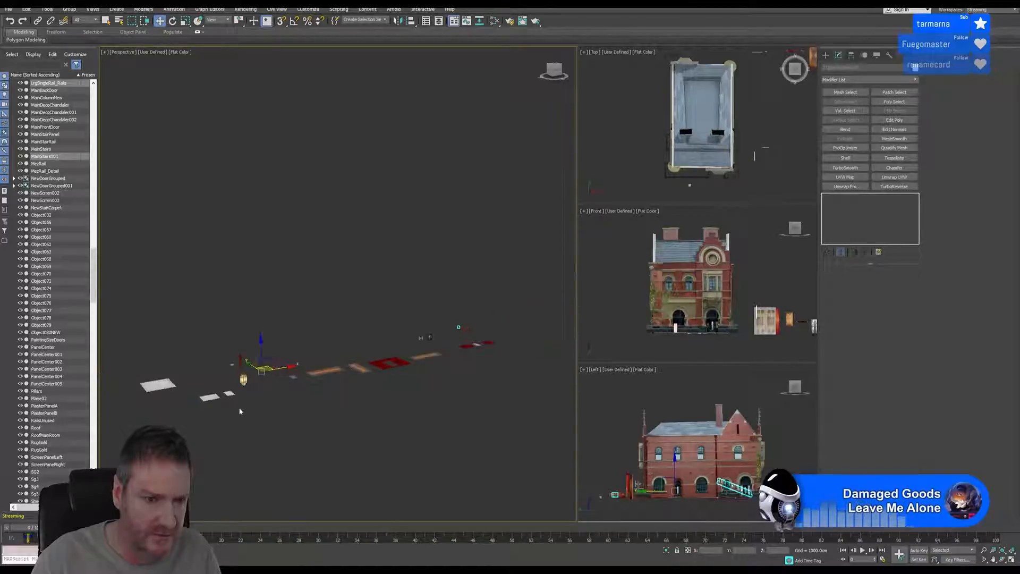
- Isolate the selected LrgSingleRail_Rails and MainStairs001 objects from the rest of the scene
middle_click_drag(239, 409, 346, 383)
scroll(394, 344, "up", 6)
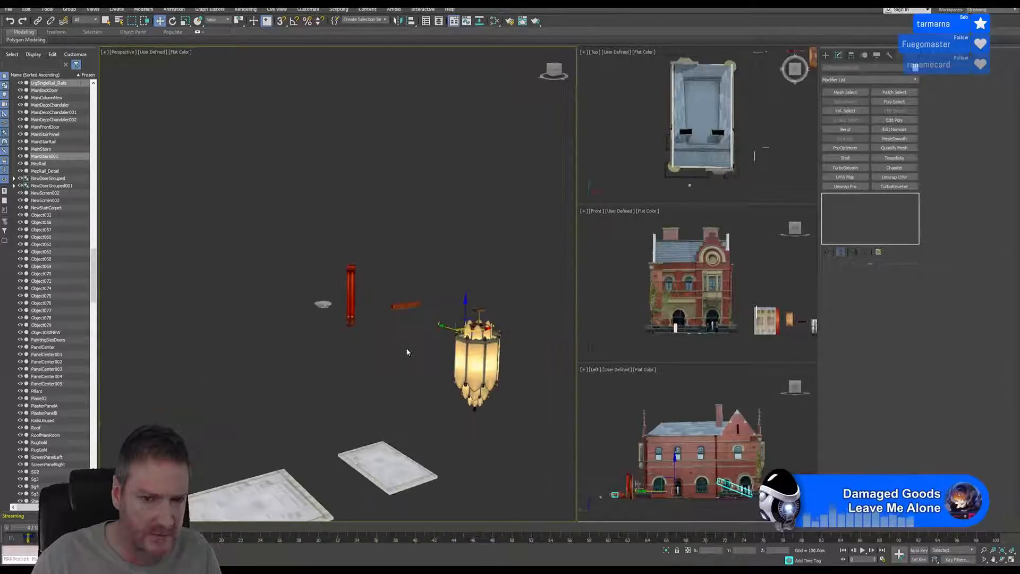
scroll(407, 352, "down", 6)
middle_click_drag(282, 399, 444, 353)
scroll(367, 339, "up", 4)
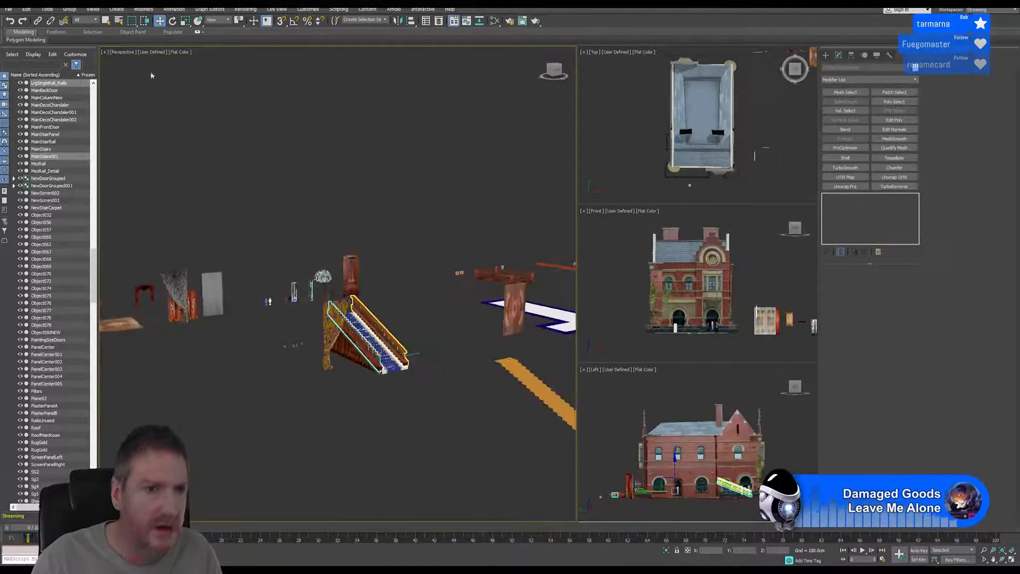
left_click(49, 11)
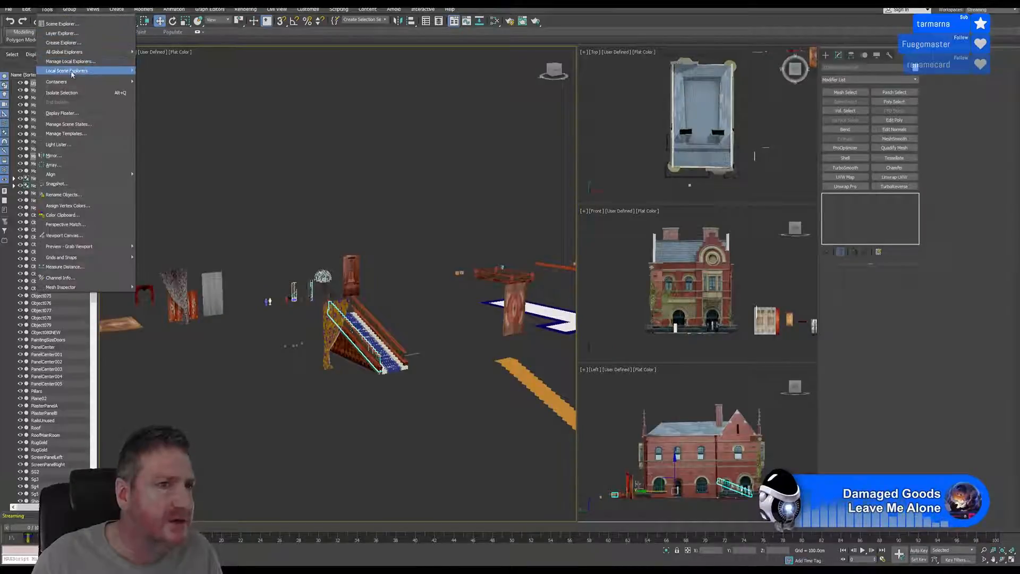
left_click(72, 94)
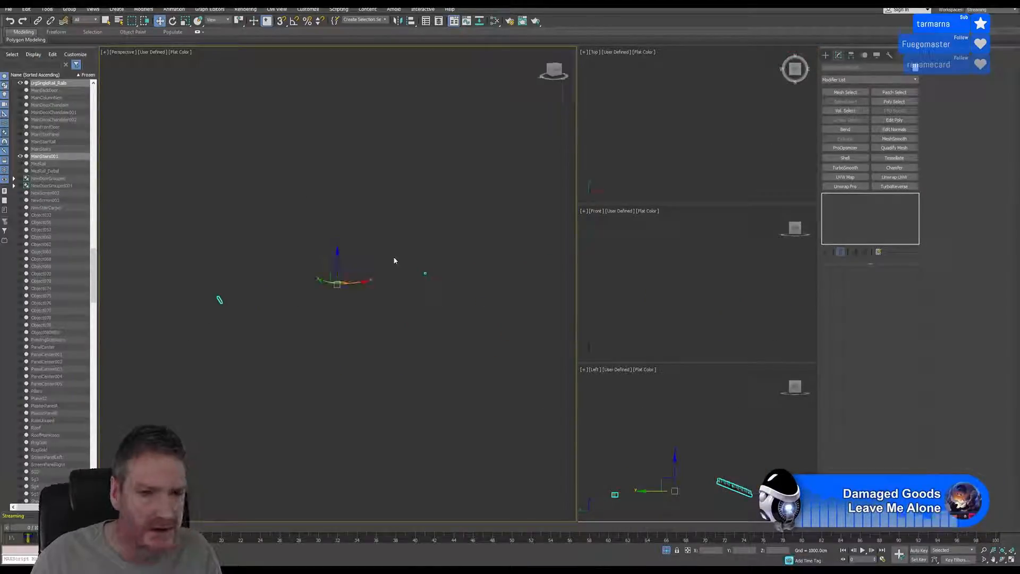
- Clear the combined selection and select only the LrgSingleRail_Rails object
scroll(282, 324, "up", 6)
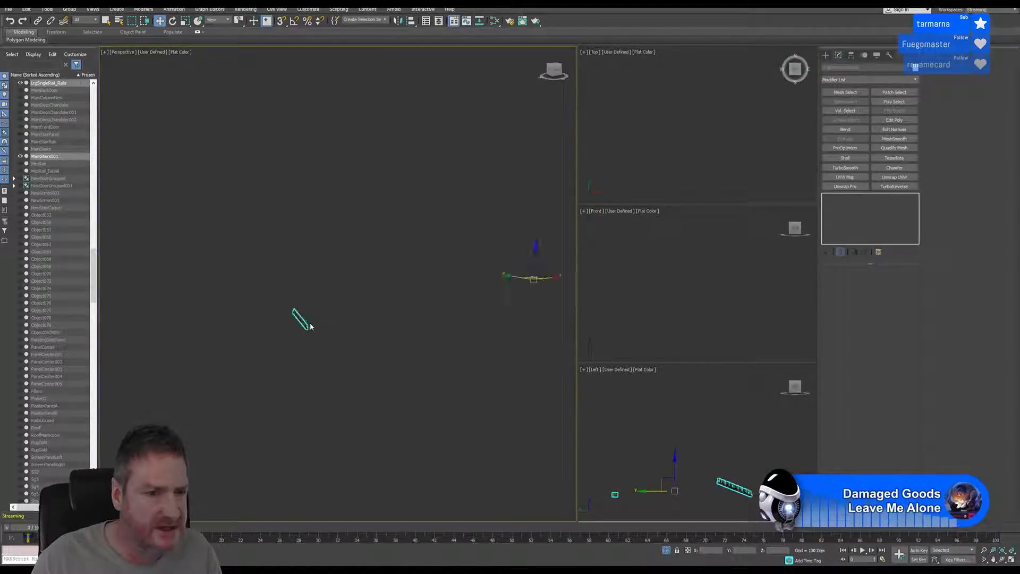
scroll(274, 326, "up", 8)
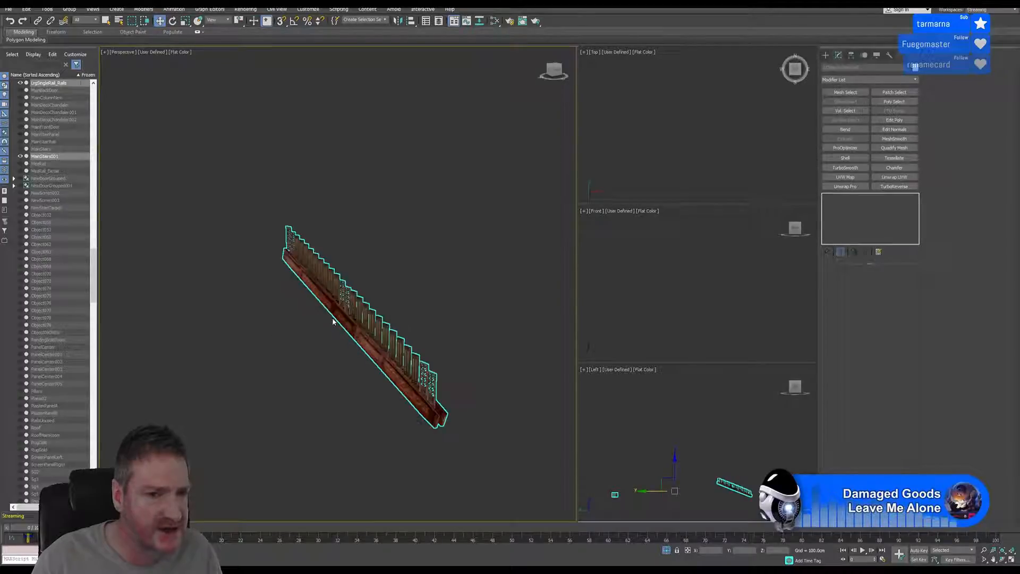
scroll(393, 265, "down", 10)
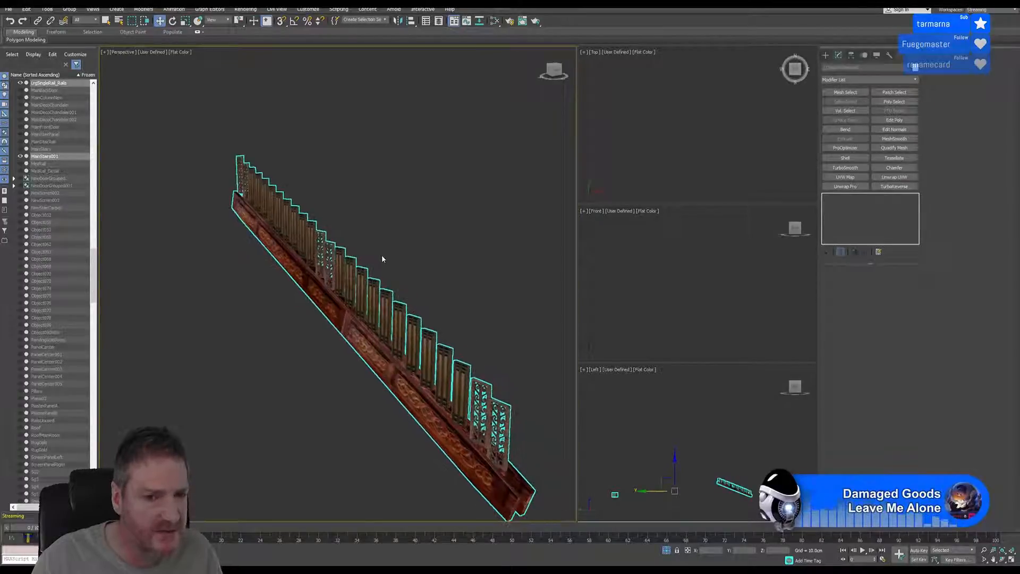
middle_click_drag(451, 280, 280, 360)
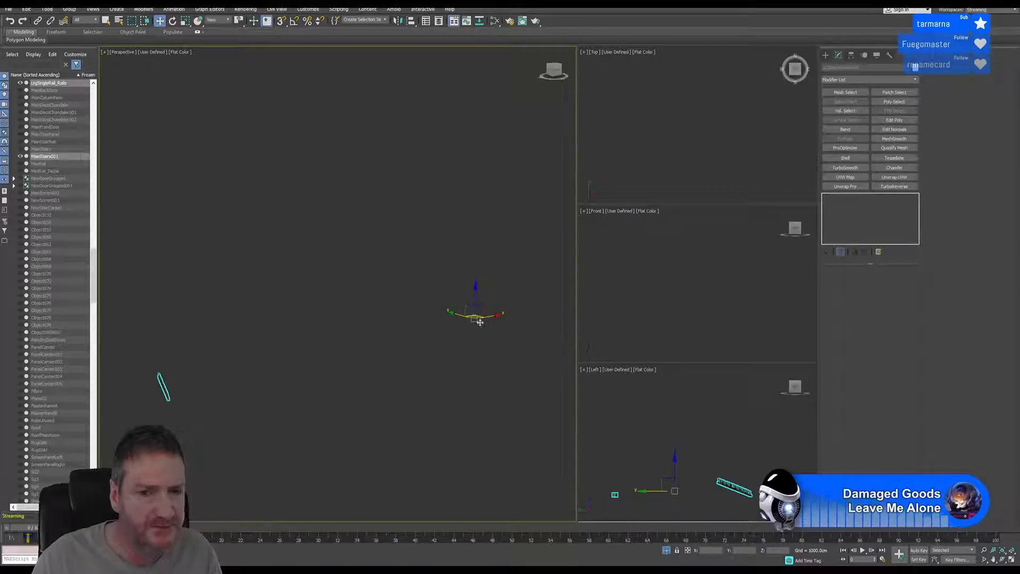
left_click_drag(451, 288, 508, 350)
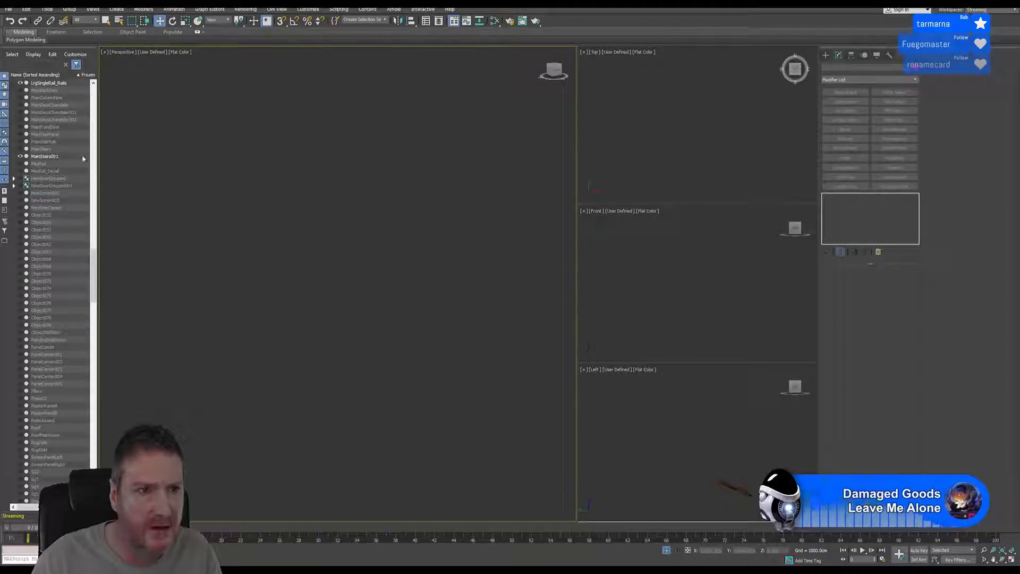
left_click(63, 84)
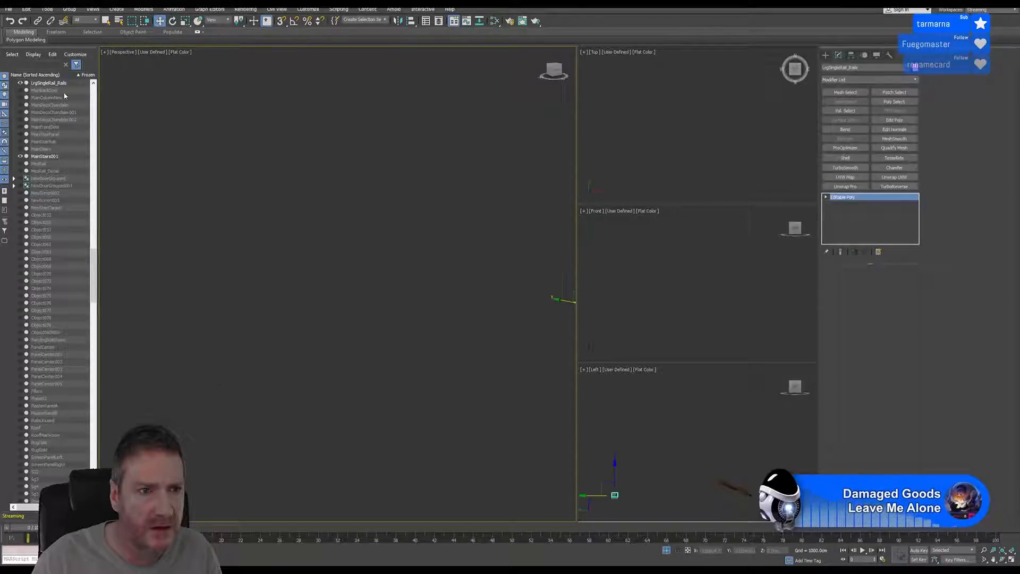
middle_click_drag(399, 331, 284, 344)
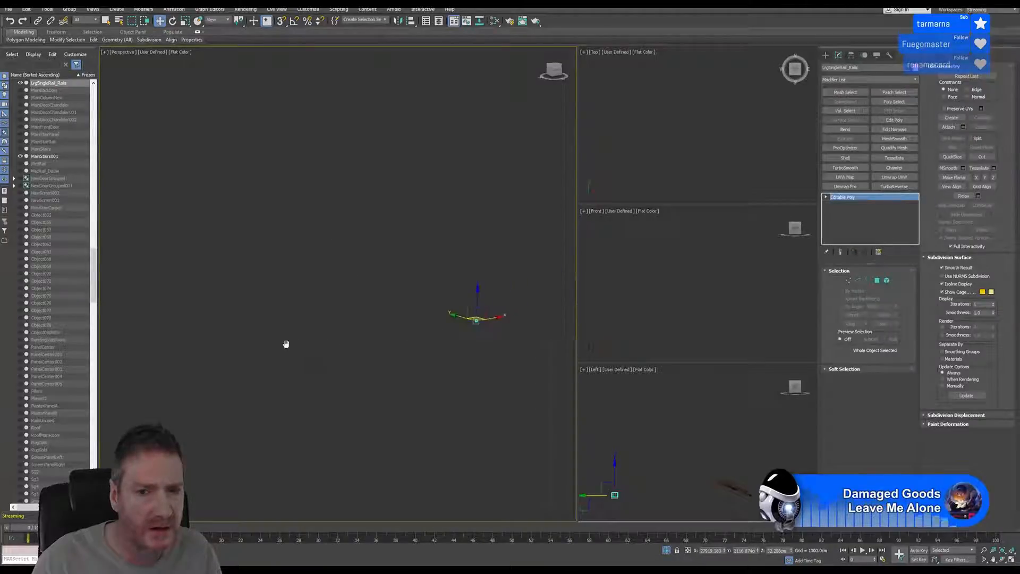
middle_click_drag(529, 309, 406, 327)
scroll(405, 328, "up", 8)
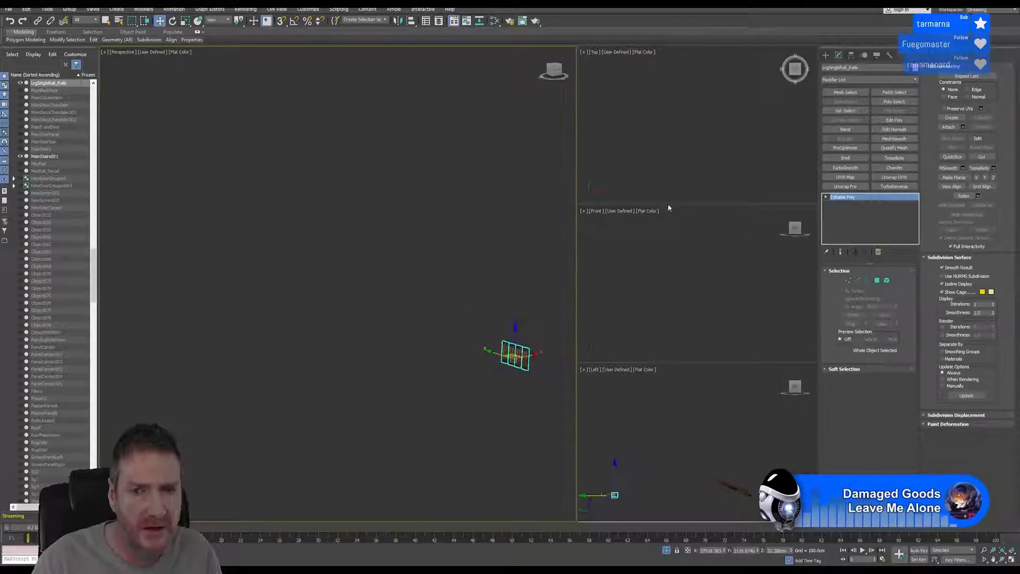
- Clone the LrgSingleRail_Rails object as a single copy, offset along the negative X axis in the Top view
right_click(699, 137)
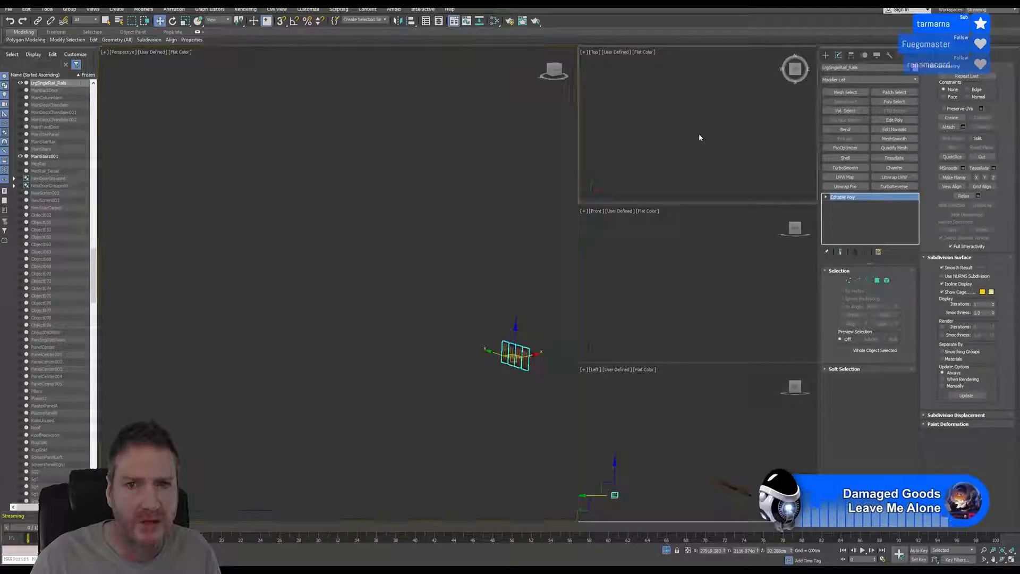
left_click(1011, 559)
middle_click_drag(511, 341, 510, 341)
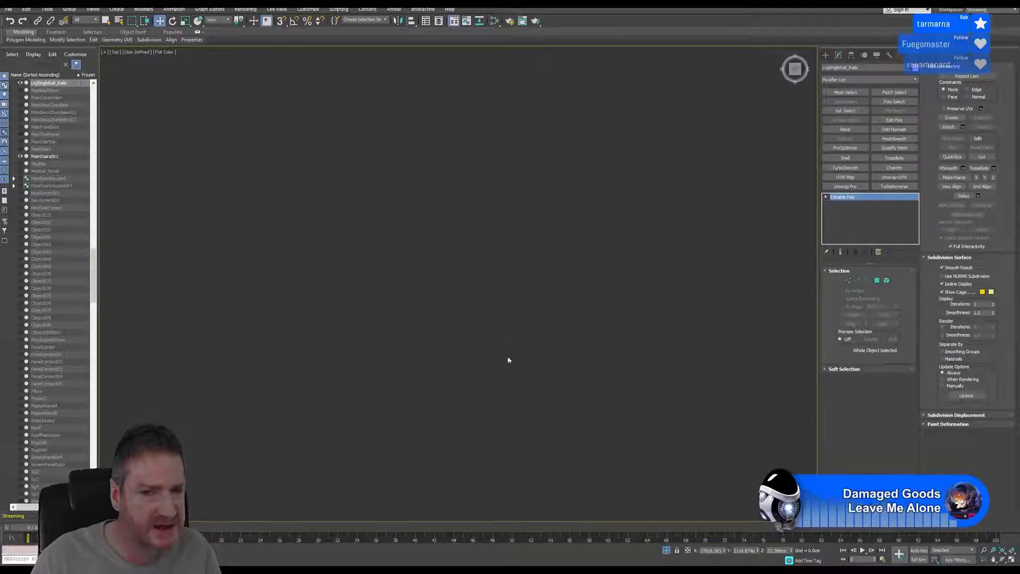
scroll(503, 360, "down", 5)
middle_click_drag(487, 392, 582, 351)
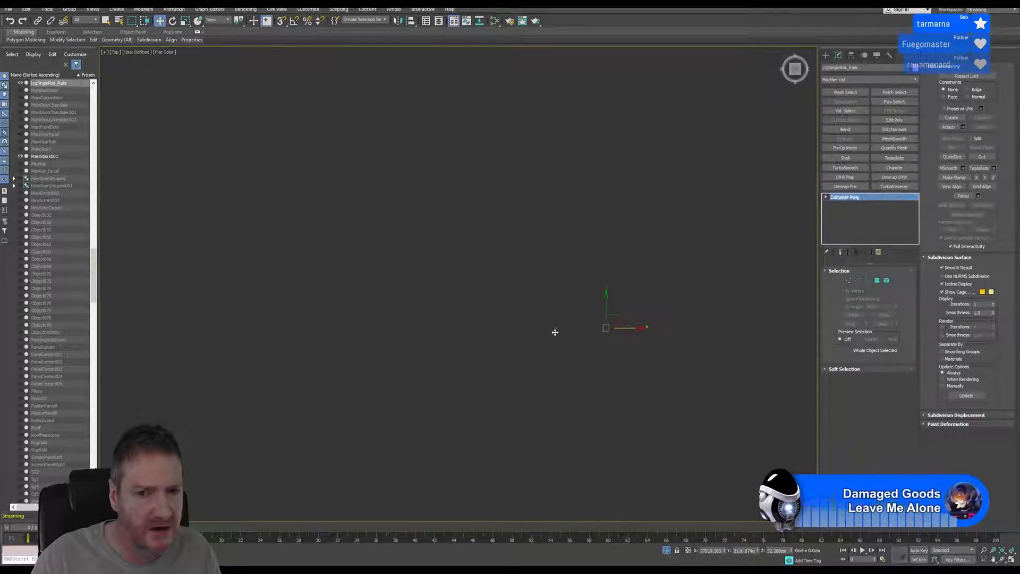
left_click_drag(625, 327, 355, 349, "shift")
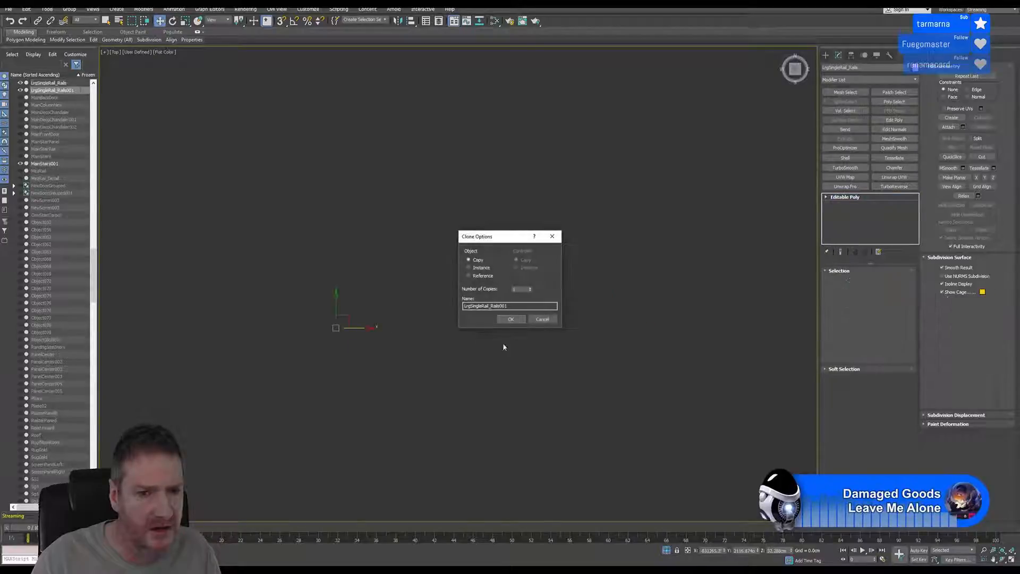
left_click(510, 319)
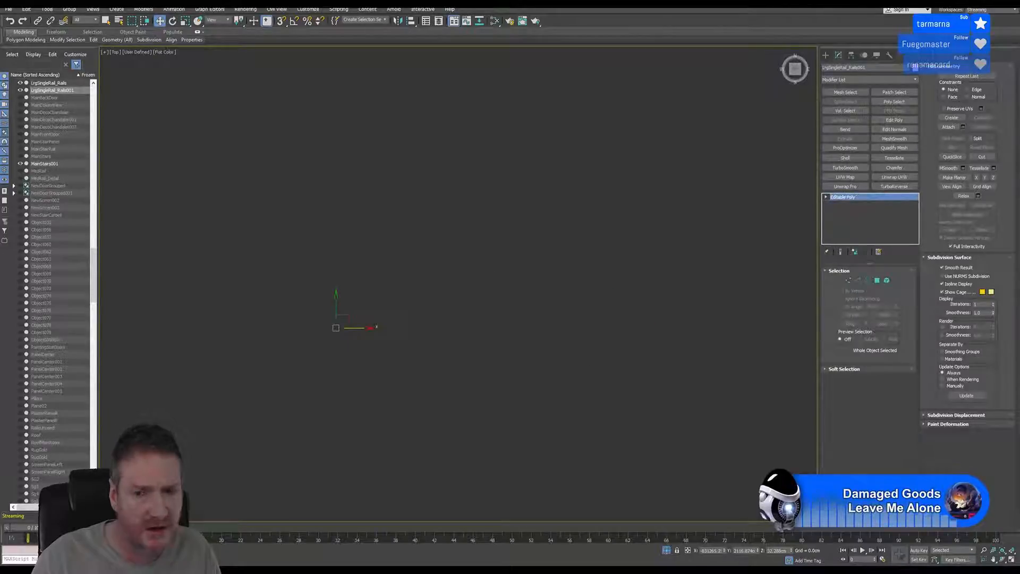
left_click(1013, 558)
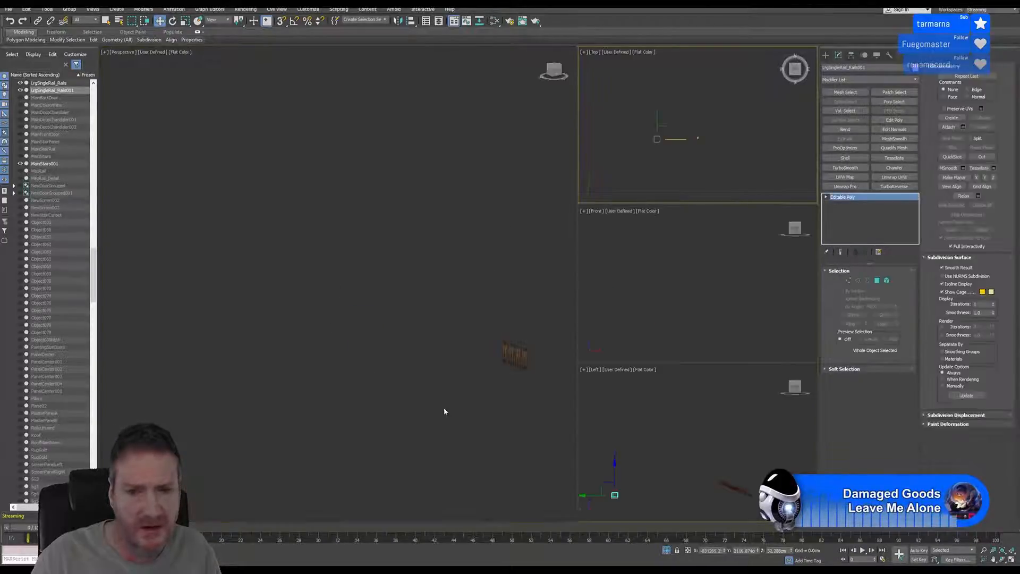
- Move the copied rail horizontally in the Left view until it lines up with the staircase
middle_click_drag(444, 408, 473, 332)
scroll(412, 378, "up", 4)
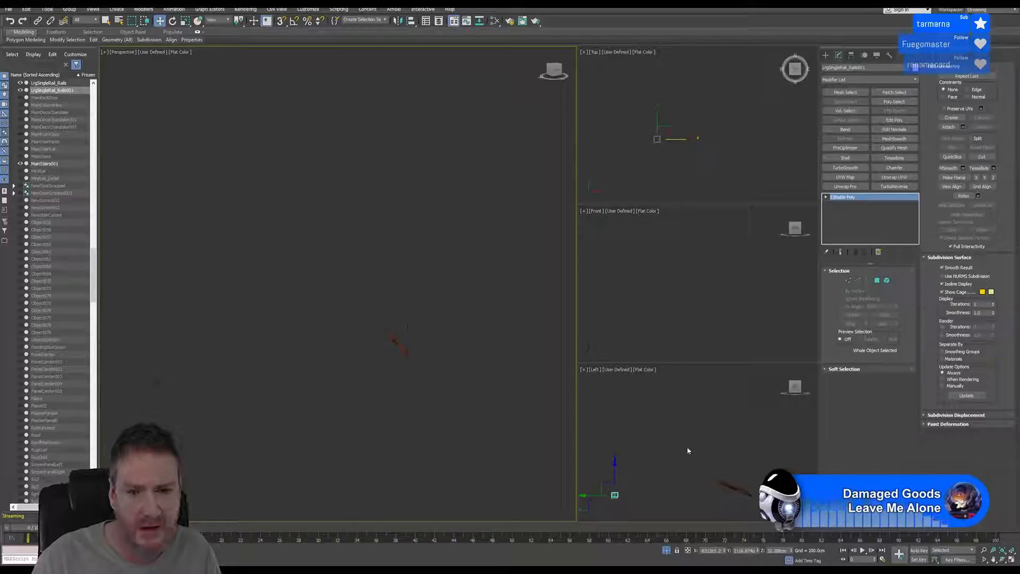
middle_click_drag(688, 448, 693, 437)
left_click_drag(650, 483, 773, 483)
- Move the copied rail a long way in the positive X direction in the Perspective view with repeated moves
middle_click(685, 274)
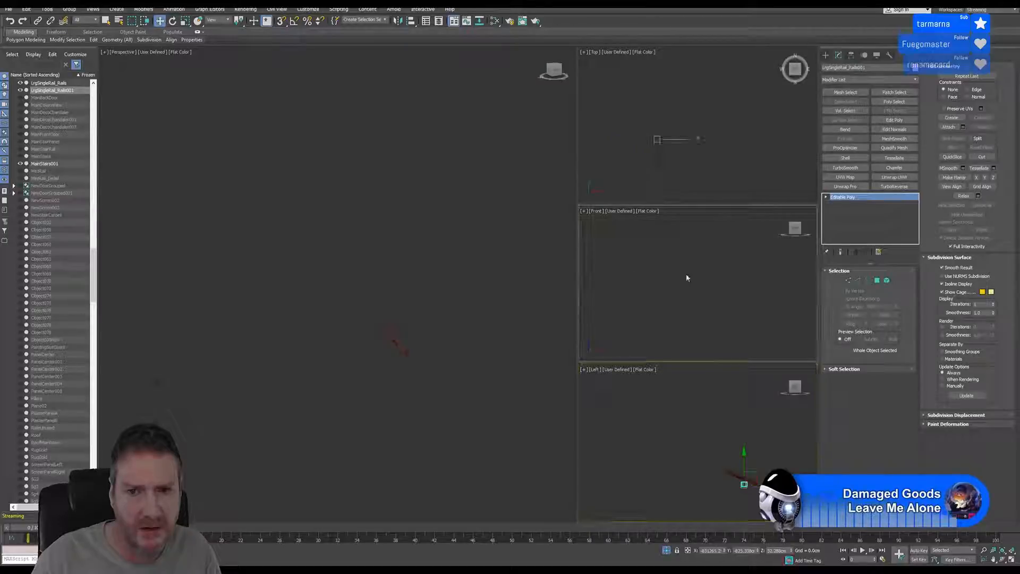
scroll(691, 296, "down", 3)
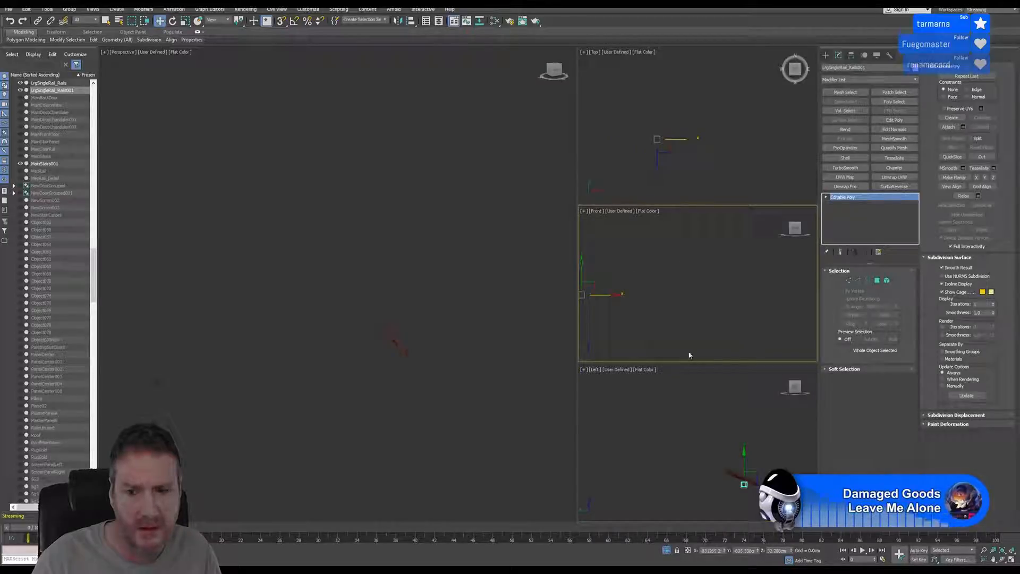
left_click(1002, 551)
scroll(706, 294, "up", 5)
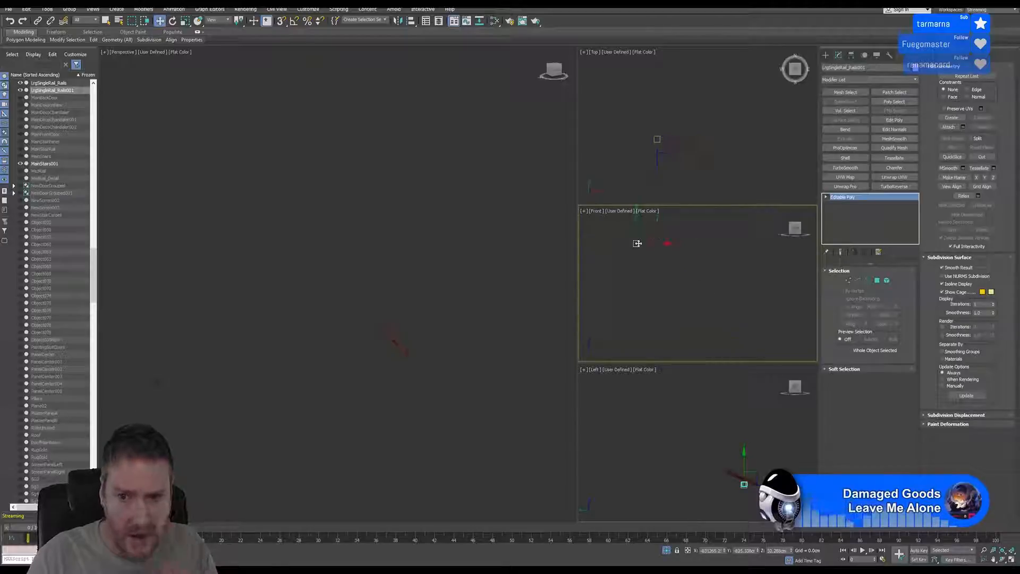
middle_click_drag(650, 270, 699, 319)
middle_click(396, 323)
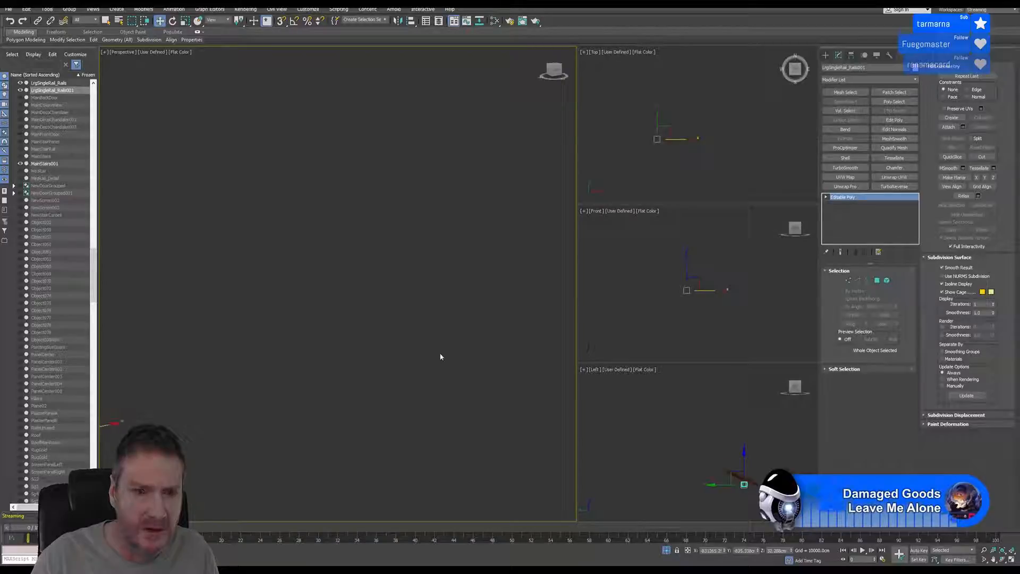
left_click_drag(225, 398, 374, 387)
middle_click_drag(365, 339, 347, 376)
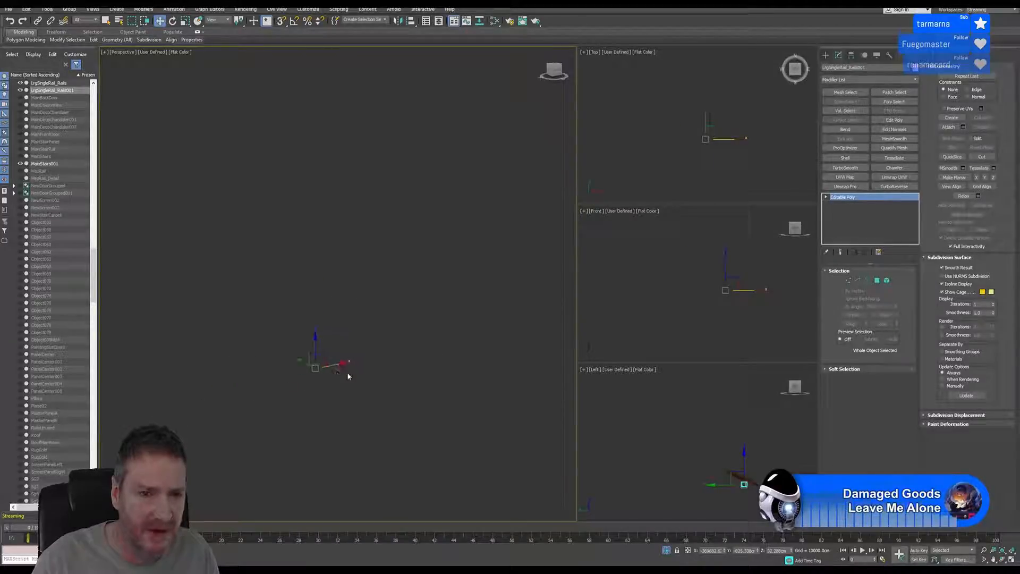
left_click_drag(295, 359, 377, 343)
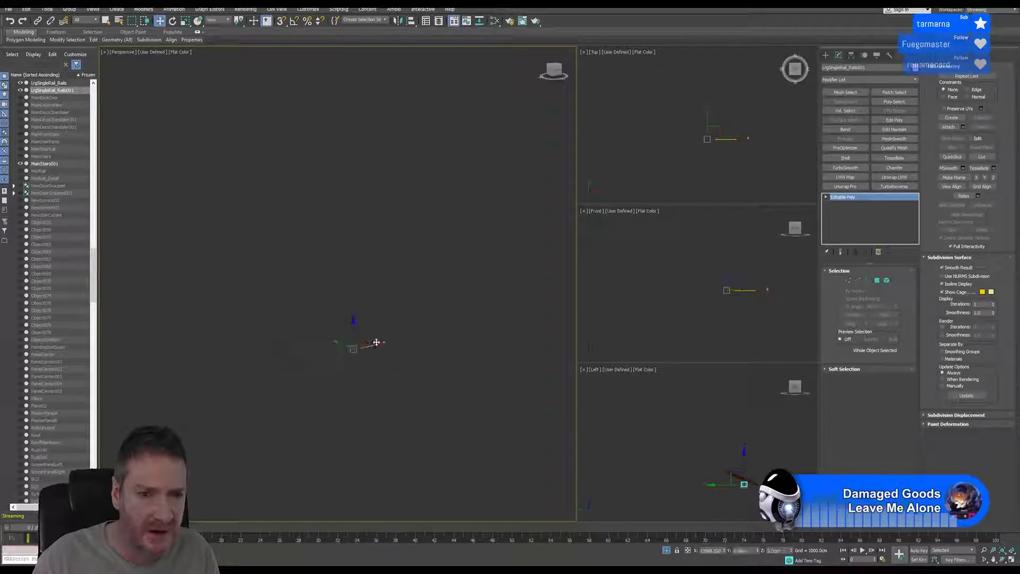
scroll(363, 343, "up", 4)
left_click_drag(317, 409, 408, 386)
scroll(388, 385, "up", 3)
middle_click_drag(389, 383, 336, 306)
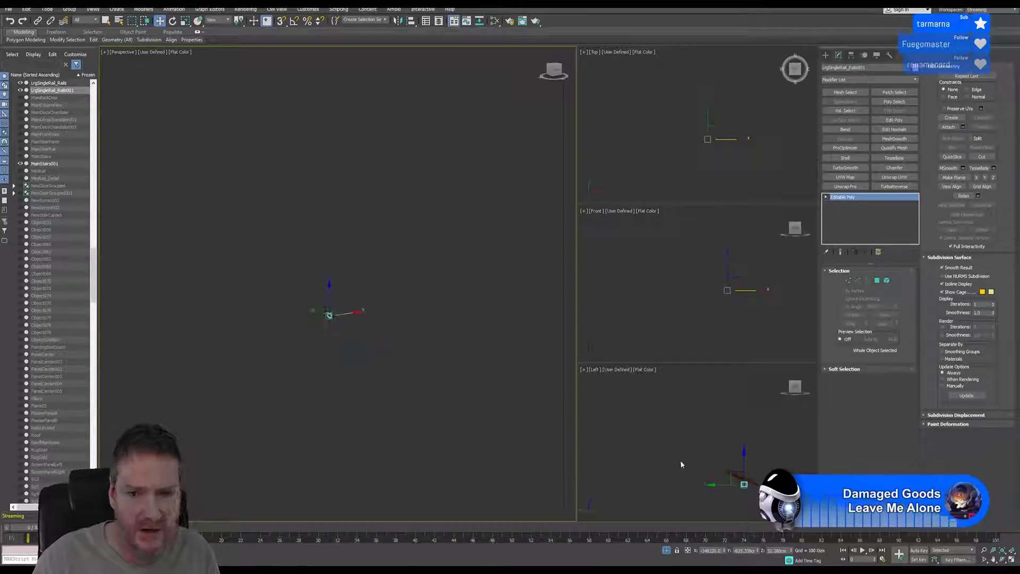
- Select the copied rail together with the MainStairs001 staircase in the Left view
middle_click_drag(368, 345, 478, 337)
scroll(343, 328, "up", 5)
scroll(327, 350, "up", 4)
middle_click_drag(739, 436, 732, 417)
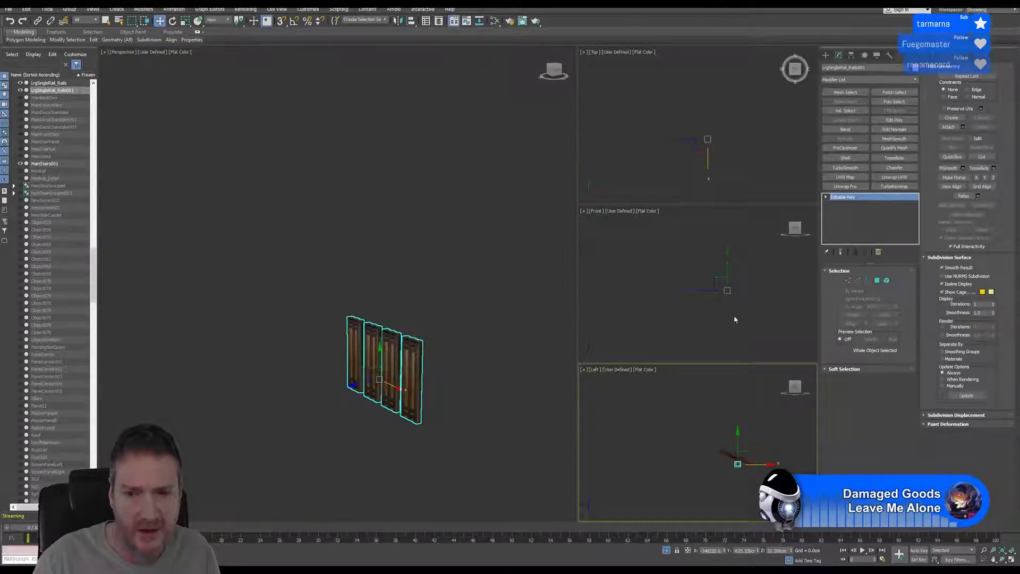
middle_click_drag(733, 314, 742, 323)
middle_click_drag(724, 178, 692, 131)
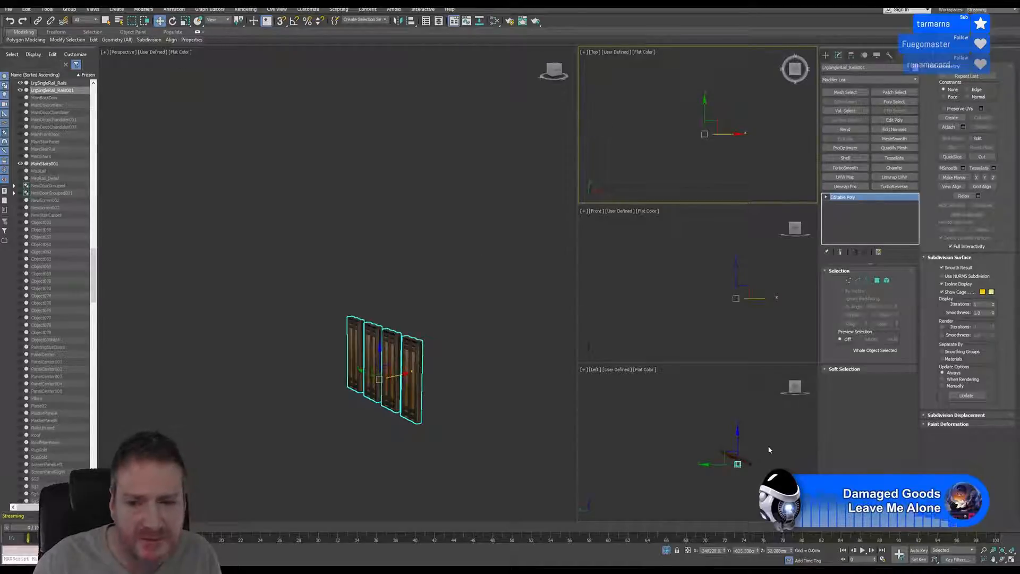
left_click_drag(691, 439, 771, 487)
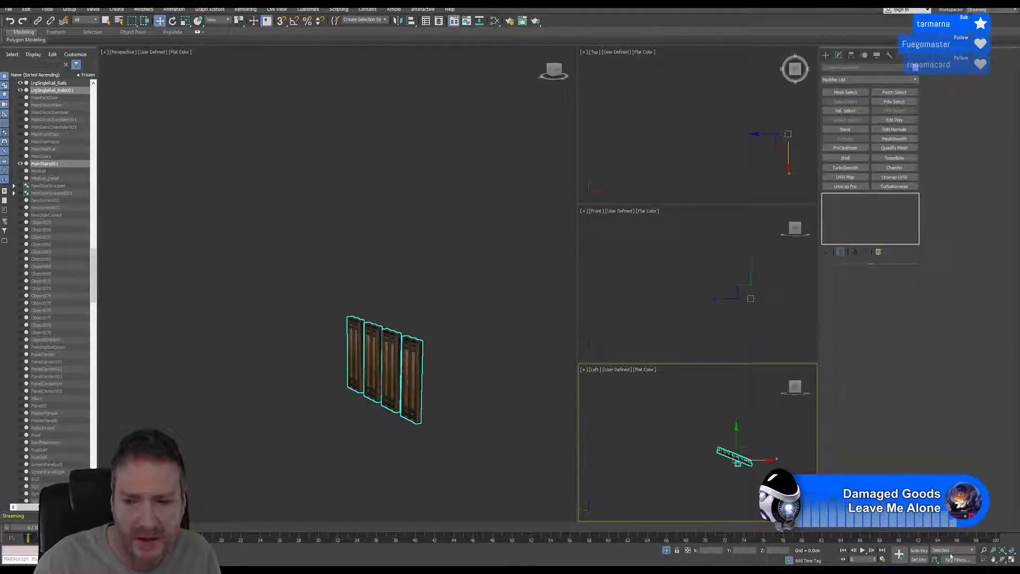
left_click(1002, 553)
right_click(703, 308)
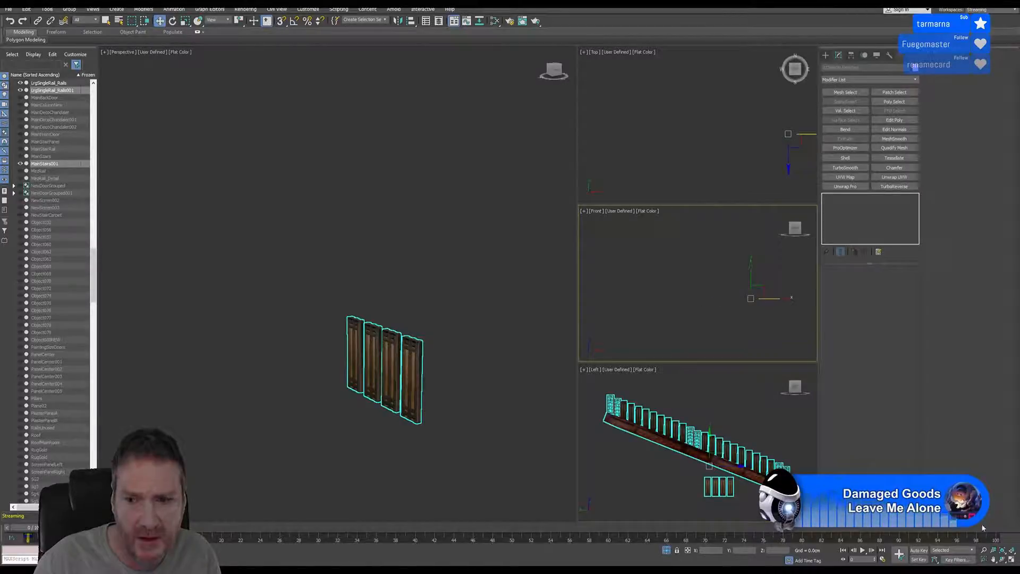
left_click(1002, 554)
middle_click_drag(753, 276, 717, 330)
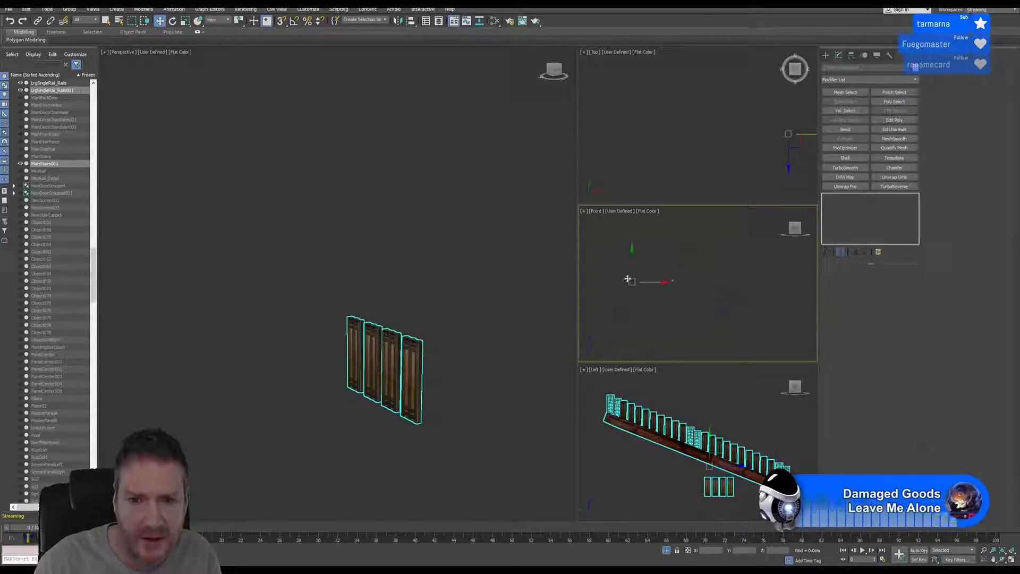
middle_click_drag(627, 279, 628, 312)
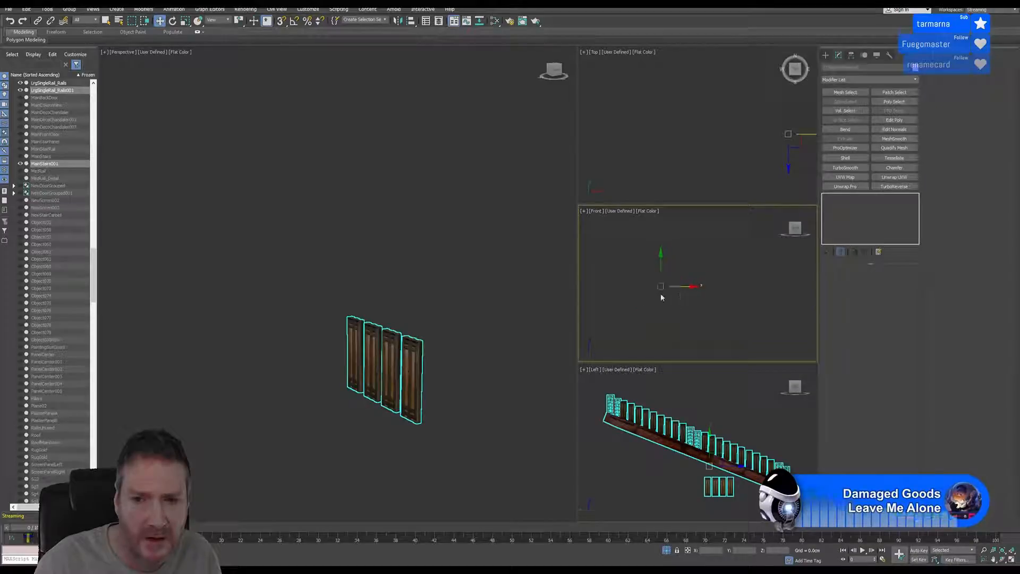
middle_click_drag(662, 297, 651, 325)
- End the isolation of the copied rail and MainStairs001 to show the whole building scene
middle_click_drag(410, 257, 374, 242)
scroll(409, 266, "down", 5)
scroll(409, 264, "down", 4)
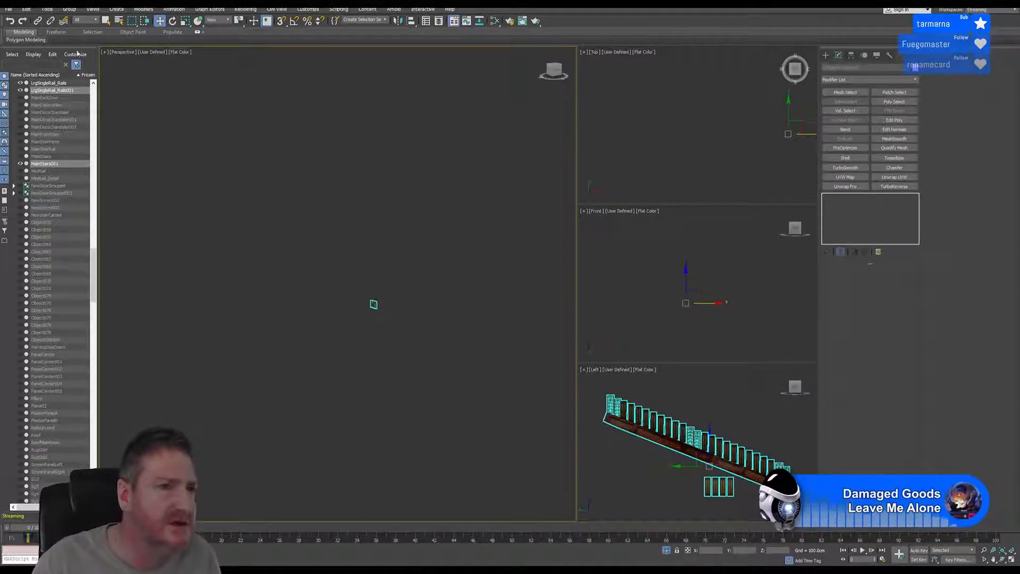
left_click(28, 10)
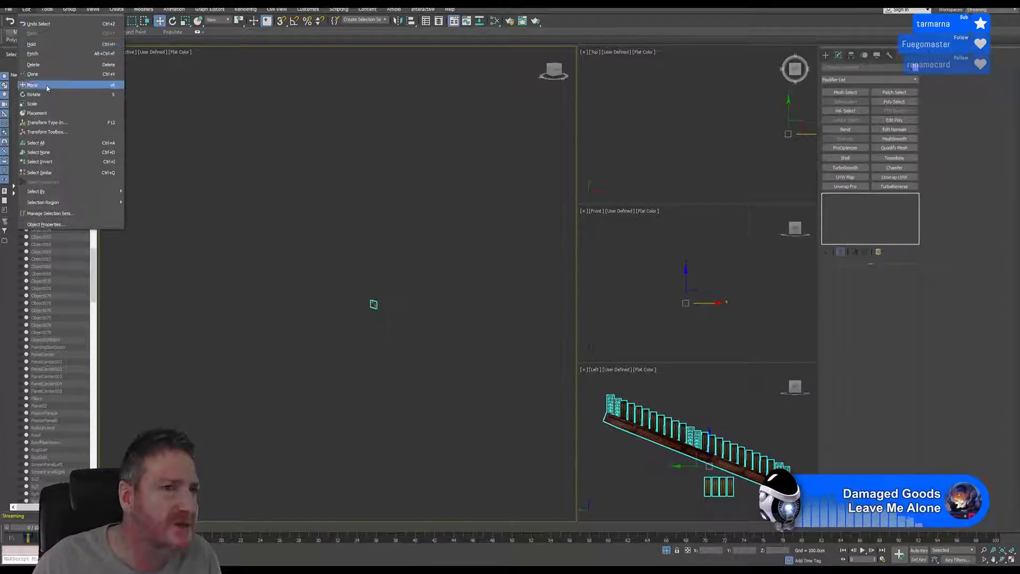
mouse_move(47, 9)
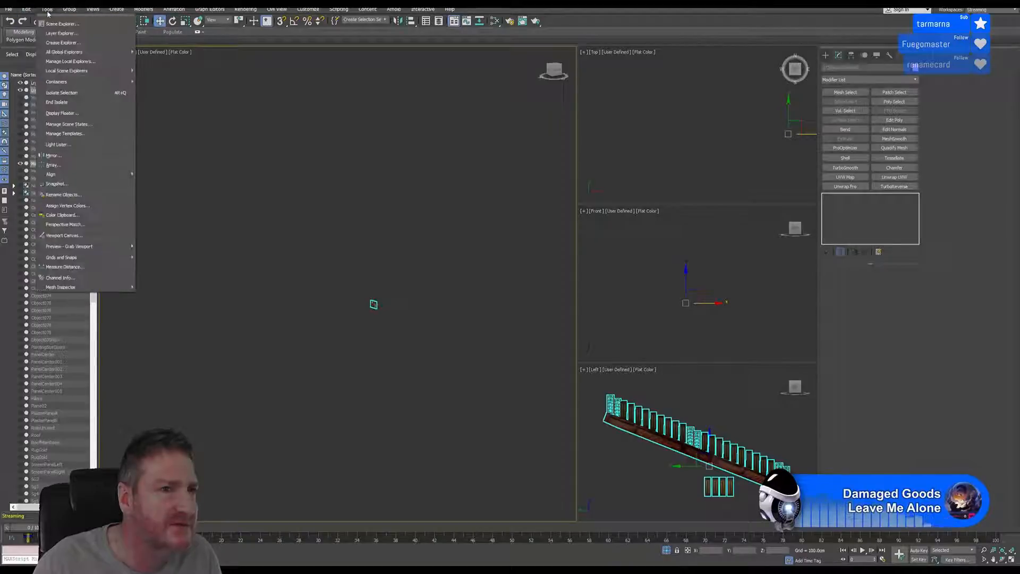
left_click(63, 102)
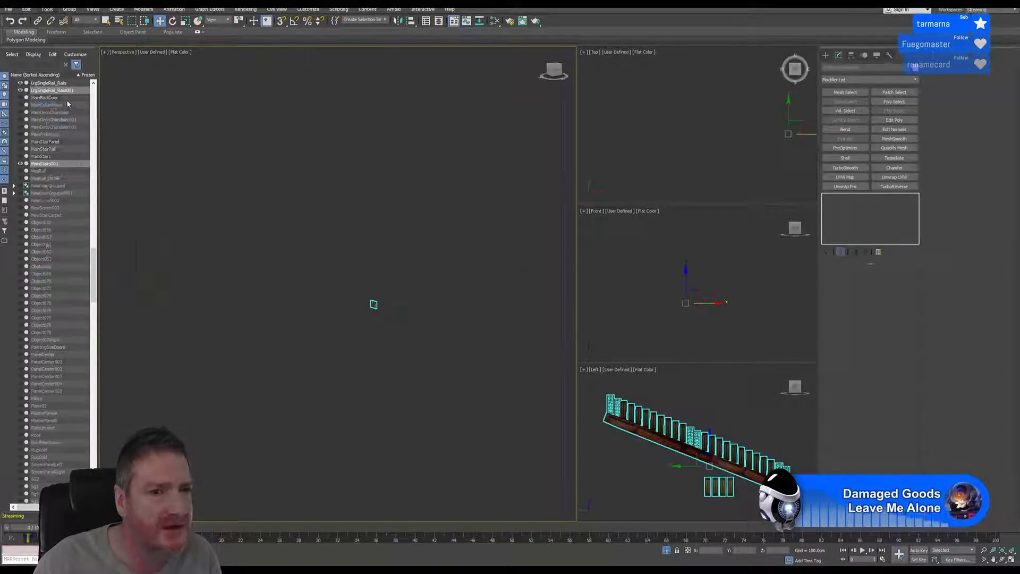
scroll(390, 303, "down", 6)
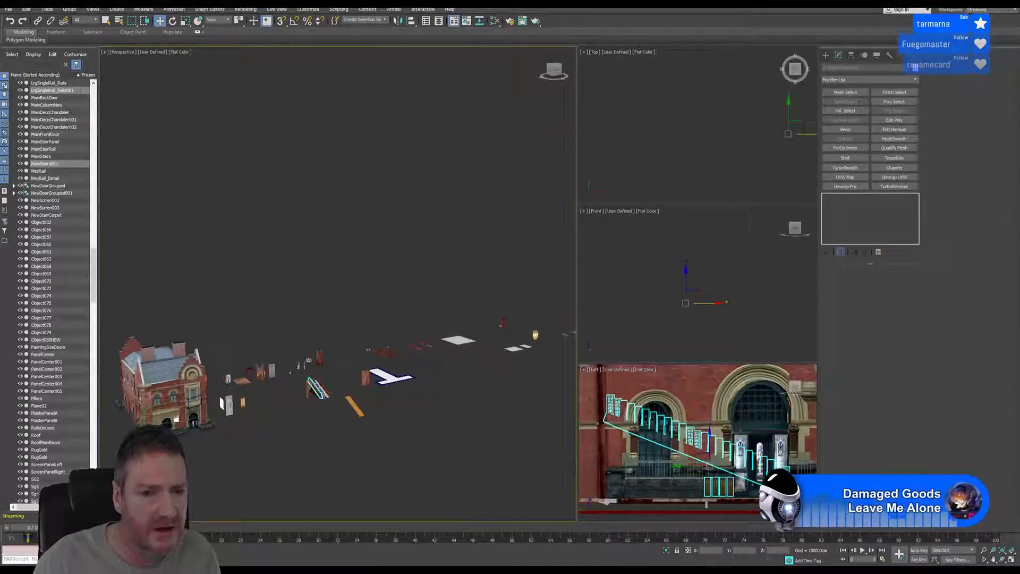
- Select the original LrgSingleRail_Rails panels beside the orange railing pieces in the Perspective view
middle_click_drag(176, 418, 85, 471)
middle_click_drag(406, 312, 155, 297)
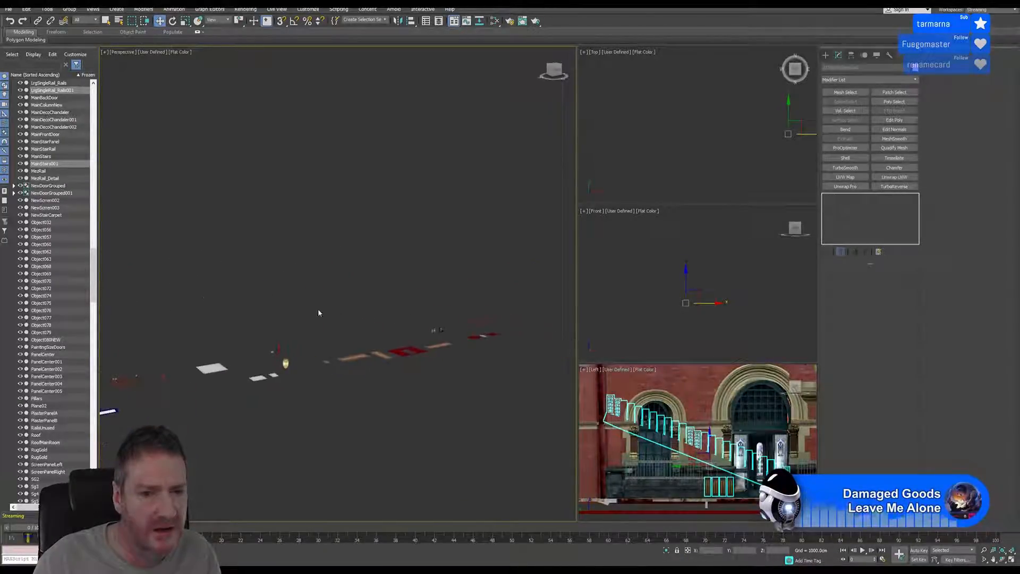
scroll(490, 310, "up", 6)
scroll(446, 363, "up", 4)
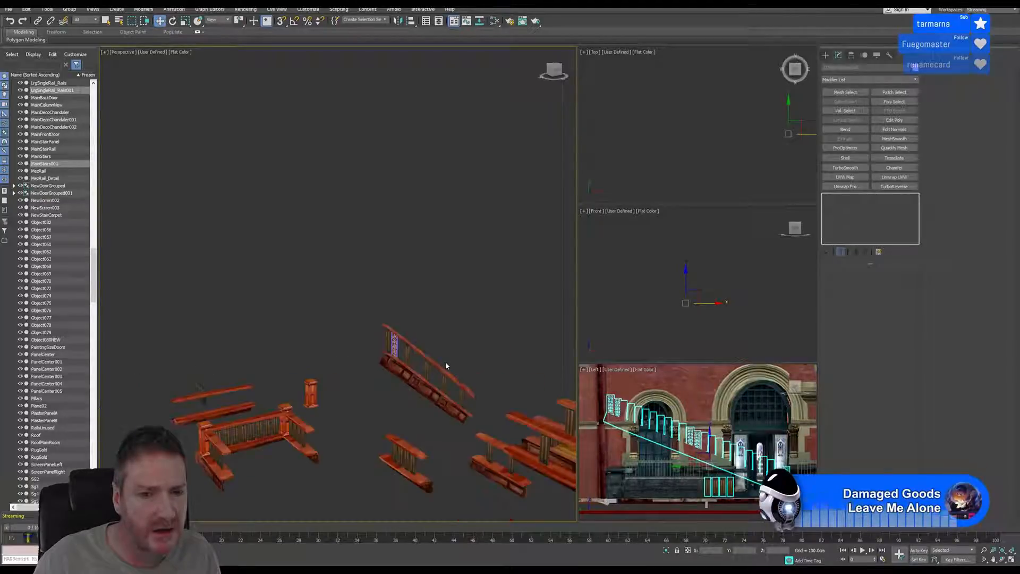
middle_click_drag(317, 372, 477, 349)
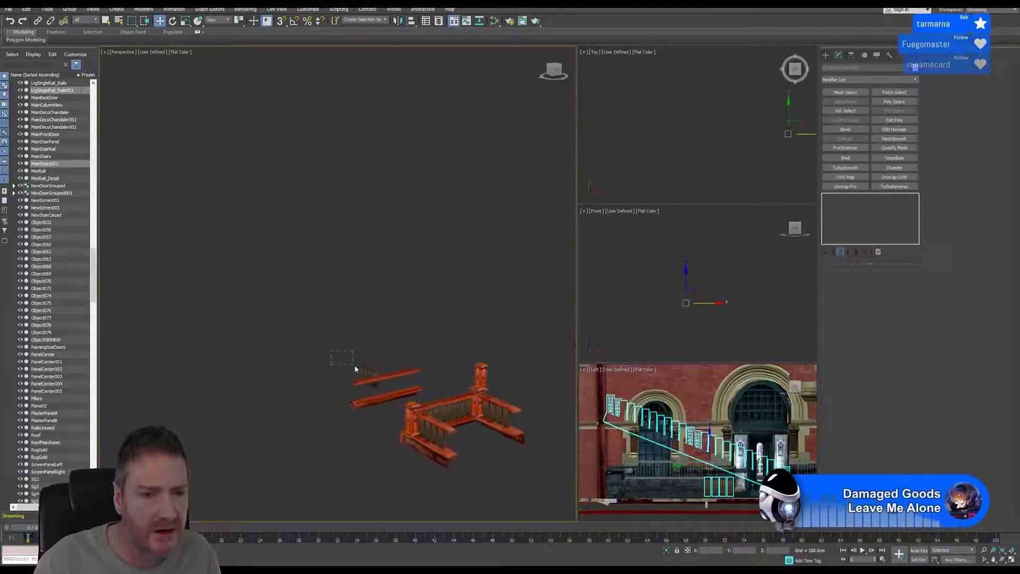
left_click_drag(372, 372, 372, 374)
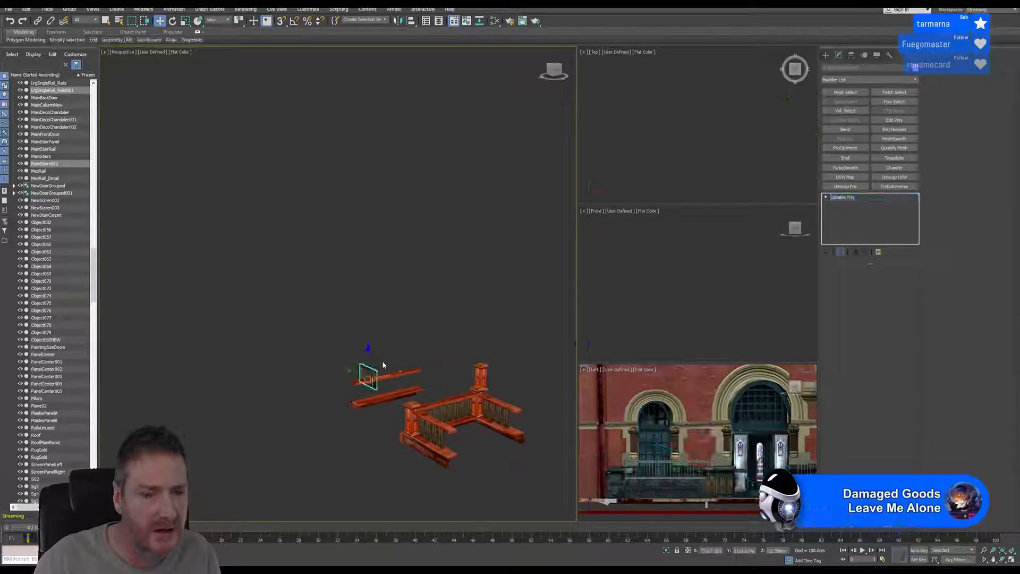
- Clone LrgSingleRail_Rails as a single copy, offset a long way along the negative X axis in the Perspective view
middle_click_drag(403, 371, 409, 290)
scroll(409, 290, "down", 5)
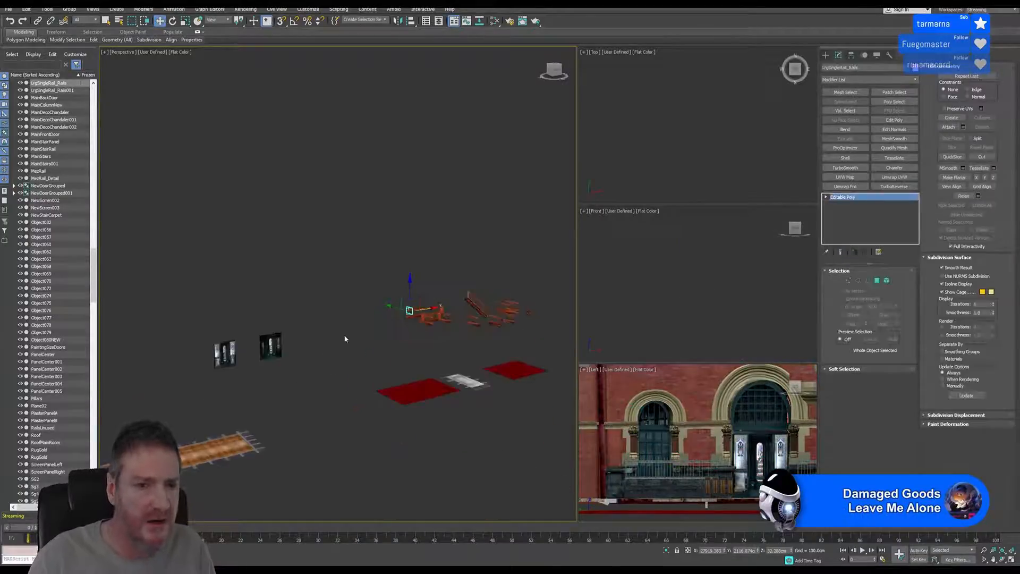
scroll(346, 341, "down", 5)
middle_click_drag(346, 345, 468, 366)
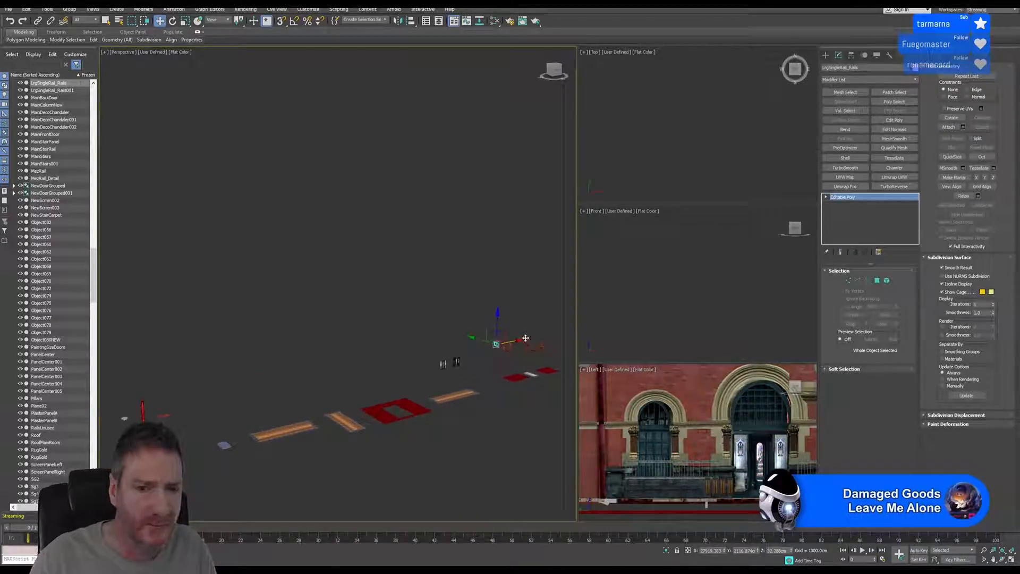
mouse_move(515, 339)
left_mouse_down()
mouse_move(274, 444)
mouse_move(219, 453)
left_mouse_up()
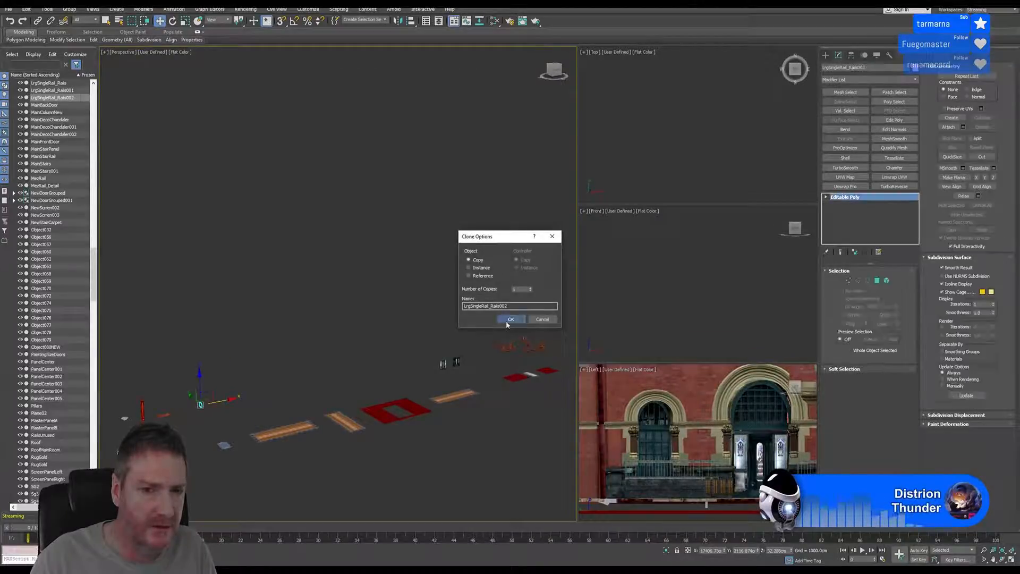
left_click(511, 322)
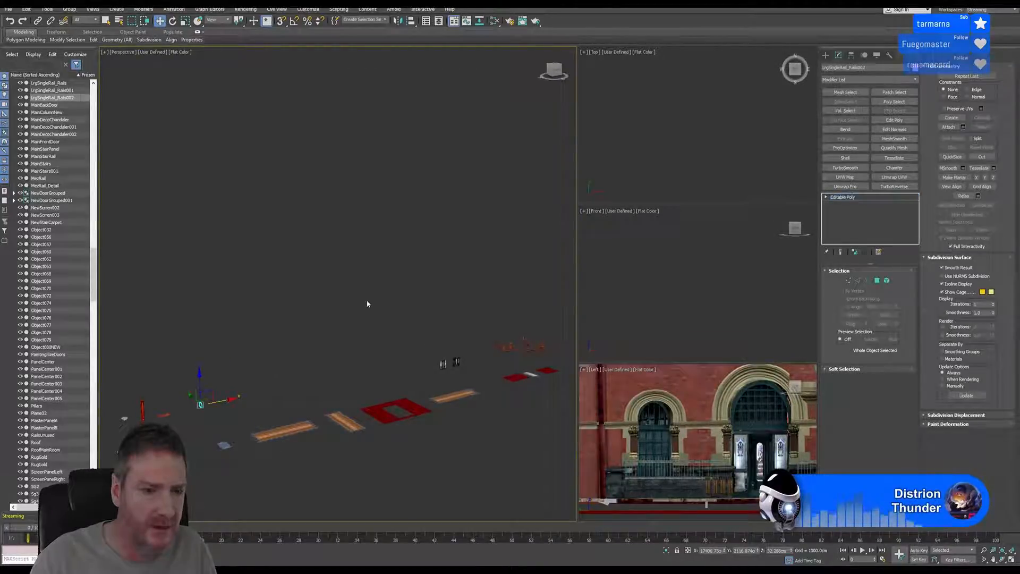
- Move the new rail copy along the X and Y axes in the Perspective view to just beside the blue-carpeted staircase
middle_click_drag(366, 298, 473, 242)
middle_click_drag(251, 237, 338, 295)
scroll(331, 285, "down", 5)
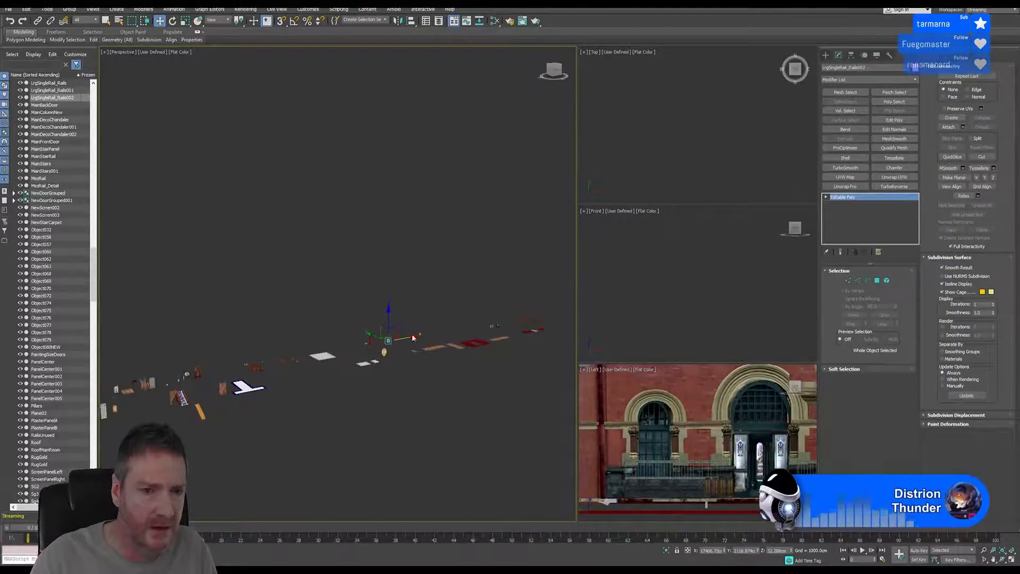
left_click_drag(407, 337, 202, 408)
scroll(202, 408, "up", 10)
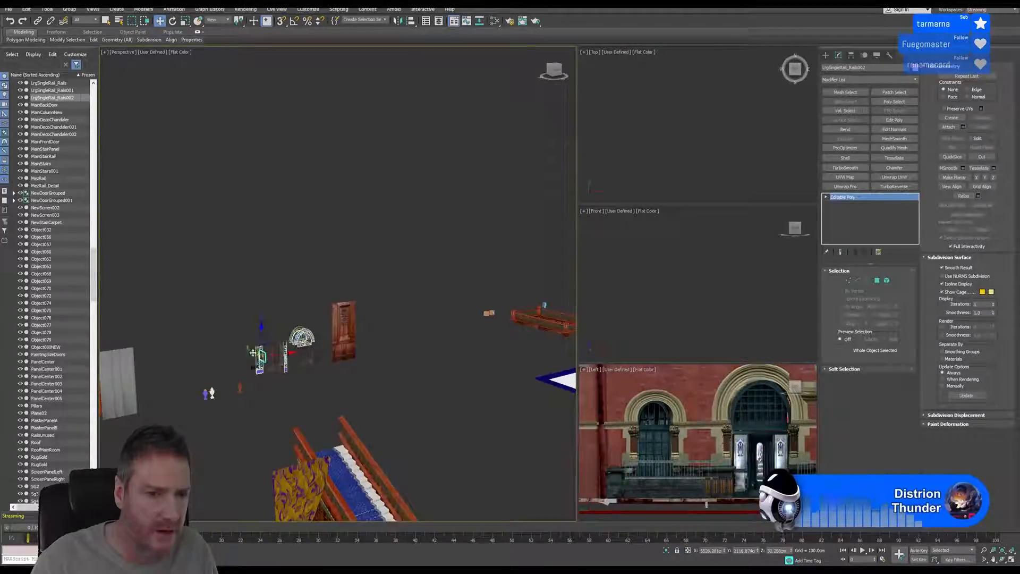
left_click_drag(253, 353, 359, 415)
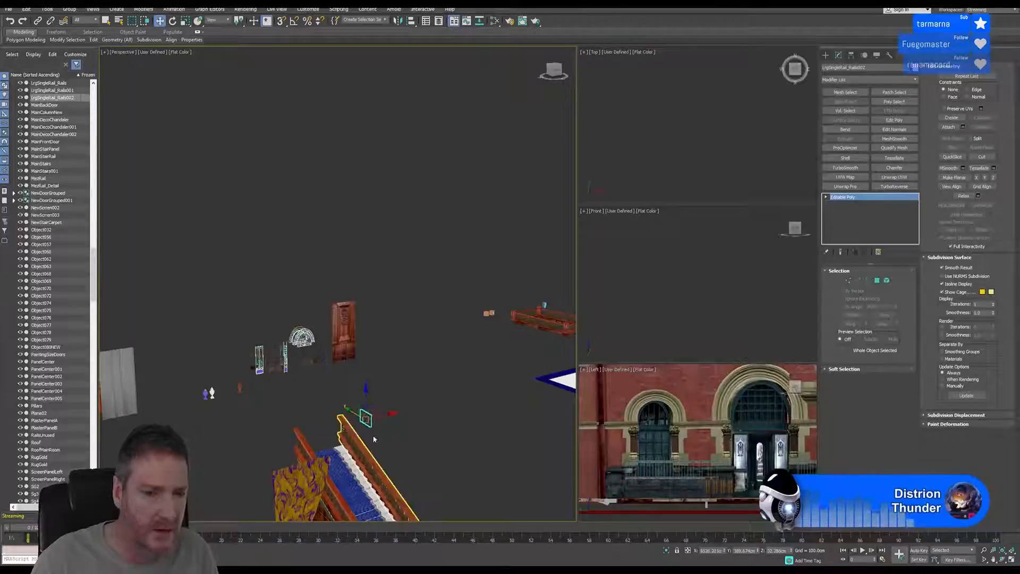
middle_click_drag(373, 439, 262, 355)
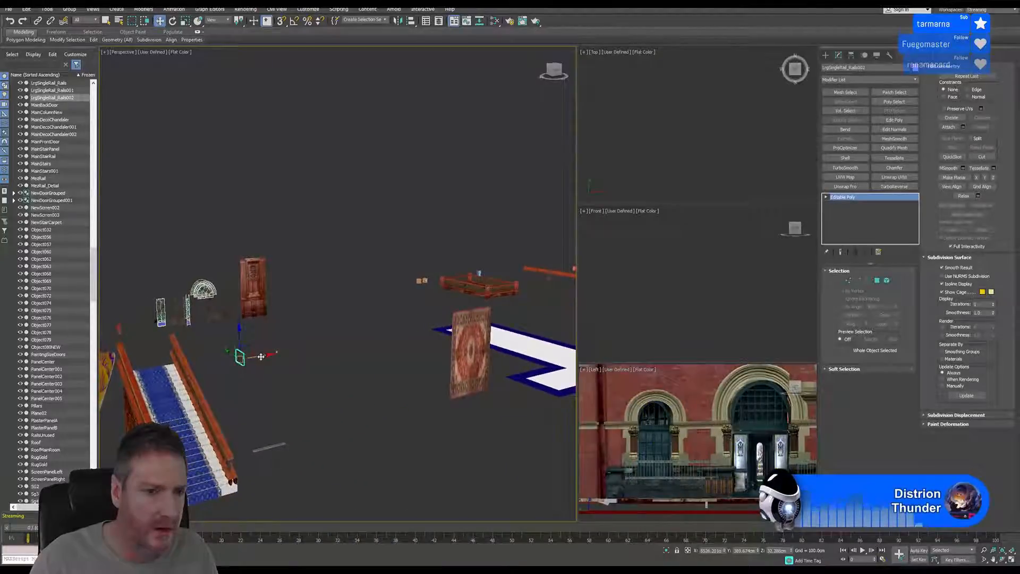
left_click_drag(261, 357, 232, 361)
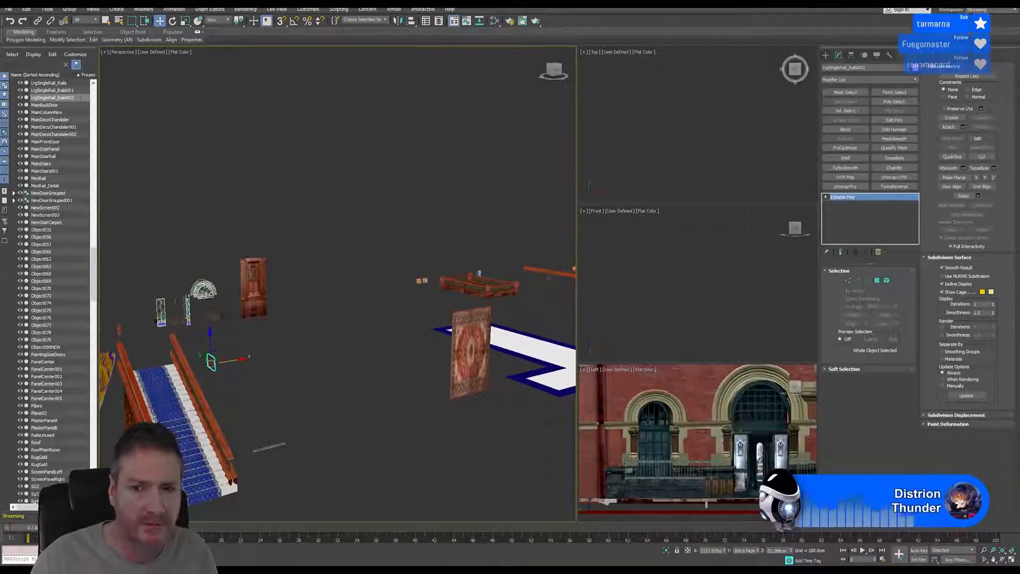
- Move the rail copy along negative X in the Front view to the opposite outer side of the staircase
right_click(696, 287)
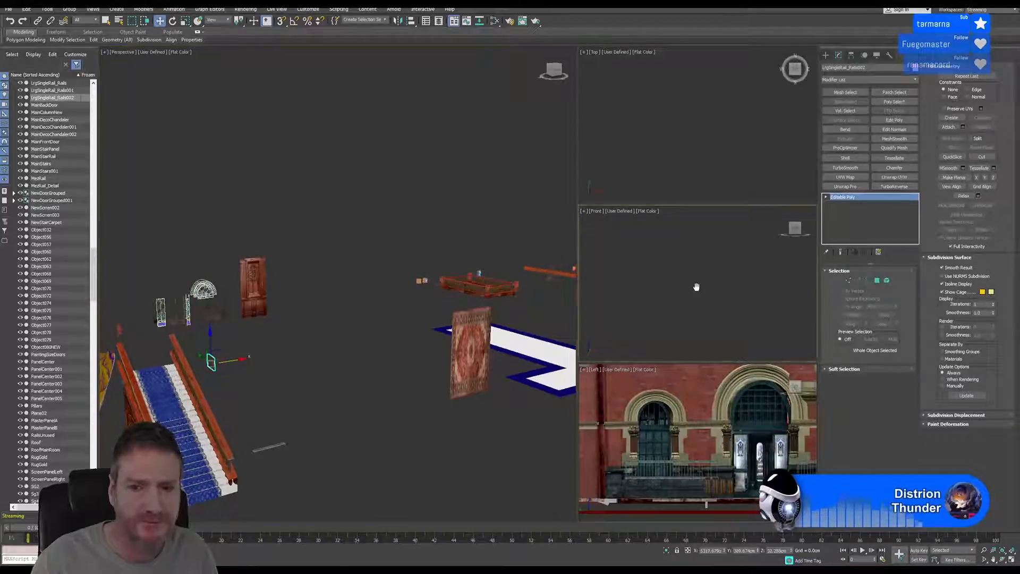
left_click(1002, 552)
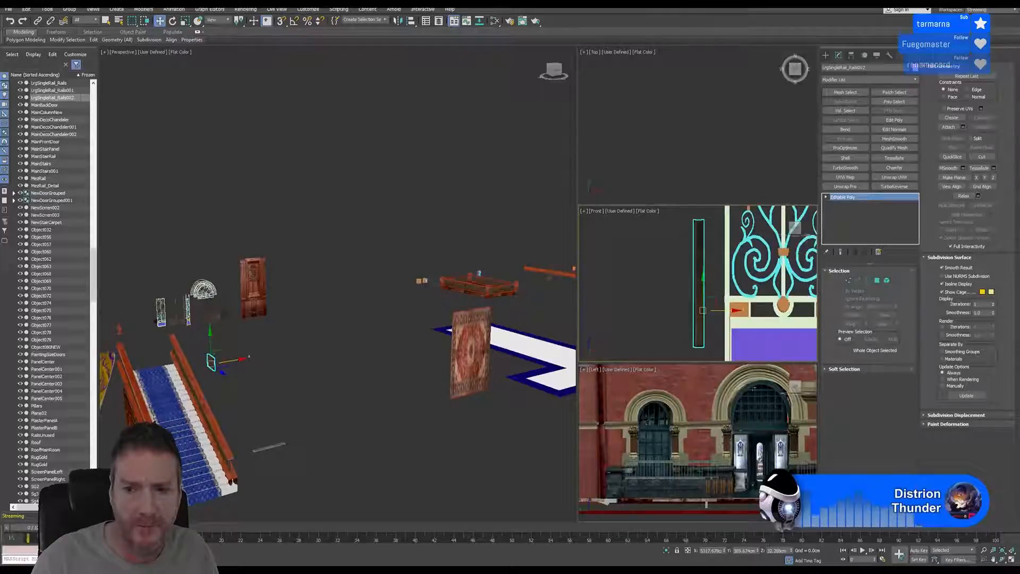
scroll(655, 298, "down", 8)
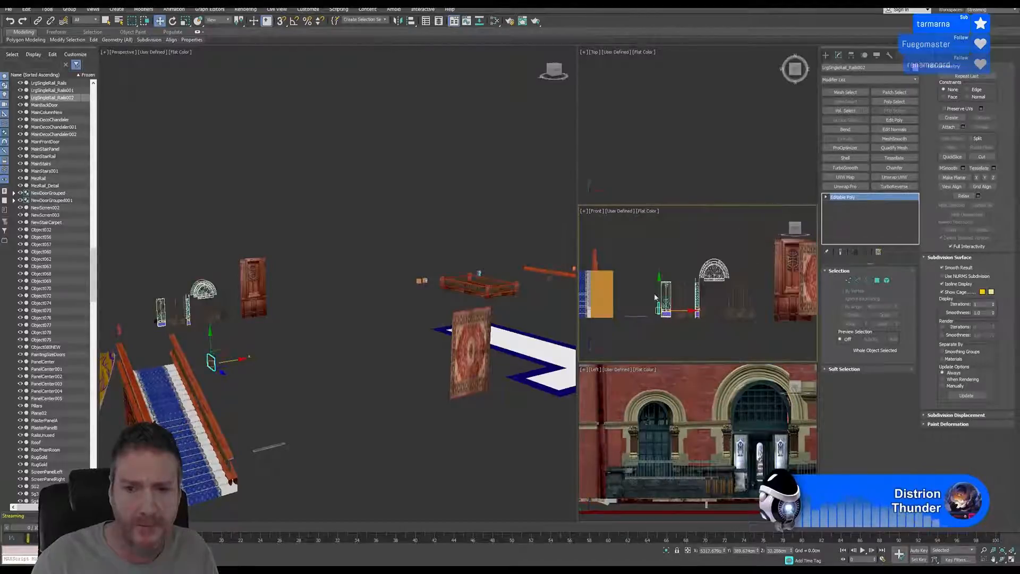
middle_click_drag(655, 298, 714, 313)
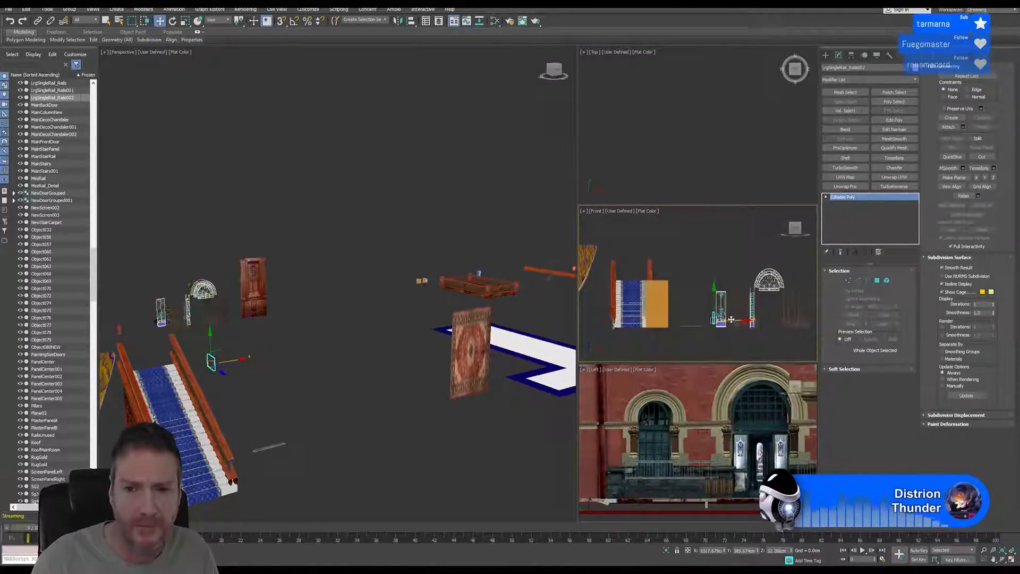
left_click_drag(732, 330, 623, 332)
- Move the rail copy along the Y axis in the Perspective view until it sits next to the staircase's side wall
middle_click_drag(165, 324, 304, 346)
left_click_drag(317, 330, 400, 366)
middle_click_drag(364, 408, 291, 396)
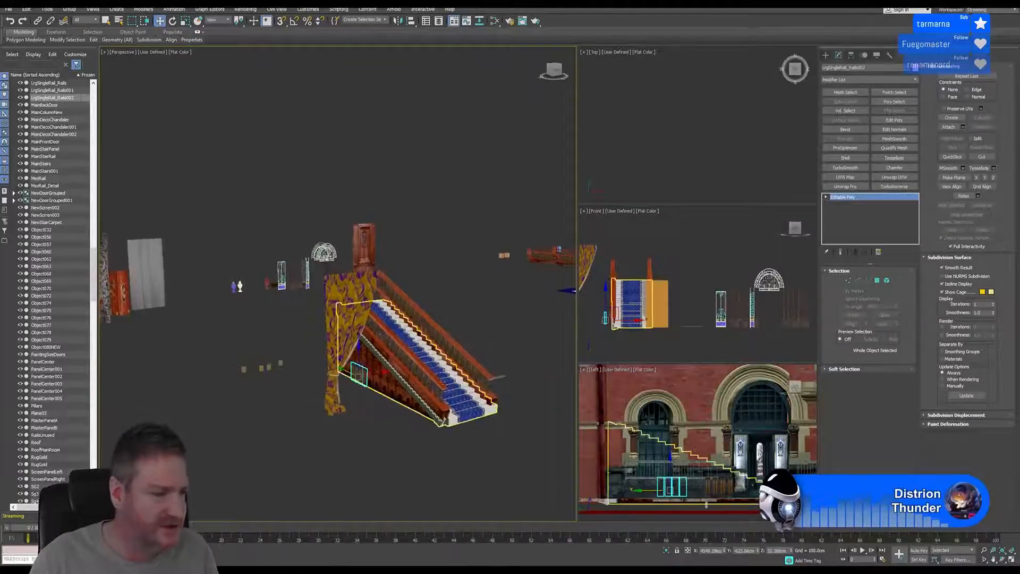
- Add the MainStairs001 railing to the selection and isolate it together with the rail copy
scroll(443, 381, "up", 3)
left_click(371, 344, "ctrl")
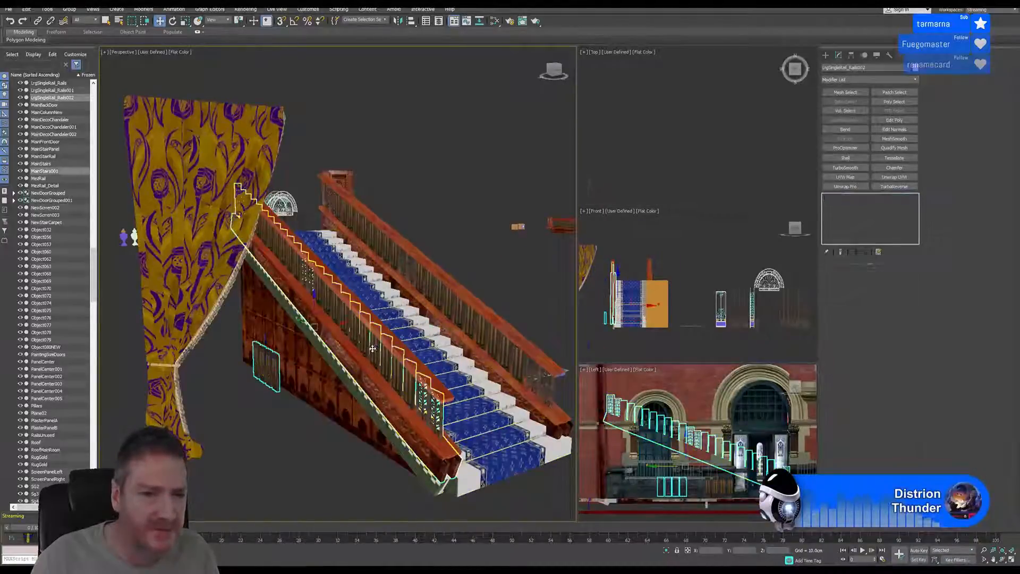
left_click(47, 9)
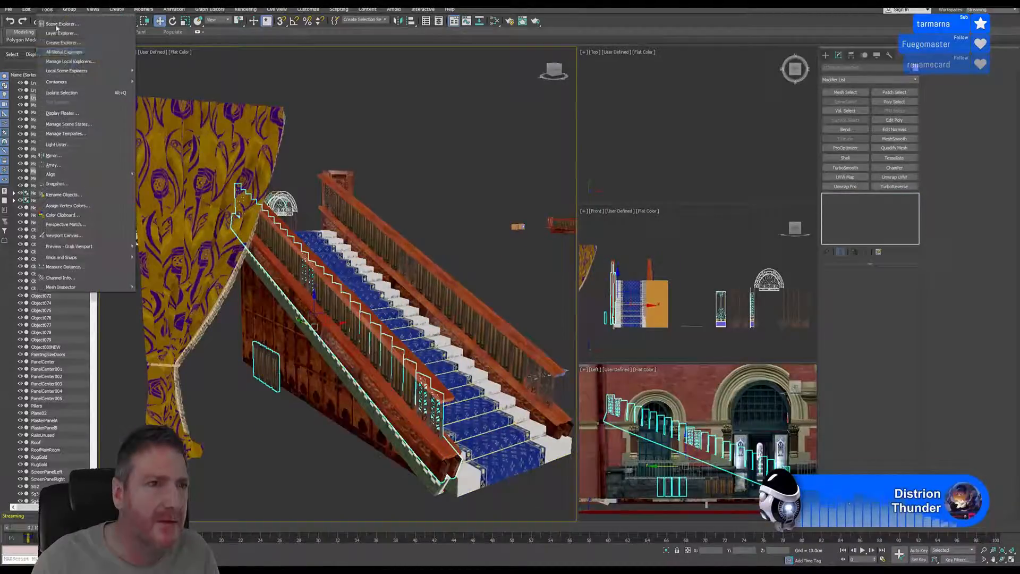
left_click(74, 92)
middle_click_drag(350, 249, 365, 247)
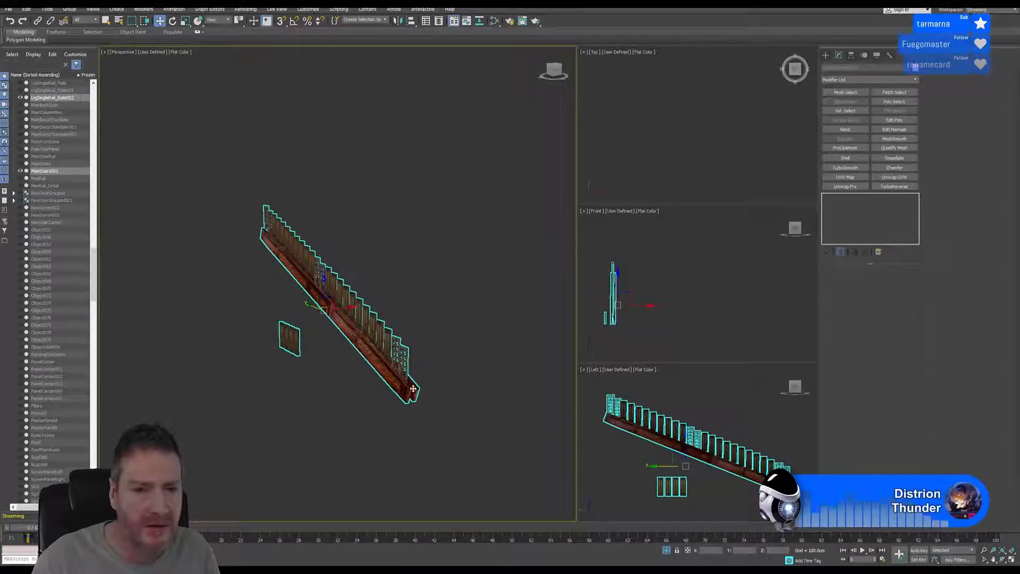
- Clear the selection and maximize the Left view
left_click(407, 426)
left_click(723, 408)
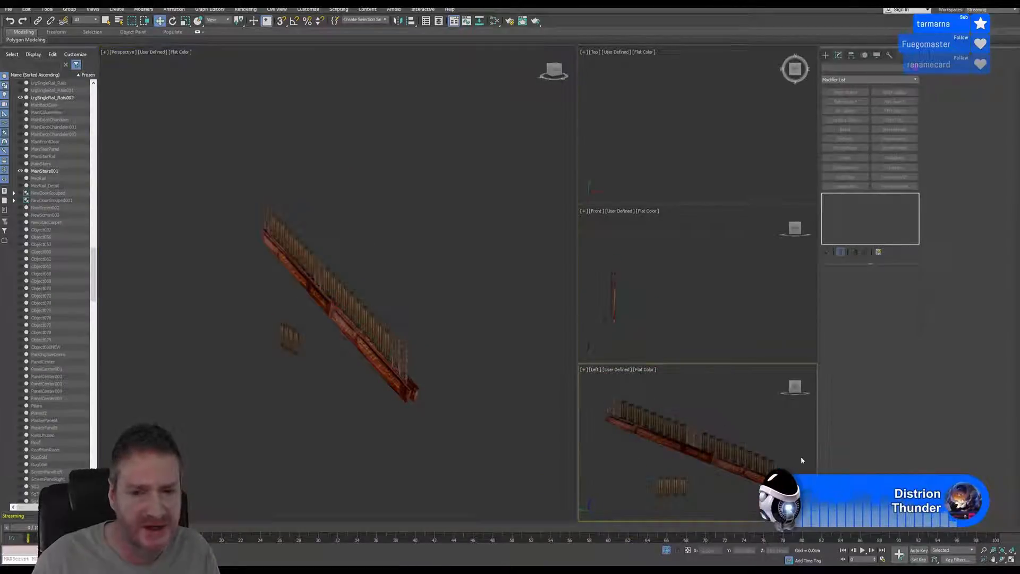
left_click(1012, 558)
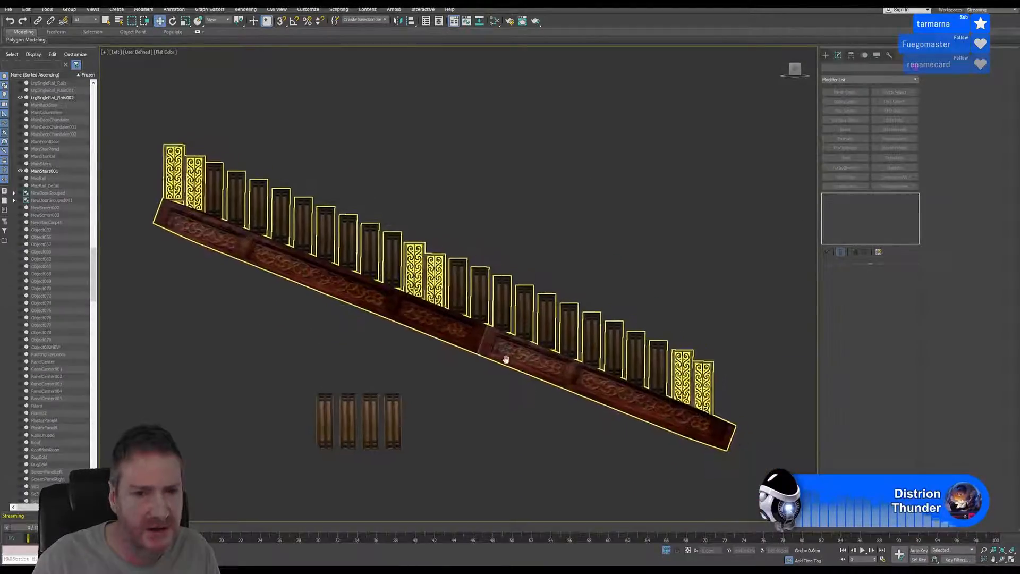
- Compare the four loose rail panels with the panels along the MainStairs001 railing in the Left view
scroll(361, 446, "up", 5)
scroll(361, 445, "up", 4)
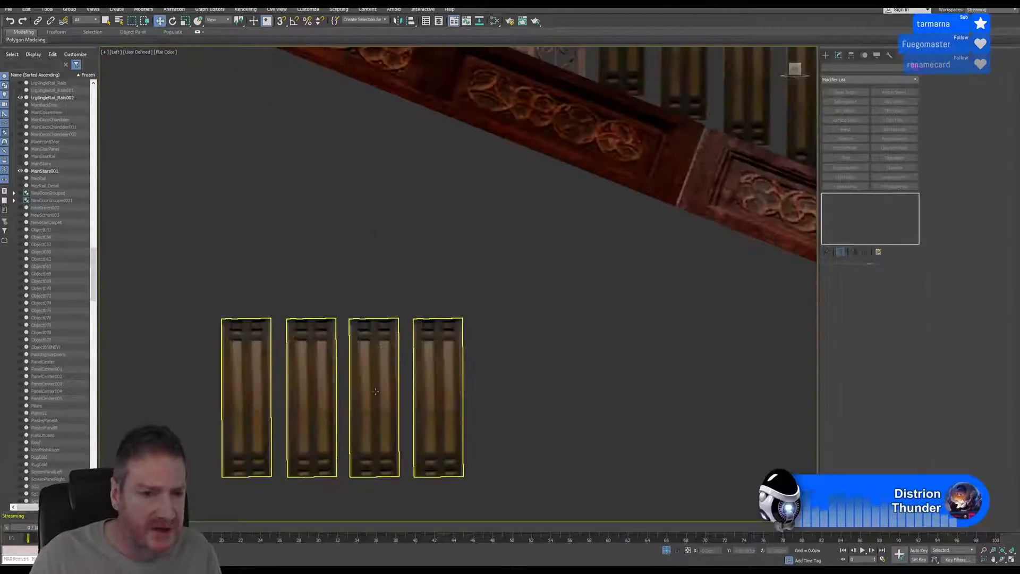
middle_click_drag(449, 251, 376, 483)
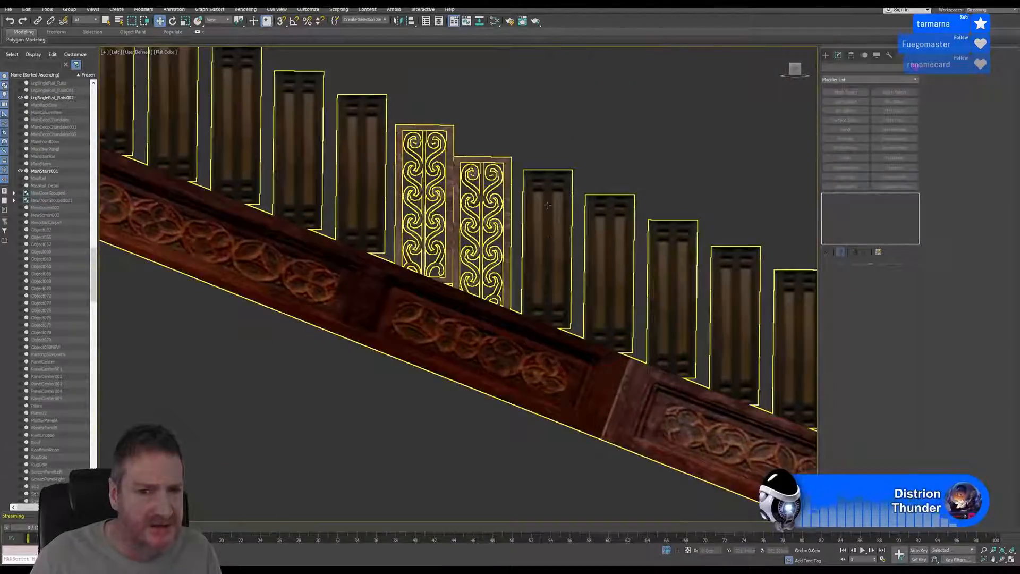
middle_click_drag(398, 429, 413, 186)
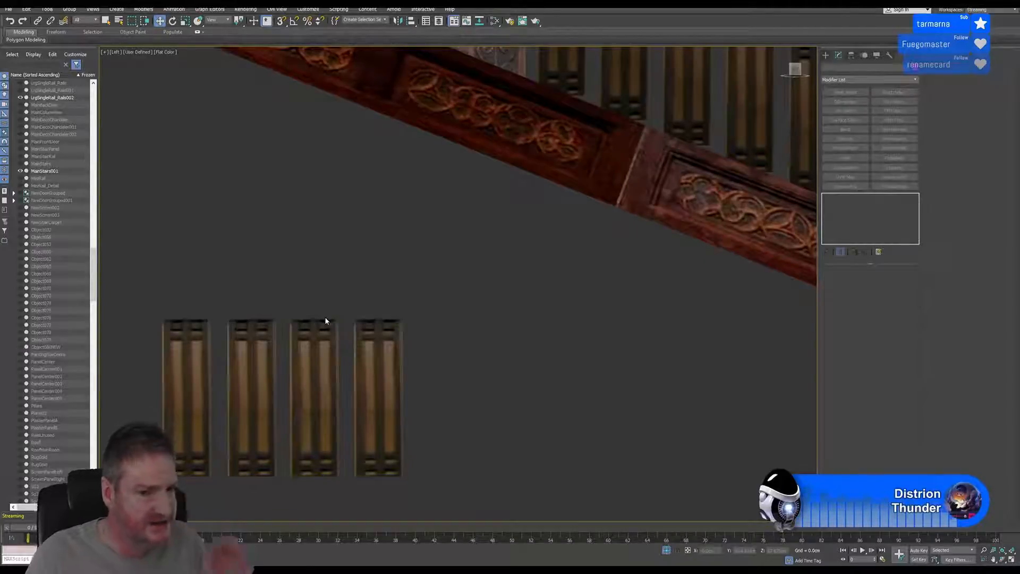
middle_click_drag(523, 182, 381, 392)
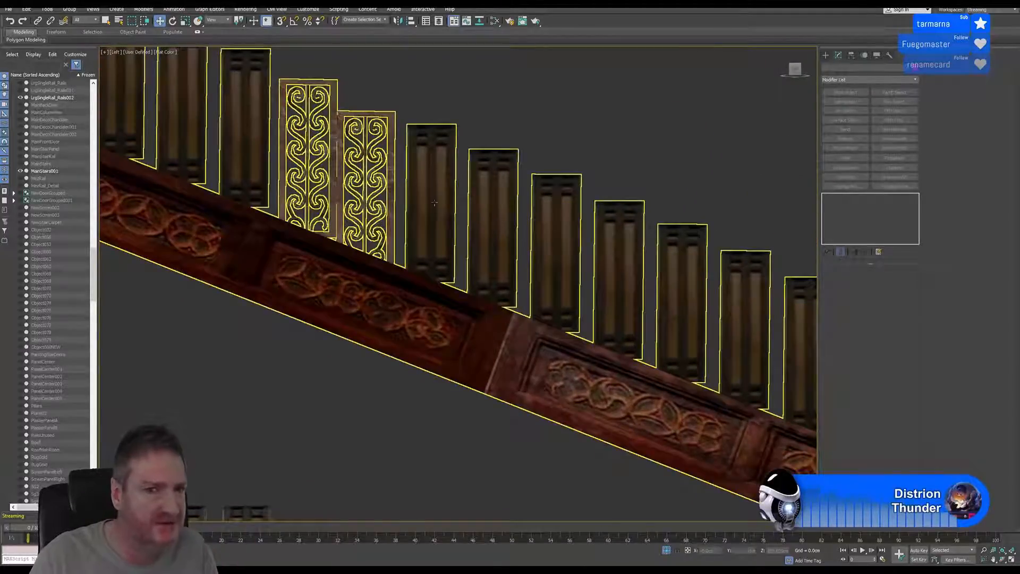
scroll(415, 271, "down", 5)
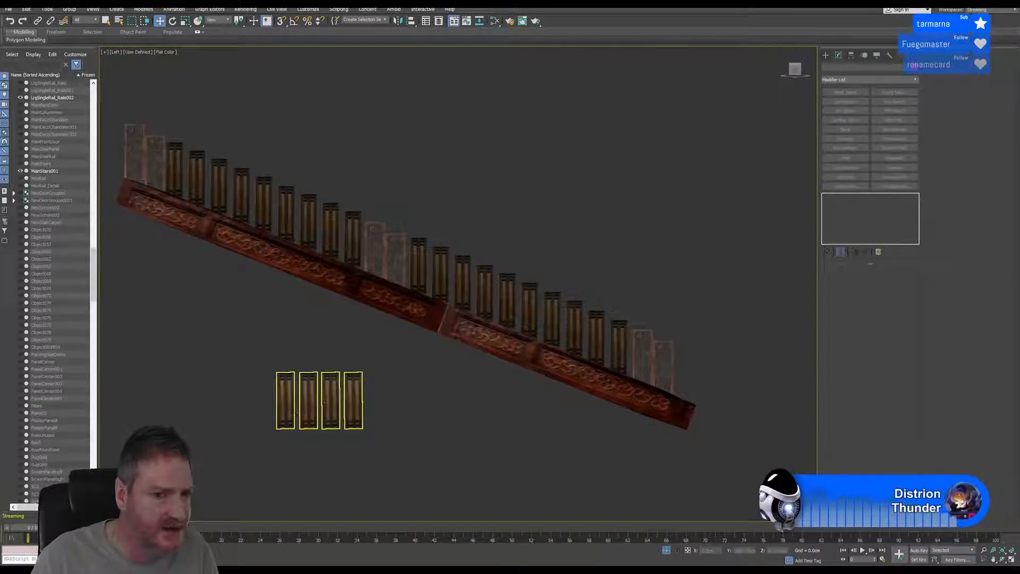
left_click(471, 340)
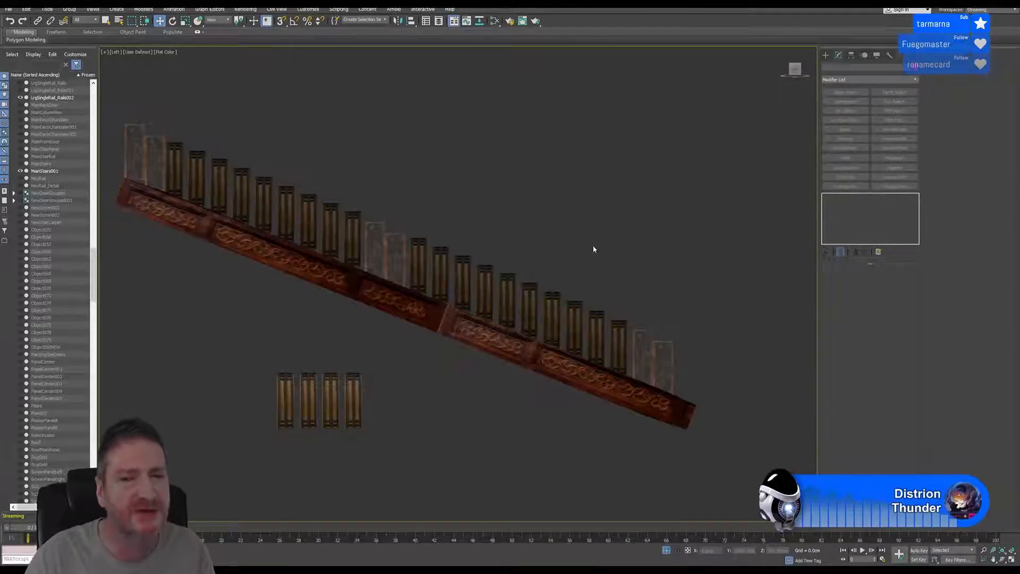
- Select the MainStairs001 railing in the maximized Left view
middle_click_drag(589, 247, 566, 257)
left_click(579, 351)
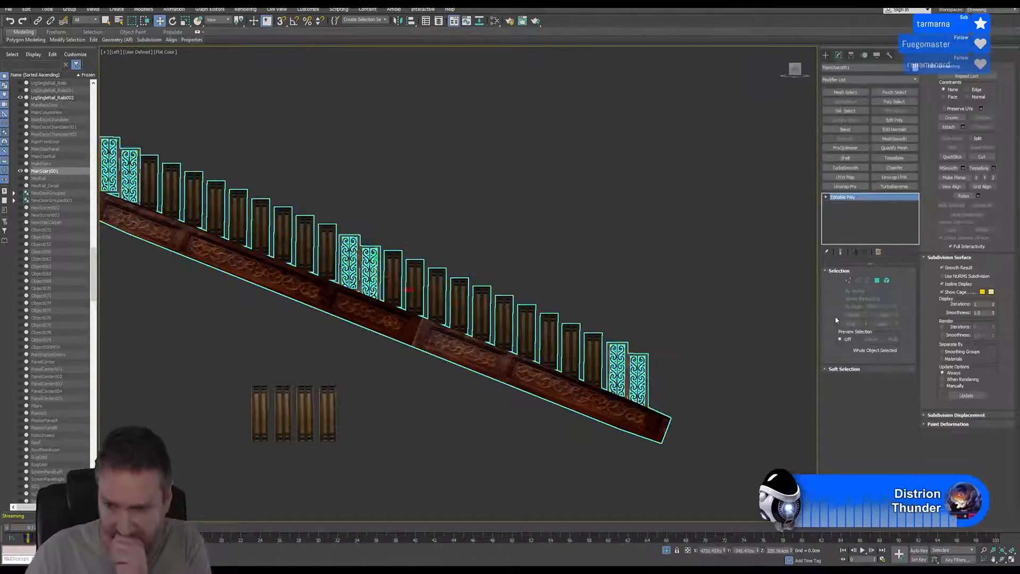
- Check the uppermost plain panel of MainStairs001 as a single element, ending with element editing closed
left_click(887, 280)
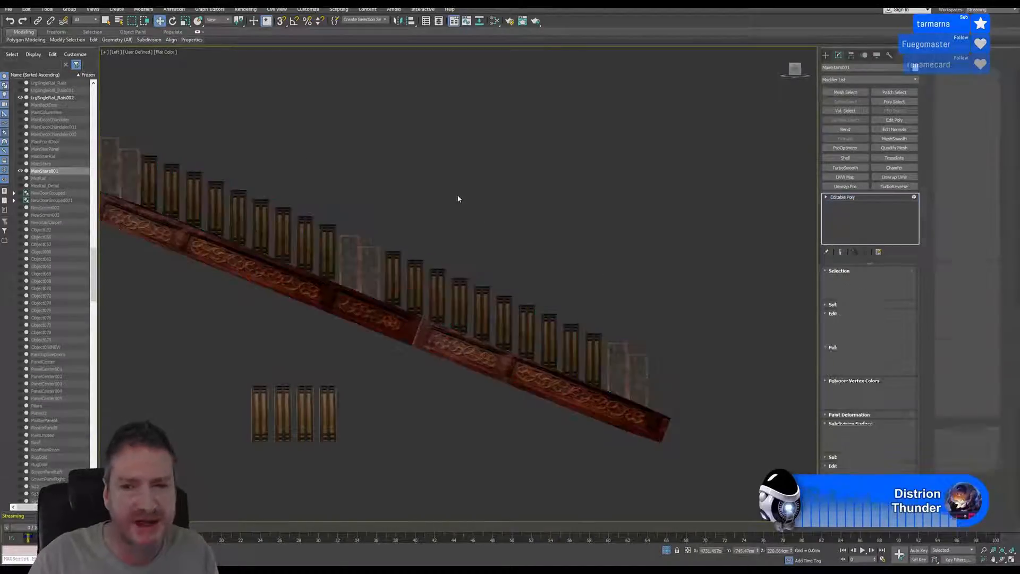
middle_click_drag(353, 178, 449, 218)
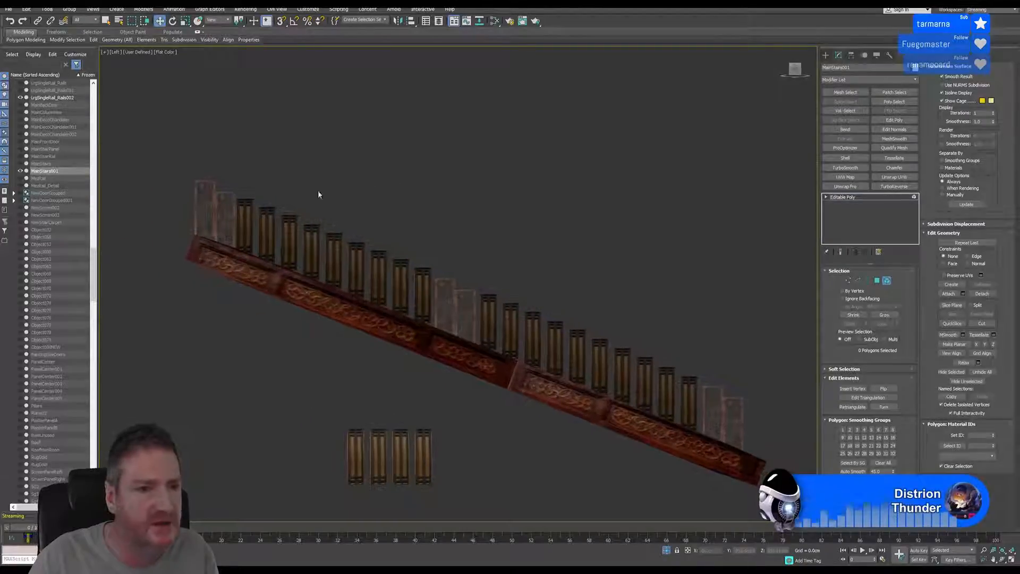
left_click(249, 216)
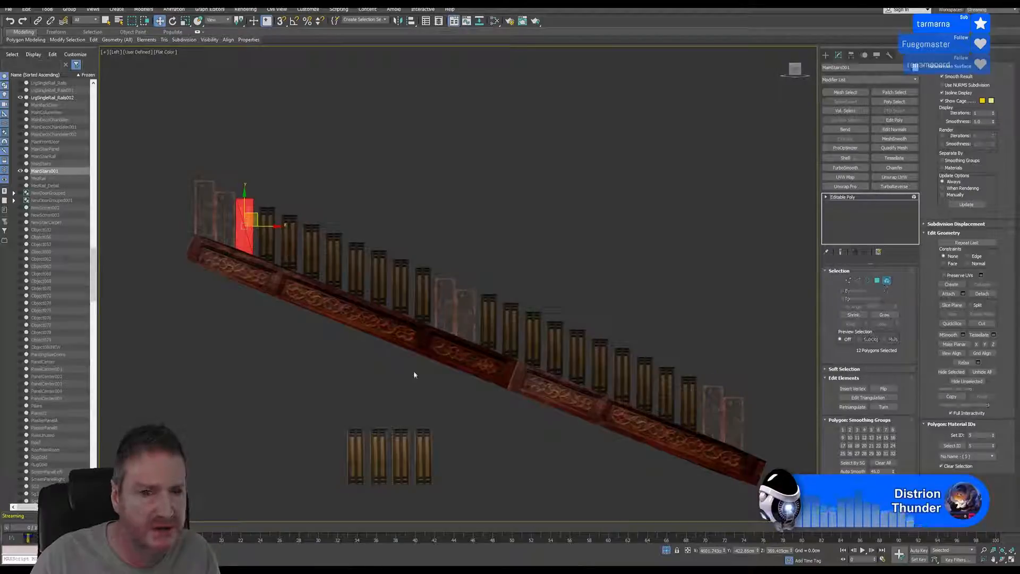
key("5")
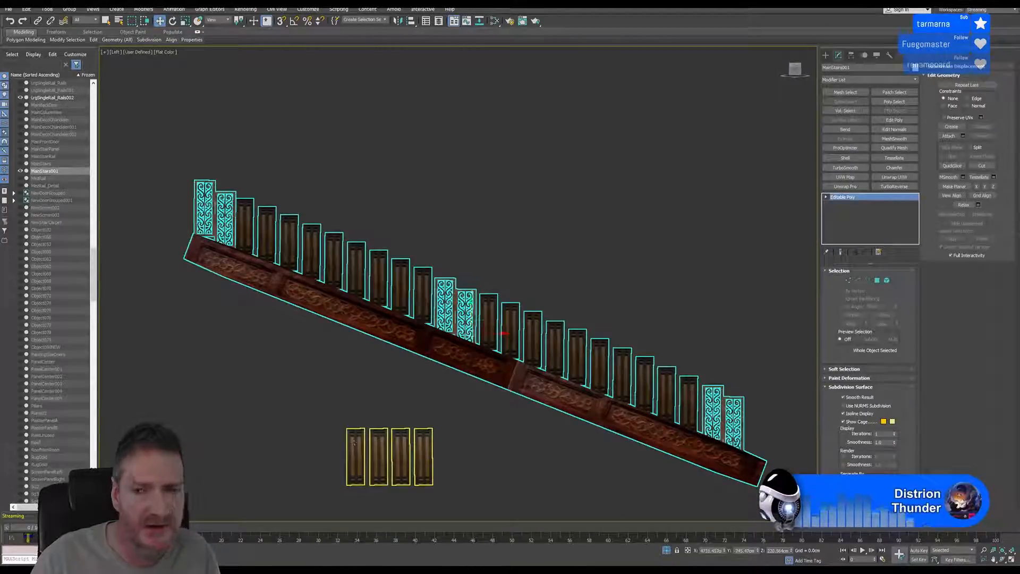
- Detach the leftmost of the four loose rail panels as a separate object and leave element editing
left_click(354, 441)
left_click(888, 283)
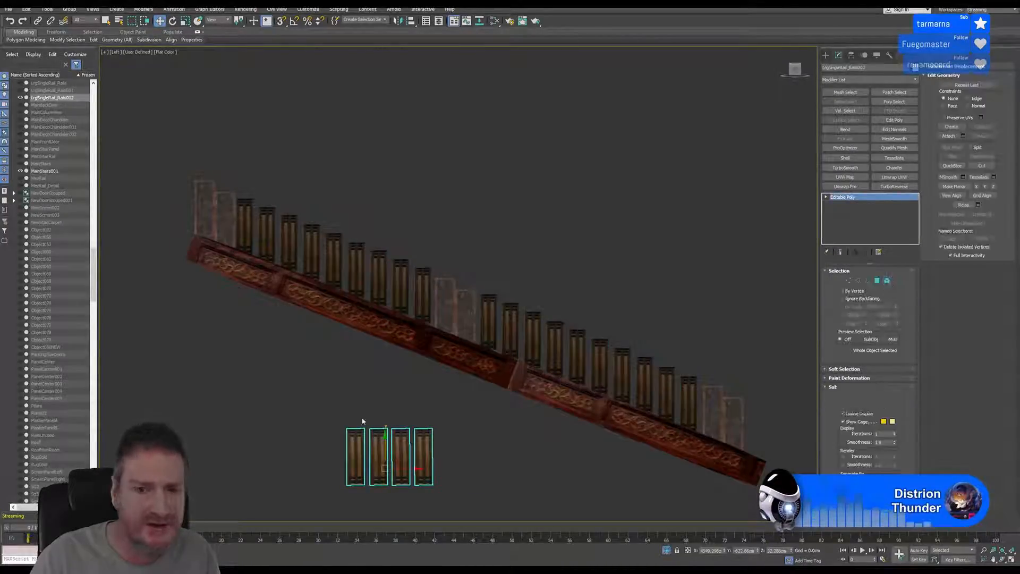
left_click_drag(324, 420, 366, 505)
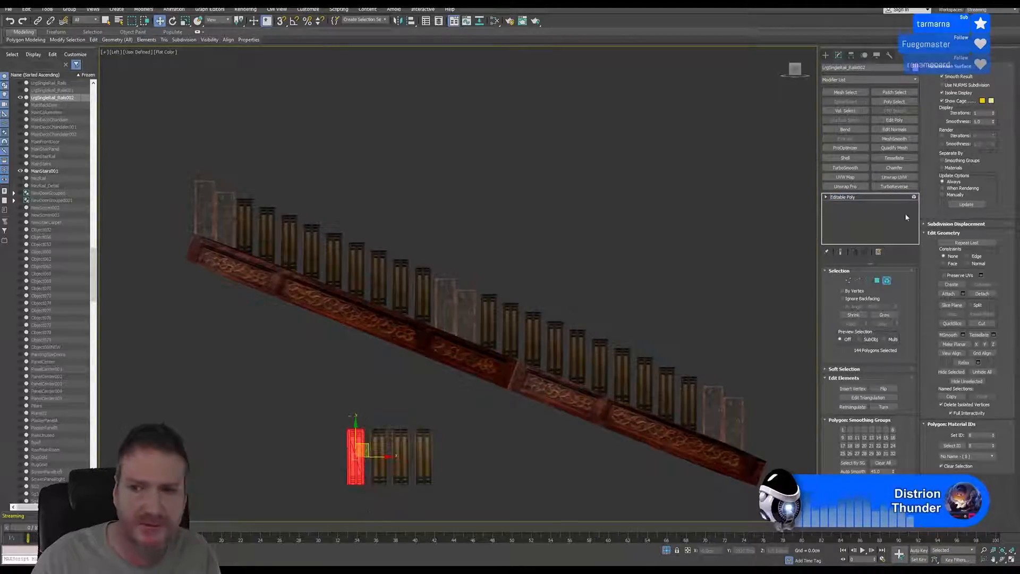
left_click(982, 294)
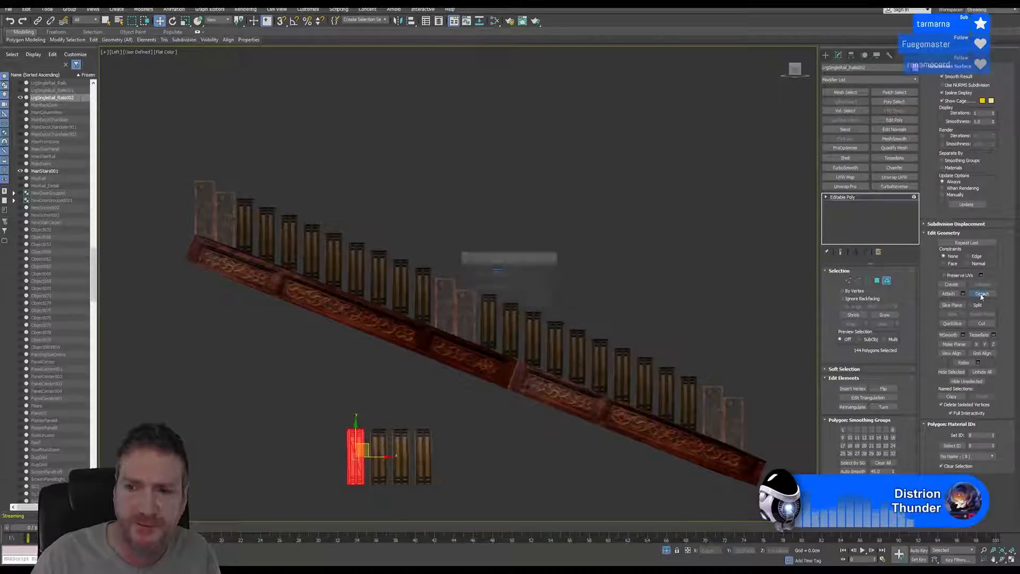
left_click(536, 288)
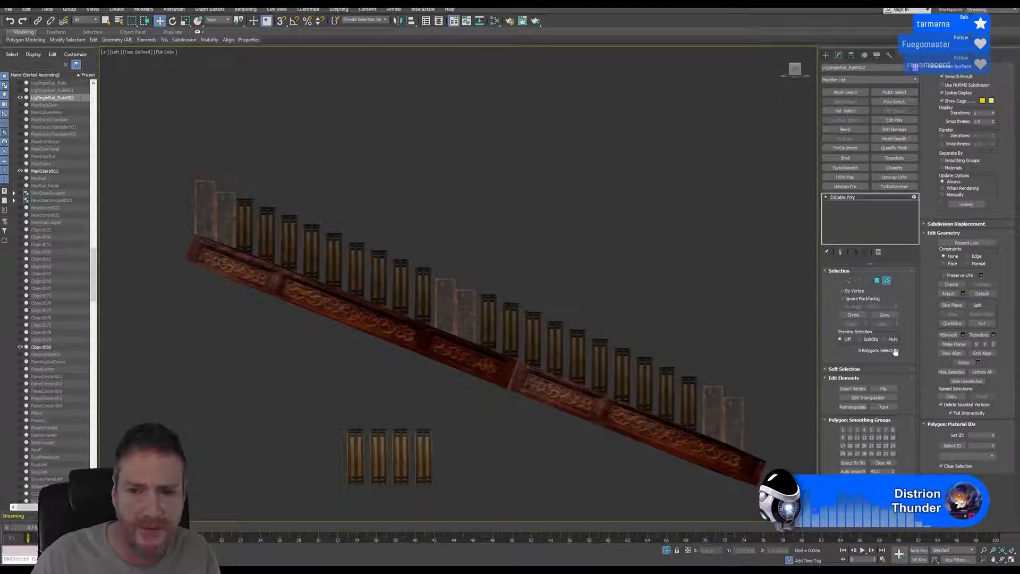
left_click(890, 281)
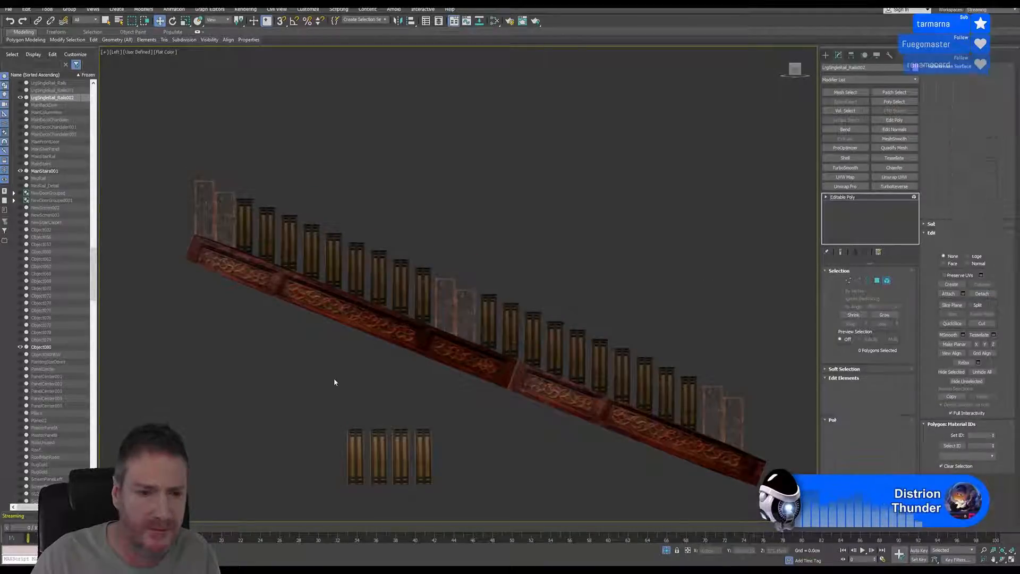
- Center the pivot of the detached rail panel to the object
left_click(347, 443)
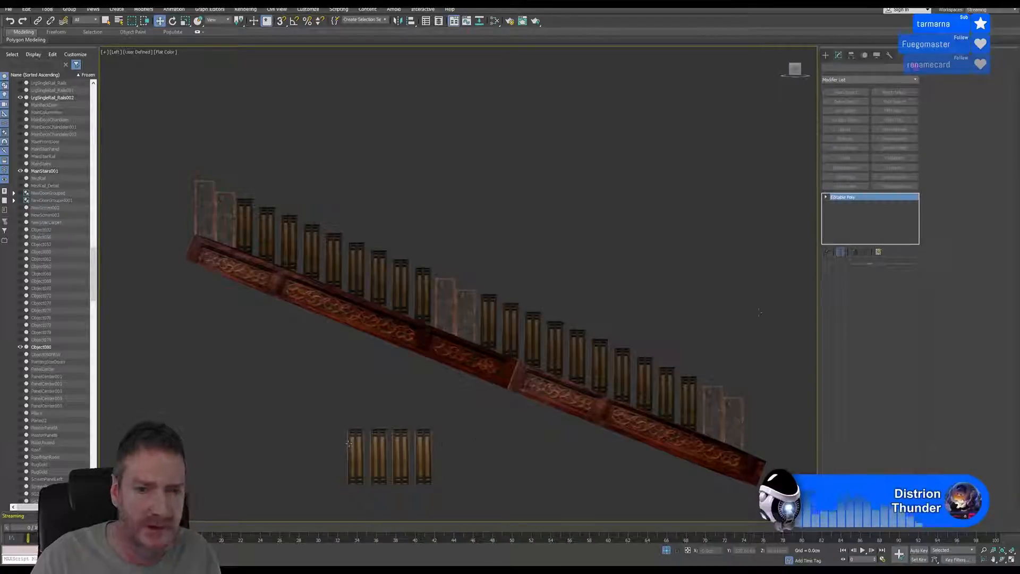
left_click(851, 56)
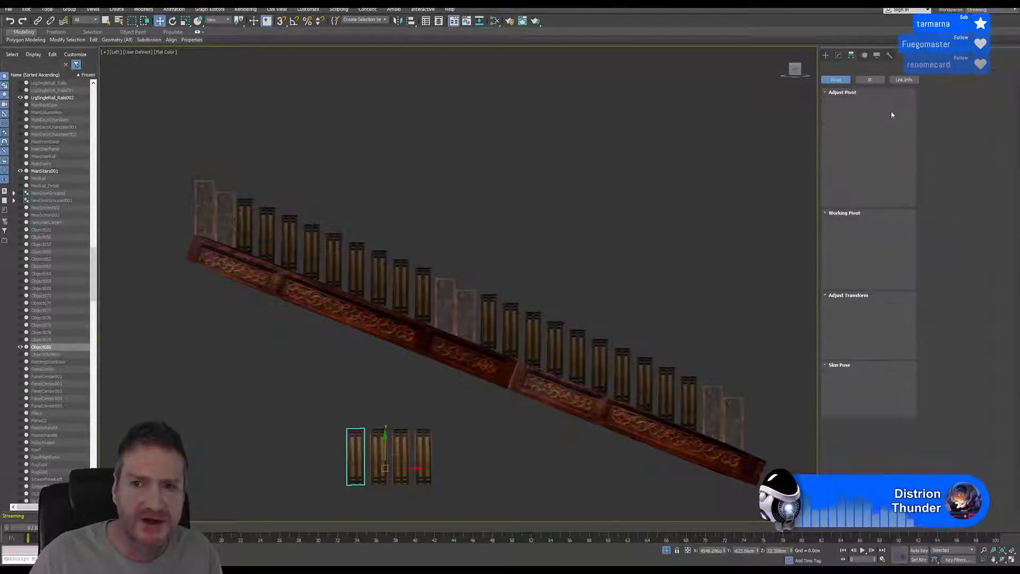
left_click(868, 110)
left_click(869, 153)
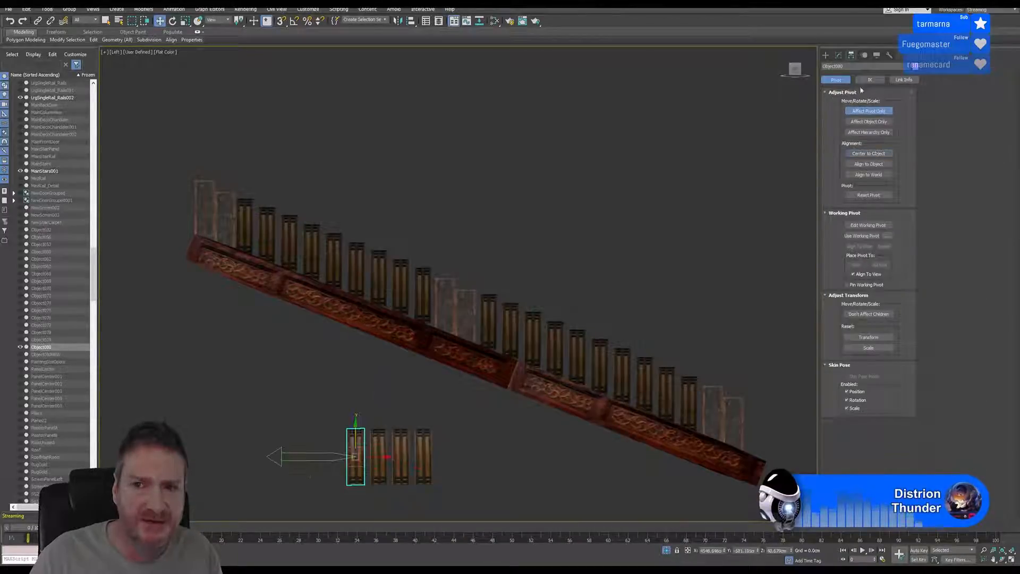
left_click(838, 55)
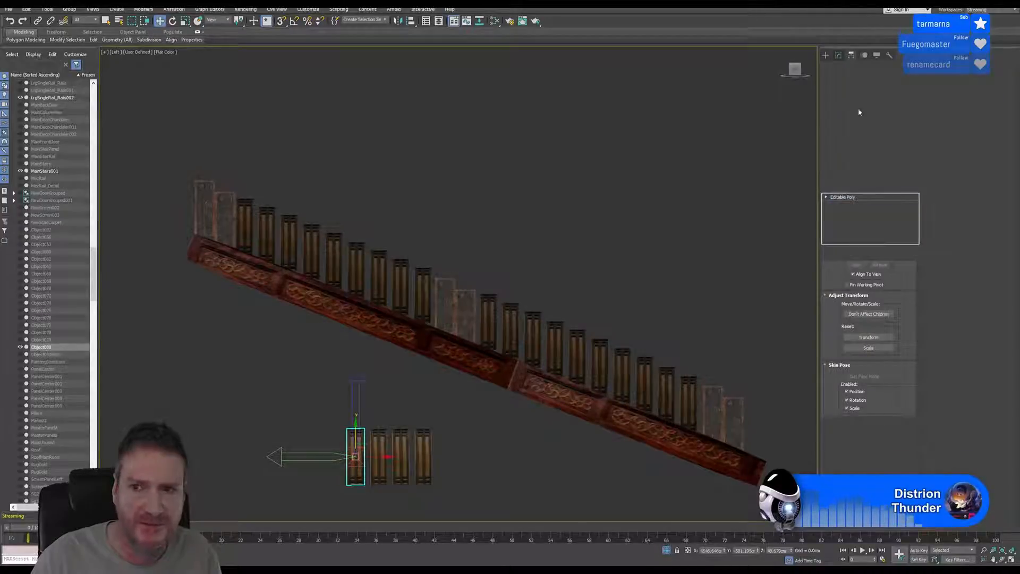
- Move the detached panel straight up onto the sixth plain panel of the MainStairs001 railing
middle_click_drag(374, 428, 369, 427)
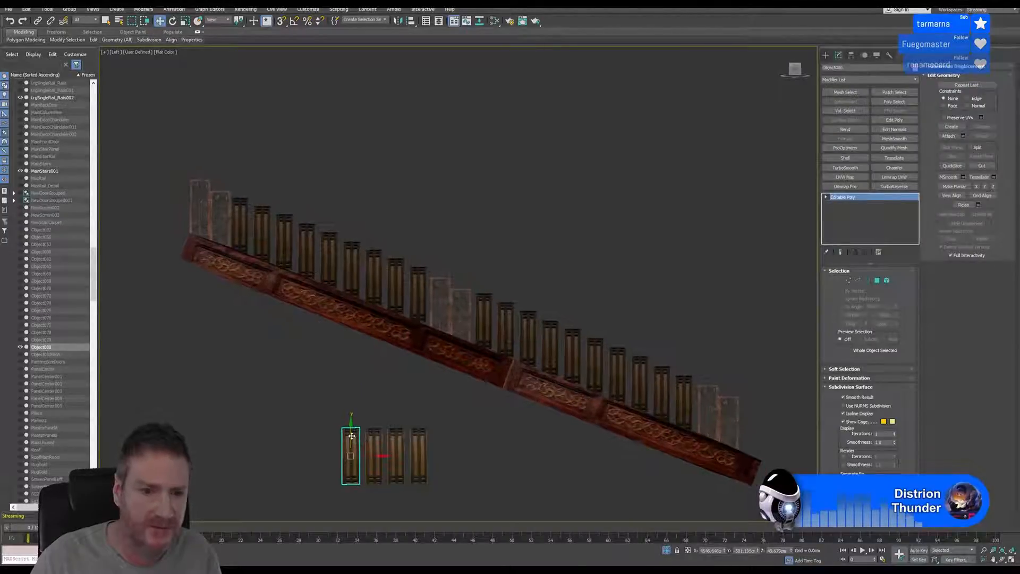
left_click_drag(352, 436, 352, 251)
middle_click_drag(421, 238, 423, 249)
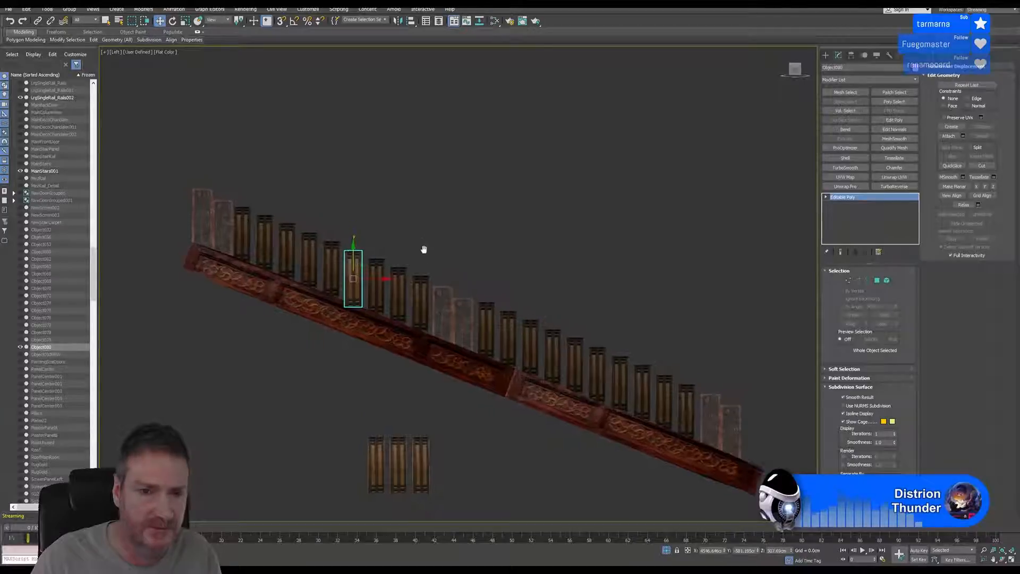
- Examine the detached panel against the MainStairs001 panels in the Perspective, Top and Front views
left_click(1011, 558)
scroll(664, 286, "up", 8)
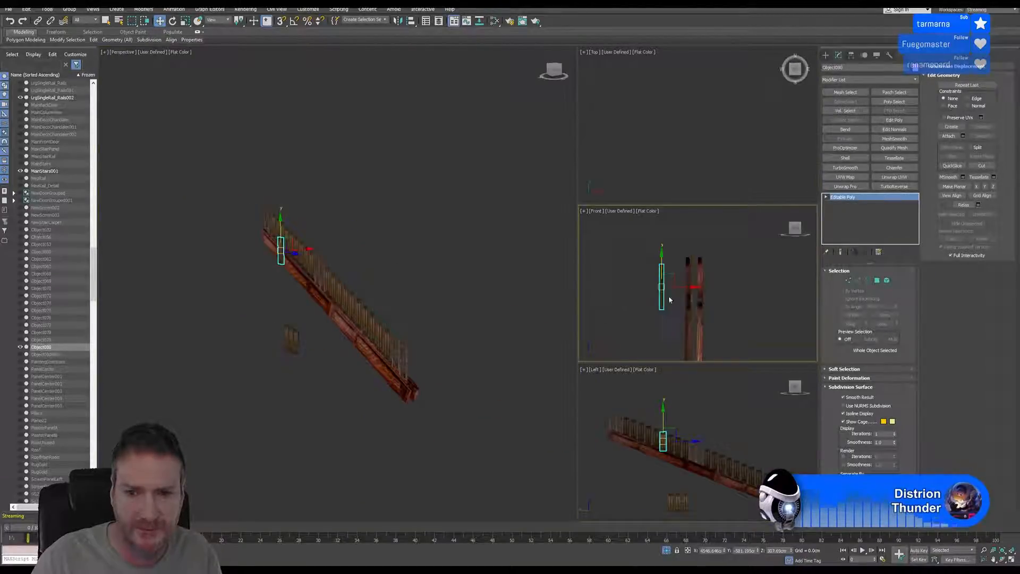
right_click(674, 116)
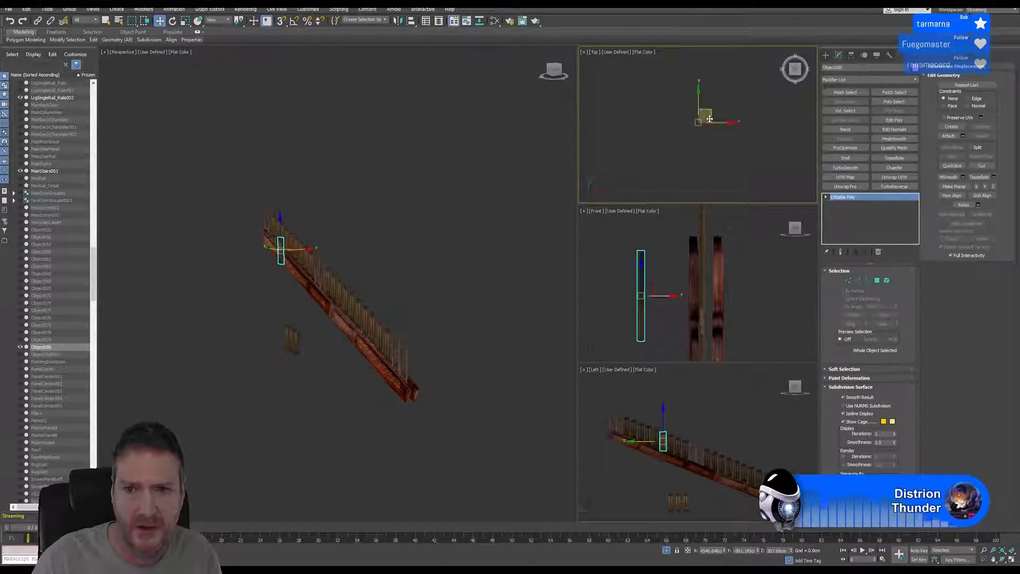
scroll(709, 119, "up", 5)
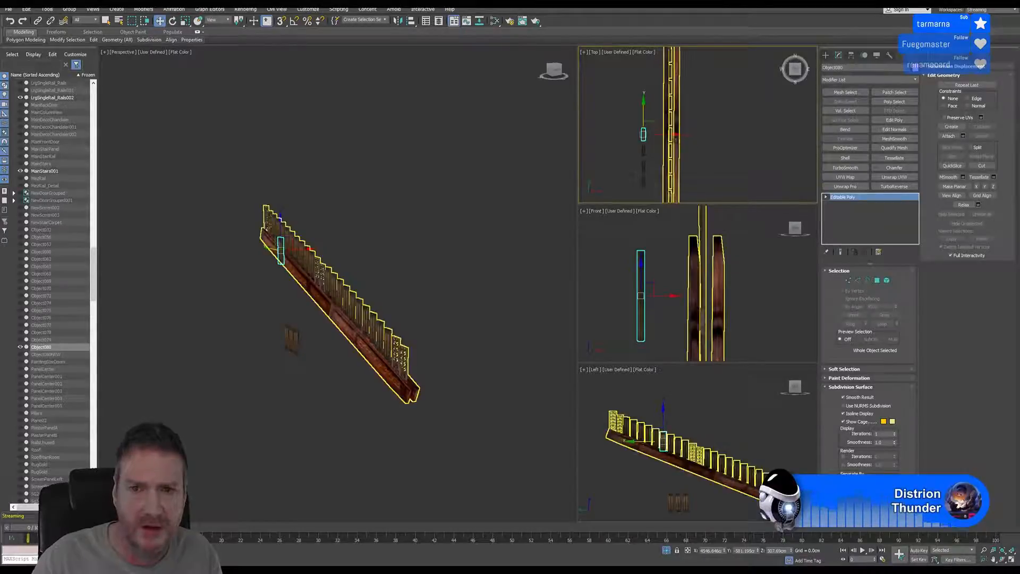
scroll(340, 281, "up", 10)
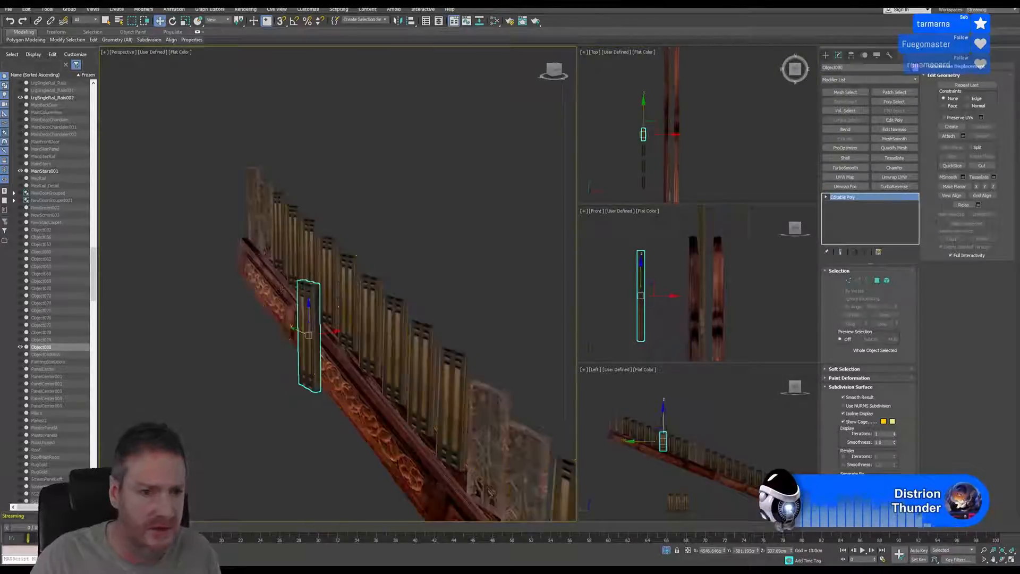
middle_click_drag(313, 289, 295, 272)
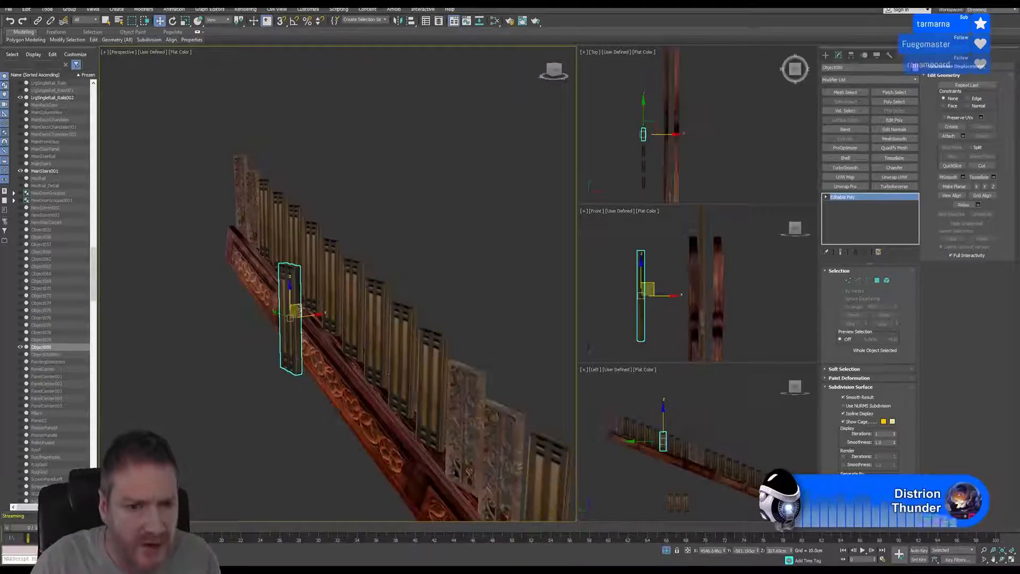
middle_click_drag(358, 305, 353, 278)
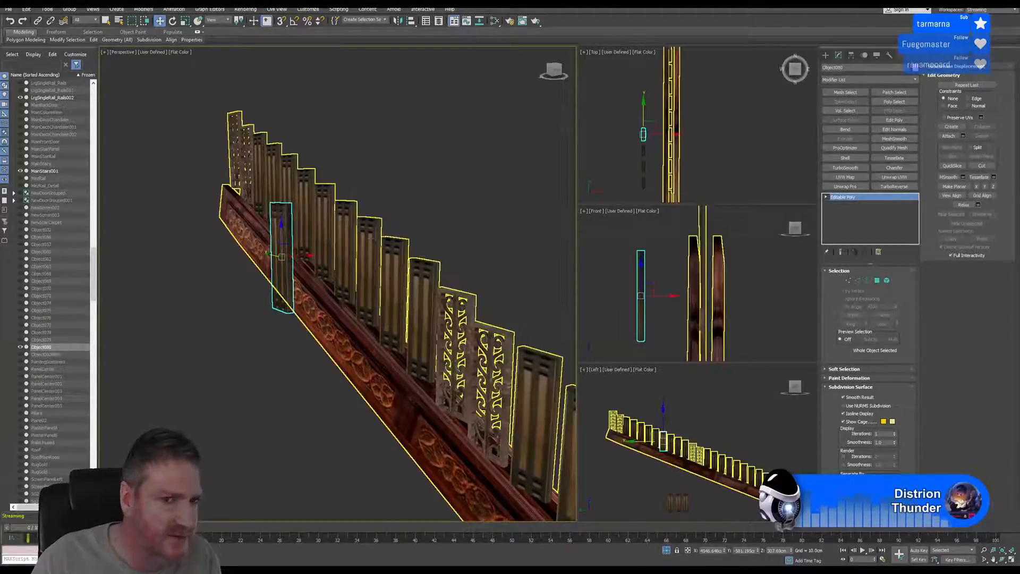
scroll(412, 249, "up", 3)
scroll(412, 248, "up", 2)
scroll(412, 249, "up", 2)
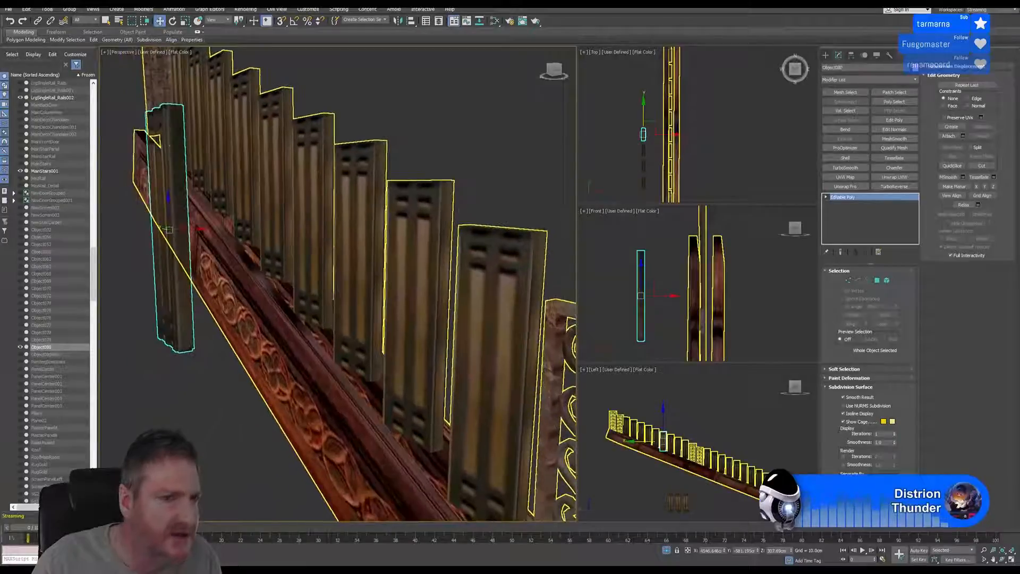
scroll(272, 220, "up", 3)
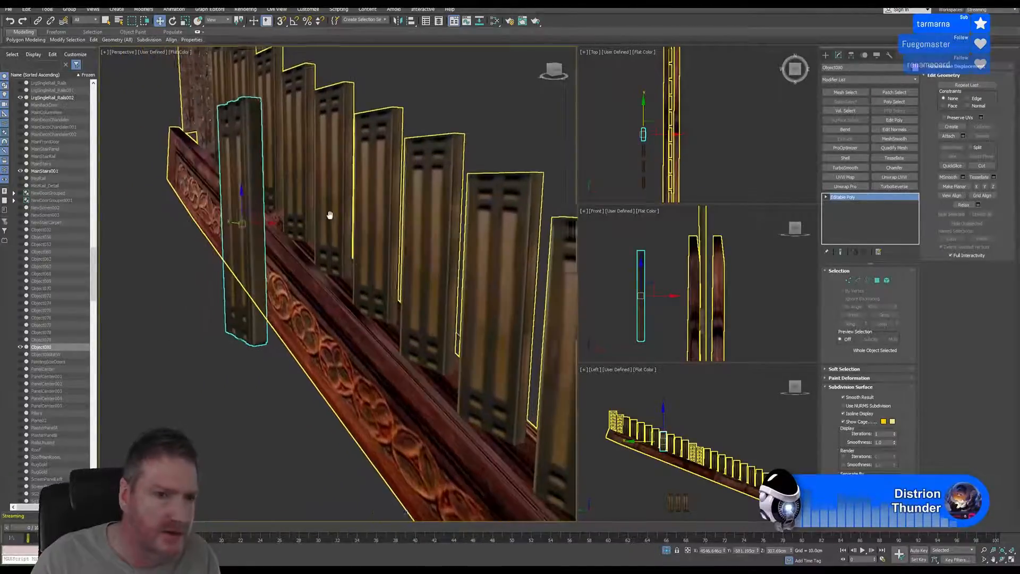
scroll(239, 123, "up", 3)
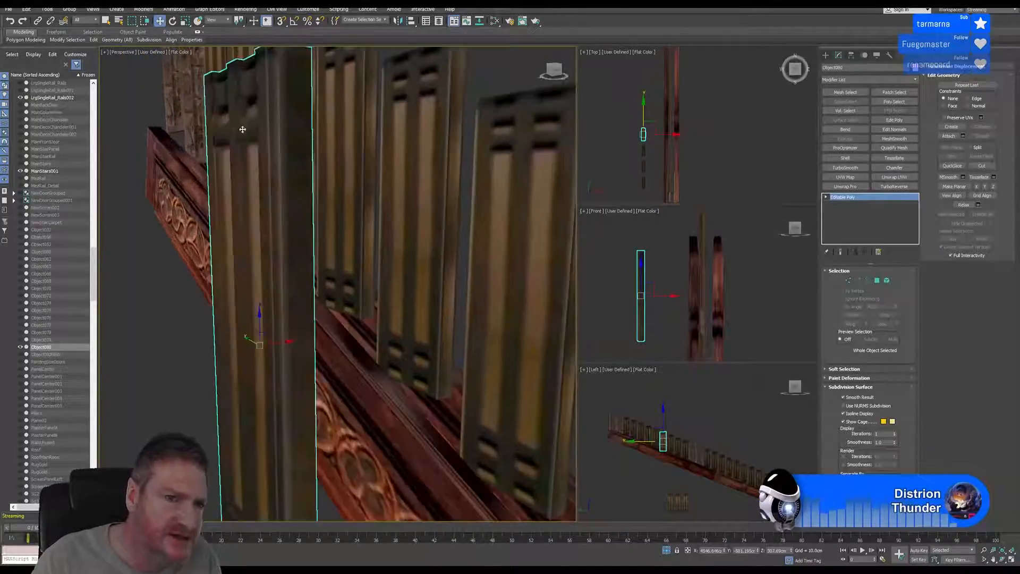
scroll(392, 164, "down", 6)
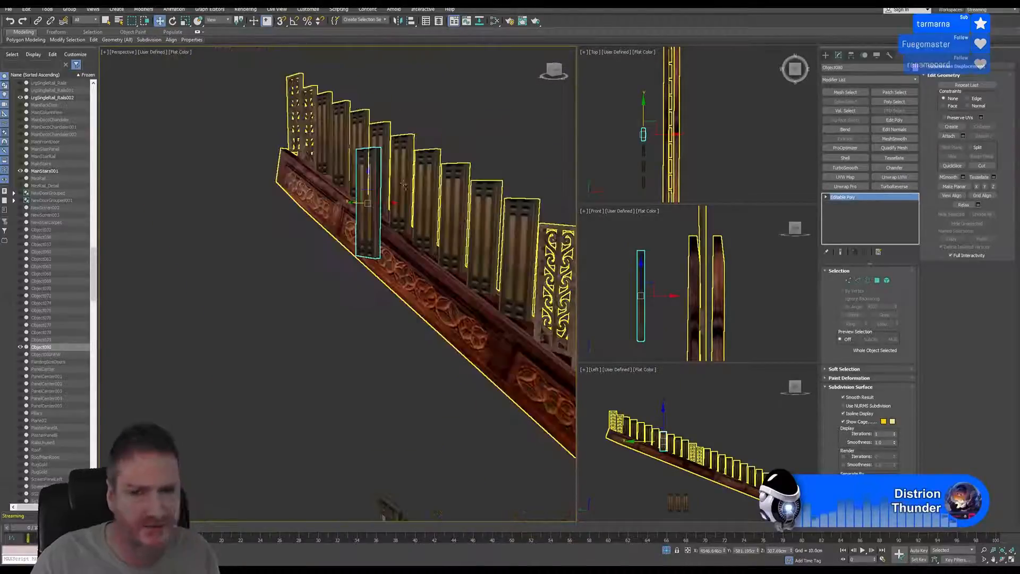
- Fine-position the detached panel over the sixth plain railing panel in the maximized Left view
left_click(1010, 562)
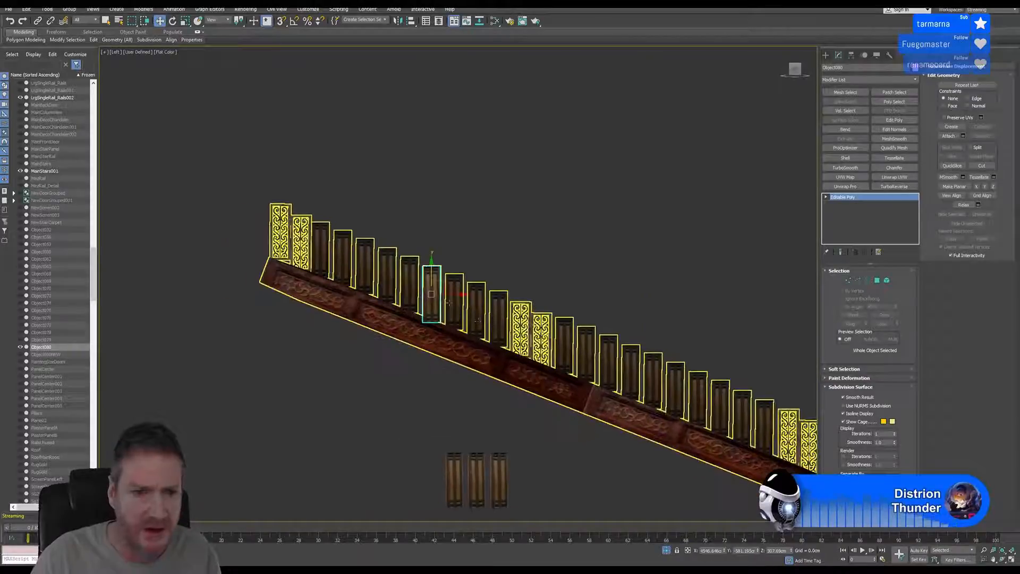
scroll(434, 269, "up", 5)
middle_click_drag(434, 269, 436, 258)
mouse_move(449, 336)
left_mouse_down()
mouse_move(460, 336)
mouse_move(451, 337)
left_mouse_up()
middle_click_drag(445, 334, 463, 339)
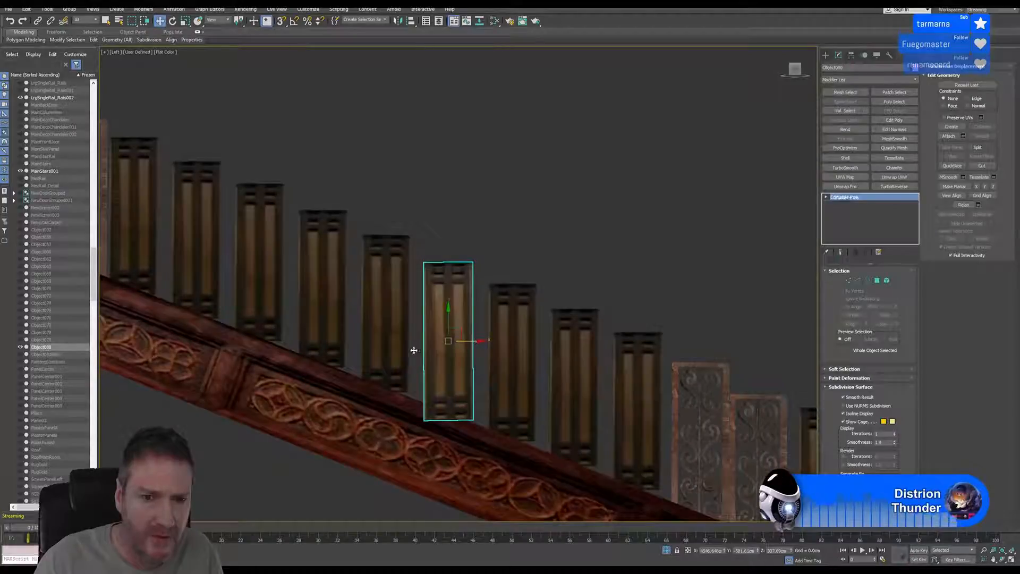
- Clone the detached panel as a copy onto the fifth plain railing panel and raise it to match that panel's height
mouse_move(414, 350)
left_mouse_down("shift")
mouse_move(398, 345)
mouse_move(410, 333)
mouse_move(415, 340)
left_mouse_up("shift")
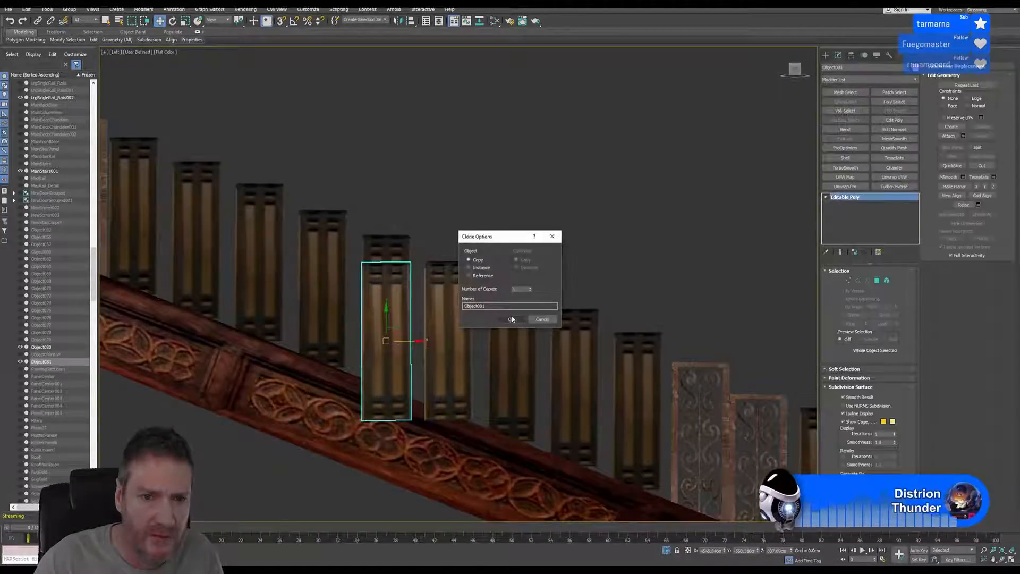
left_click(512, 319)
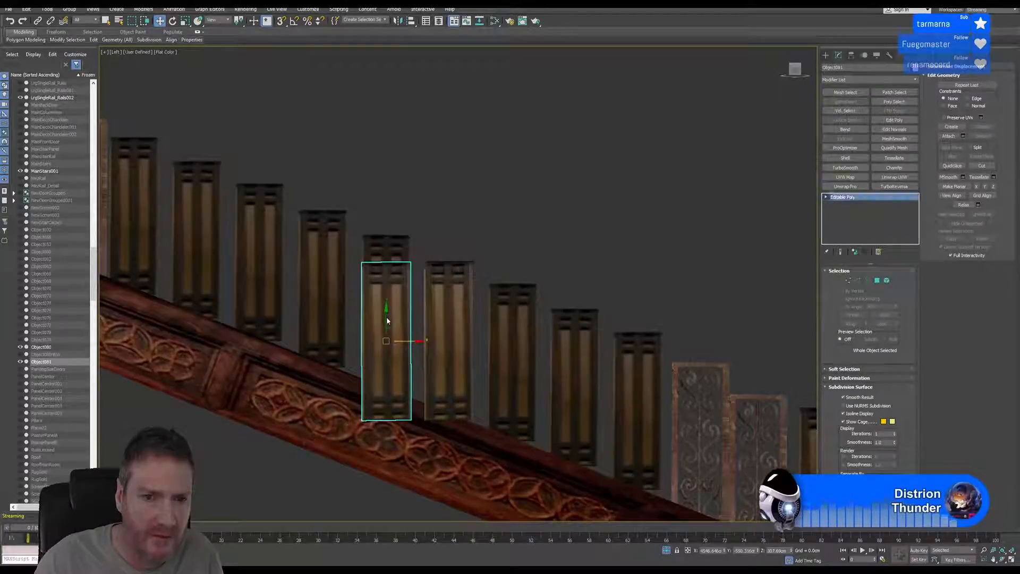
middle_click_drag(388, 316, 400, 308)
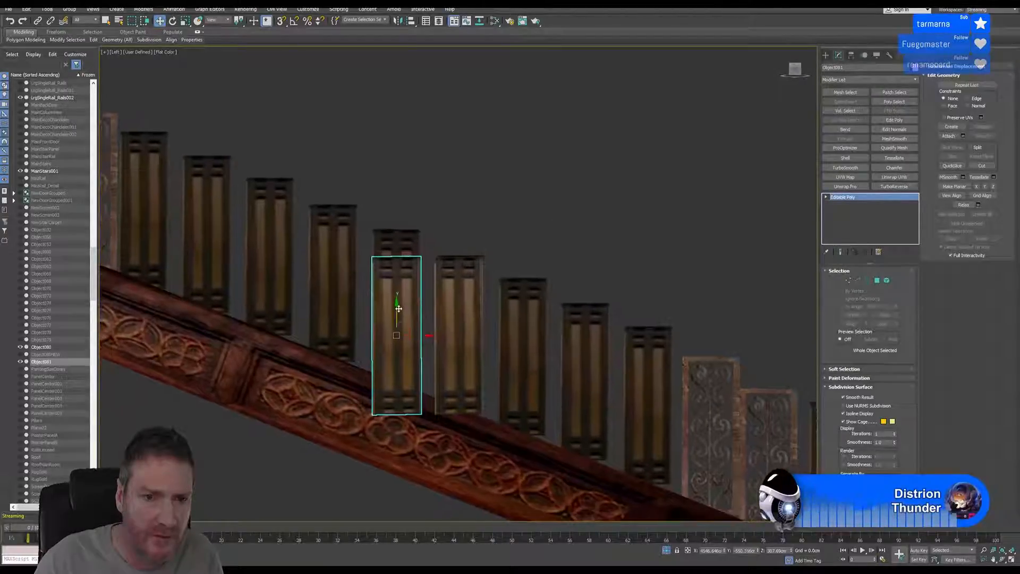
left_click_drag(399, 308, 404, 282)
- Copy the newest panel onto the fourth plain railing panel and raise it to that panel's height
mouse_move(404, 281)
middle_mouse_down()
mouse_move(496, 228)
mouse_move(611, 213)
middle_mouse_up()
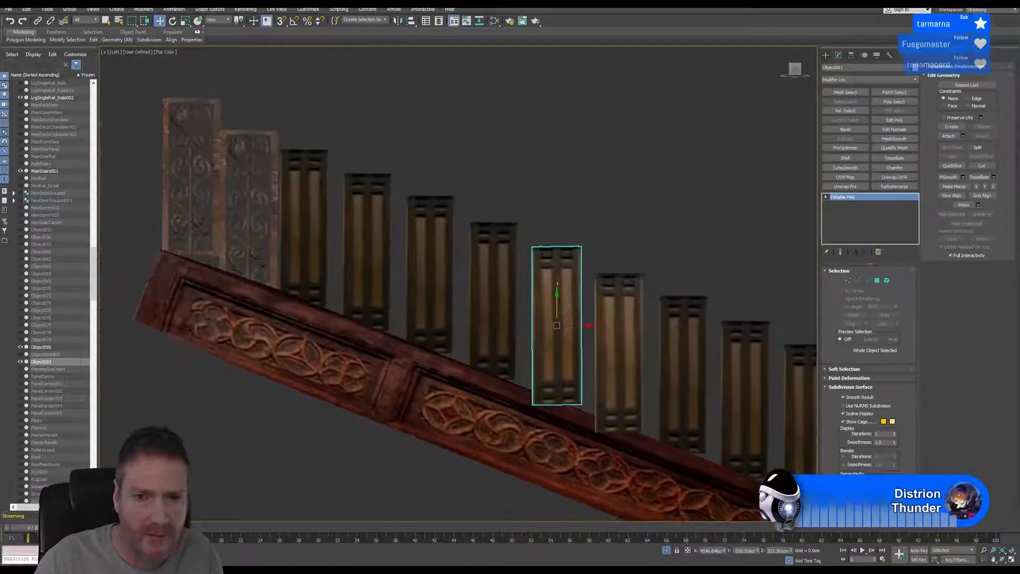
left_click_drag(578, 326, 517, 325)
left_click(510, 319)
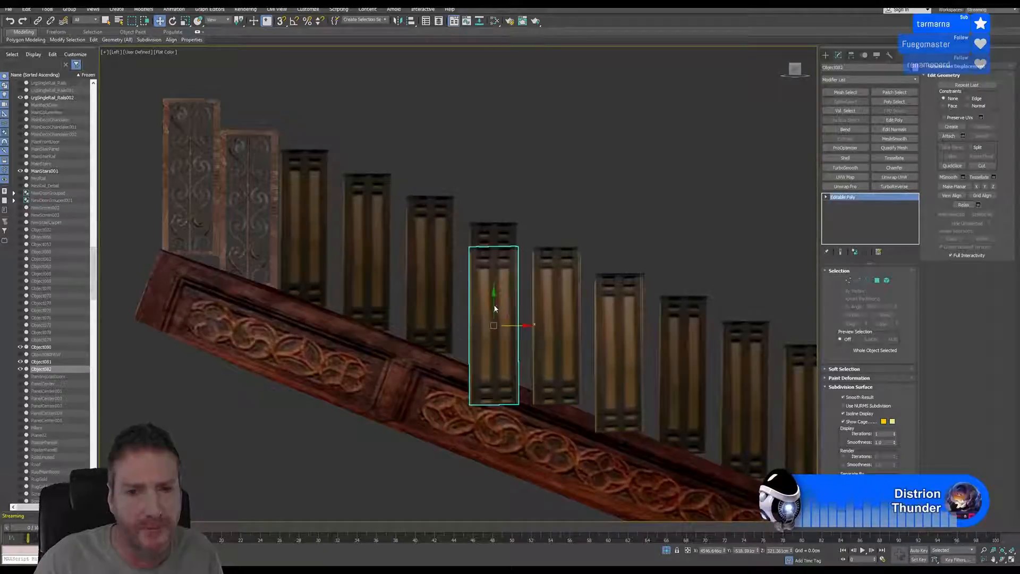
left_click_drag(494, 296, 497, 276)
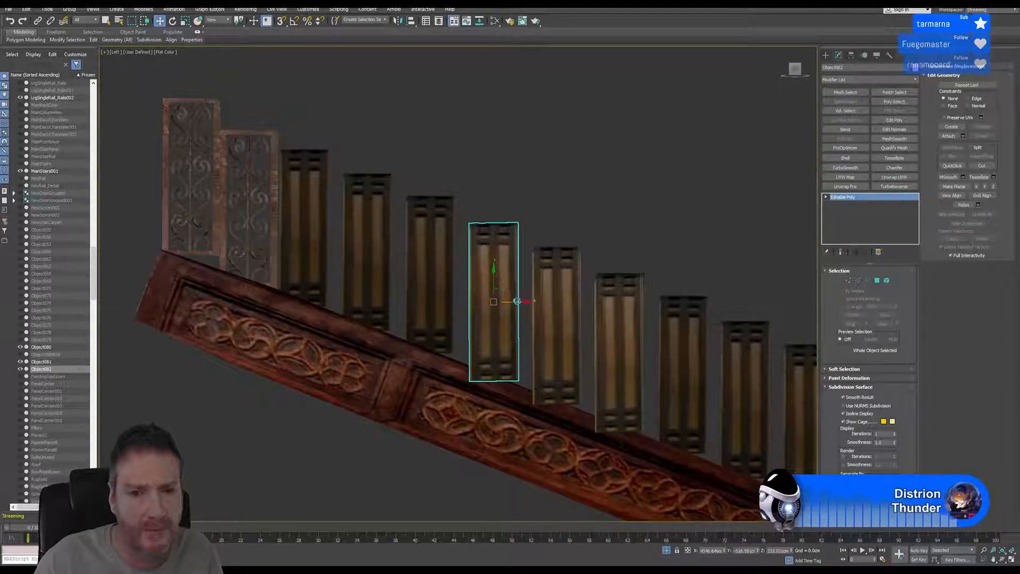
- Copy the newest panel onto the third plain railing panel and raise it to match that panel's height
left_click_drag(517, 301, 453, 305, "shift")
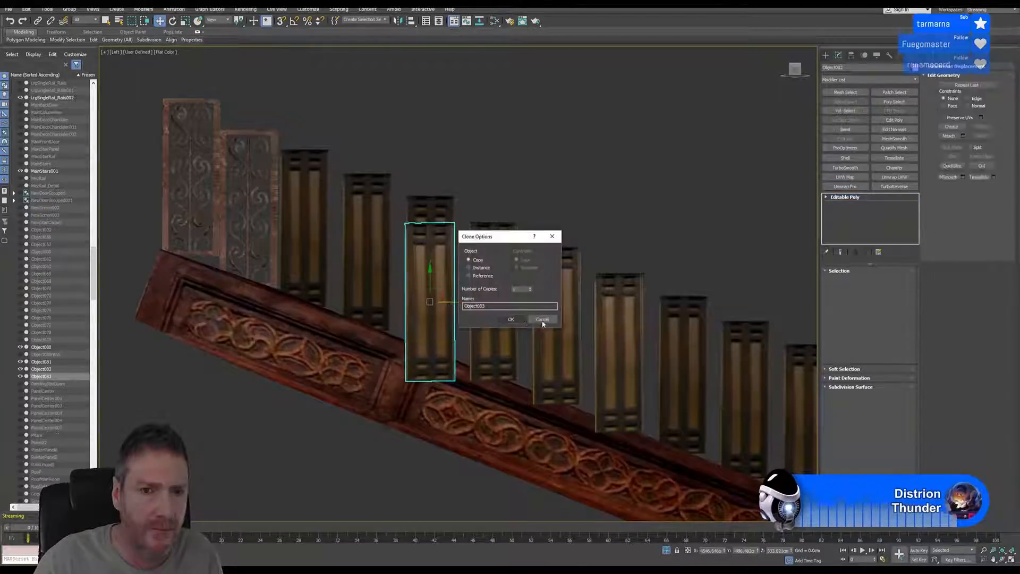
left_click(508, 319)
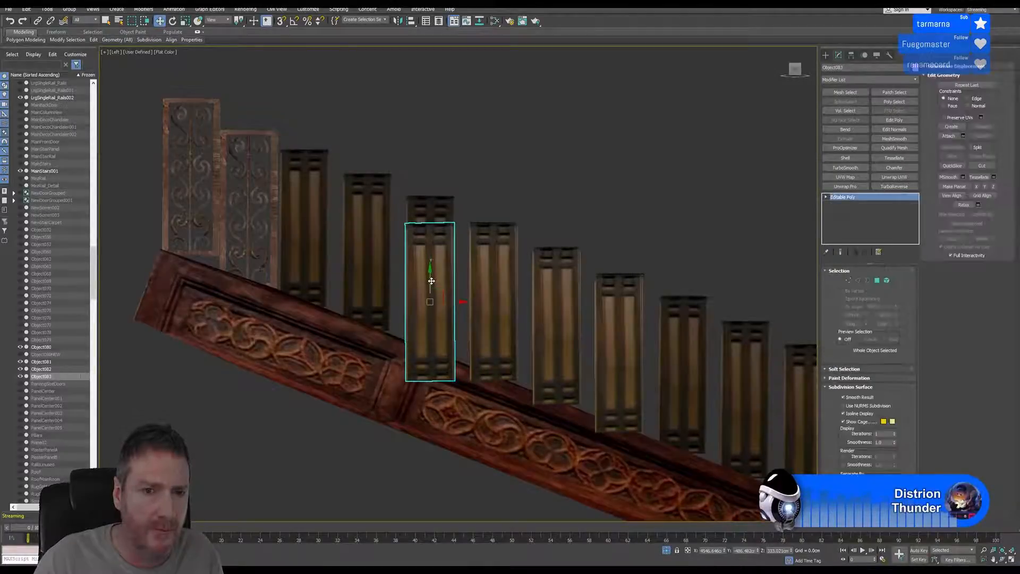
left_click_drag(431, 281, 431, 255)
- Place copies of the panel over the second and first plain railing panels, raising each to its panel's height
middle_click_drag(432, 255, 495, 295)
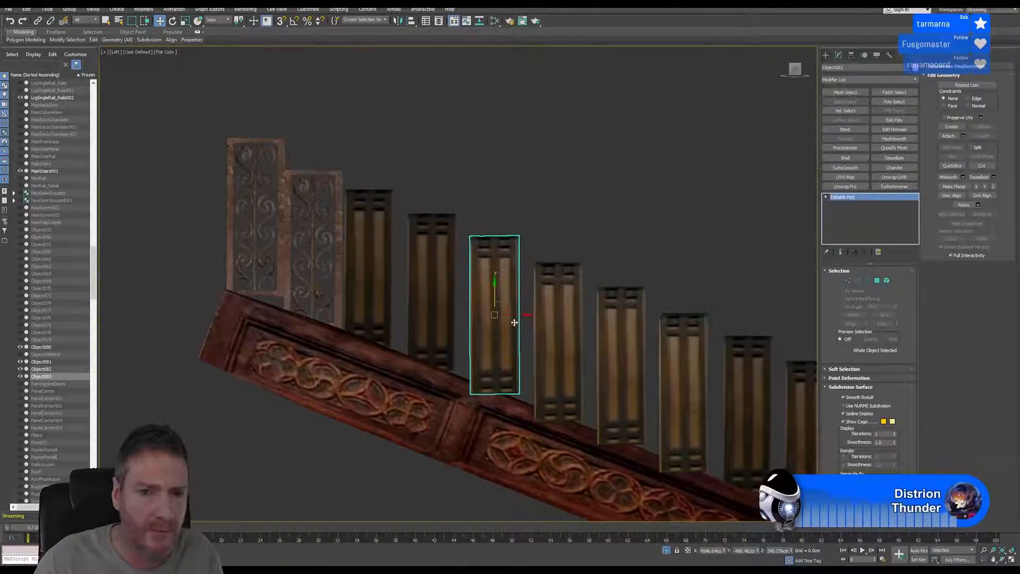
mouse_move(512, 315)
left_mouse_down()
mouse_move(437, 314)
mouse_move(452, 314)
left_mouse_up()
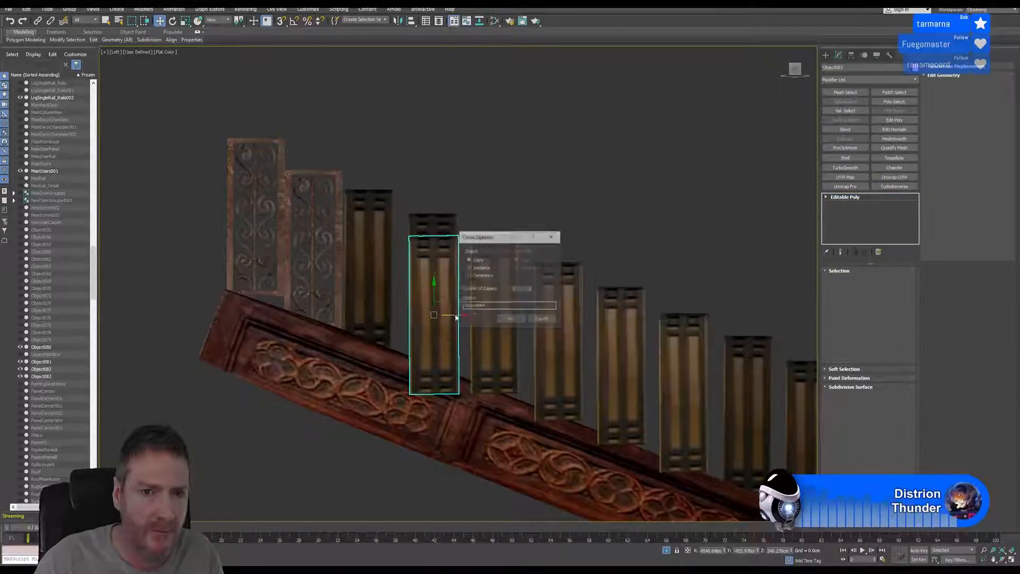
left_click(506, 318)
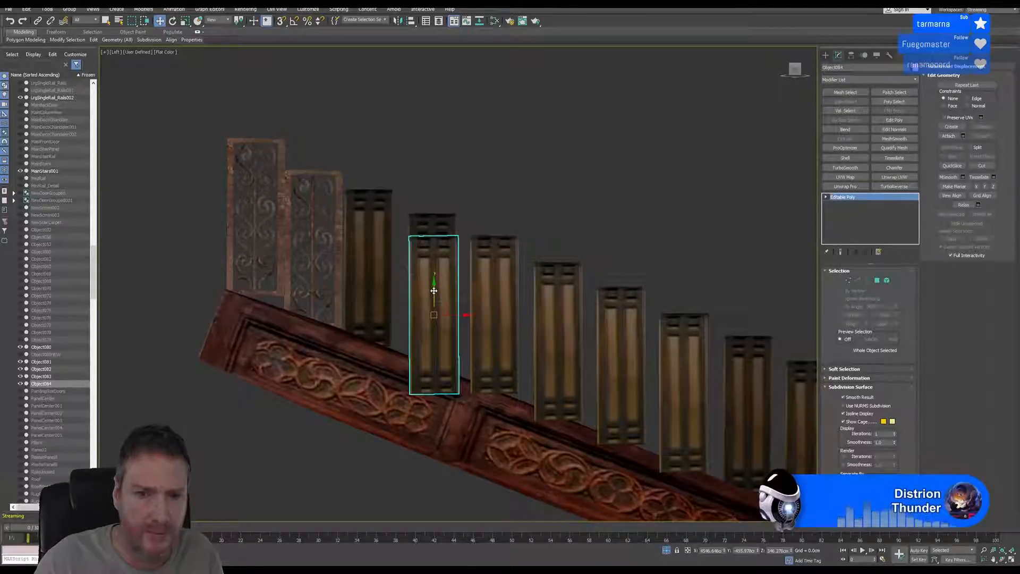
mouse_move(434, 293)
left_mouse_down()
mouse_move(433, 269)
mouse_move(458, 293)
mouse_move(393, 294)
left_mouse_up()
left_click(510, 319)
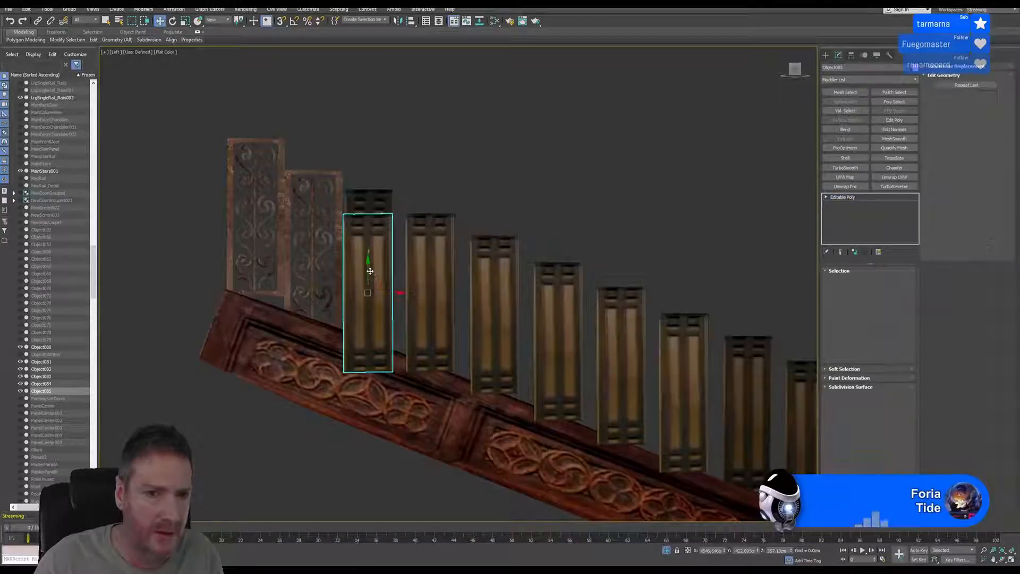
left_click_drag(369, 272, 380, 247)
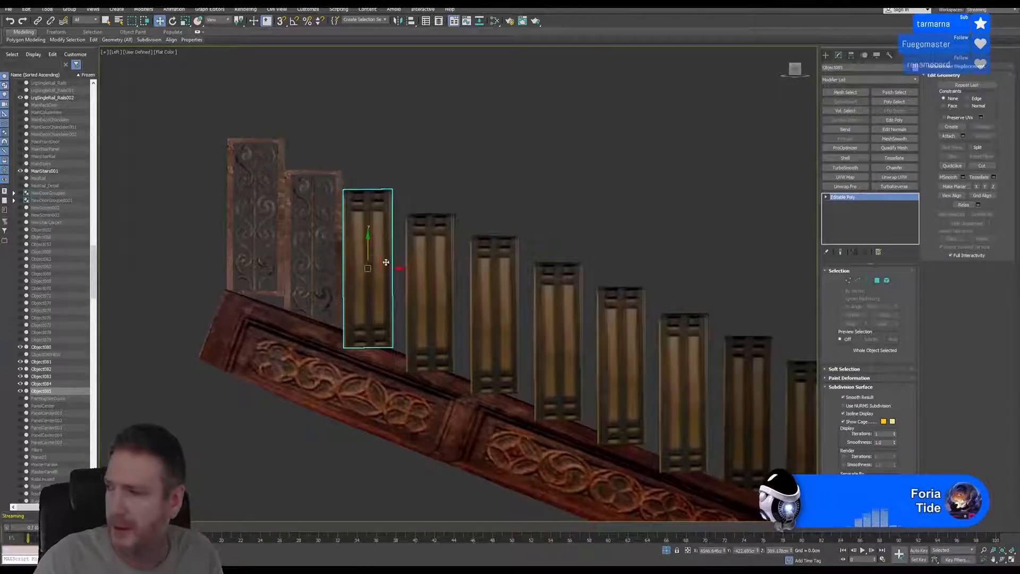
- Clone the panel placed on the sixth plain railing panel onto the seventh and lower the copy to match
middle_click_drag(468, 210, 285, 164)
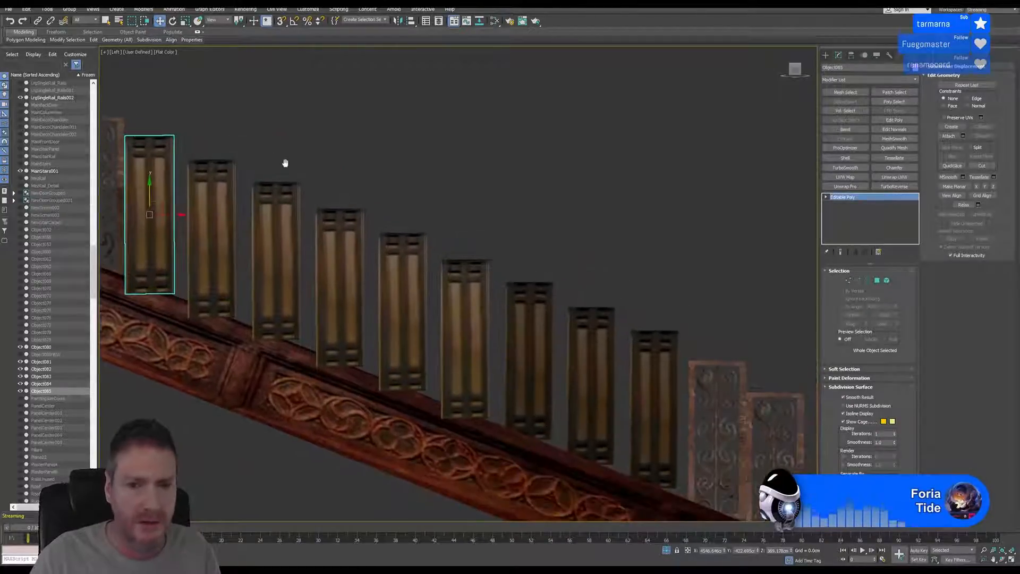
left_click(448, 333)
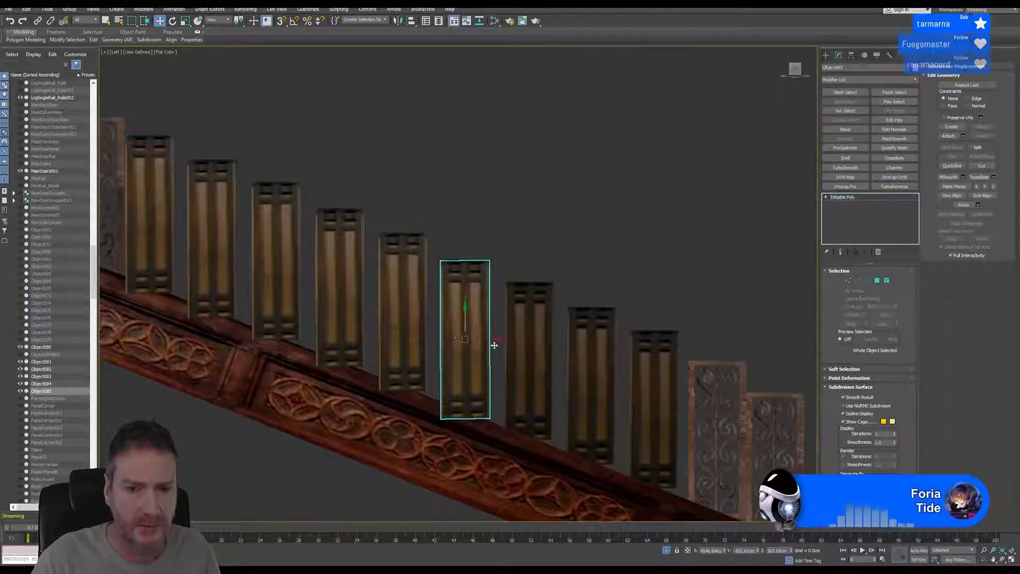
left_click(549, 336)
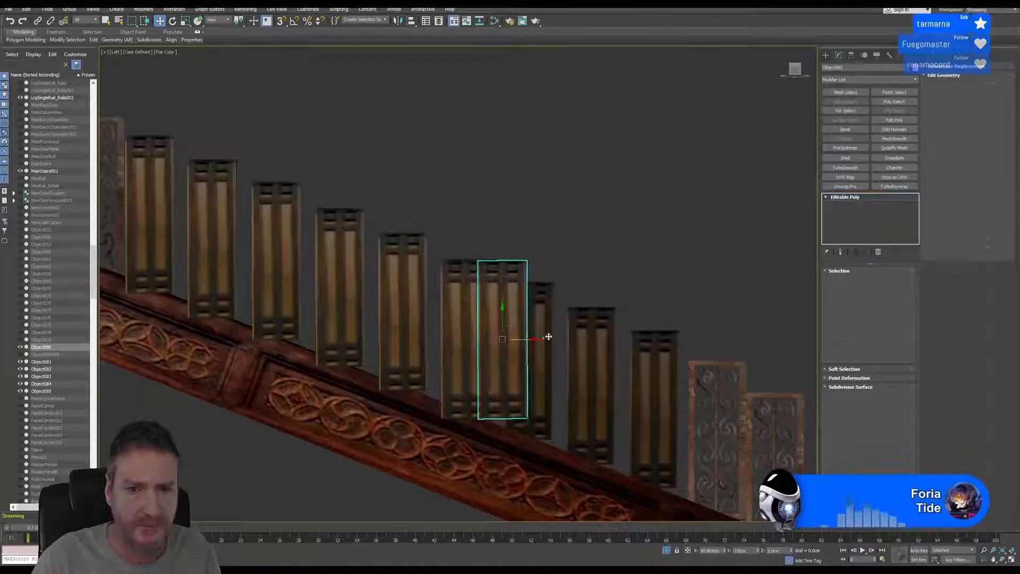
left_click_drag(548, 335, 547, 336, "shift")
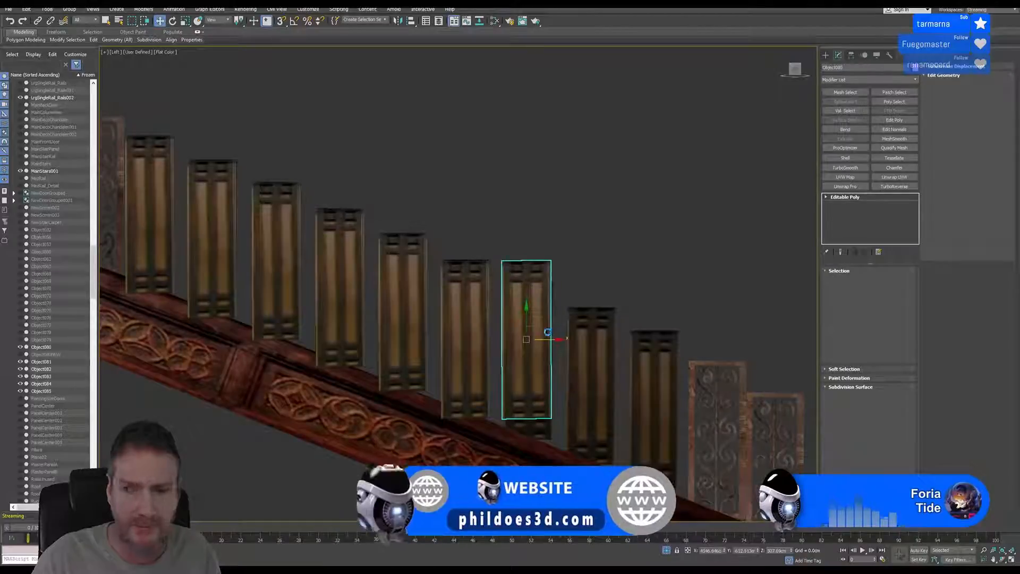
key("Return")
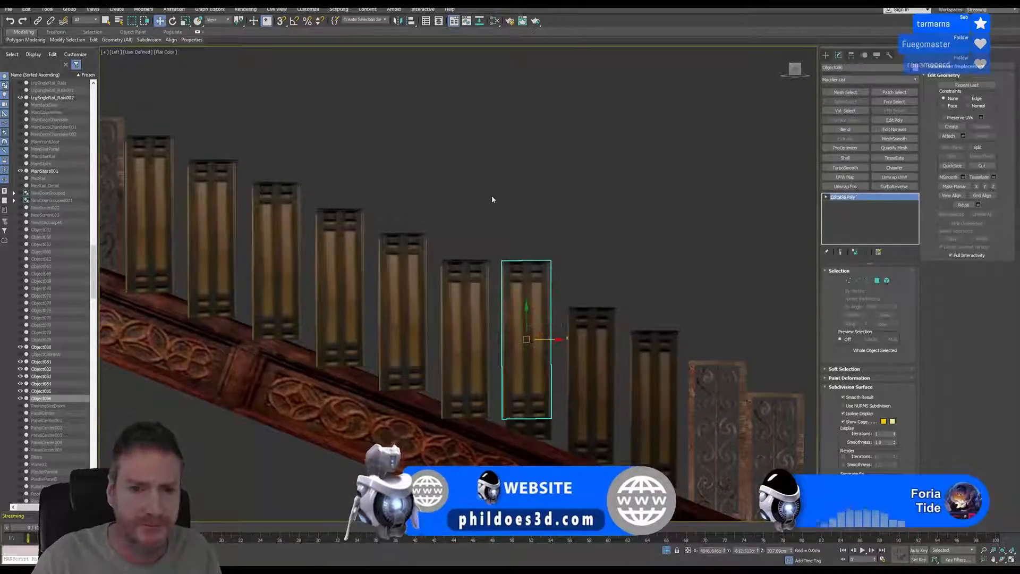
middle_click_drag(467, 182, 463, 177)
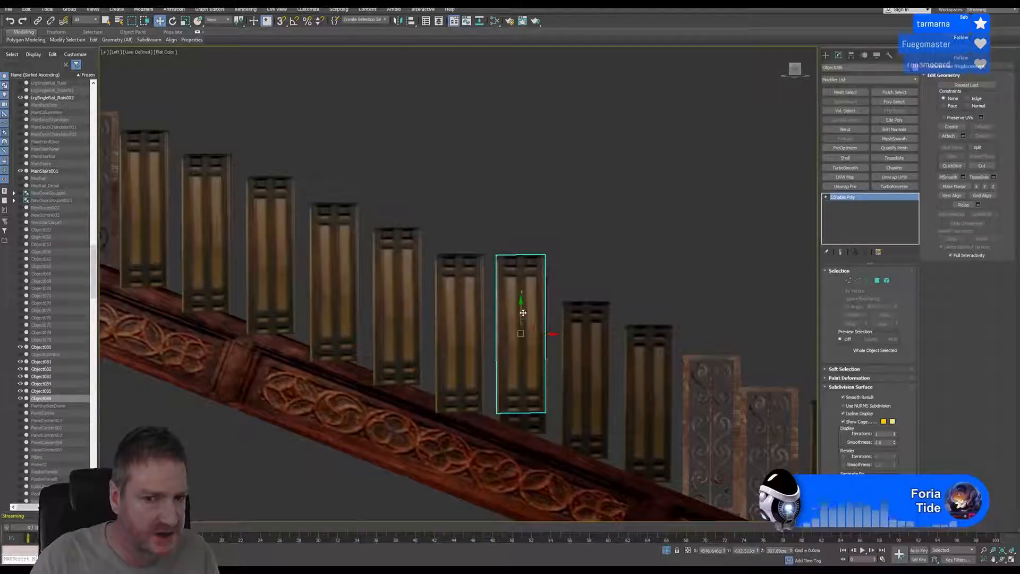
left_click_drag(520, 312, 522, 333)
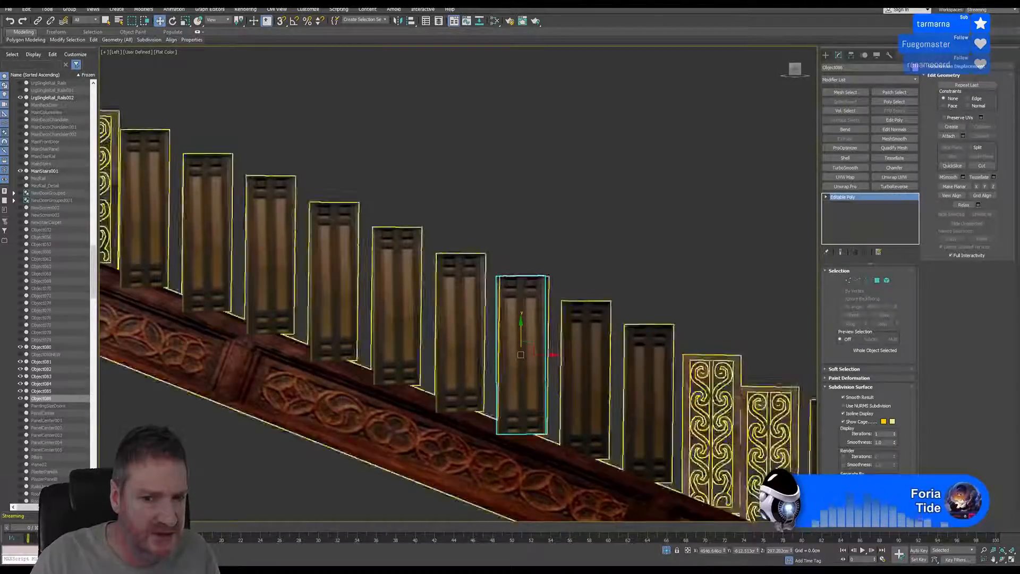
- Copy the newest panel onto the eighth plain railing panel and lower it to that panel's height
mouse_move(573, 266)
middle_mouse_down()
mouse_move(469, 221)
mouse_move(353, 198)
middle_mouse_up()
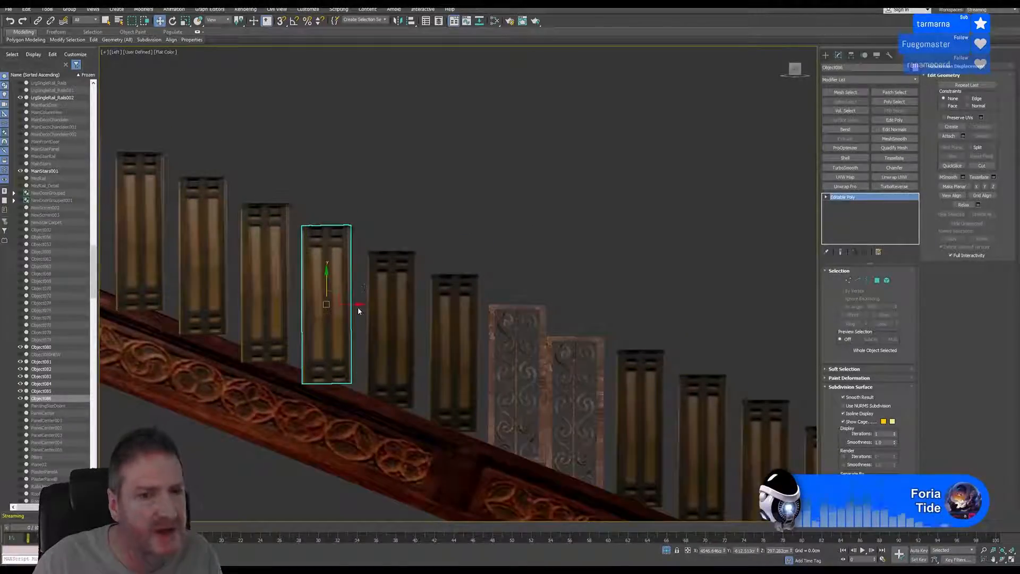
left_click_drag(356, 305, 426, 291, "shift")
left_click(509, 319)
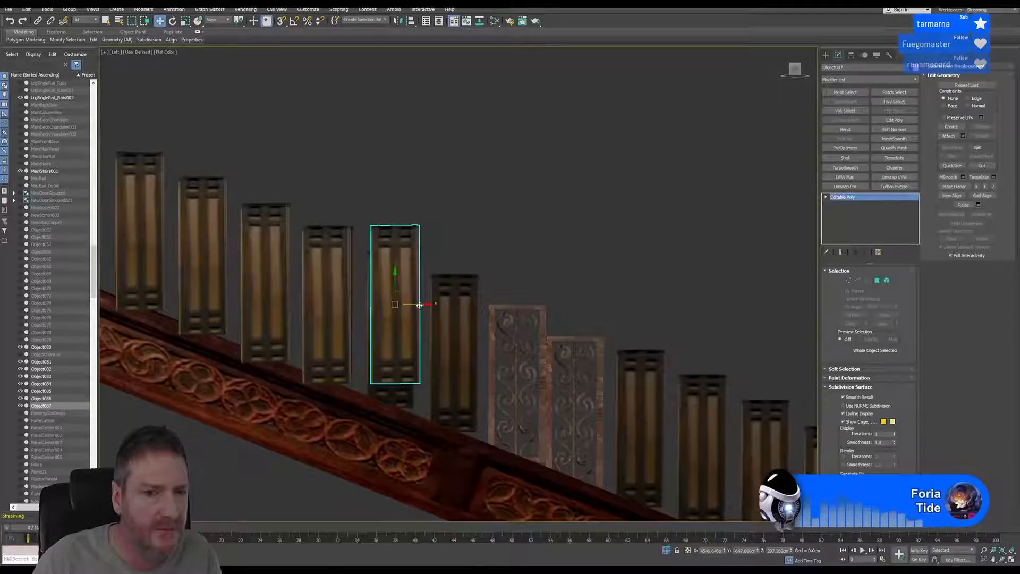
left_click_drag(420, 305, 393, 304)
- Copy the newest panel onto the ninth plain panel, just before the ornate pair, and lower it into alignment
middle_click_drag(464, 277, 385, 234)
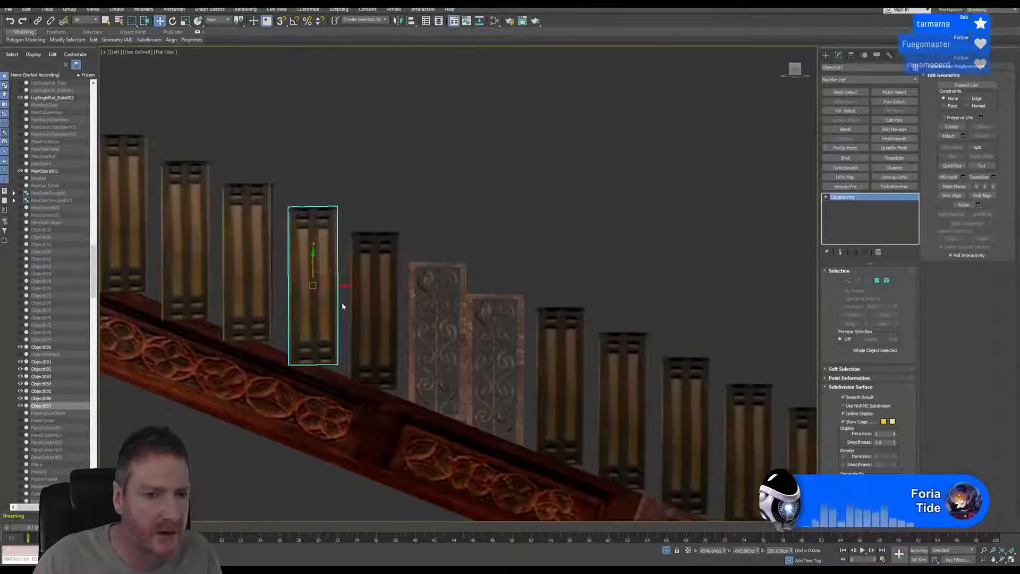
left_click_drag(341, 285, 404, 287)
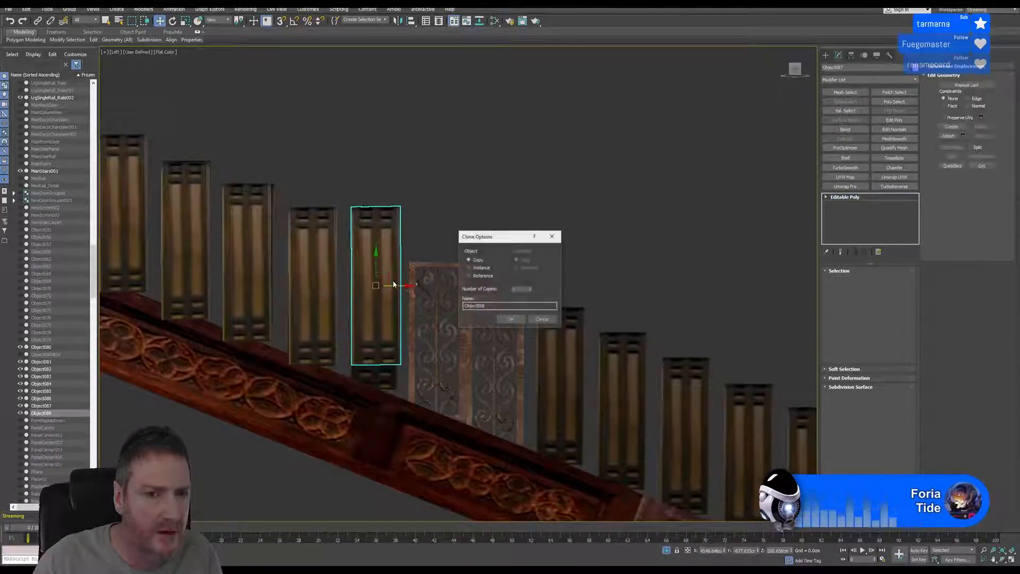
left_click(504, 317)
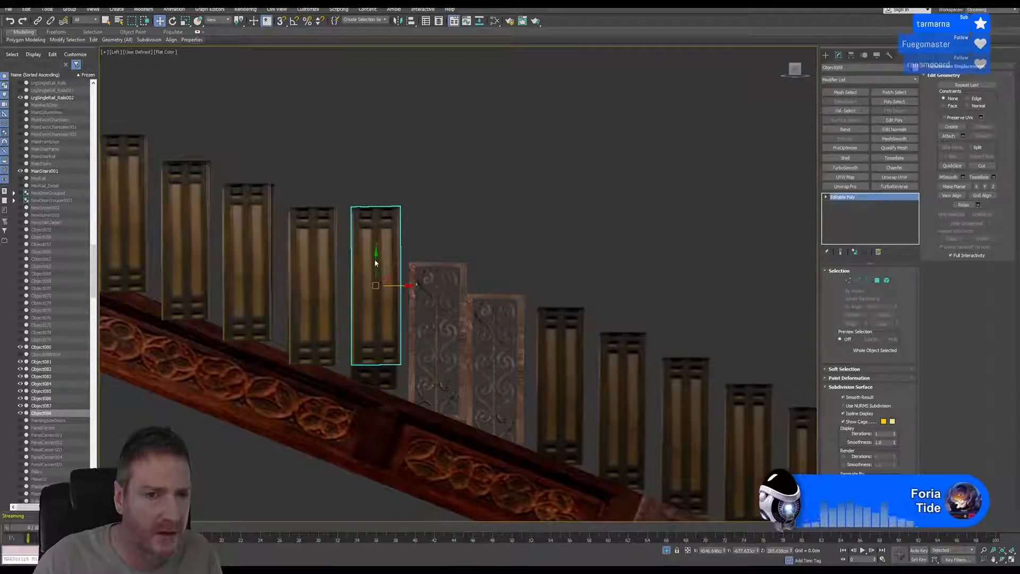
left_click_drag(380, 261, 384, 283)
- Copy the ninth panel past the ornate pair onto the next section's first plain panel and lower it into alignment
middle_click_drag(497, 240, 344, 216)
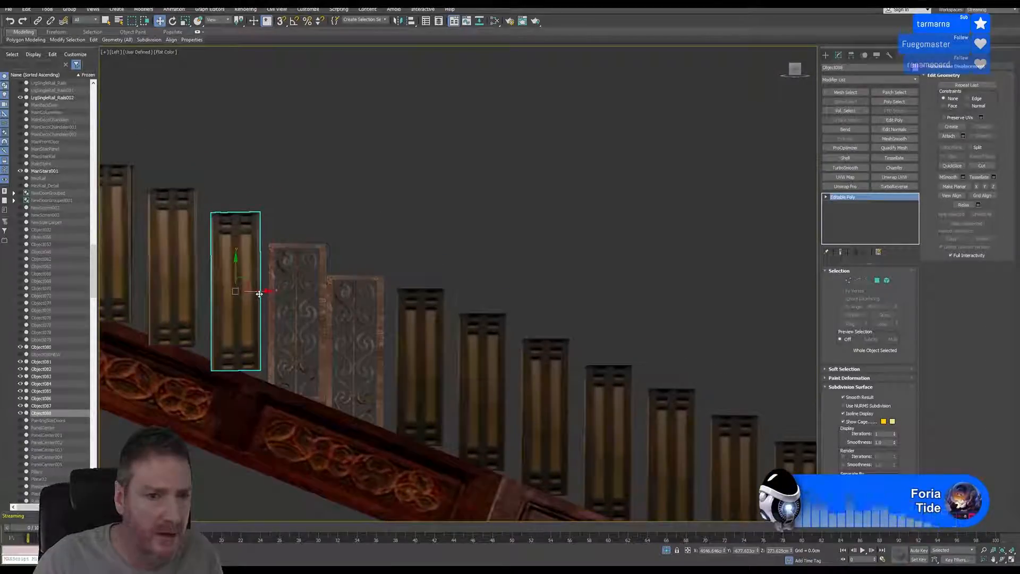
left_click_drag(409, 284, 442, 280, "shift")
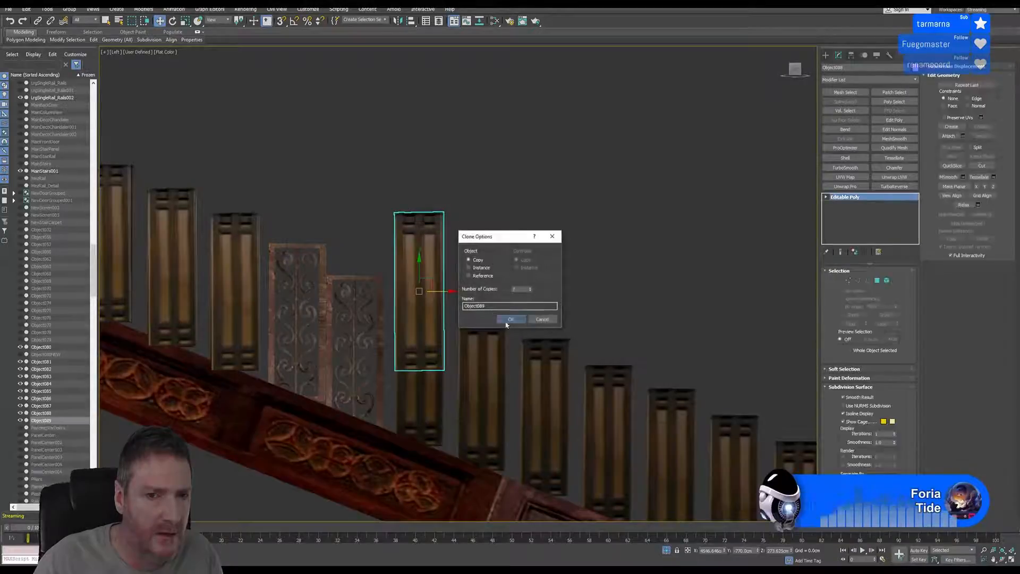
left_click(509, 321)
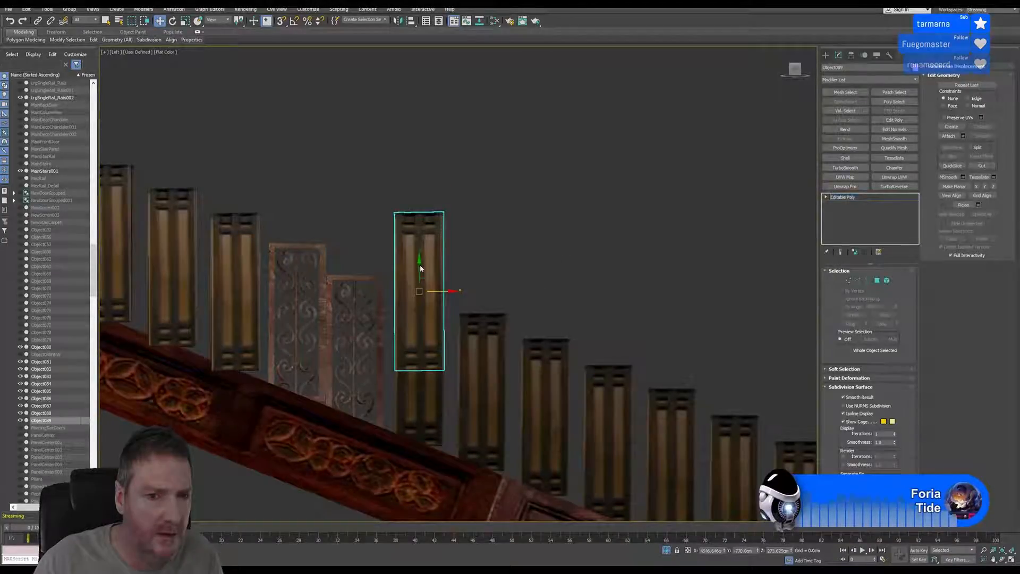
left_click_drag(420, 269, 421, 341)
- Copy the newest panel onto the second plain panel below the ornate pair and lower it to match
middle_click_drag(565, 285, 376, 178)
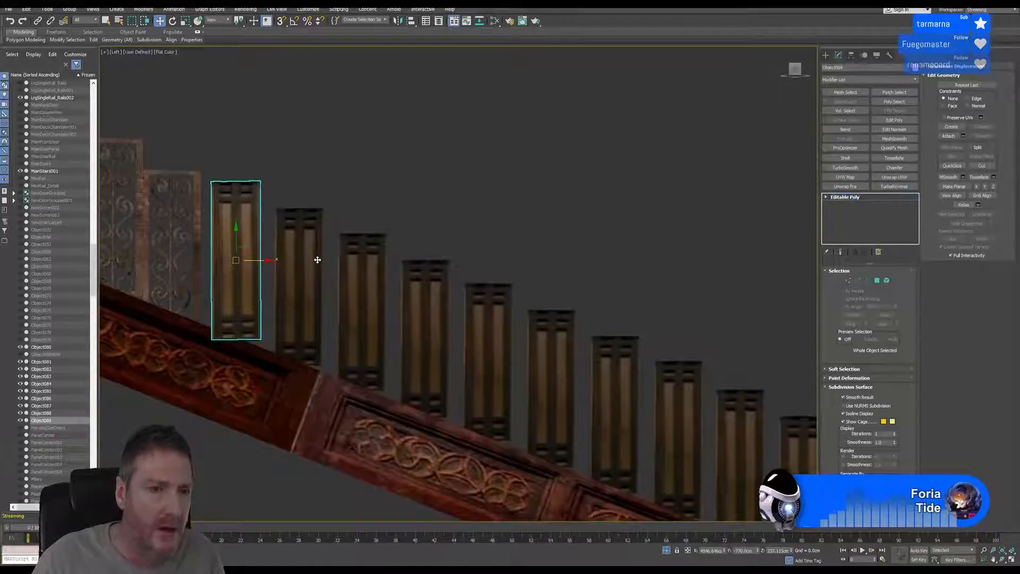
left_click_drag(314, 259, 324, 265, "shift")
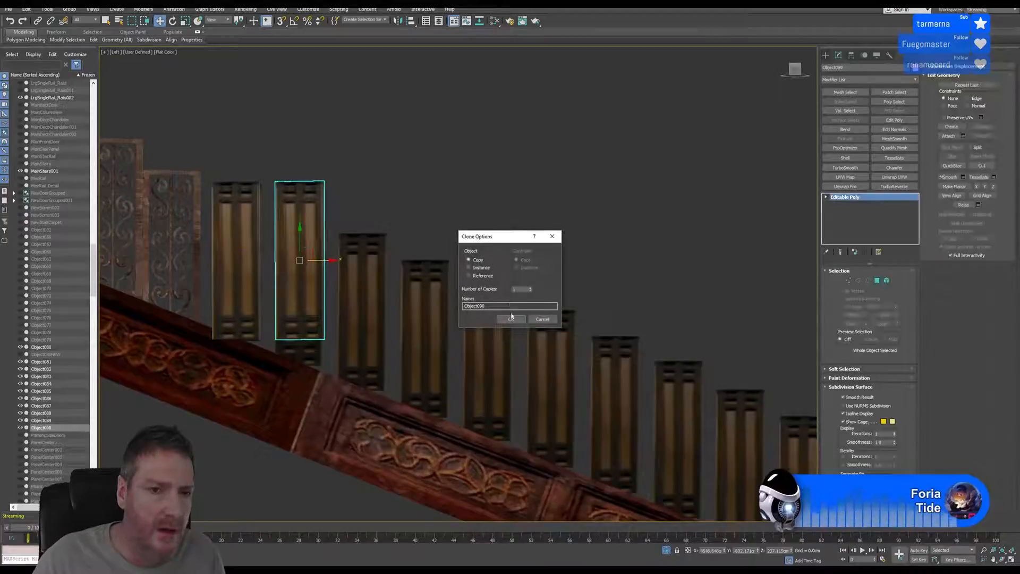
left_click(510, 318)
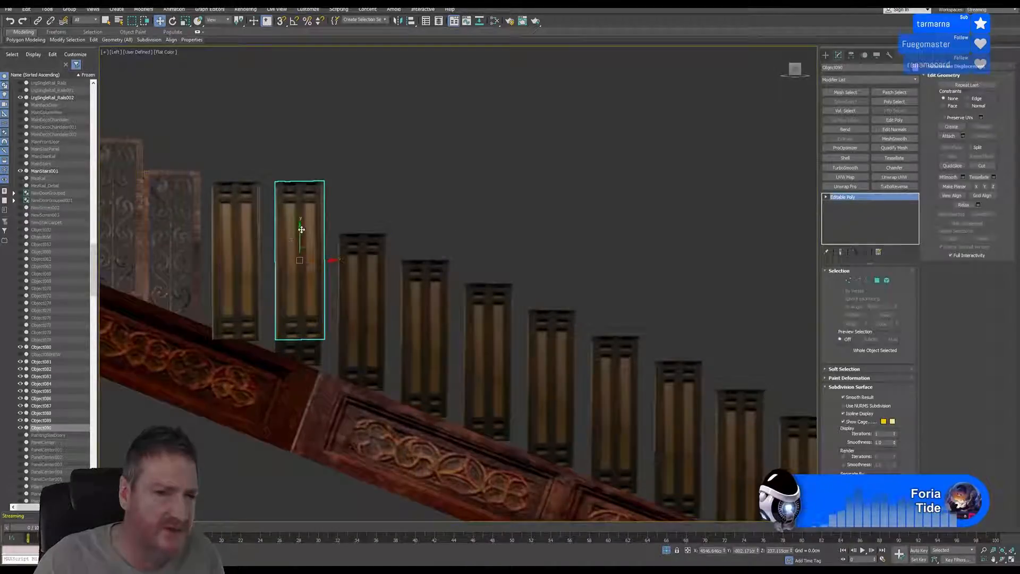
left_click_drag(301, 229, 301, 263)
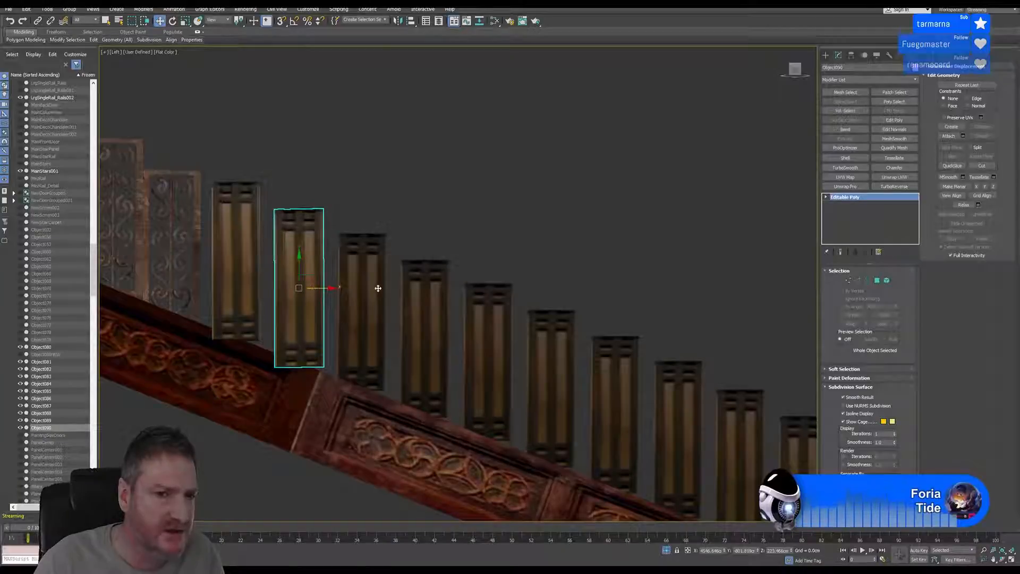
- Copy the newest panel onto the third plain panel below the ornate pair and lower it to match
mouse_move(313, 287)
left_mouse_down("shift")
mouse_move(384, 287)
mouse_move(375, 288)
left_mouse_up("shift")
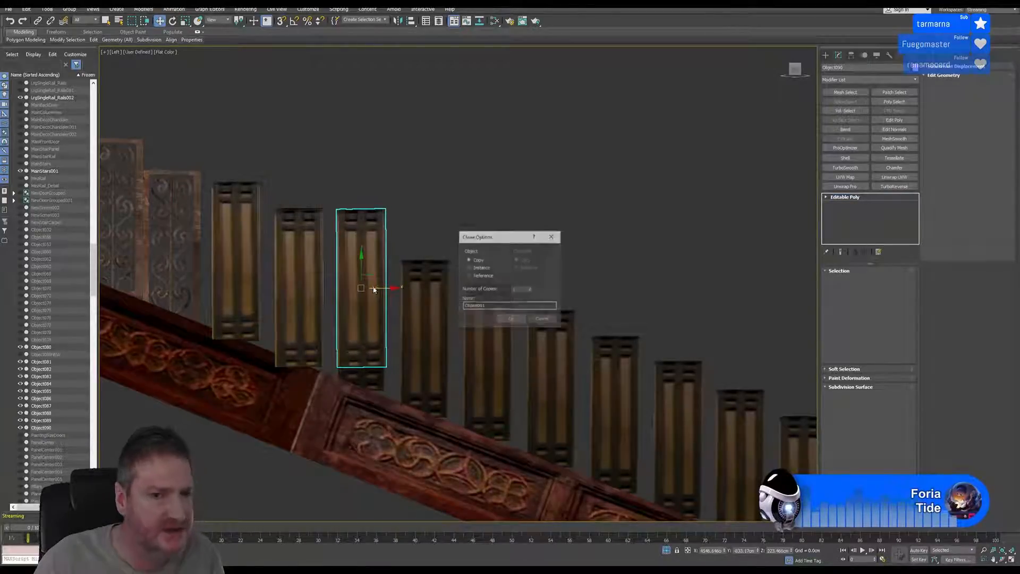
left_click(508, 319)
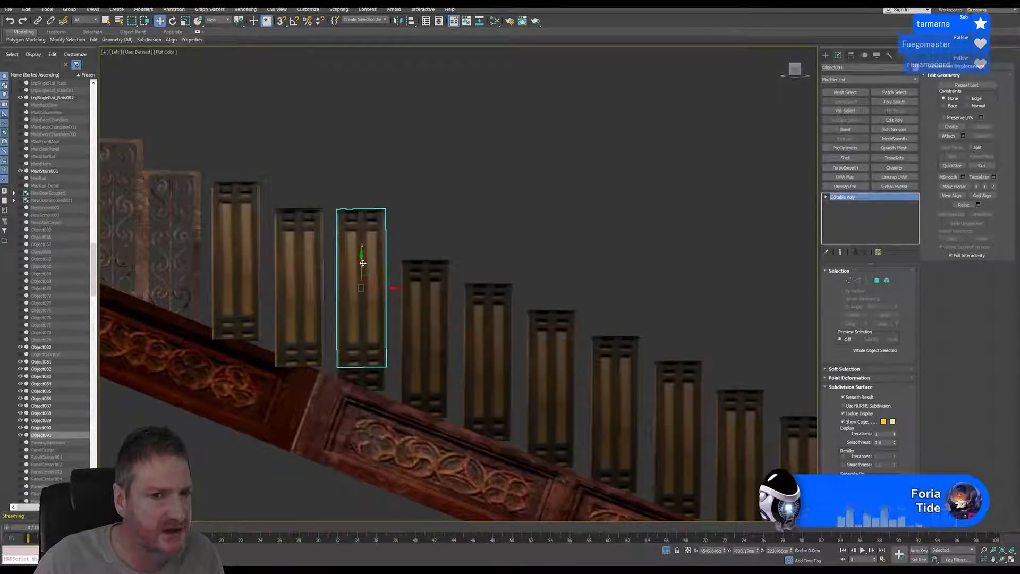
left_click_drag(363, 264, 374, 285)
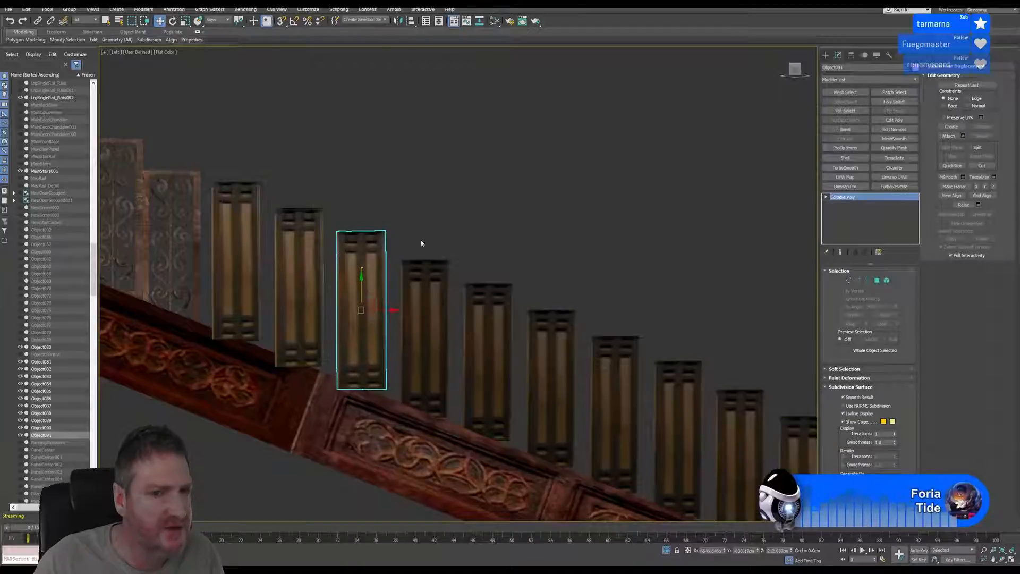
- Copy the newest panel onto the fourth plain panel below the ornate pair and lower it to that panel's height
middle_click_drag(422, 243, 388, 189)
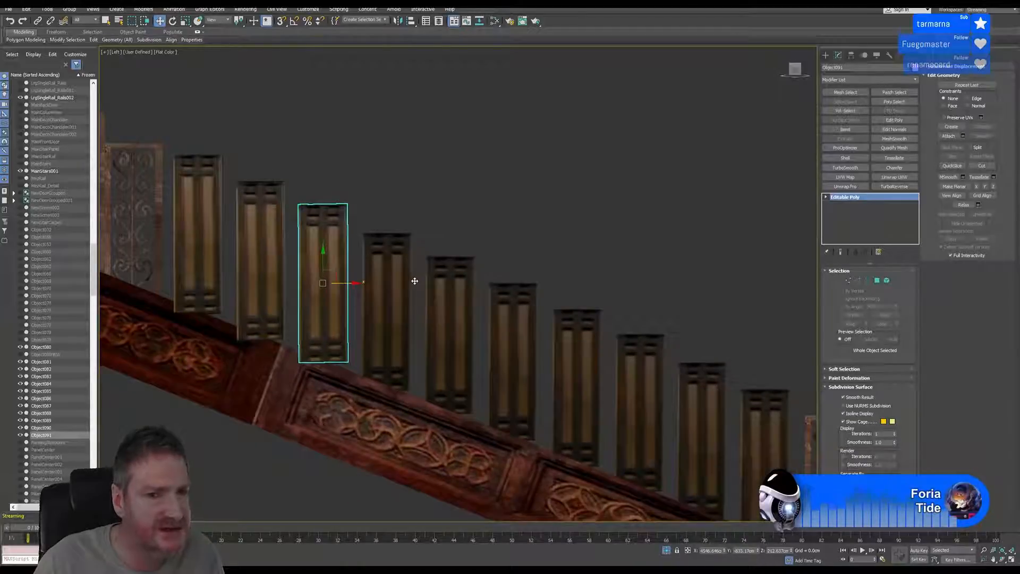
left_click_drag(345, 282, 409, 280)
left_click(511, 319)
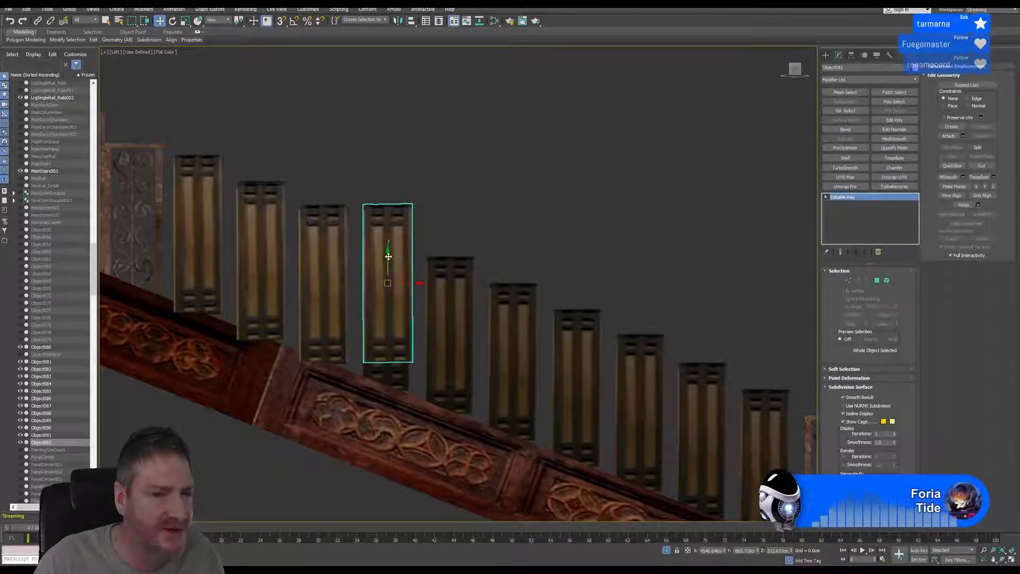
left_click_drag(388, 256, 388, 287)
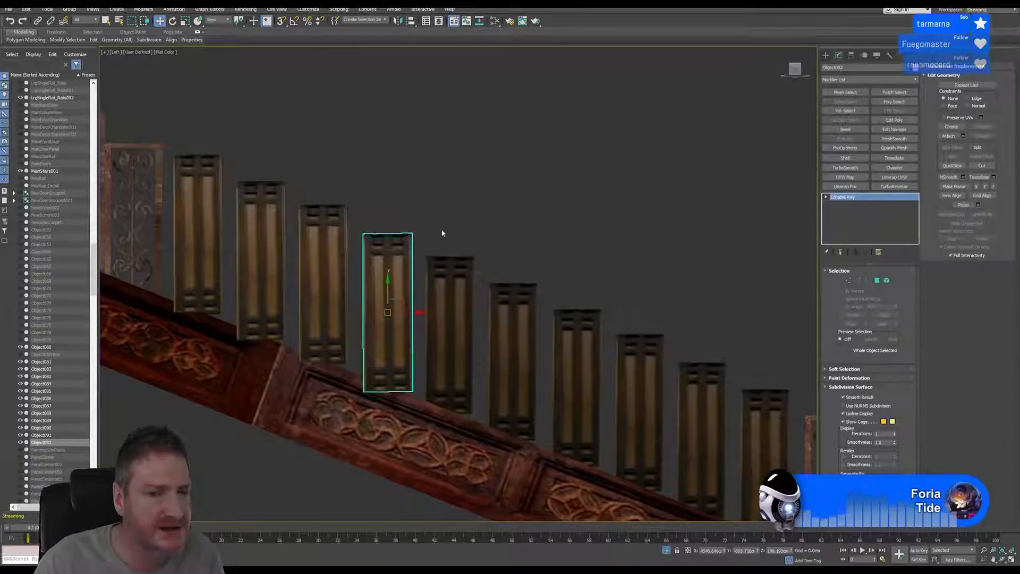
- Copy the newest panel onto the fifth and sixth plain panels below the ornate pair, lowering each copy into alignment
middle_click_drag(442, 233, 371, 174)
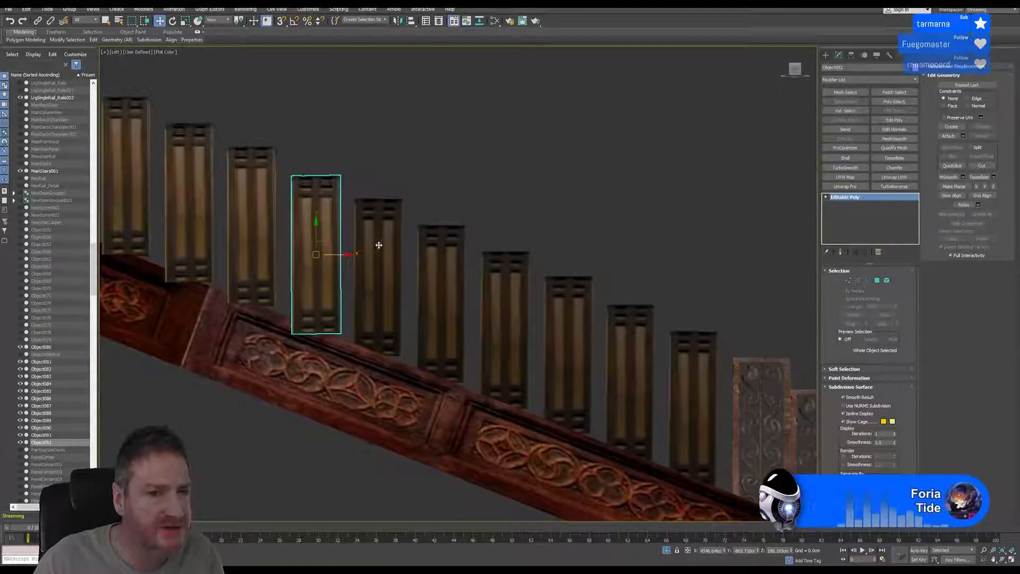
left_click_drag(338, 254, 398, 244, "shift")
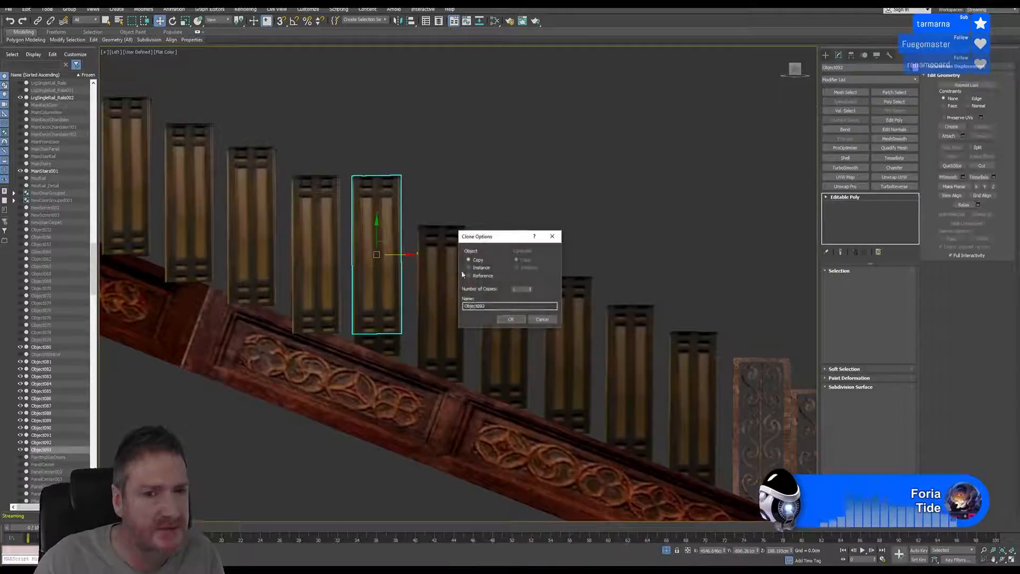
left_click(509, 320)
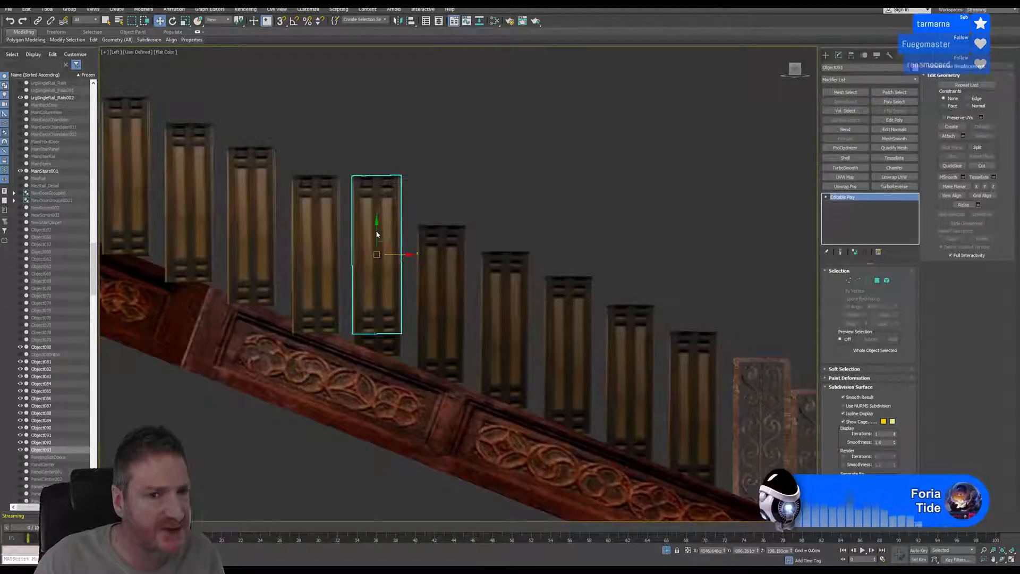
mouse_move(377, 231)
left_mouse_down()
mouse_move(381, 251)
mouse_move(458, 278)
left_mouse_up()
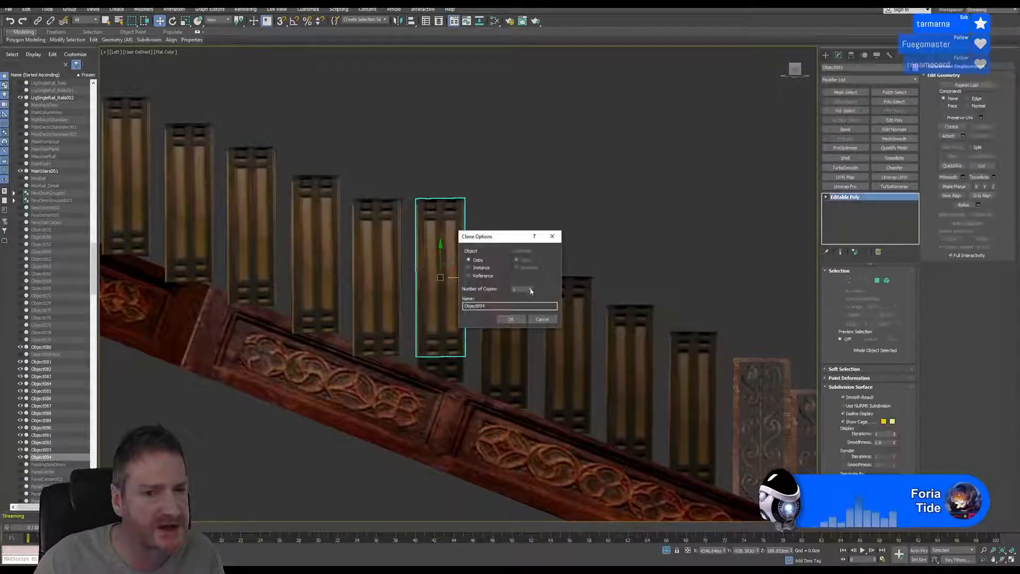
left_click(510, 321)
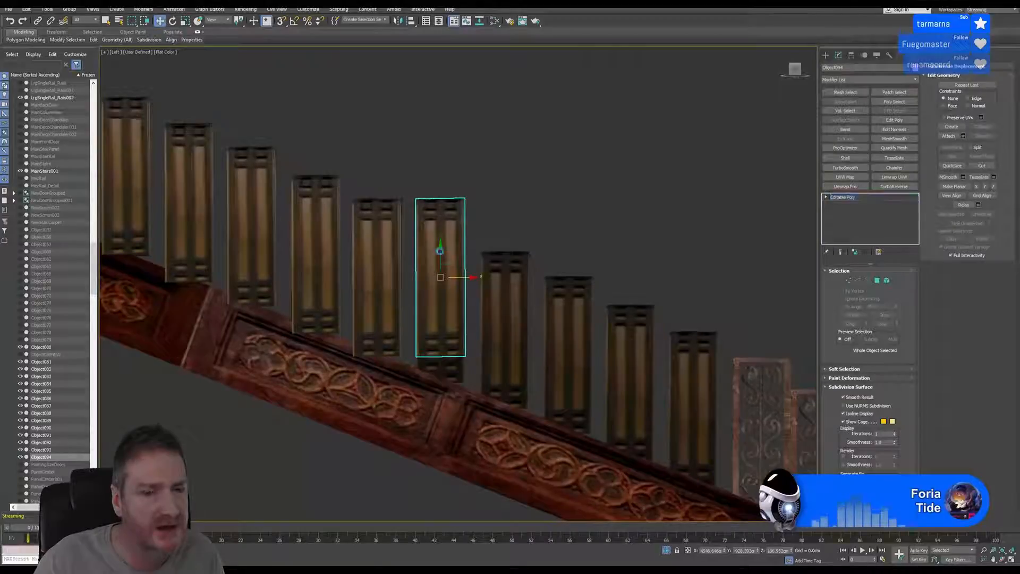
left_click_drag(441, 255, 447, 278)
- Copy the newest panel onto the seventh and eighth plain panels below the ornate pair, lowering each copy to match
middle_click_drag(469, 193, 313, 200)
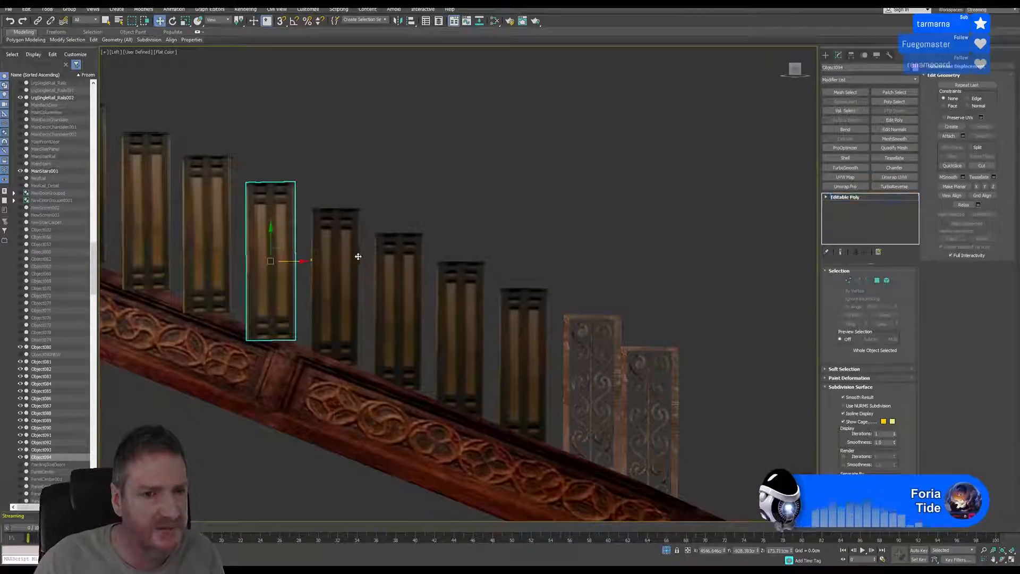
left_click_drag(297, 261, 361, 260, "shift")
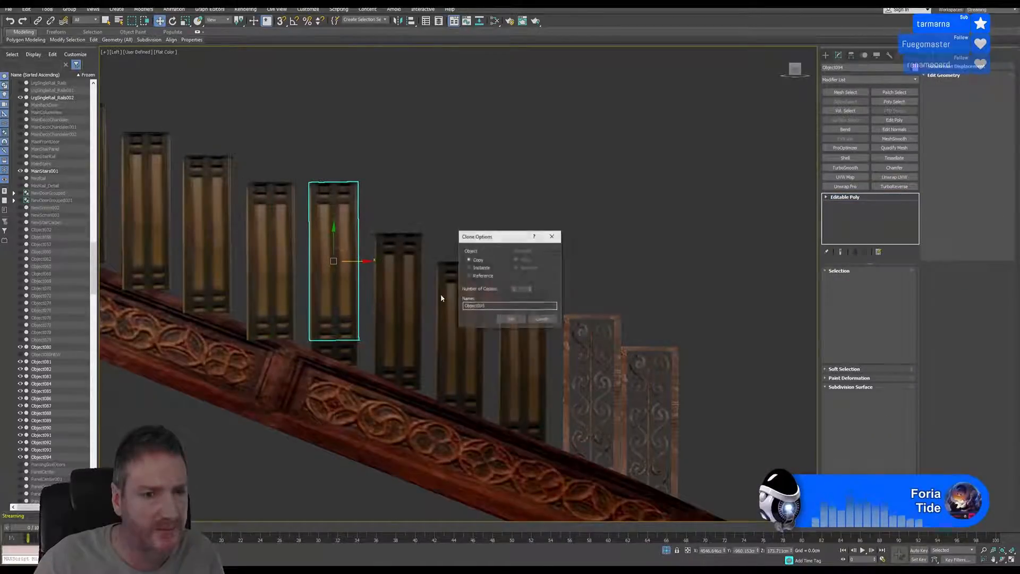
left_click(511, 318)
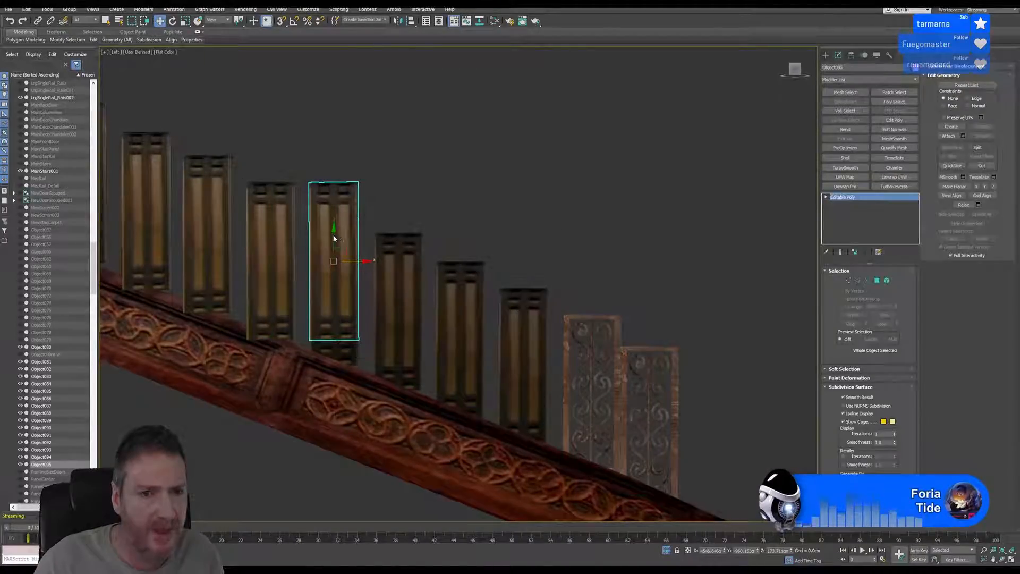
mouse_move(333, 235)
left_mouse_down()
mouse_move(343, 259)
mouse_move(419, 277)
left_mouse_up()
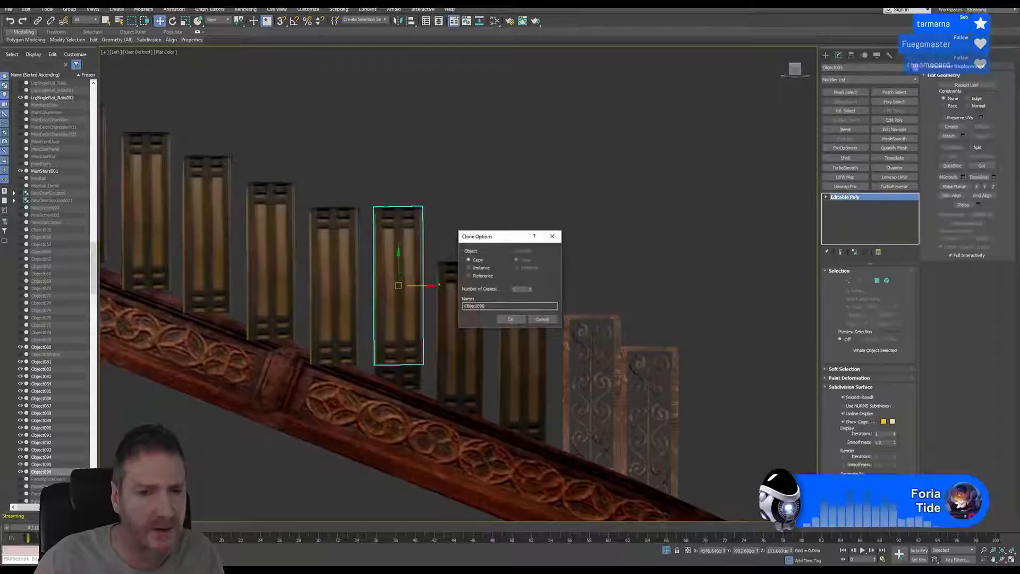
left_click(511, 319)
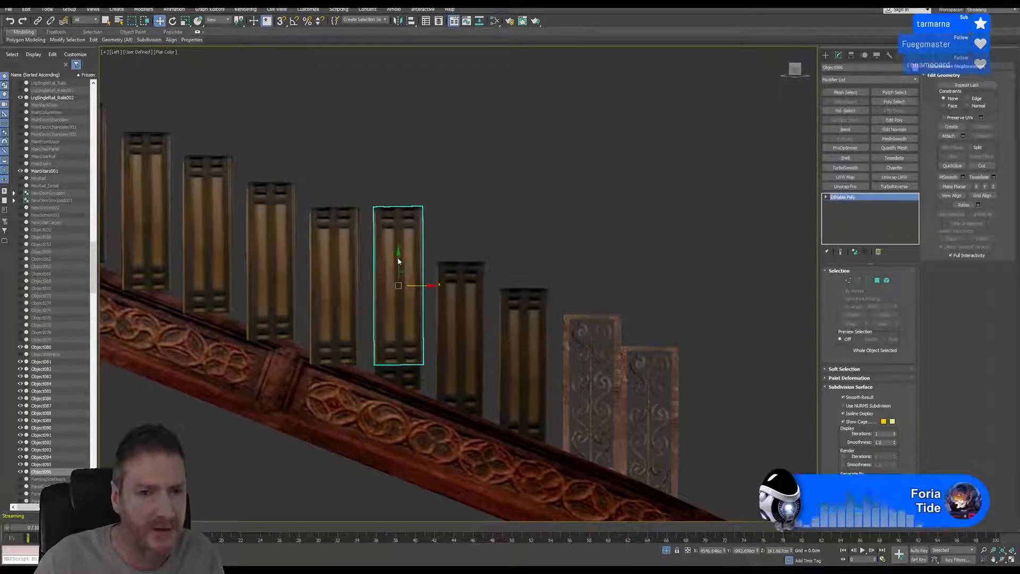
left_click_drag(398, 259, 397, 283)
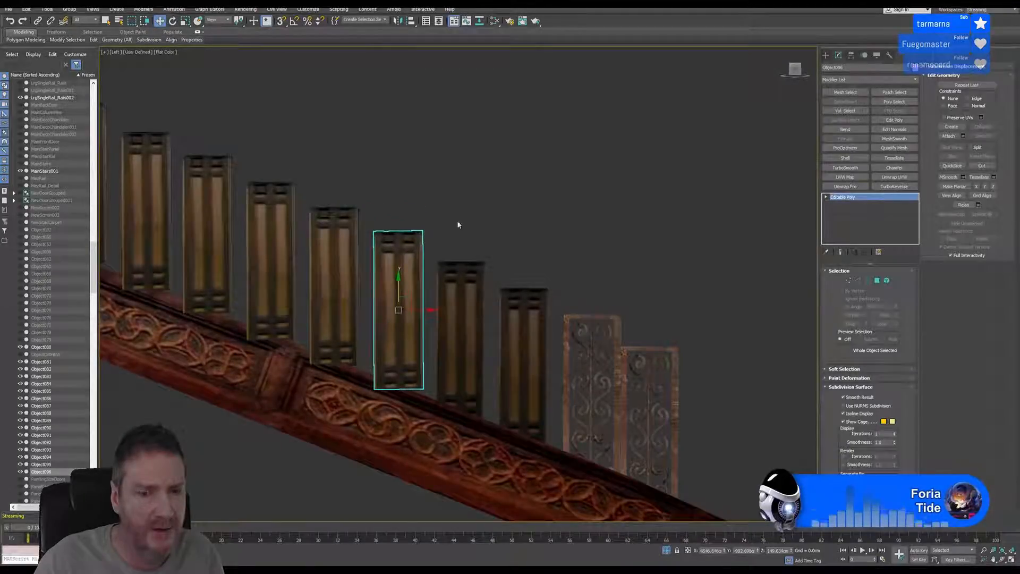
- Copy the newest panel onto the ninth plain panel below the ornate pair and lower it to match
middle_click_drag(458, 225, 326, 213)
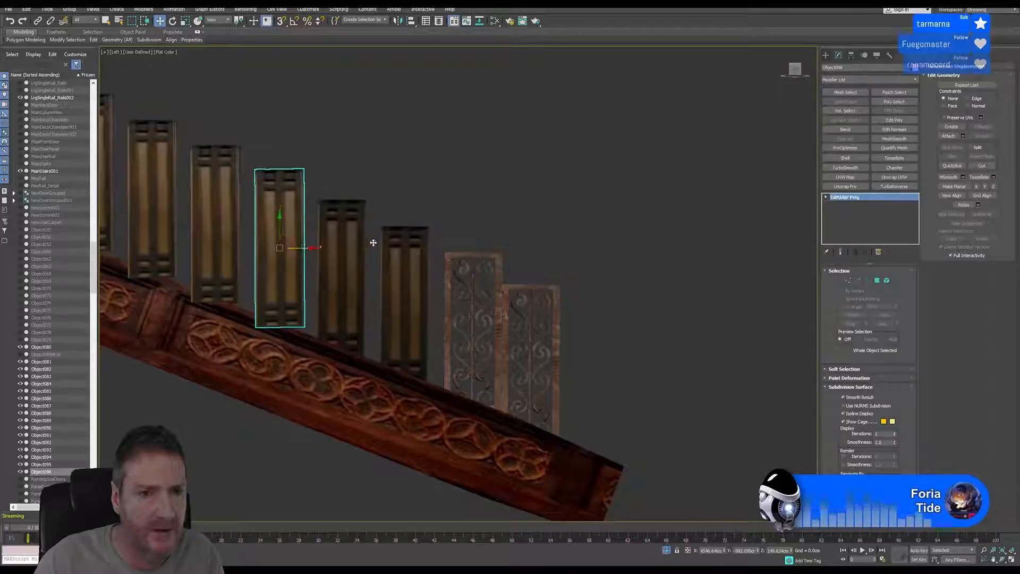
left_click_drag(311, 248, 372, 248, "shift")
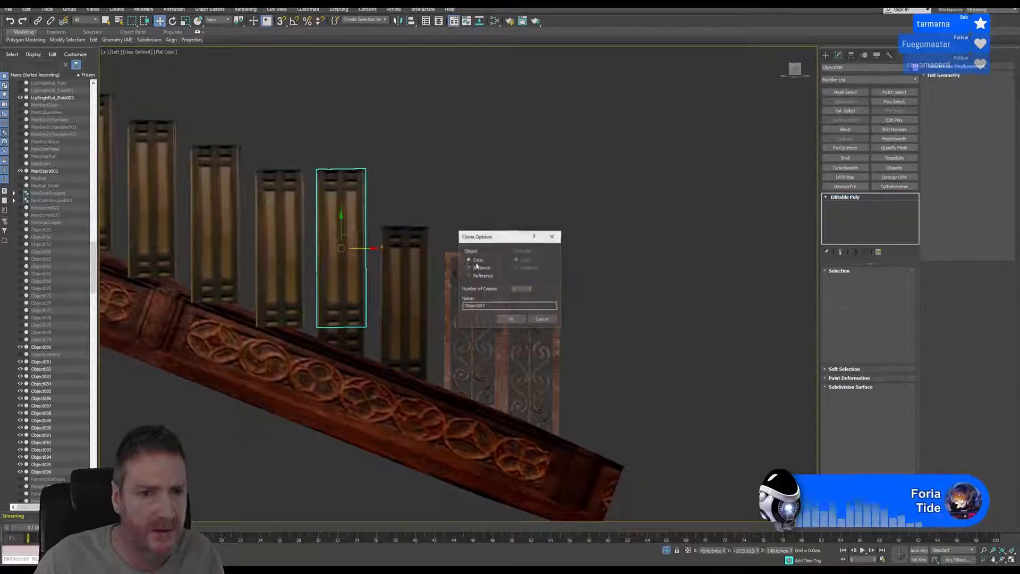
left_click(510, 319)
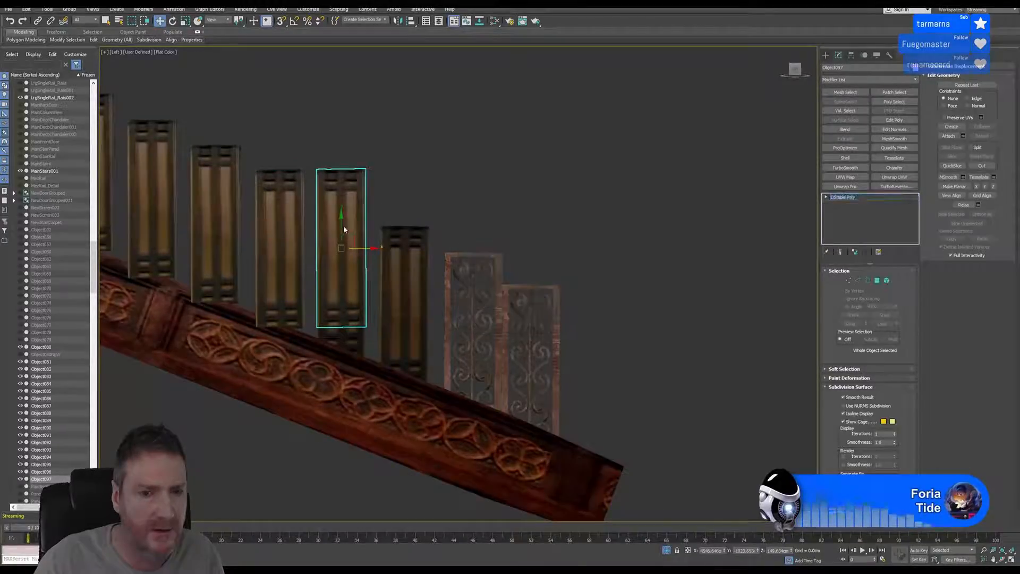
left_click_drag(341, 223, 354, 253)
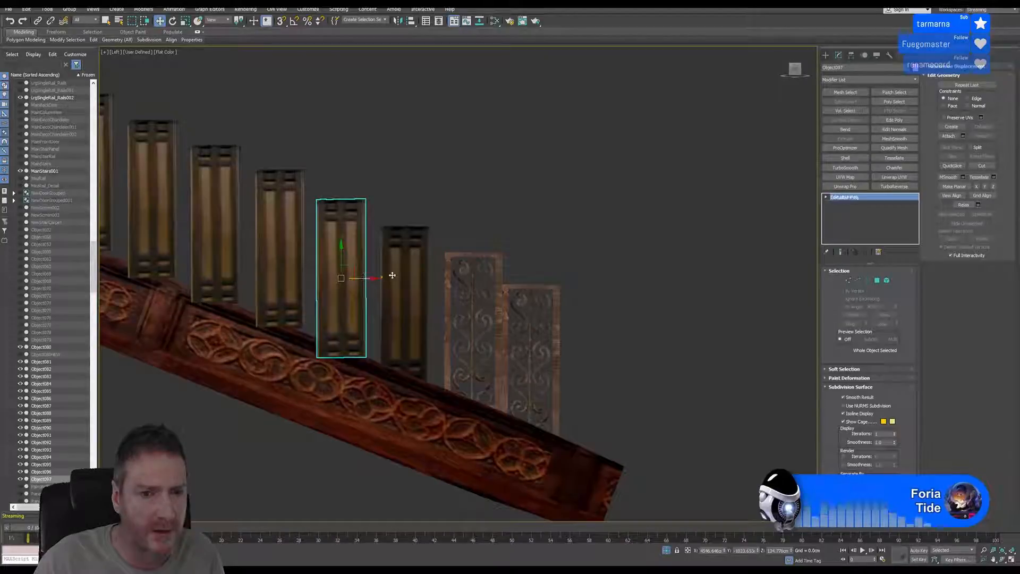
- Copy the newest panel onto the tenth plain panel, just before the lowest ornate pair, and lower it into alignment
left_click(427, 276)
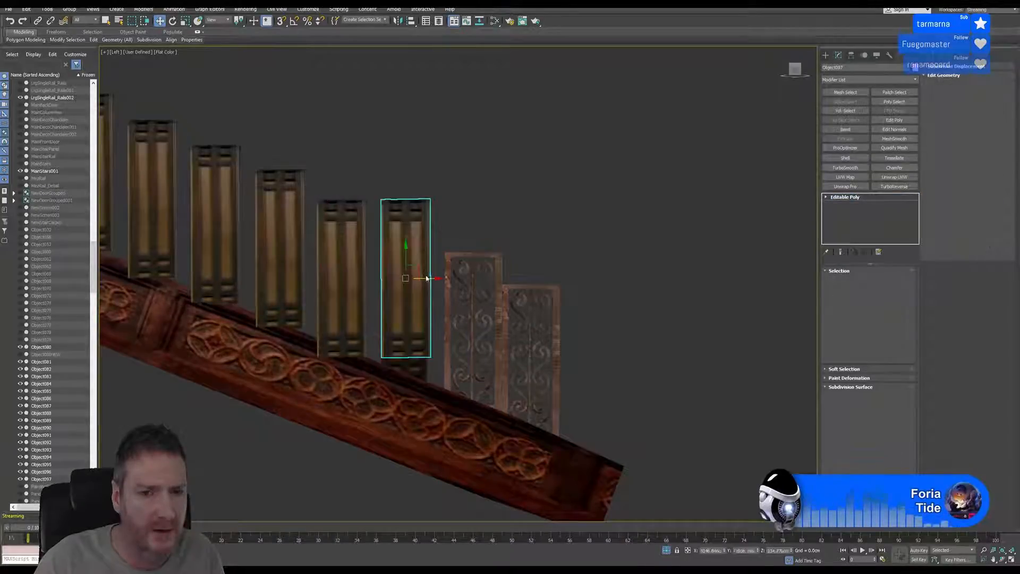
left_click_drag(426, 278, 429, 278, "shift")
left_click(512, 319)
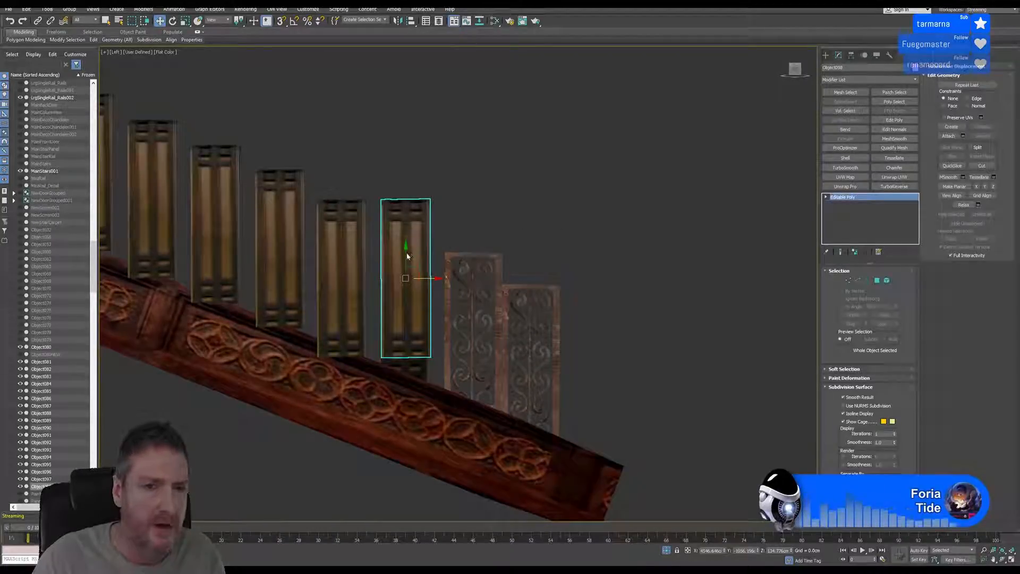
left_click_drag(407, 257, 412, 285)
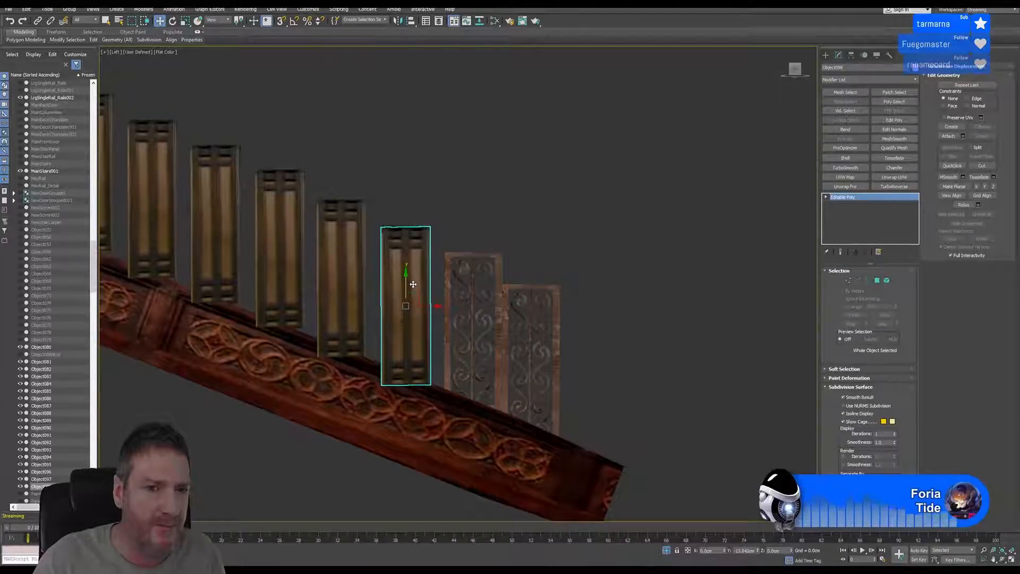
- Restore the four-viewport layout, select MainStairs001 in the perspective view and enter Element selection mode
middle_click_drag(363, 197, 509, 248)
scroll(509, 248, "down", 6)
middle_click_drag(399, 166, 410, 229)
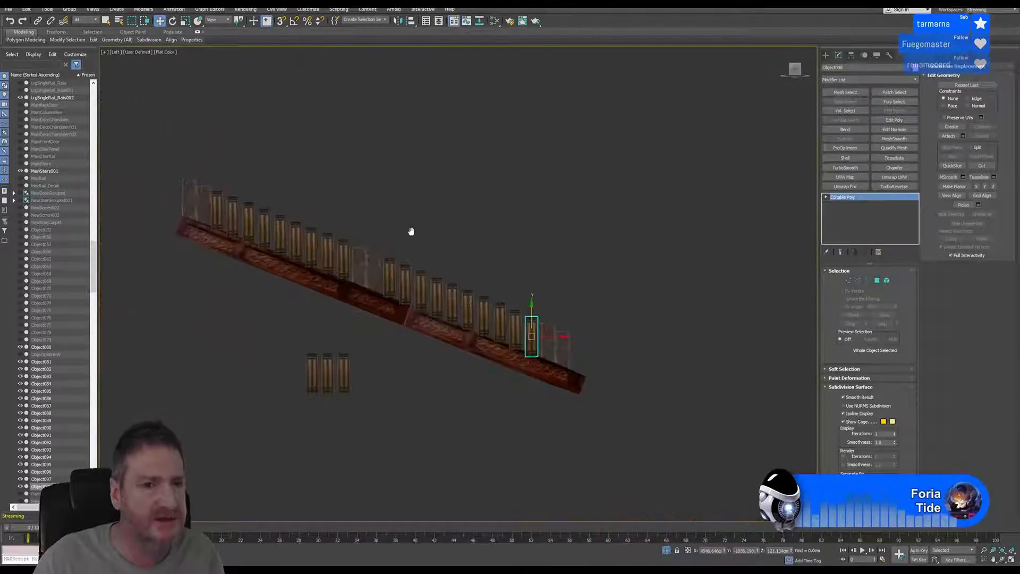
left_click(1011, 559)
middle_click_drag(423, 315, 377, 414)
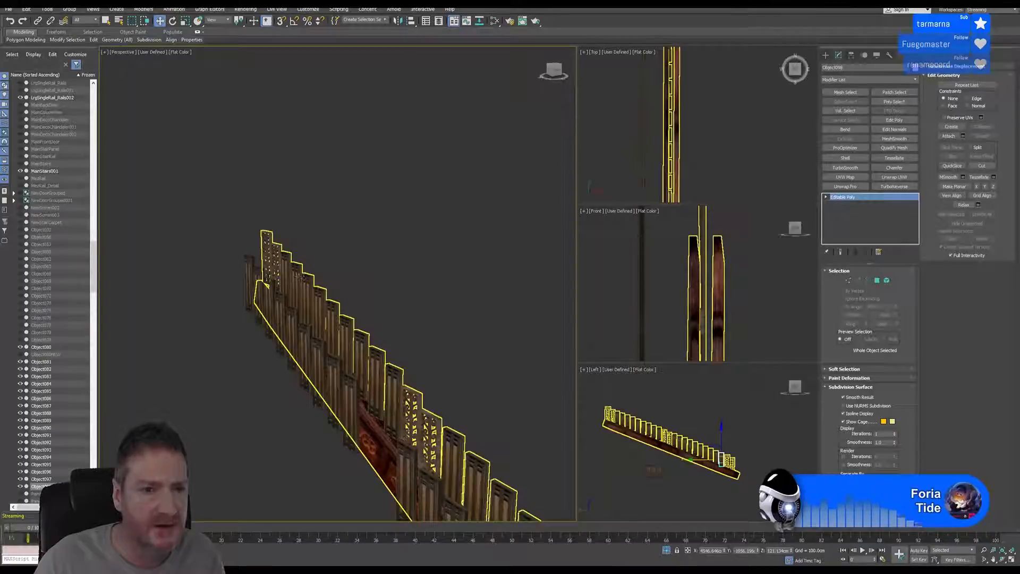
left_click(300, 277)
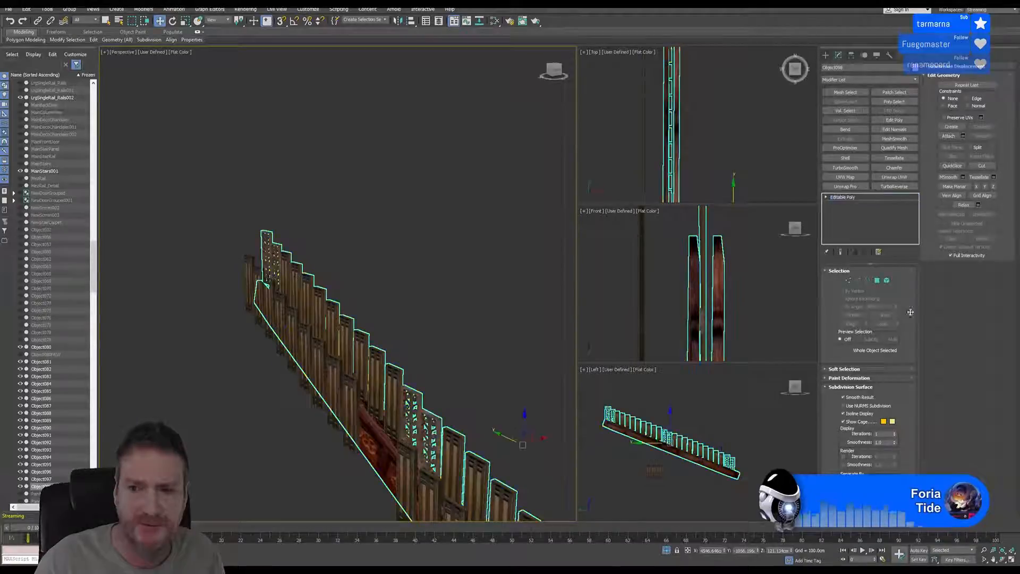
left_click(886, 281)
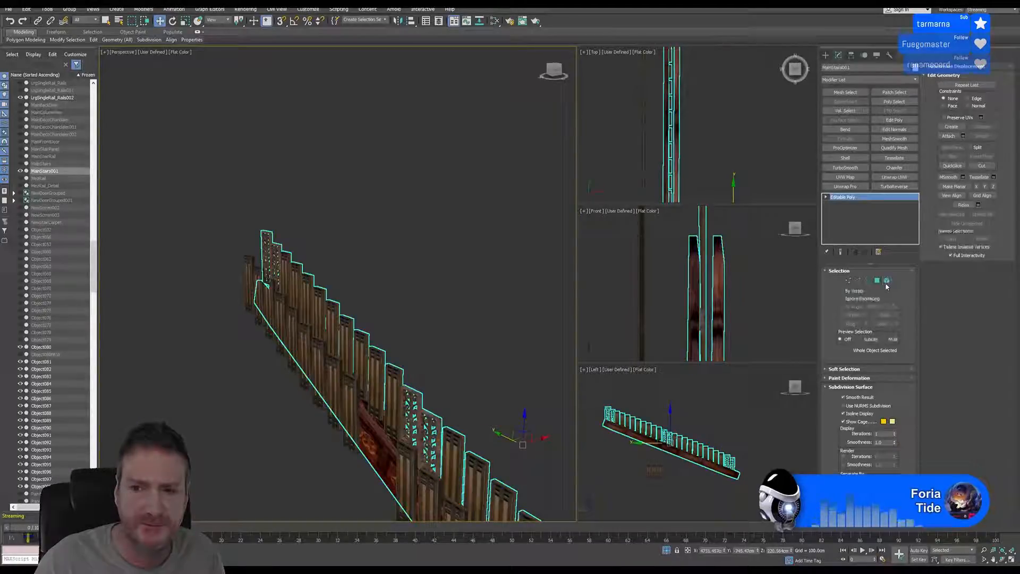
- Select the nine upper and ten lower original plain panel elements of MainStairs001, leaving out the ornate panels, and delete them
left_click(293, 262)
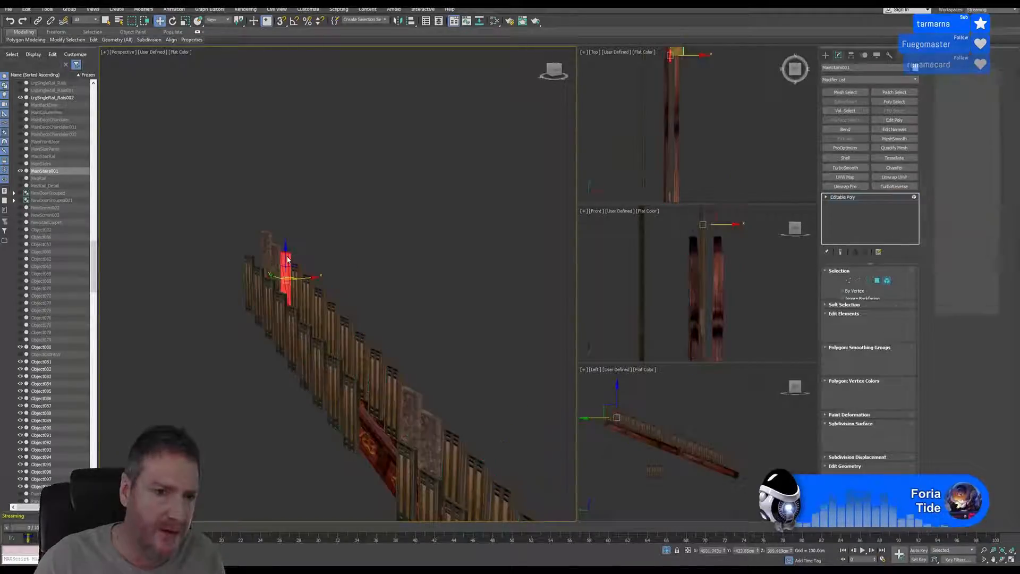
left_click(308, 302, "ctrl")
left_click(321, 314, "ctrl")
left_click(333, 330, "ctrl")
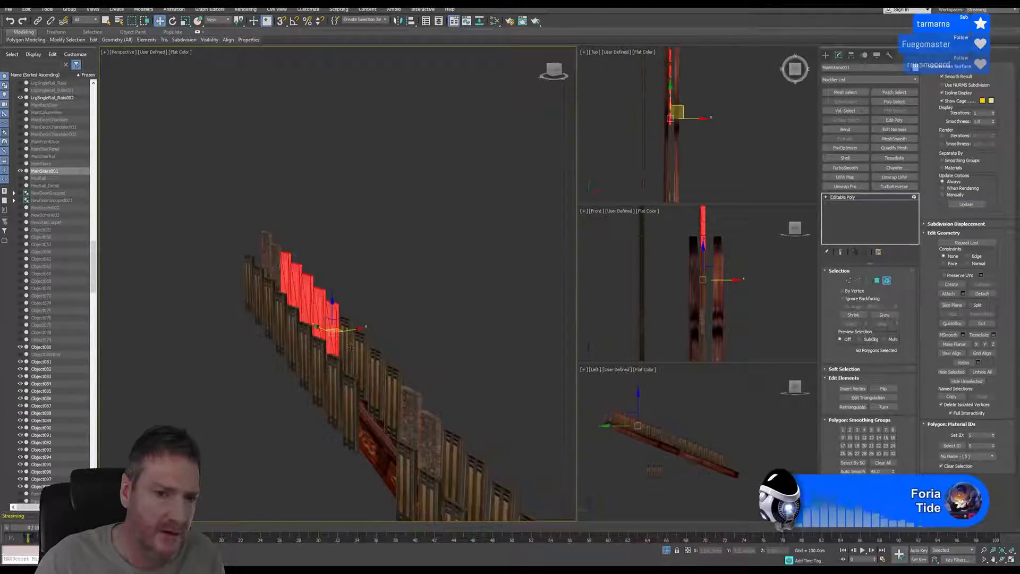
left_click(350, 346, "ctrl")
left_click(363, 360, "ctrl")
left_click(376, 373, "ctrl")
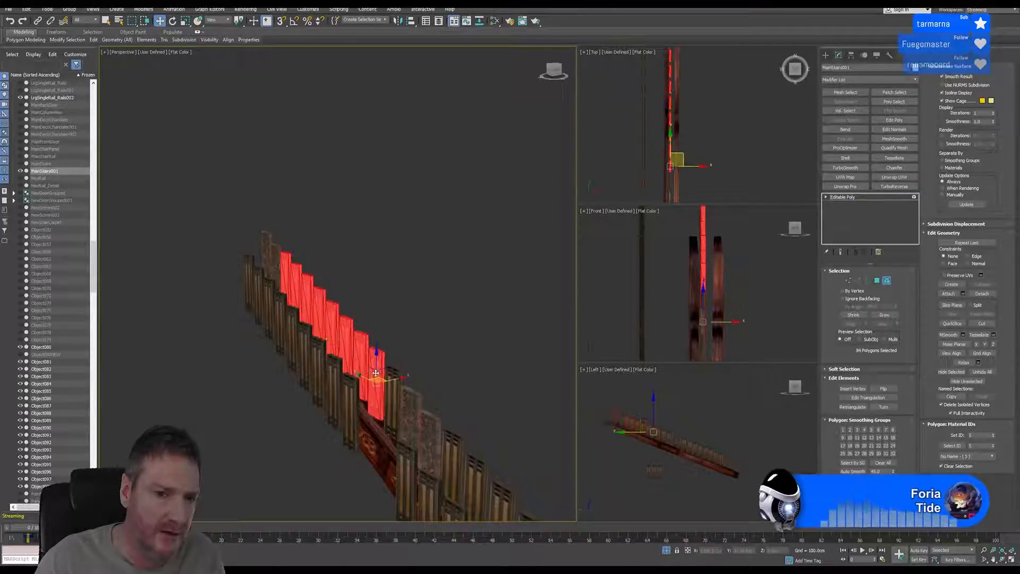
left_click(394, 393, "ctrl")
middle_click_drag(400, 346, 296, 239)
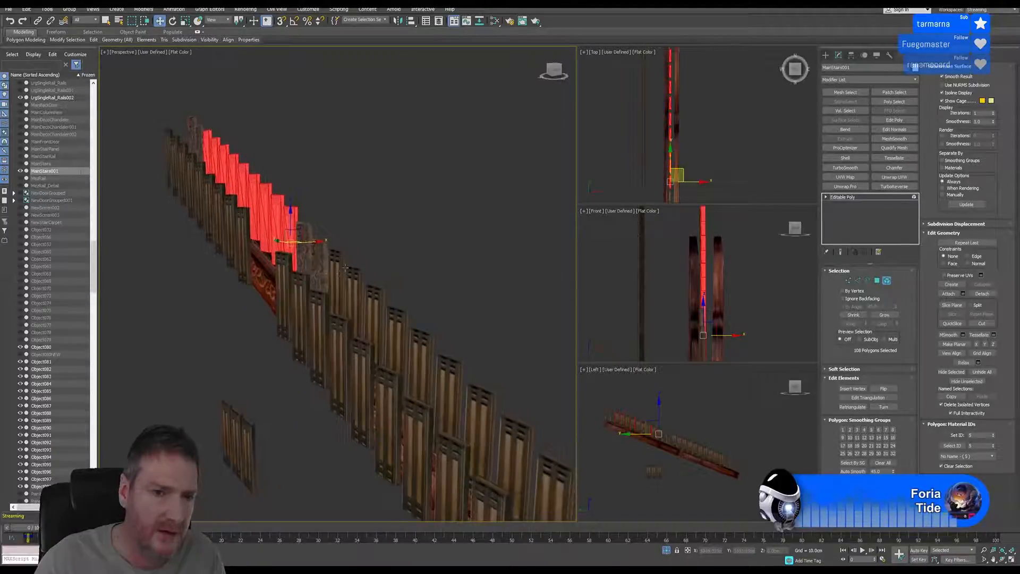
left_click(339, 275, "ctrl")
left_click(359, 293, "ctrl")
left_click(373, 324, "ctrl")
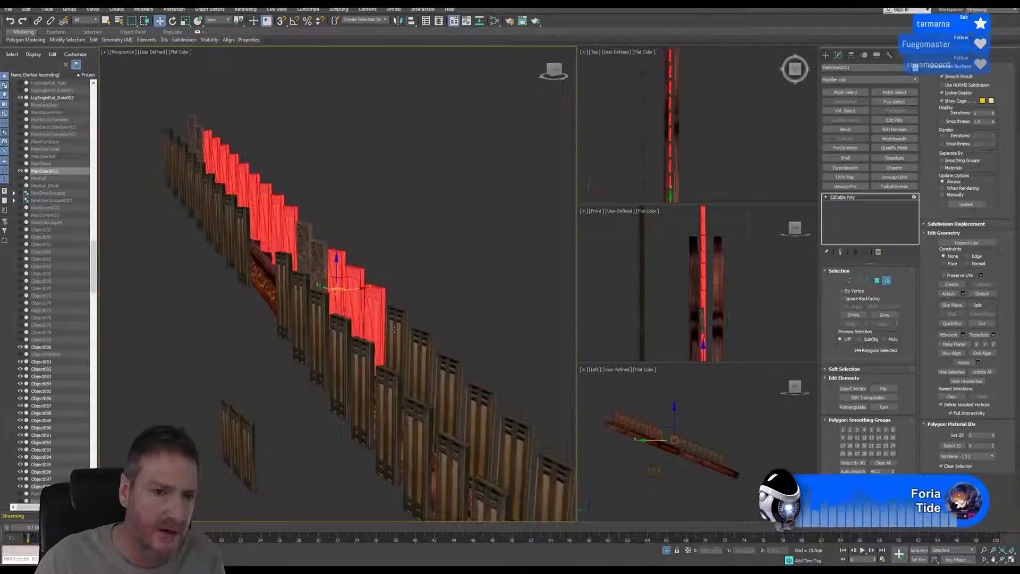
left_click(400, 340, "ctrl")
left_click(421, 365, "ctrl")
left_click(450, 397, "ctrl")
left_click(473, 415, "ctrl")
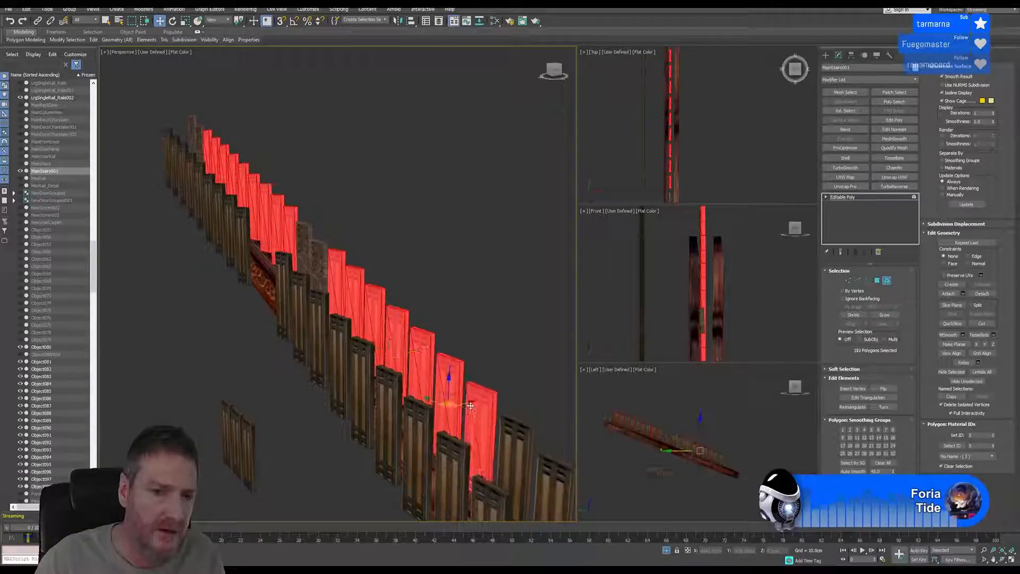
middle_click_drag(473, 415, 360, 294)
left_click(338, 299, "ctrl")
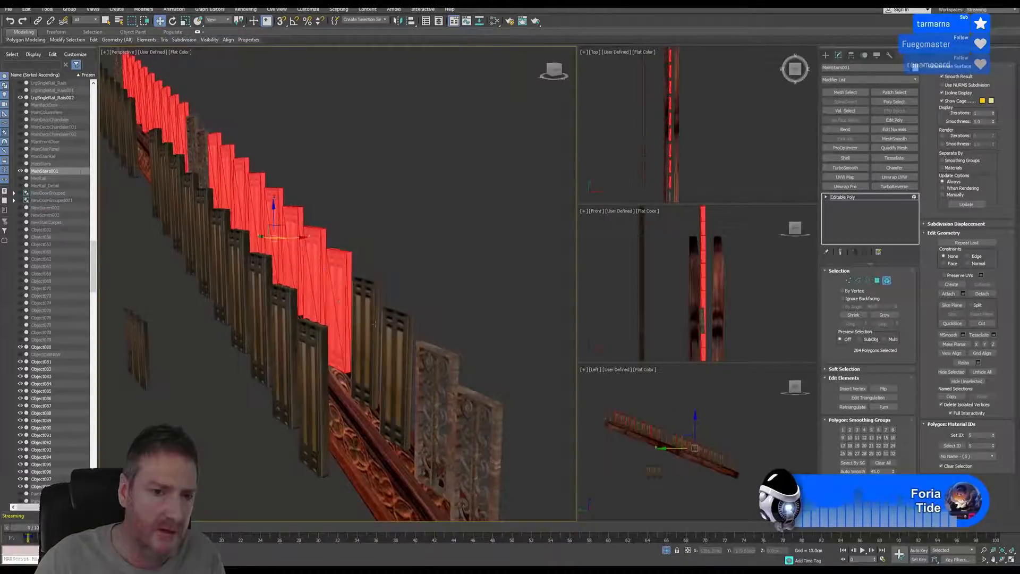
left_click(367, 332, "ctrl")
left_click(398, 367, "ctrl")
middle_click_drag(405, 262, 383, 298)
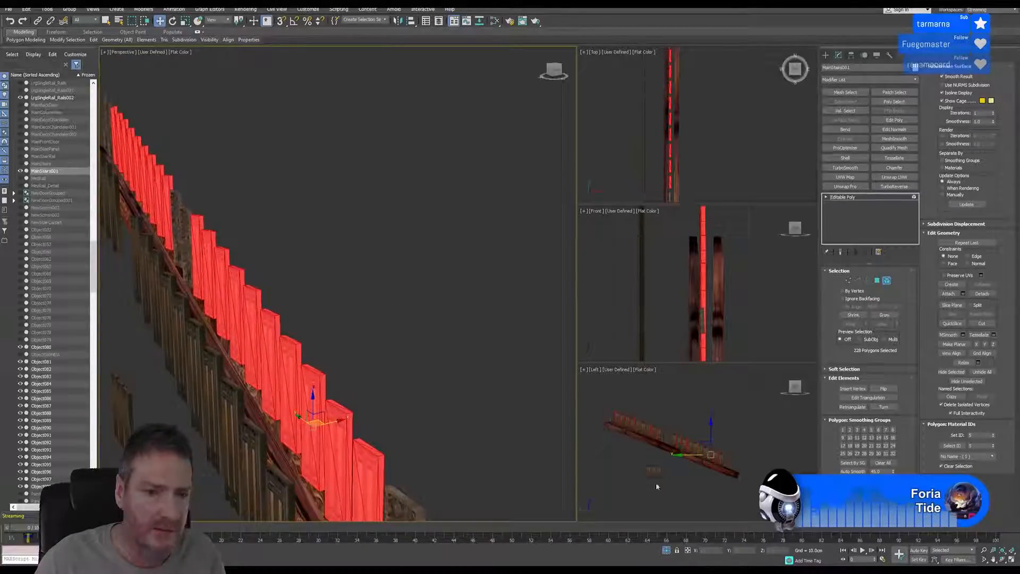
left_click(1009, 560)
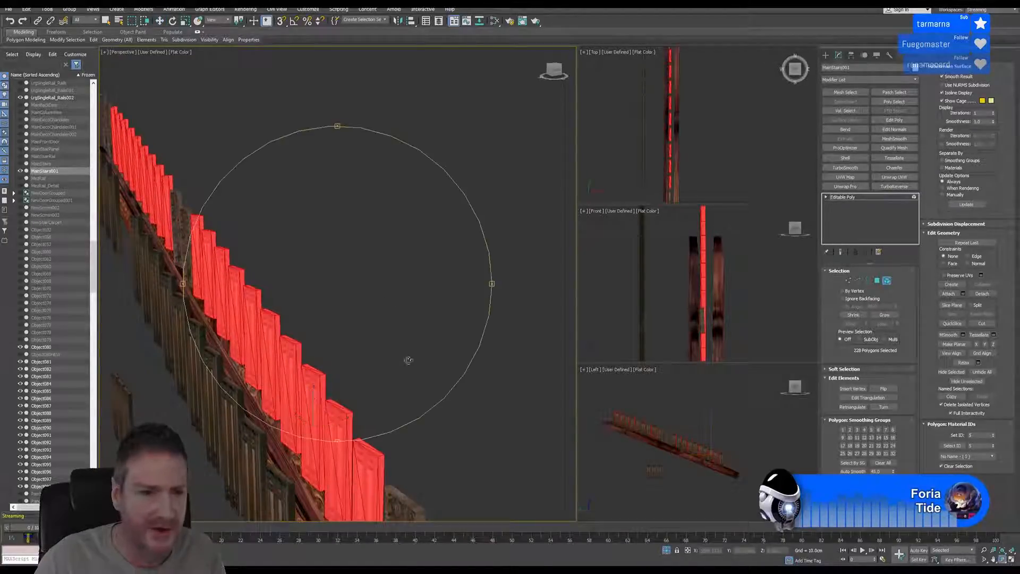
mouse_move(406, 357)
left_mouse_down()
mouse_move(378, 379)
mouse_move(335, 369)
mouse_move(405, 365)
mouse_move(394, 362)
mouse_move(412, 352)
mouse_move(420, 369)
left_mouse_up()
left_click_drag(324, 335, 344, 321)
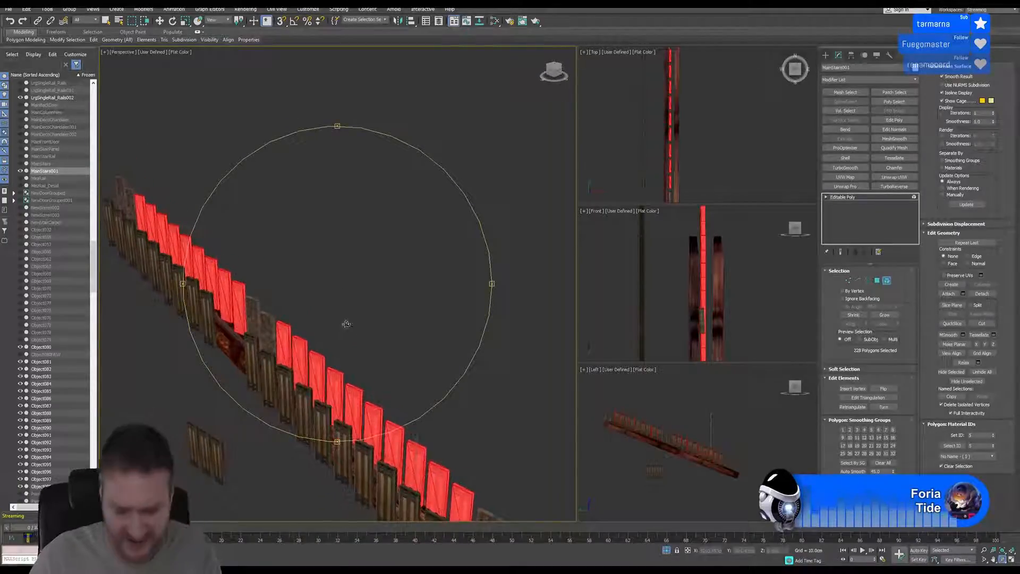
key("Delete")
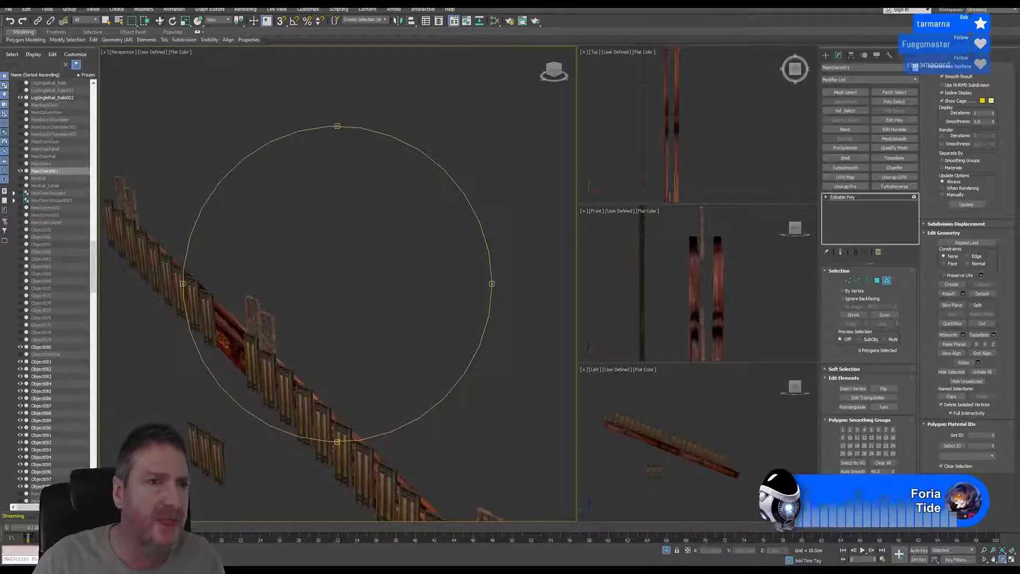
left_click(106, 21)
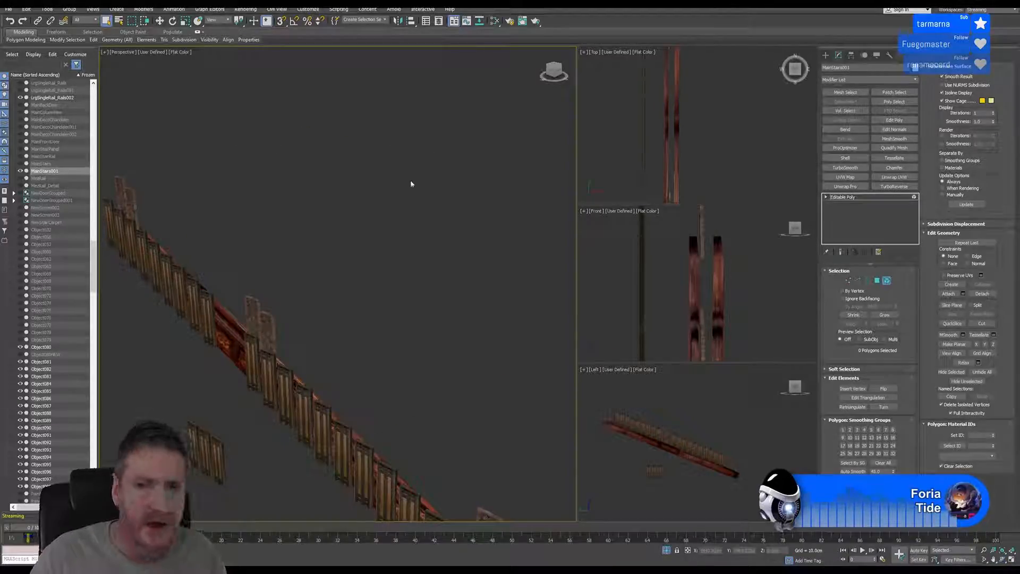
middle_click_drag(683, 424, 685, 415)
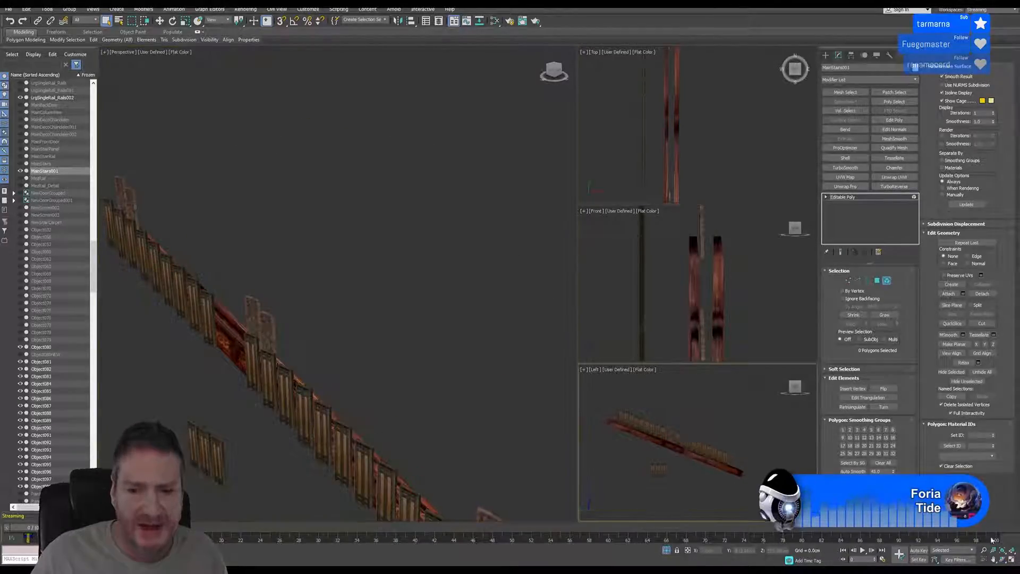
- Leave Element mode and select all nine upper and ten lower copied panels in the left view, keeping MainStairs001 out of the selection
left_click(1011, 561)
scroll(337, 317, "up", 6)
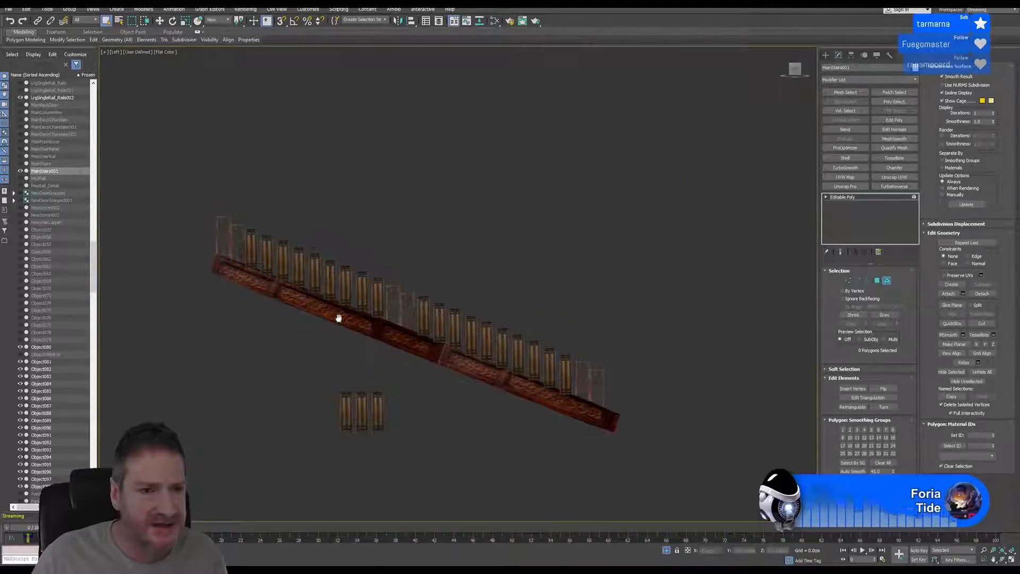
left_click(888, 281)
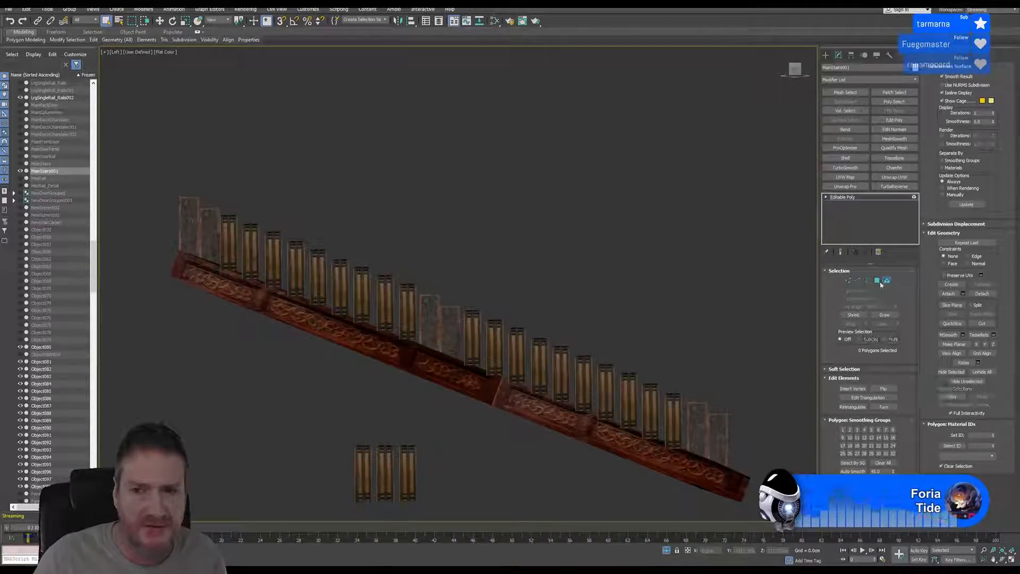
left_click(229, 235)
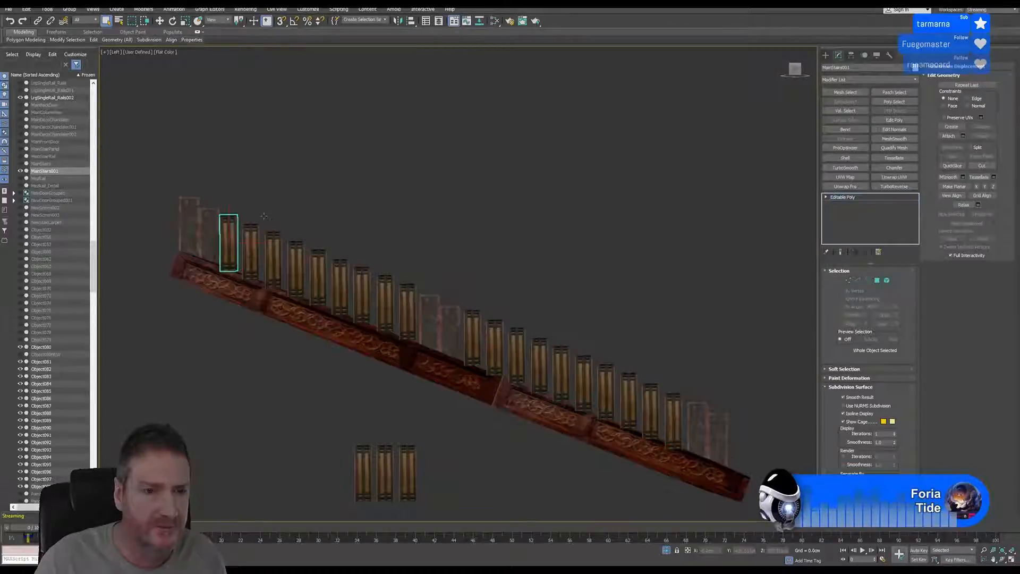
left_click_drag(378, 266, 376, 263)
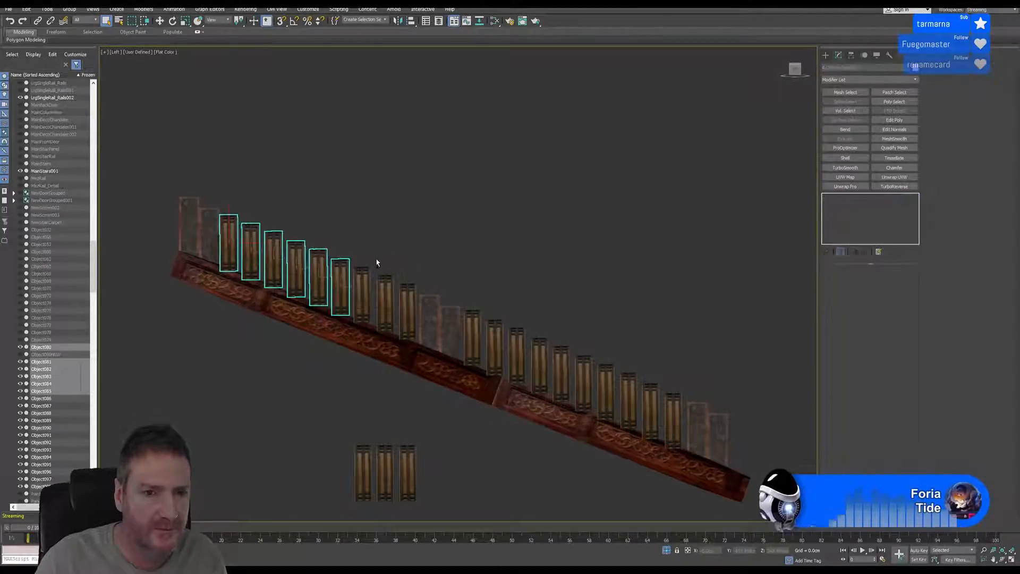
left_click_drag(414, 301, 414, 301, "ctrl")
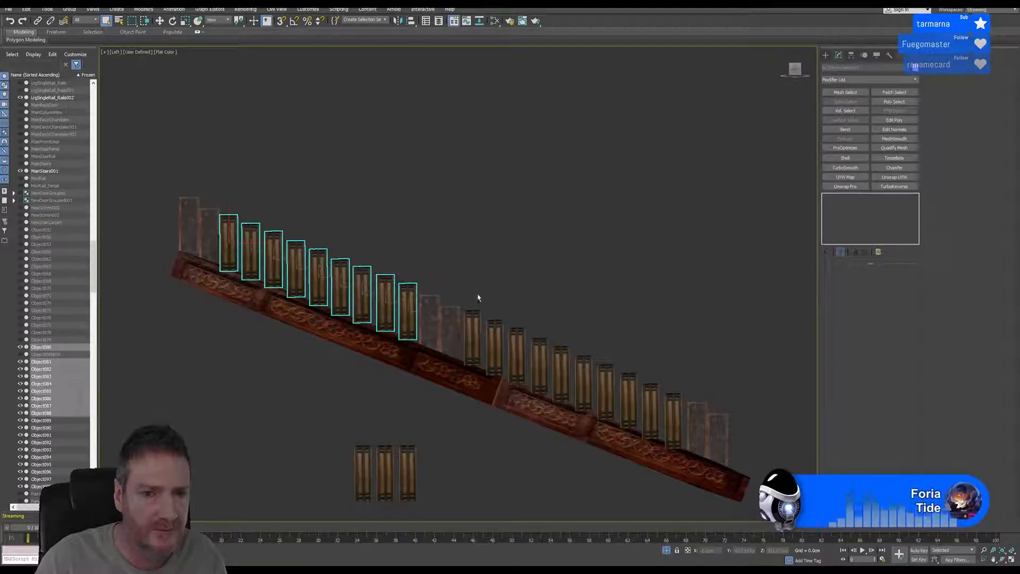
left_click_drag(474, 289, 598, 355, "ctrl")
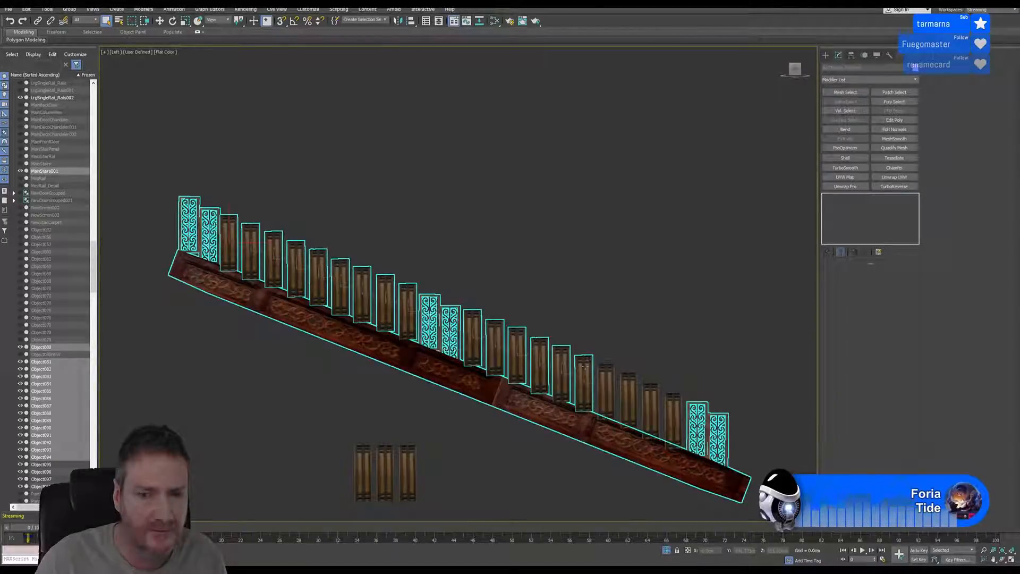
left_click(546, 416, "alt")
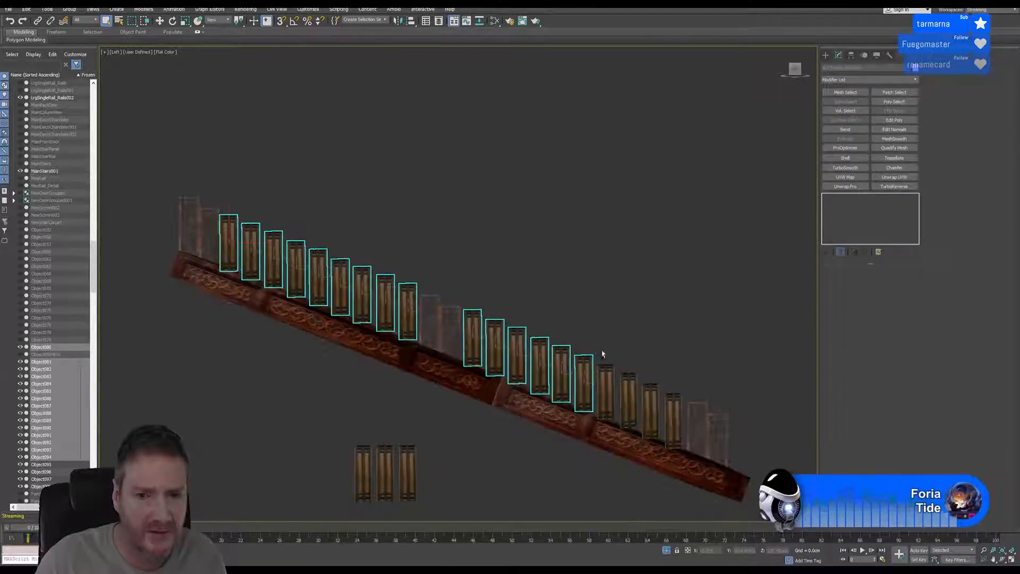
left_click_drag(676, 398, 676, 399, "ctrl")
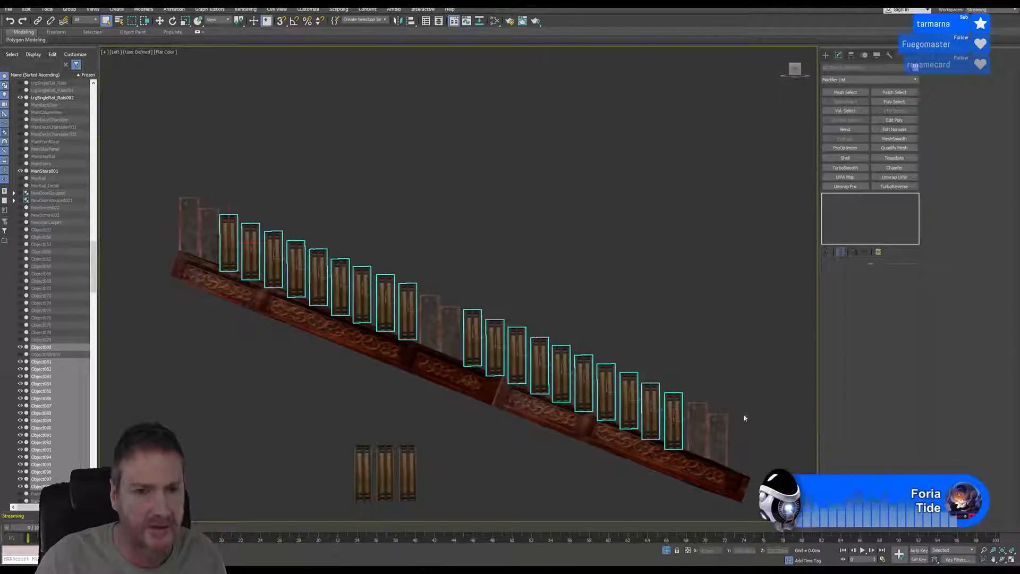
- Move the selected panels sideways along X in the top view onto the nearer rail of MainStairs001
left_click(1012, 560)
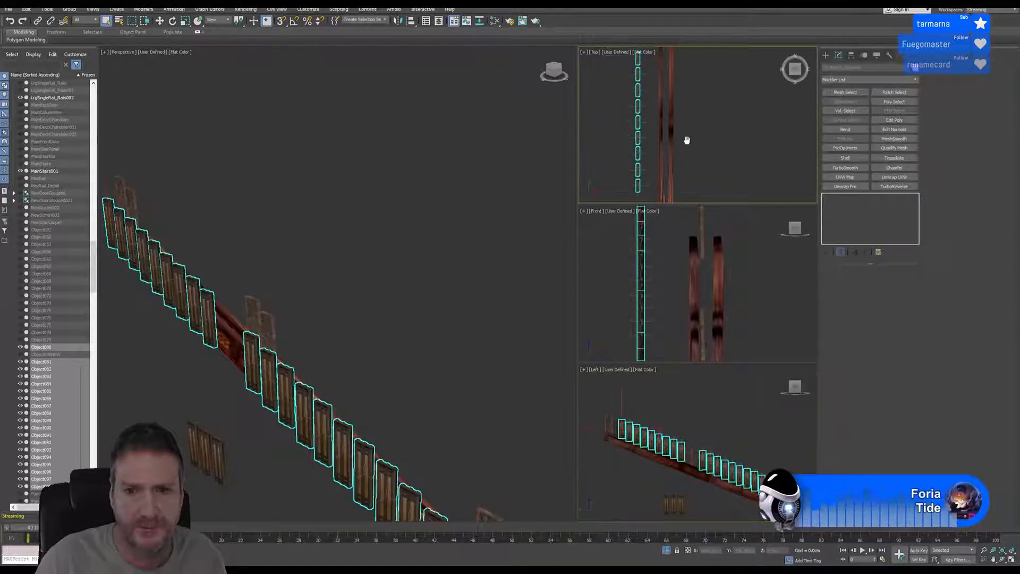
key("alt+w")
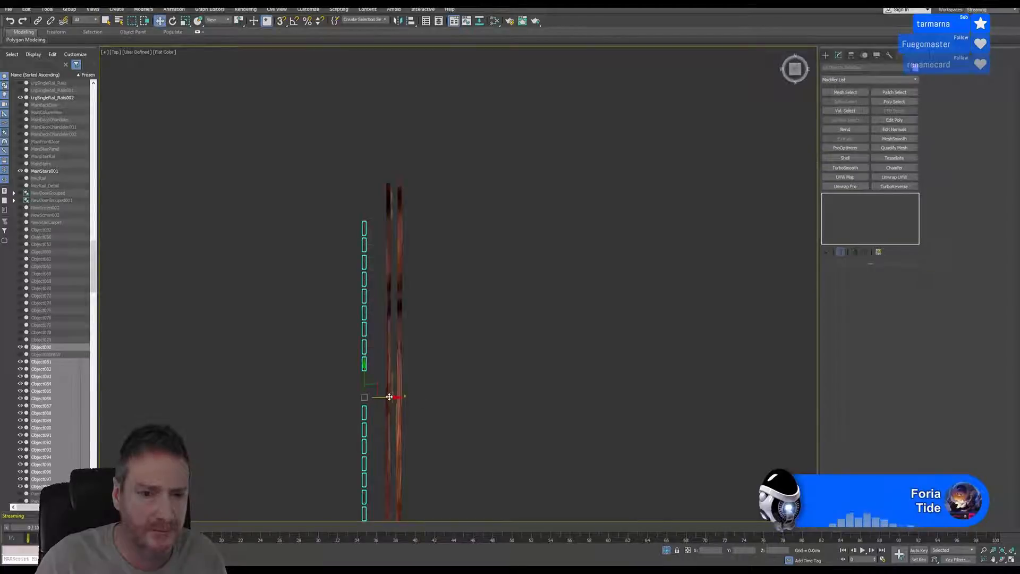
left_click_drag(389, 396, 413, 398)
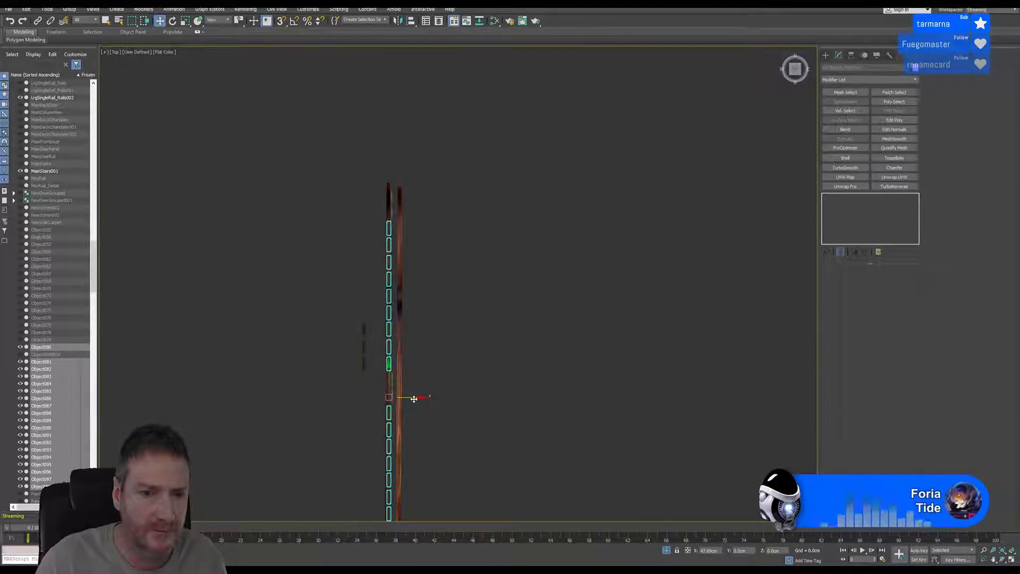
left_click(1012, 557)
middle_click_drag(352, 319, 366, 304)
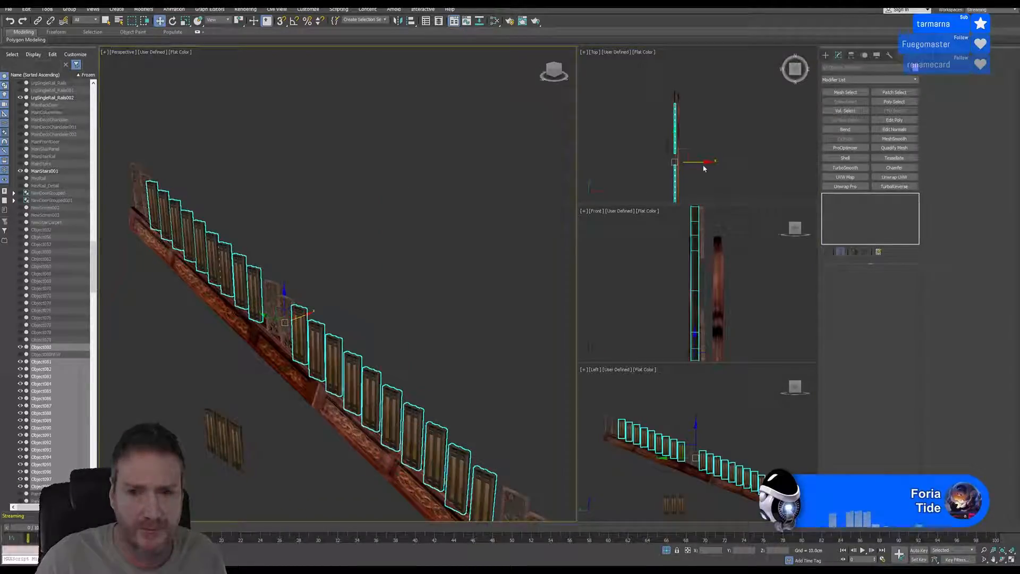
middle_click_drag(695, 137, 710, 109)
middle_click_drag(328, 268, 342, 263)
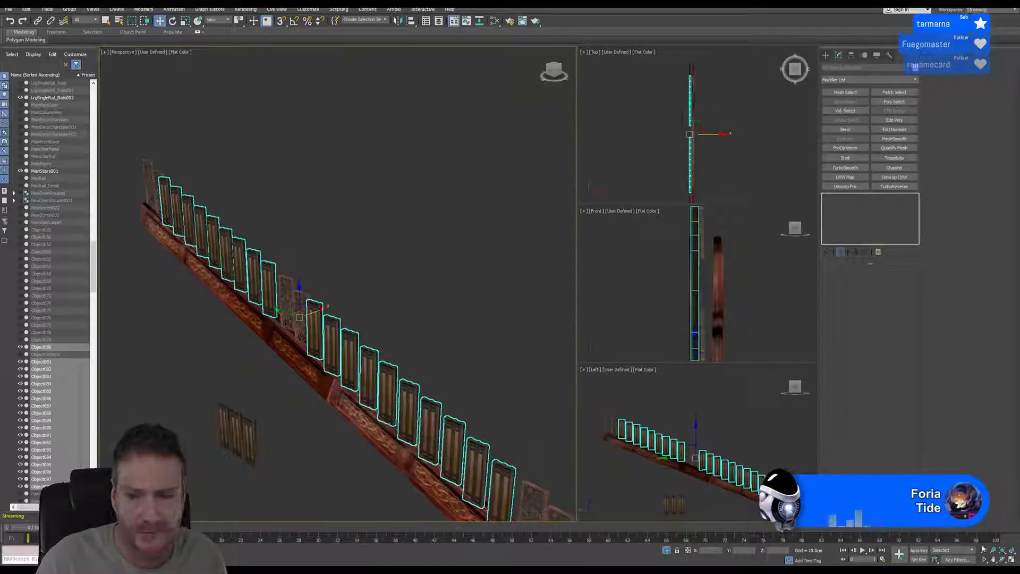
- Shift the selected panels further along X in the top view to line them up with the ornate panels between the two rails
left_click(1002, 559)
left_click_drag(382, 318, 439, 396)
middle_click_drag(483, 381, 579, 357, "alt")
middle_click_drag(713, 155, 708, 143)
left_click(1011, 559)
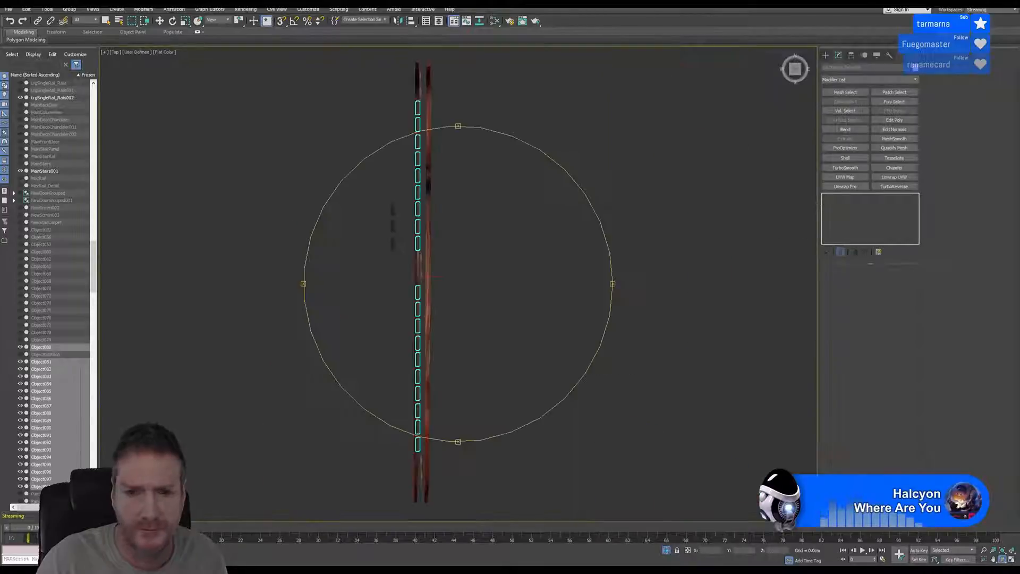
middle_click_drag(498, 260, 383, 226, "alt")
left_click(160, 21)
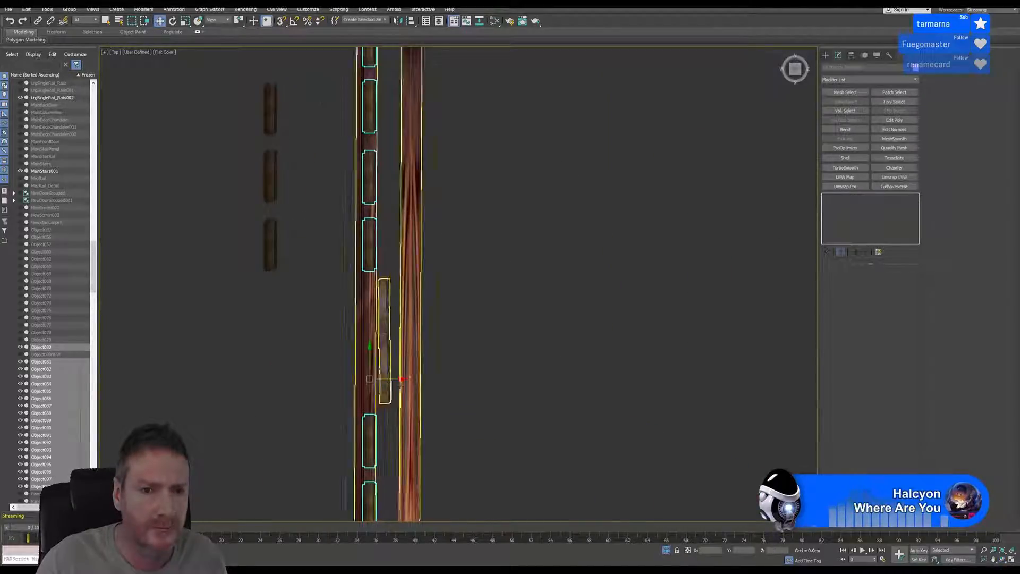
left_click_drag(394, 379, 409, 379)
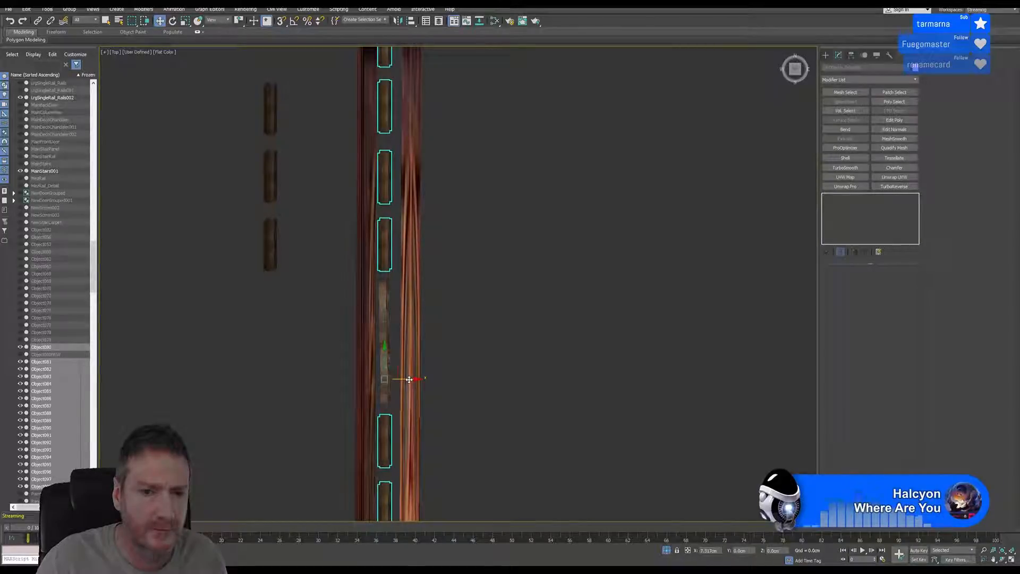
left_click(1013, 559)
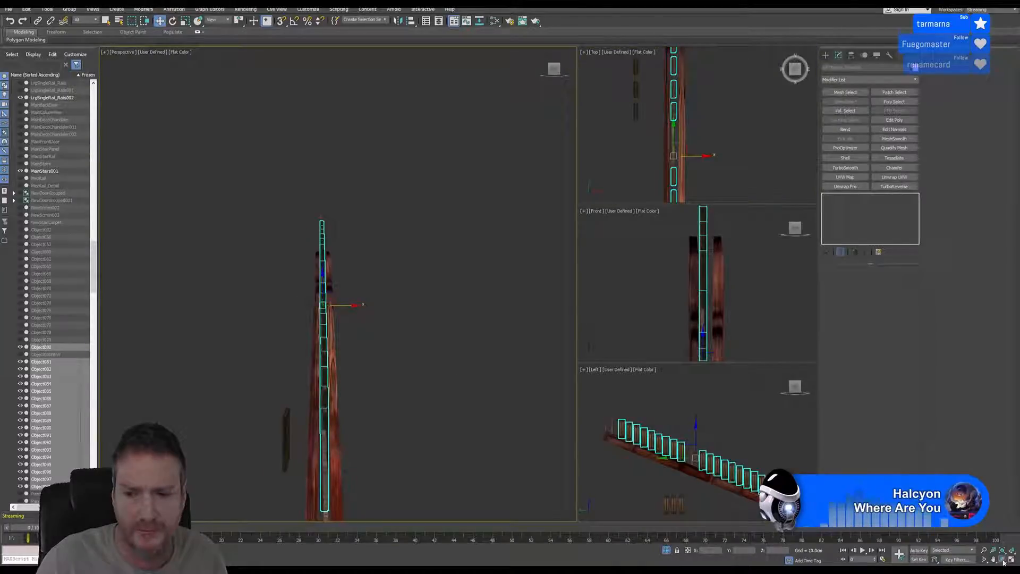
- Select only MainStairs001 and attach the first upper panel to it, matching material IDs to material with Condense Material and IDs on
left_click(1003, 562)
mouse_move(334, 311)
left_mouse_down()
mouse_move(334, 299)
mouse_move(329, 319)
left_mouse_up()
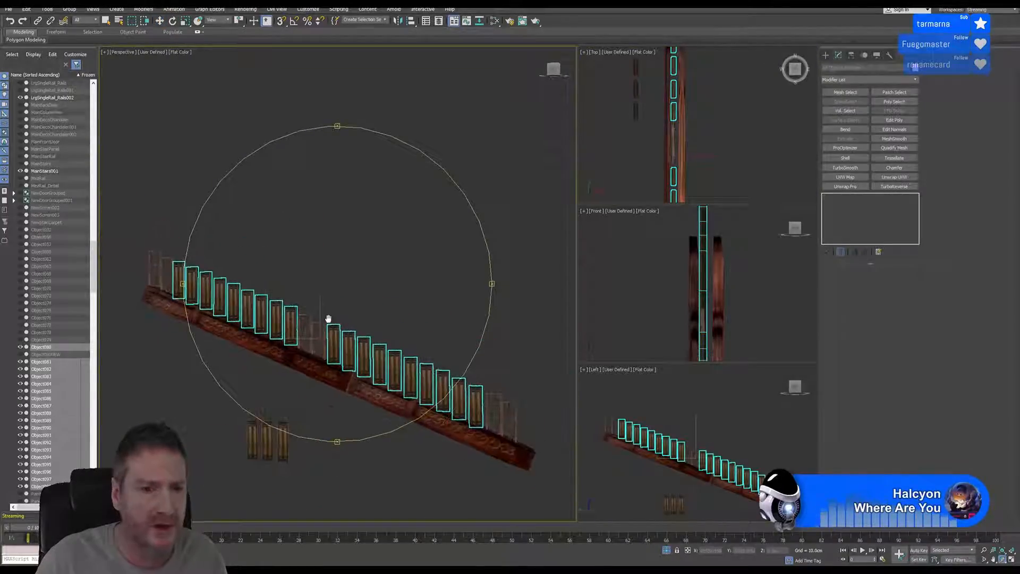
left_click(105, 20)
left_click(304, 195)
left_click(301, 360)
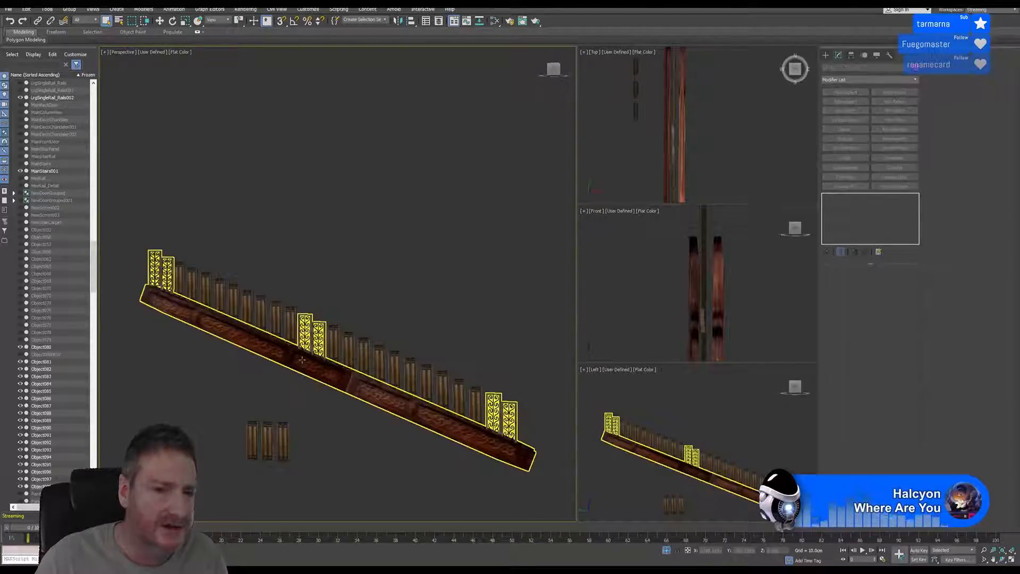
left_click(302, 360)
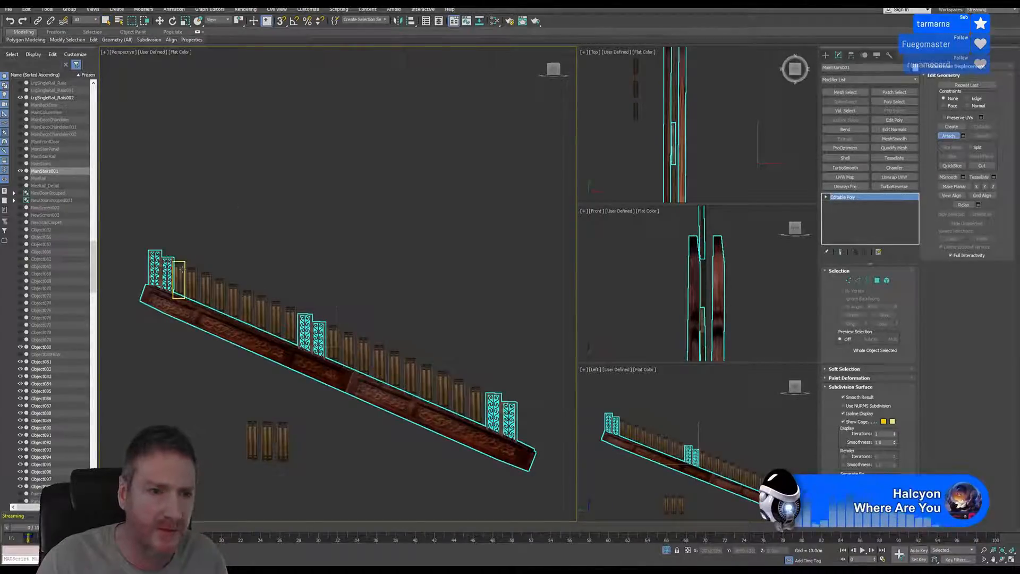
left_click(178, 279)
left_click(554, 273)
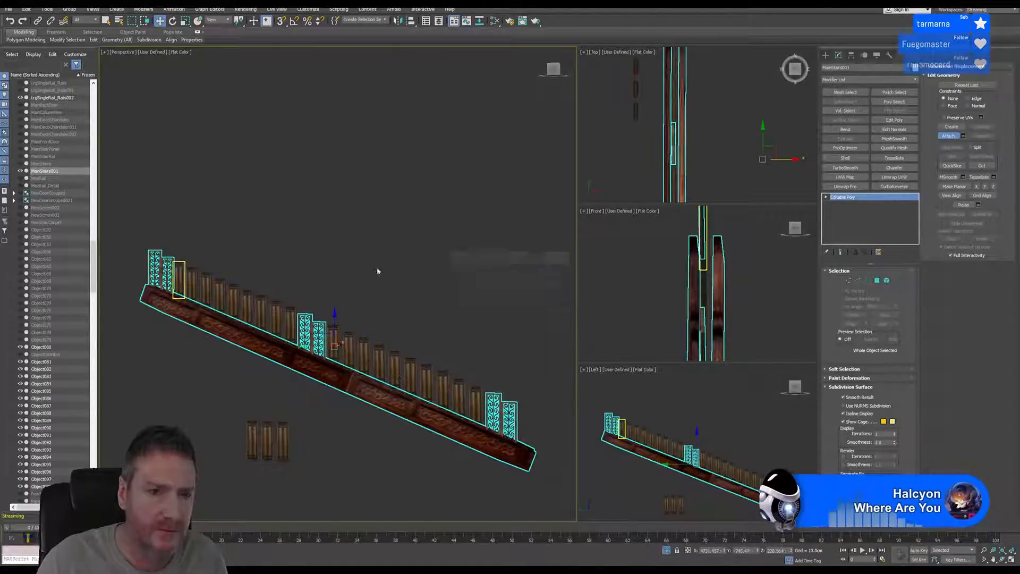
- Attach the second through fifth upper panels to MainStairs001, matching material IDs to material
left_click(193, 285)
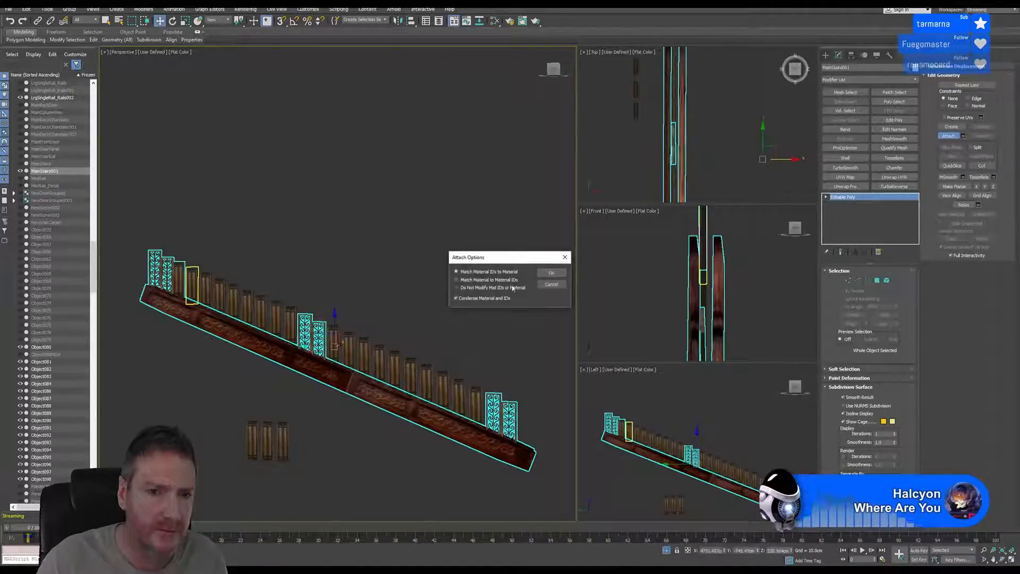
left_click(550, 273)
left_click(206, 277)
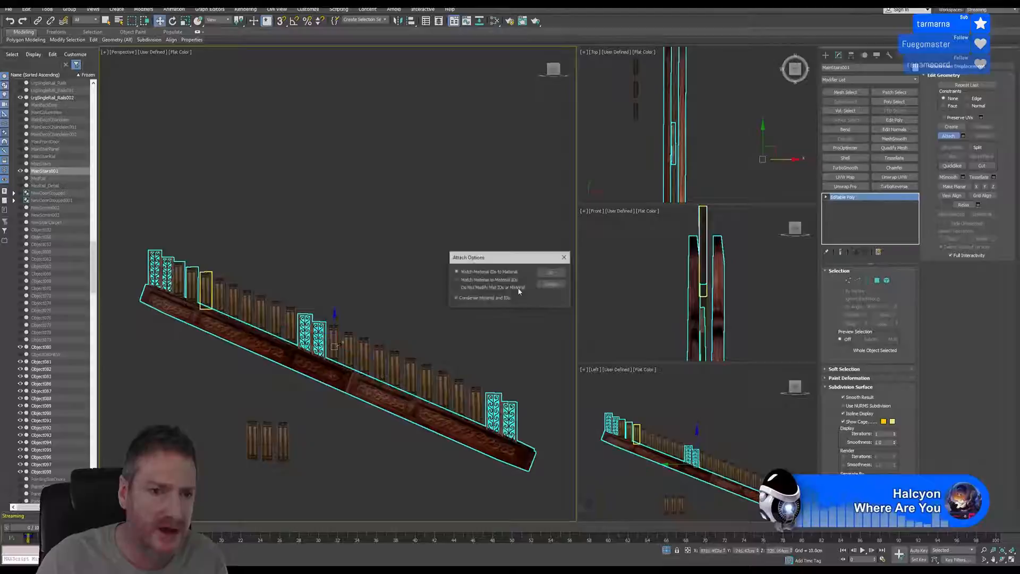
left_click(551, 273)
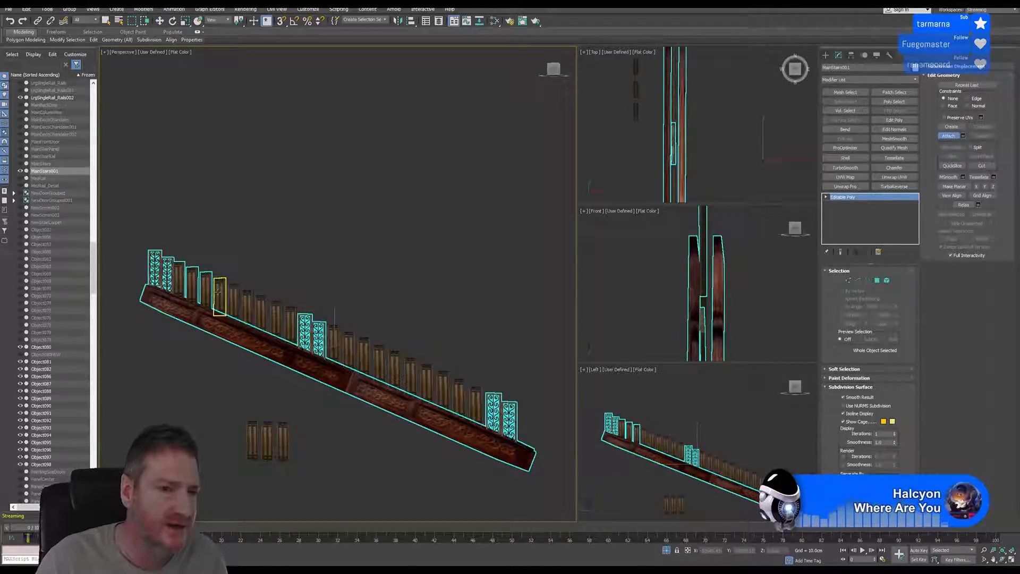
left_click(218, 290)
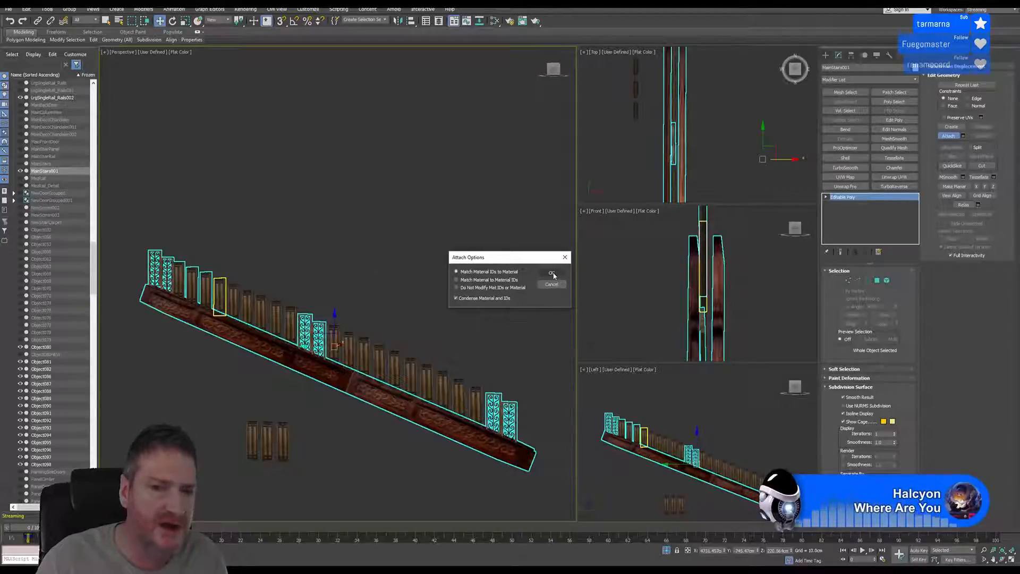
left_click(551, 274)
left_click(232, 301)
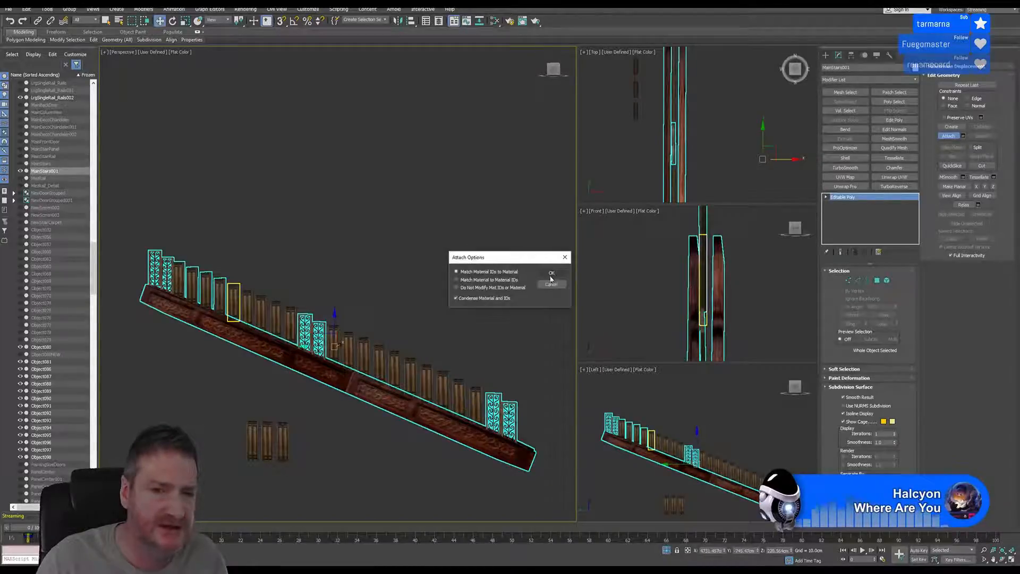
left_click(549, 275)
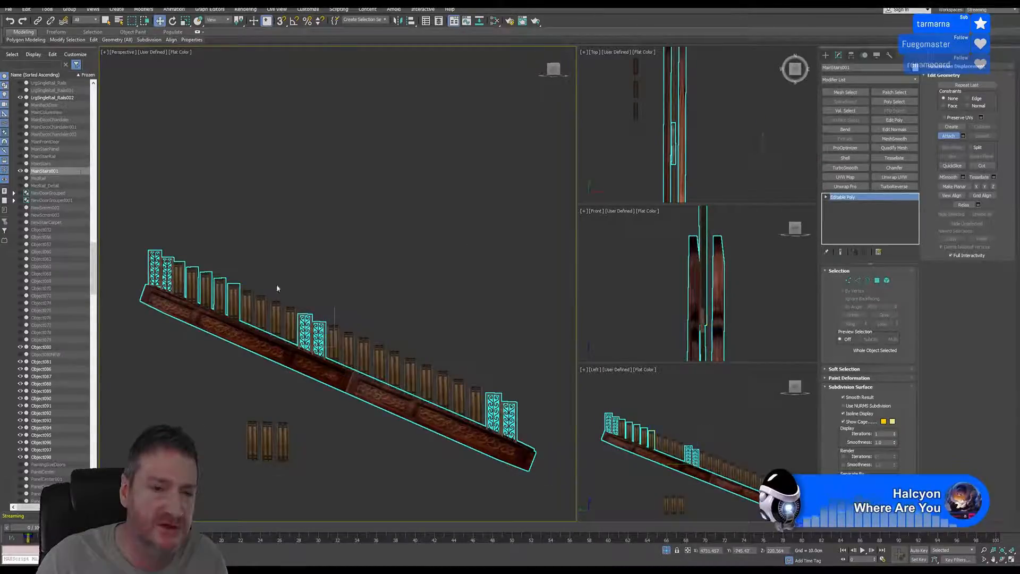
- Attach the sixth through ninth upper panels to MainStairs001, up to the middle ornate pair, with the same attach options
left_click(248, 304)
left_click(550, 274)
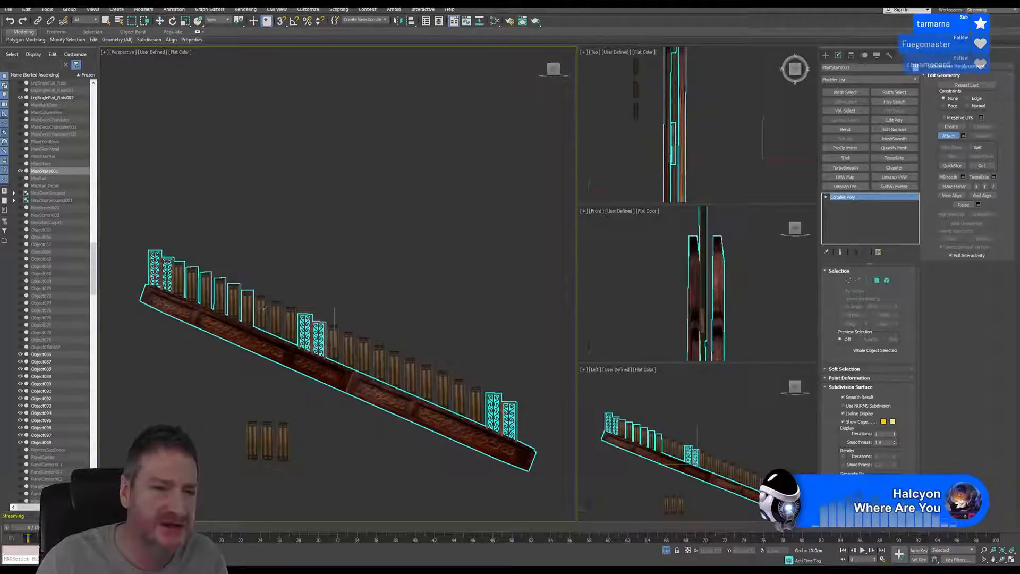
left_click(262, 308)
left_click(549, 273)
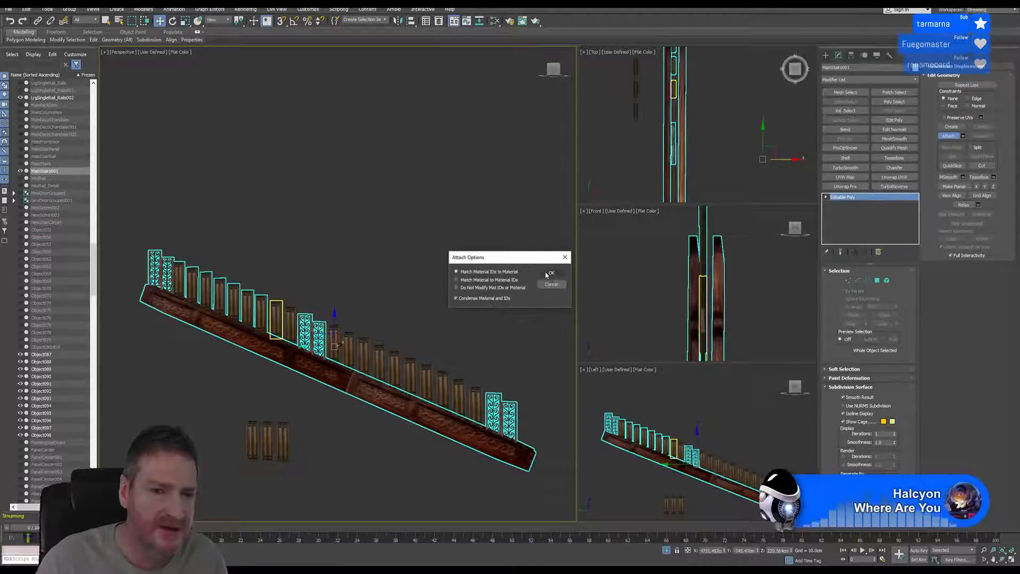
left_click(548, 275)
left_click(291, 320)
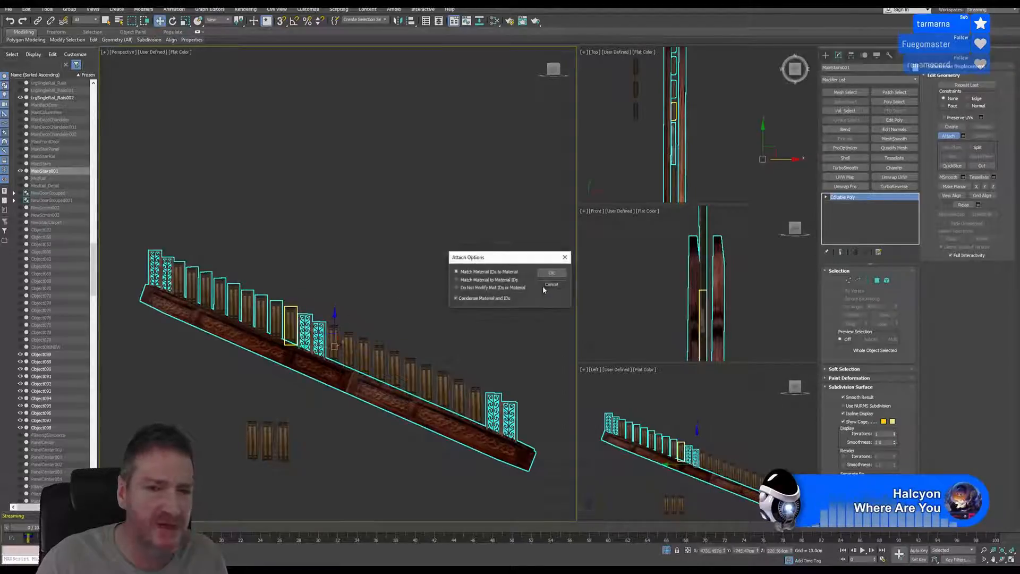
left_click(550, 274)
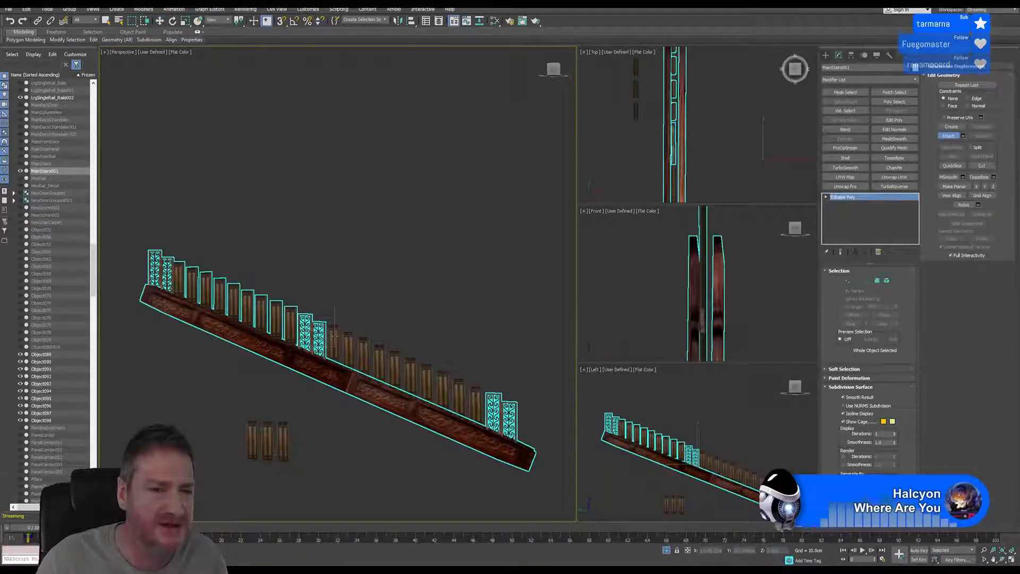
- Attach the first four panels below the middle ornate pair to MainStairs001, matching material IDs to material
left_click(335, 336)
left_click(550, 274)
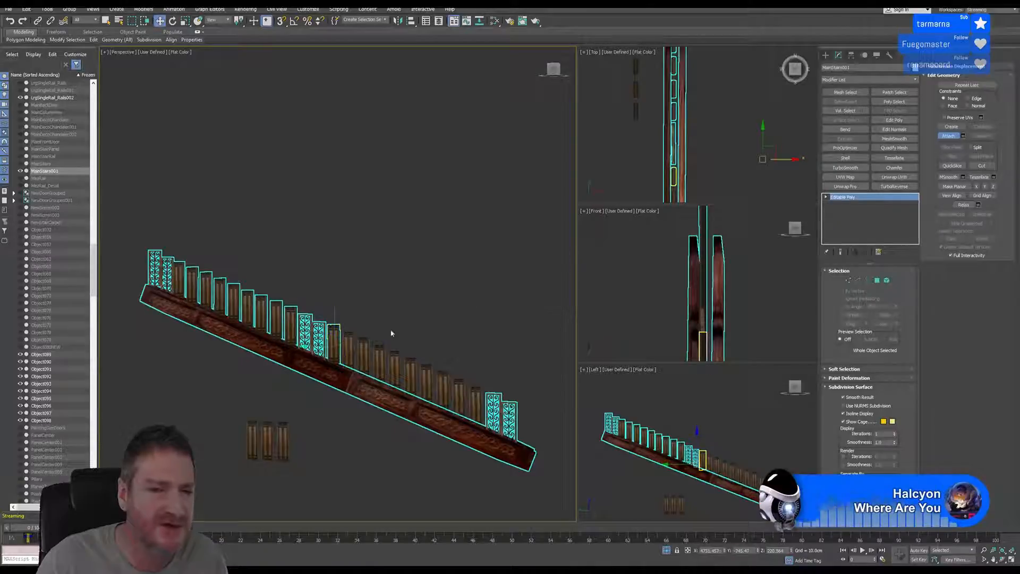
left_click(349, 344)
left_click(550, 274)
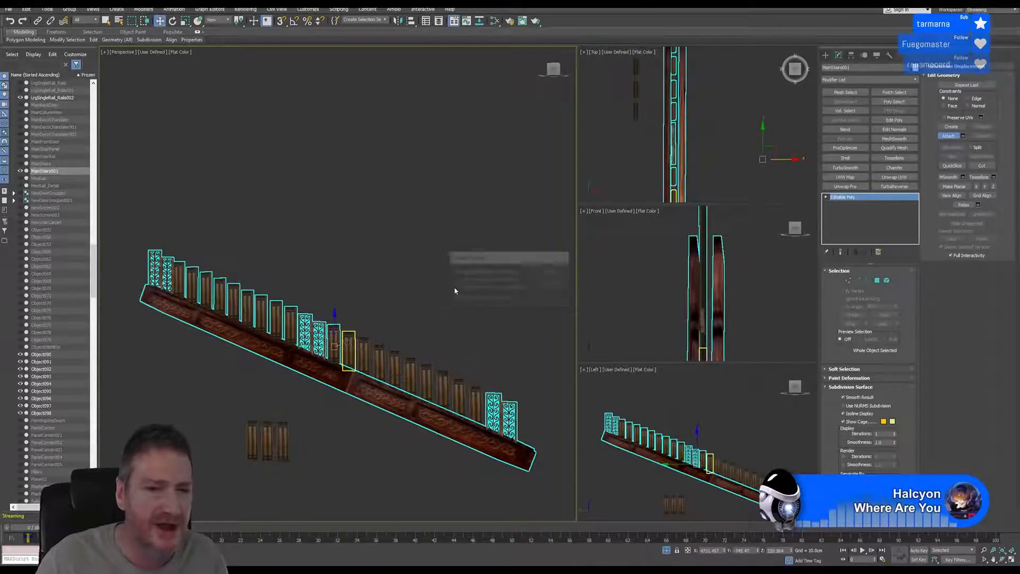
left_click(364, 352)
left_click(551, 274)
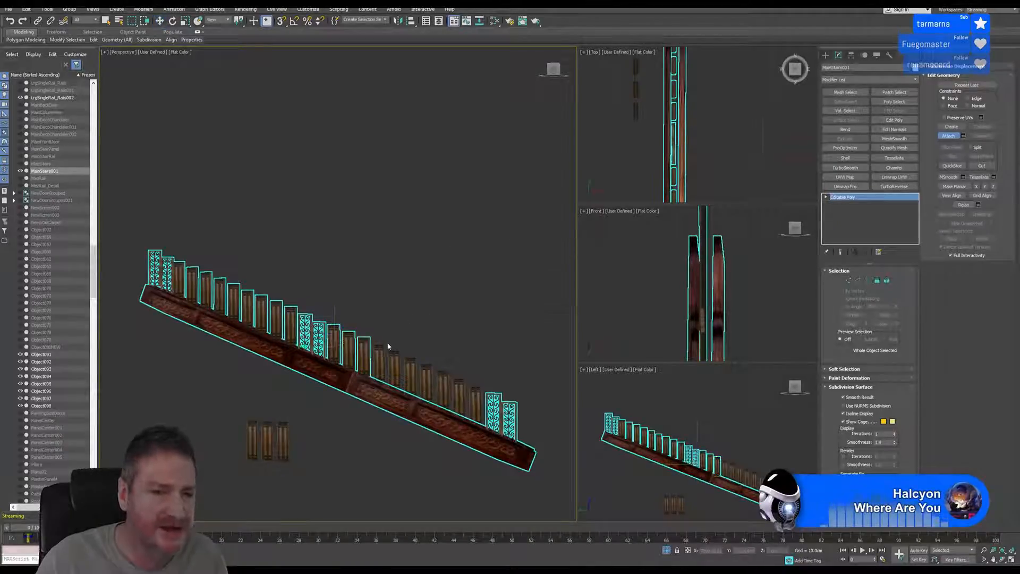
left_click(380, 348)
left_click(550, 274)
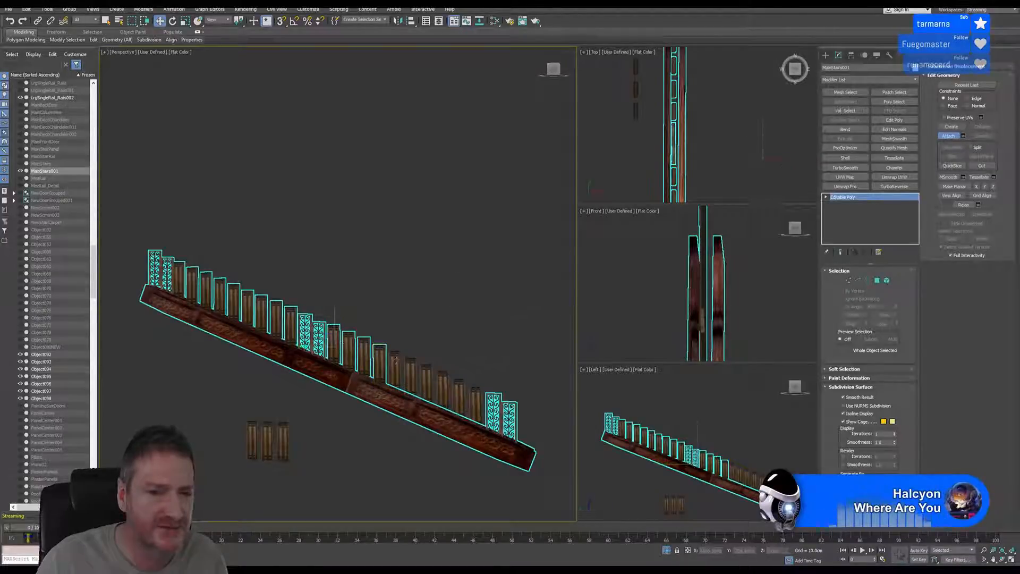
- Attach the fifth through seventh panels below the middle ornate pair to MainStairs001, matching material IDs to material
left_click(406, 360)
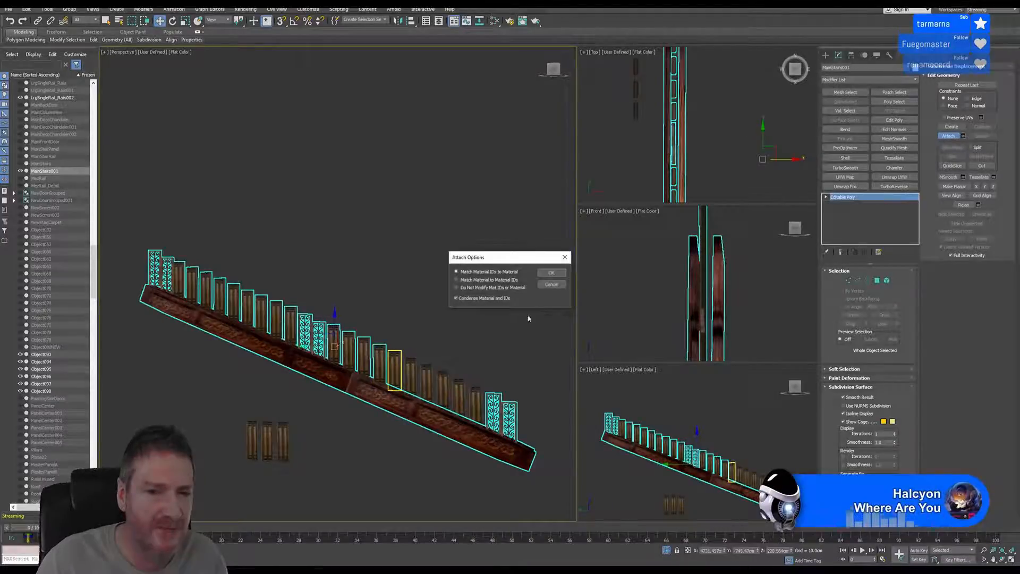
left_click(551, 273)
left_click(410, 376)
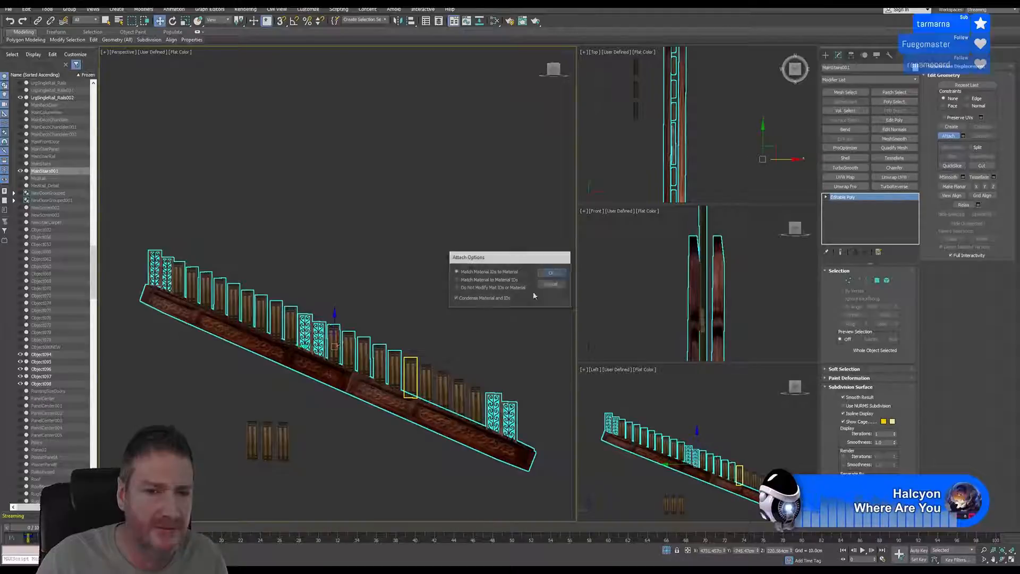
left_click(551, 273)
left_click(426, 383)
left_click(551, 272)
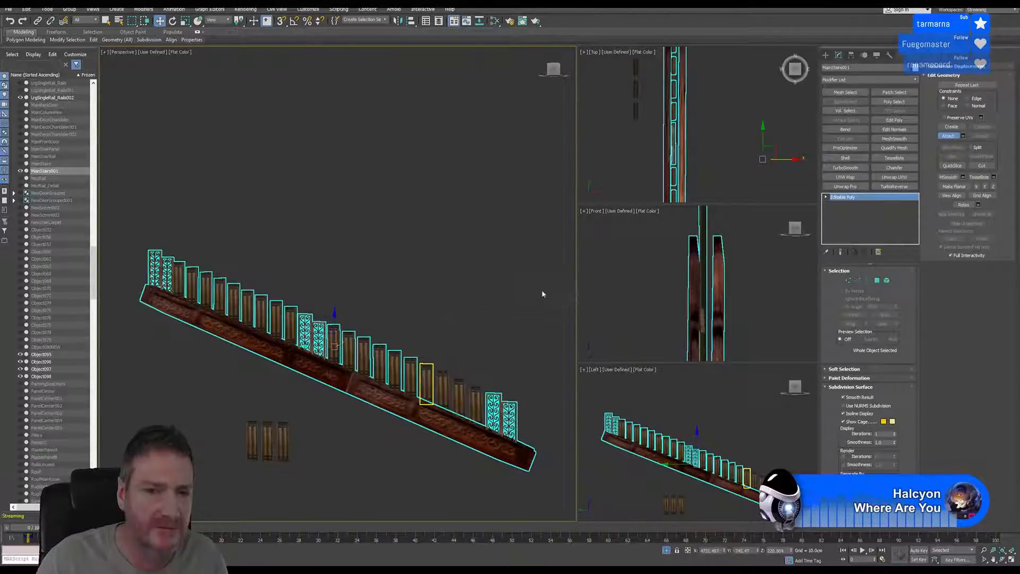
- Attach the last three panels above the lower-end ornate pair to MainStairs001, with the same attach options
left_click(442, 391)
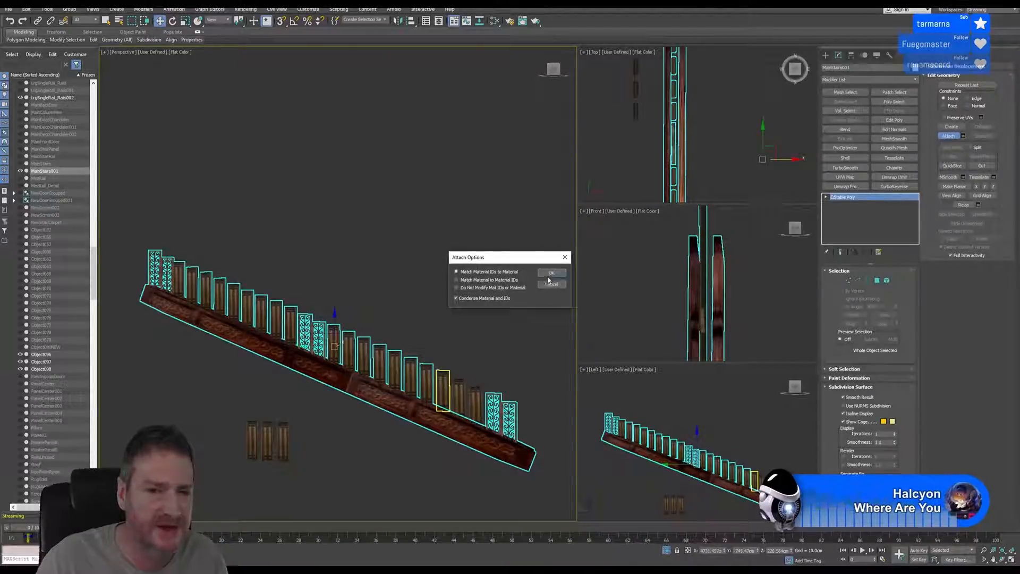
left_click(550, 273)
left_click(459, 398)
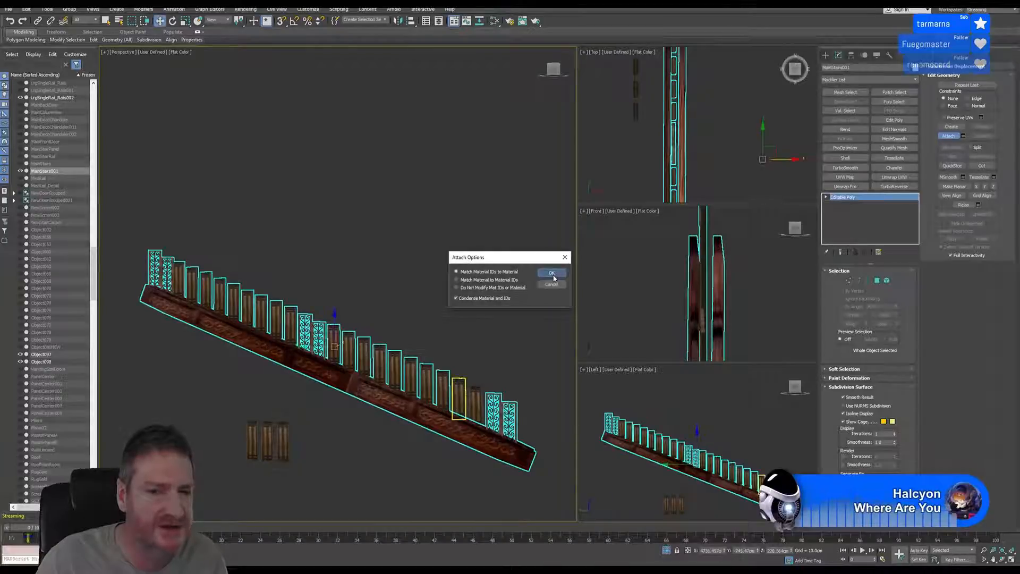
left_click(551, 273)
left_click(475, 406)
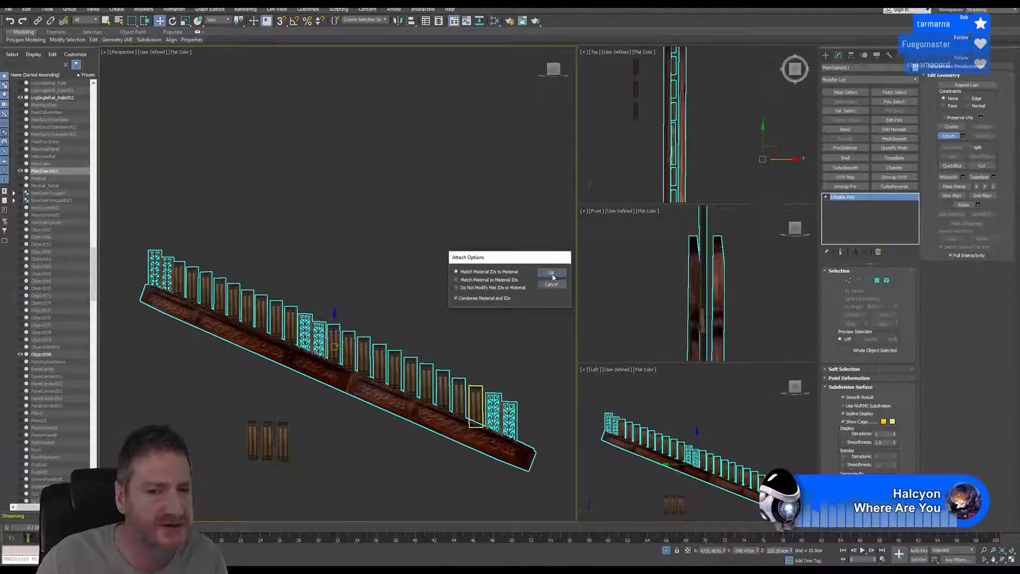
left_click(552, 274)
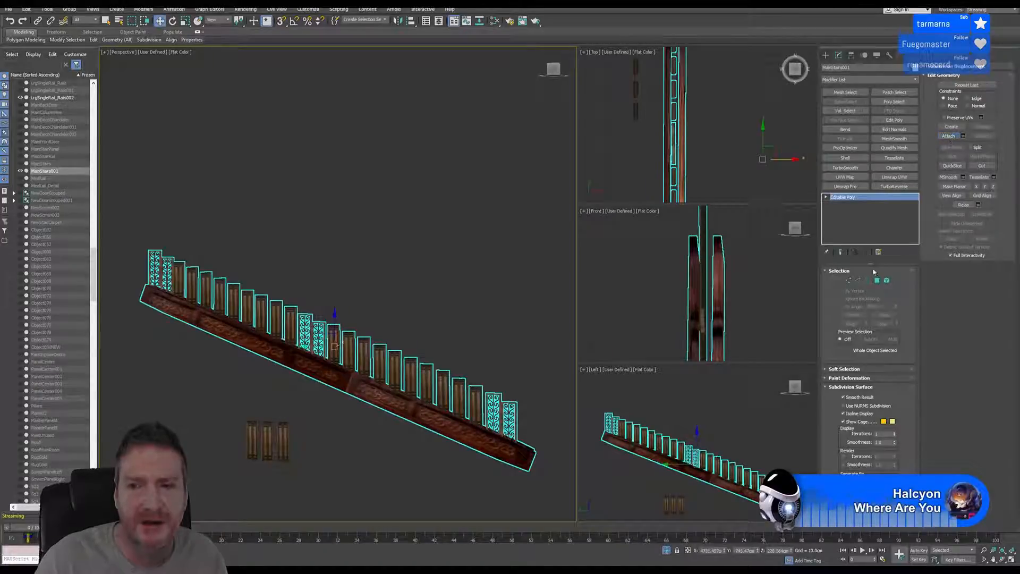
- At element level of MainStairs001, select the ornate panel pair at the railing's upper end and delete it
left_click(886, 281)
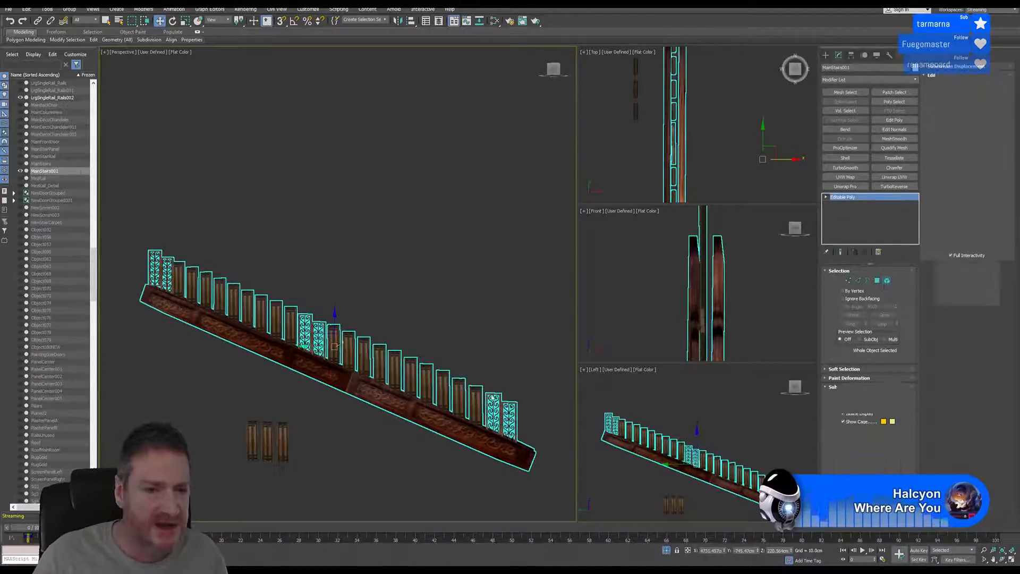
left_click(394, 357)
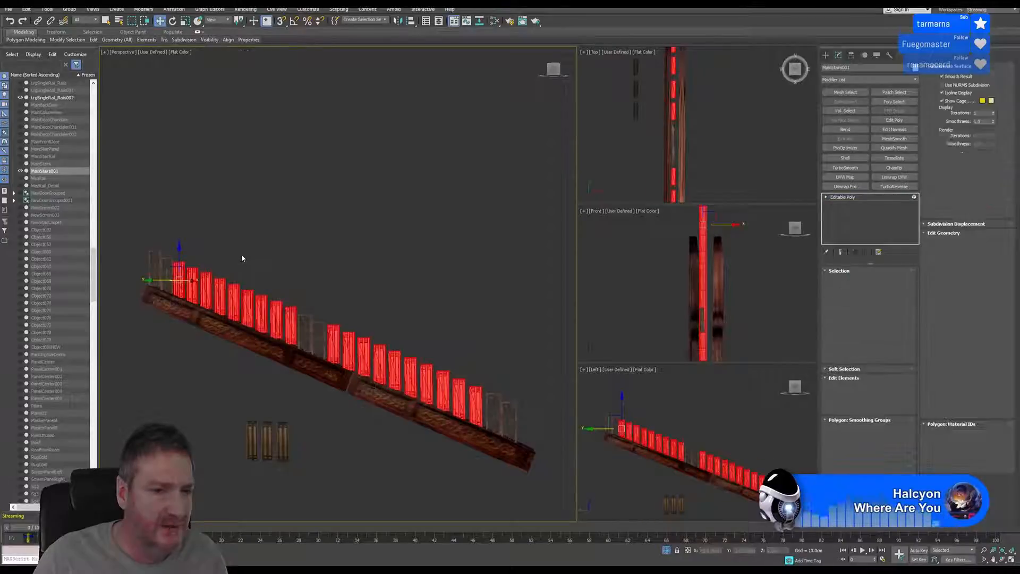
left_click(206, 244)
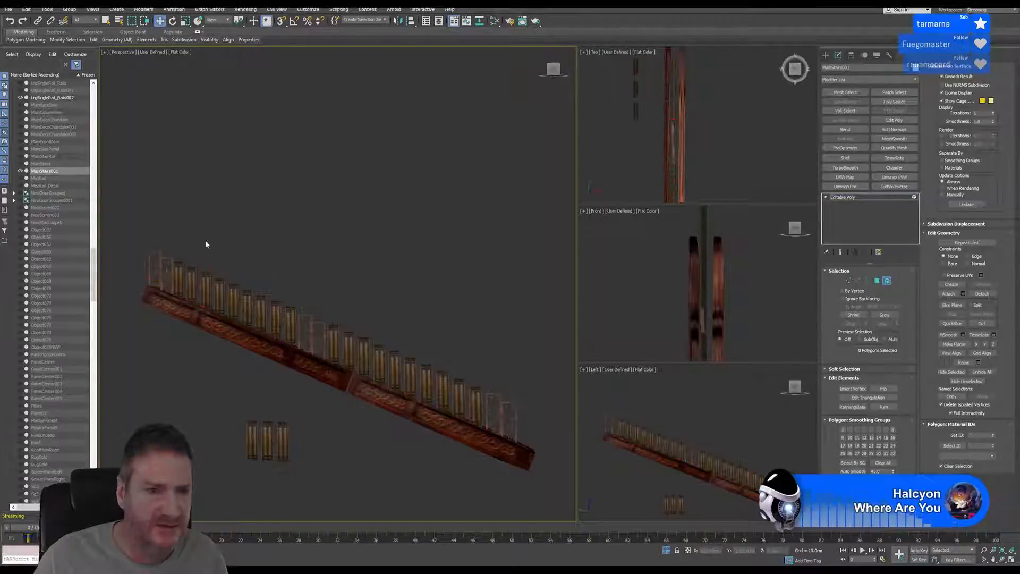
left_click(156, 257)
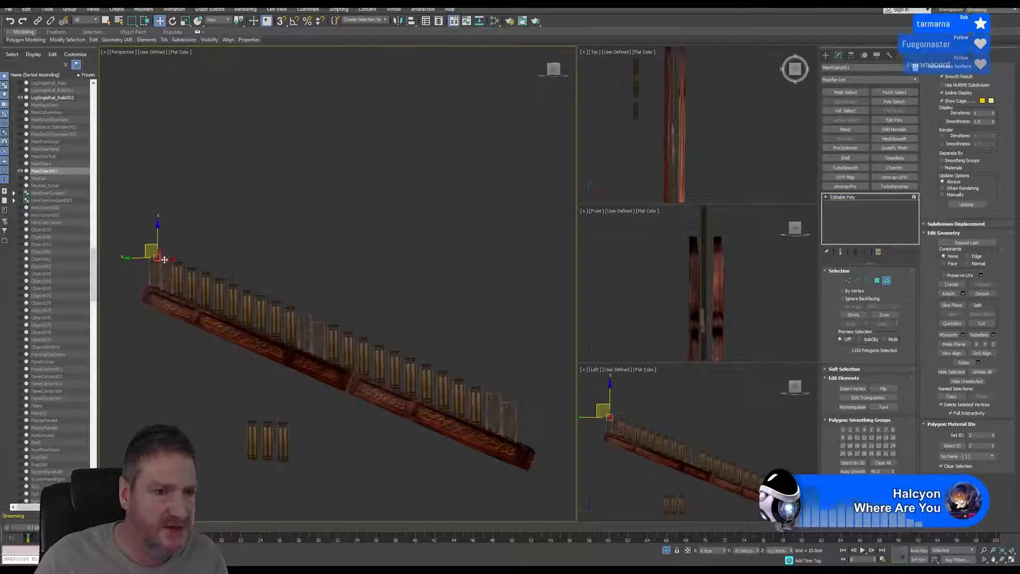
left_click(27, 11)
left_click(35, 23)
middle_click_drag(209, 230, 260, 258)
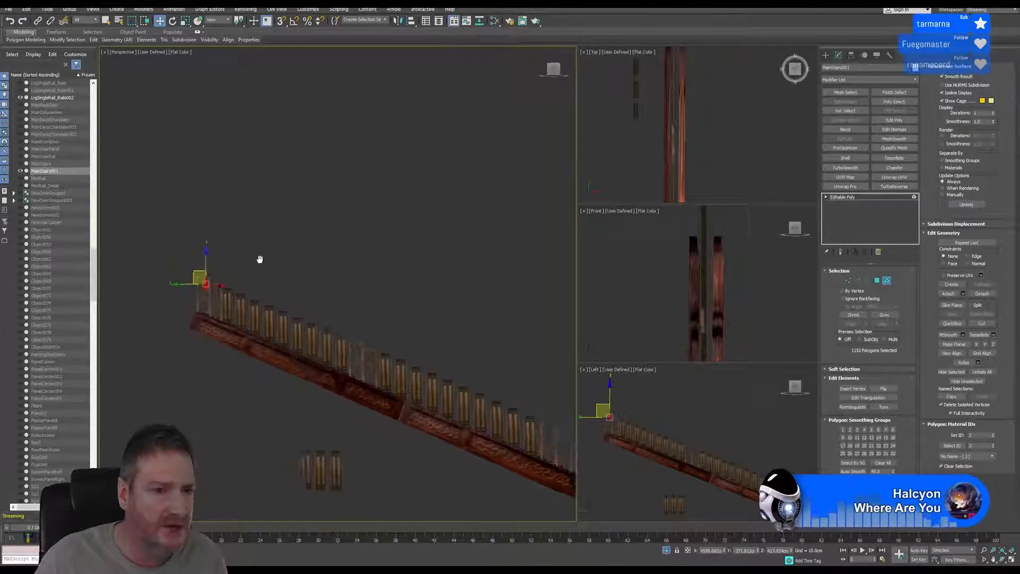
scroll(244, 239, "up", 5)
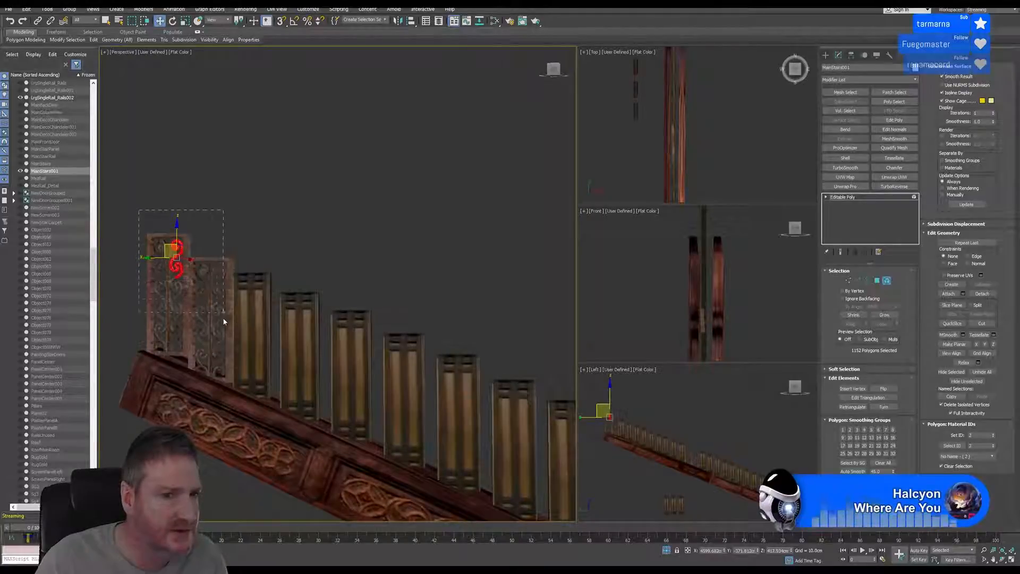
left_click_drag(218, 332, 219, 333)
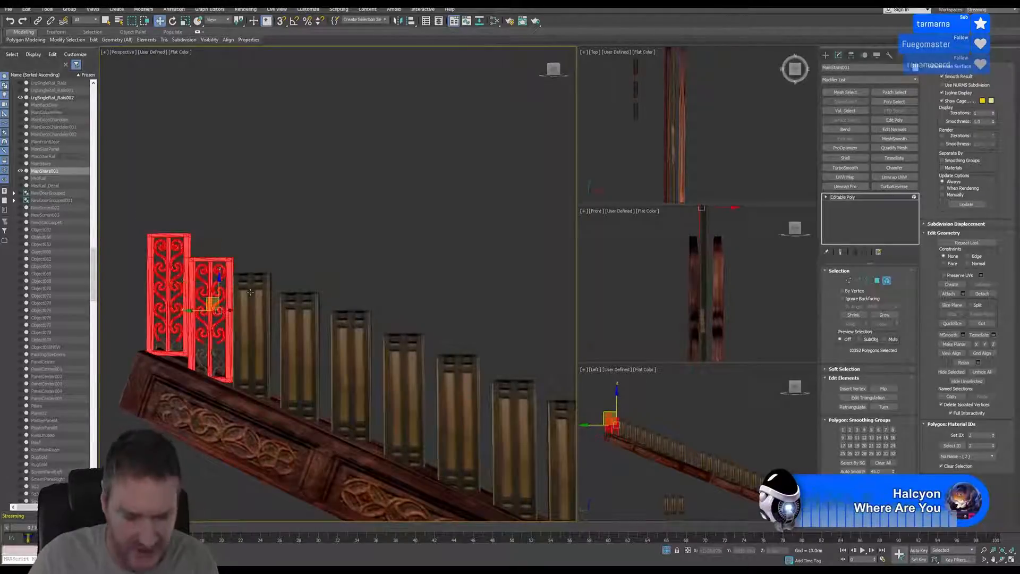
key("Delete")
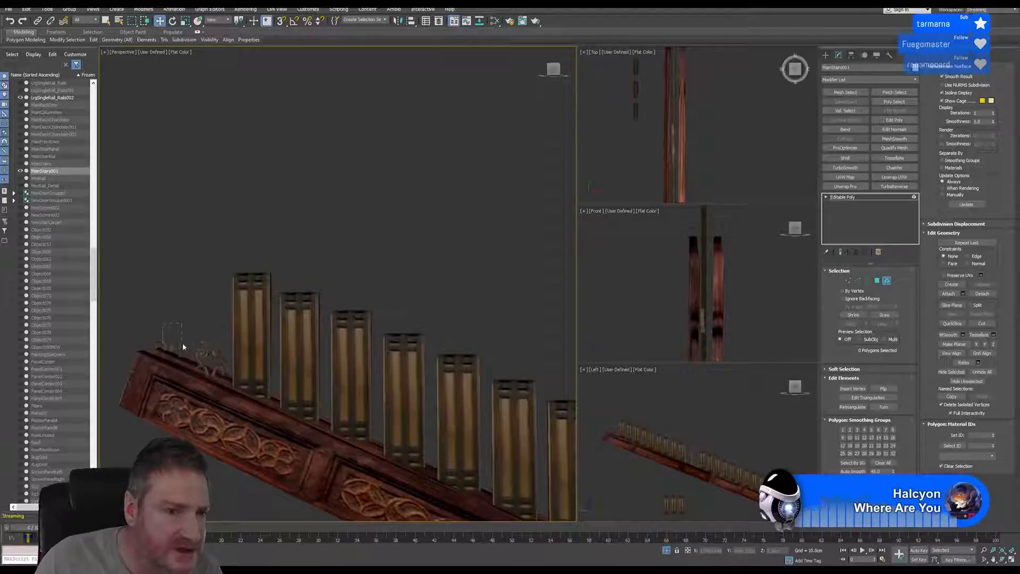
- Delete the leftover scroll pieces of the upper-end ornate panels along the rail
left_click_drag(184, 344, 220, 356)
key("Delete")
key("Delete")
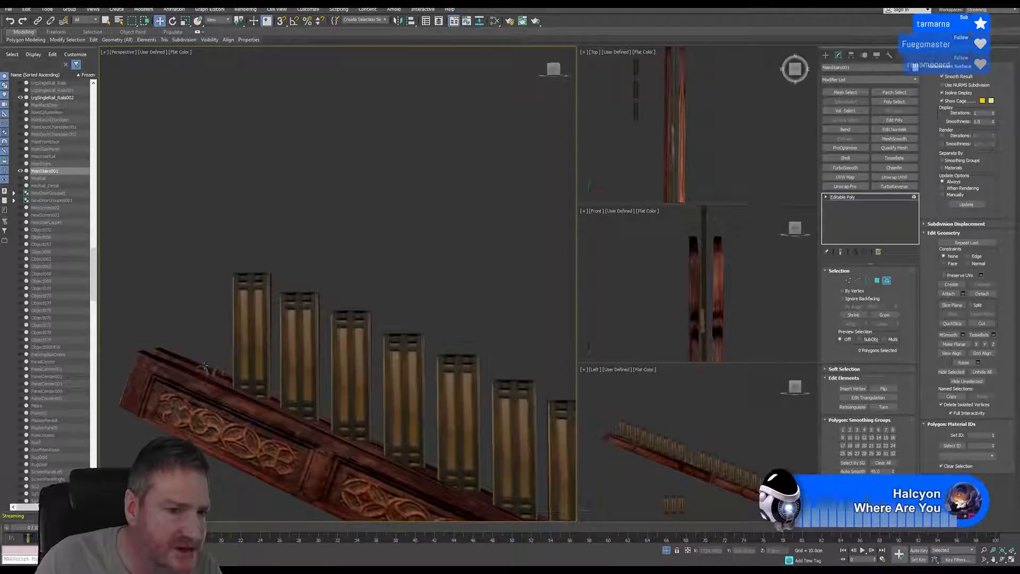
left_click(204, 366)
left_click(204, 368)
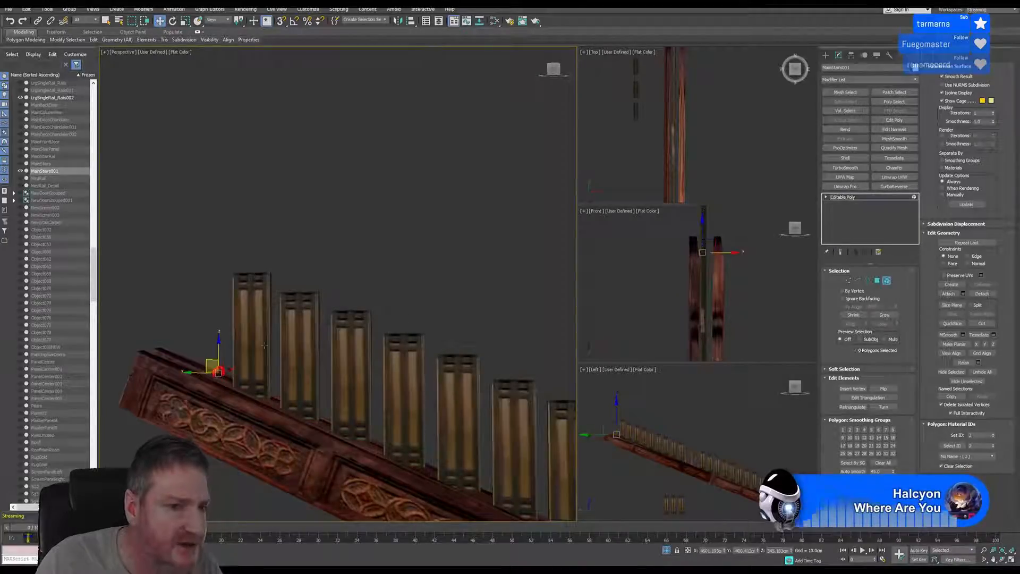
left_click(336, 291)
- Select the middle pair of ornate panels and delete their elements from the railing
middle_click_drag(337, 291, 289, 277)
scroll(357, 325, "down", 3)
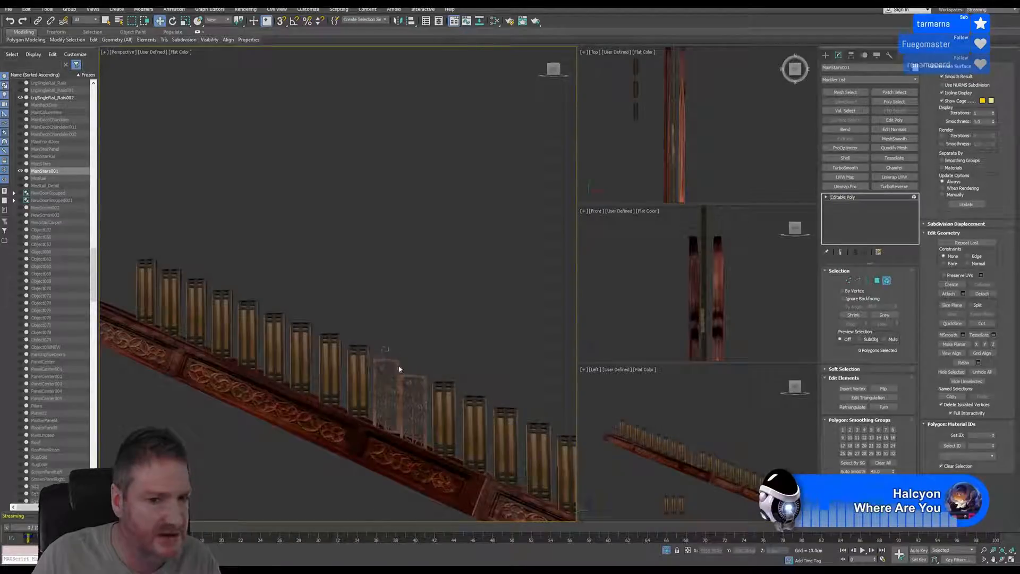
left_click_drag(421, 406, 422, 407)
key("Delete")
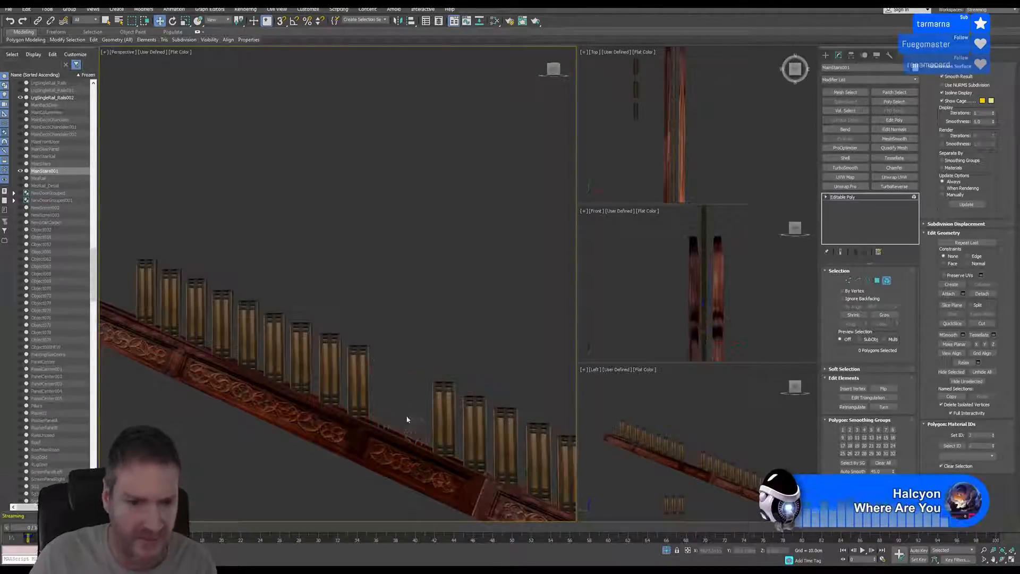
- Delete the tall scroll remnants of the middle pair's lower panel and both remnants of its upper panel
scroll(414, 427, "up", 3)
scroll(413, 427, "up", 4)
scroll(401, 415, "down", 4)
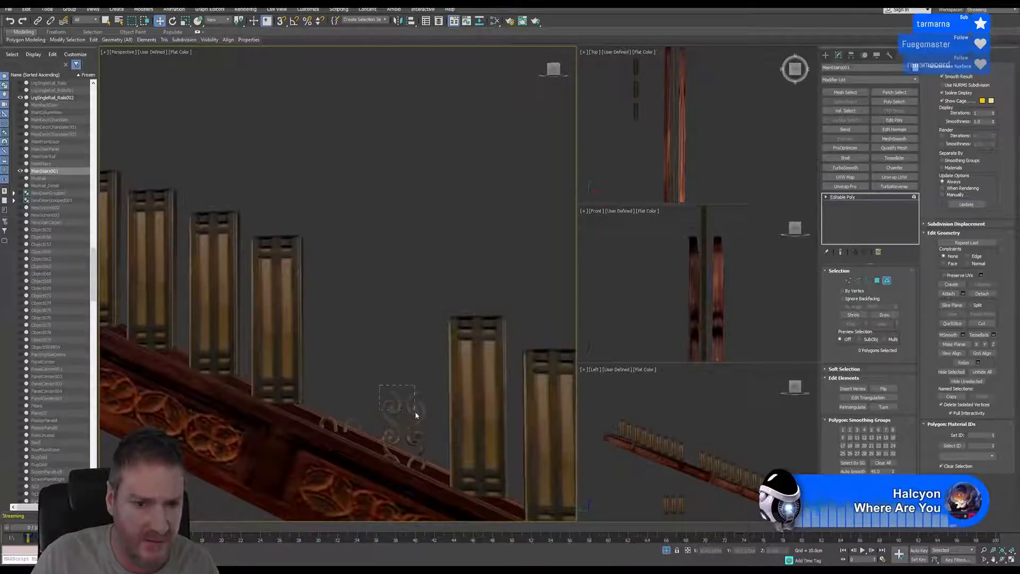
left_click_drag(419, 425, 420, 426)
key("Delete")
left_click(350, 421)
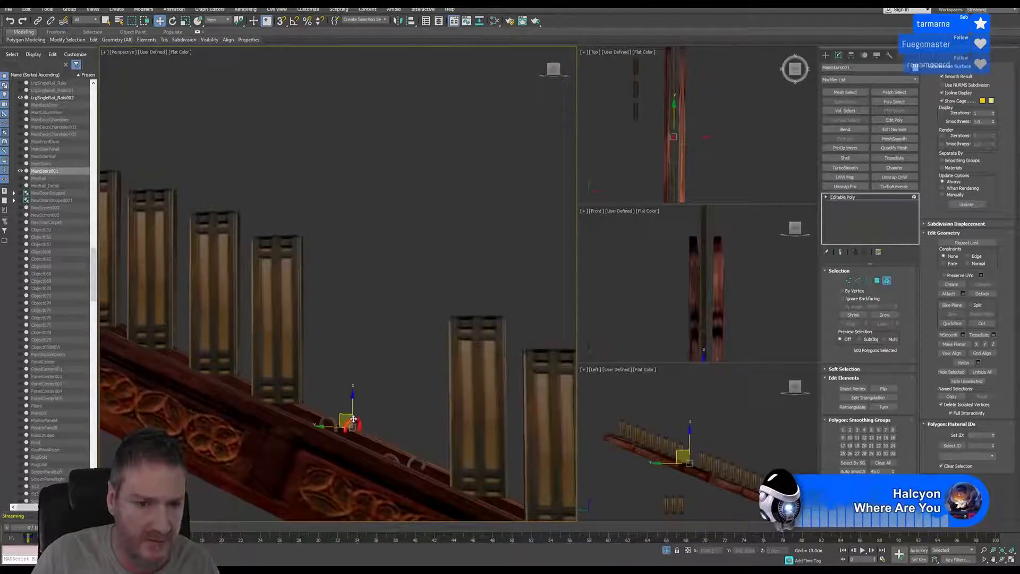
key("Delete")
left_click(330, 420)
key("Delete")
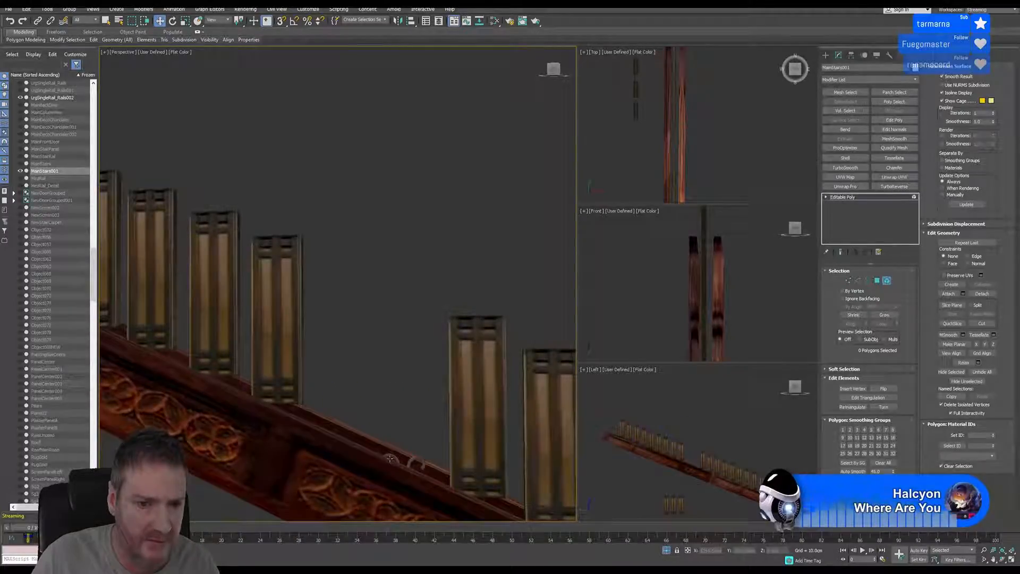
- Delete the last two scroll fragments at the base of the middle gap, keeping the rail itself
left_click(391, 456)
left_click(399, 460)
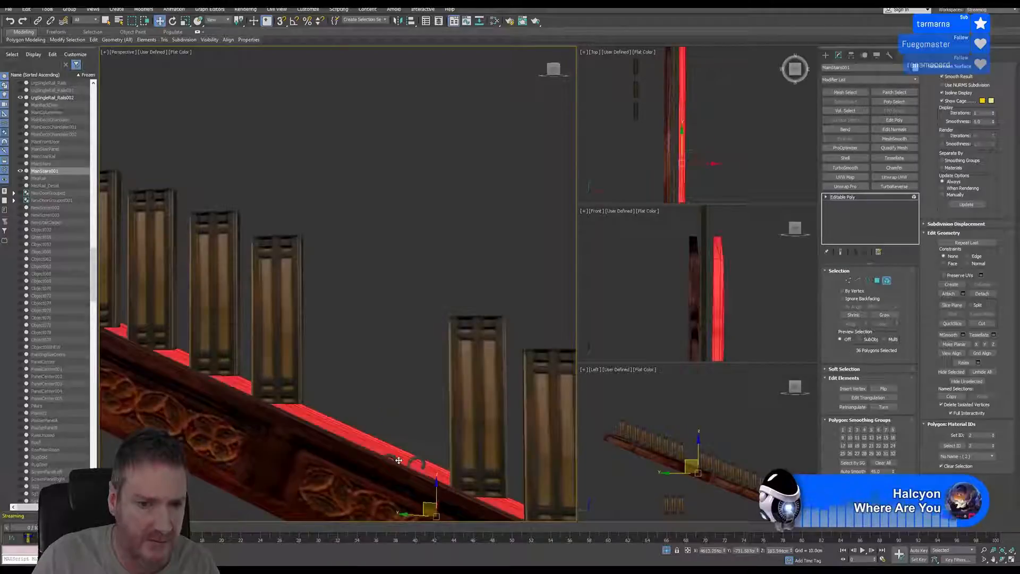
left_click(392, 456)
key("Delete")
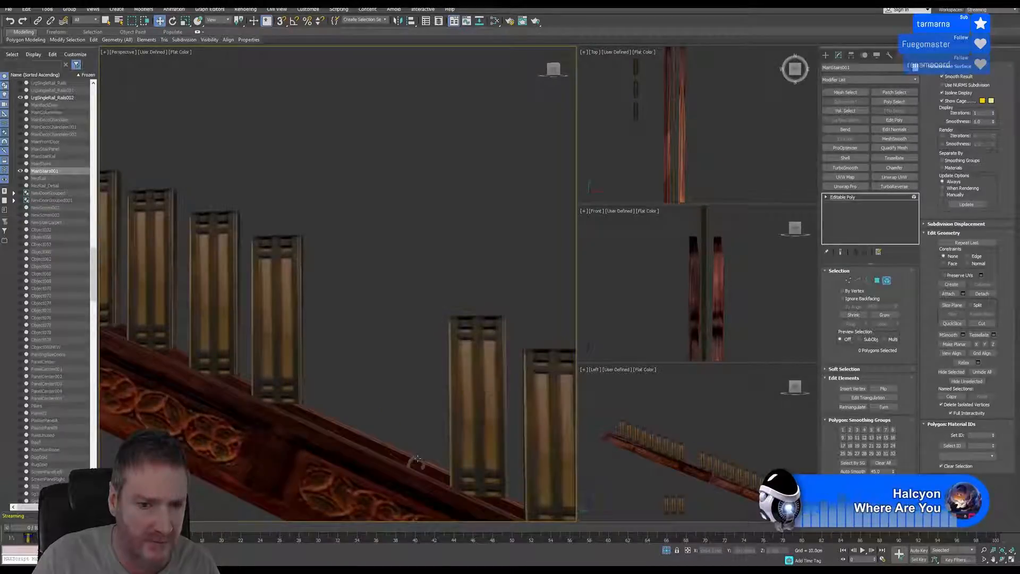
left_click(417, 459)
key("Delete")
- Select the ornate panel pair at the railing's lower end and delete its elements
scroll(410, 394, "down", 6)
middle_click_drag(467, 402, 371, 345)
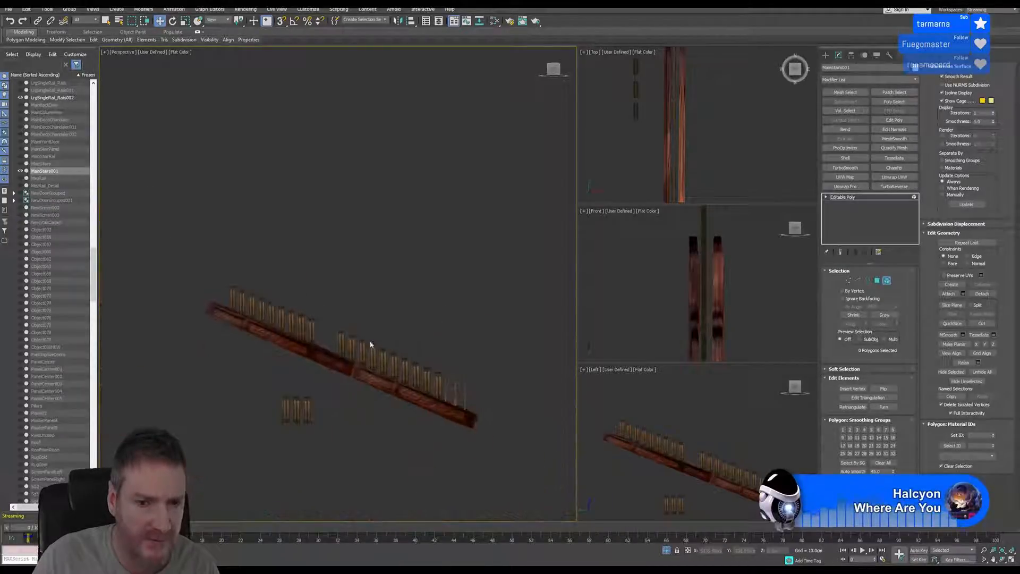
scroll(478, 394, "up", 4)
left_click_drag(342, 324, 425, 411)
key("Delete")
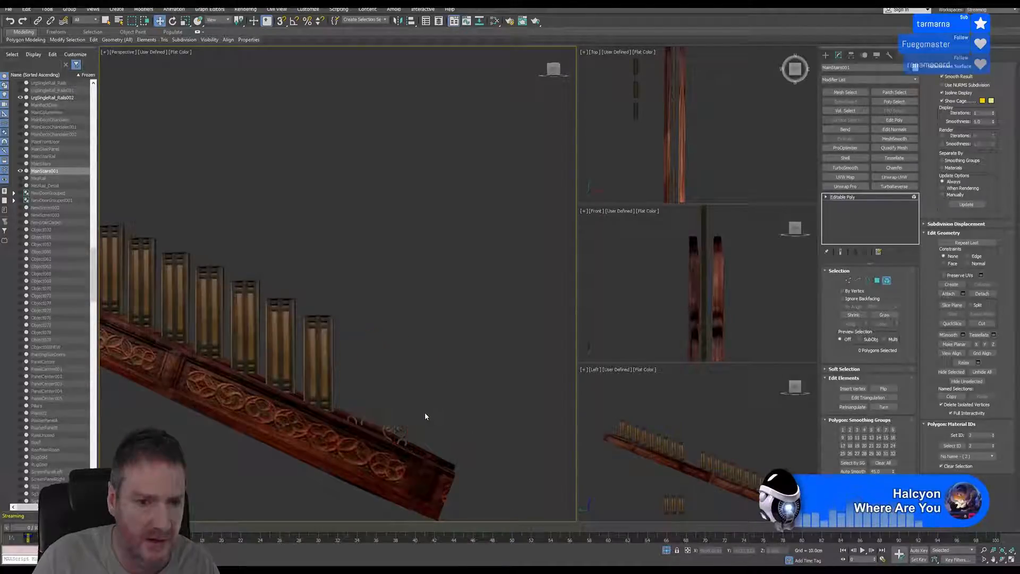
- Delete the leftover scroll elements of the lowest ornate panel
scroll(399, 425, "up", 4)
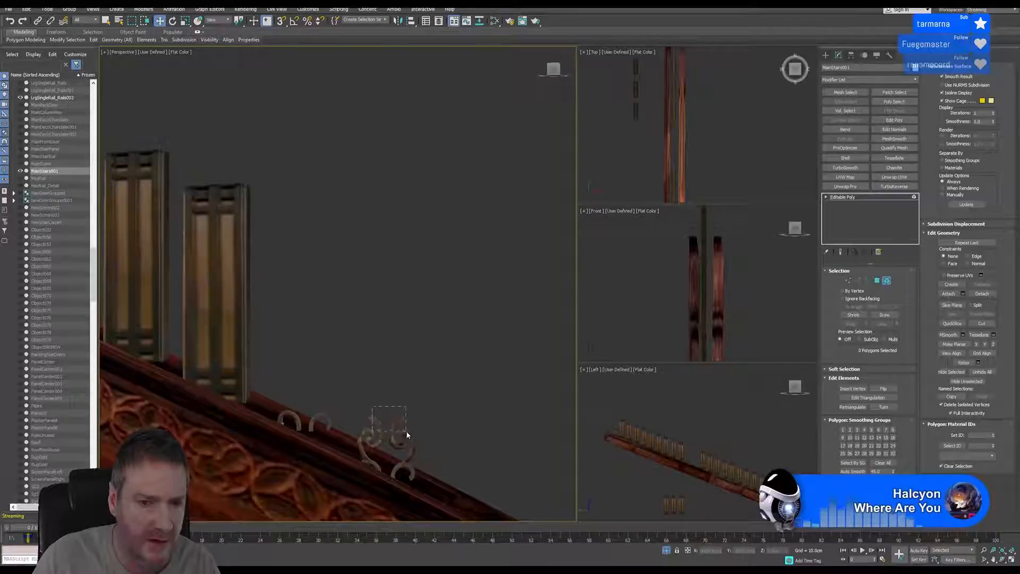
left_click_drag(407, 435, 408, 436)
key("Delete")
left_click(401, 466)
key("Delete")
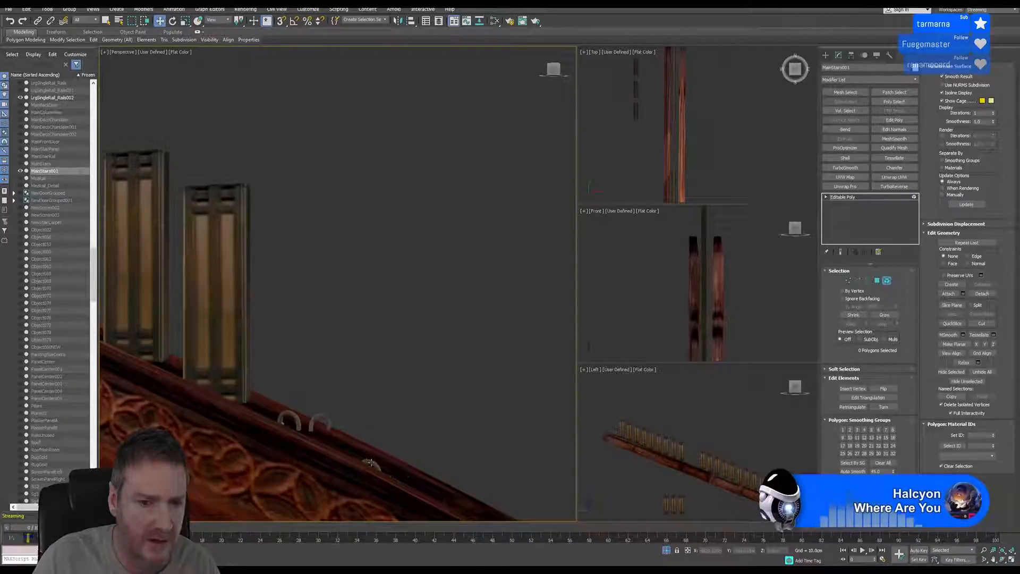
left_click(372, 466)
key("Delete")
- Delete the two remaining scroll fragments beside the last plain panel at the lower end
left_click(321, 414)
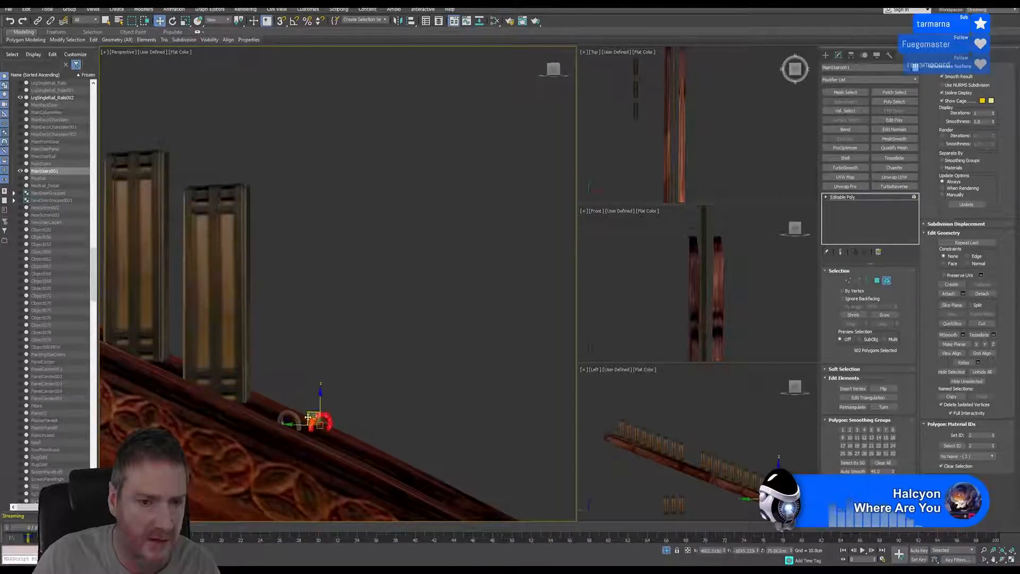
key("Delete")
left_click(287, 411)
key("Delete")
- Activate the Select Object tool and leave element-level editing of MainStairs001
scroll(328, 392, "down", 8)
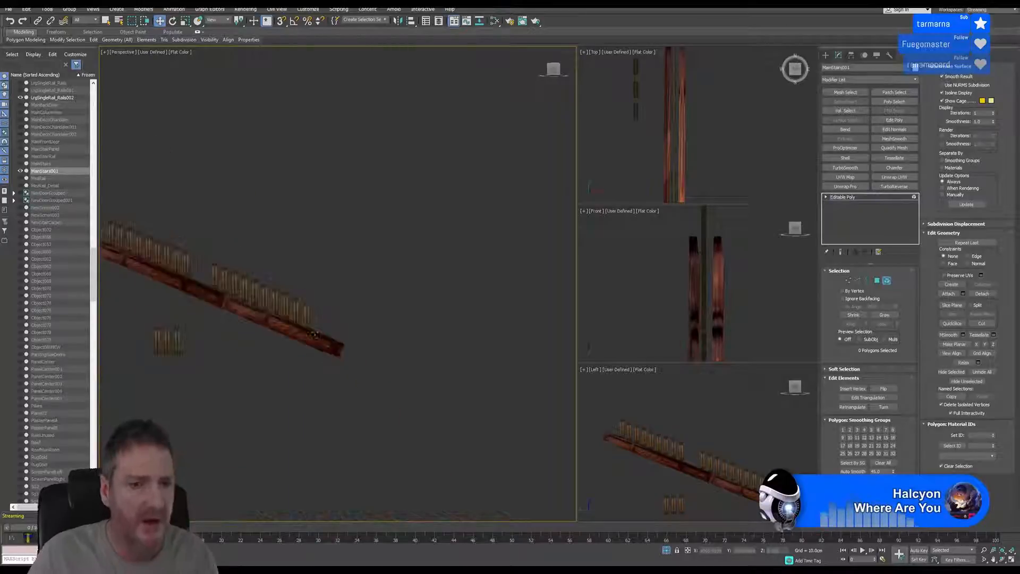
middle_click_drag(291, 338, 352, 413)
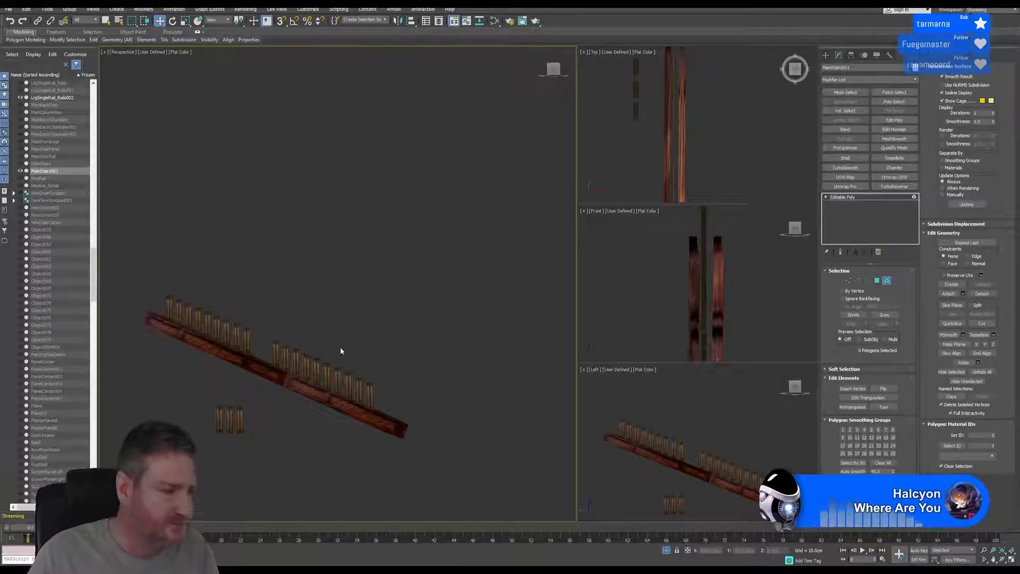
left_click(106, 21)
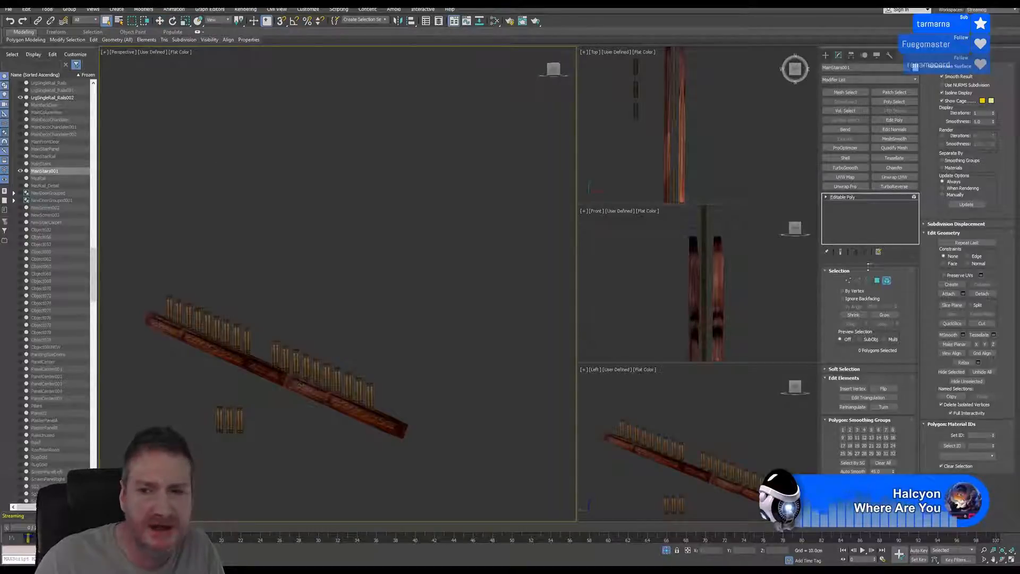
left_click(888, 281)
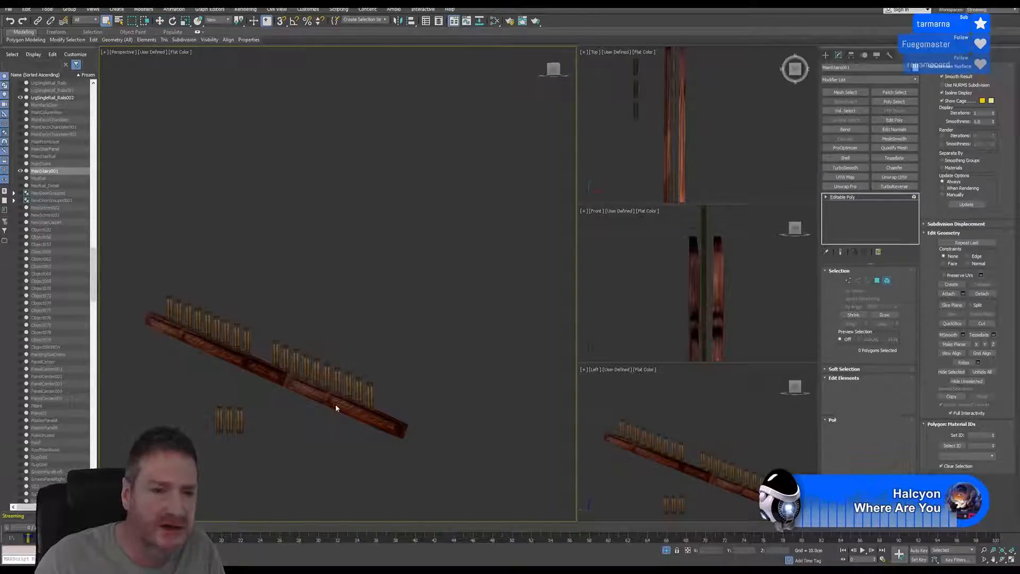
- End the isolation of MainStairs001 so the whole staircase scene is displayed again
left_click(27, 9)
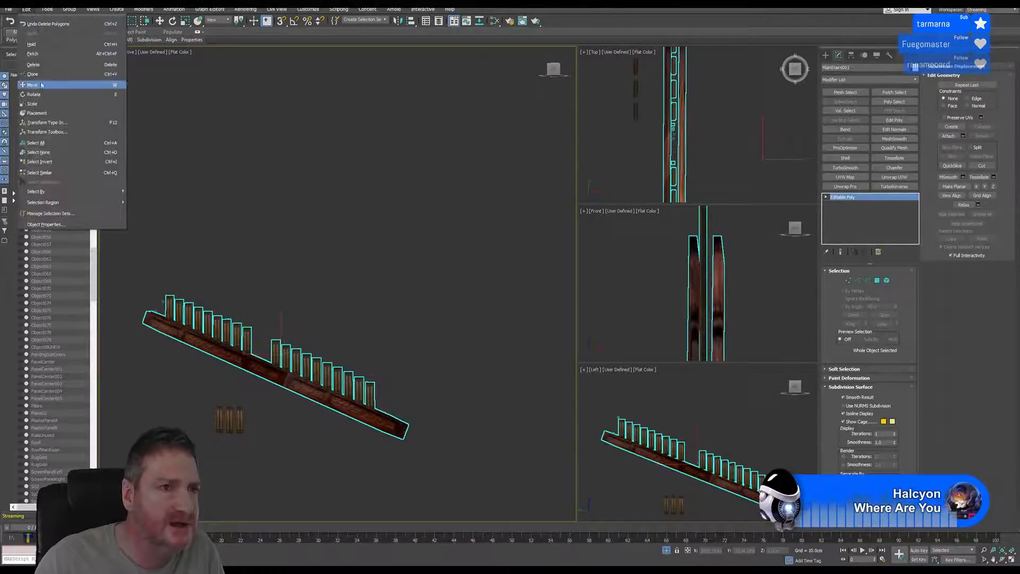
mouse_move(47, 9)
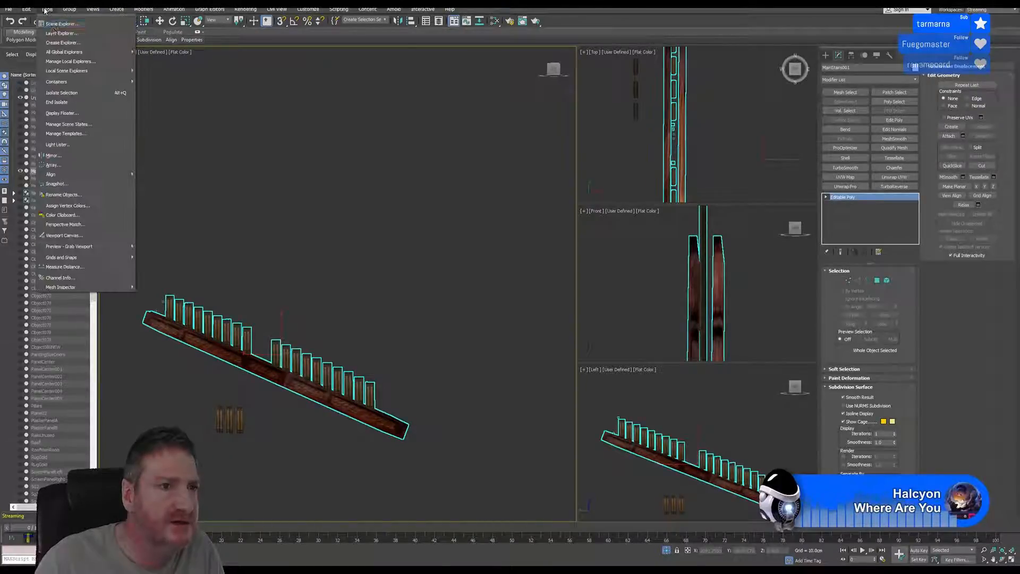
left_click(71, 101)
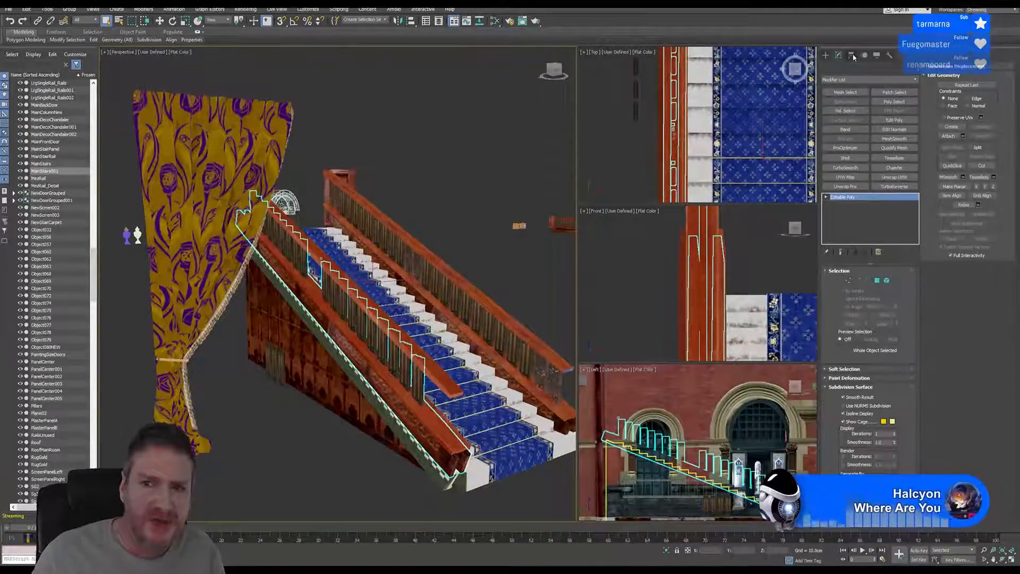
- Check where the pivot of MainStairs001 sits by temporarily enabling Affect Pivot Only
left_click(851, 55)
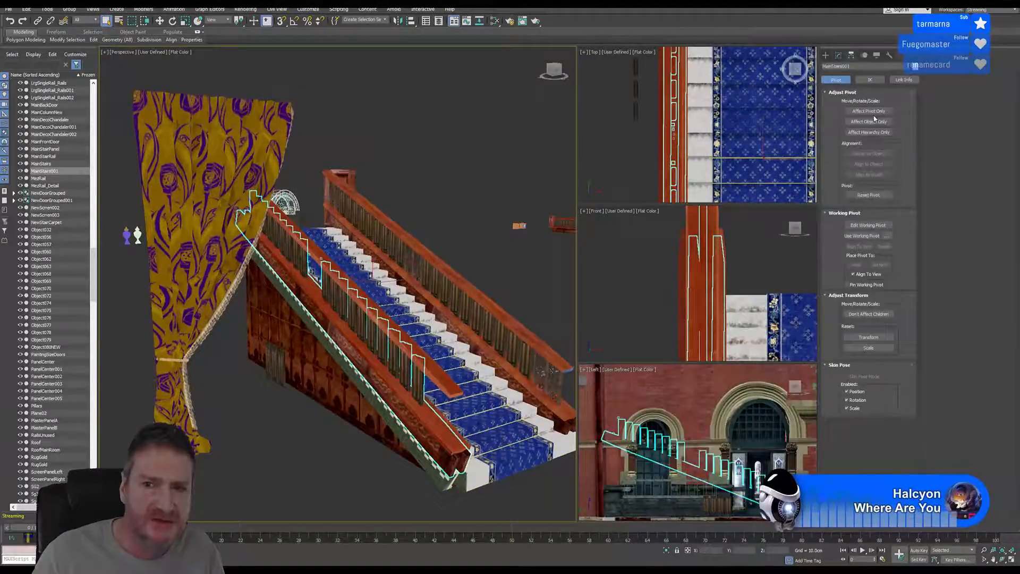
left_click(872, 112)
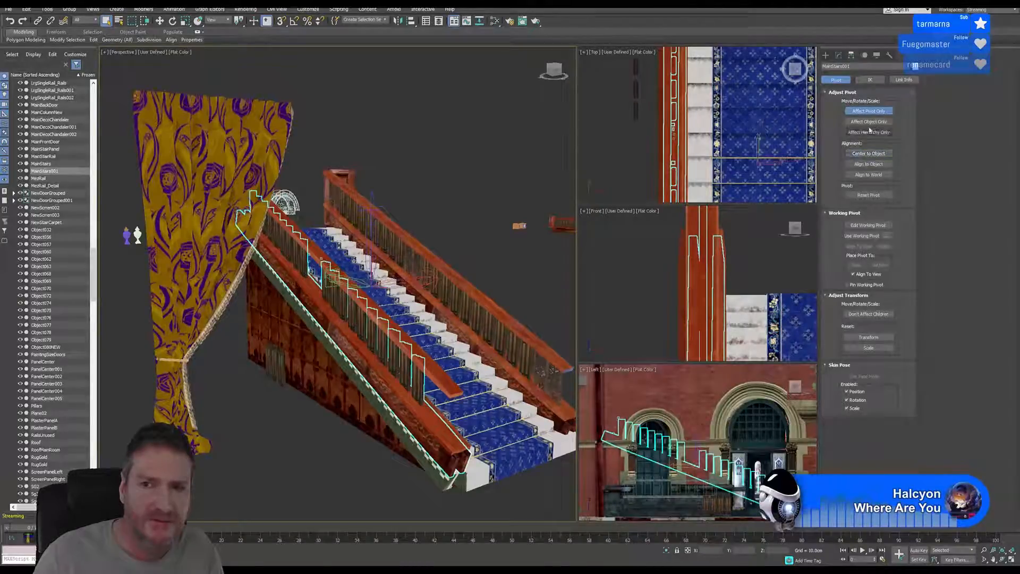
left_click(869, 110)
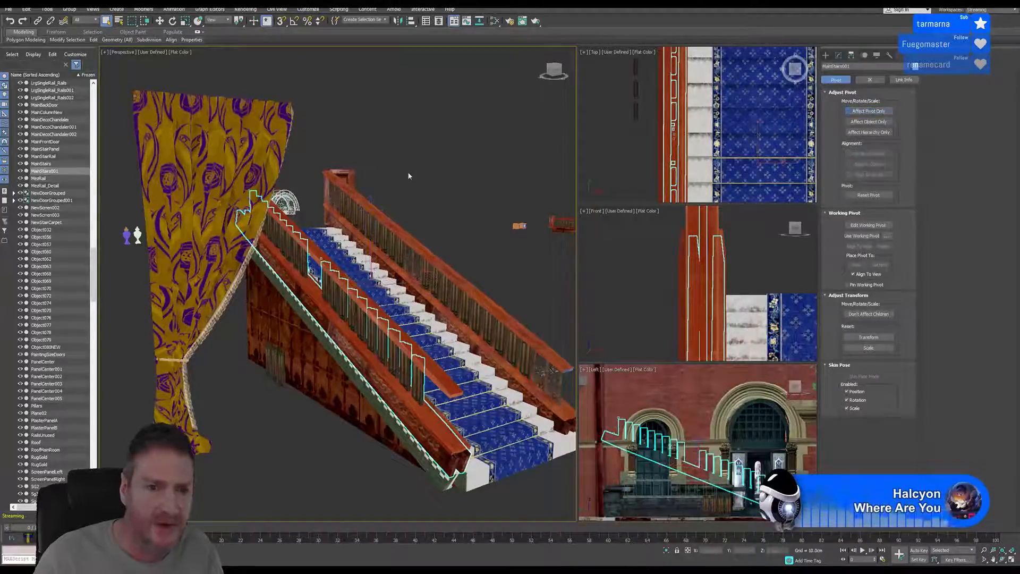
middle_click_drag(396, 169, 416, 170)
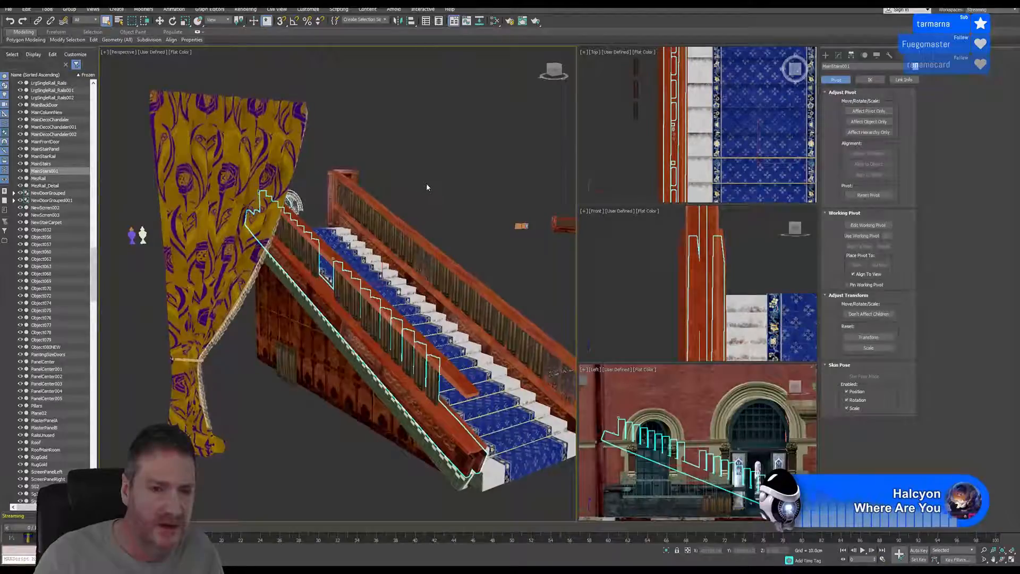
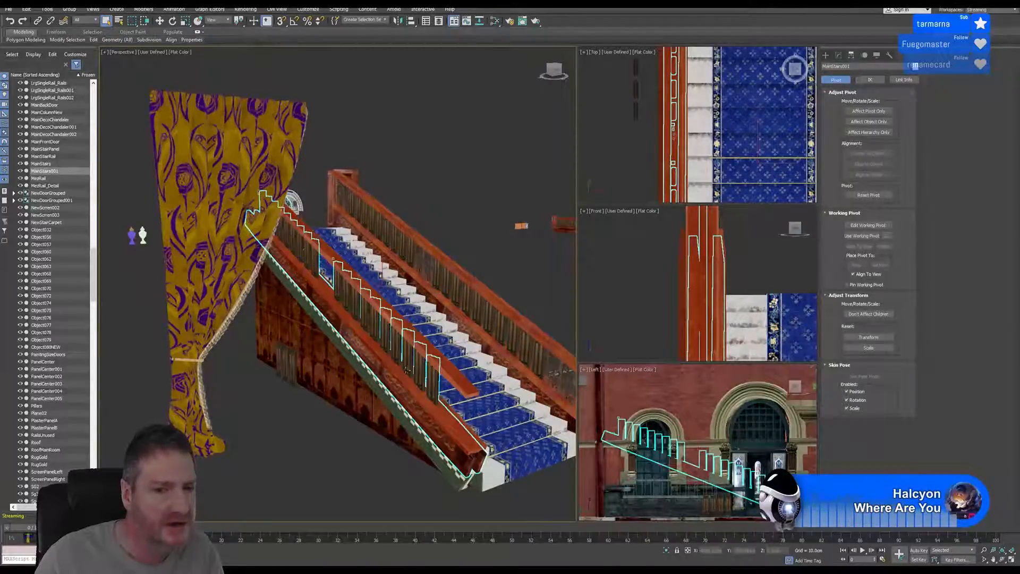
- Select MainStairRail and collapse its whole modifier stack, including Unwrap UVW, to an Editable Poly
left_click(400, 373)
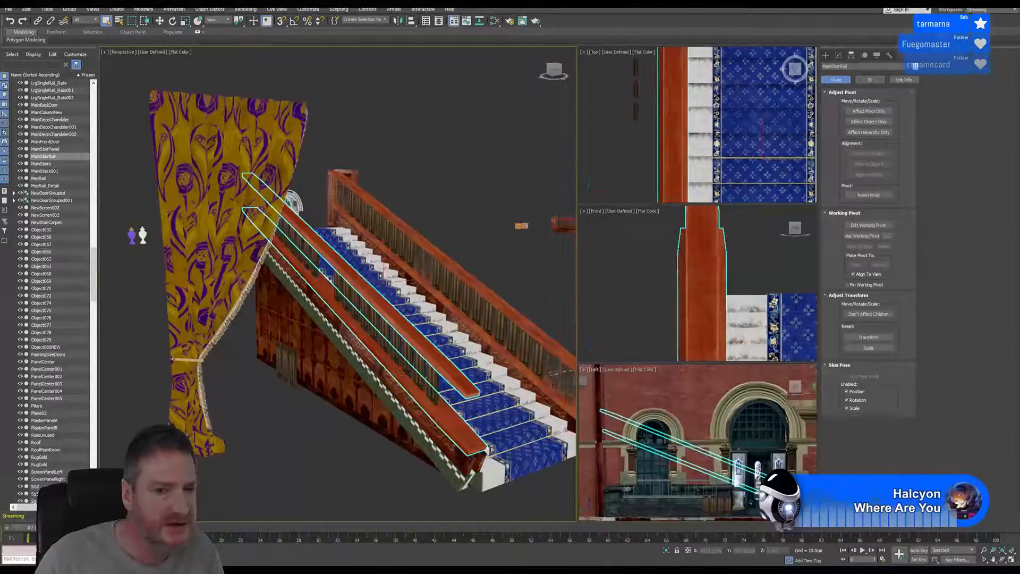
left_click(838, 55)
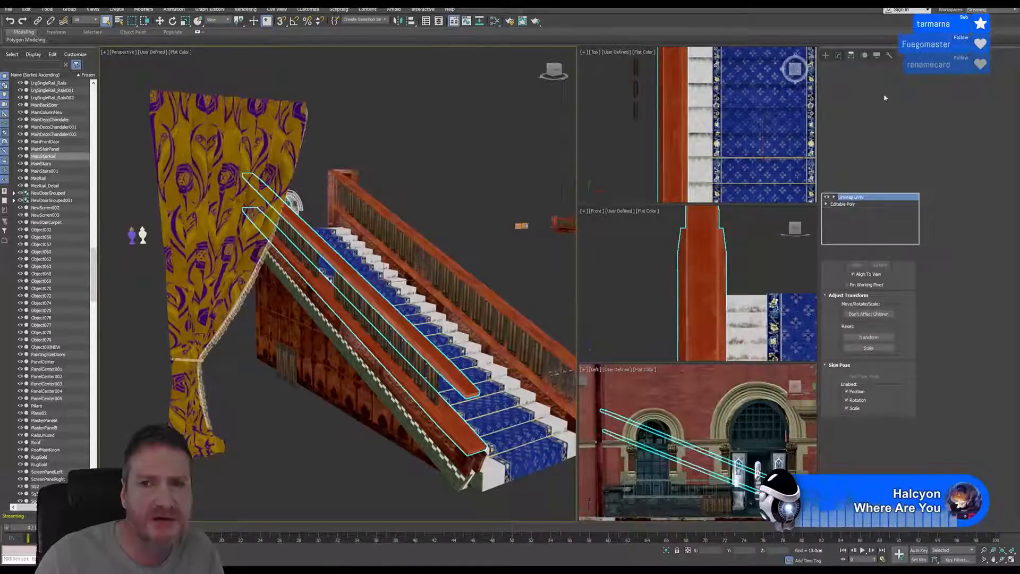
right_click(872, 199)
left_click(896, 277)
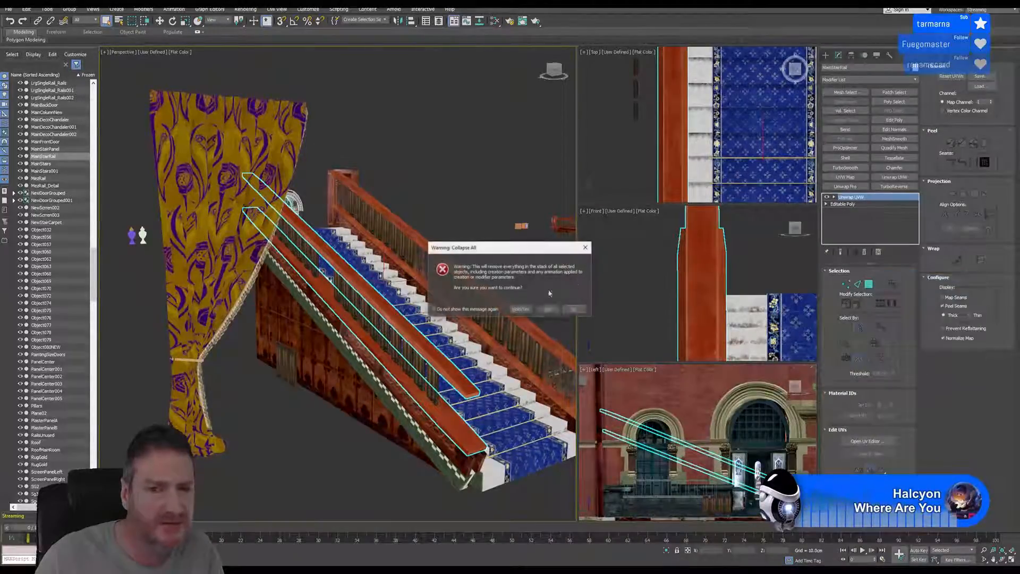
left_click(547, 309)
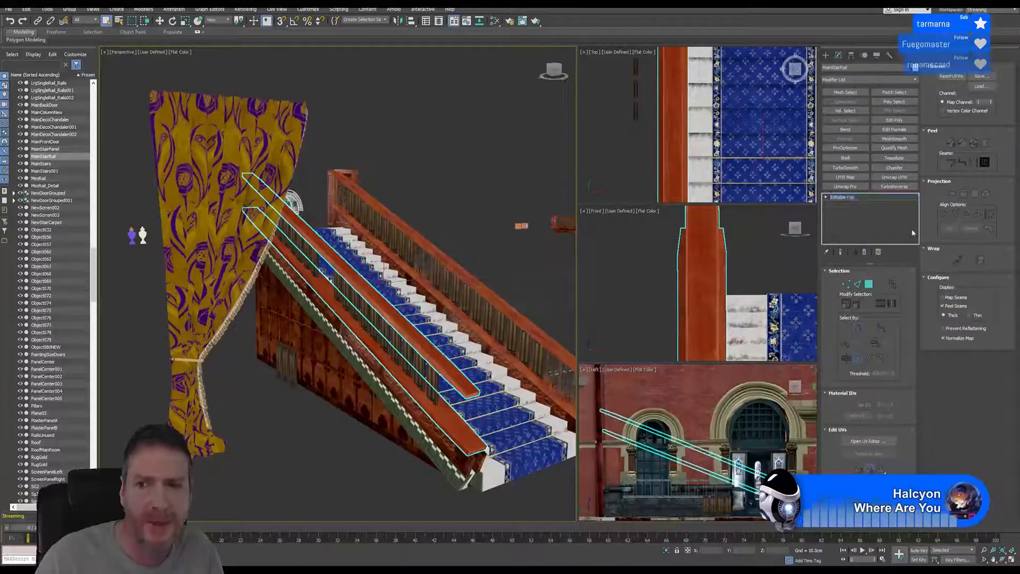
- Attach MainStairs001 to MainStairRail with the Match Material IDs to Material option
left_click(949, 135)
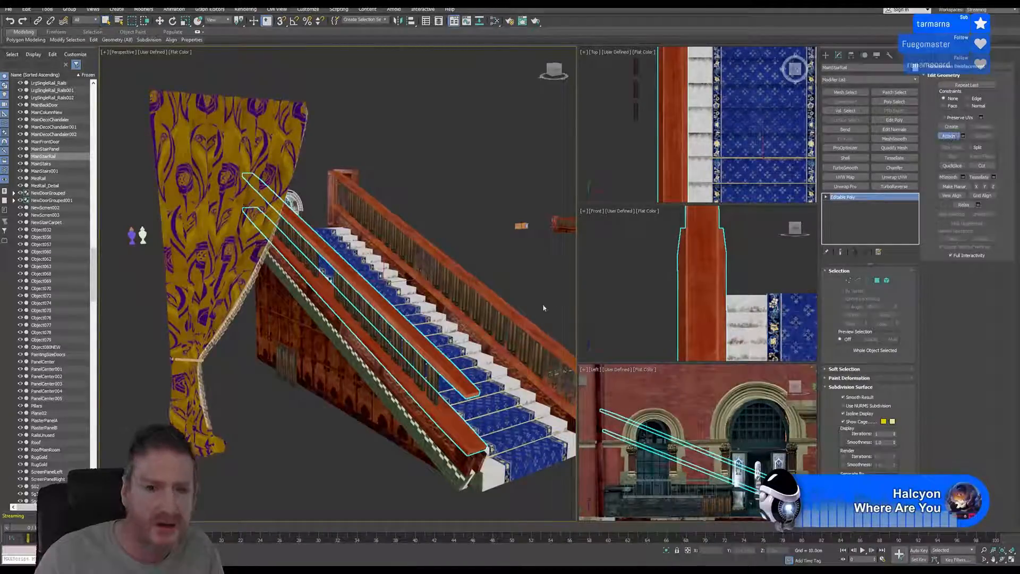
left_click(433, 378)
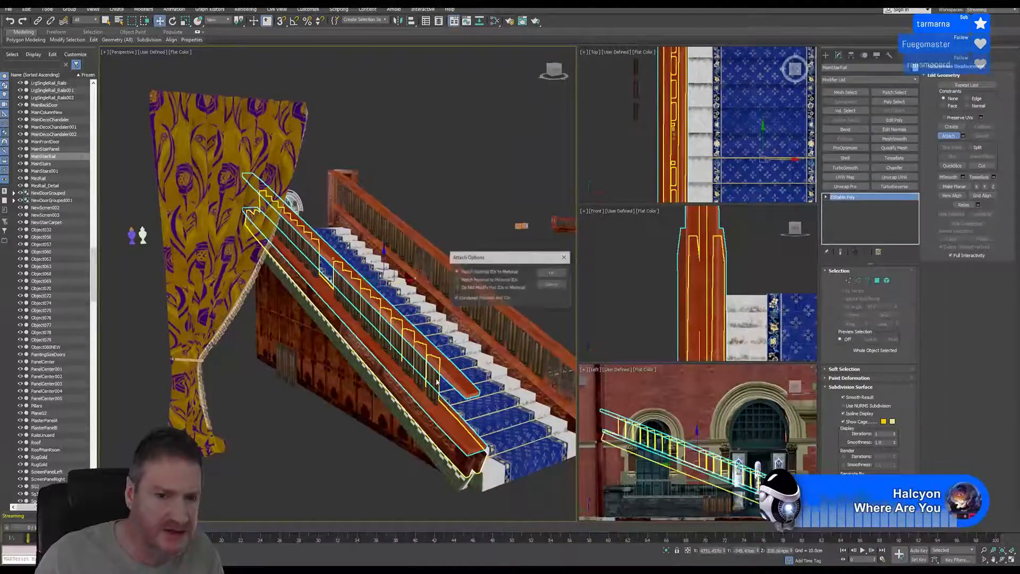
left_click(552, 273)
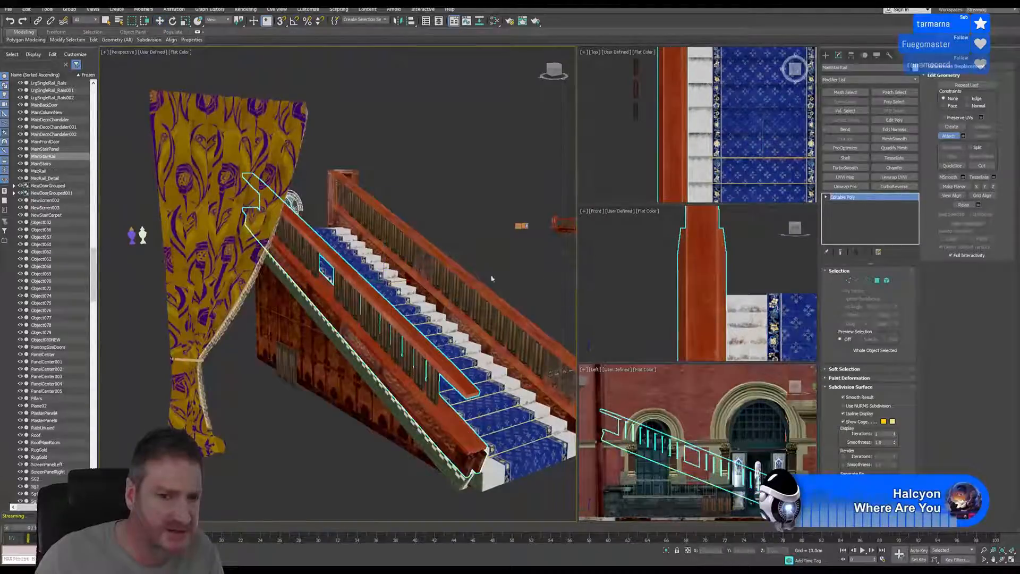
key("w")
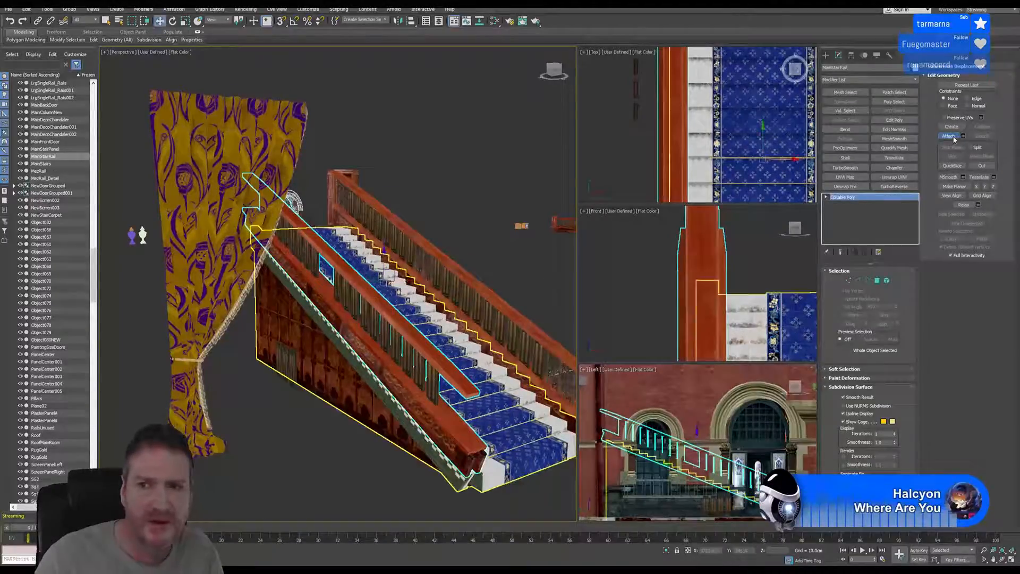
- Export only the selected railing as an FBX file named MainStairRail into the MainStairs folder
left_click(850, 68)
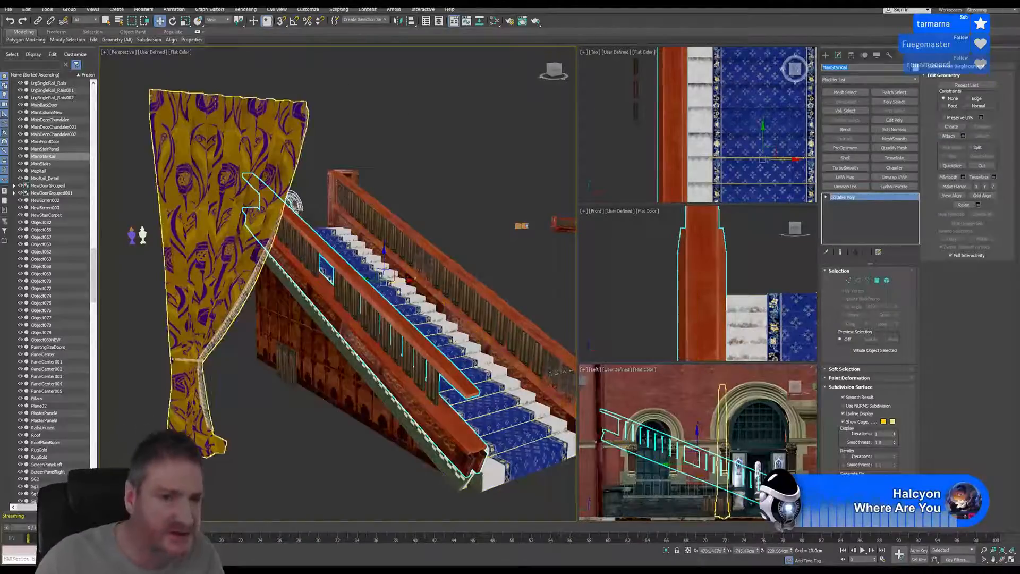
left_click(7, 9)
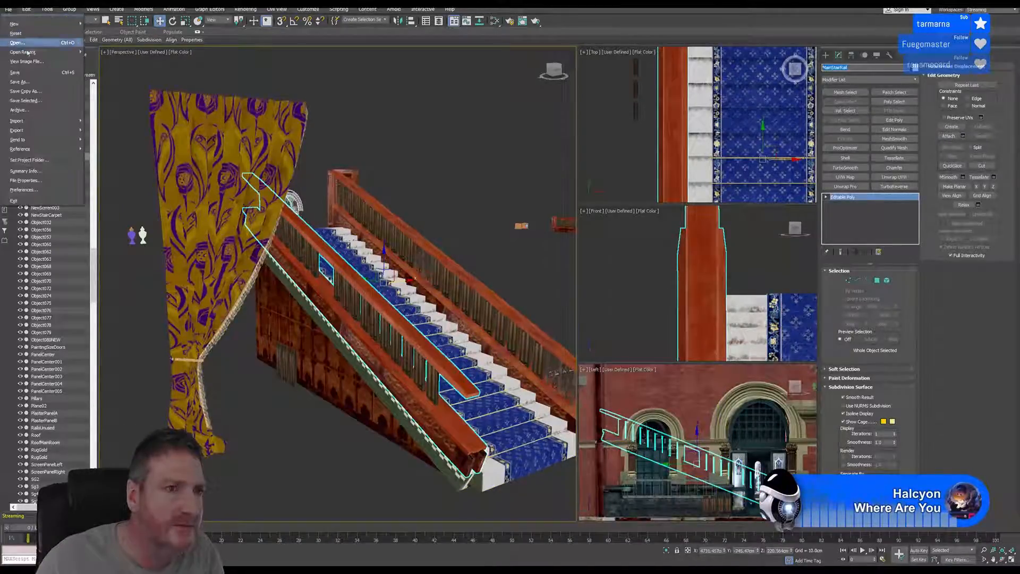
mouse_move(27, 131)
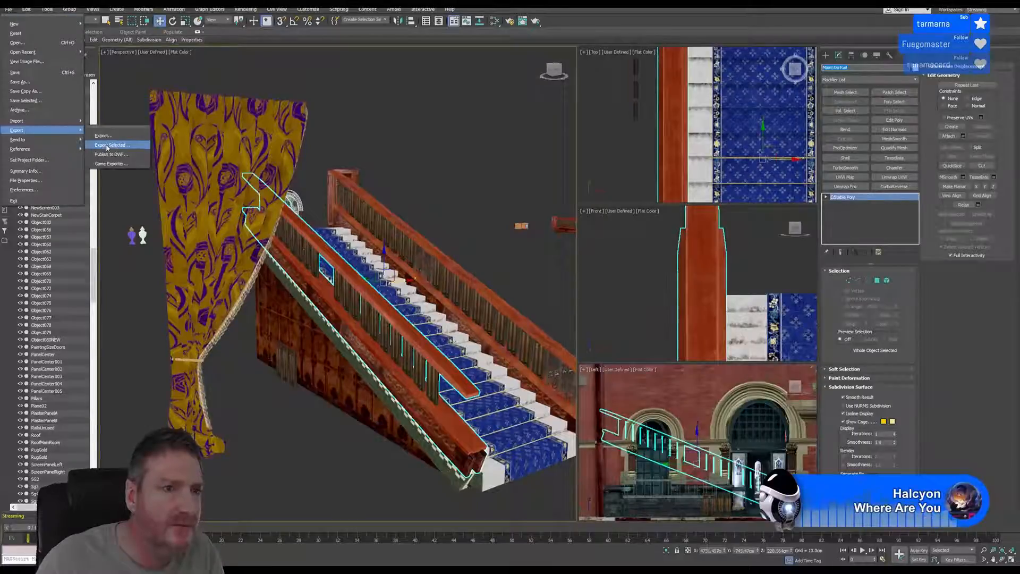
left_click(108, 145)
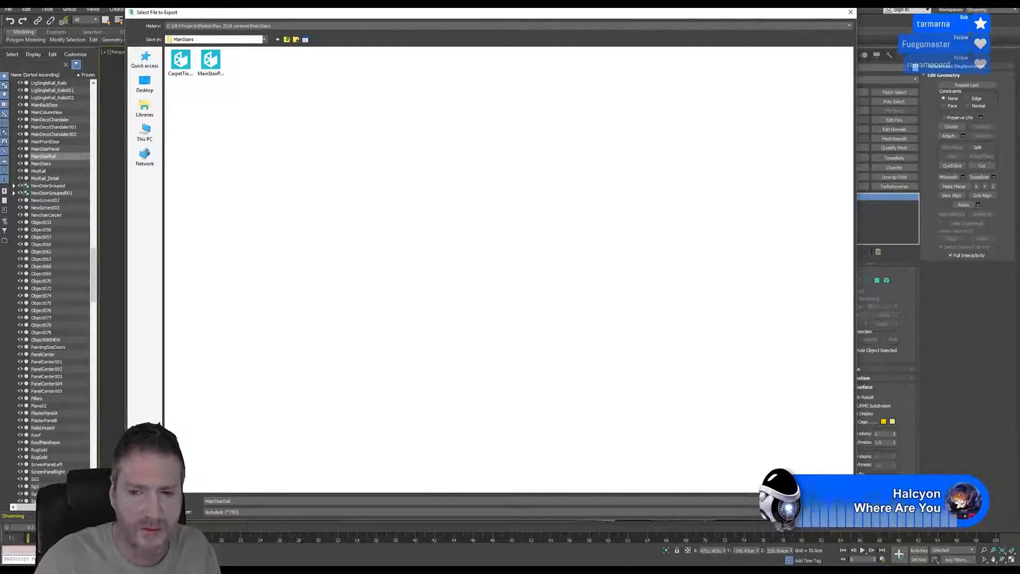
key("Return")
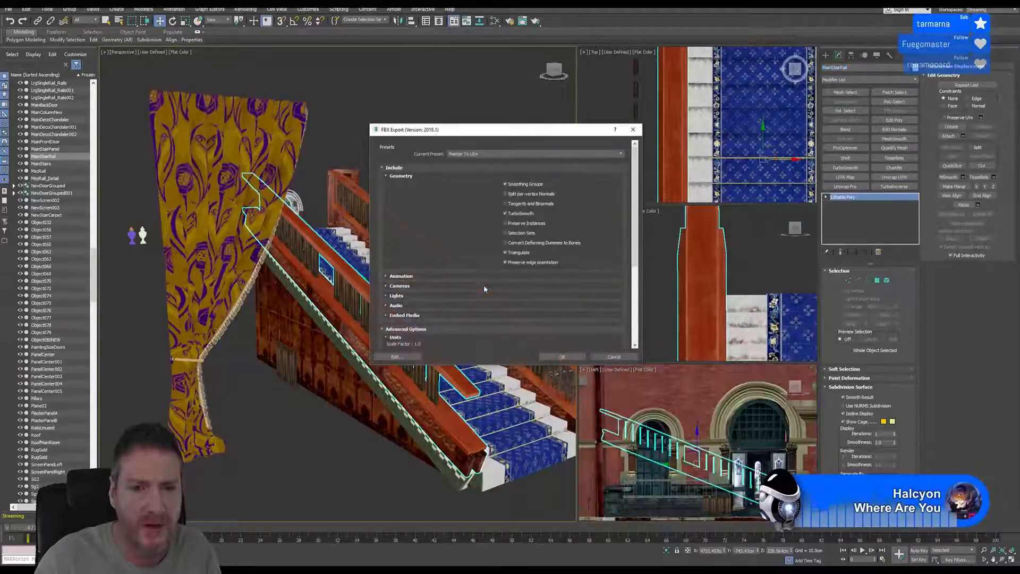
left_click(555, 357)
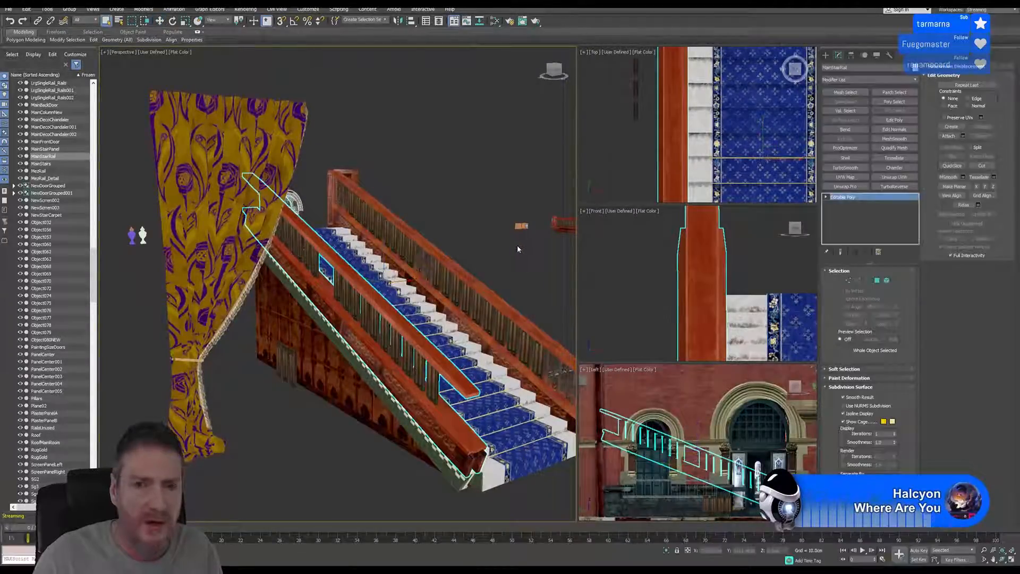
- Switch to Unreal Editor and import MainStairRail.FBX from Max 2018 versions > MainStairs into the Building folder
key("super+d")
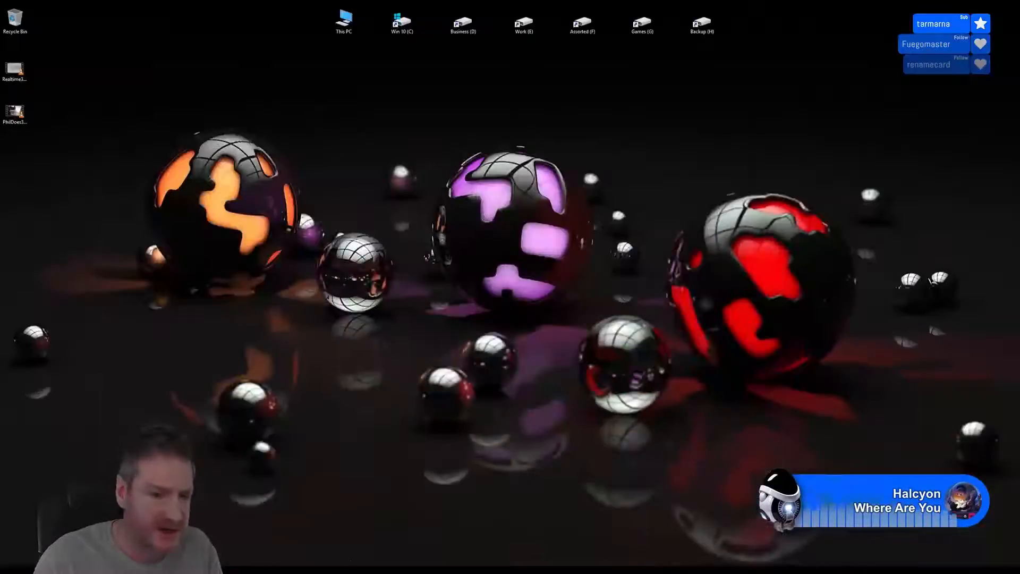
left_click(399, 570)
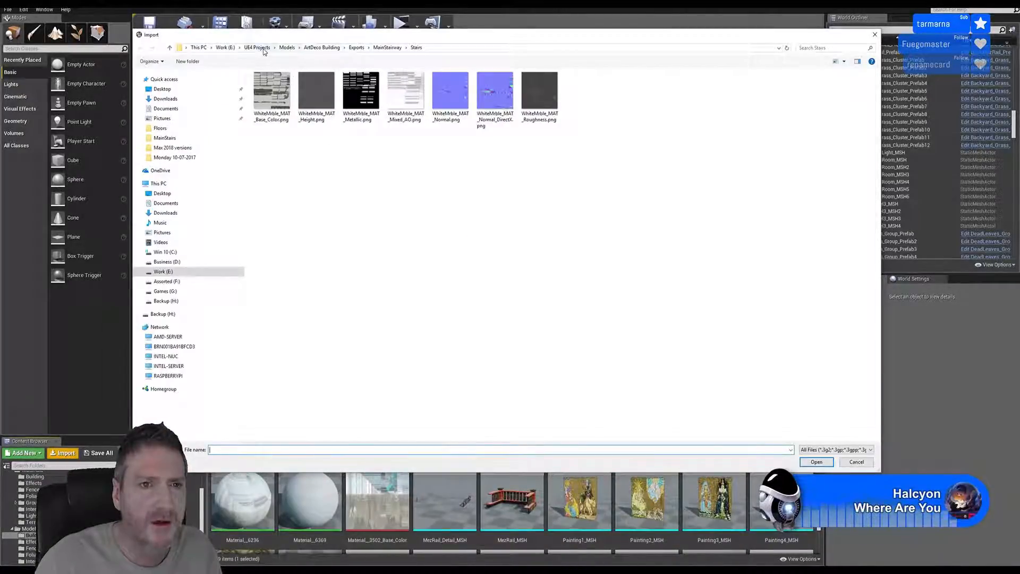
left_click(287, 48)
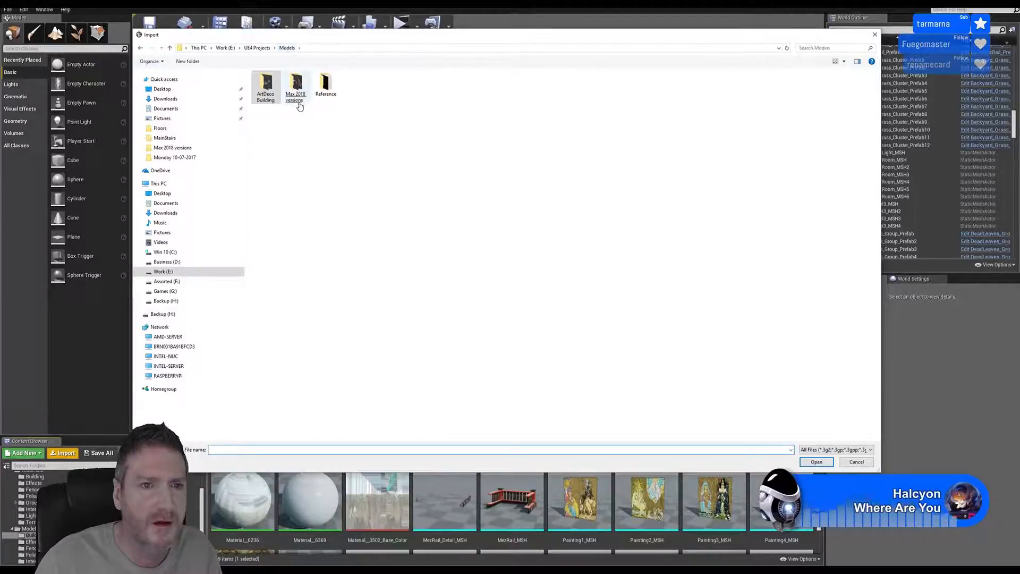
double_click(298, 96)
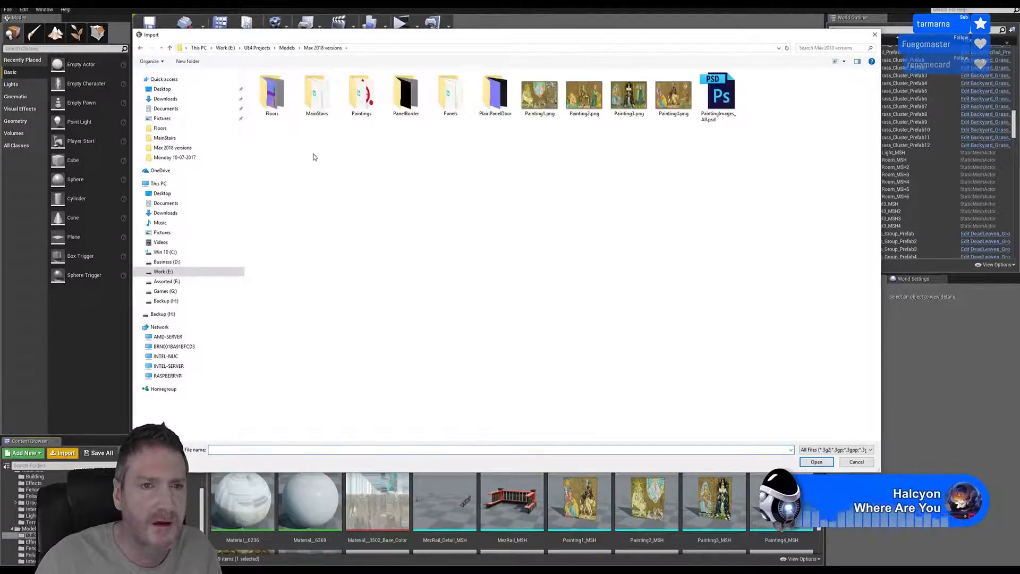
double_click(315, 100)
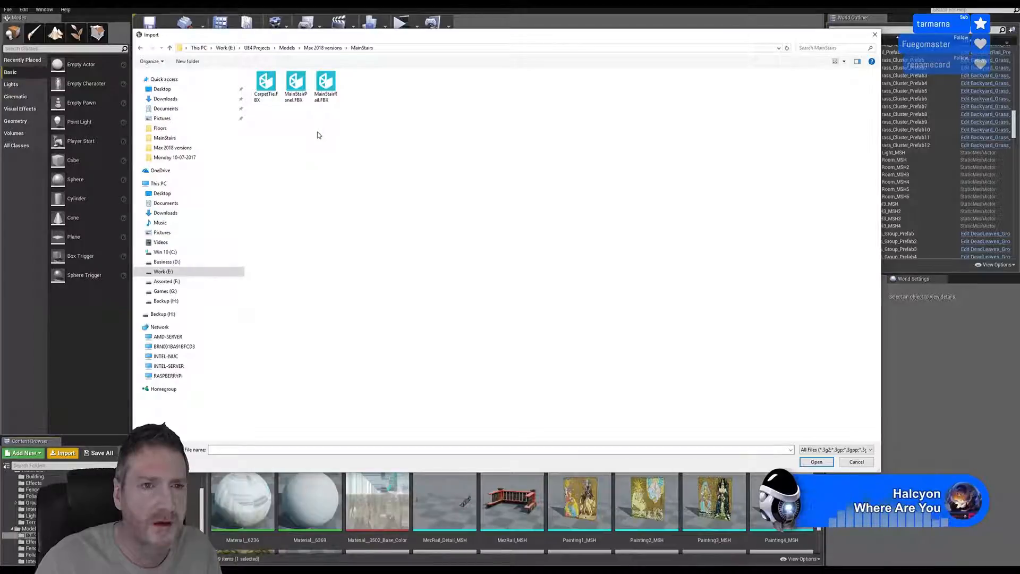
double_click(325, 83)
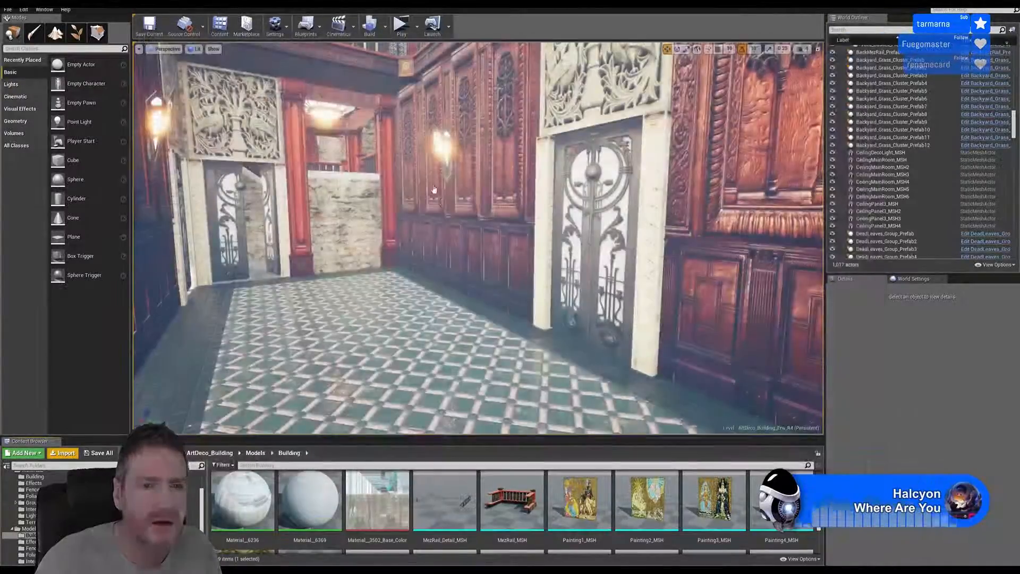
left_click(553, 422)
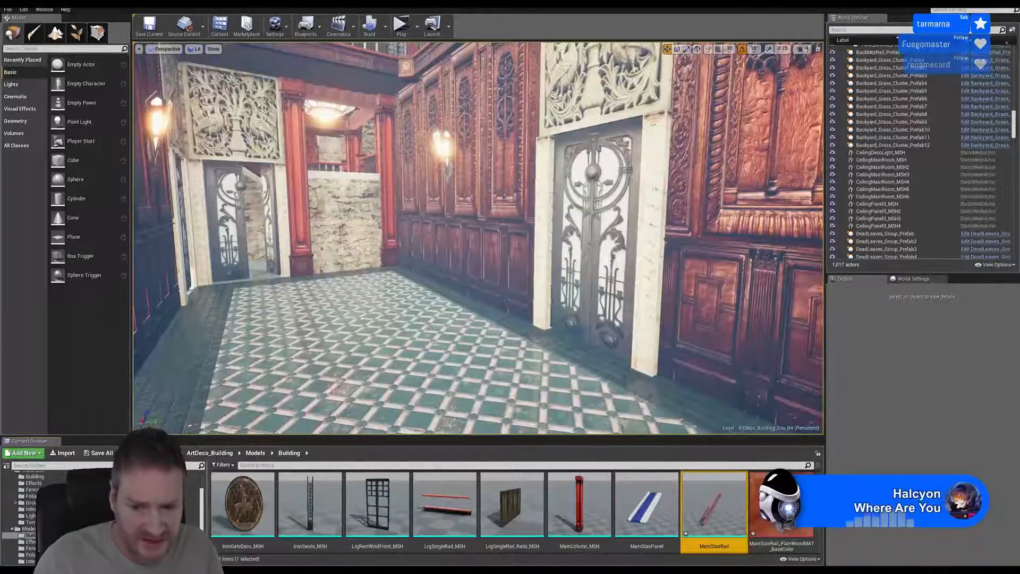
- Look through the Building models folder for the existing stair and railing assets
scroll(488, 511, "down", 5)
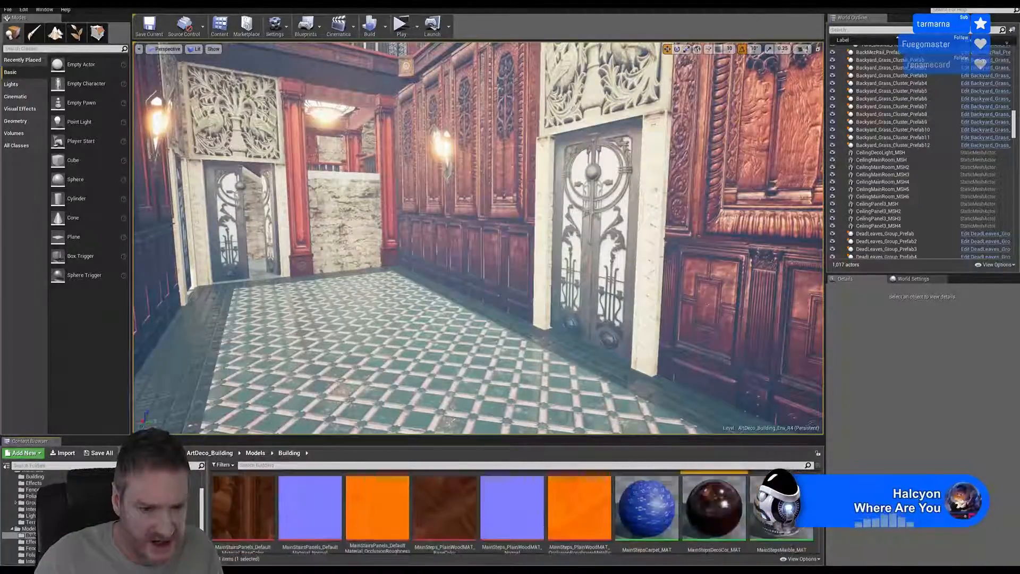
scroll(487, 511, "down", 3)
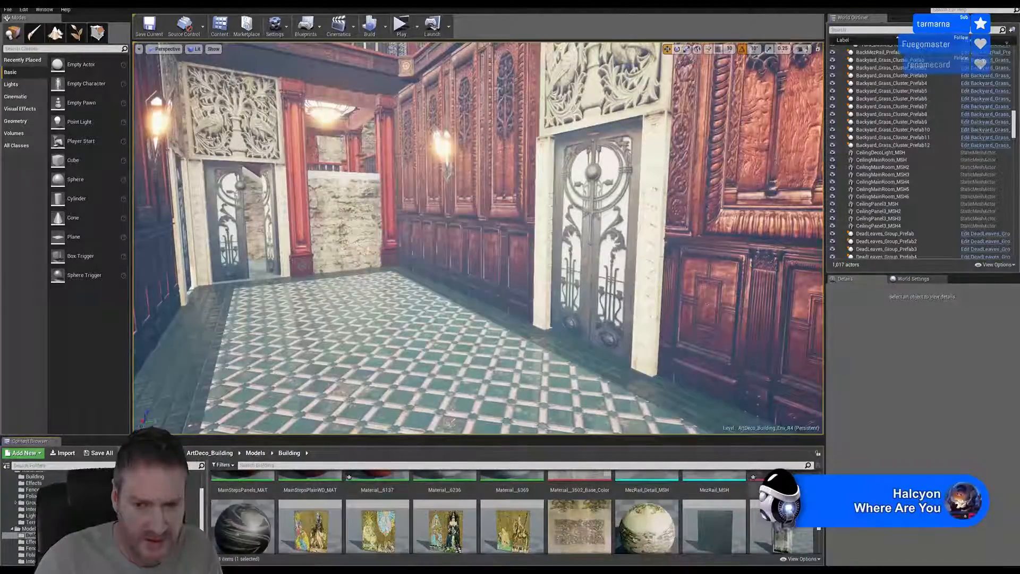
scroll(675, 507, "up", 1)
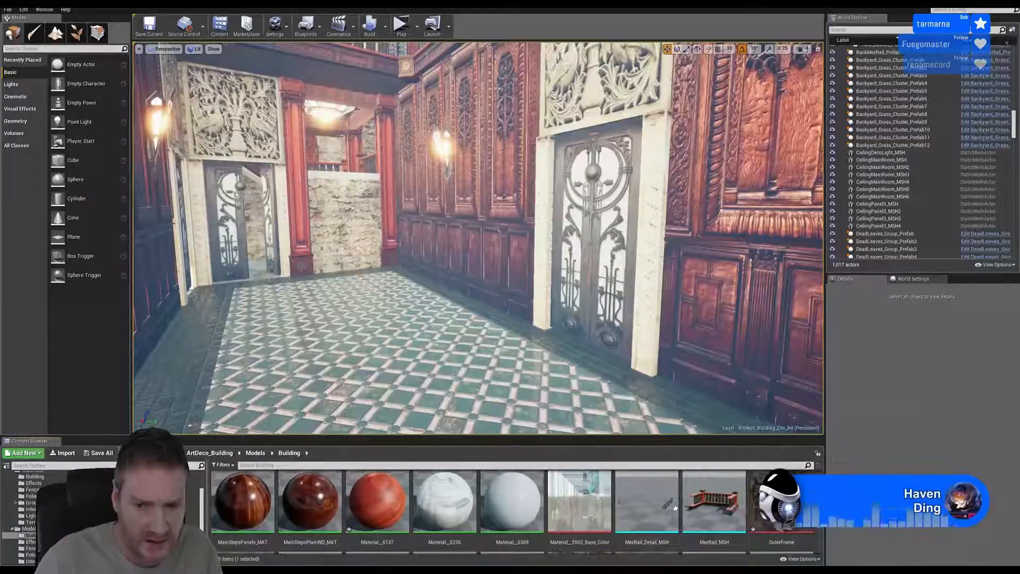
scroll(675, 507, "down", 3)
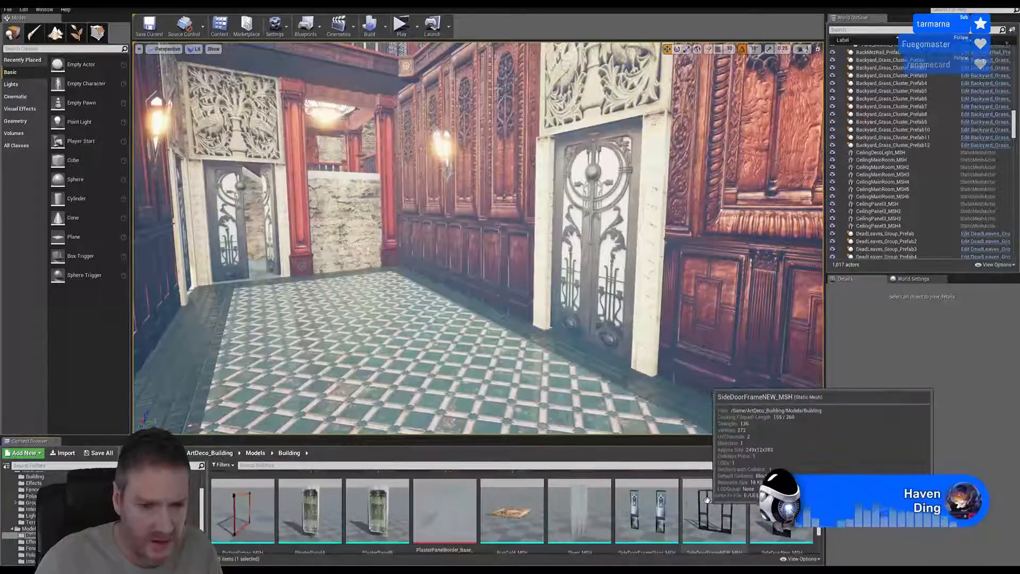
scroll(706, 499, "down", 5)
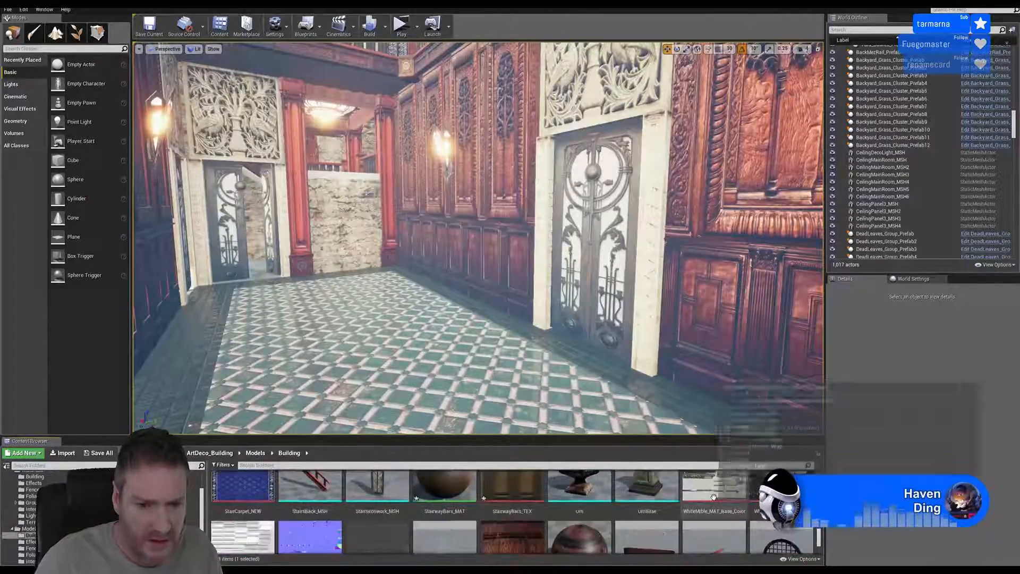
scroll(599, 501, "down", 1)
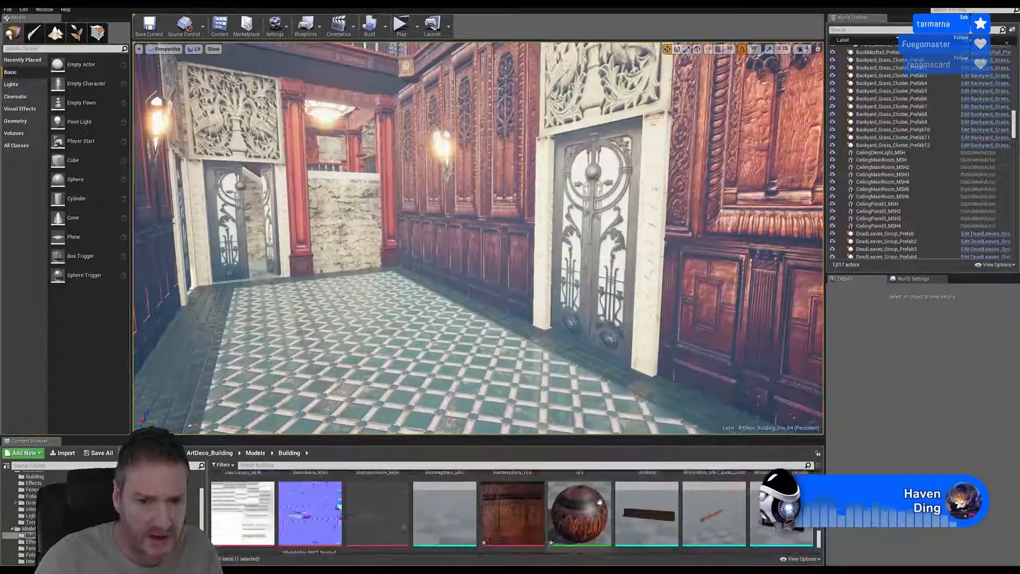
scroll(744, 508, "up", 1)
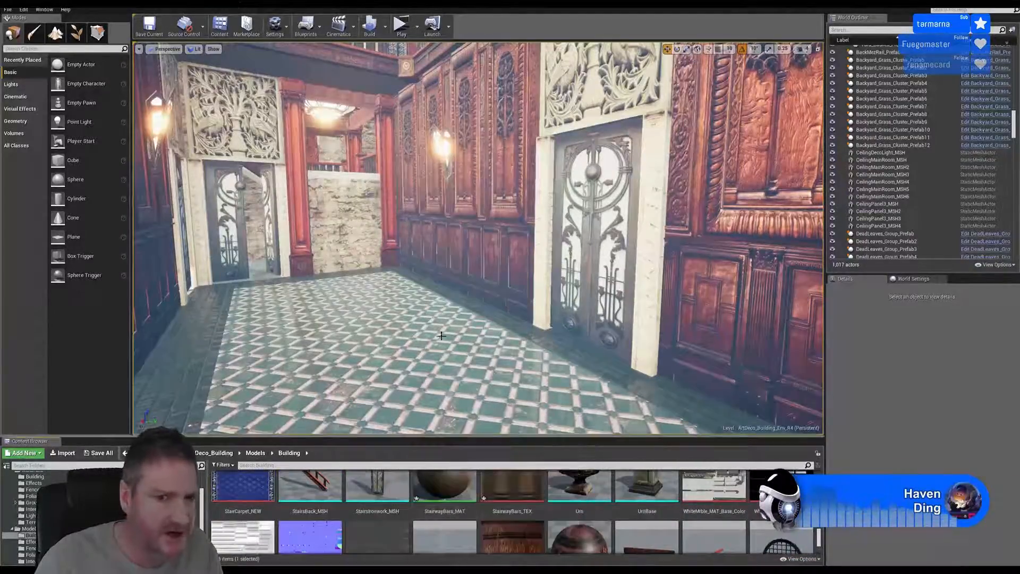
- Fly up to the mezzanine in the level and examine the wooden panels and ironwork of its railing
right_click_drag(442, 335, 489, 290)
key("w")
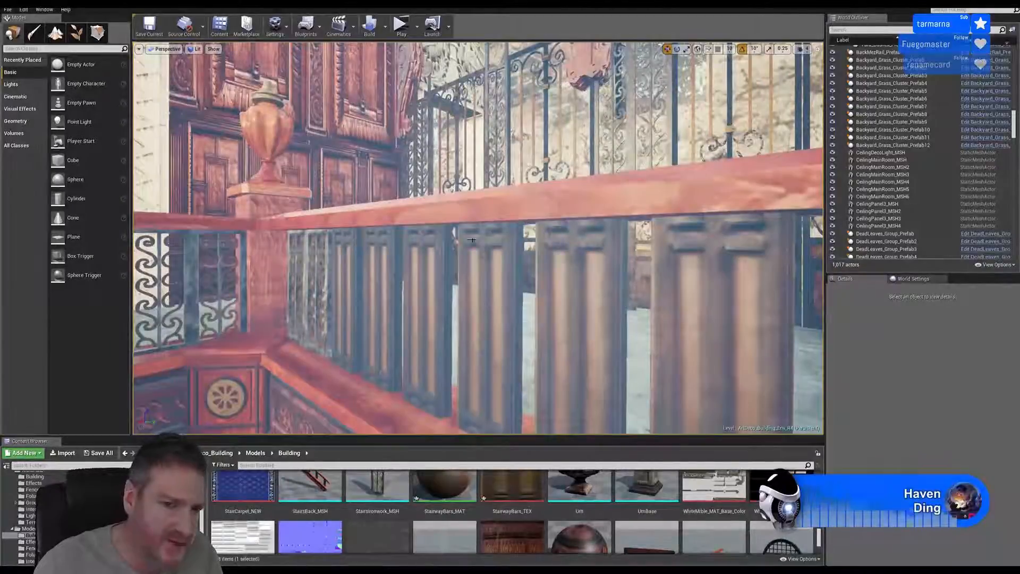
right_click_drag(448, 277, 334, 268)
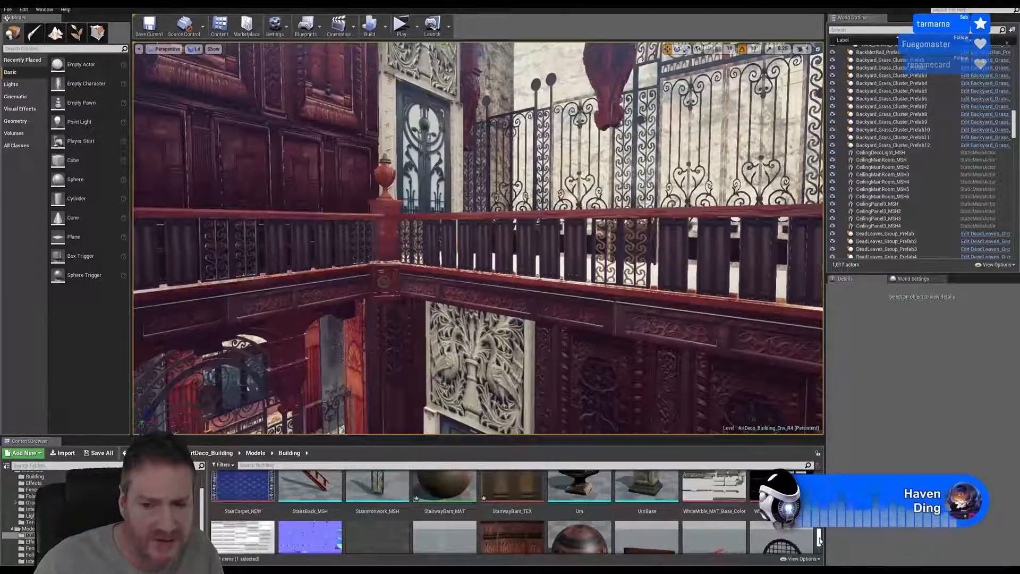
- Check the whole Building models folder from end to end and return to the imported MainStairRail mesh
left_click_drag(818, 539, 819, 547)
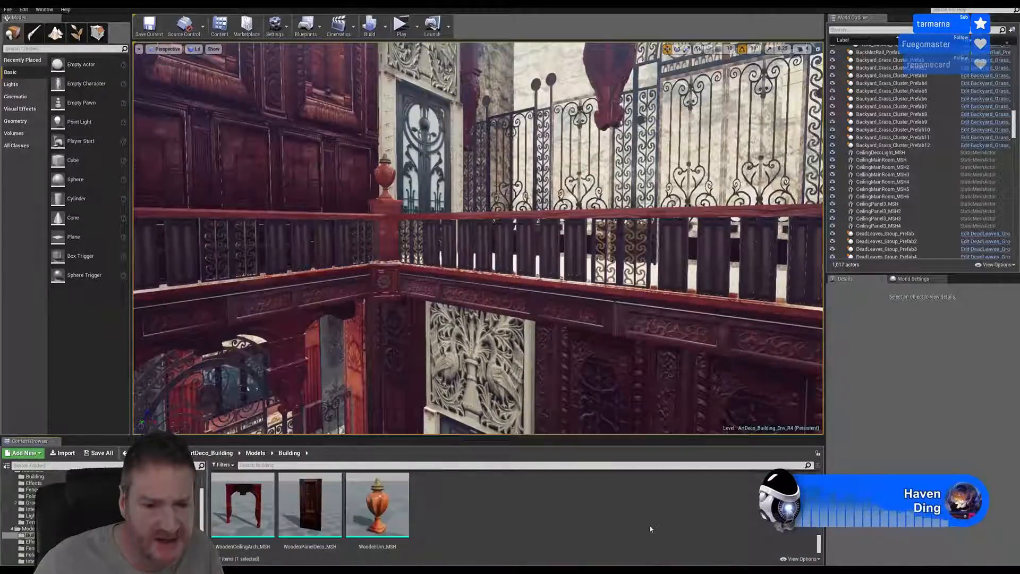
scroll(649, 524, "up", 2)
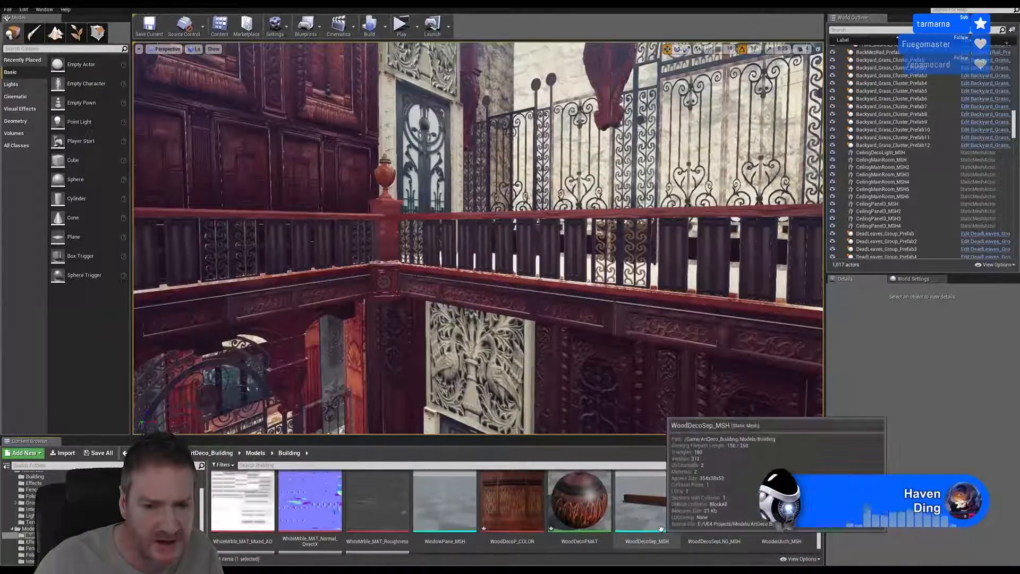
scroll(660, 529, "up", 5)
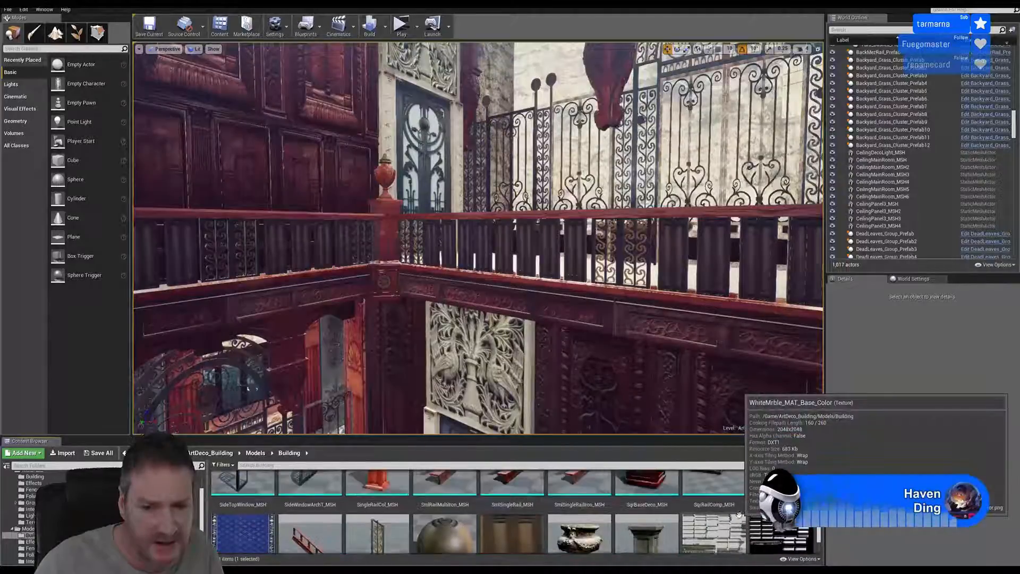
scroll(741, 513, "up", 6)
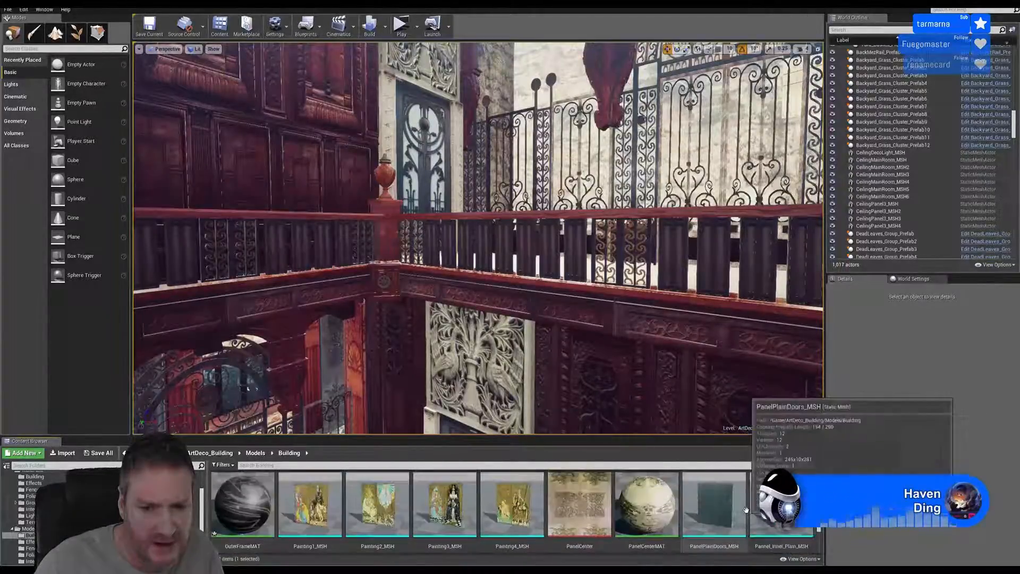
scroll(745, 510, "up", 3)
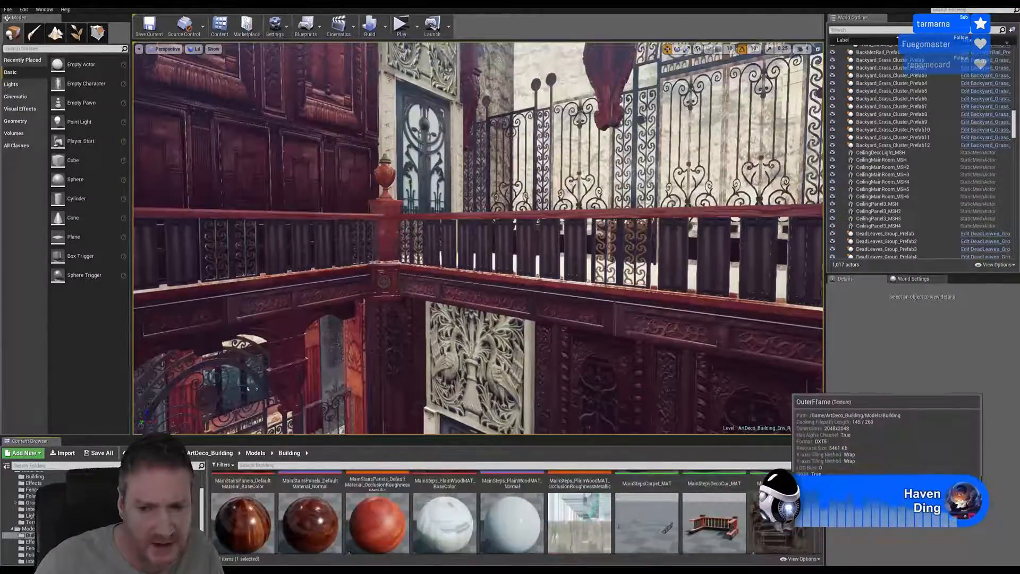
scroll(749, 512, "down", 3)
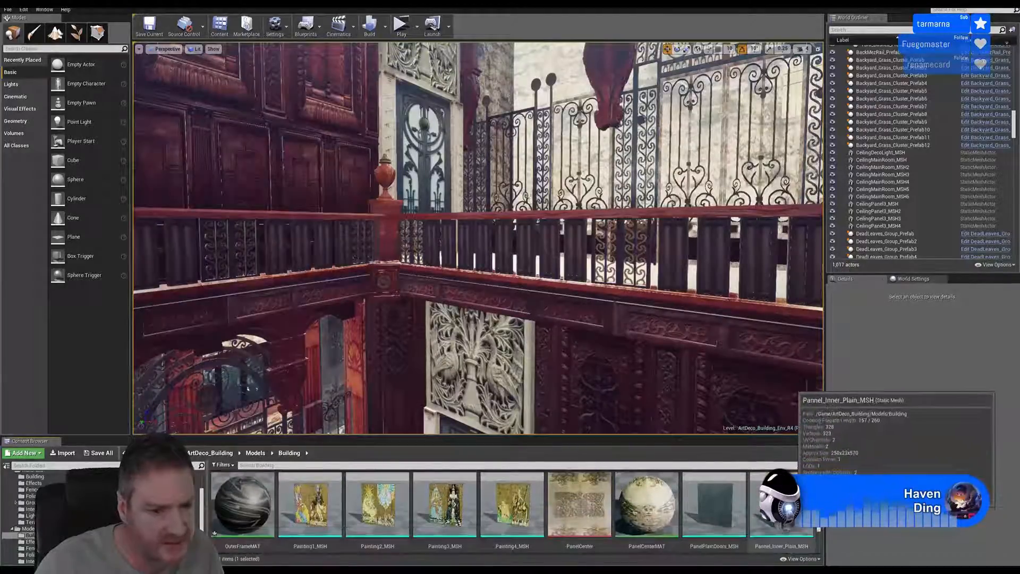
scroll(749, 512, "up", 3)
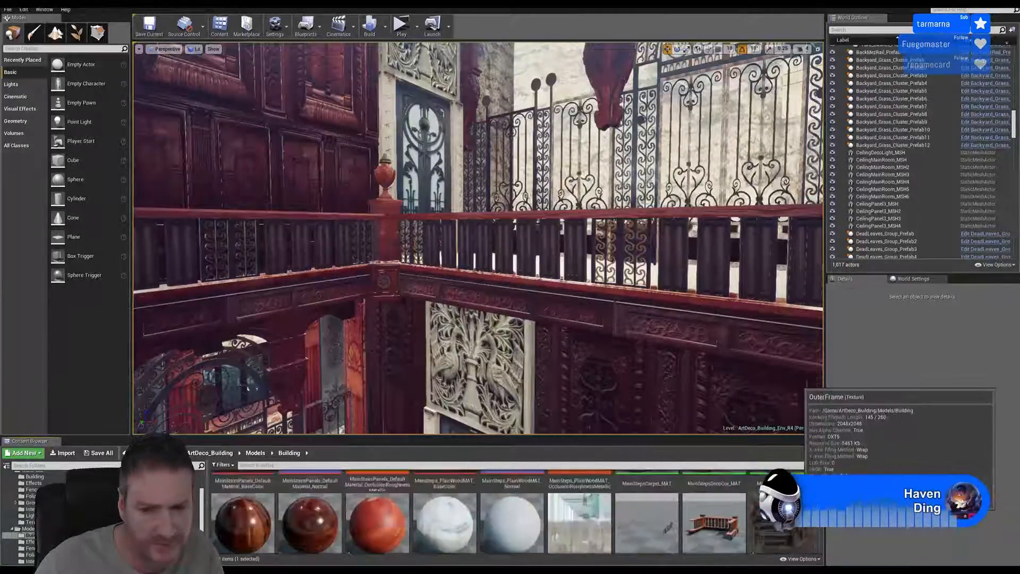
scroll(749, 513, "up", 3)
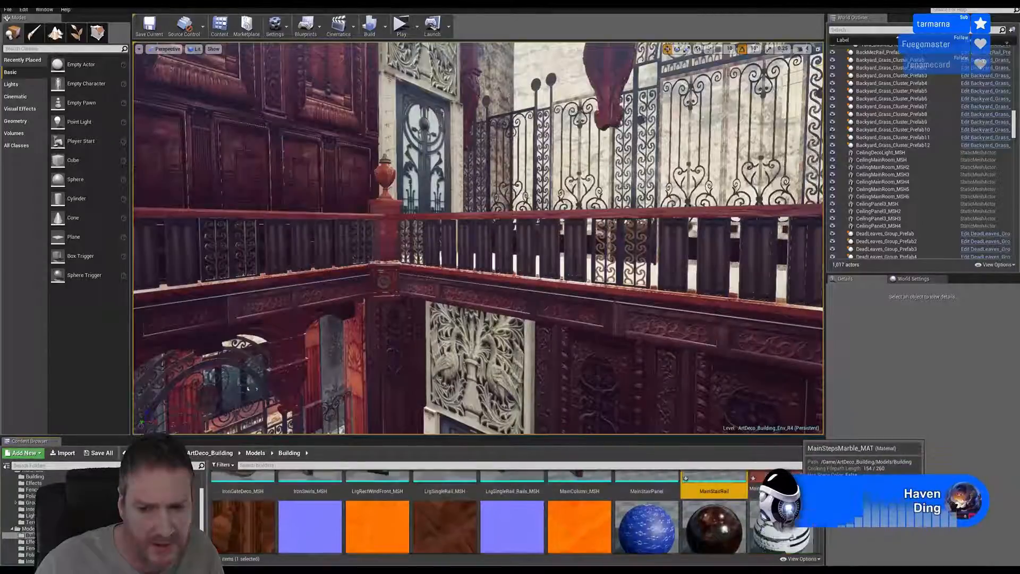
scroll(749, 512, "up", 5)
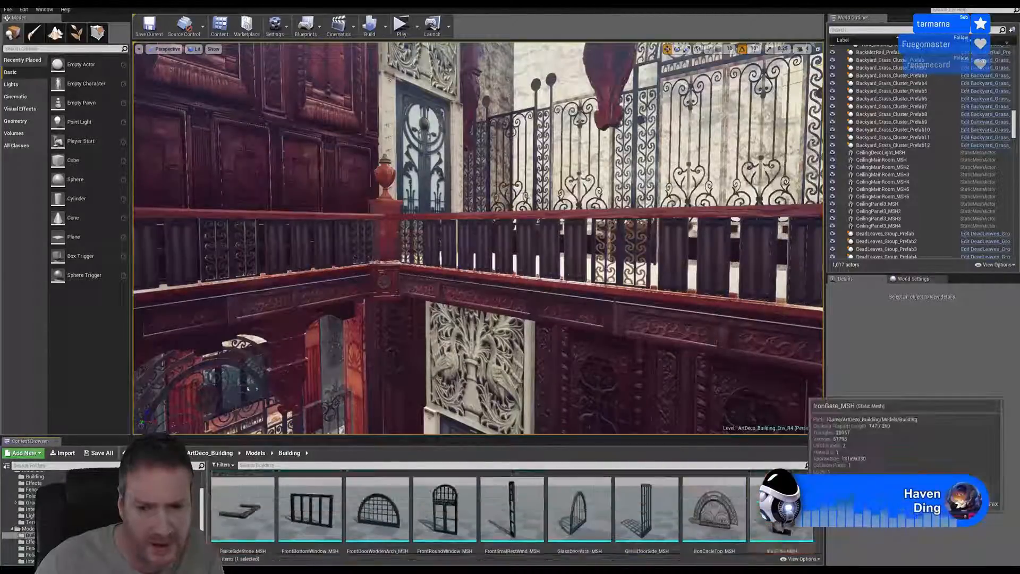
scroll(749, 513, "up", 5)
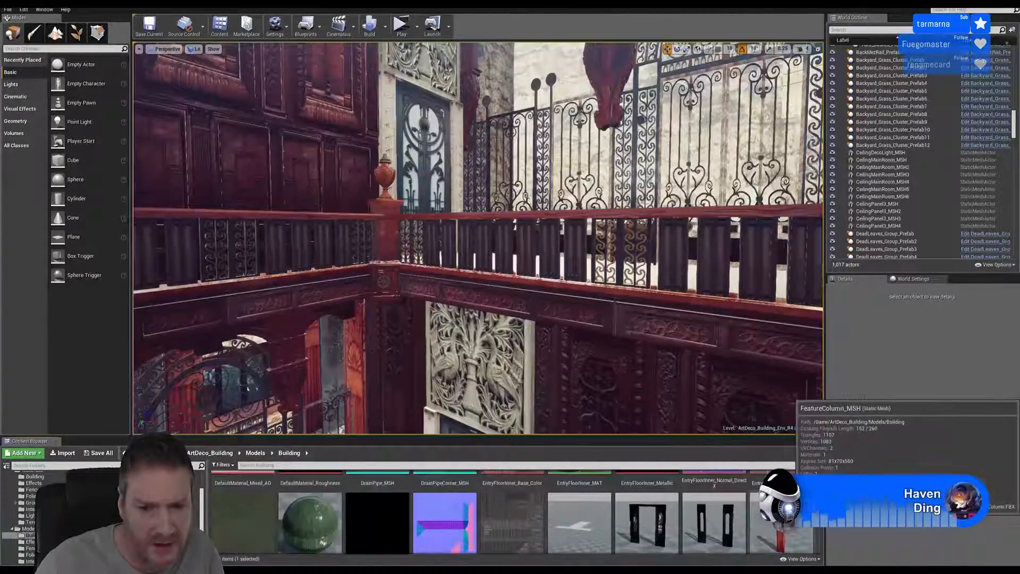
scroll(749, 512, "up", 5)
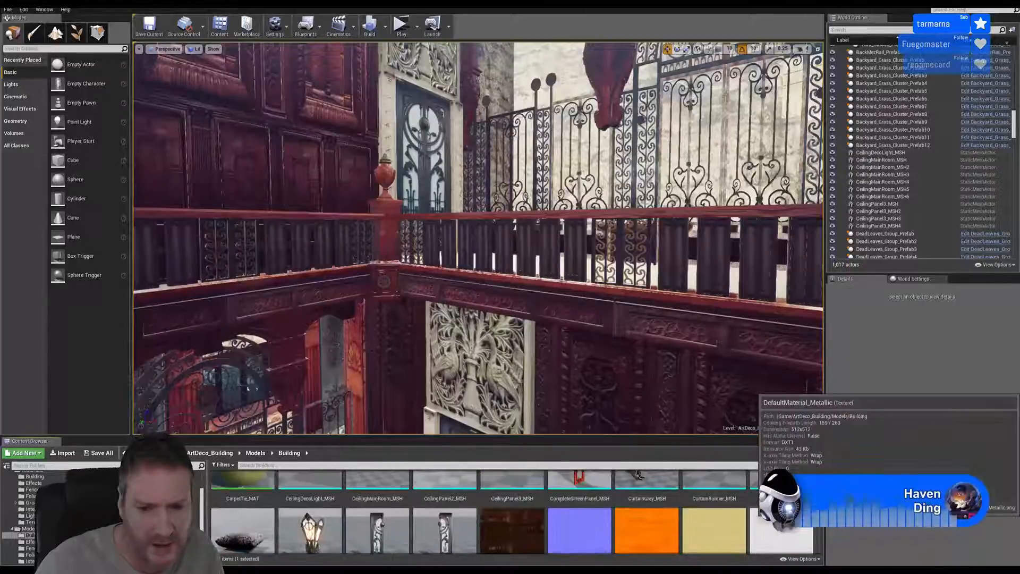
scroll(749, 513, "up", 2)
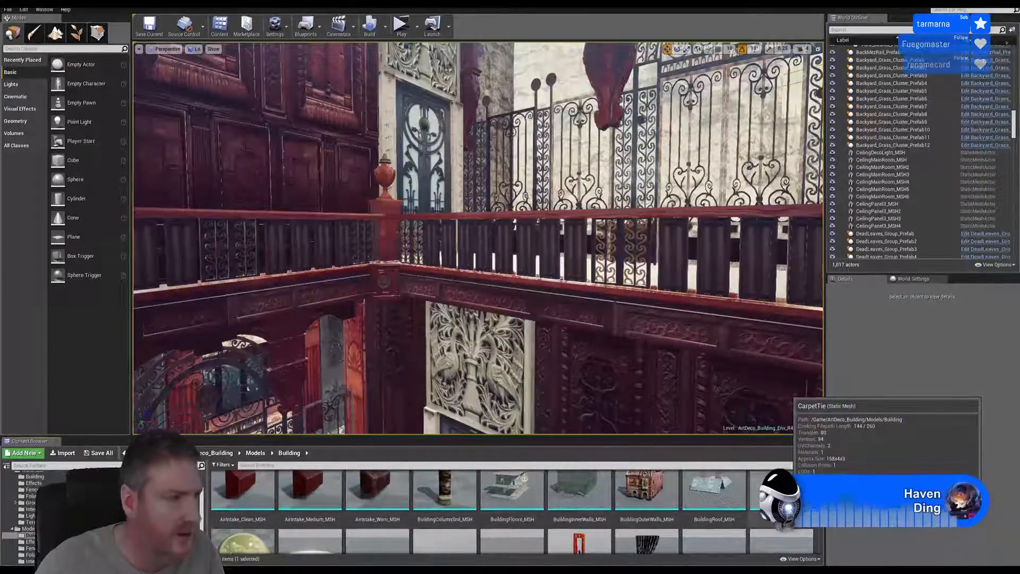
scroll(781, 505, "down", 2)
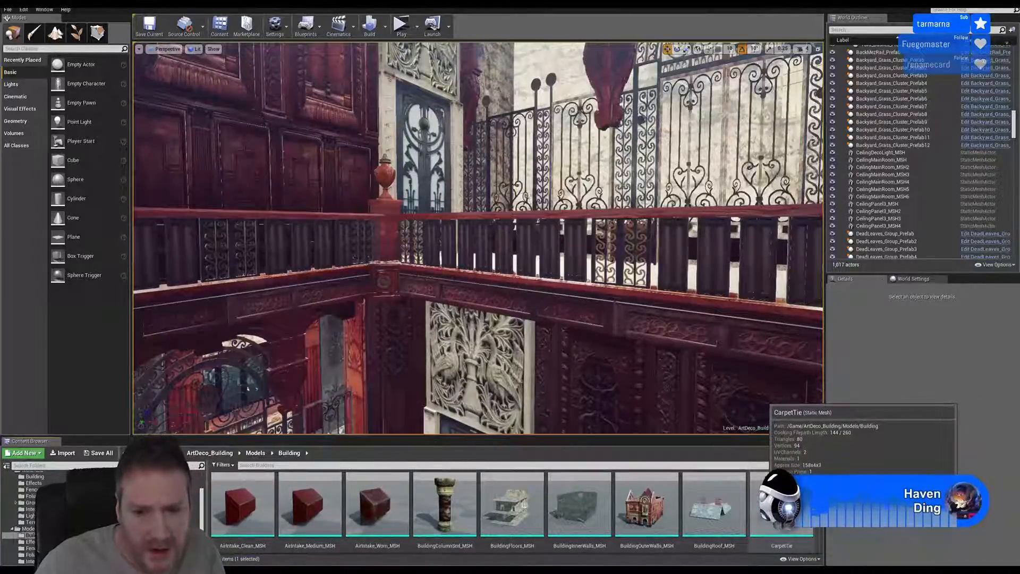
scroll(733, 509, "down", 3)
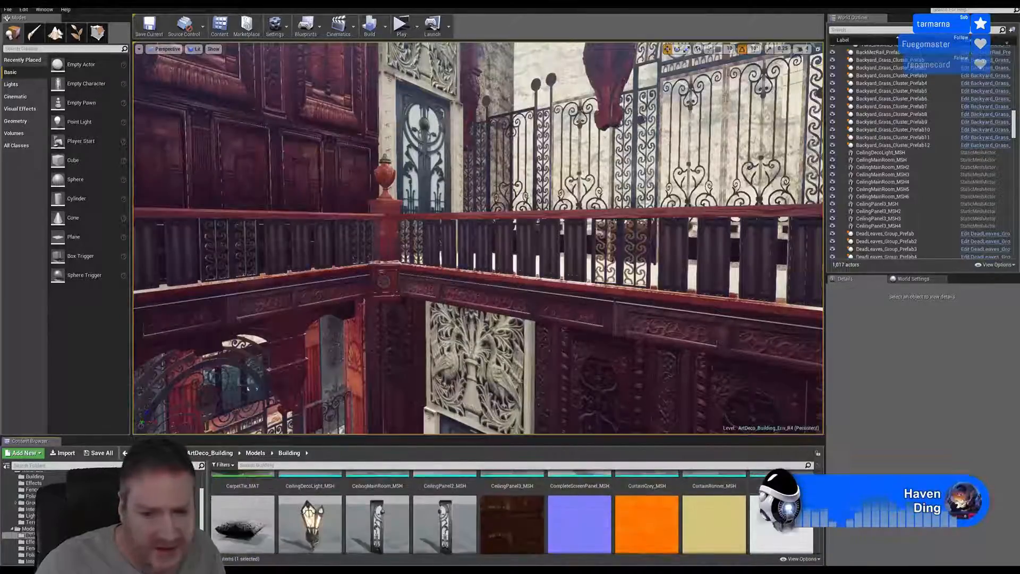
scroll(733, 509, "down", 4)
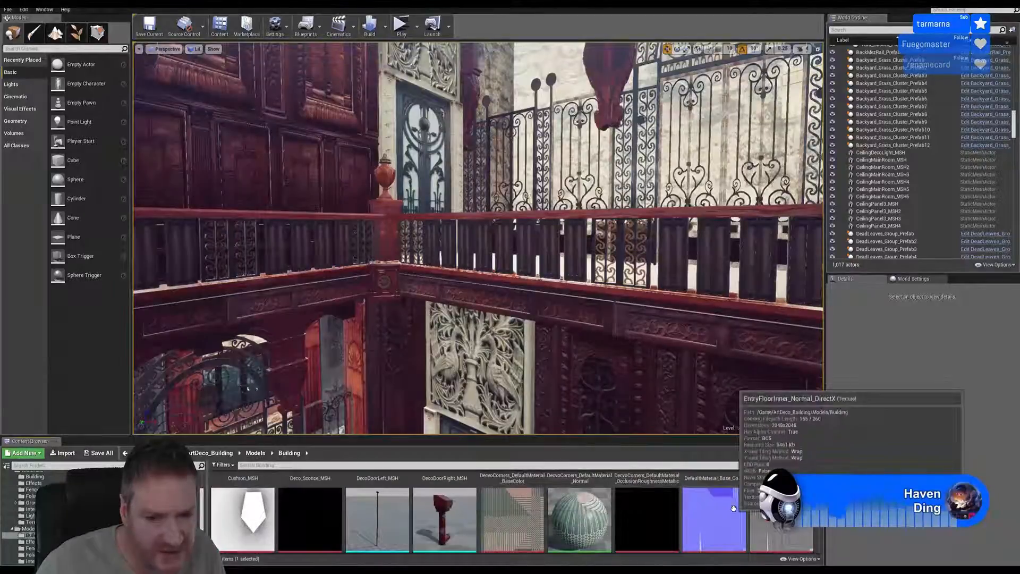
scroll(733, 503, "down", 4)
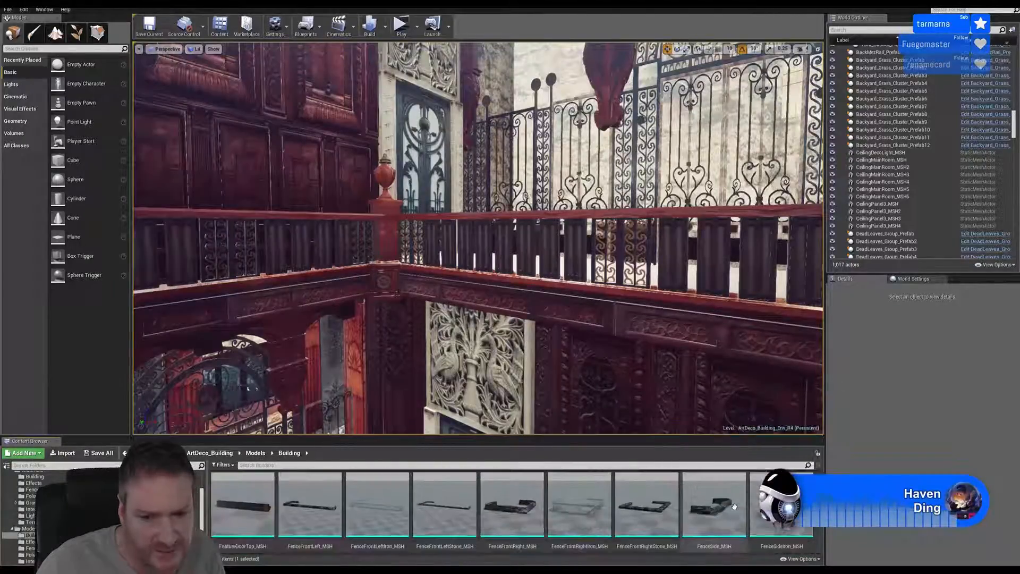
scroll(738, 507, "down", 4)
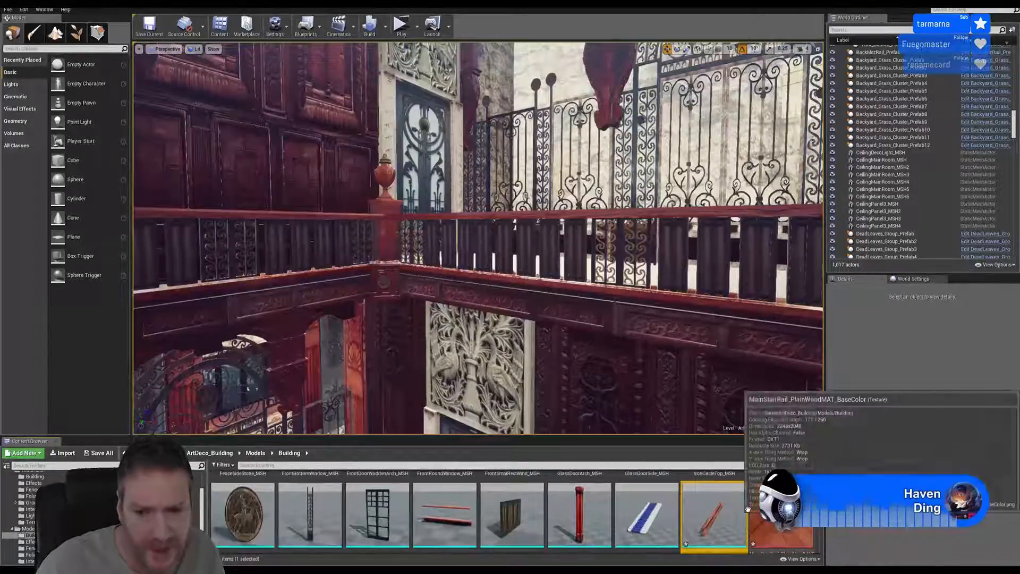
- Open MainStairRail in the Static Mesh Editor and examine its rails, panels and assigned materials from several angles
scroll(717, 507, "down", 1)
double_click(712, 507)
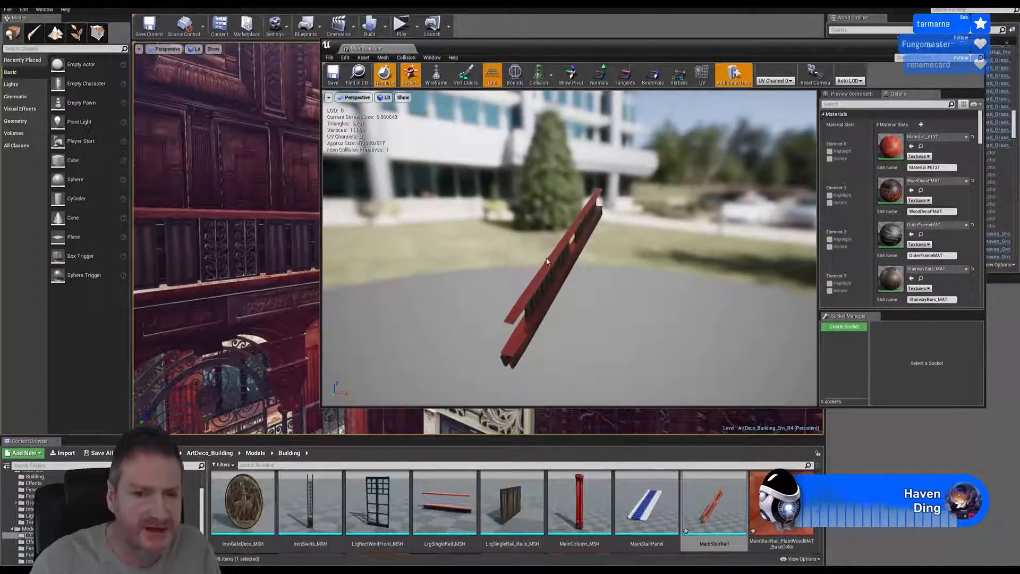
left_click_drag(548, 260, 613, 280)
right_click_drag(585, 276, 598, 290)
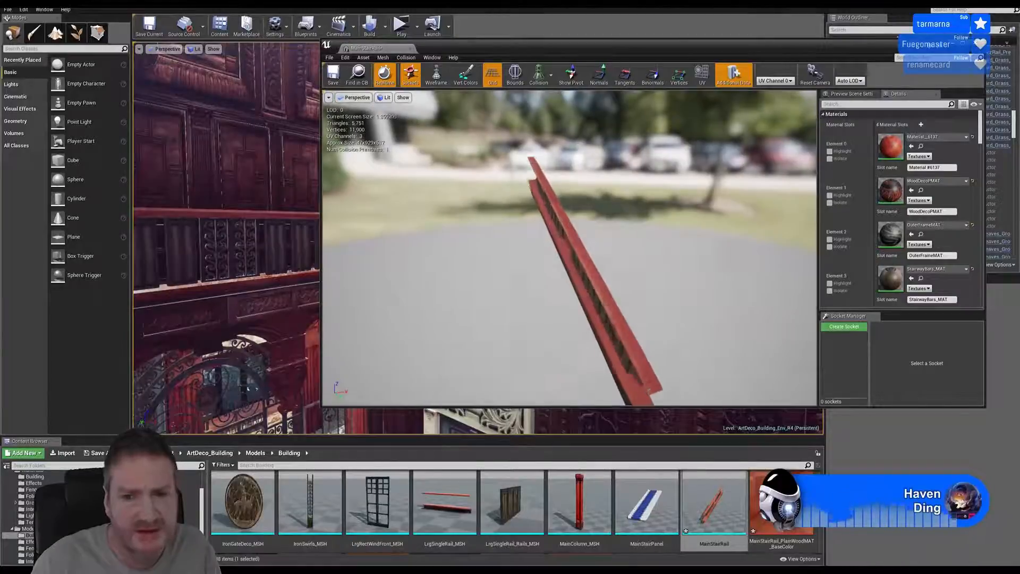
right_click_drag(491, 288, 495, 292)
left_click_drag(558, 276, 632, 246)
right_click_drag(632, 246, 643, 256)
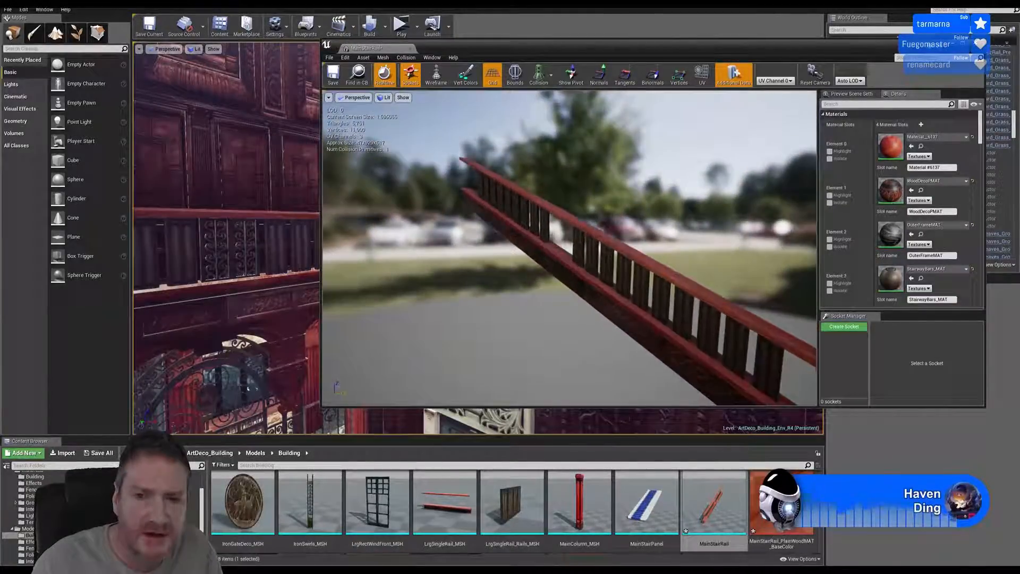
left_click_drag(637, 255, 646, 287)
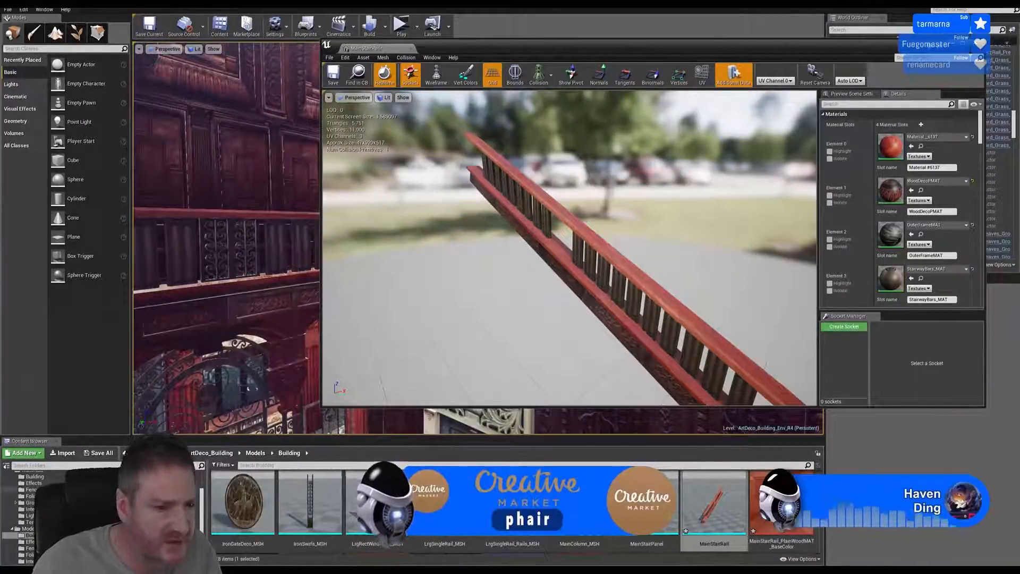
- Find StairwayBars_MAT in the Building materials folder and assign it to Element 3 of MainStairRail
scroll(106, 505, "up", 1)
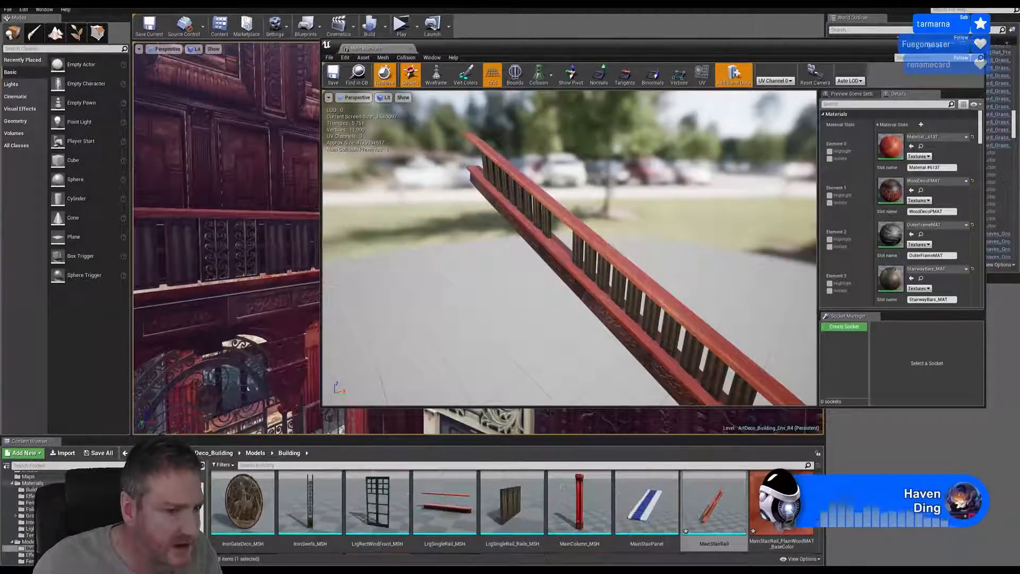
left_click(30, 489)
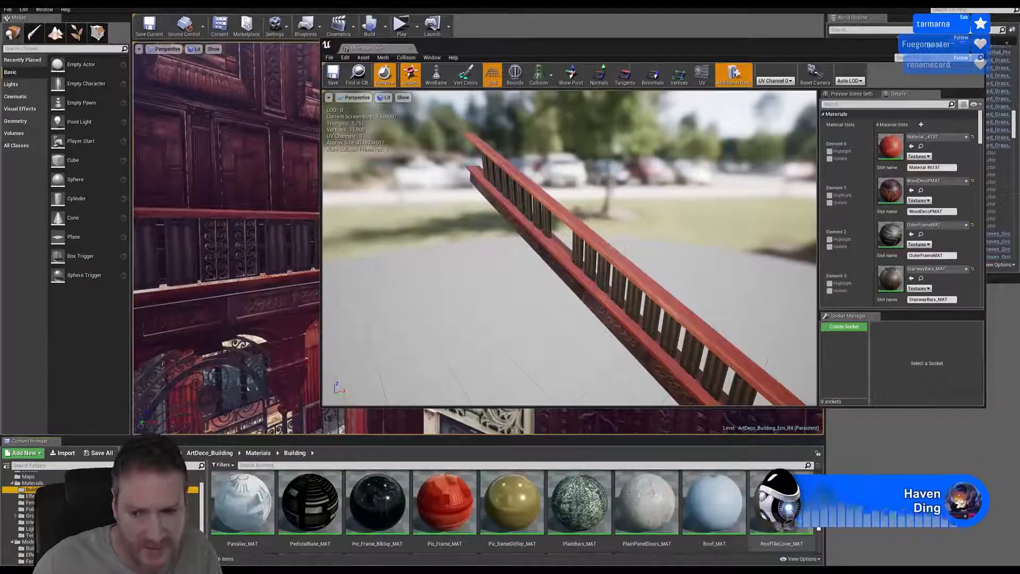
scroll(823, 538, "down", 3)
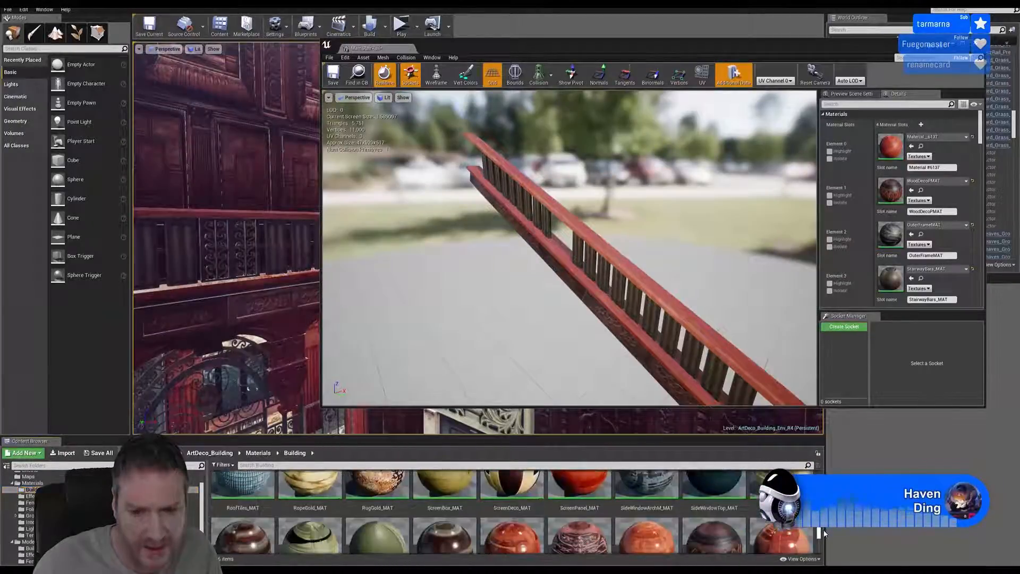
scroll(822, 537, "down", 1)
scroll(823, 538, "down", 1)
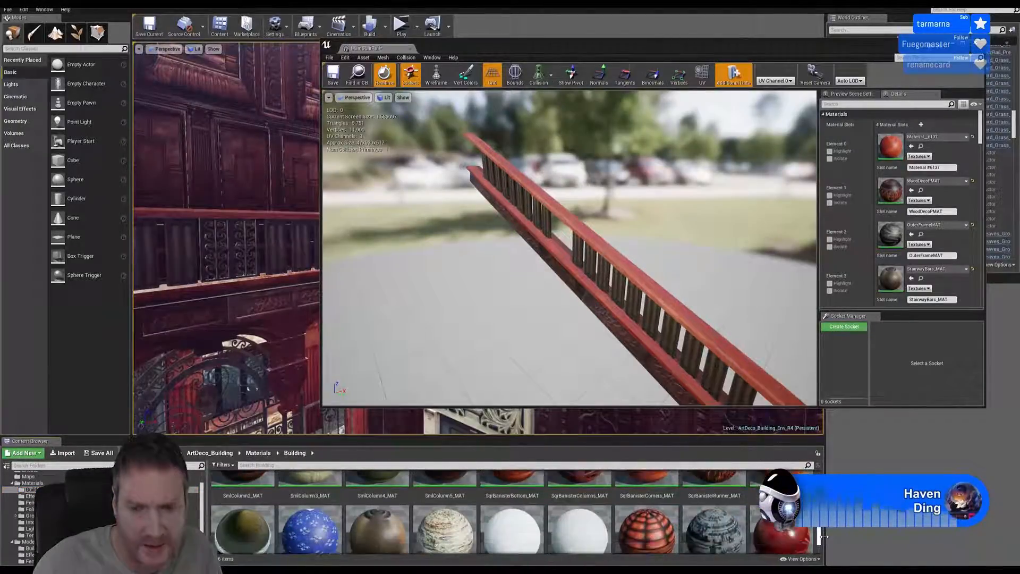
scroll(823, 536, "down", 2)
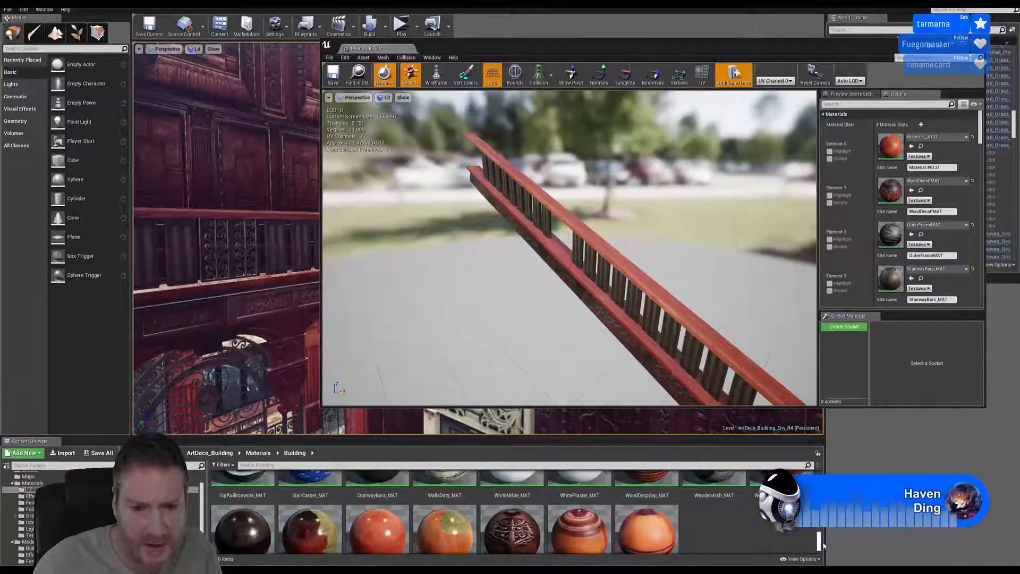
scroll(366, 510, "up", 2)
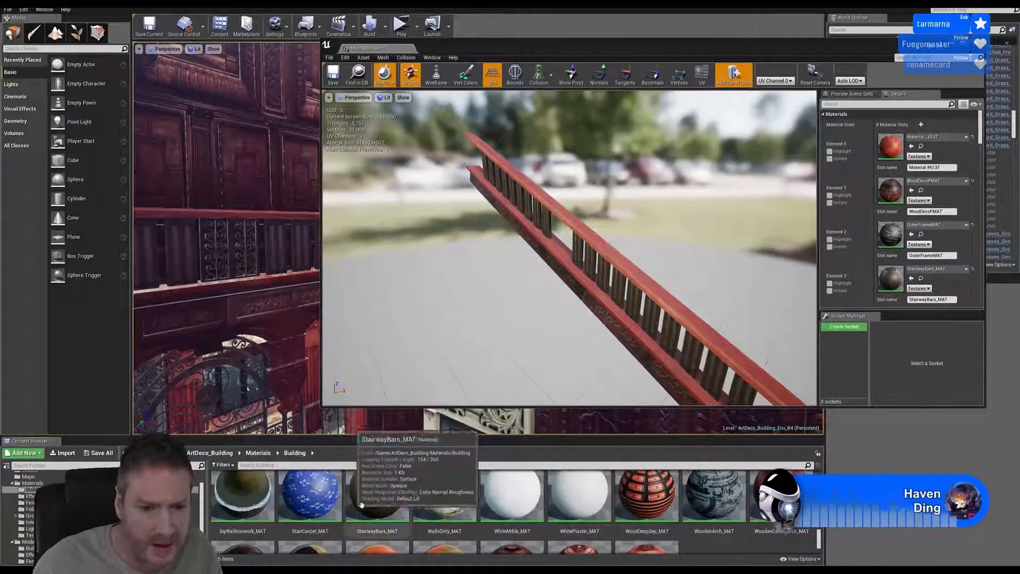
left_click_drag(361, 504, 896, 286)
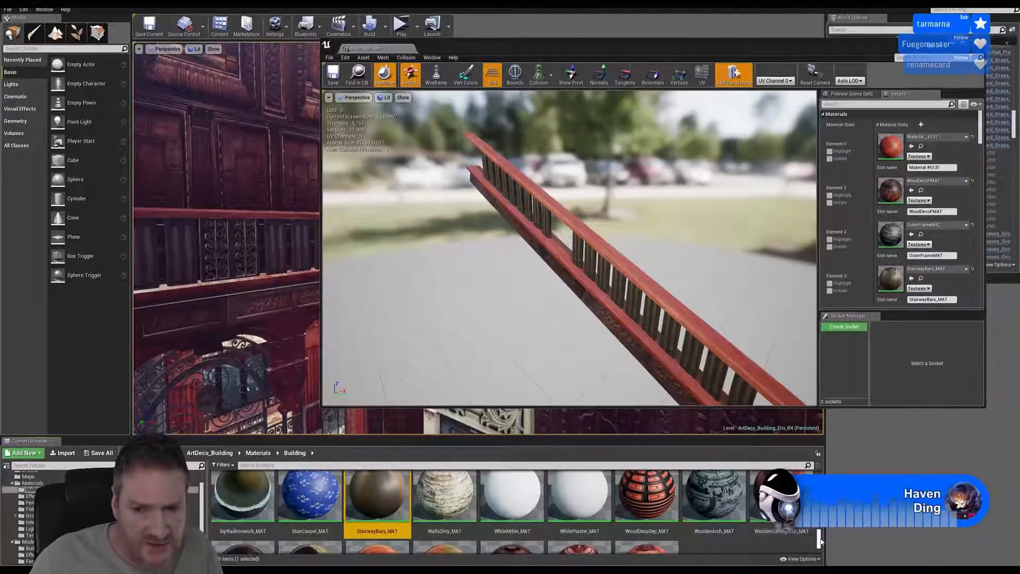
- Assign SqrBanisterRunner_MAT from the Building materials folder to Element 1 of MainStairRail
scroll(819, 541, "down", 1)
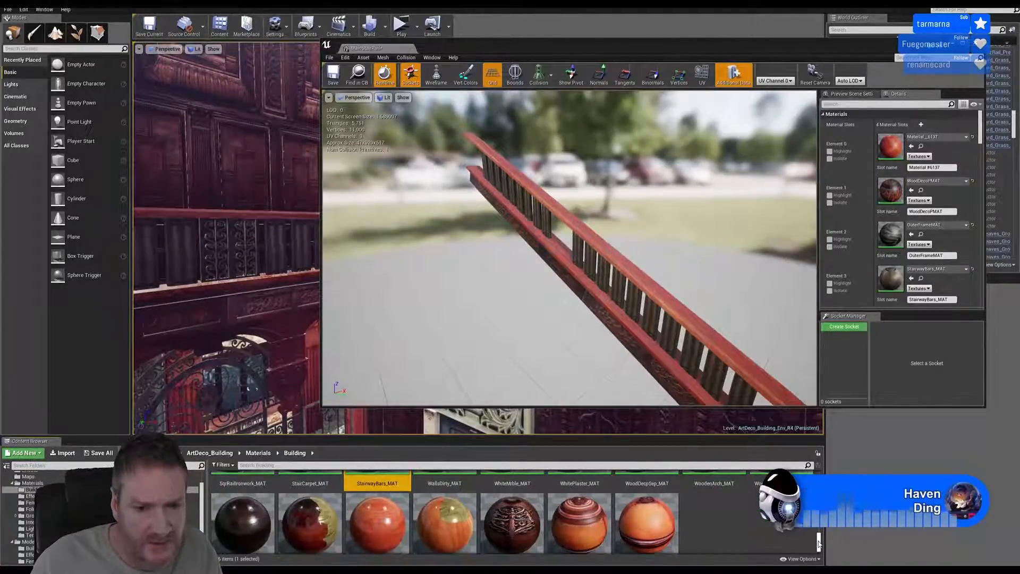
scroll(819, 540, "up", 4)
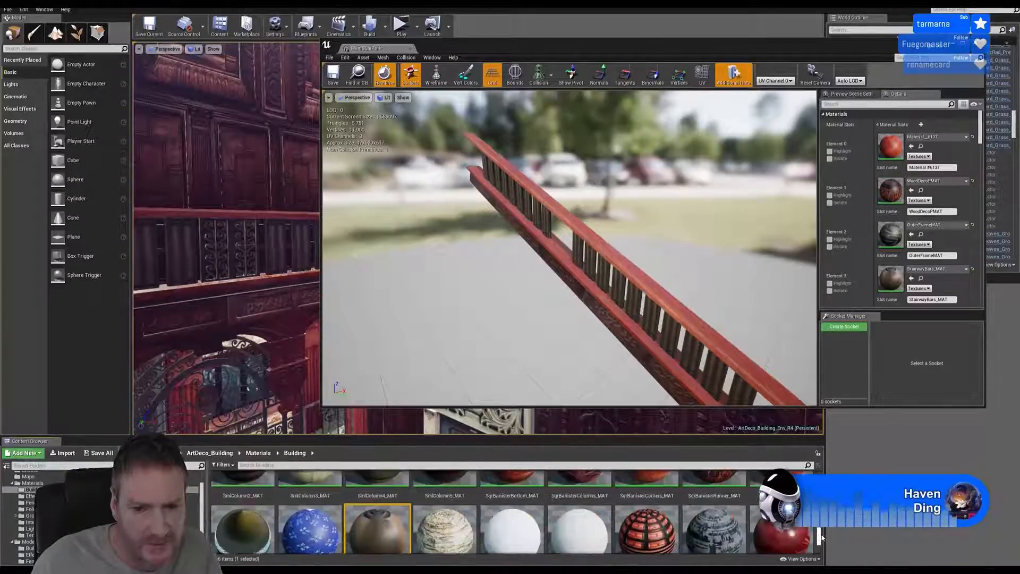
scroll(822, 538, "up", 2)
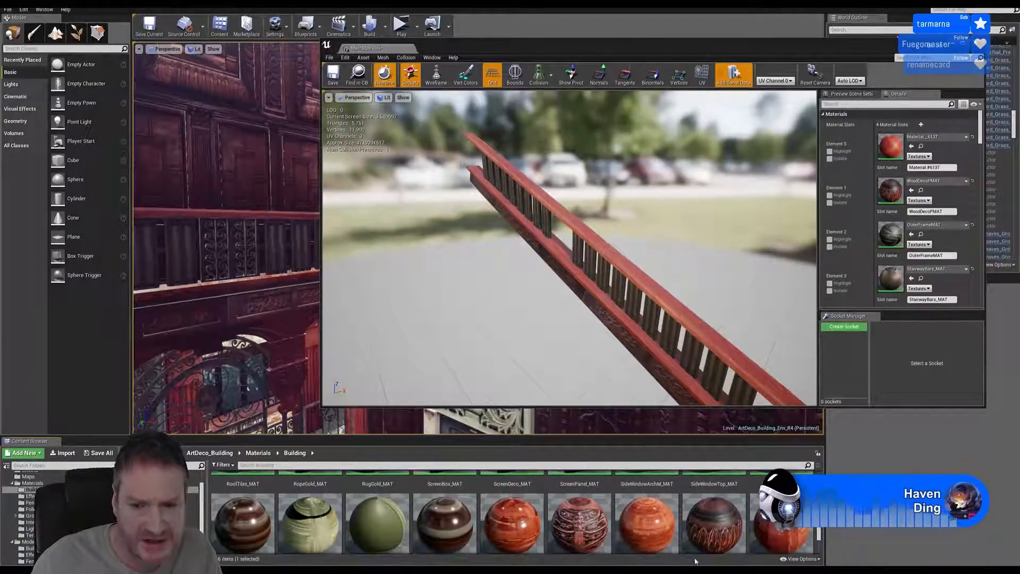
left_click_drag(712, 526, 894, 198)
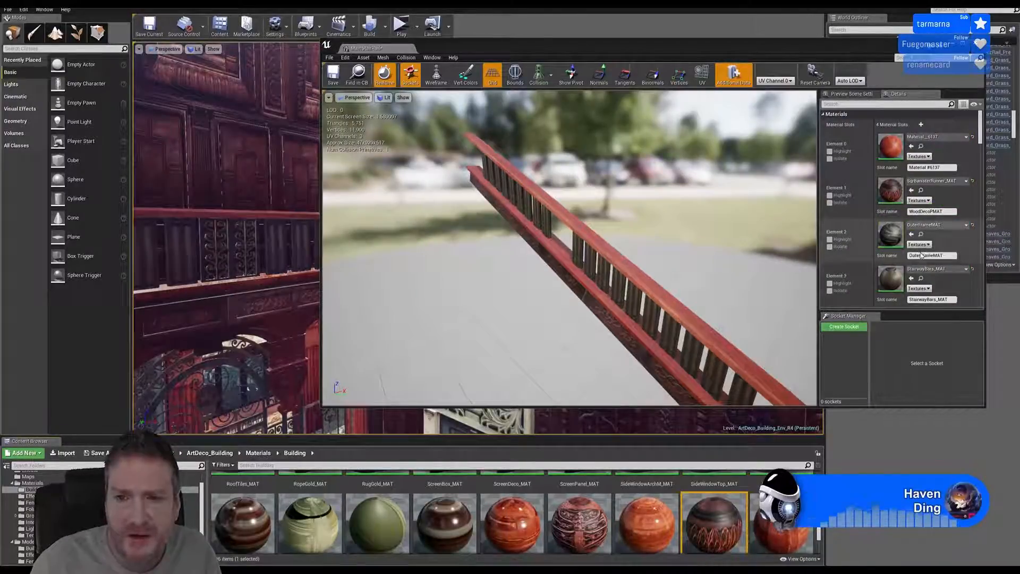
- Open OuterFrameMAT from Element 2, bring its Texture Sample beside the material node to examine it, and close the material
double_click(897, 236)
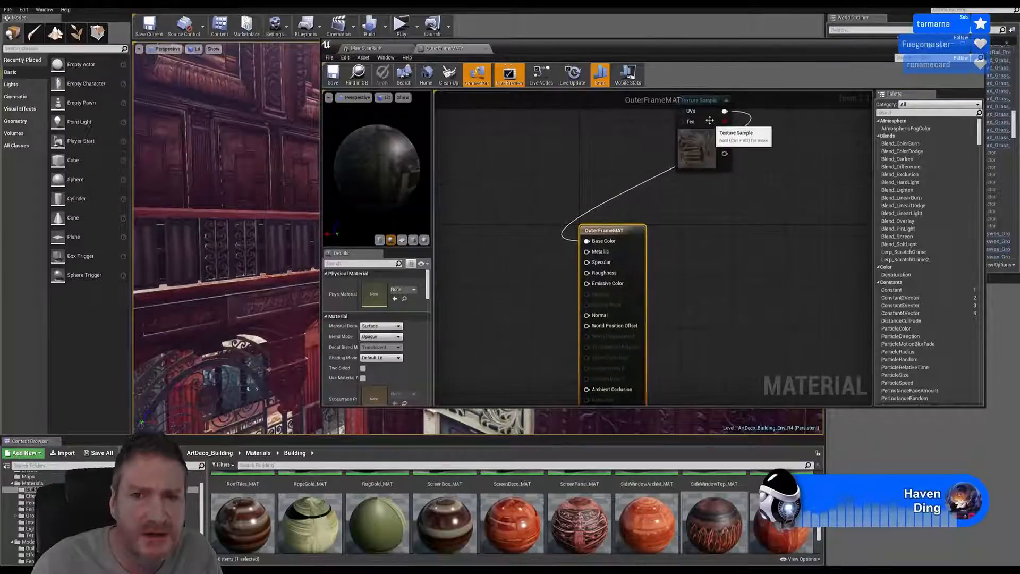
left_click_drag(709, 120, 529, 232)
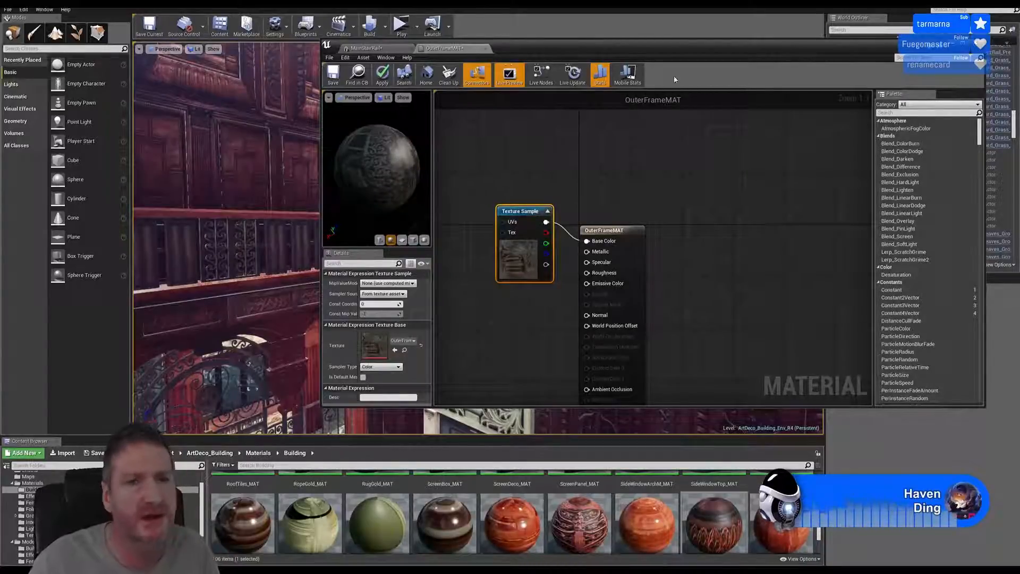
left_click(486, 48)
left_click(565, 313)
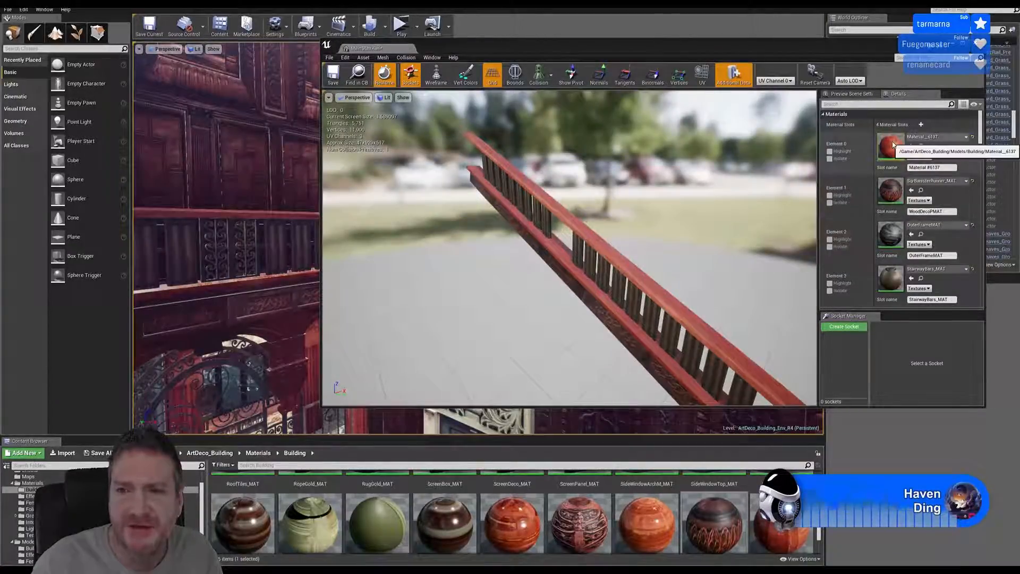
- Open Material__6137 from Element 0 and place its Texture Sample node beside the material's Base Color input
double_click(891, 145)
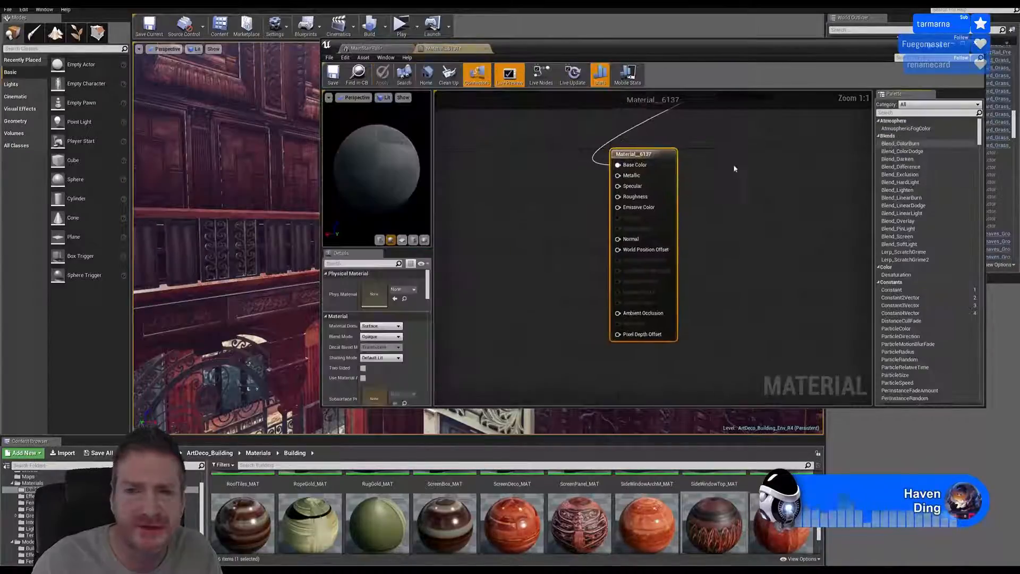
right_click_drag(732, 200, 713, 250)
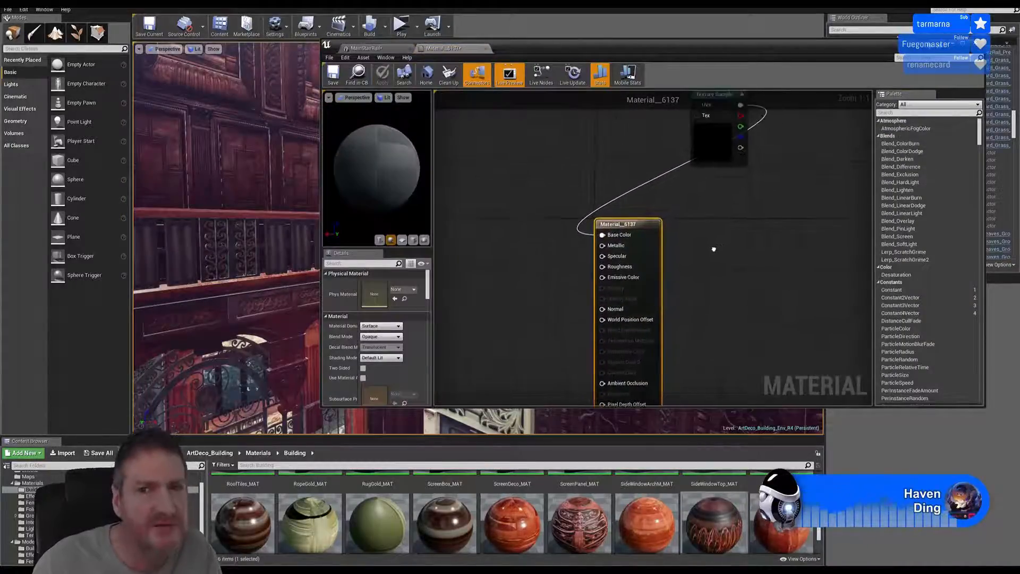
left_click_drag(727, 120, 530, 224)
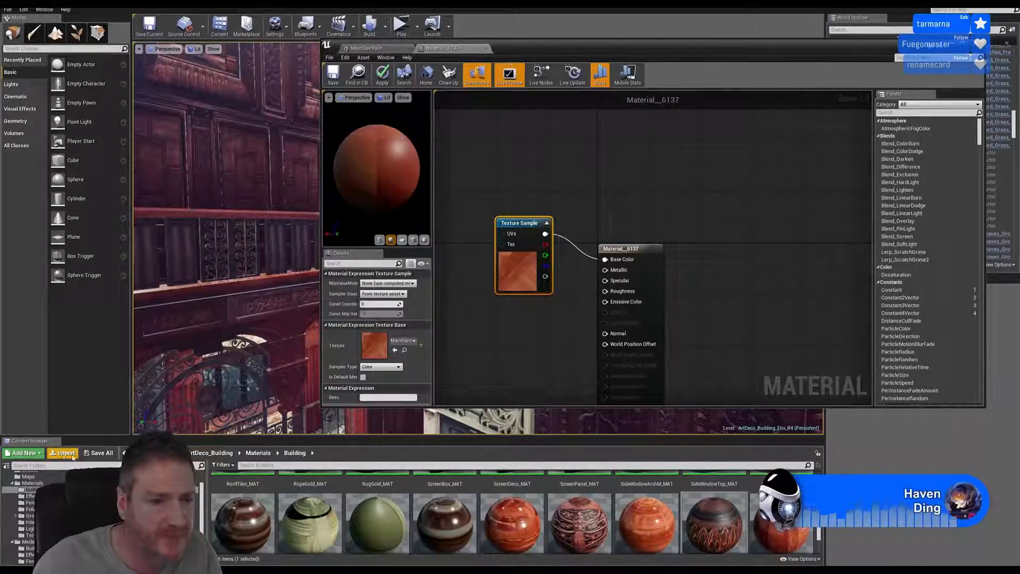
- Start an import into the Building models folder and browse to the MainStairway folder under ArtDeco Building's Exports
scroll(32, 505, "down", 2)
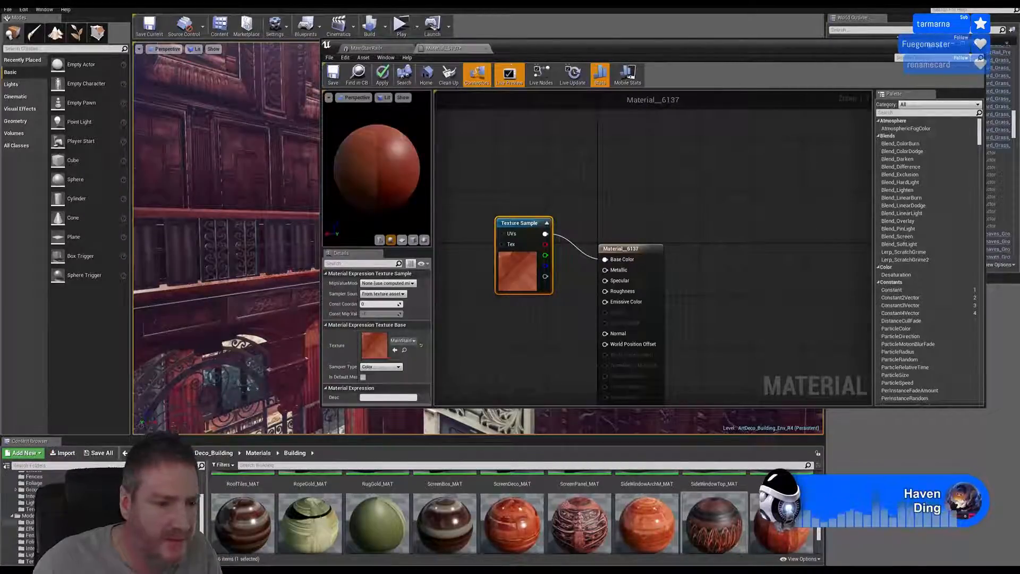
left_click(29, 521)
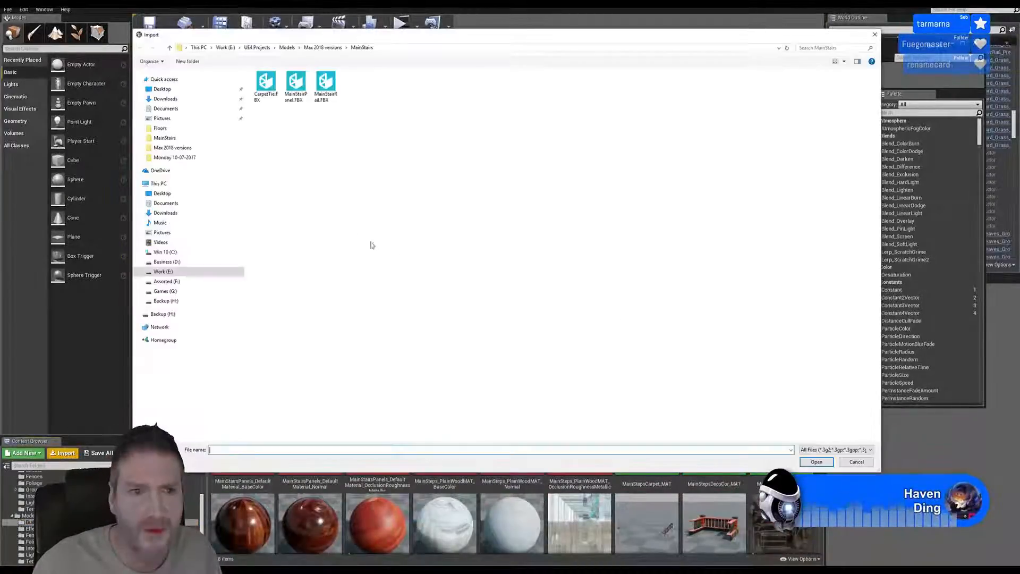
left_click(287, 48)
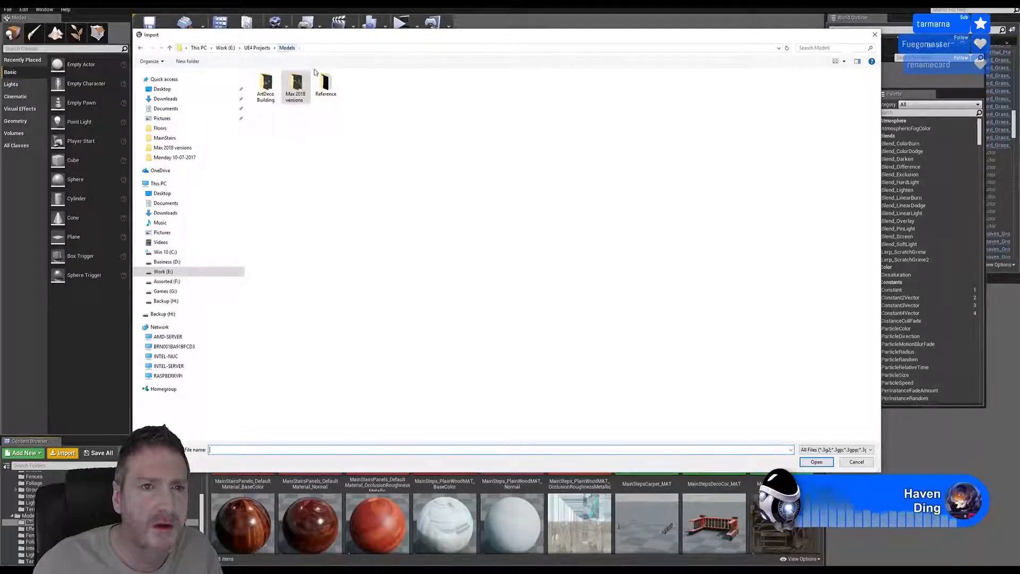
double_click(261, 97)
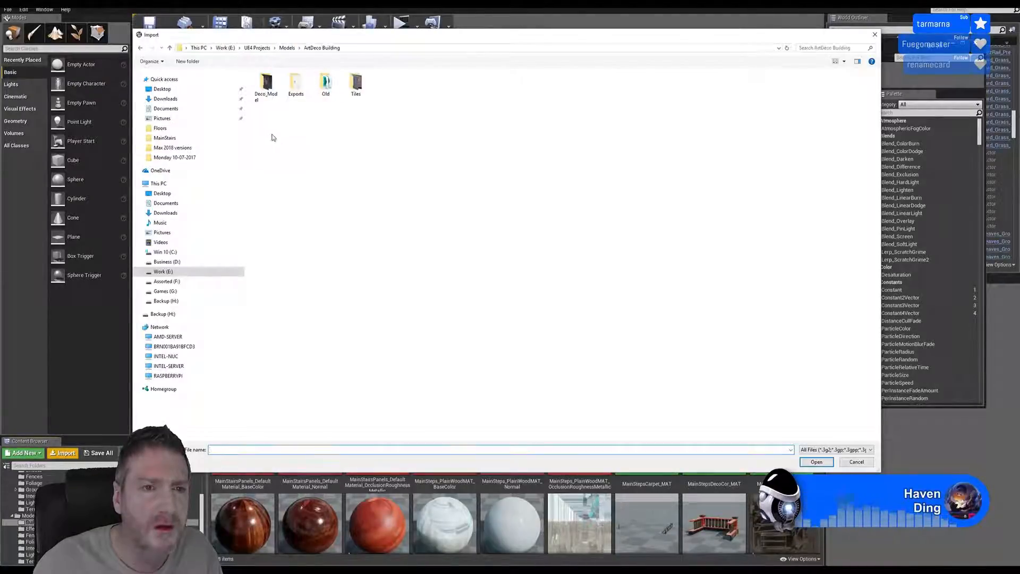
double_click(296, 87)
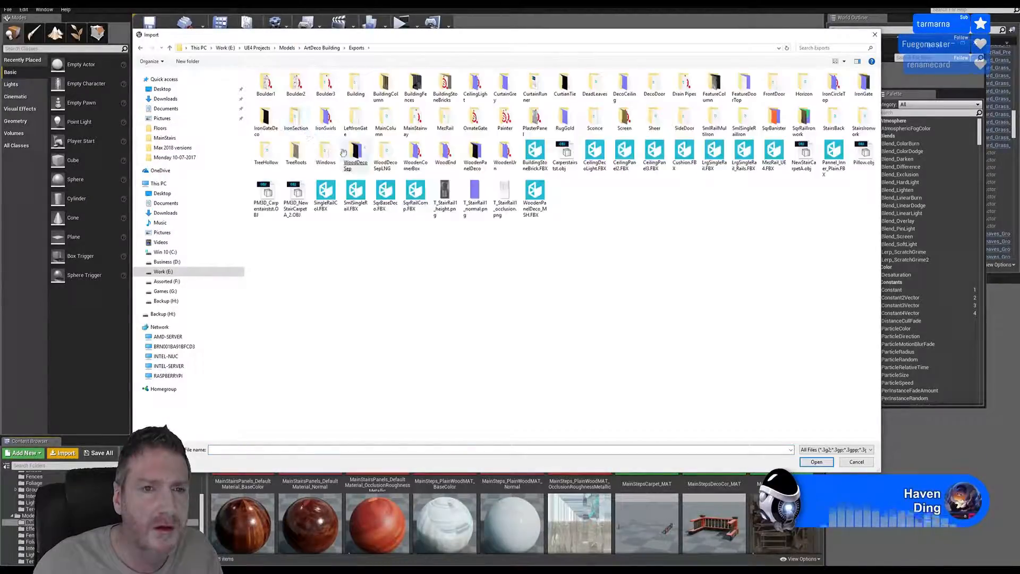
double_click(420, 121)
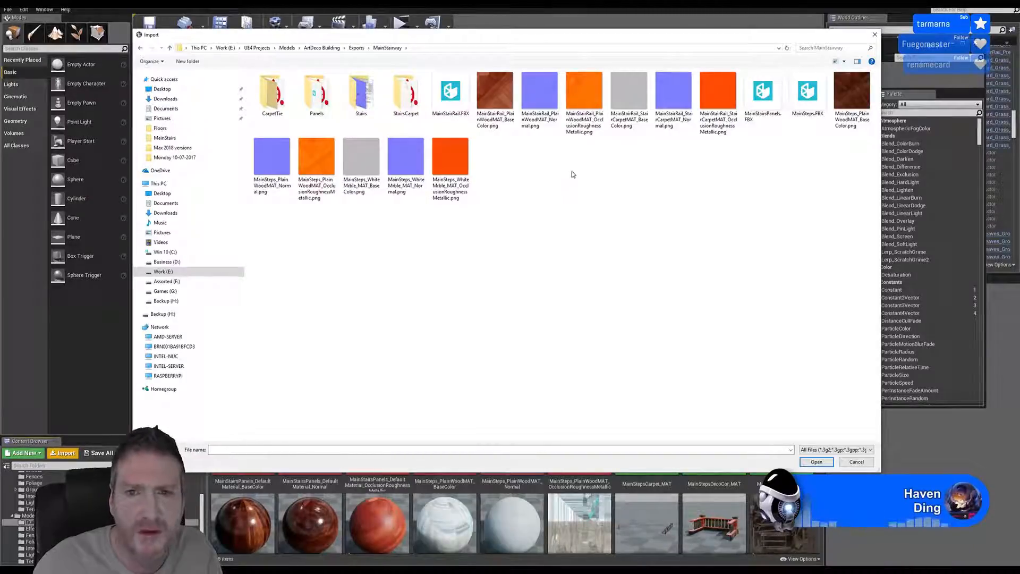
- Check the MainStairRail PlainWoodMAT and StairCarpetMAT texture files, selecting MainStairRail_StairCarpetMAT_OcclusionRoughnessMetallic.png
left_click(591, 129)
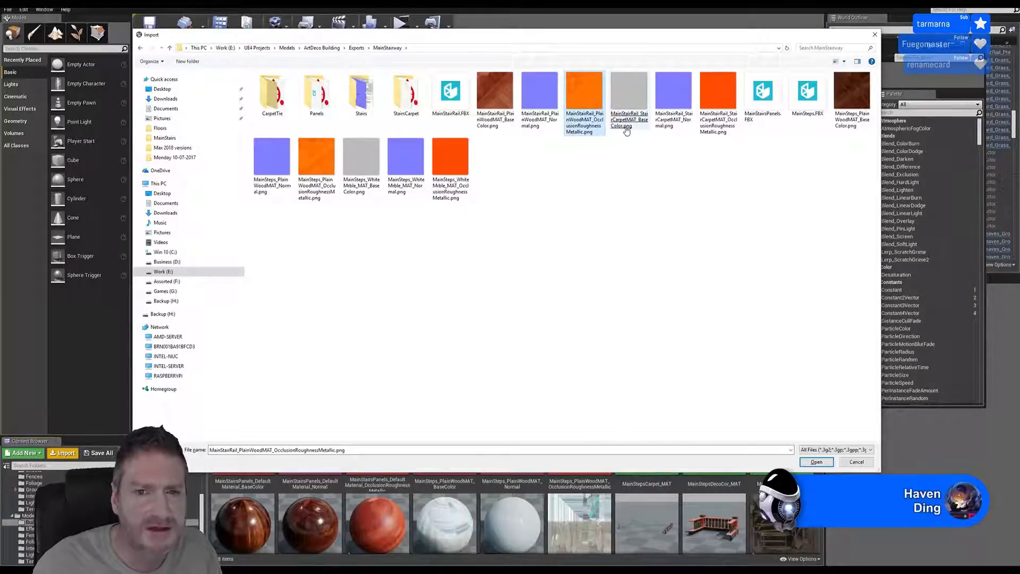
left_click(626, 131)
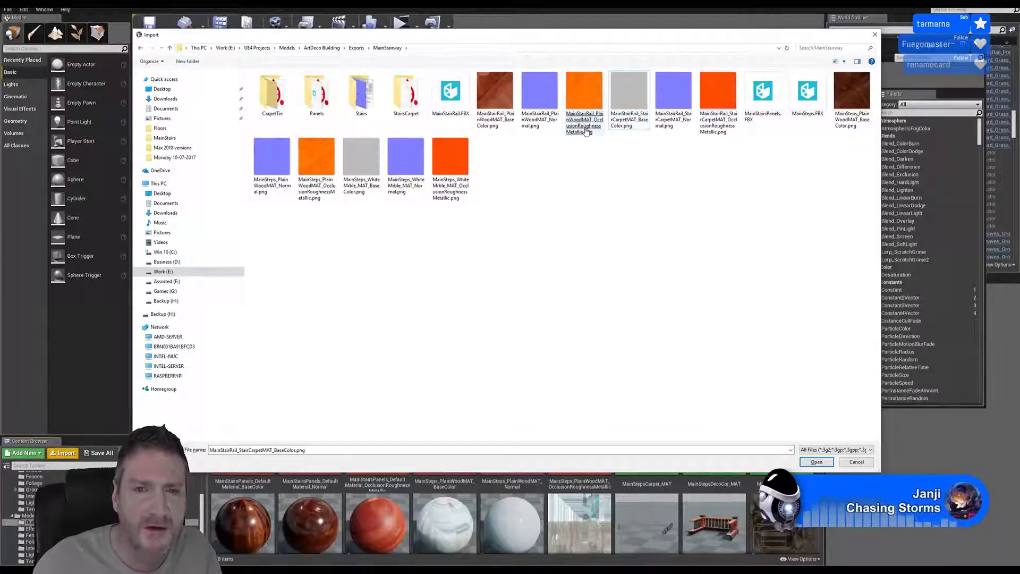
left_click(585, 123)
left_click(629, 125, "ctrl")
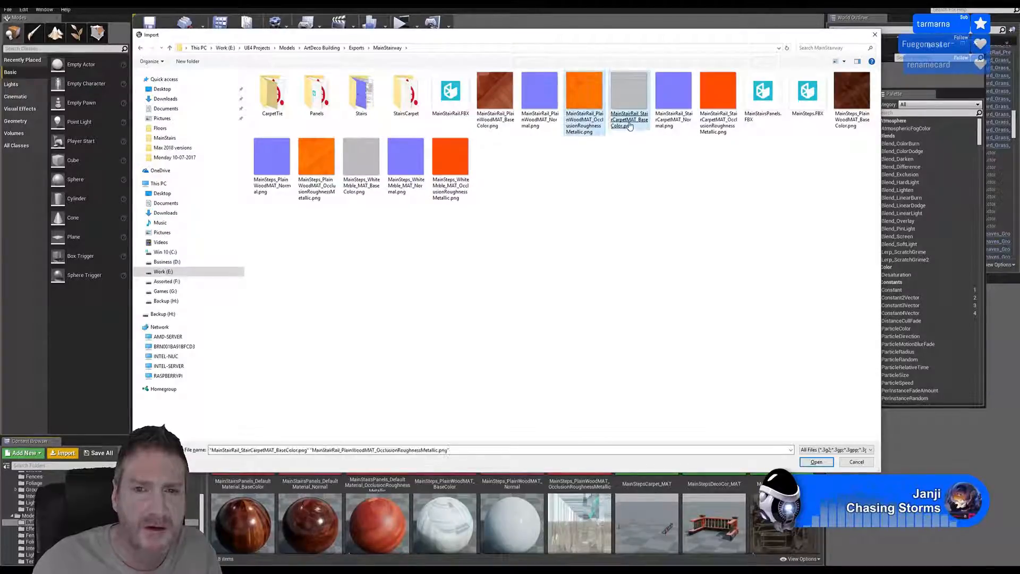
left_click(626, 178)
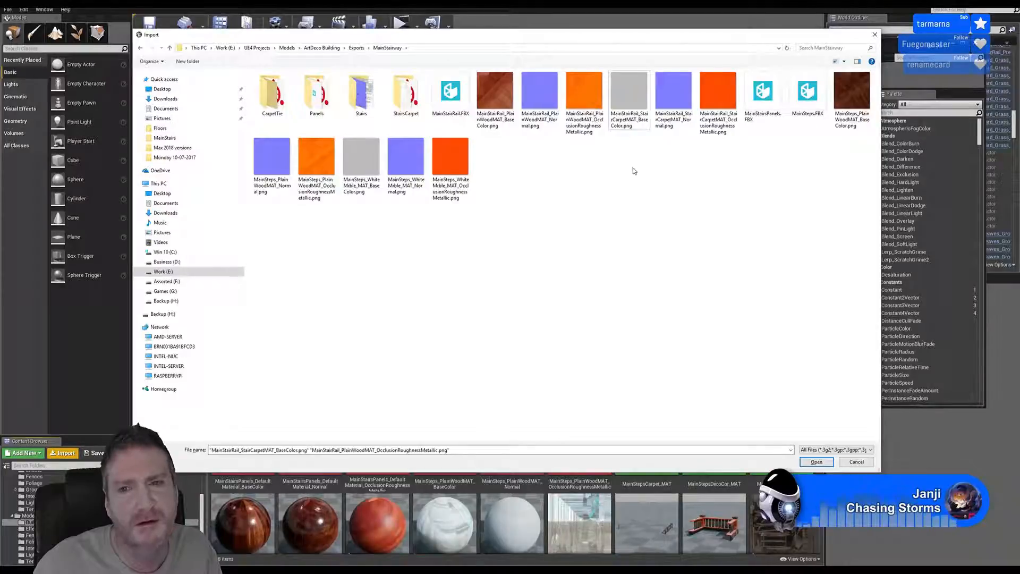
left_click(717, 122)
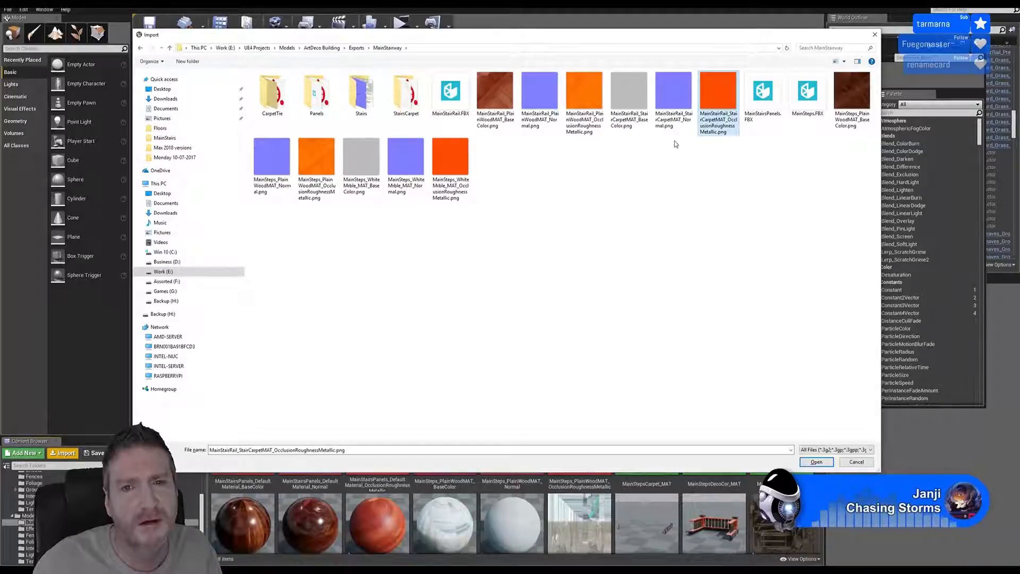
- Import MainStairRail_PlainWoodMAT_Normal.png and MainStairRail_PlainWoodMAT_OcclusionRoughnessMetallic.png into the project's Building folder
left_click(674, 121, "ctrl")
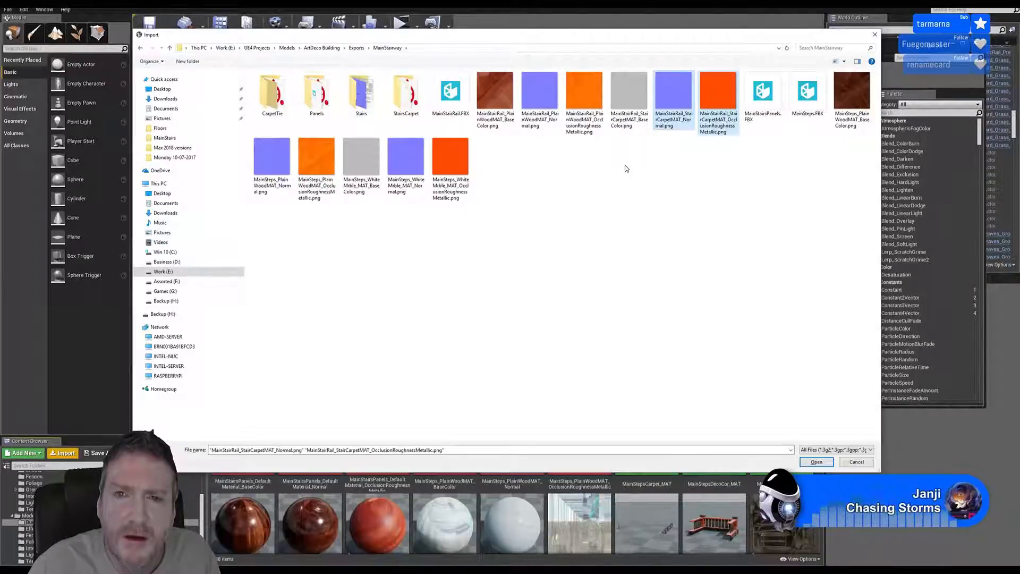
left_click(533, 115)
left_click(584, 122, "ctrl")
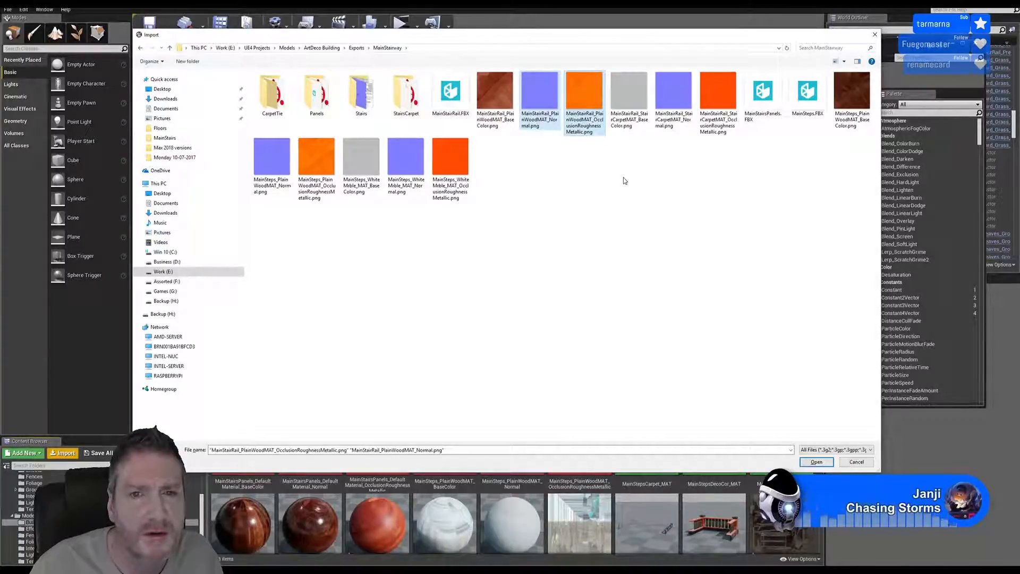
left_click(816, 461)
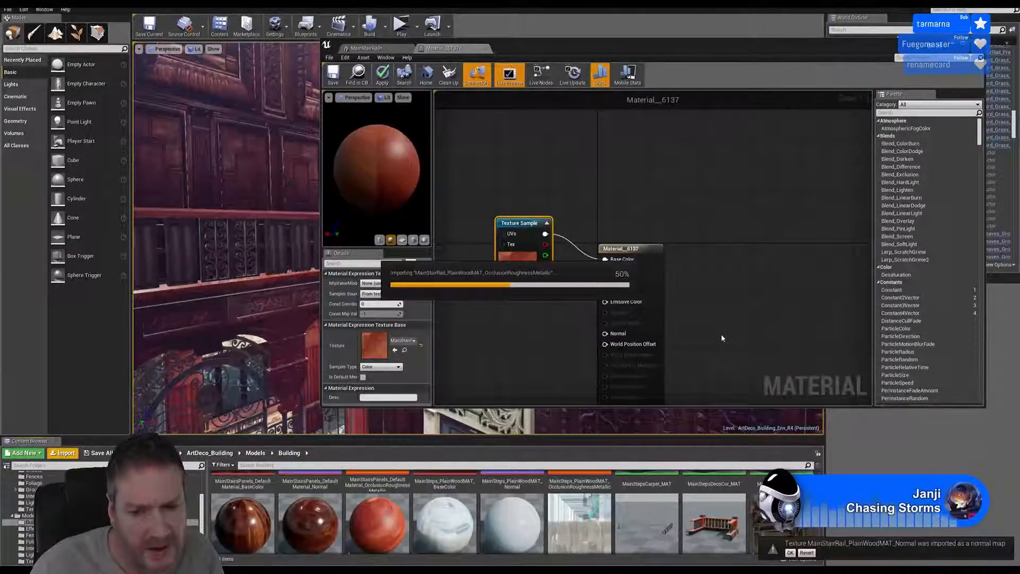
- Add the imported normal and OcclusionRoughnessMetallic textures to the Material__6137 graph, stacking their samples below the base color sample
left_click_drag(272, 500, 491, 378)
right_click_drag(706, 213, 714, 186)
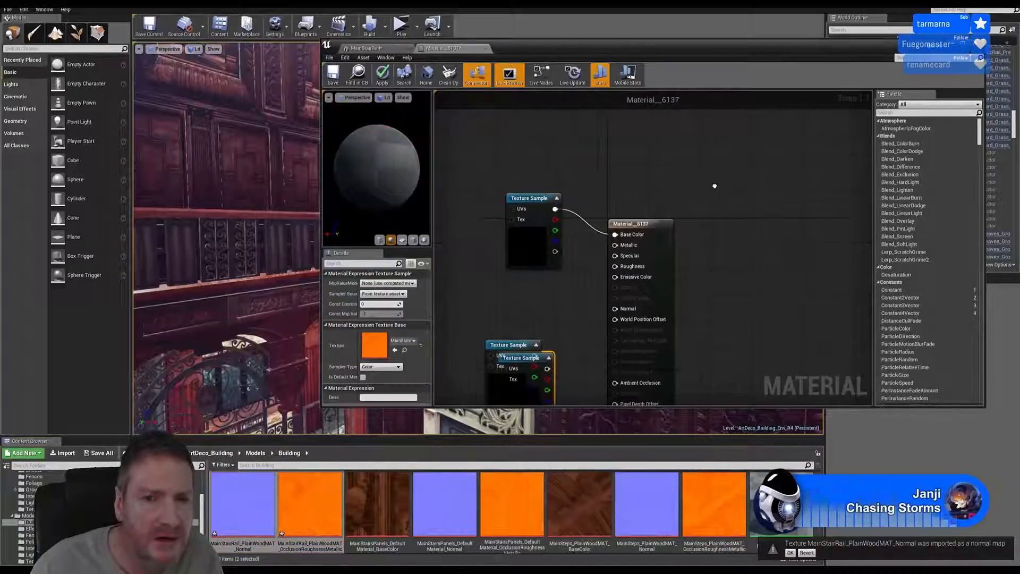
left_click(537, 217)
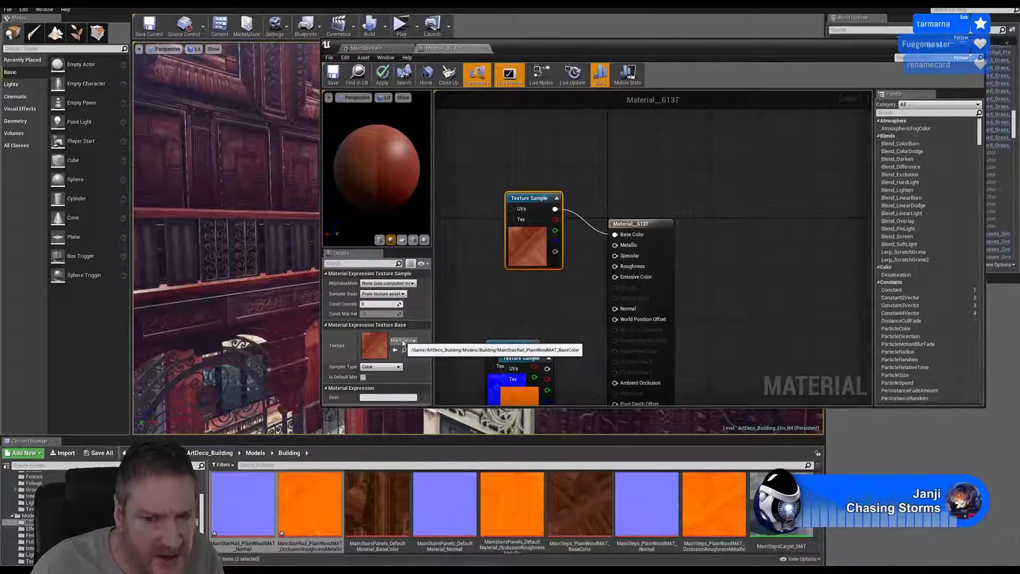
right_click_drag(550, 320, 567, 254)
left_click_drag(523, 279, 563, 220)
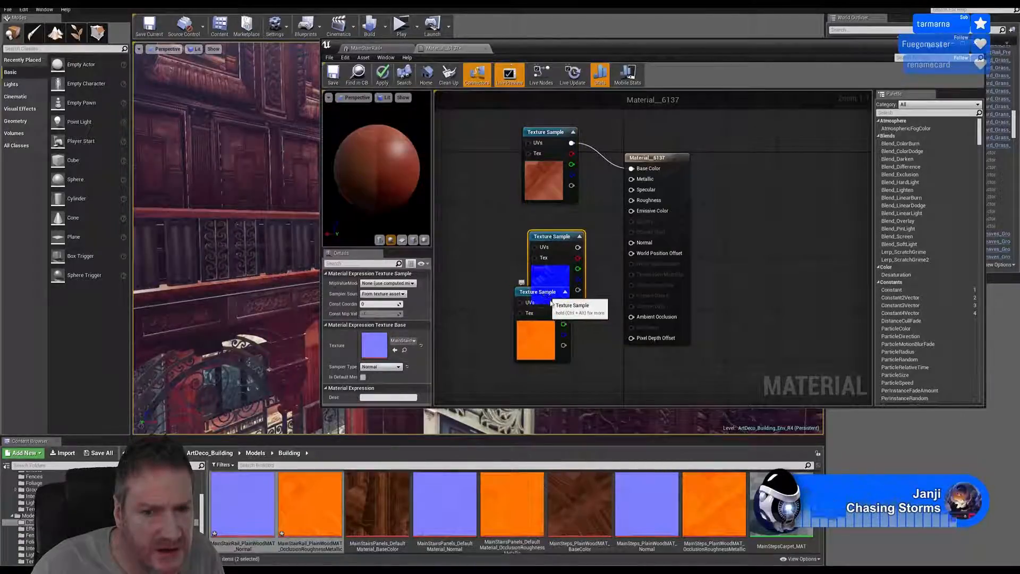
left_click_drag(551, 303, 566, 345)
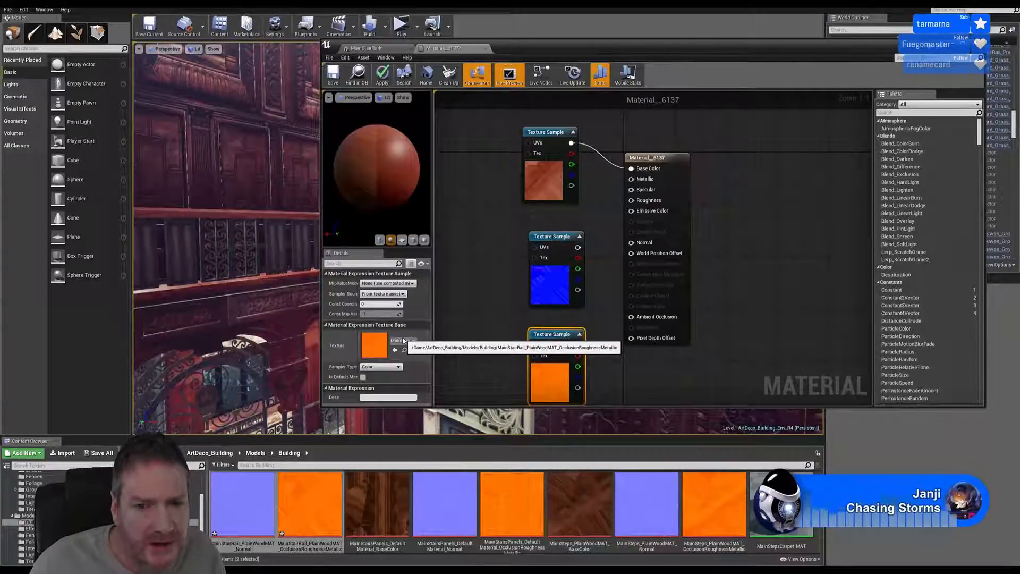
right_click_drag(719, 223, 694, 210)
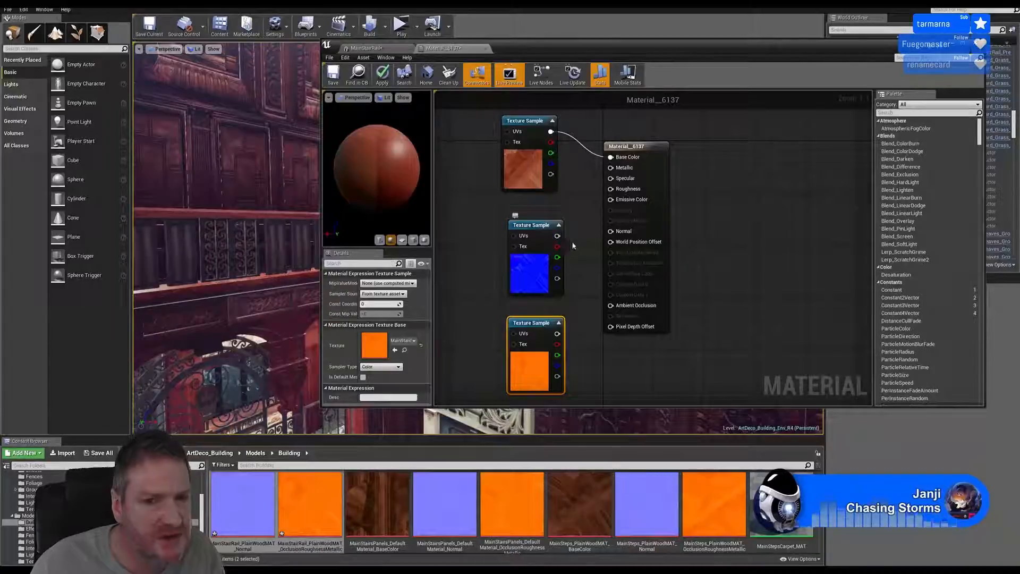
- Connect the normal texture's main output to Normal and the OcclusionRoughnessMetallic texture's main output to Roughness
left_click_drag(556, 235, 611, 231)
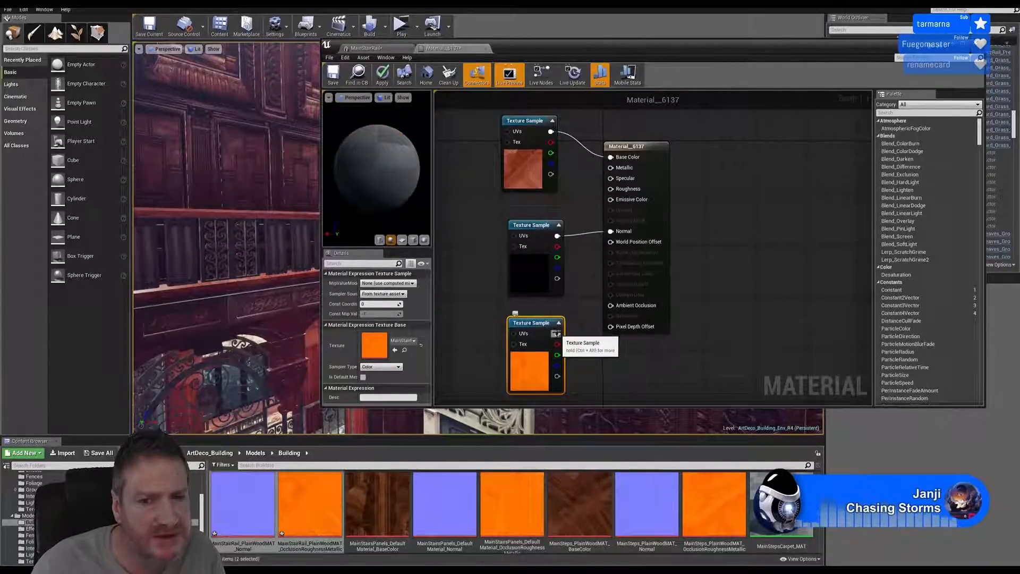
left_click_drag(557, 334, 611, 189)
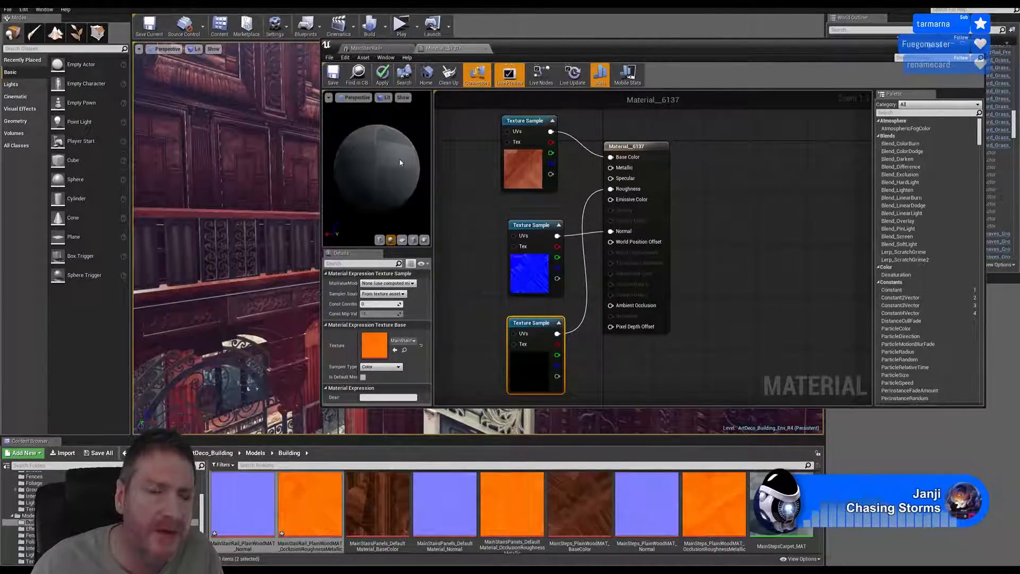
mouse_move(391, 153)
left_mouse_down()
mouse_move(361, 157)
mouse_move(340, 133)
mouse_move(381, 157)
left_mouse_up()
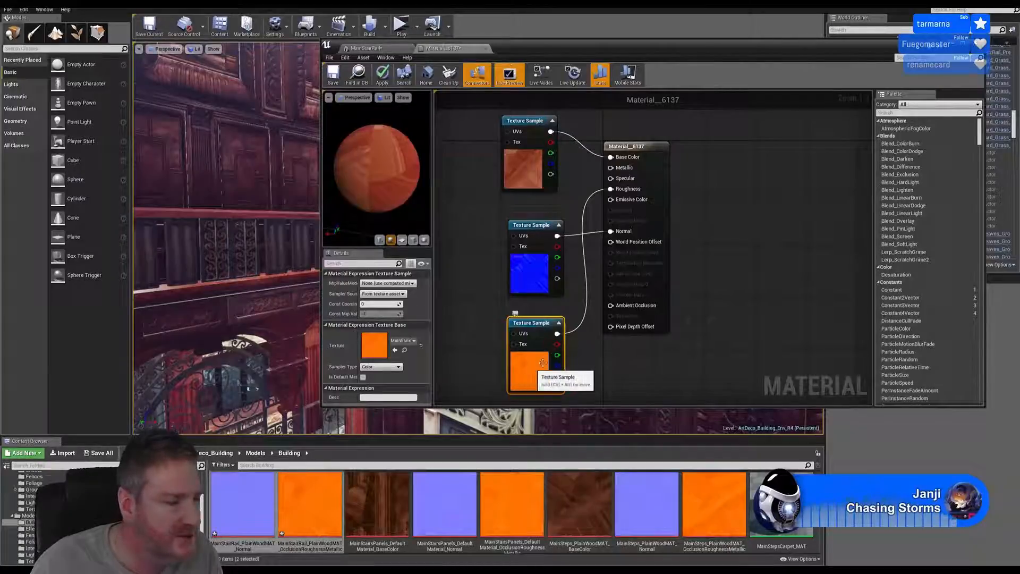
- Break the link between the OcclusionRoughnessMetallic texture and the material's Roughness input
right_click_drag(738, 206, 724, 191)
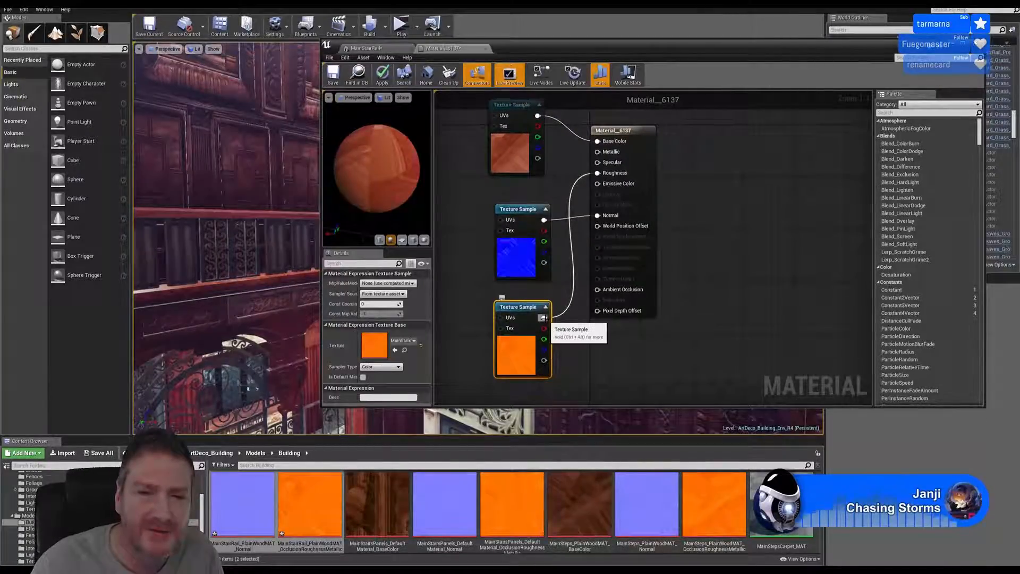
right_click(546, 321)
left_click(733, 300)
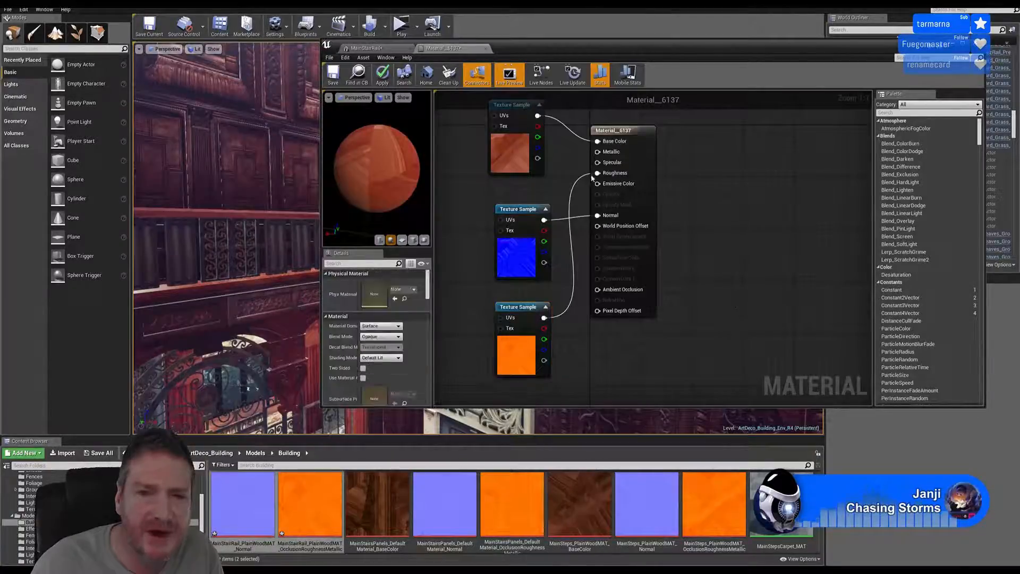
right_click(597, 173)
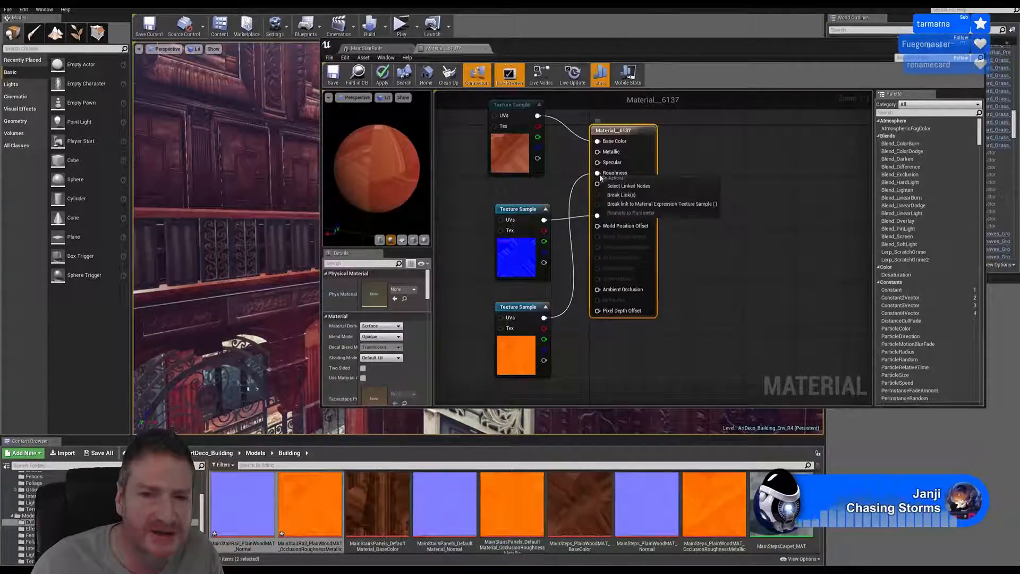
left_click(620, 194)
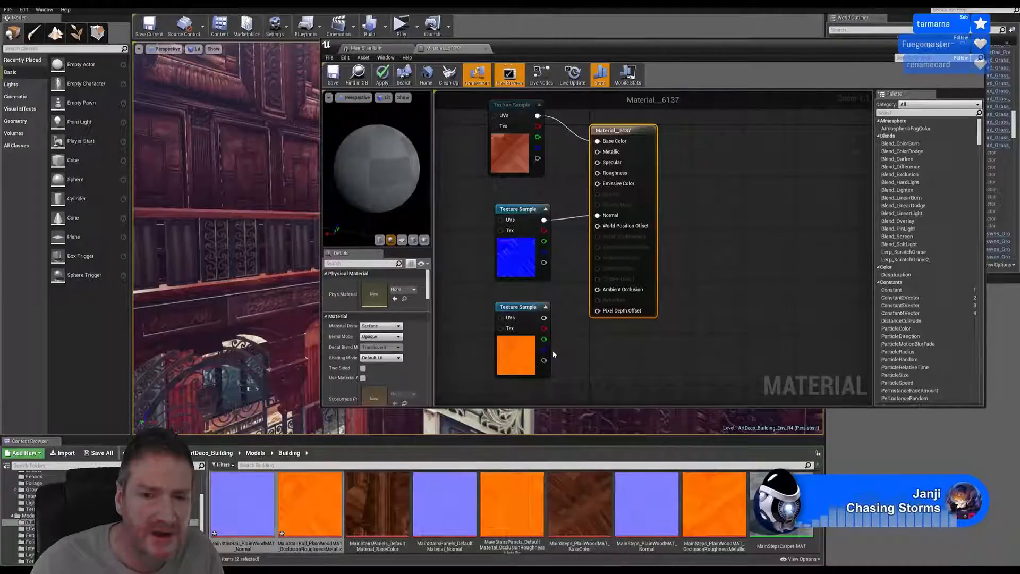
- Connect the OcclusionRoughnessMetallic texture's blue channel to Metallic, green to Roughness and red to Ambient Occlusion, and inspect the preview sphere
left_click_drag(544, 349, 597, 152)
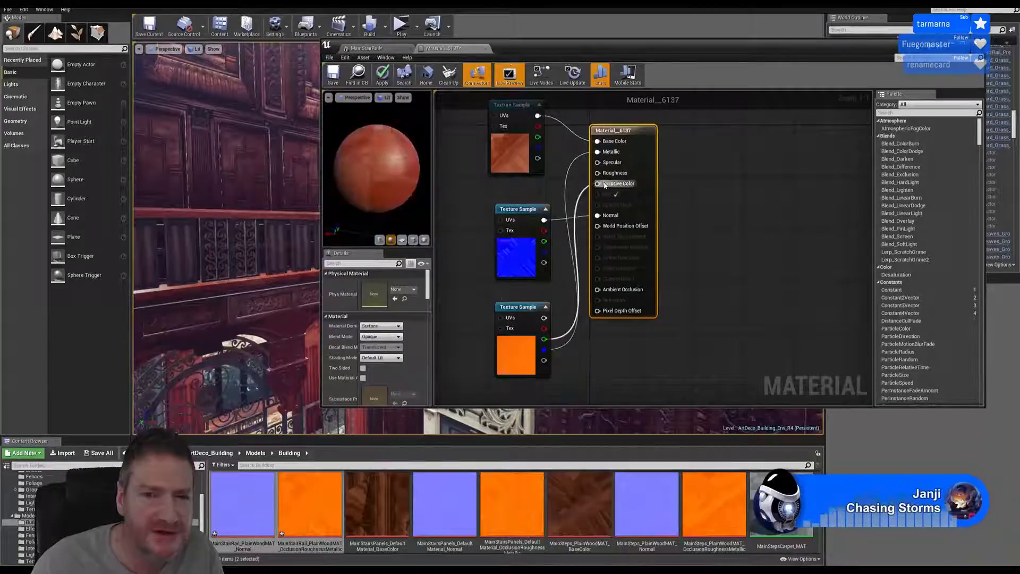
left_click_drag(544, 338, 599, 174)
left_click_drag(544, 327, 598, 291)
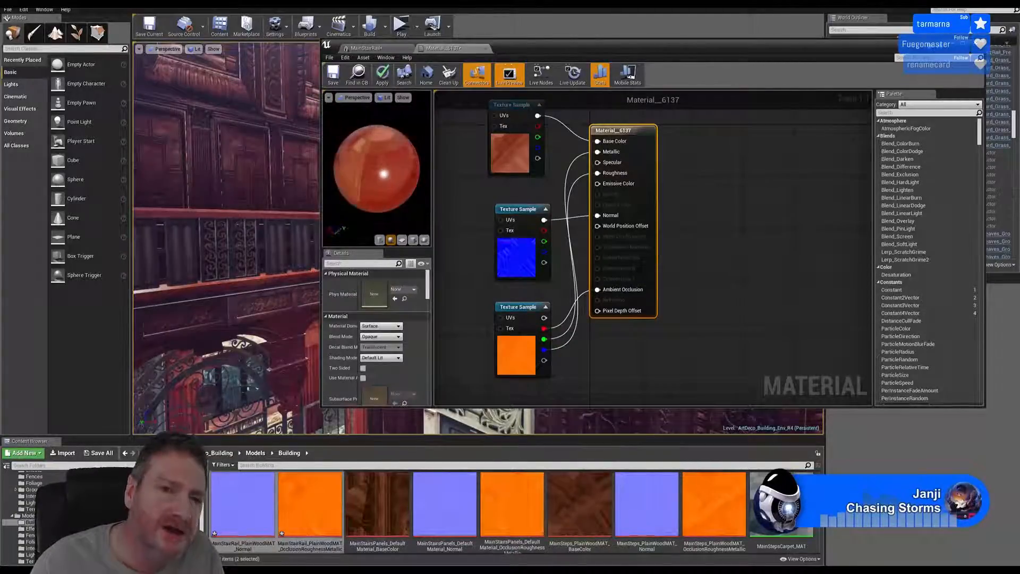
left_click_drag(377, 176, 401, 169)
left_click_drag(375, 169, 387, 177)
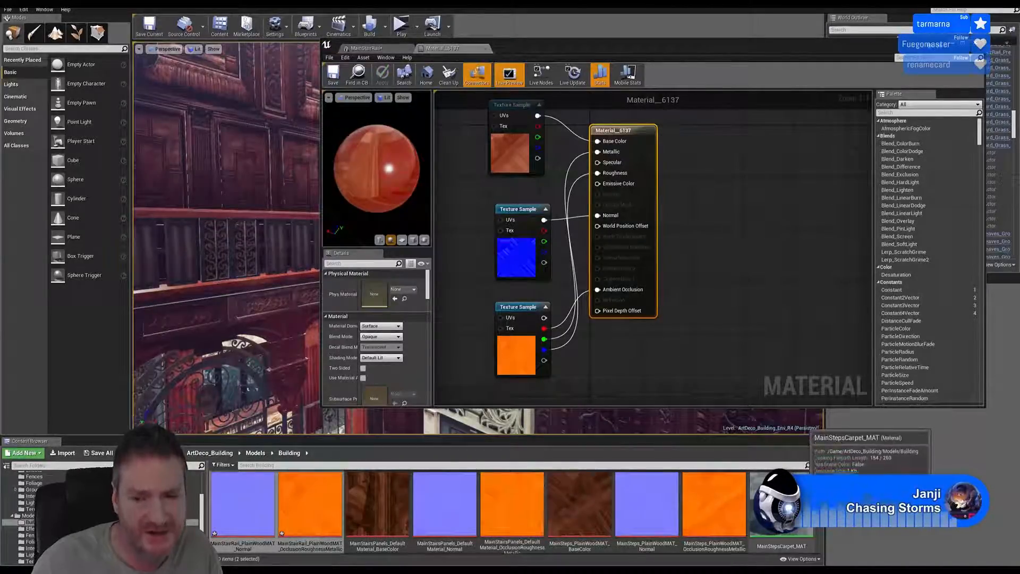
- Close the material editor, save the stair rail mesh and return to the level
left_click(485, 49)
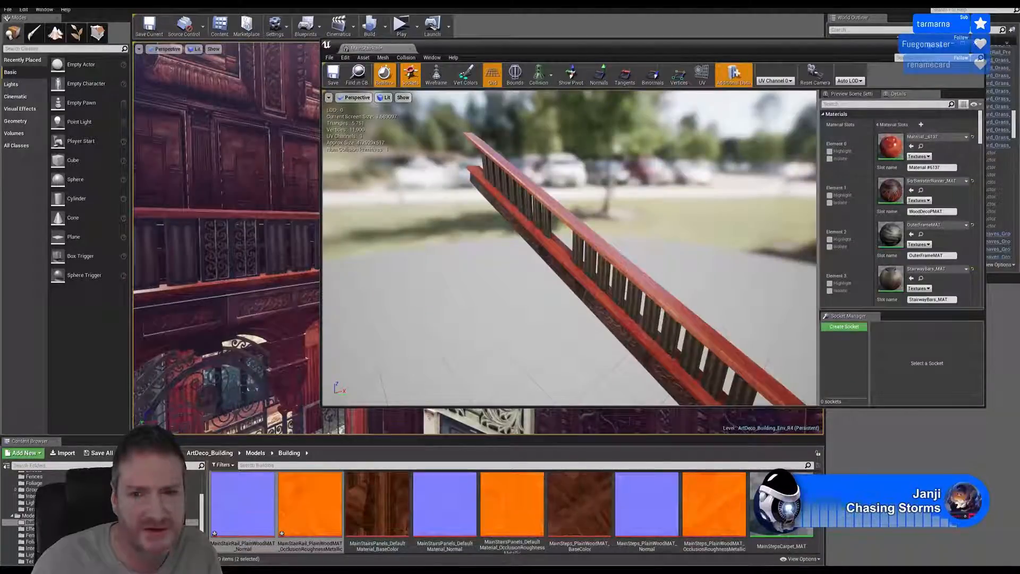
mouse_move(569, 250)
left_mouse_down()
mouse_move(515, 250)
mouse_move(571, 249)
left_mouse_up()
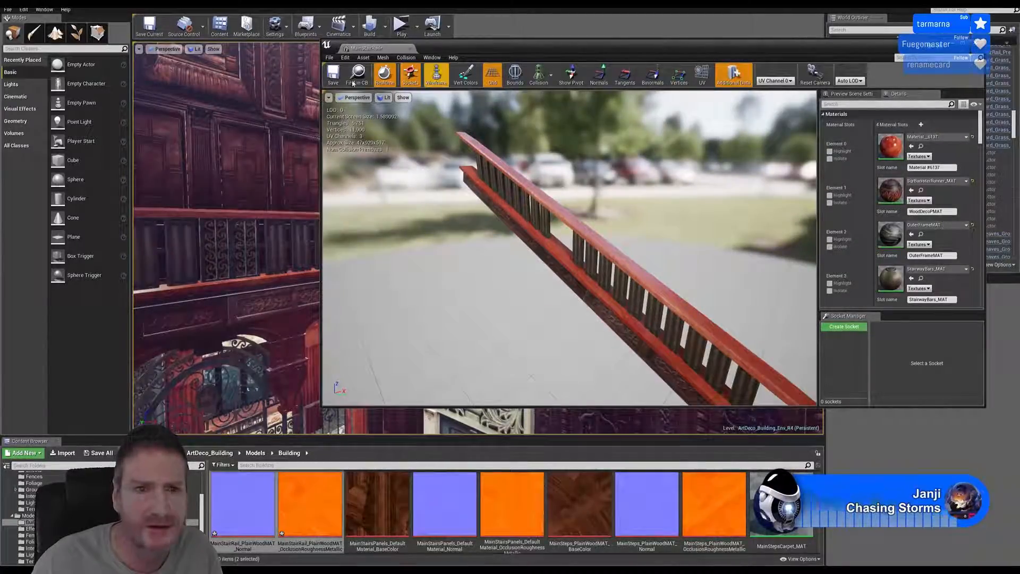
left_click(333, 75)
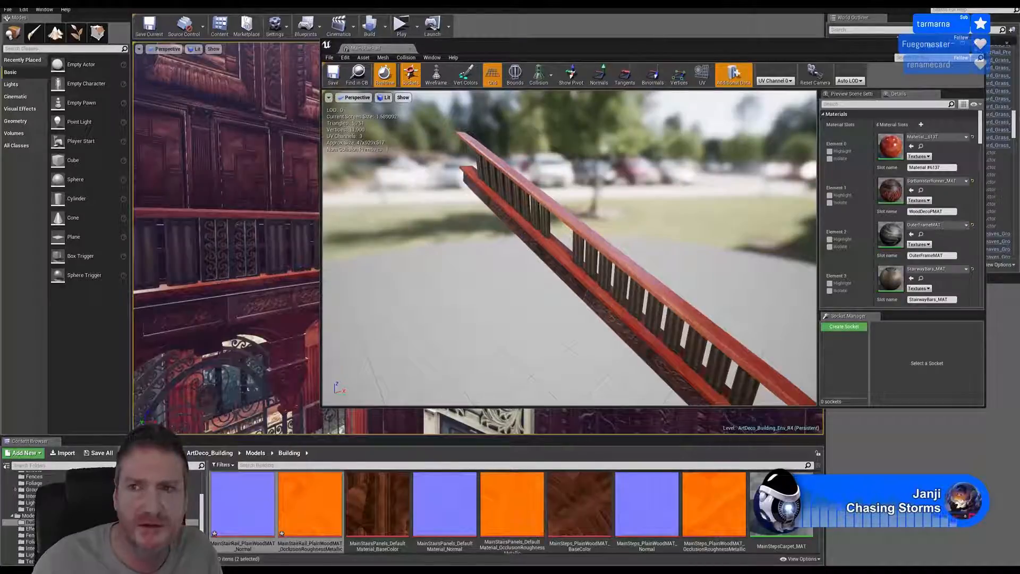
left_click(978, 44)
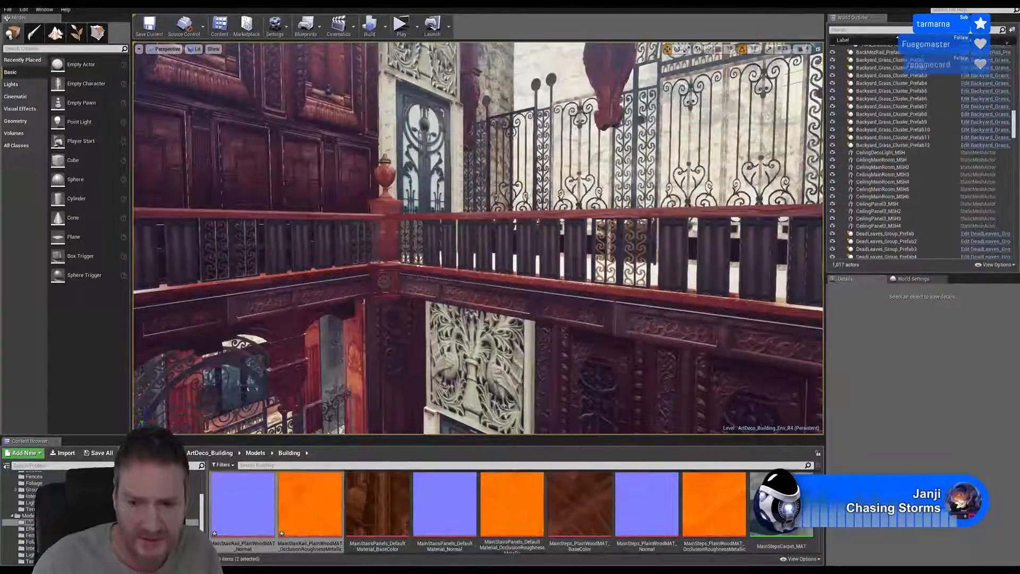
- Rename the red wood material Material__6137 in the Building folder as MainStepsRails_MAT
scroll(510, 510, "up", 2)
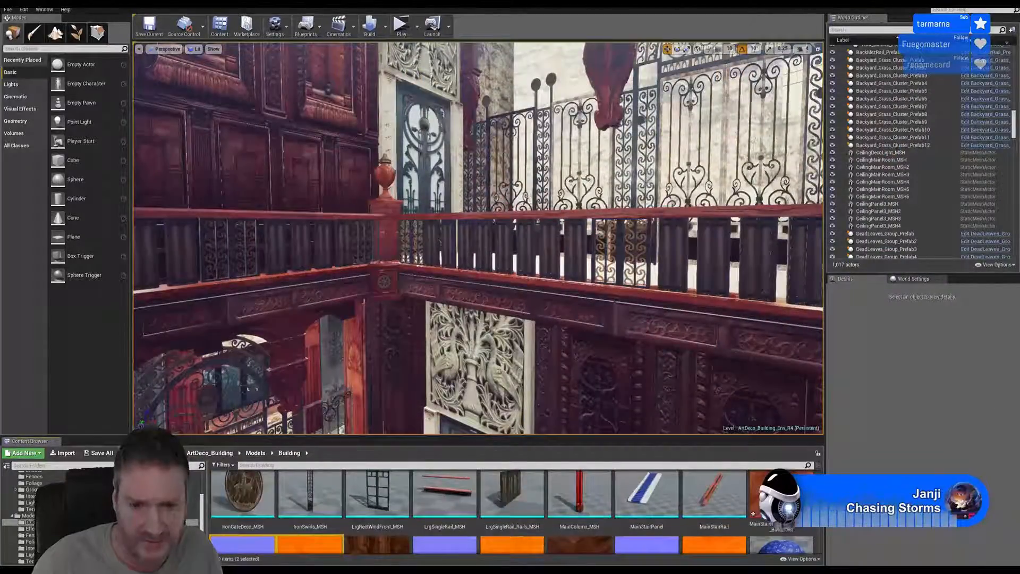
scroll(510, 510, "up", 6)
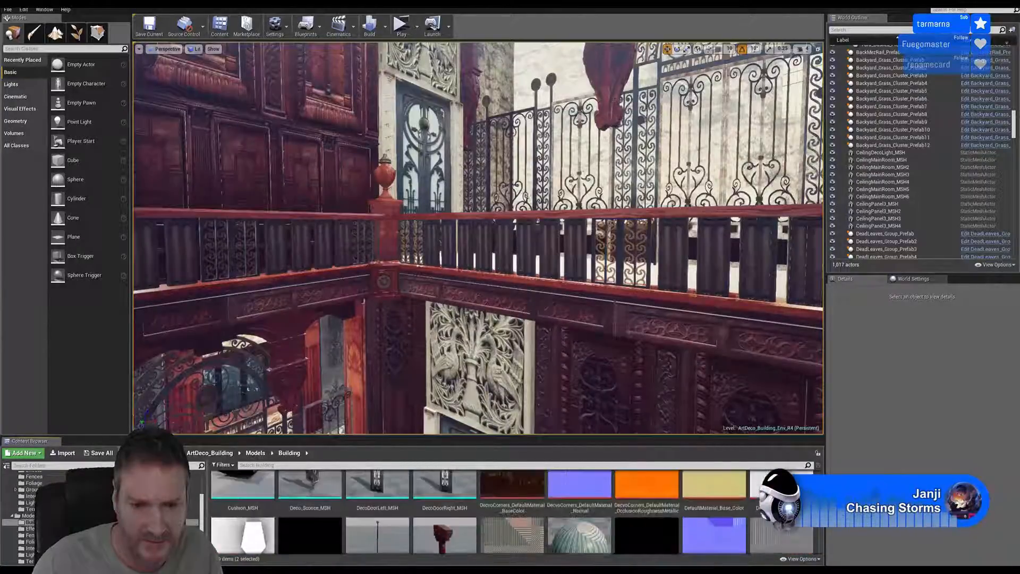
scroll(512, 510, "down", 4)
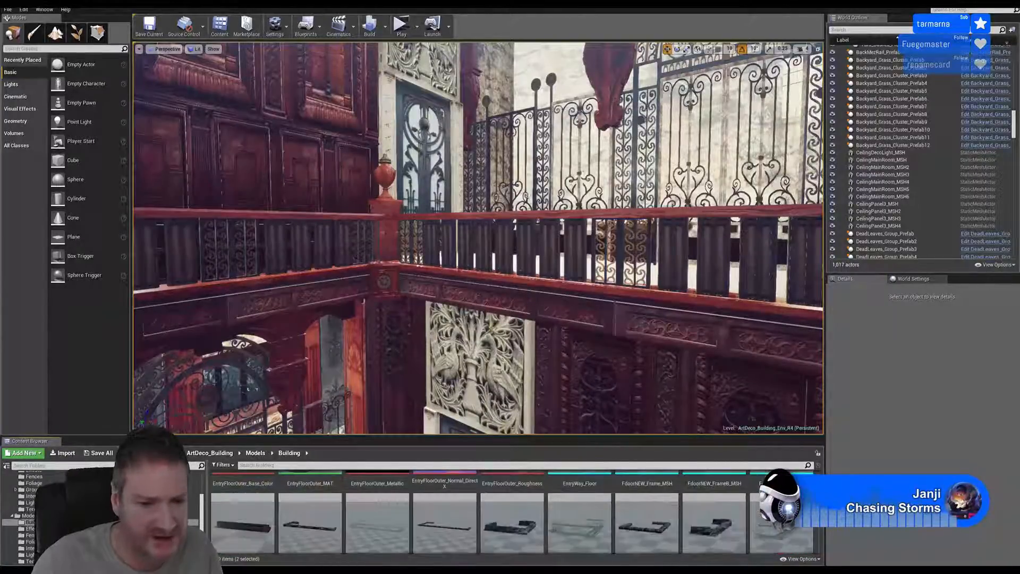
scroll(512, 510, "down", 2)
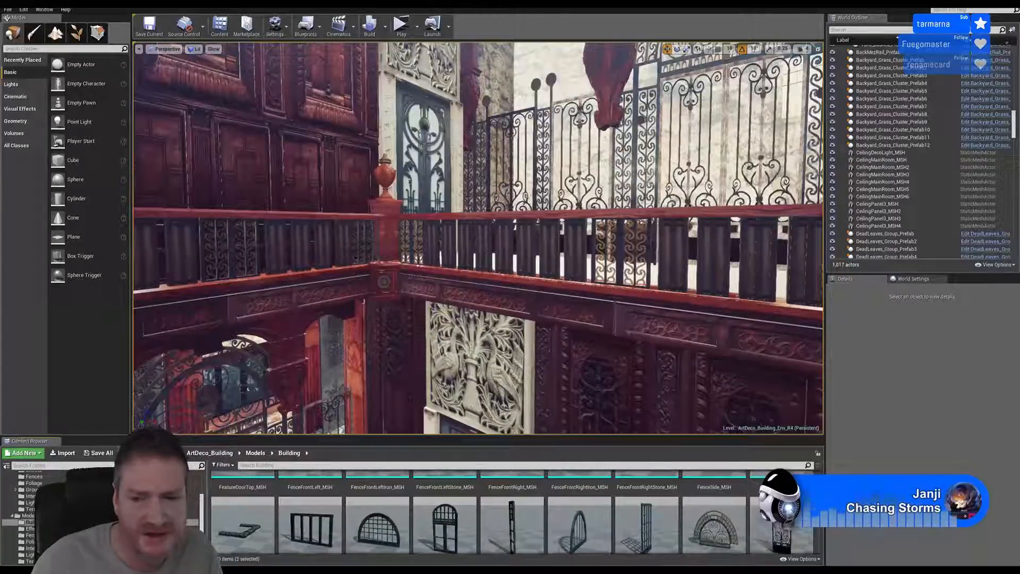
scroll(778, 532, "down", 5)
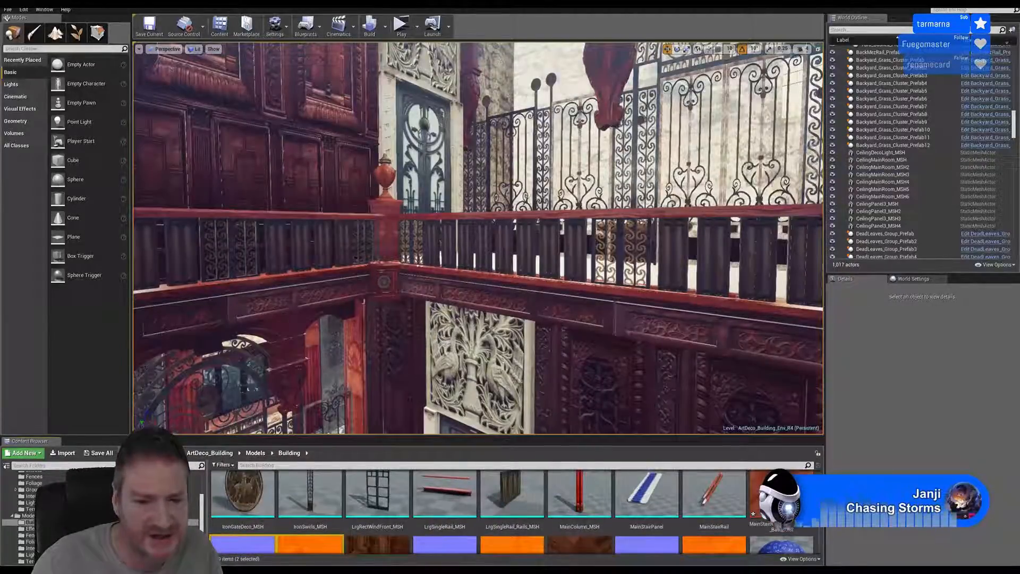
scroll(523, 512, "down", 3)
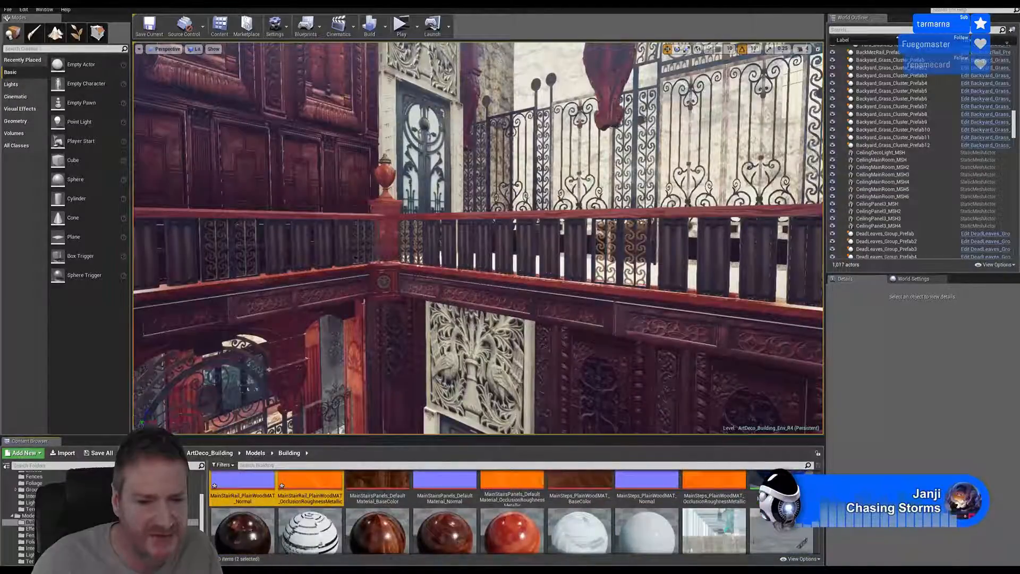
scroll(514, 511, "down", 1)
scroll(504, 510, "down", 2)
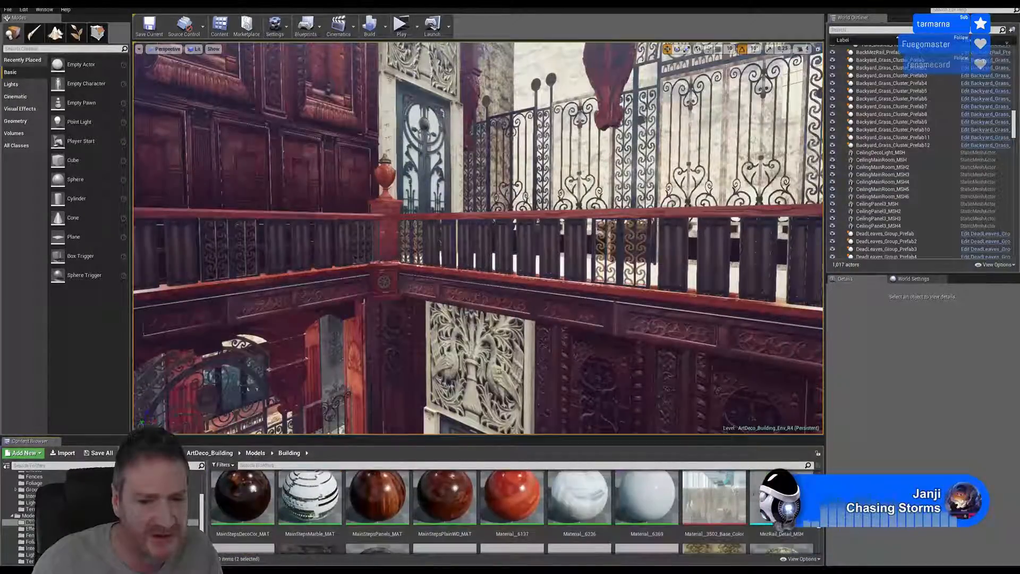
left_click(504, 502)
right_click(504, 502)
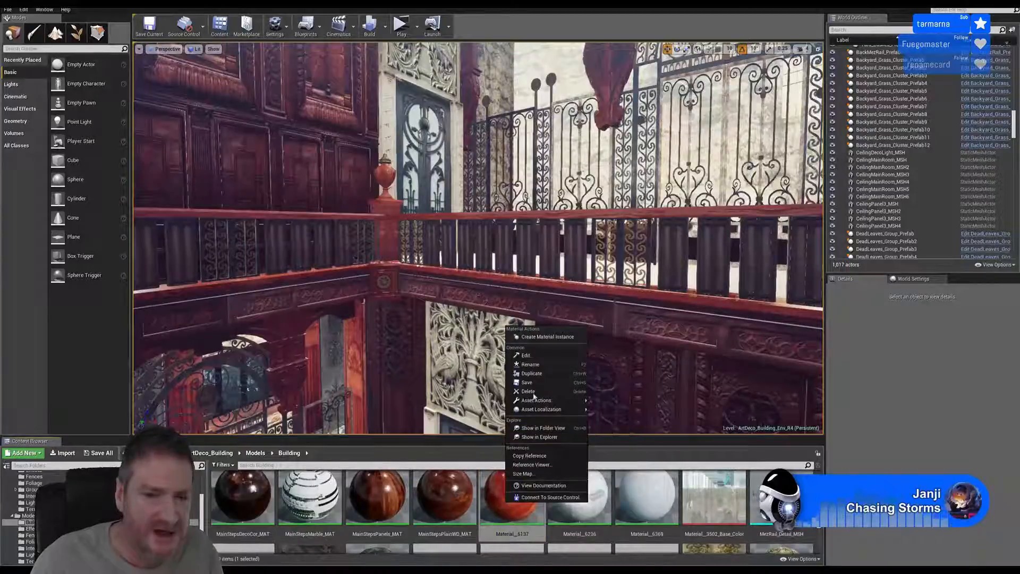
left_click(531, 365)
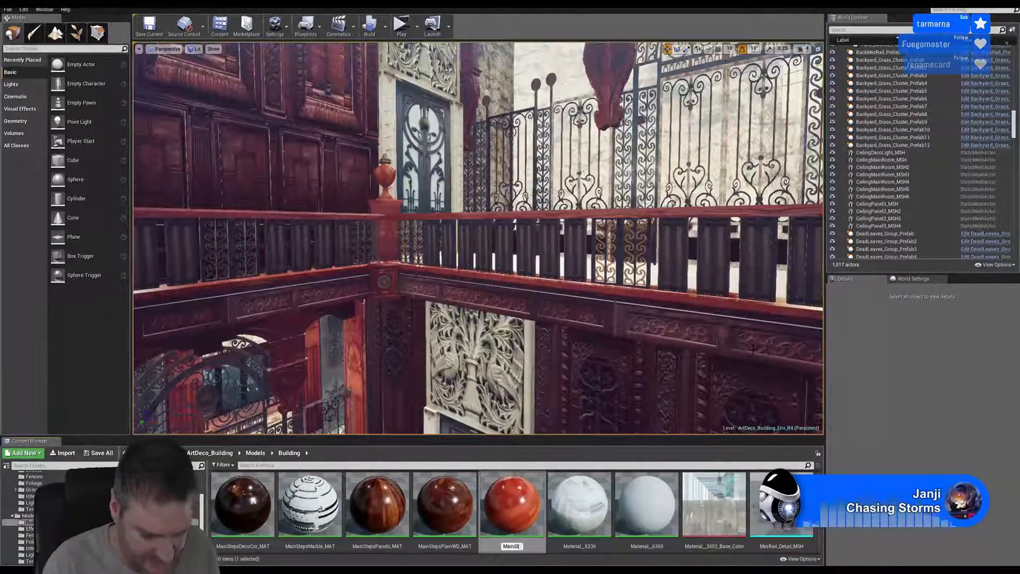
type("MainStepsR")
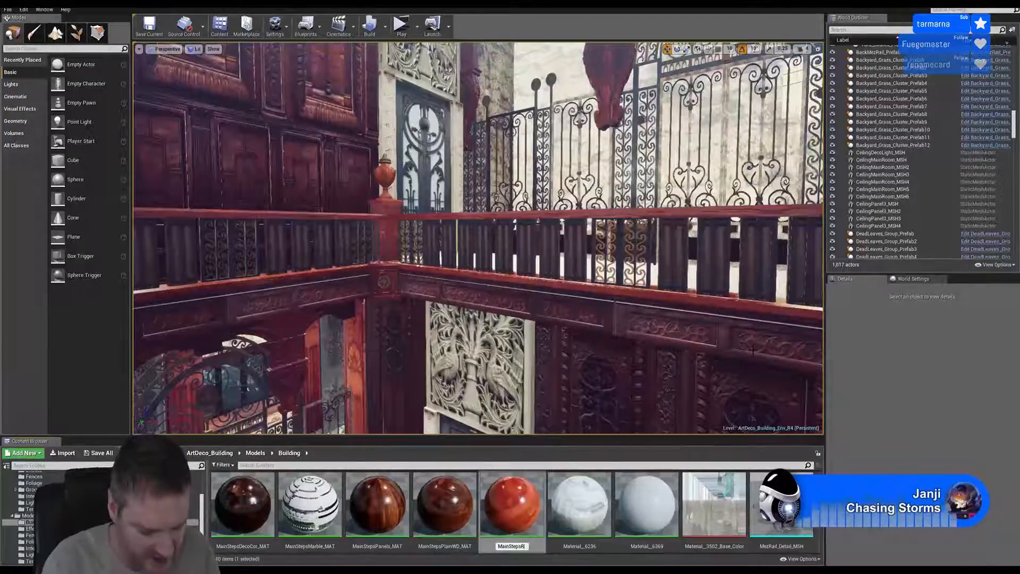
type("ails_")
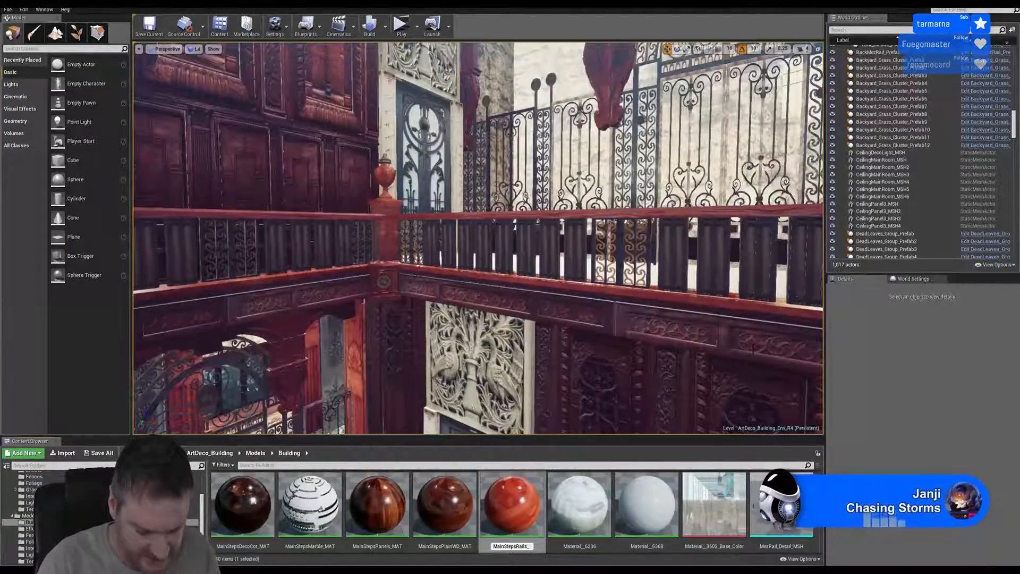
type("MAT")
key("Return")
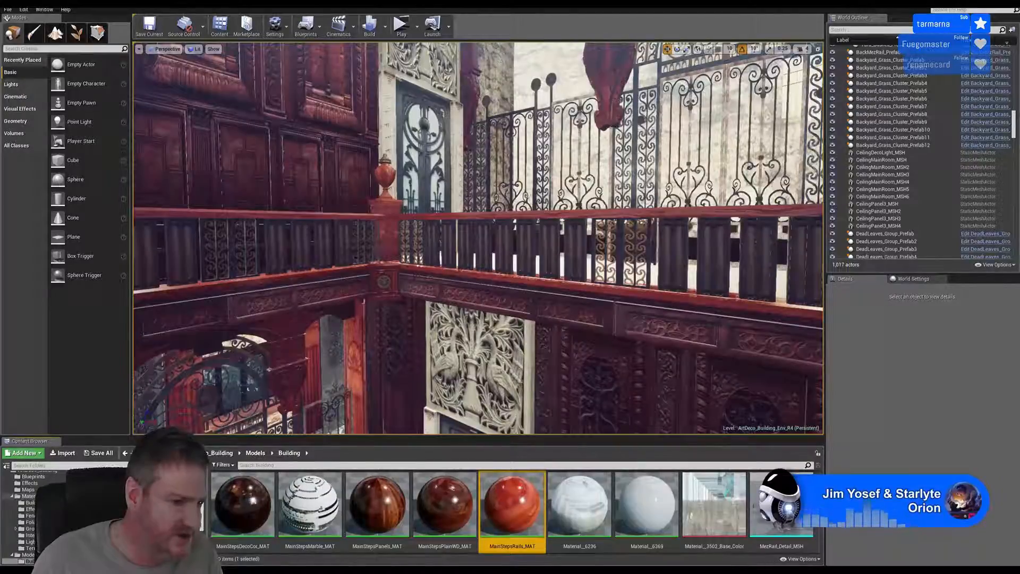
- Look through the Building folder's assets in the content browser for the main stair panel mesh
scroll(106, 515, "down", 3)
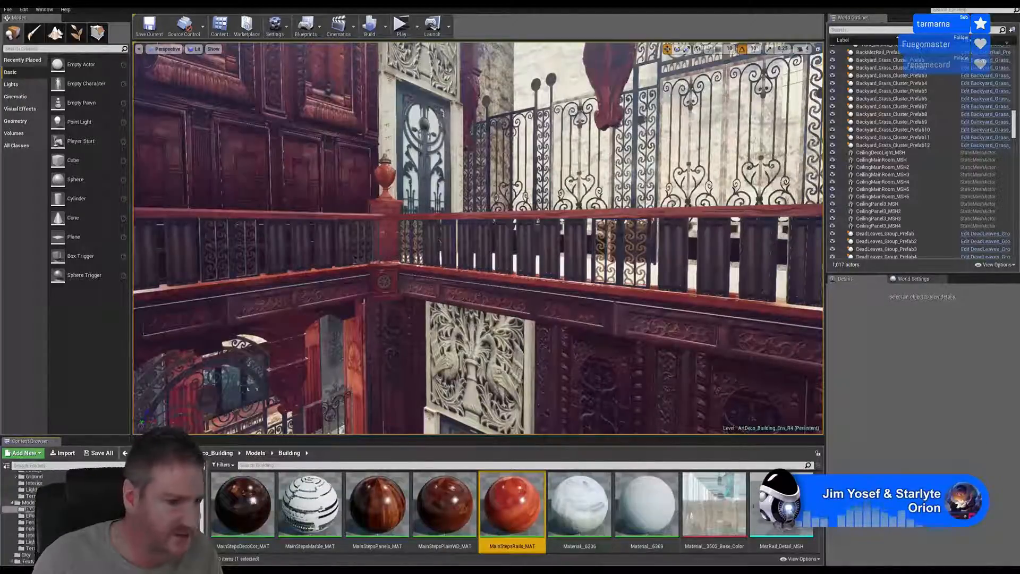
left_click(12, 542)
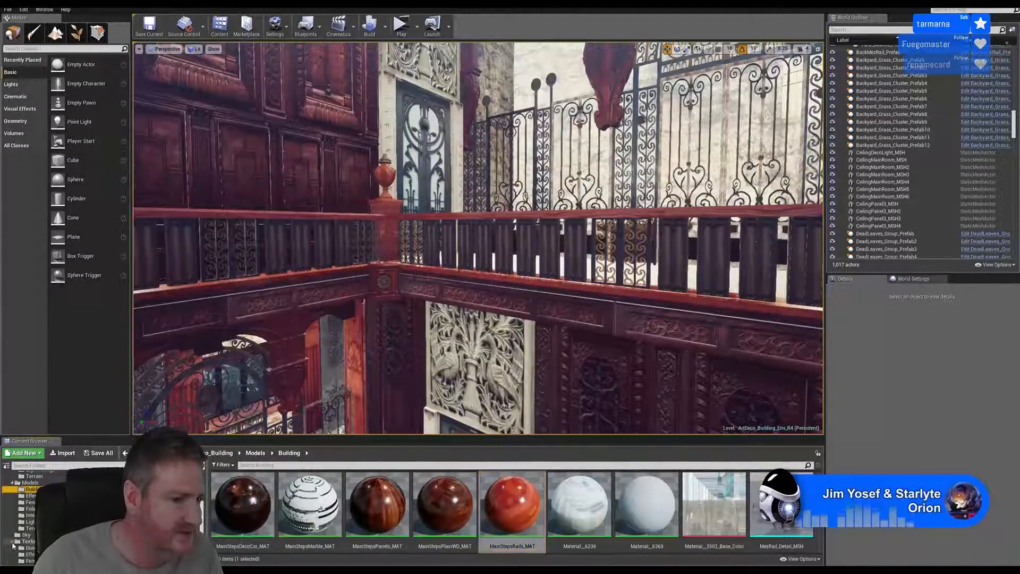
scroll(691, 499, "up", 2)
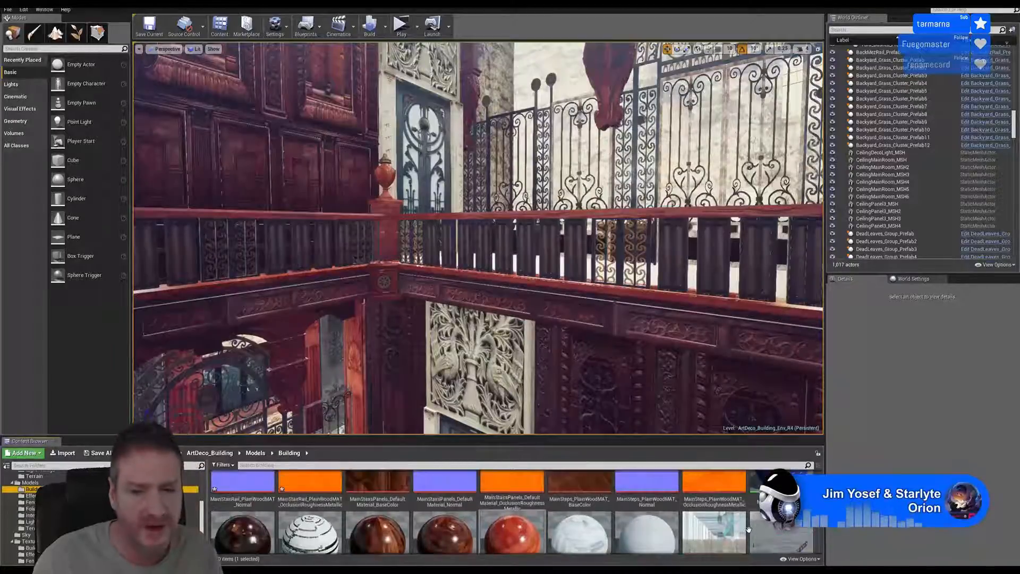
right_click_drag(530, 325, 343, 342)
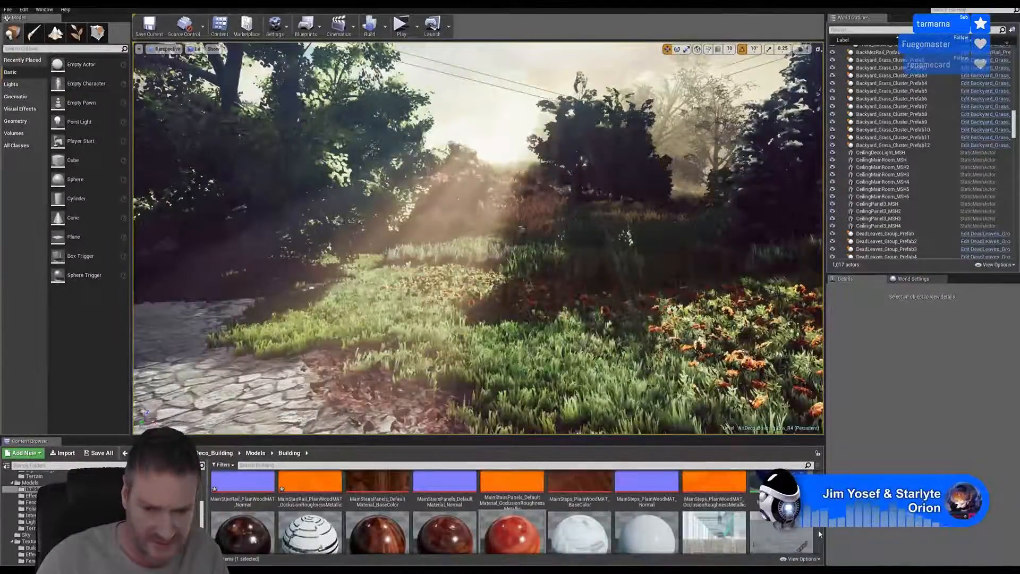
scroll(513, 512, "up", 5)
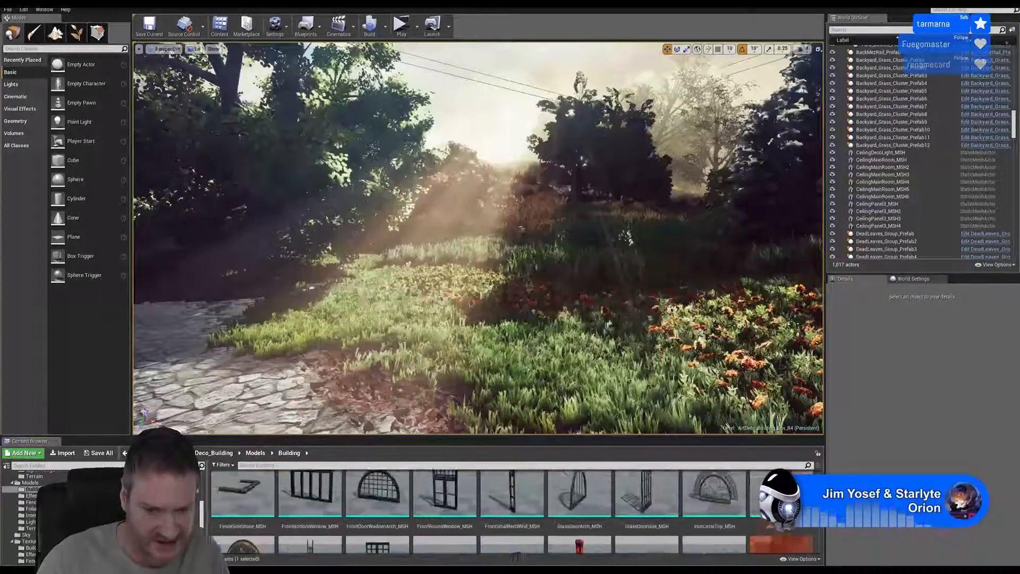
scroll(512, 512, "down", 2)
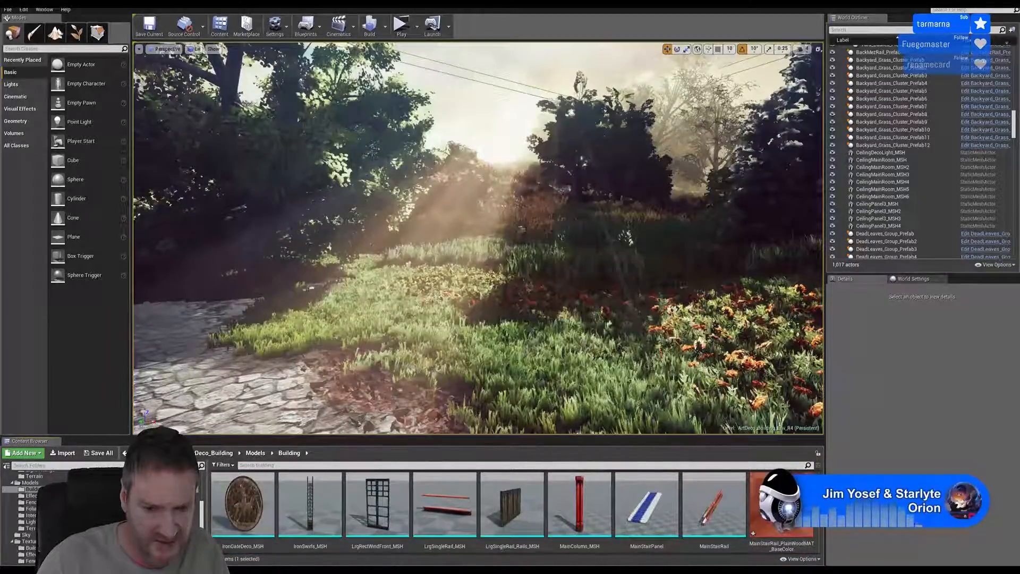
scroll(513, 513, "up", 5)
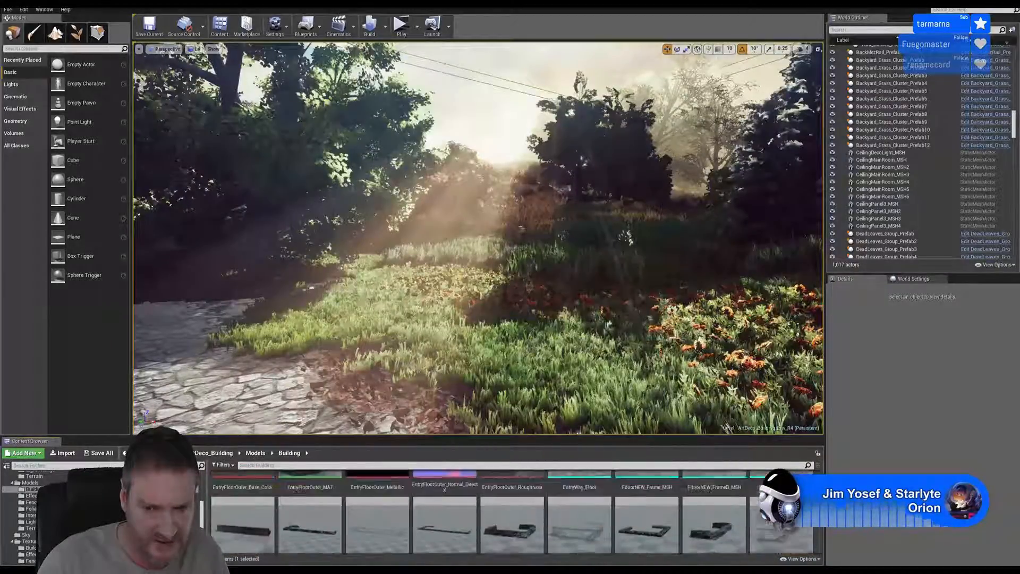
scroll(513, 510, "down", 5)
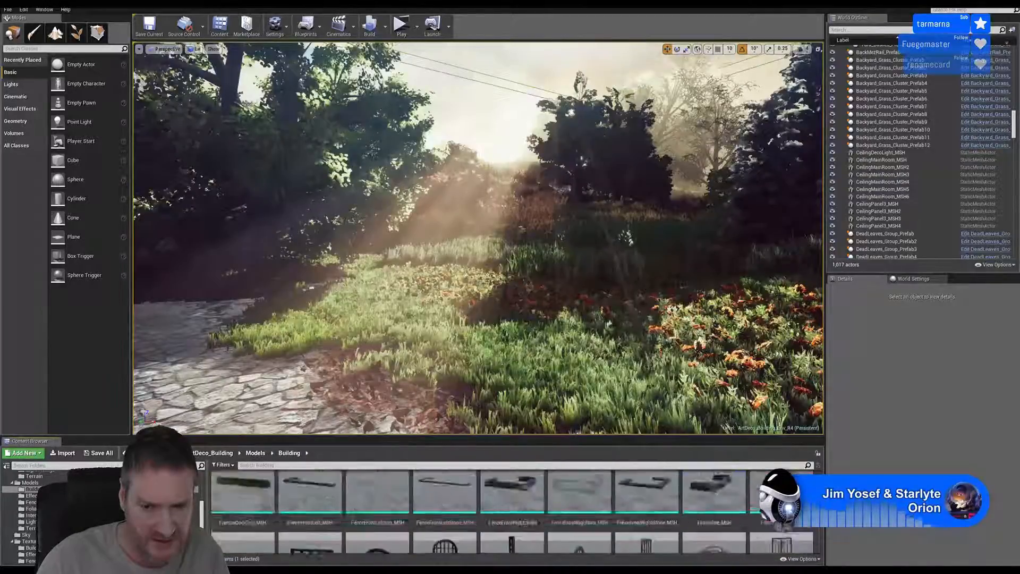
scroll(512, 510, "down", 3)
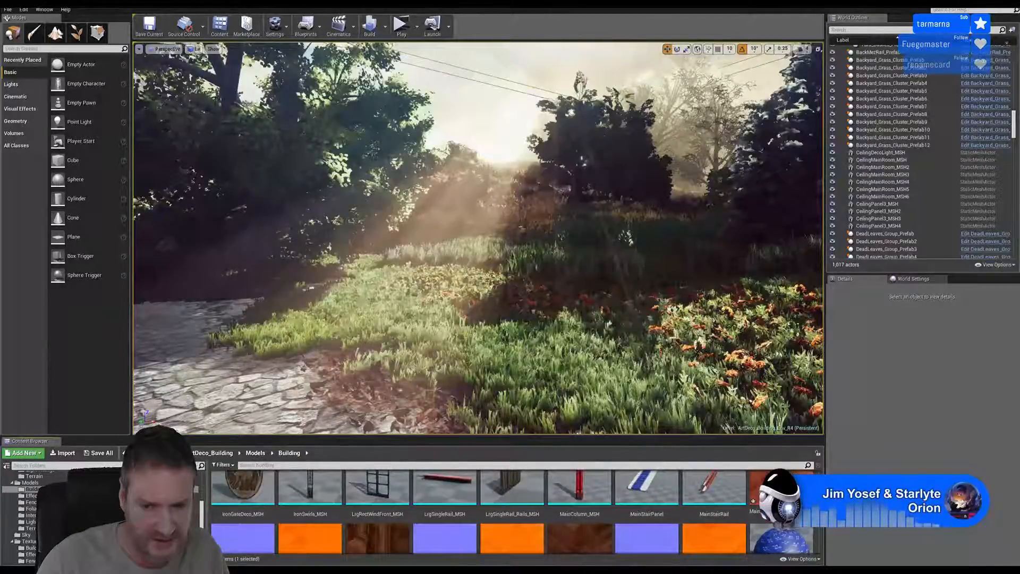
scroll(764, 541, "up", 3)
scroll(764, 541, "down", 2)
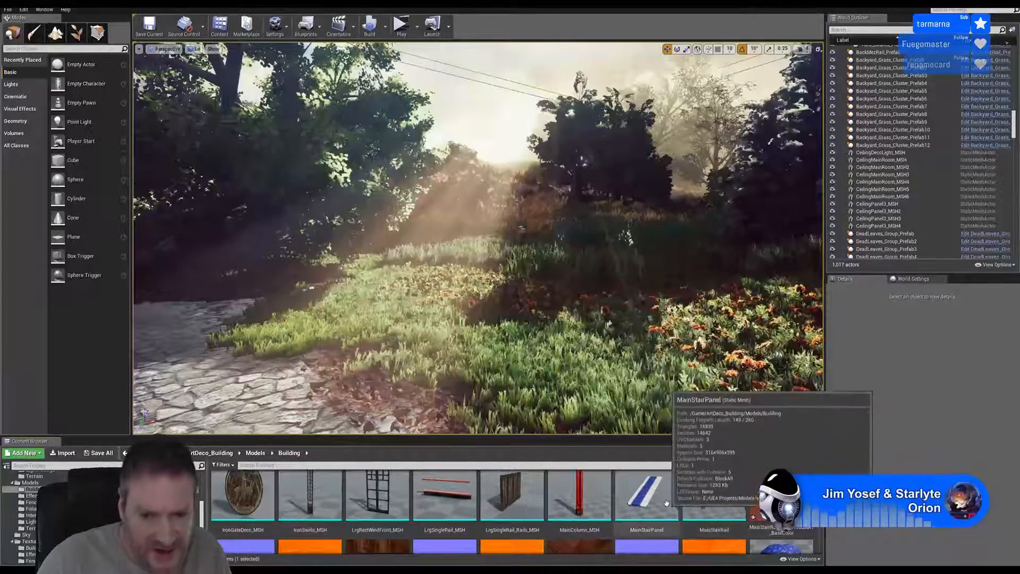
- Place the MainStairPanel mesh in the level over the garden, check where its pivot sits, and delete it again
left_click(666, 502)
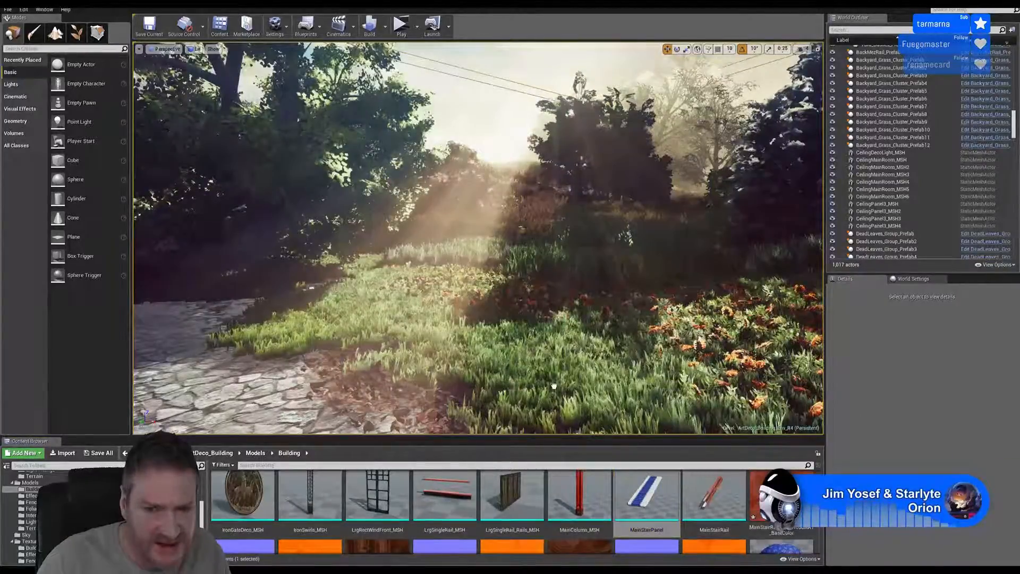
left_click_drag(554, 386, 554, 236)
right_click_drag(554, 236, 732, 216)
key("s")
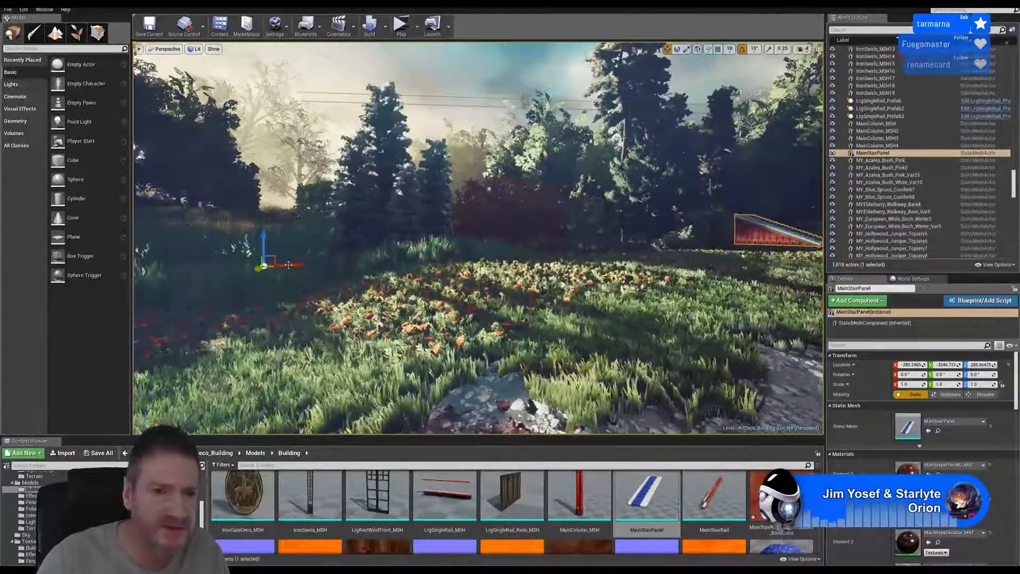
key("Delete")
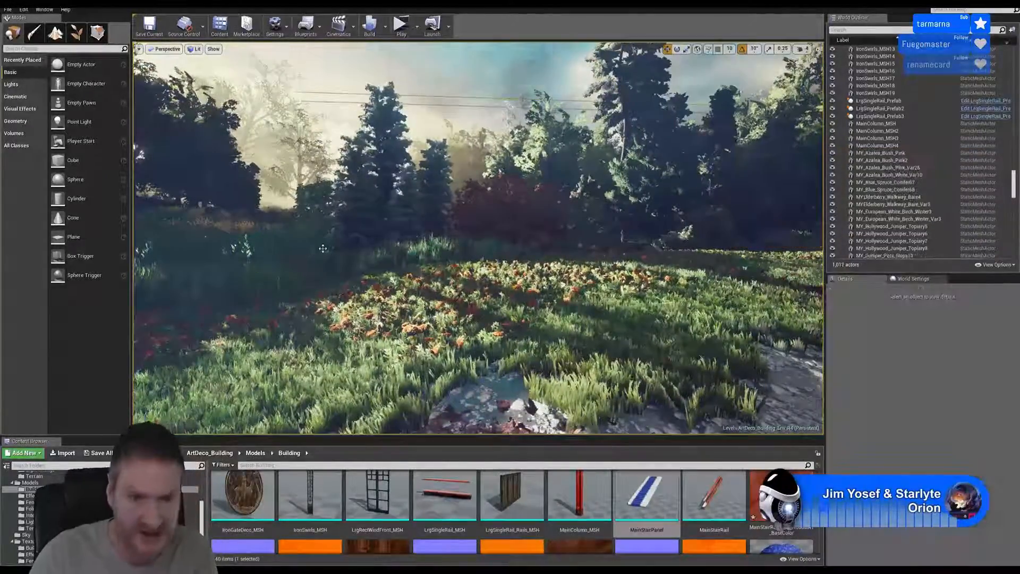
- Switch to 3ds Max and centre the pivot of the MainStairPanel staircase on the object
left_click(990, 4)
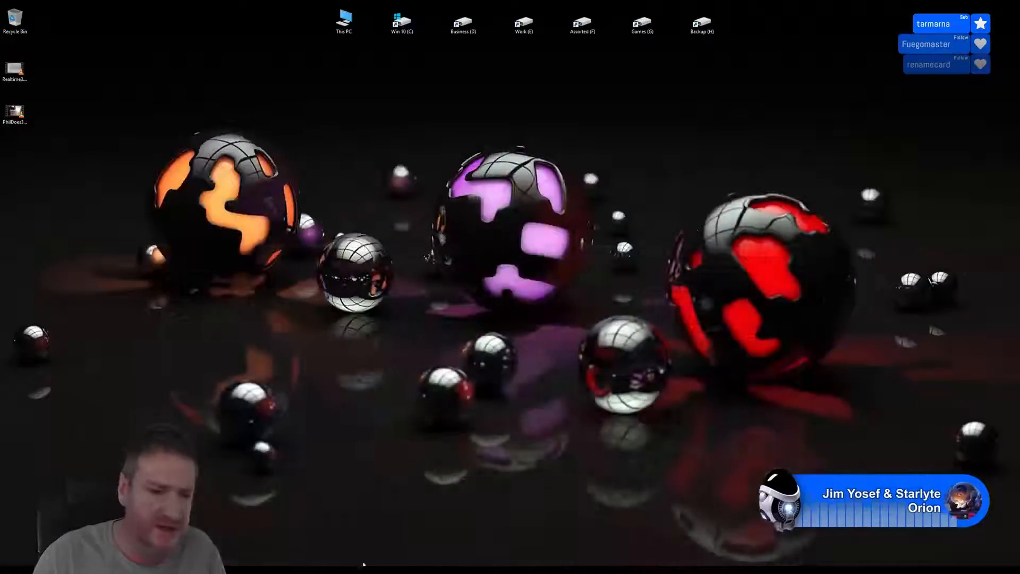
left_click(323, 568)
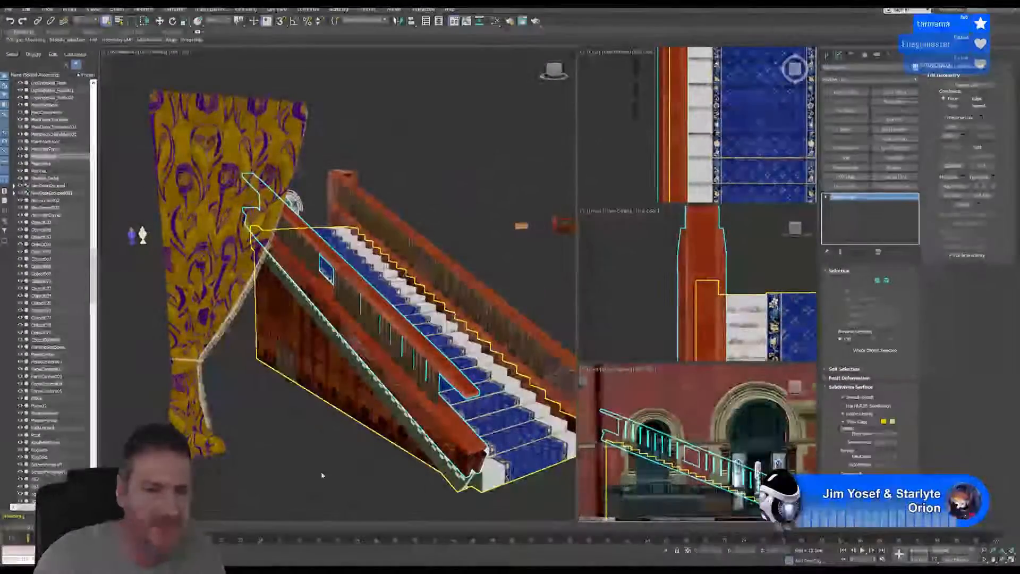
left_click(364, 492)
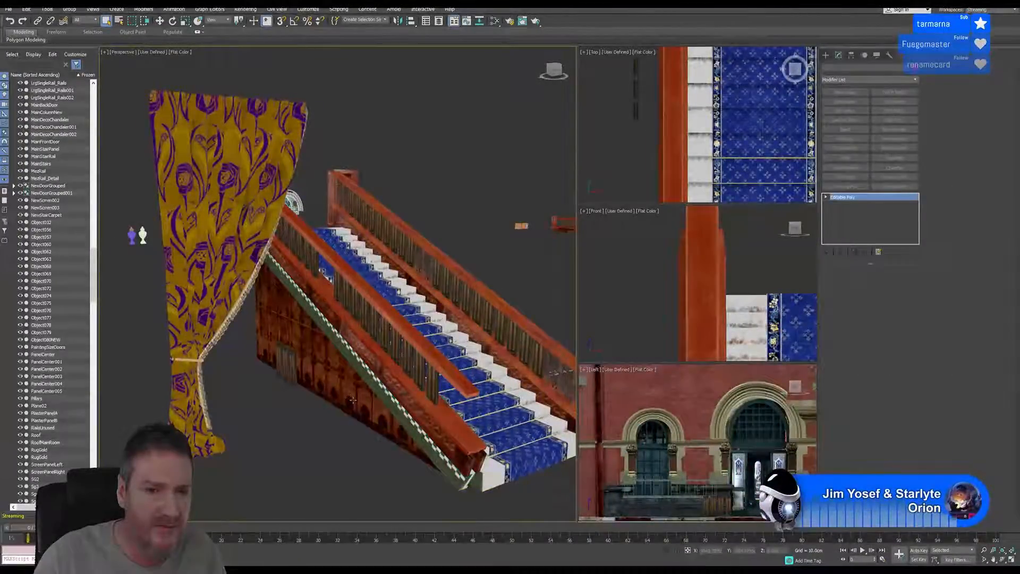
left_click(352, 400)
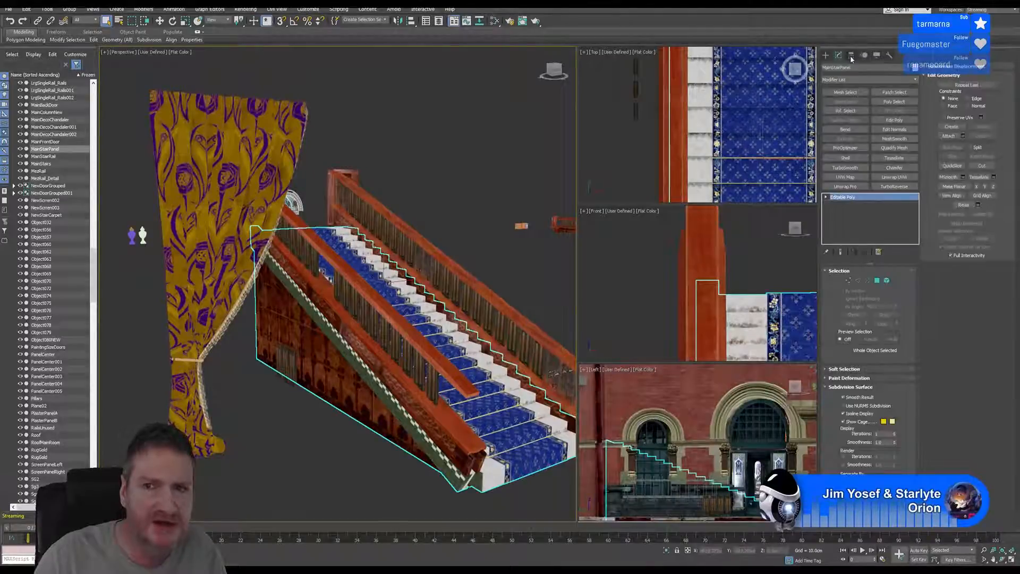
left_click(851, 55)
left_click(869, 111)
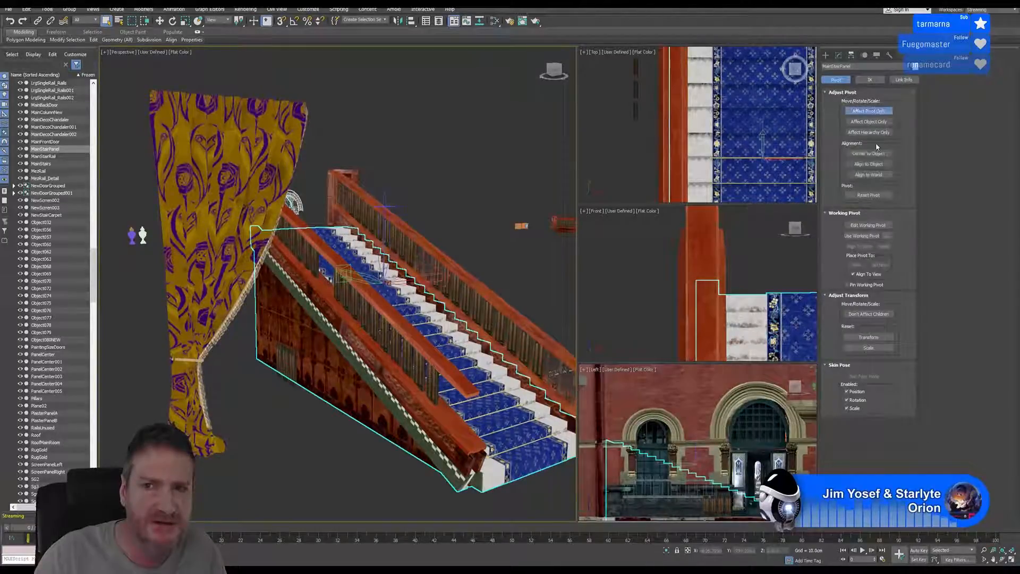
left_click(868, 153)
left_click(869, 111)
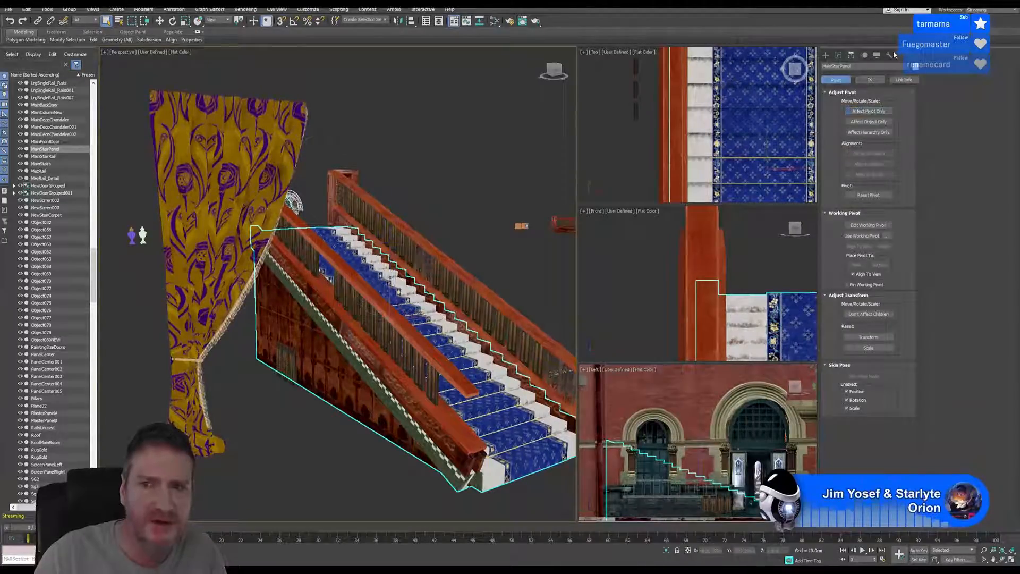
- Reset the XForm of the selected MainStairPanel
left_click(889, 55)
left_click(868, 157)
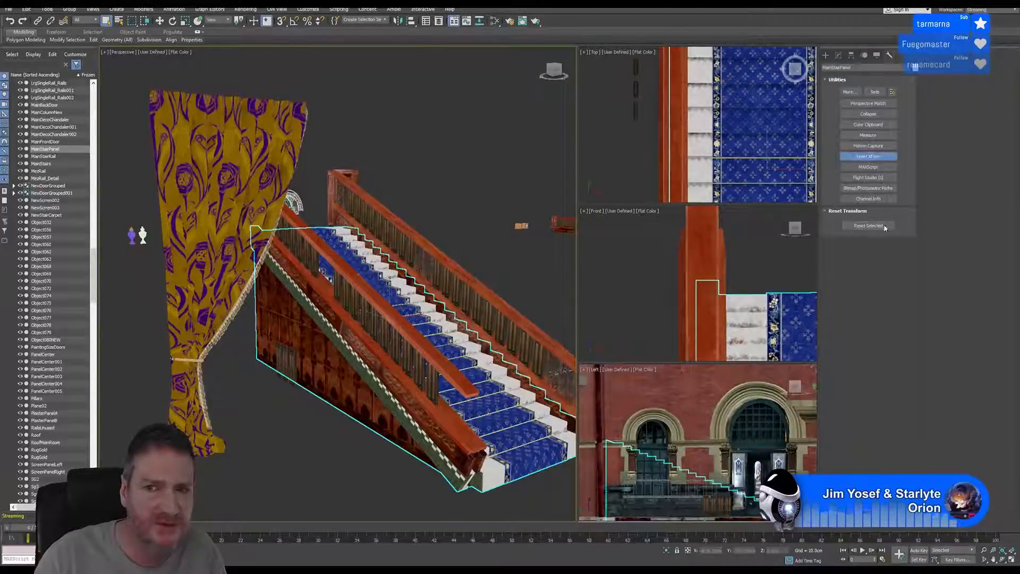
left_click(875, 226)
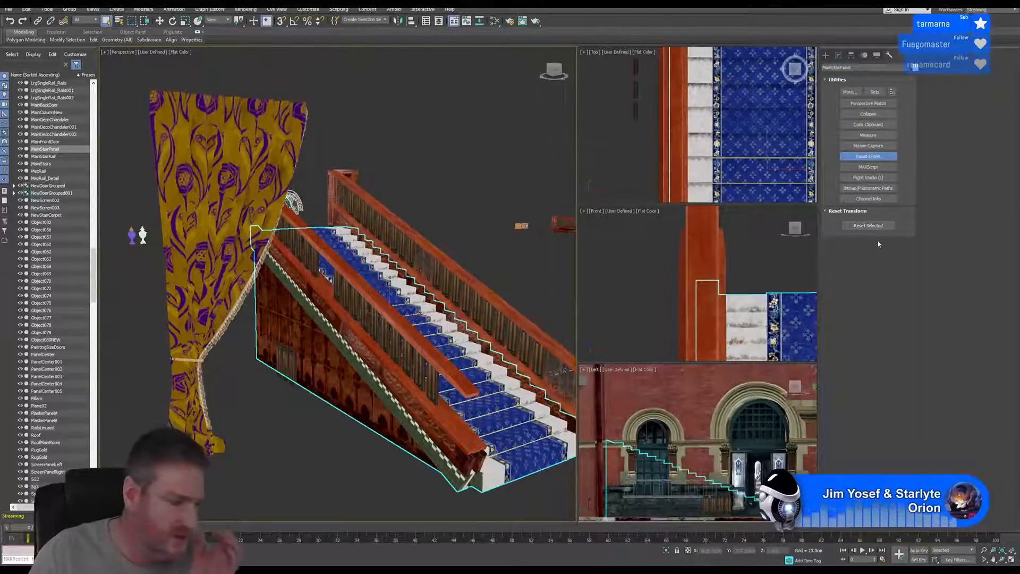
- Collapse MainStairPanel's entire modifier stack, including the XForm, into an Editable Poly
left_click(838, 56)
right_click(858, 199)
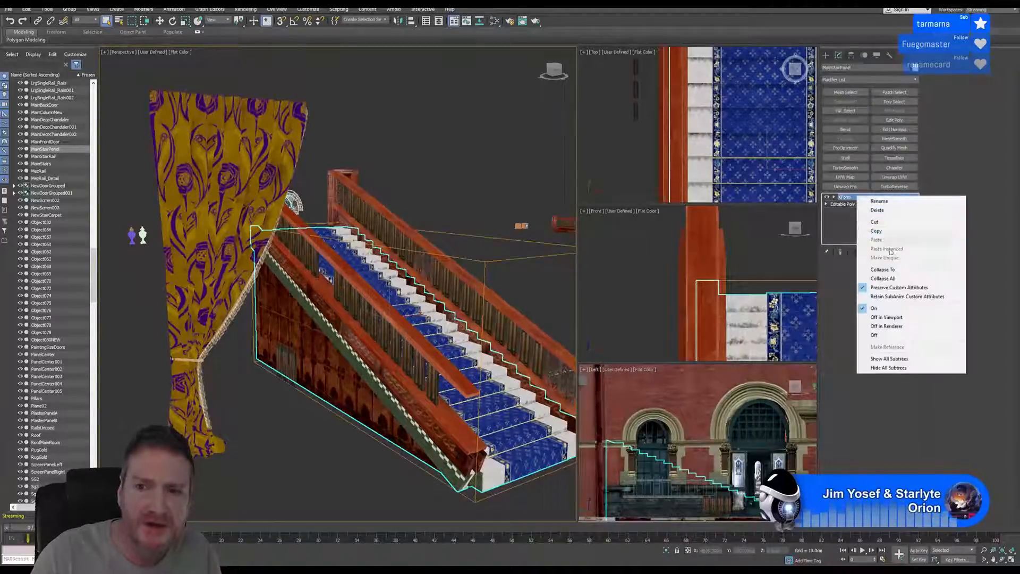
left_click(897, 274)
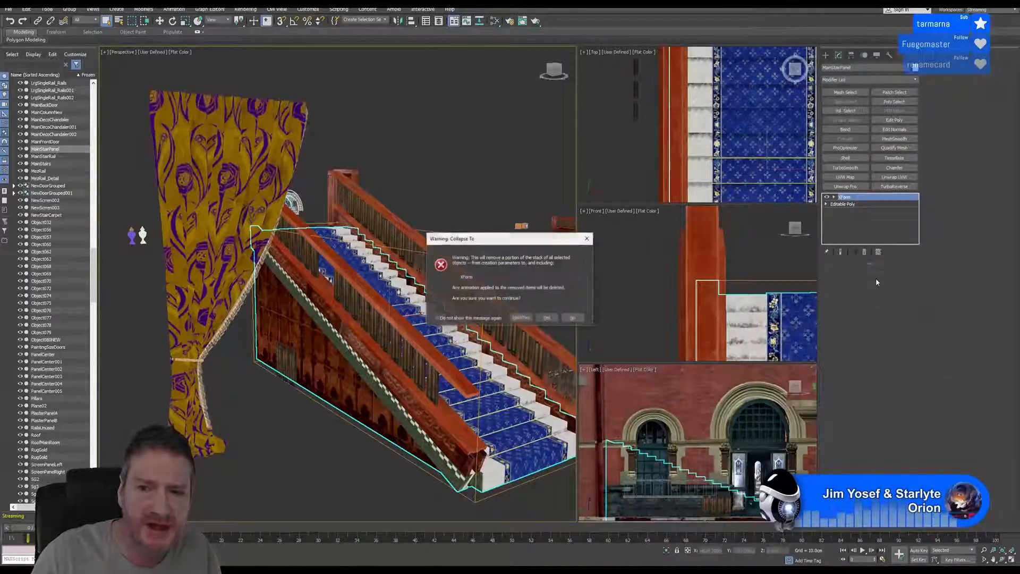
left_click(573, 318)
right_click(851, 203)
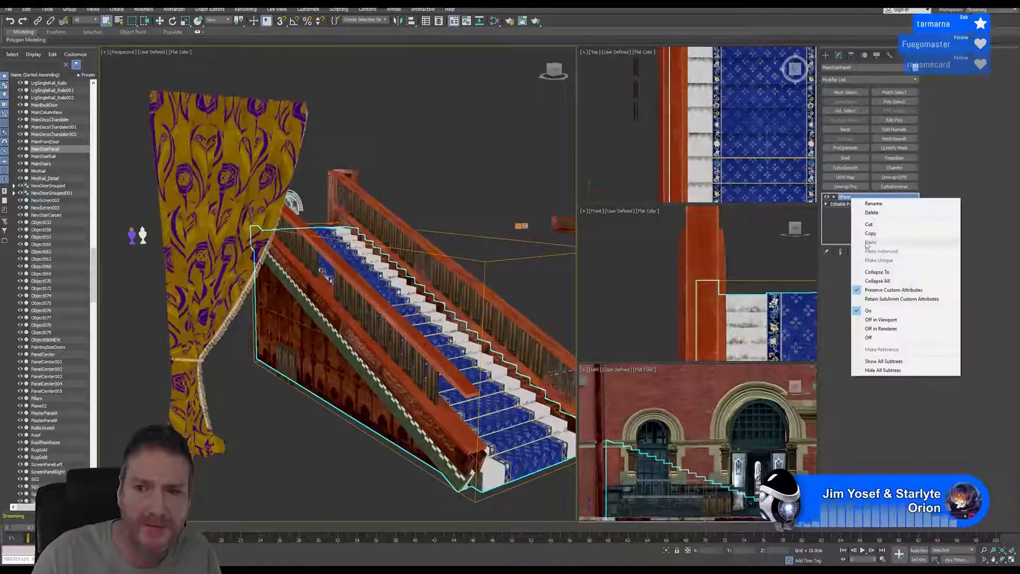
left_click(882, 283)
left_click(547, 309)
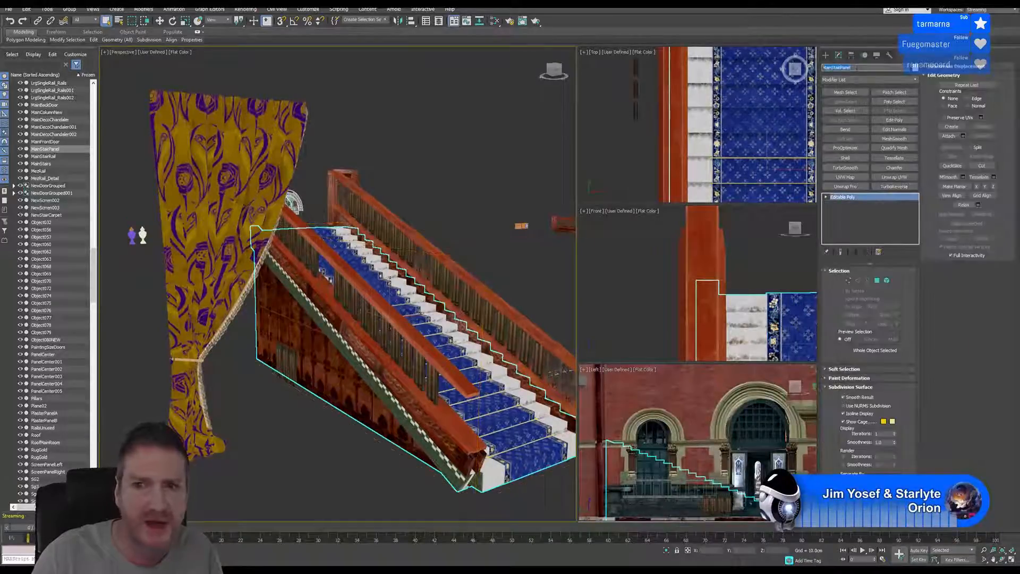
- Export the staircase panel as MainStairPanel in Autodesk FBX format to the MainStairs folder
left_click(7, 10)
mouse_move(54, 131)
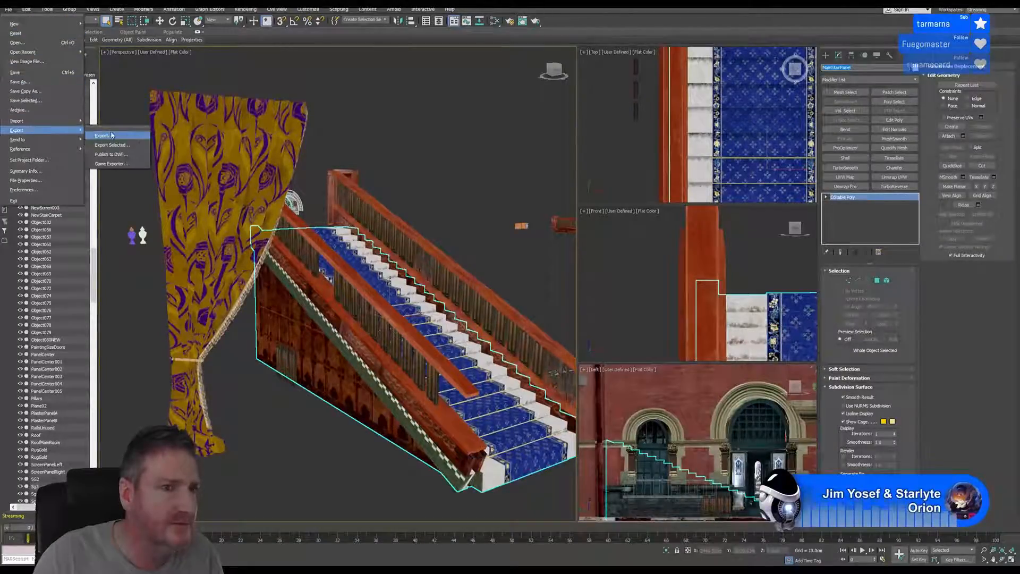
left_click(110, 136)
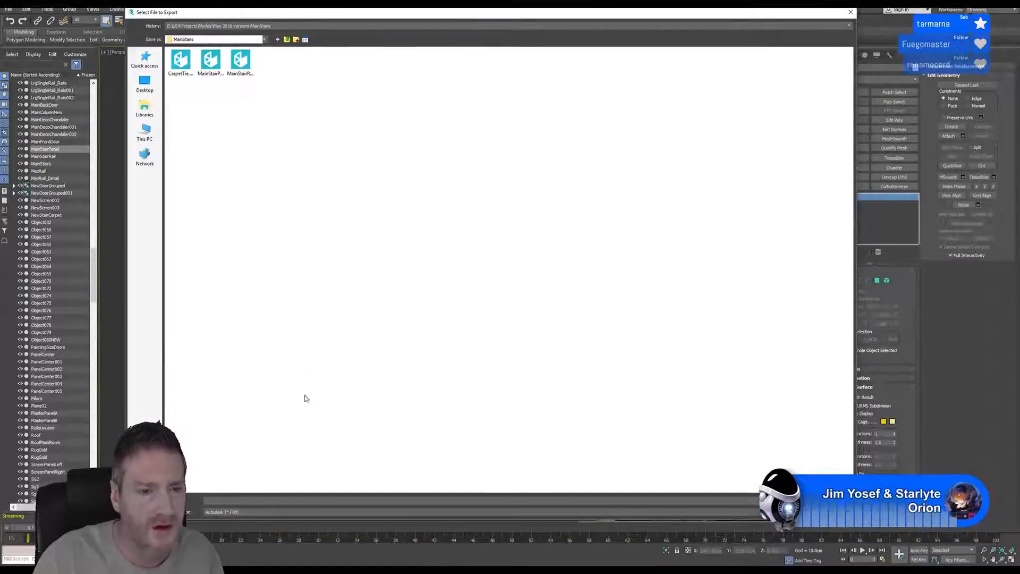
key("Return")
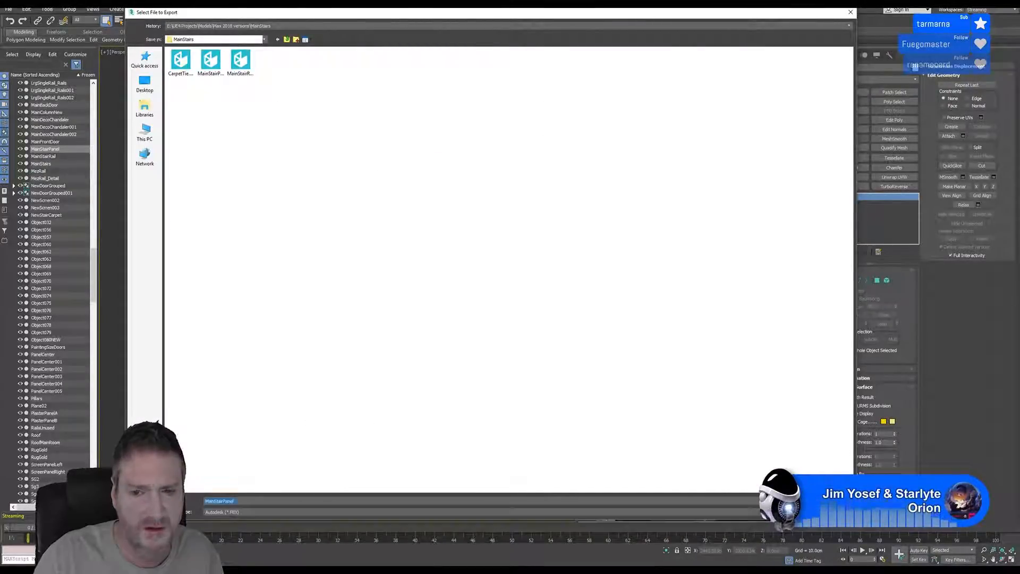
left_click(542, 319)
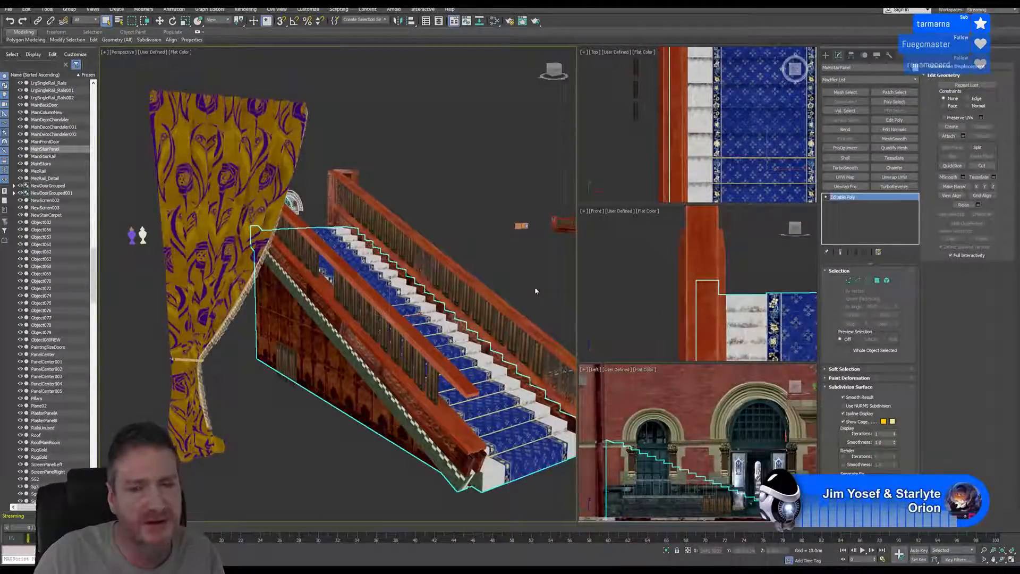
left_click(562, 359)
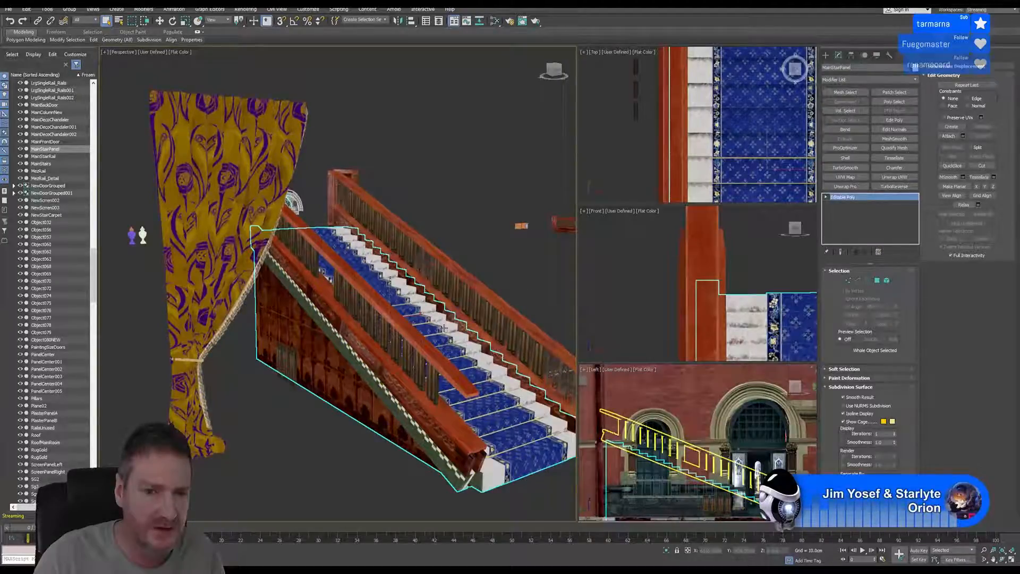
- Select the MainStairRail railing and centre its pivot on the object
left_click(410, 171)
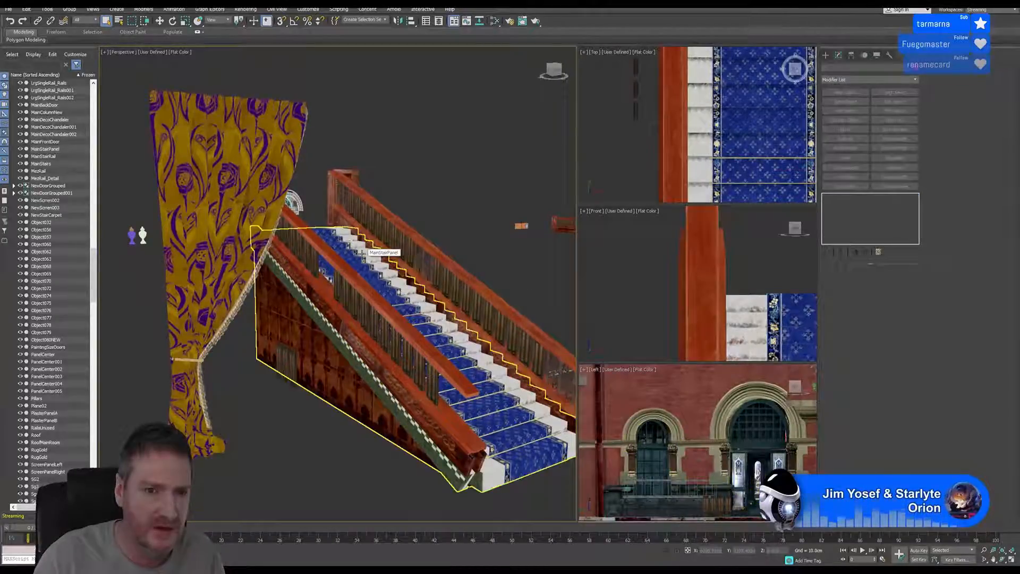
left_click(355, 276)
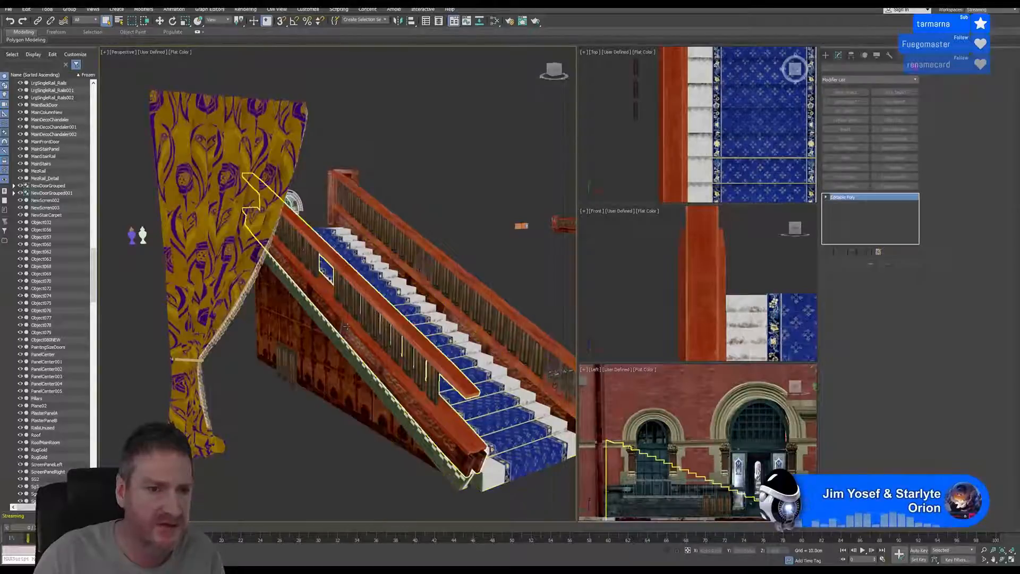
left_click(851, 55)
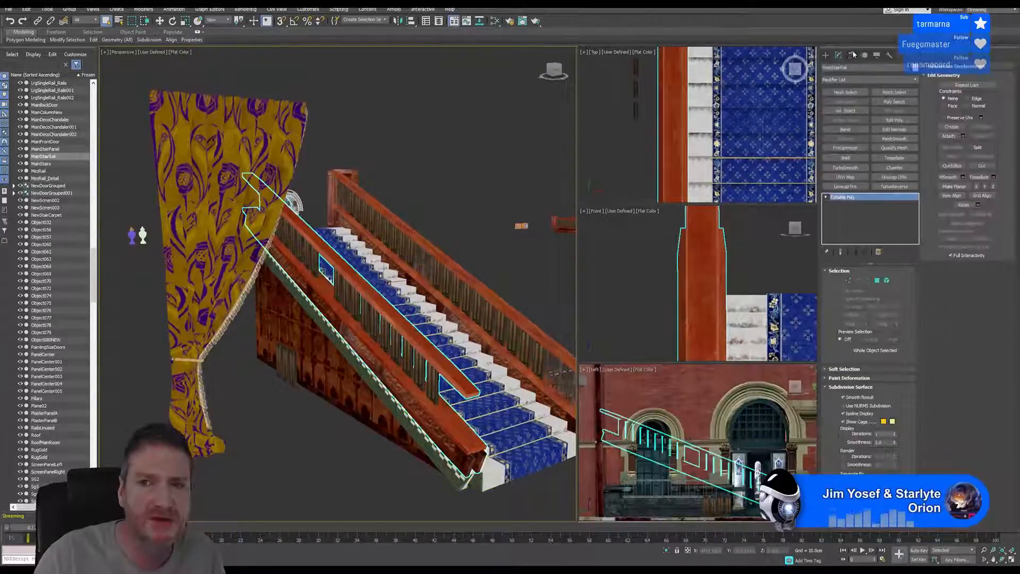
left_click(873, 111)
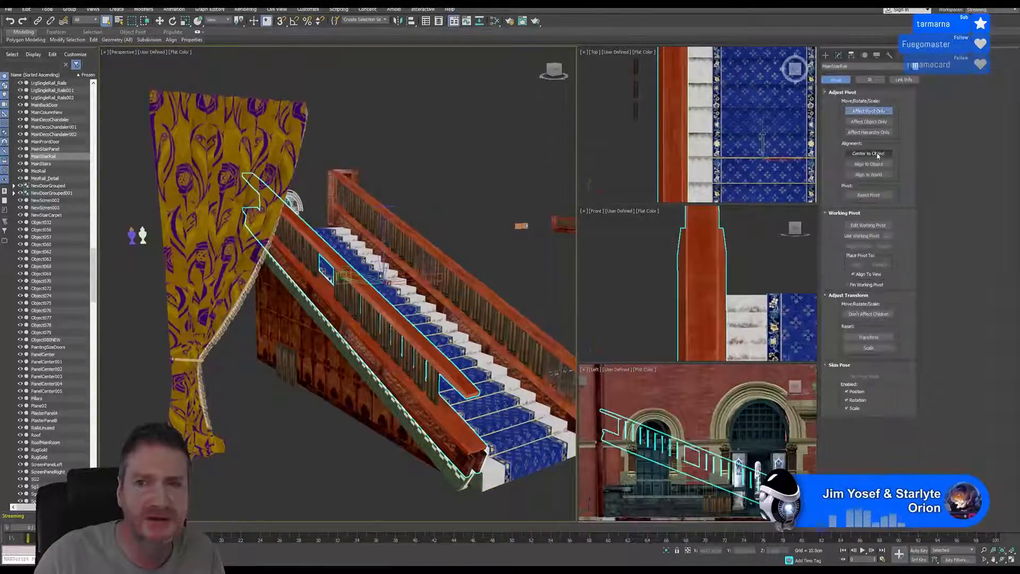
left_click(869, 112)
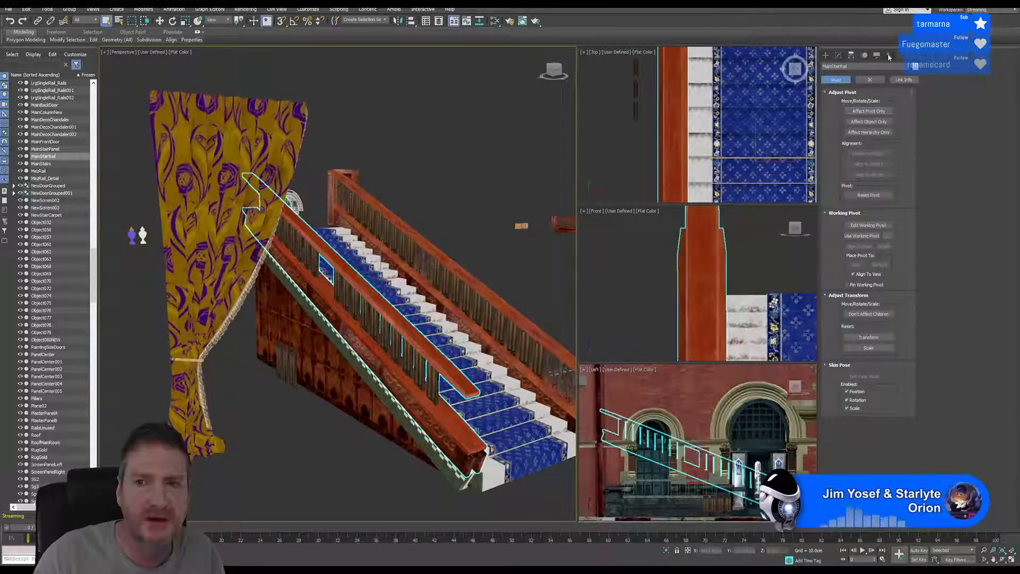
- Reset the XForm of MainStairRail and collapse its entire modifier stack into an Editable Poly
left_click(888, 54)
left_click(872, 225)
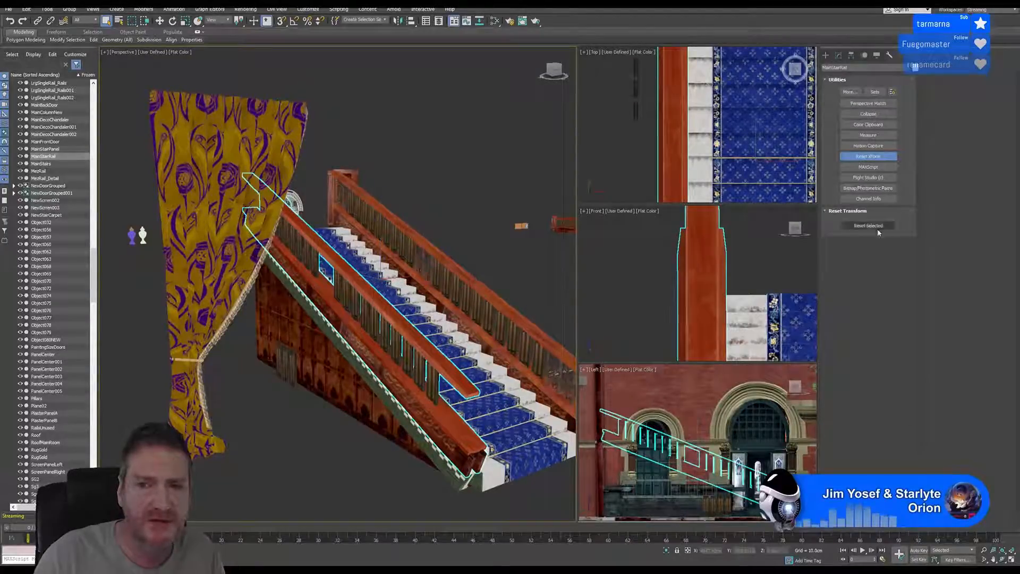
left_click(838, 56)
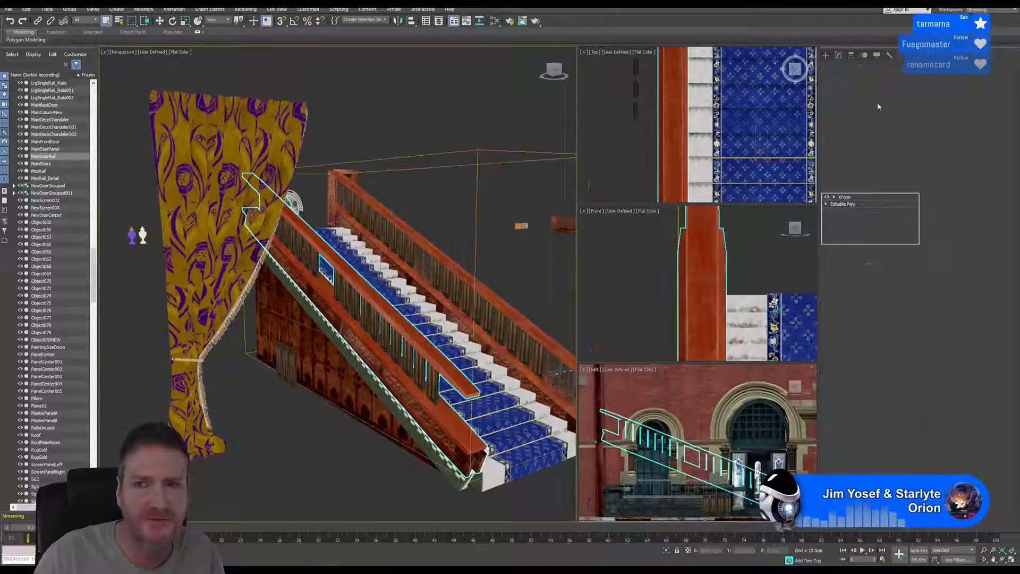
right_click(851, 197)
left_click(876, 278)
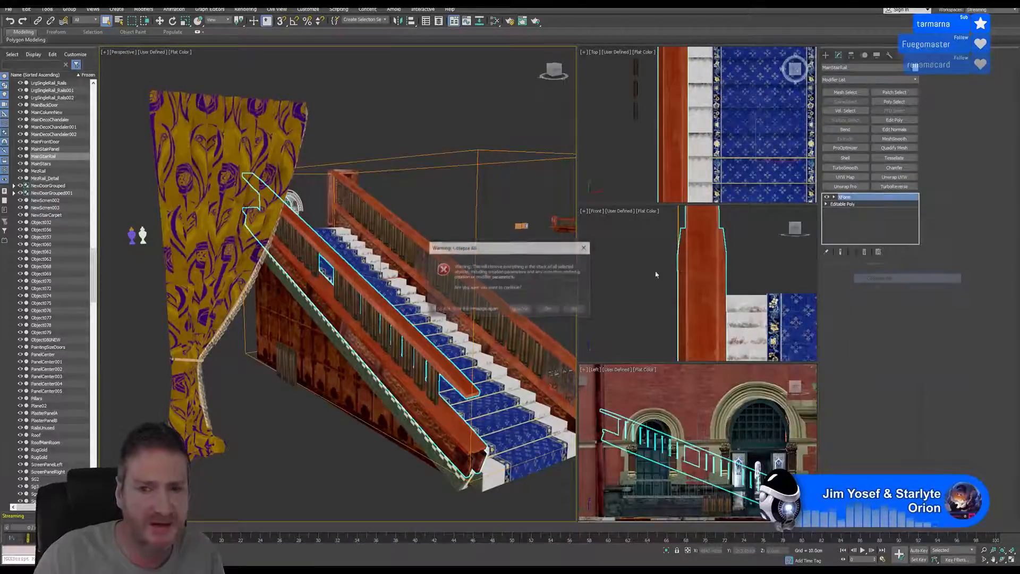
left_click(546, 311)
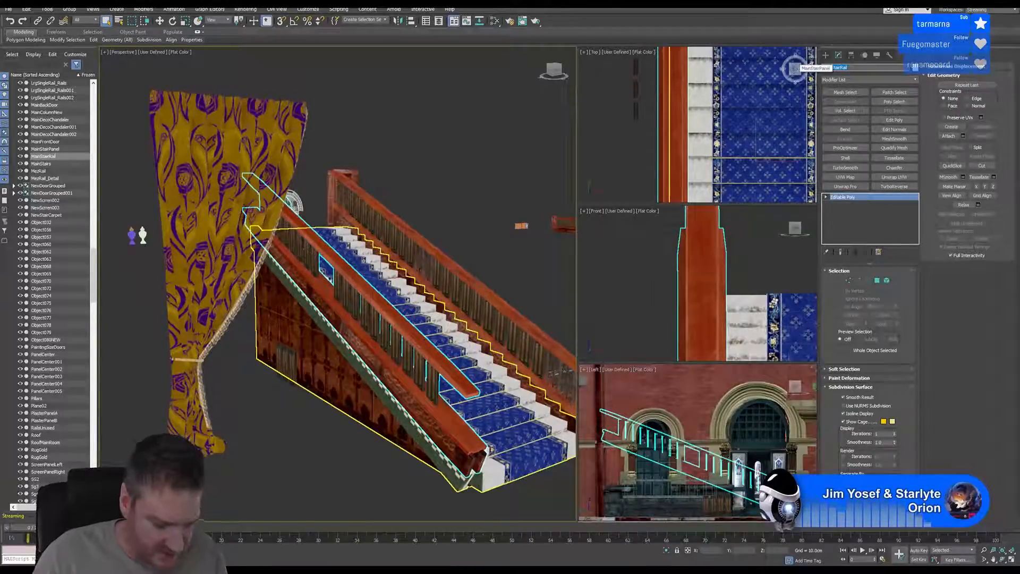
- Export the selected railing as MainStairRail in Autodesk FBX format to the MainStairs folder, replacing the existing file
left_click(9, 9)
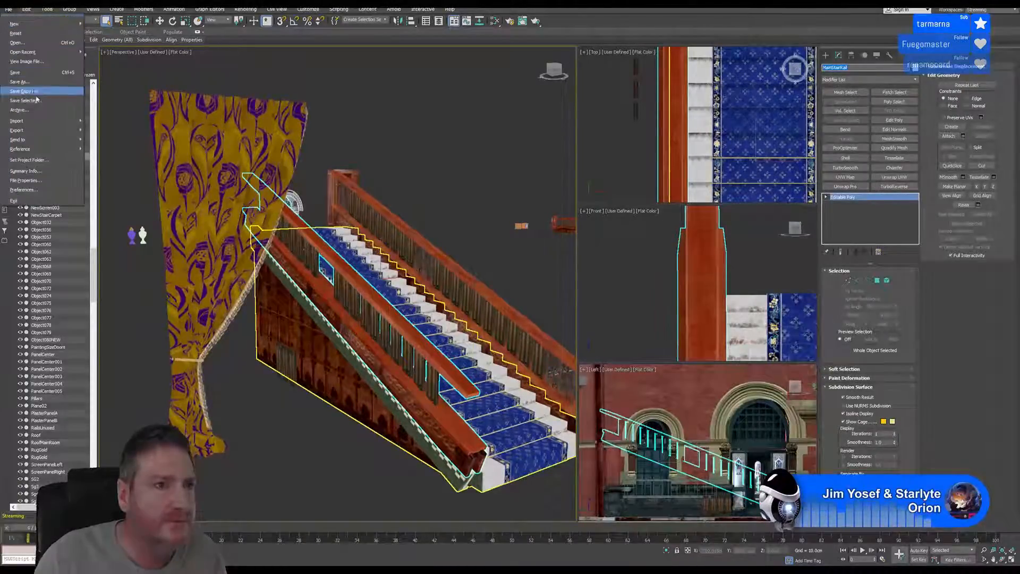
mouse_move(52, 131)
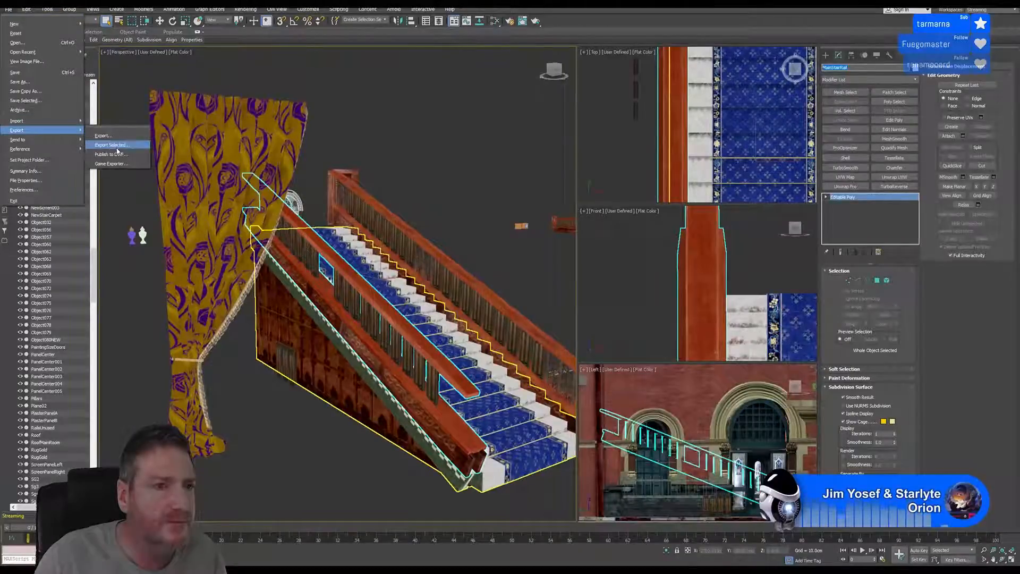
left_click(119, 145)
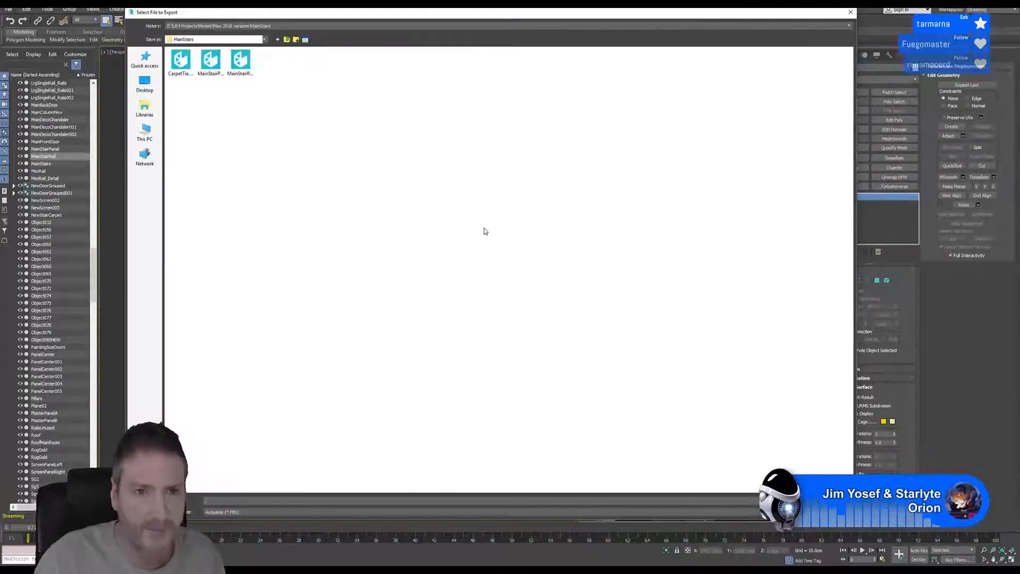
key("Return")
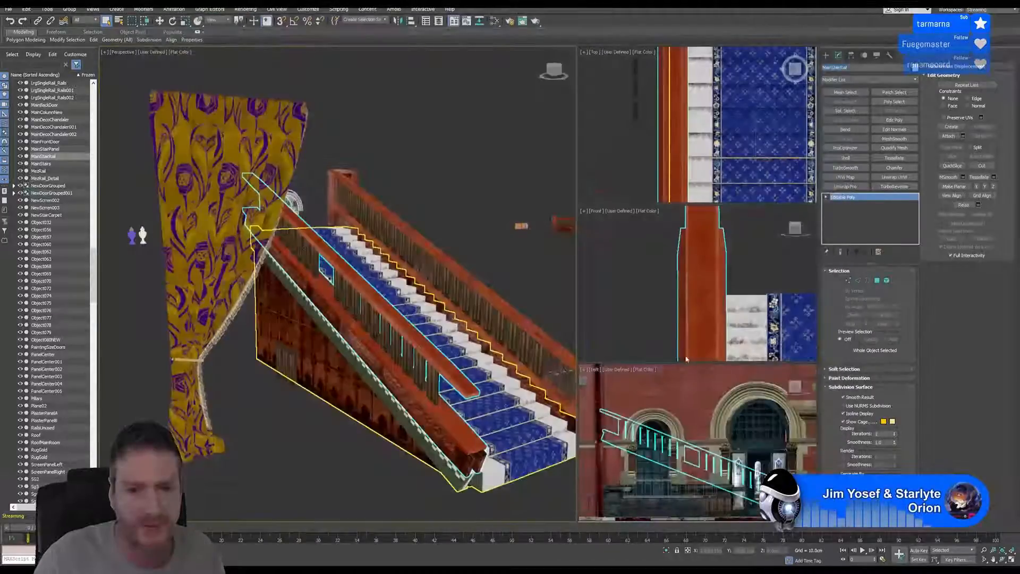
left_click(545, 321)
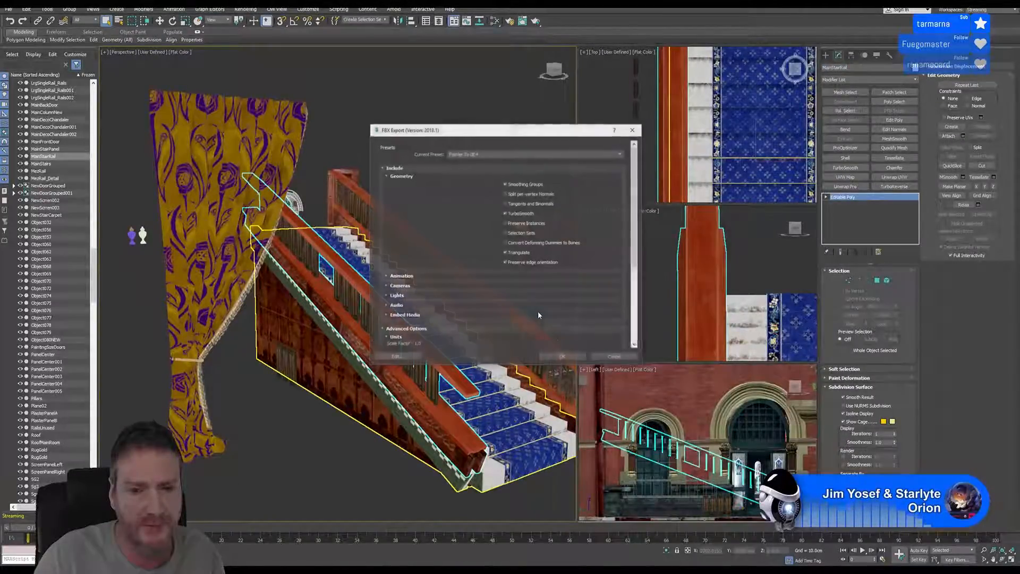
left_click(557, 354)
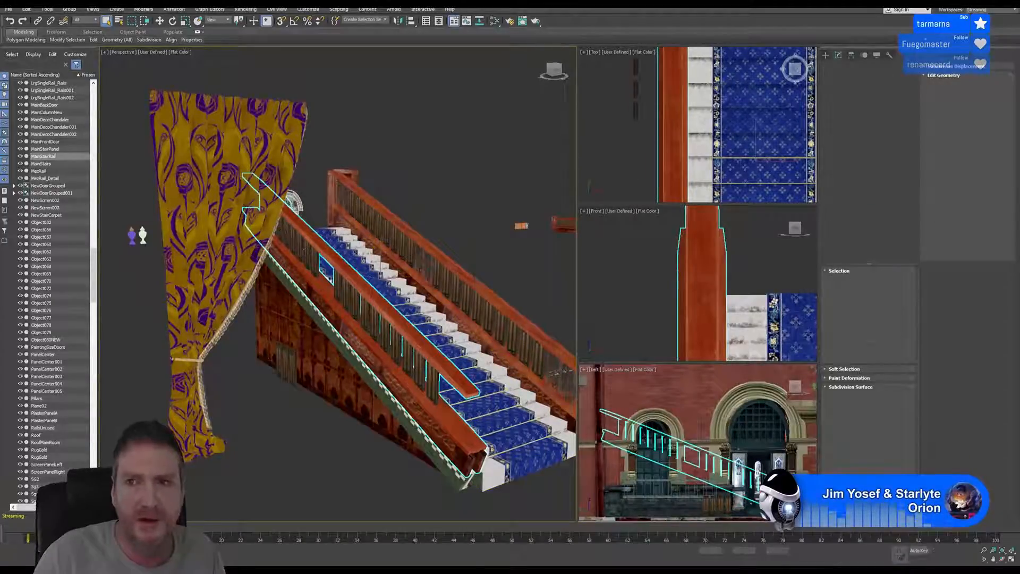
- Switch to Unreal Editor and reimport the MainStairPanel and MainStairRail static meshes
left_click(360, 569)
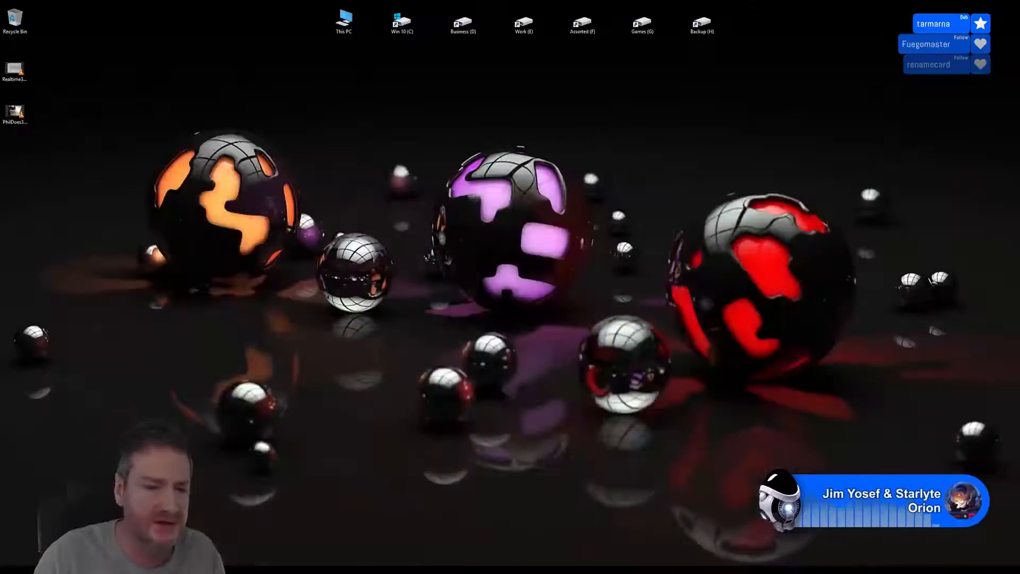
left_click(525, 568)
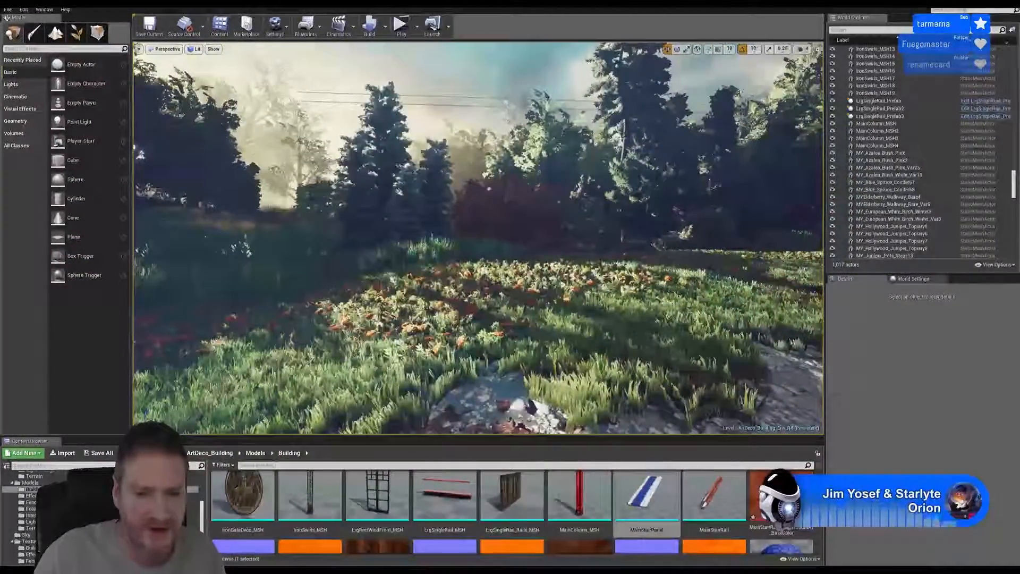
right_click(654, 497)
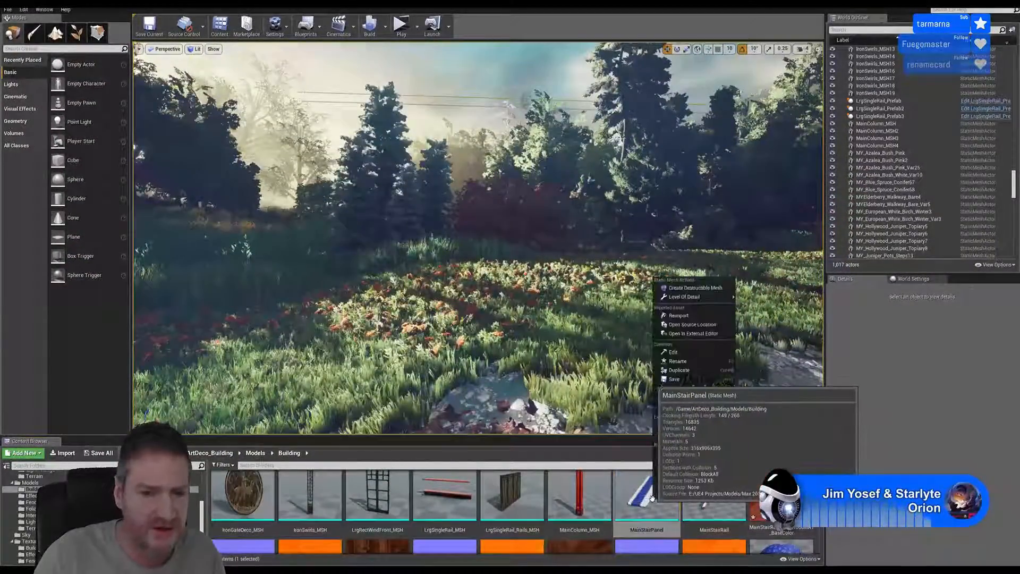
left_click(673, 318)
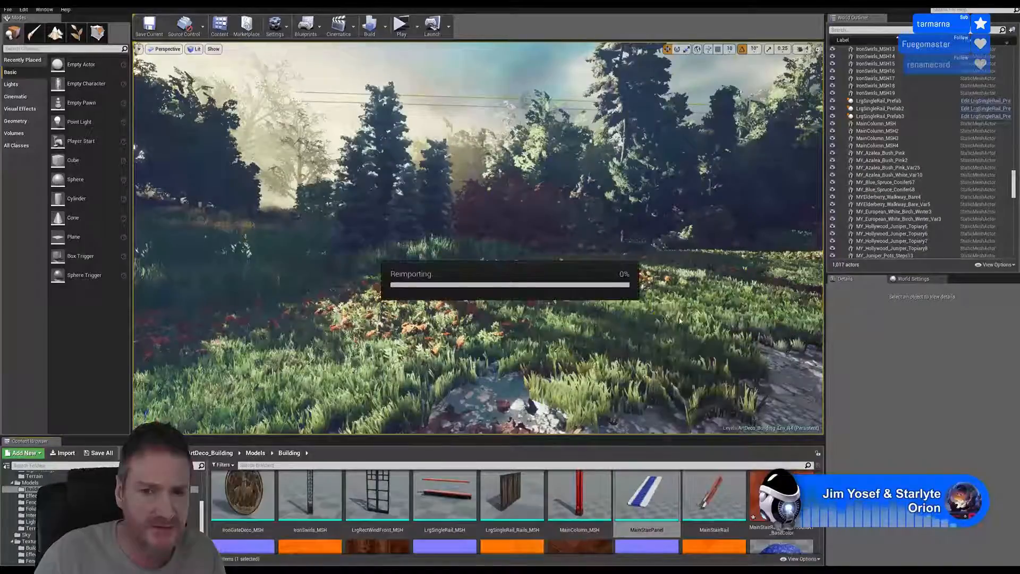
right_click(708, 493)
left_click(730, 308)
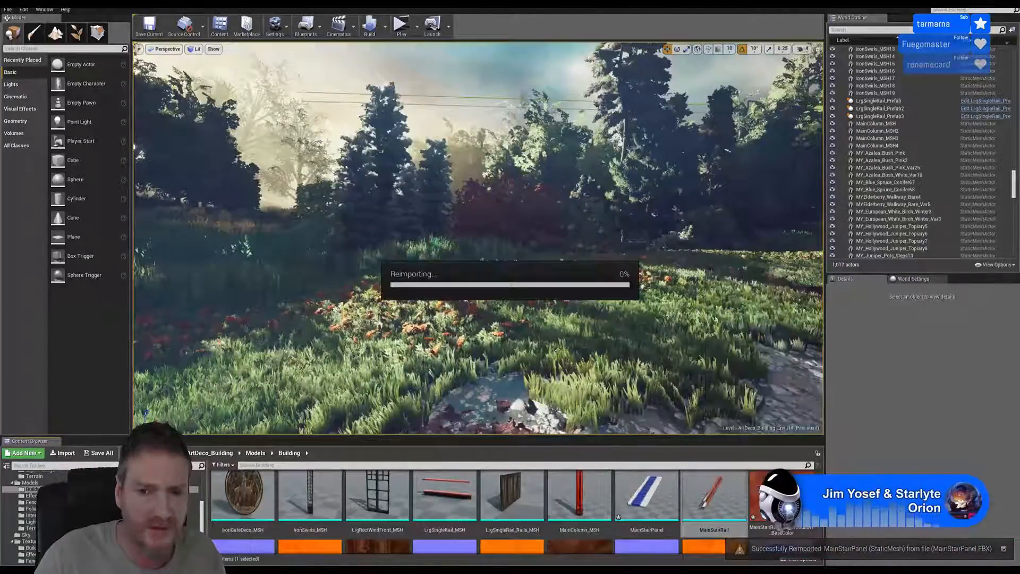
- Place the MainStairPanel and MainStairRail meshes in the outdoor area of the level
left_click_drag(647, 494, 561, 277)
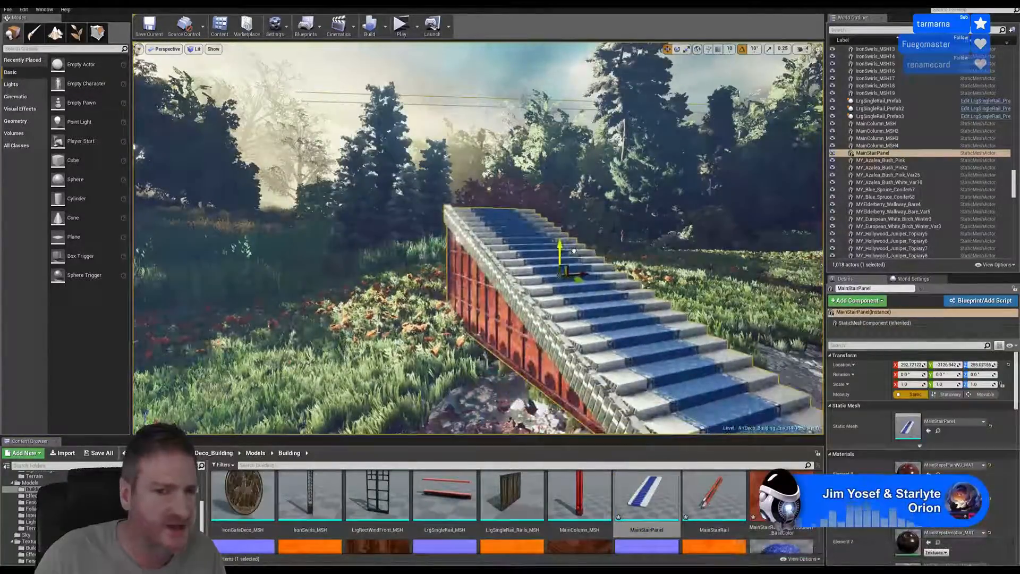
left_click_drag(714, 494, 677, 357)
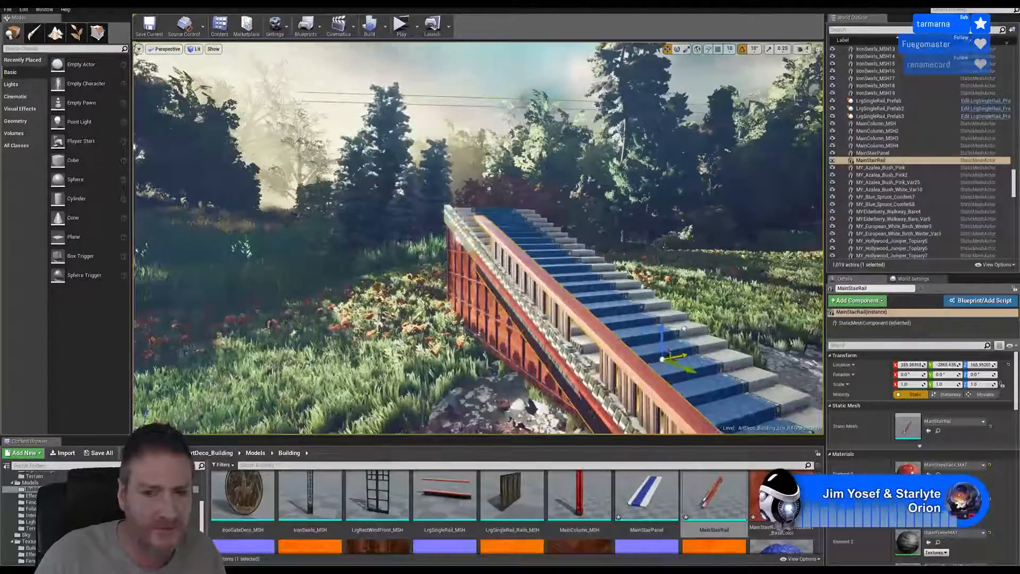
- Move the MainStairRail railing onto the tiled side edge of the staircase and check its alignment from several angles
right_click_drag(676, 331, 749, 357)
key("a")
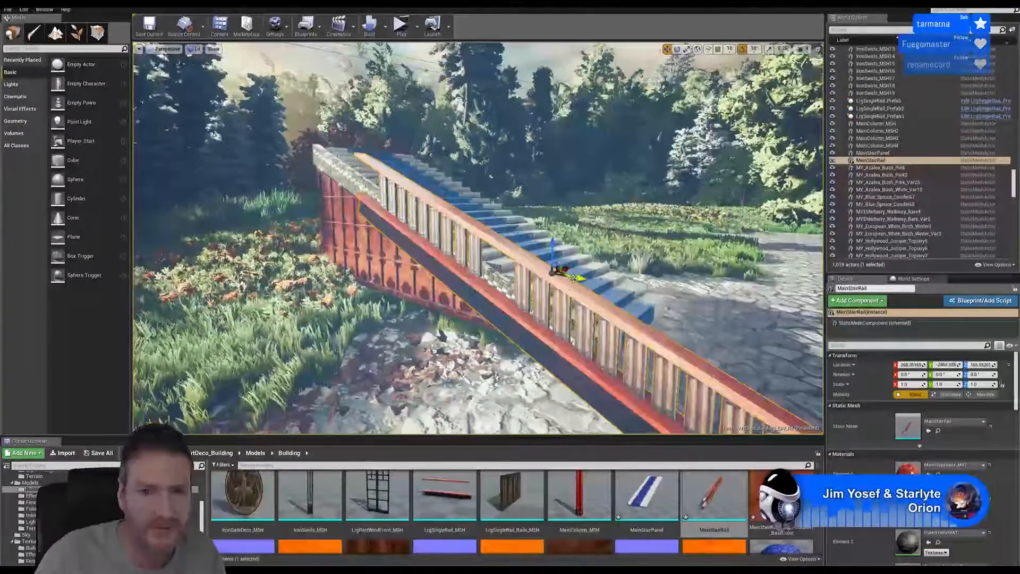
left_click_drag(568, 272, 454, 250)
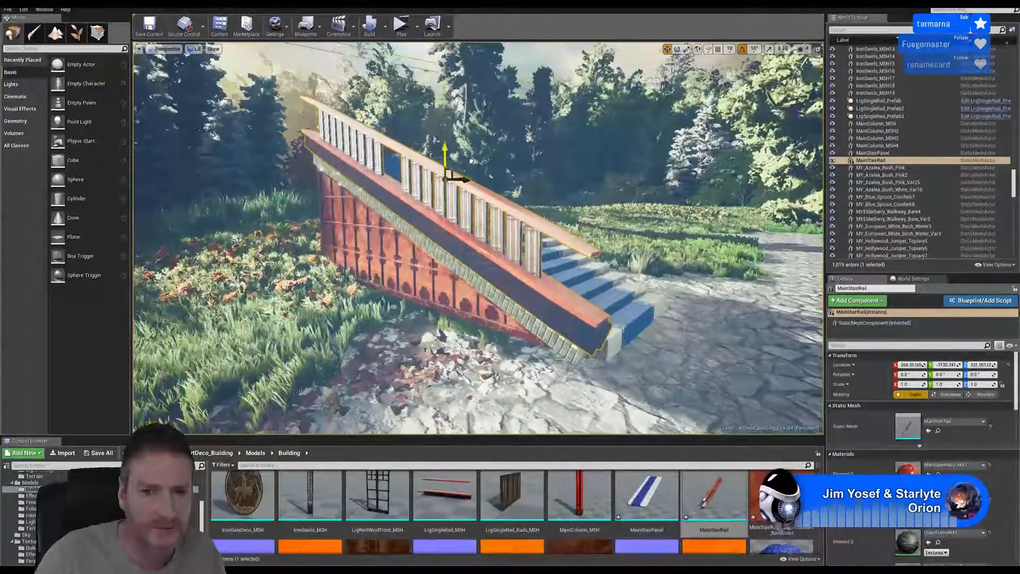
key("d")
right_click_drag(428, 244, 314, 247)
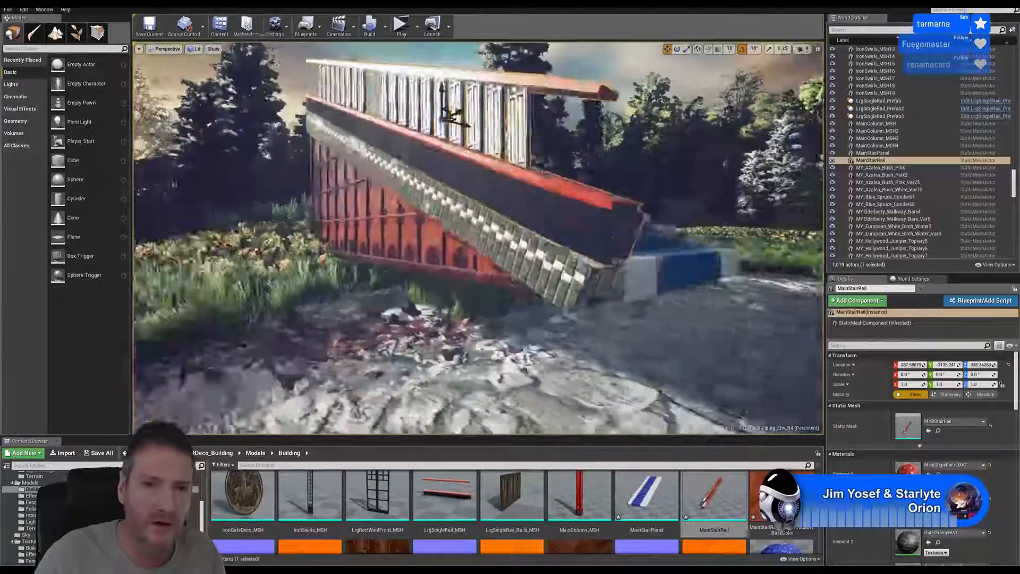
right_click_drag(478, 239, 513, 234)
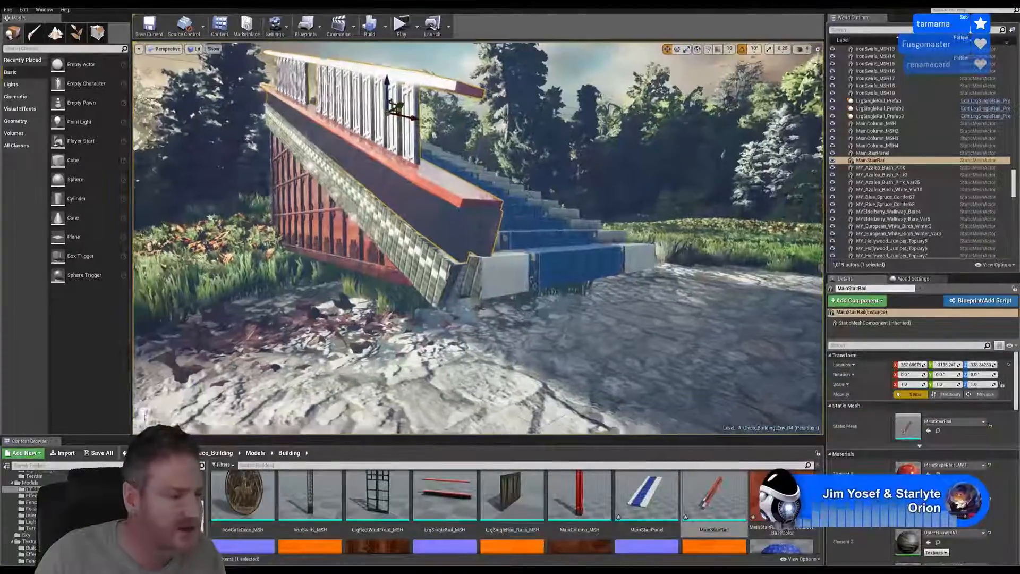
mouse_move(512, 234)
right_mouse_down()
mouse_move(485, 235)
mouse_move(517, 235)
mouse_move(497, 229)
right_mouse_up()
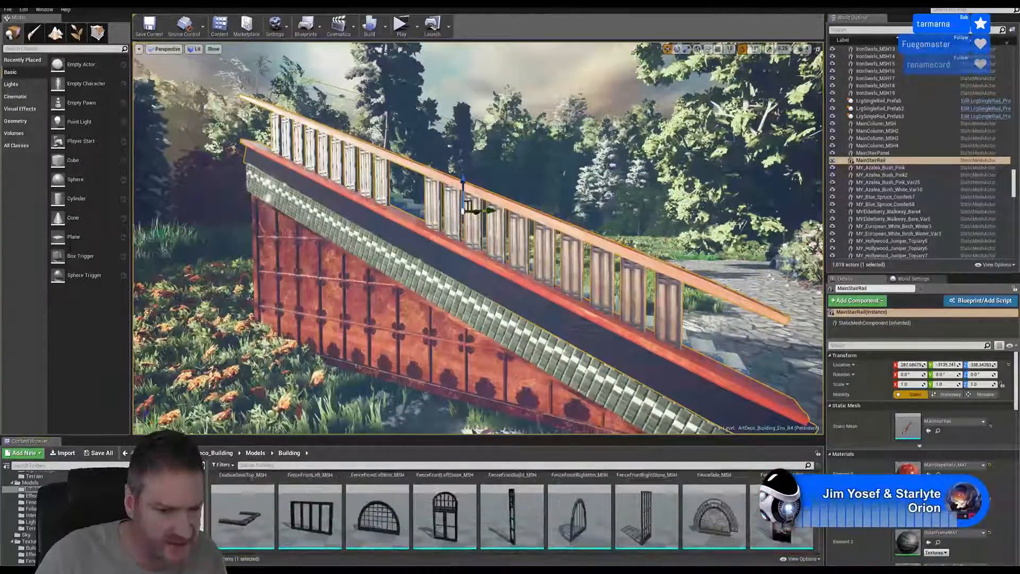
- Find the StairsIronwork_MSH mesh among the Building models and place it beside the lower end of the stair railing
scroll(510, 510, "up", 1)
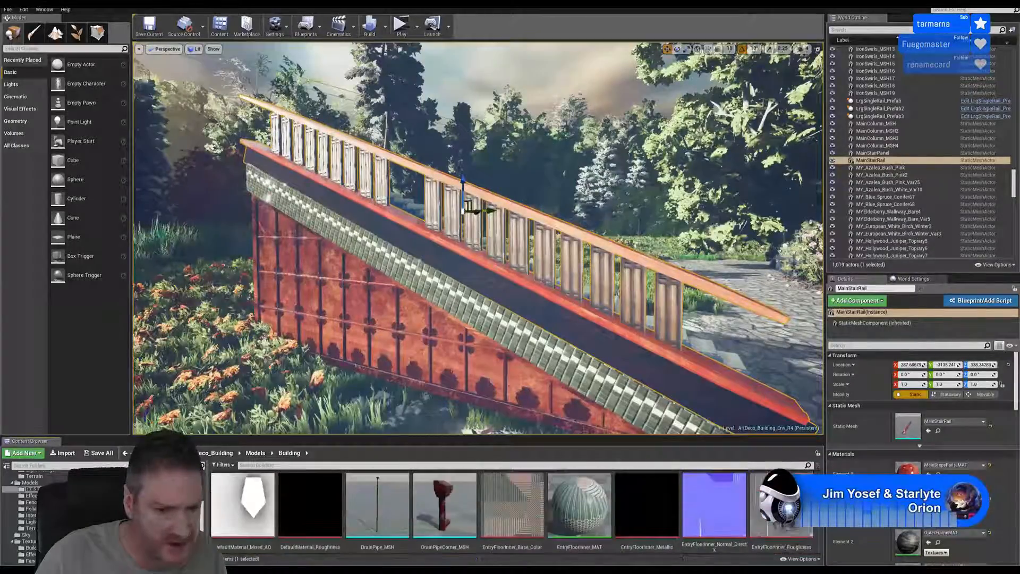
scroll(509, 510, "up", 1)
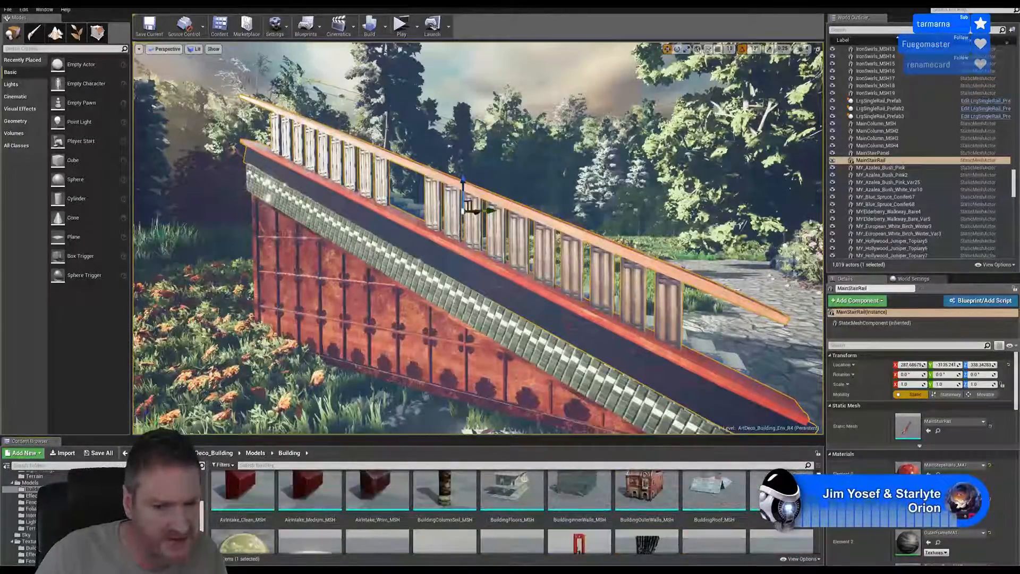
scroll(510, 510, "up", 1)
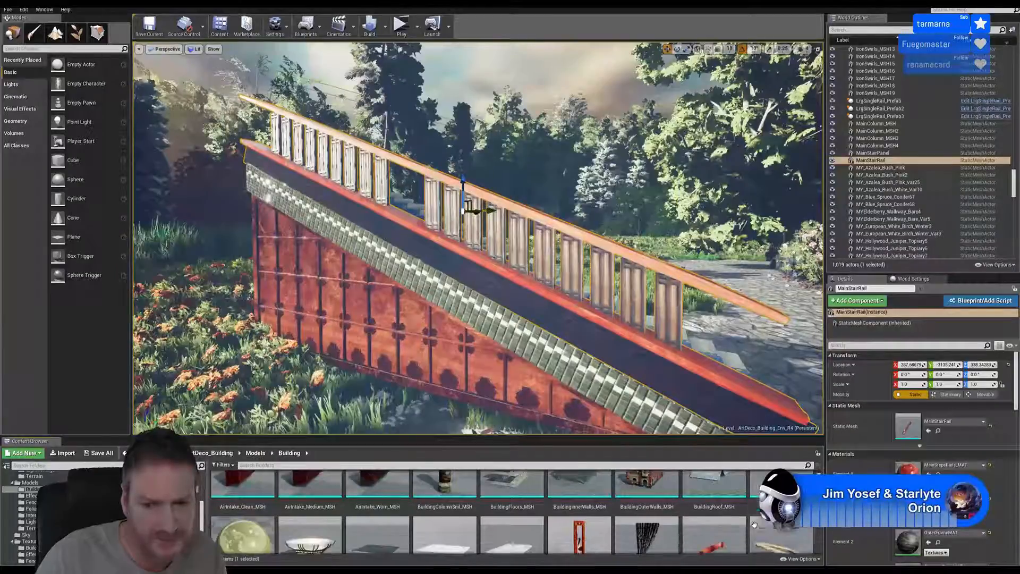
scroll(740, 499, "down", 3)
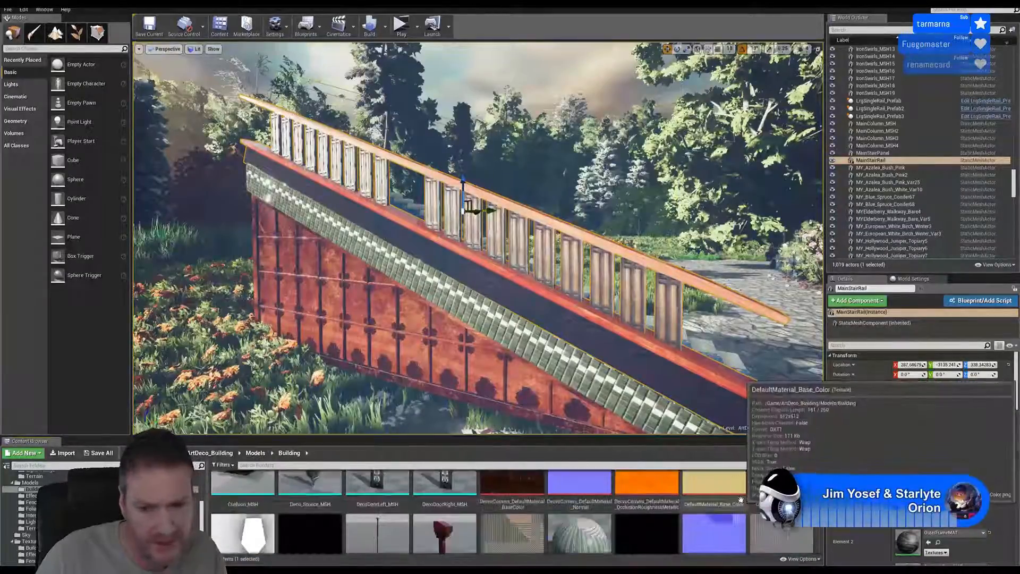
scroll(740, 500, "down", 3)
scroll(730, 503, "down", 3)
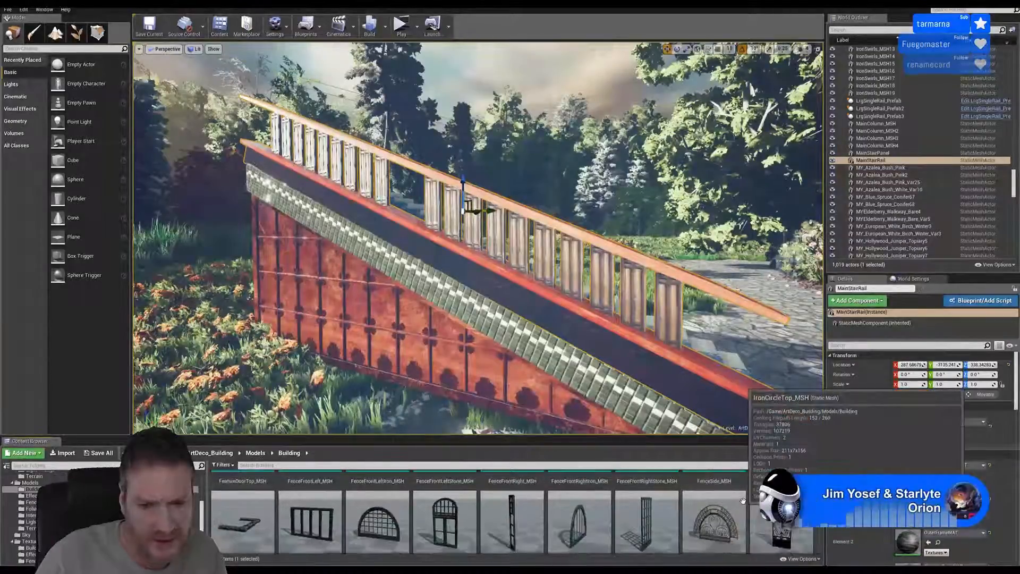
scroll(741, 503, "down", 5)
scroll(736, 509, "down", 5)
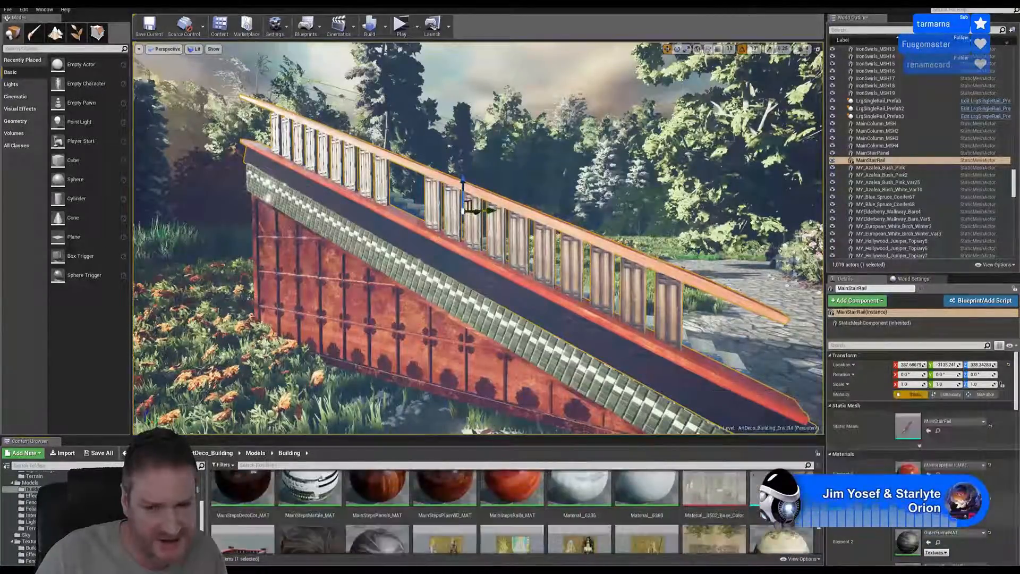
scroll(744, 510, "down", 5)
scroll(743, 510, "down", 2)
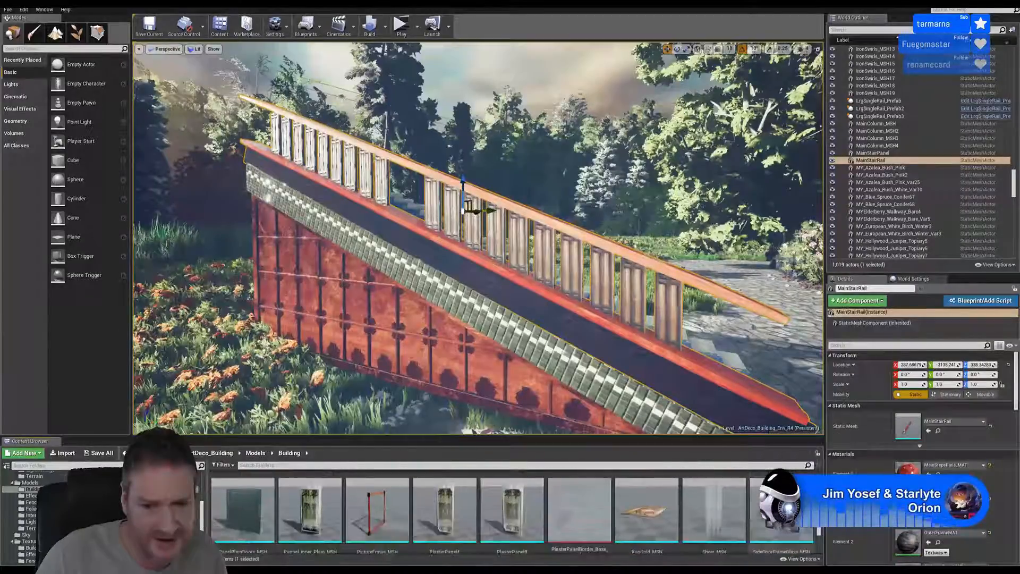
scroll(743, 510, "down", 6)
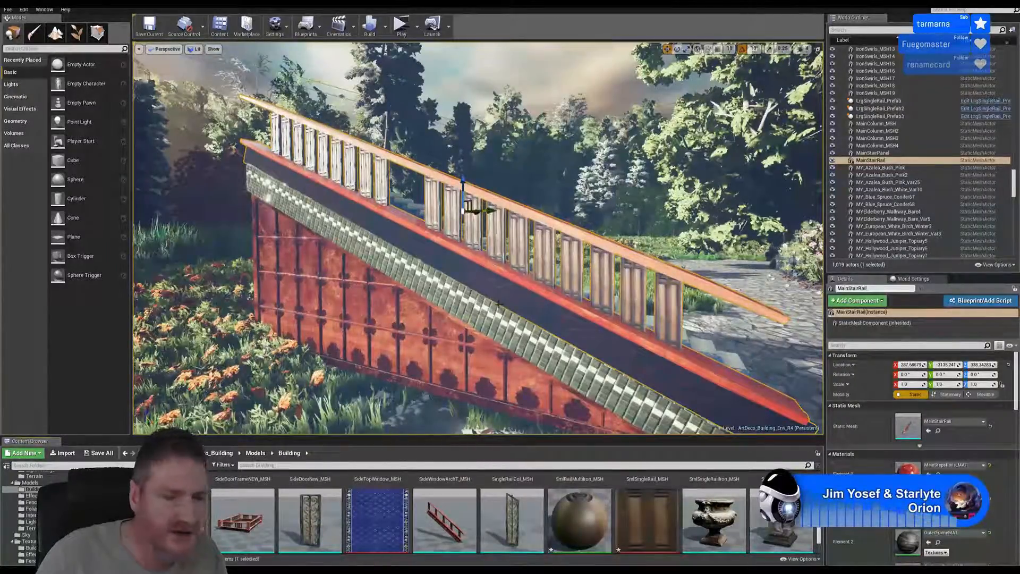
left_click_drag(512, 518, 672, 386)
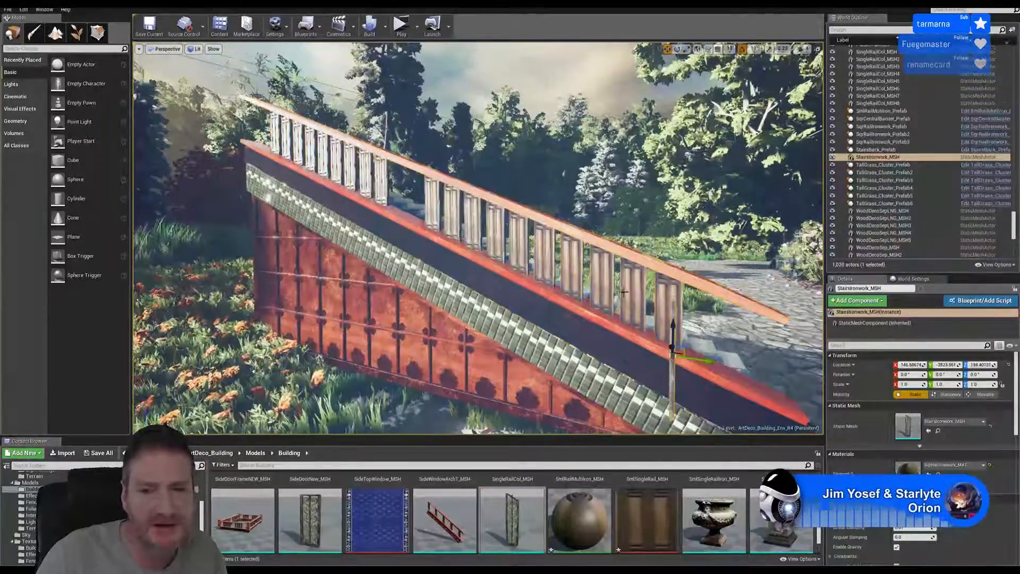
- Rotate the StairsIronwork_MSH panel 90° about the vertical axis and move it sideways toward the inner side of the railing
right_click_drag(624, 291, 533, 292)
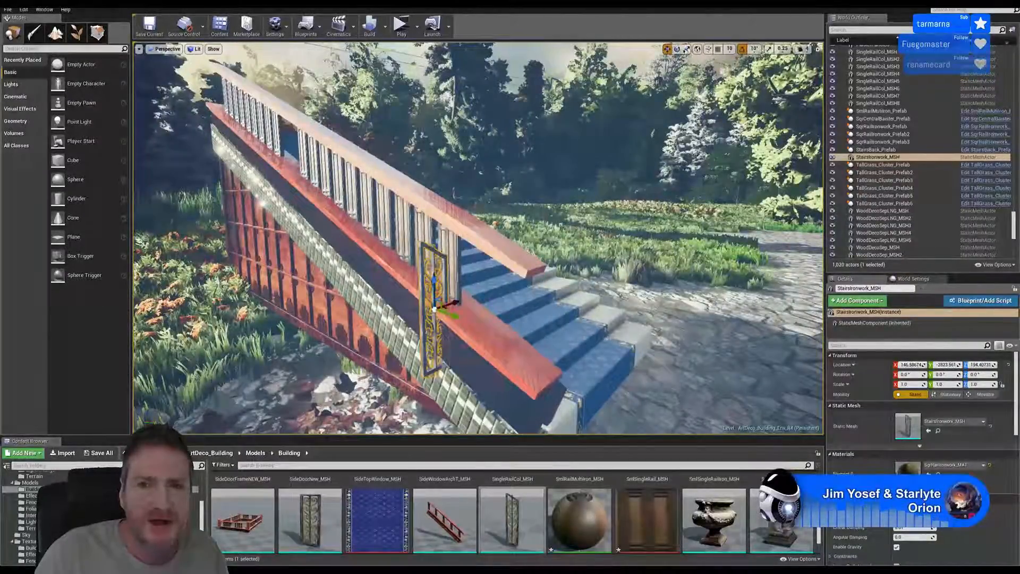
key("e")
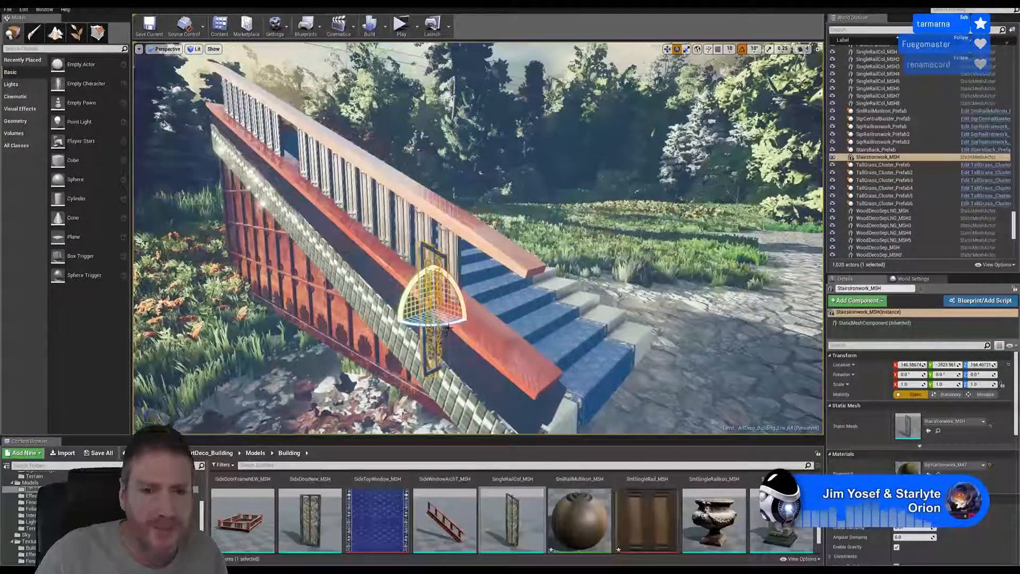
left_click_drag(446, 333, 478, 325)
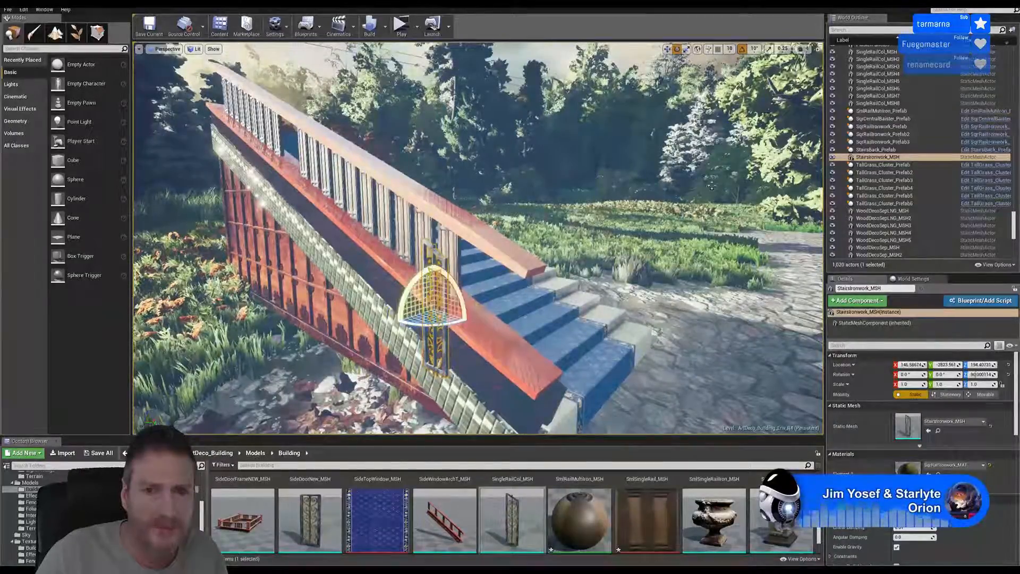
left_click(666, 50)
left_click_drag(447, 315, 485, 287)
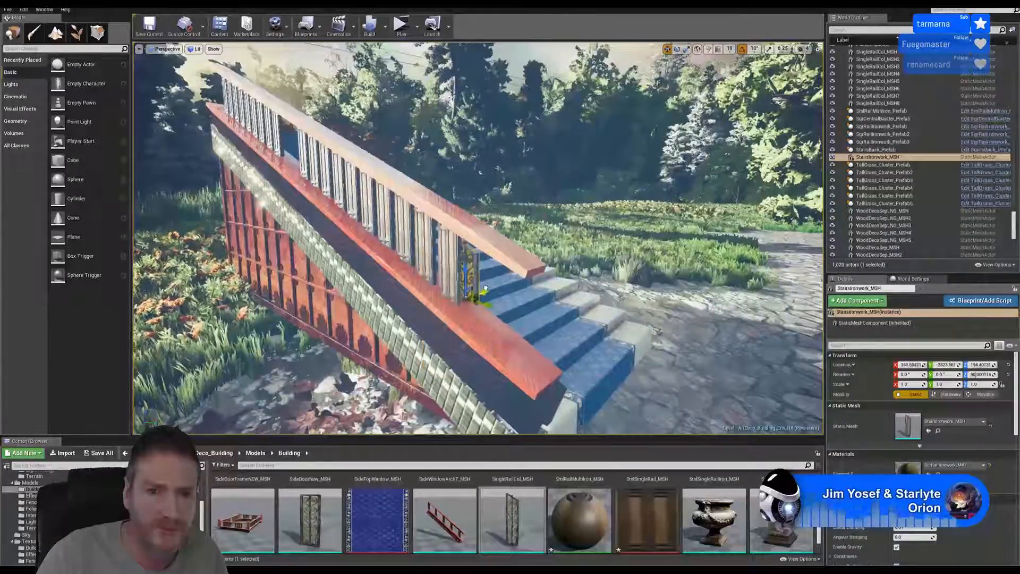
- Raise the ironwork and slide it past the lowest wooden baluster, aligning it sideways under the handrail
right_click_drag(488, 287, 536, 266)
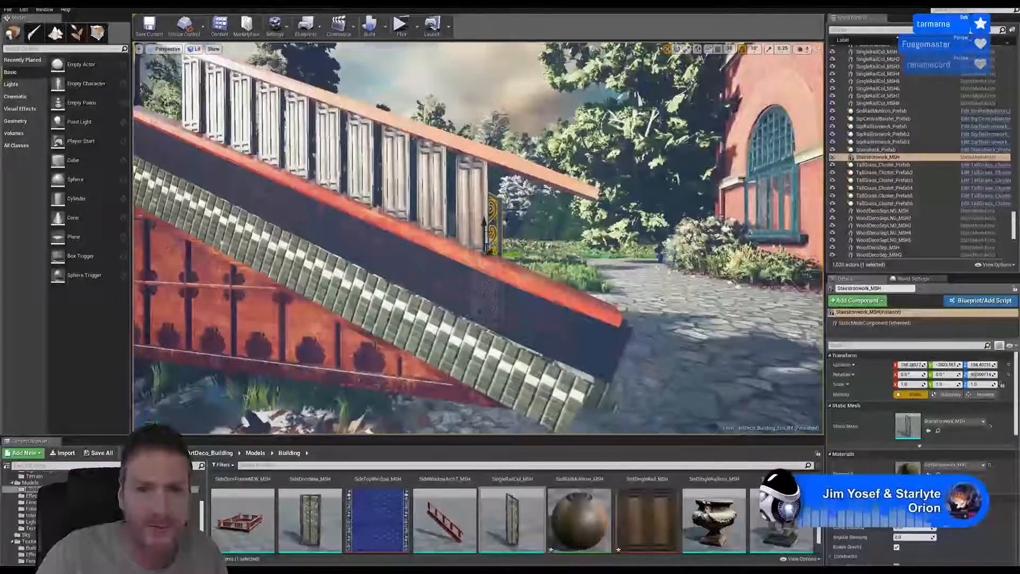
left_click_drag(485, 232, 485, 212)
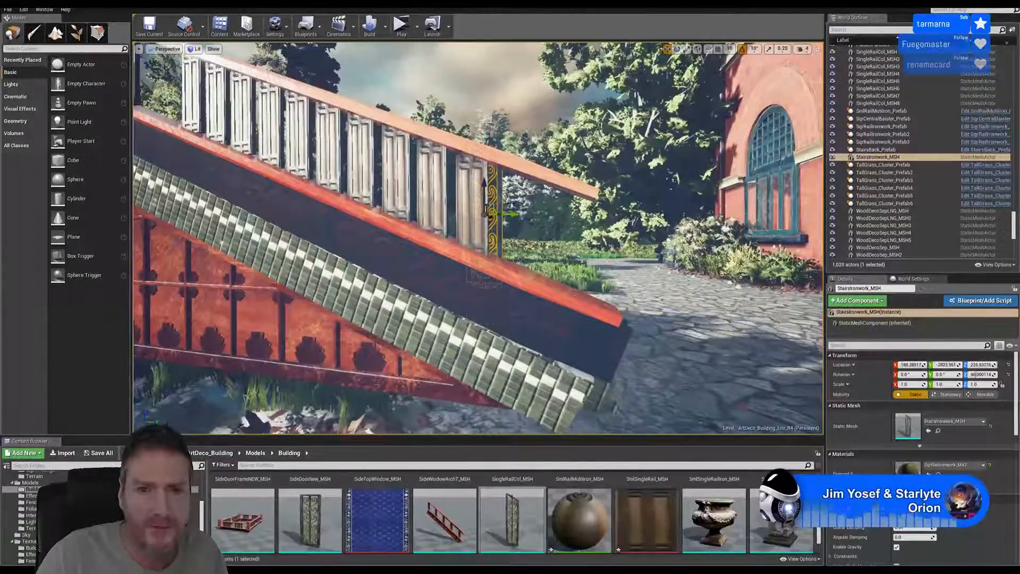
left_click_drag(540, 210, 540, 211)
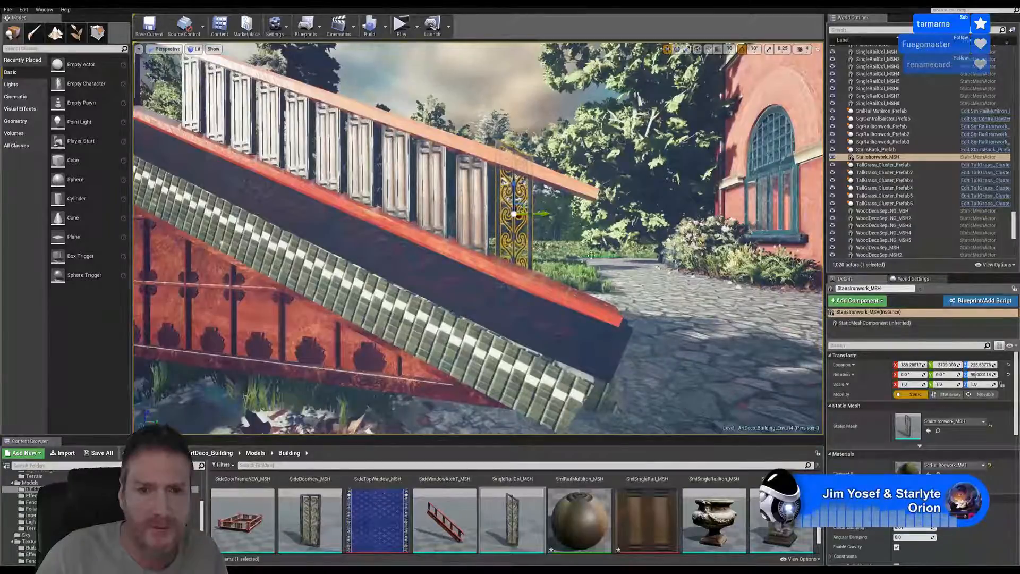
right_click_drag(591, 255, 444, 258)
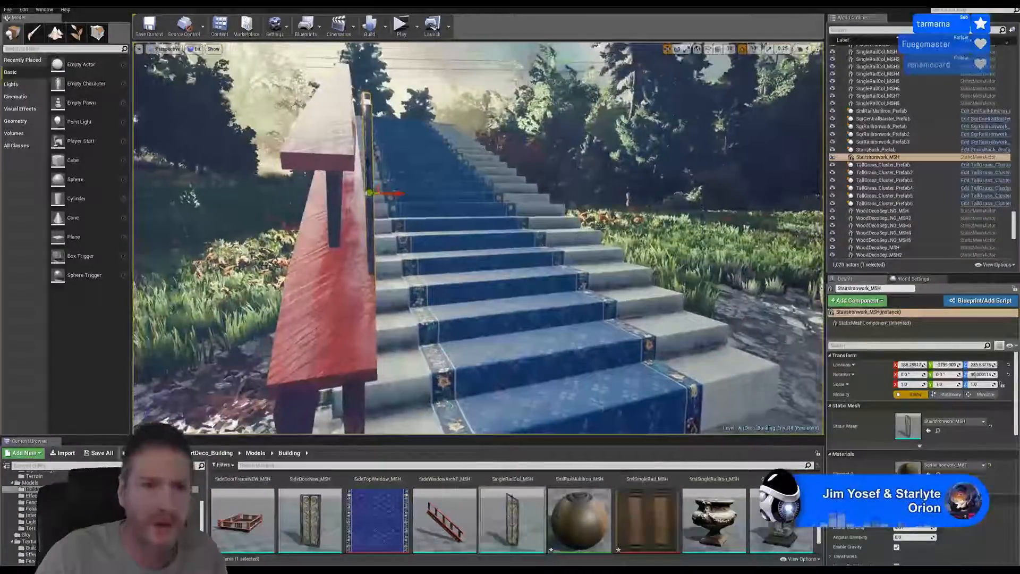
left_click_drag(395, 195, 361, 197)
- Lower the ironwork panel slightly and reduce its vertical scale to suit the space between the handrail and the base rail
right_click_drag(360, 198, 547, 180)
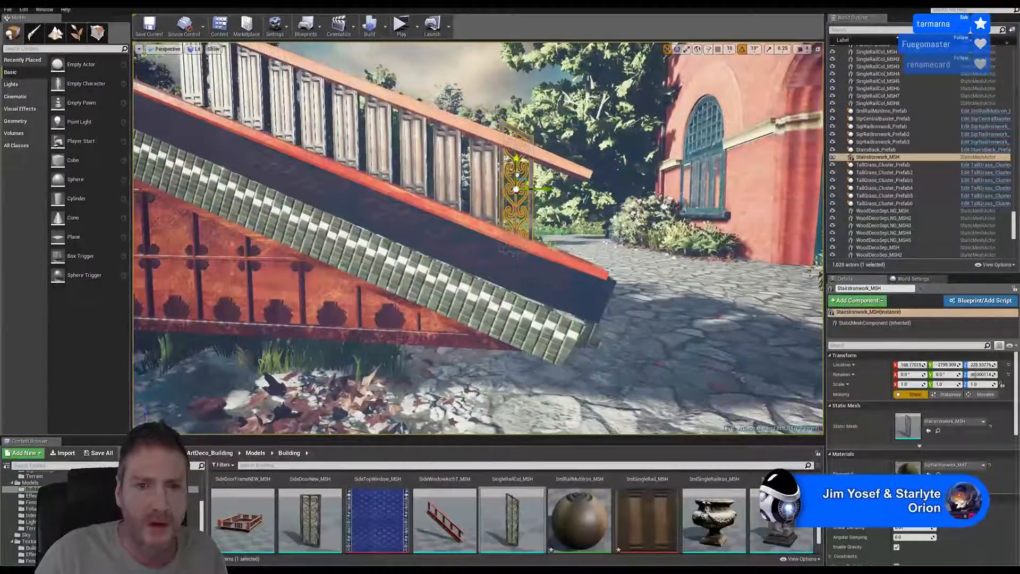
left_click_drag(516, 173, 507, 200)
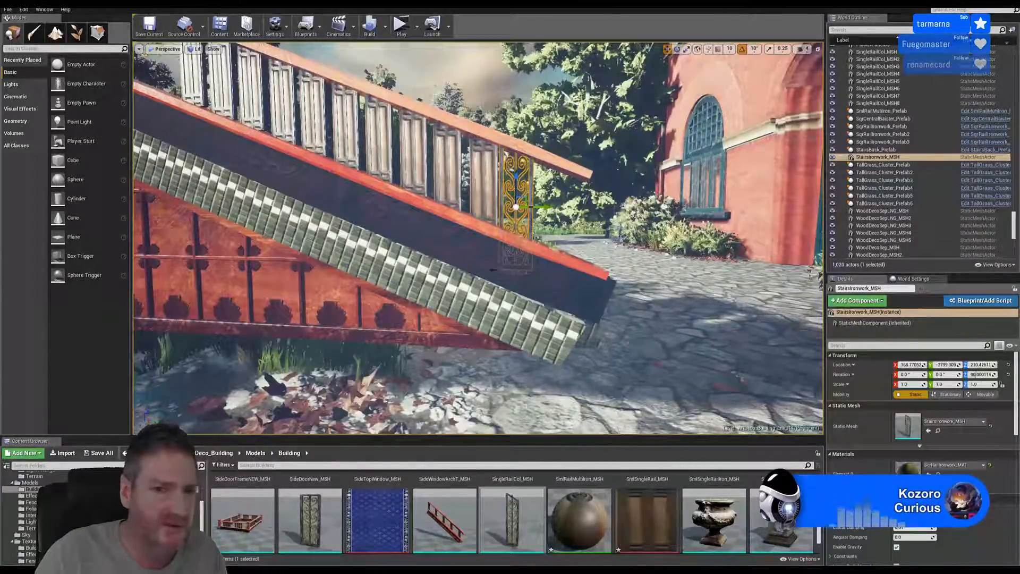
right_click_drag(493, 270, 442, 278)
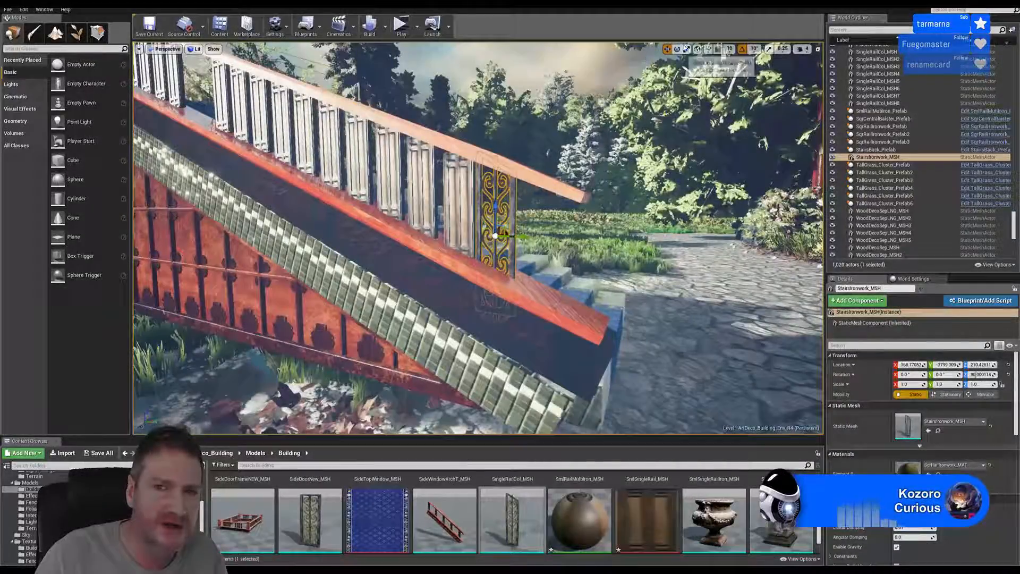
left_click(687, 49)
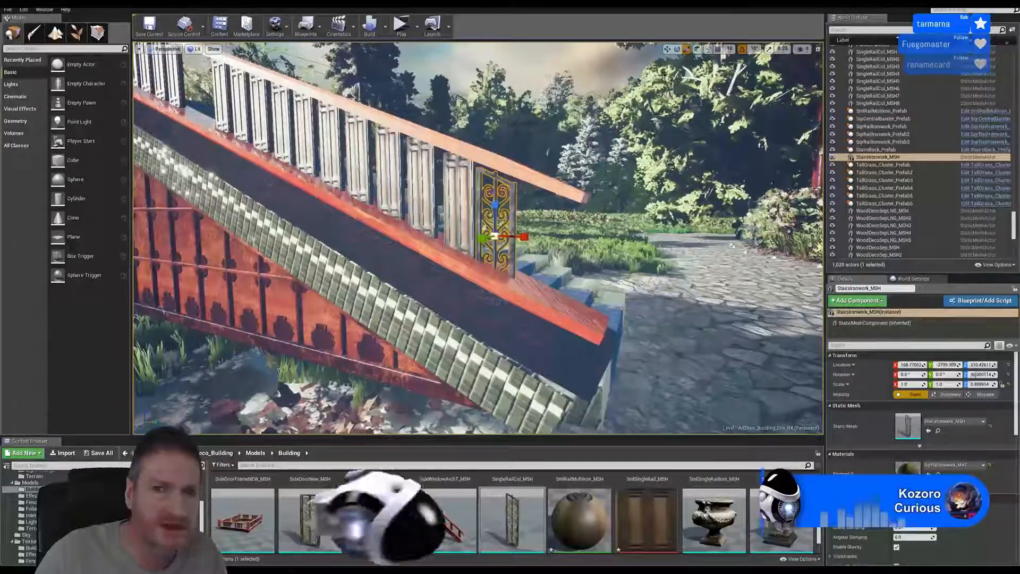
key("w")
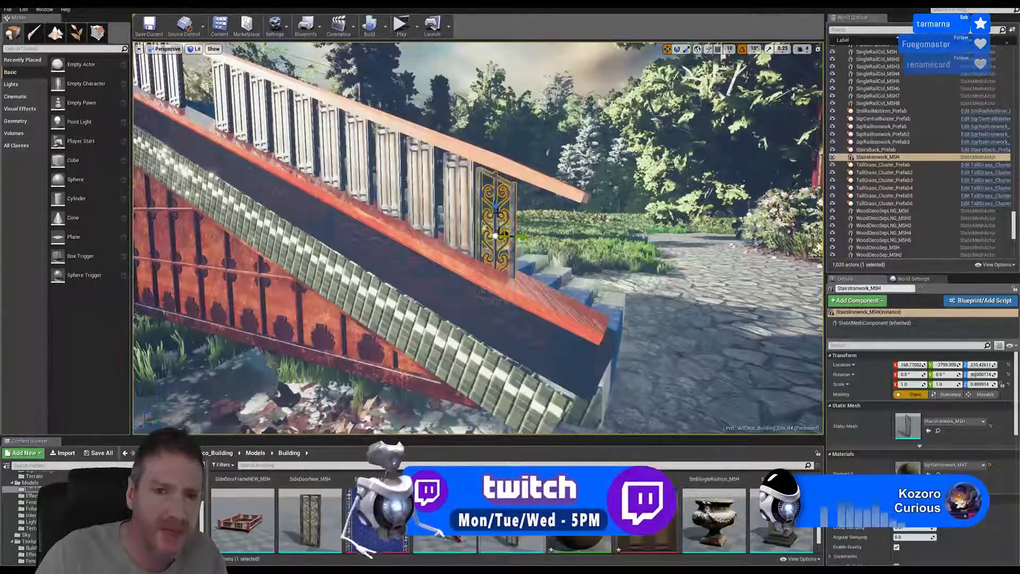
- Fine-tune the ironwork's height and move it slightly down the railing to leave a gap after the last baluster
right_click_drag(498, 213, 492, 213)
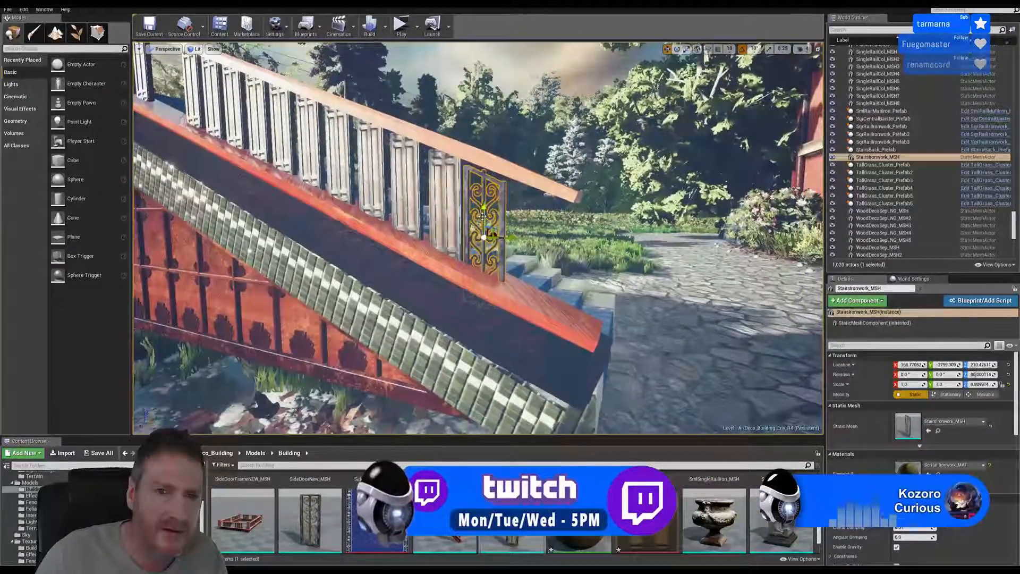
left_click_drag(493, 211, 510, 260)
right_click_drag(510, 261, 544, 263)
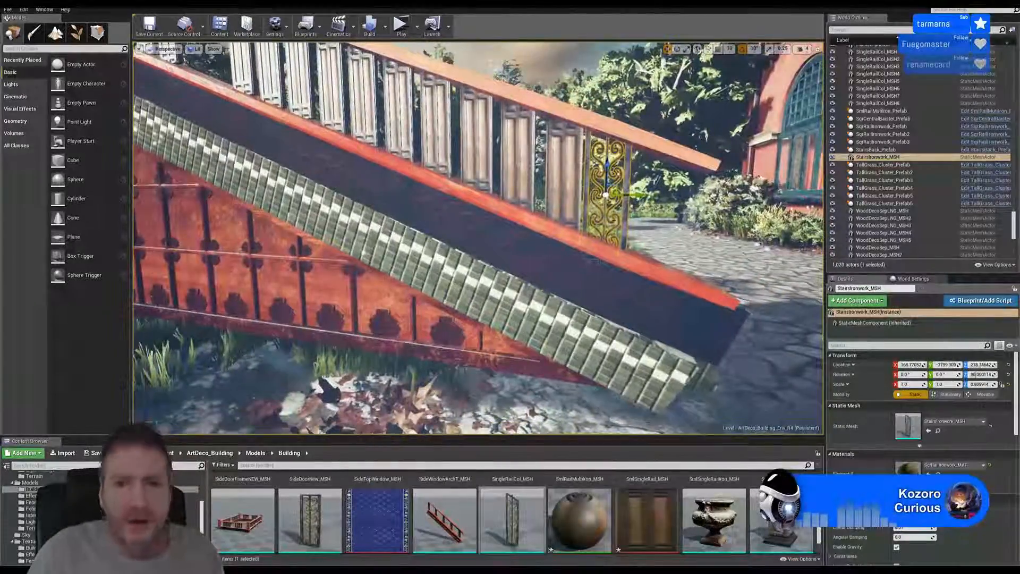
left_click_drag(630, 193, 634, 192)
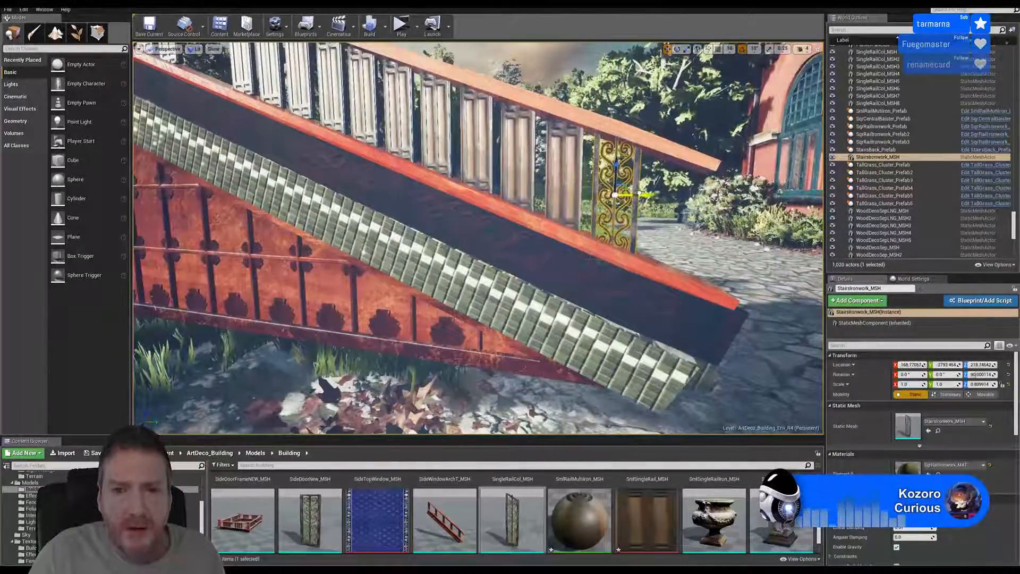
right_click_drag(640, 194, 616, 191)
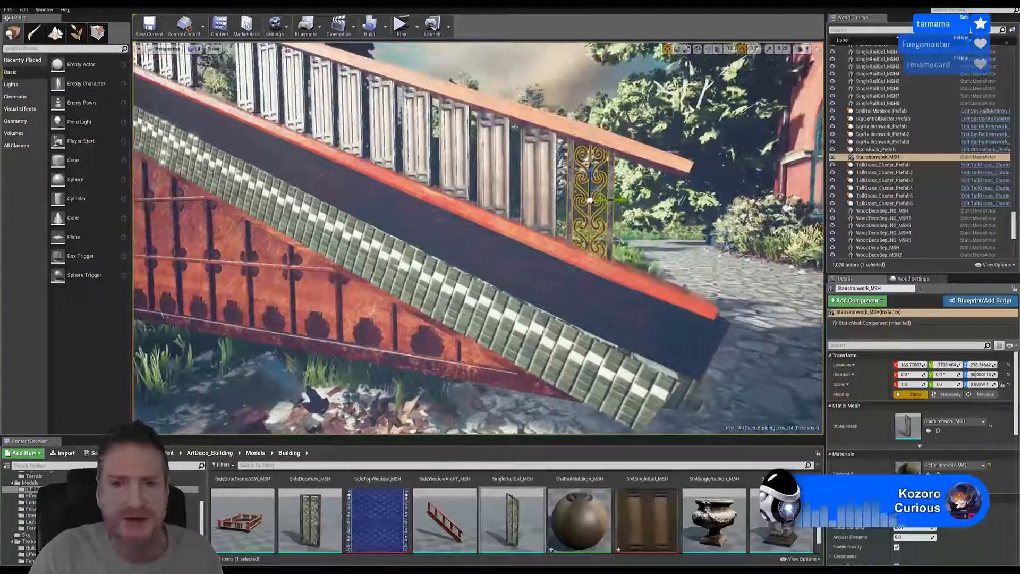
- Duplicate the ironwork panel and place the copy beside it under the lower end of the handrail, following the slope
right_click(570, 192)
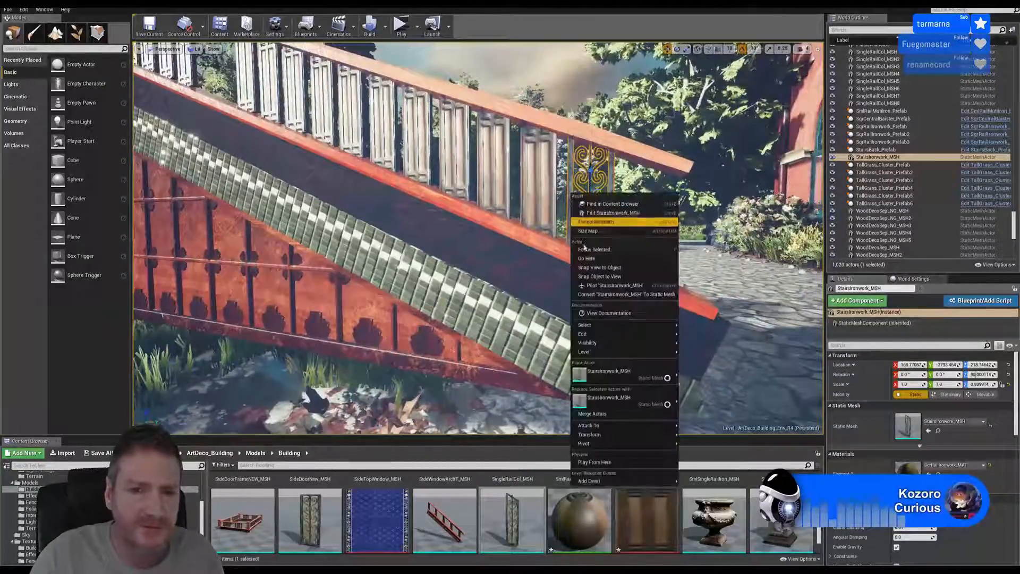
mouse_move(638, 334)
left_click(700, 369)
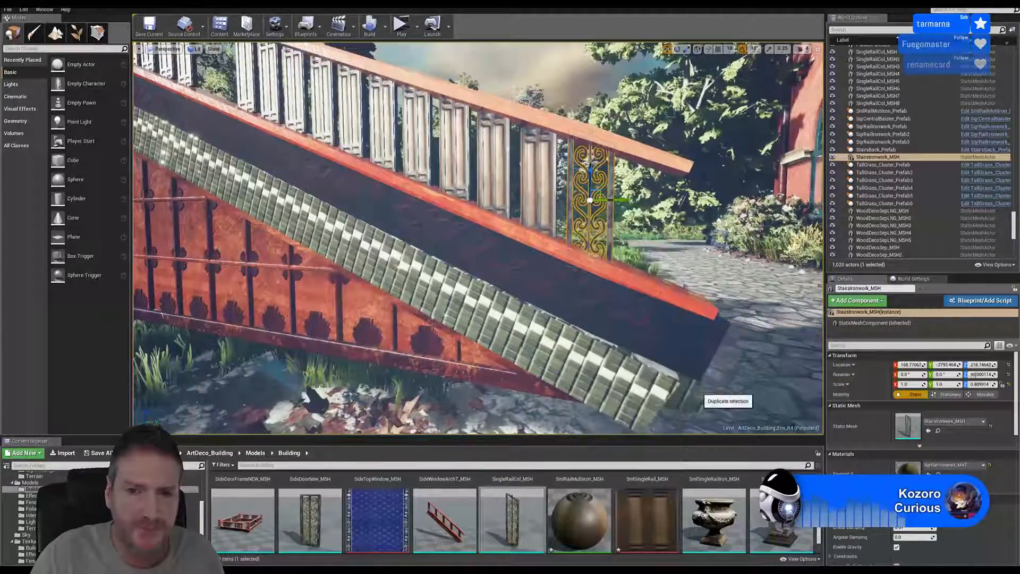
left_click_drag(619, 196, 683, 209)
left_click_drag(651, 173, 651, 181)
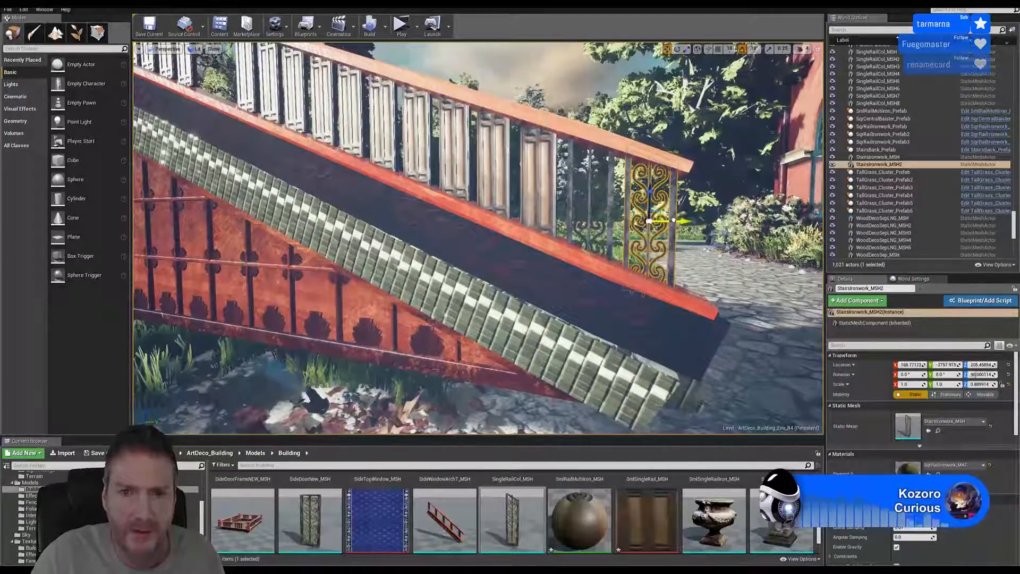
mouse_move(674, 220)
right_mouse_down()
mouse_move(632, 218)
mouse_move(646, 196)
mouse_move(685, 208)
right_mouse_up()
- Duplicate both ironwork panels together and move the new pair up the slope into the gap midway along the railing
right_click_drag(502, 229, 508, 230)
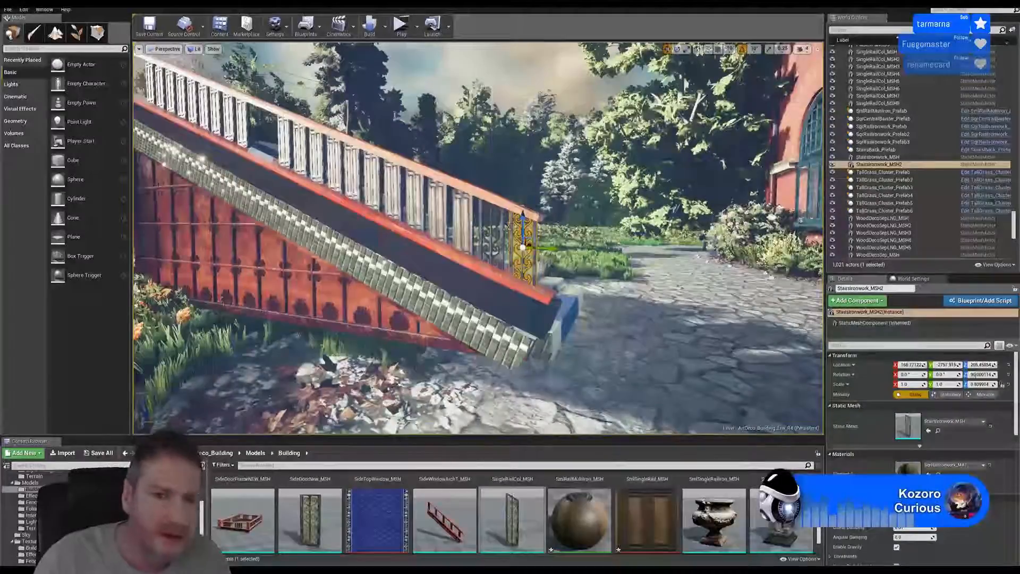
left_click(502, 228, "ctrl")
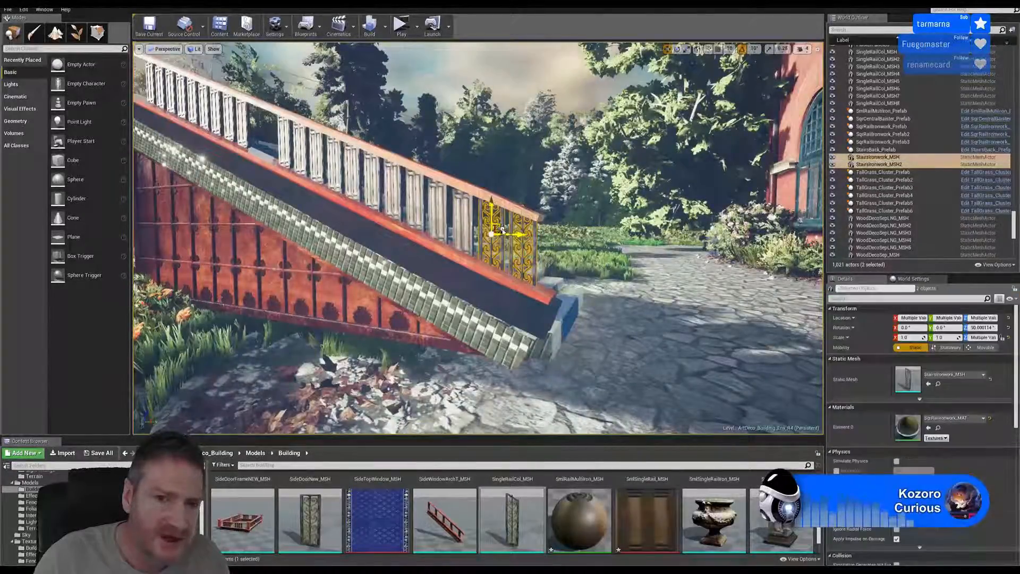
right_click(502, 229)
mouse_move(547, 369)
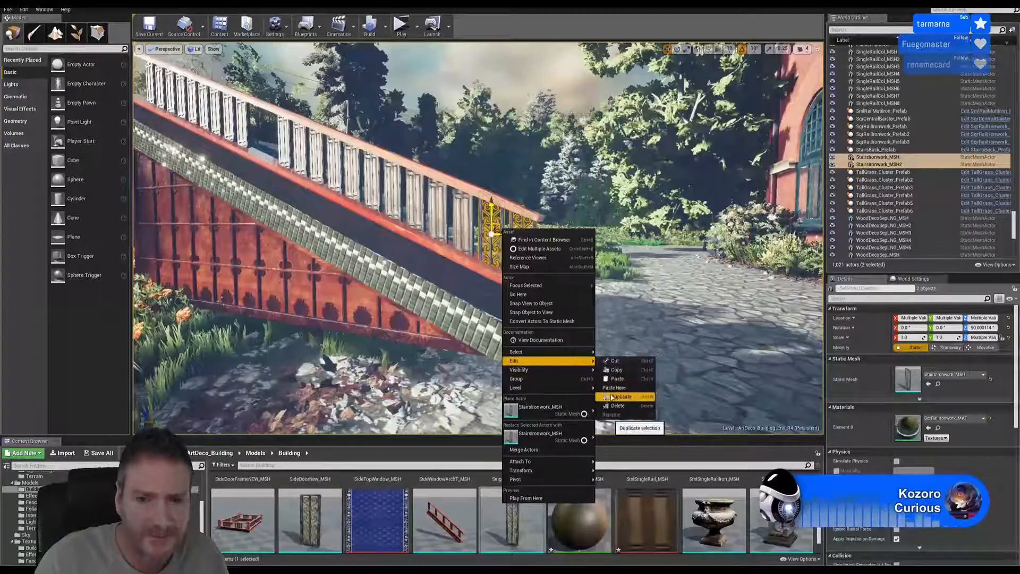
left_click(616, 397)
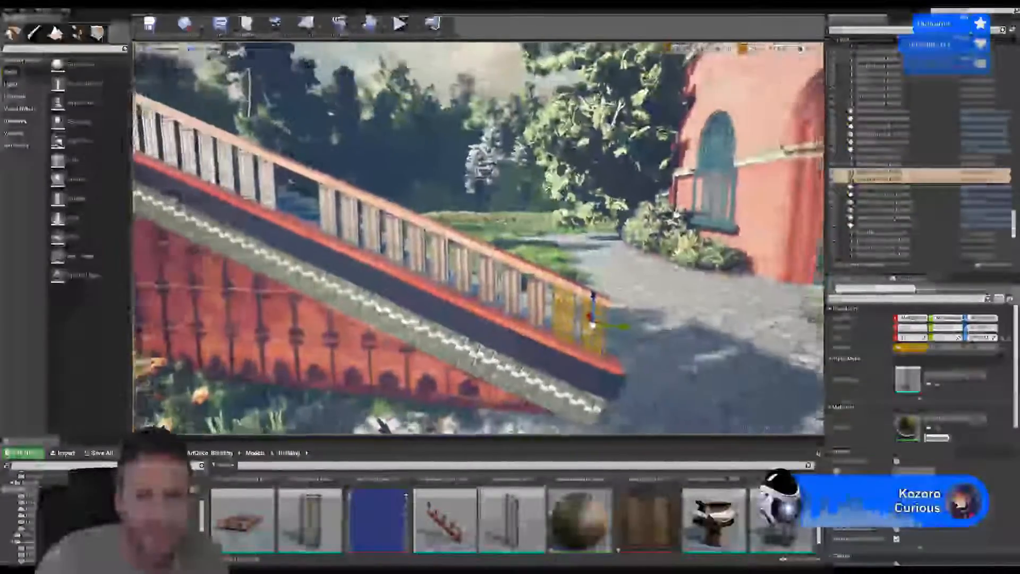
right_click_drag(598, 314, 591, 309)
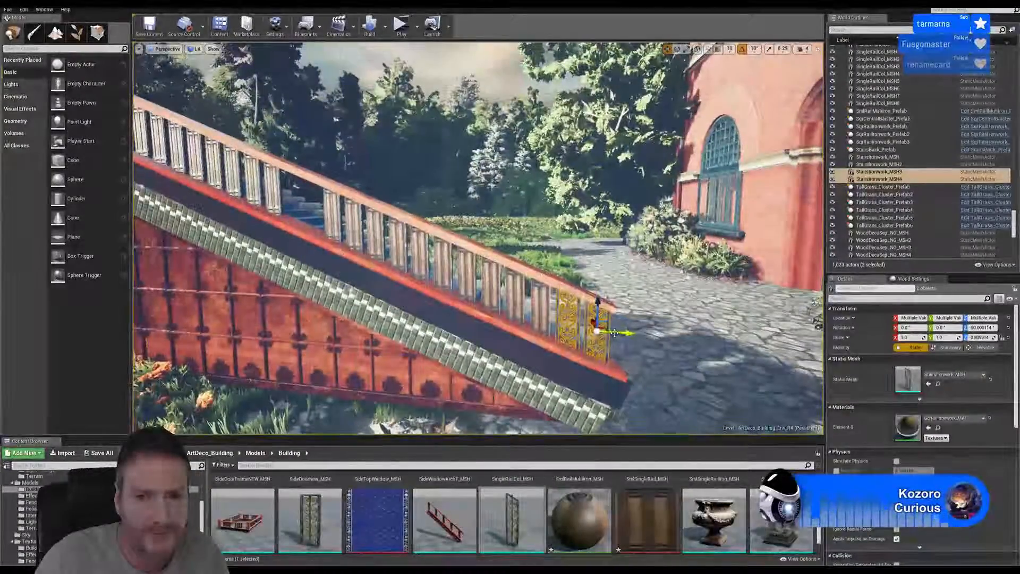
left_click_drag(614, 333, 311, 192)
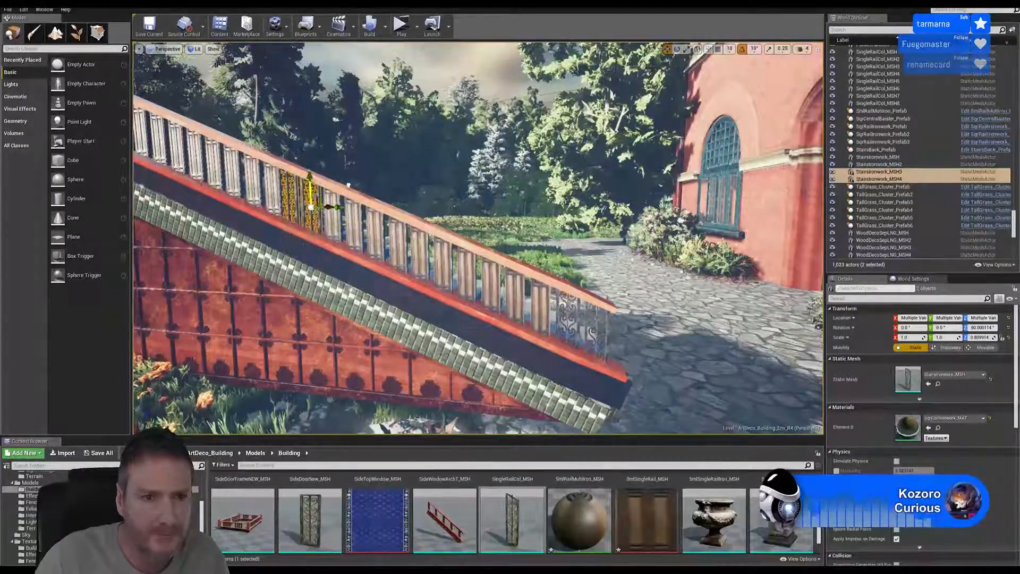
- Shift the duplicated ironwork pair slightly along the railing to center it in the gap between the wooden balusters
right_click_drag(340, 223, 361, 222)
key("w")
mouse_move(353, 242)
right_mouse_down()
mouse_move(343, 245)
mouse_move(353, 243)
right_mouse_up()
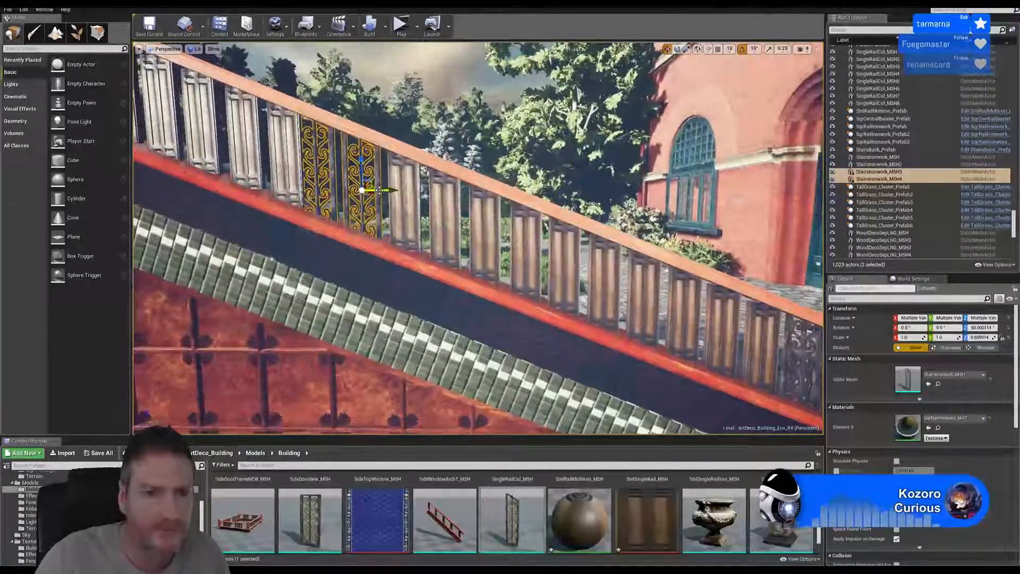
left_click_drag(378, 190, 389, 192)
- Narrow the two middle ironwork panels so they fit evenly between the neighbouring balusters, and adjust their position
right_click_drag(388, 192, 388, 190)
key("a")
key("e")
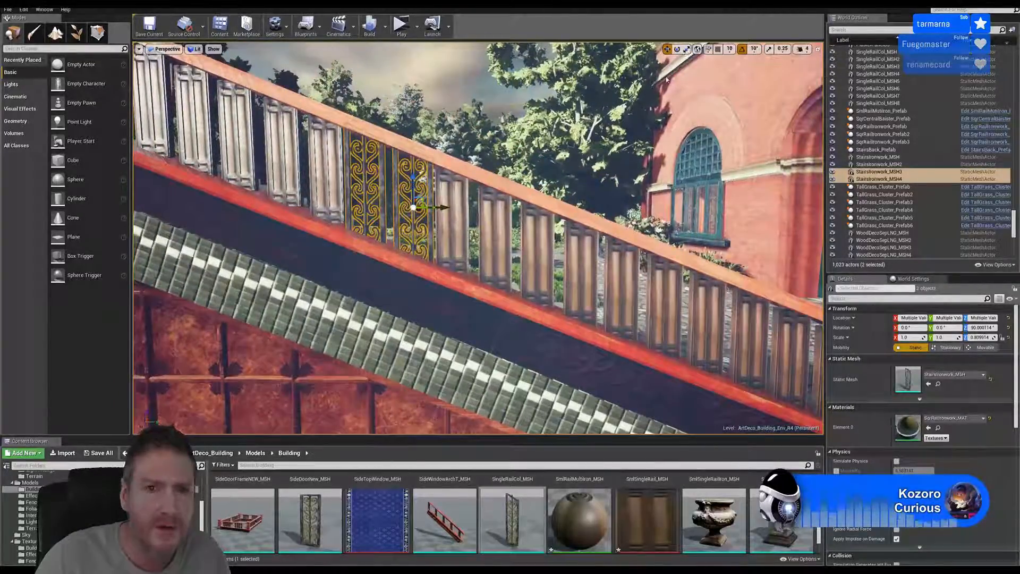
left_click_drag(440, 212, 441, 208)
key("w")
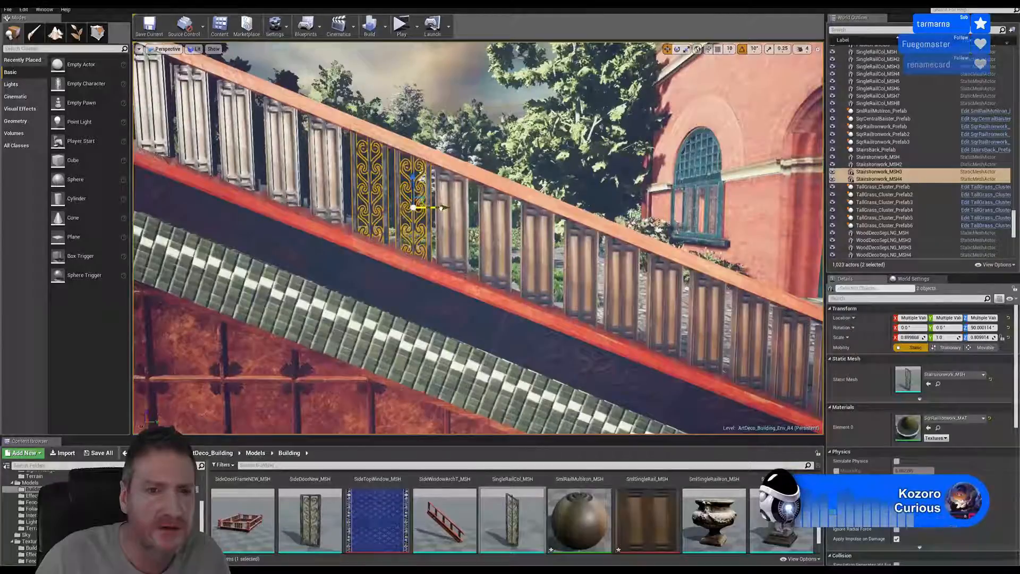
left_click_drag(440, 208, 439, 208)
- Select the two ironwork panels at the lower end of the railing and duplicate them
left_click(451, 215)
right_click_drag(452, 215, 420, 196)
key("s")
right_click_drag(777, 320, 796, 343)
key("d")
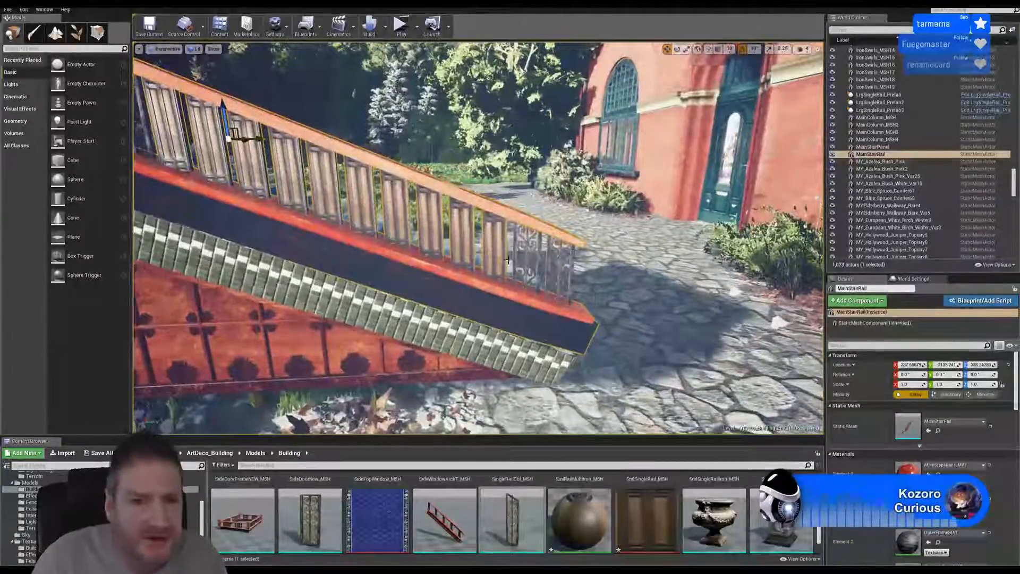
left_click(514, 243)
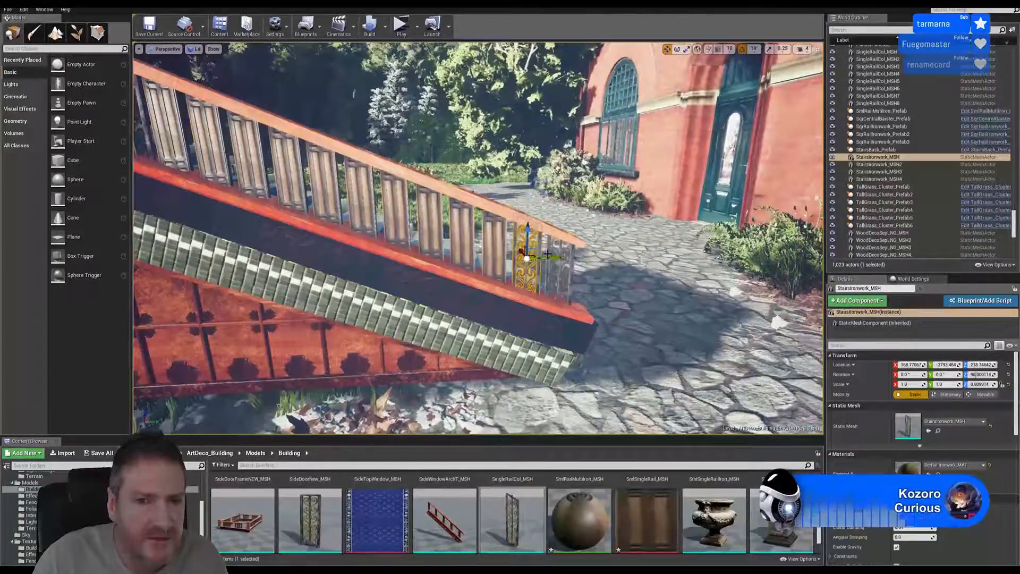
left_click(548, 248, "ctrl")
right_click(548, 248)
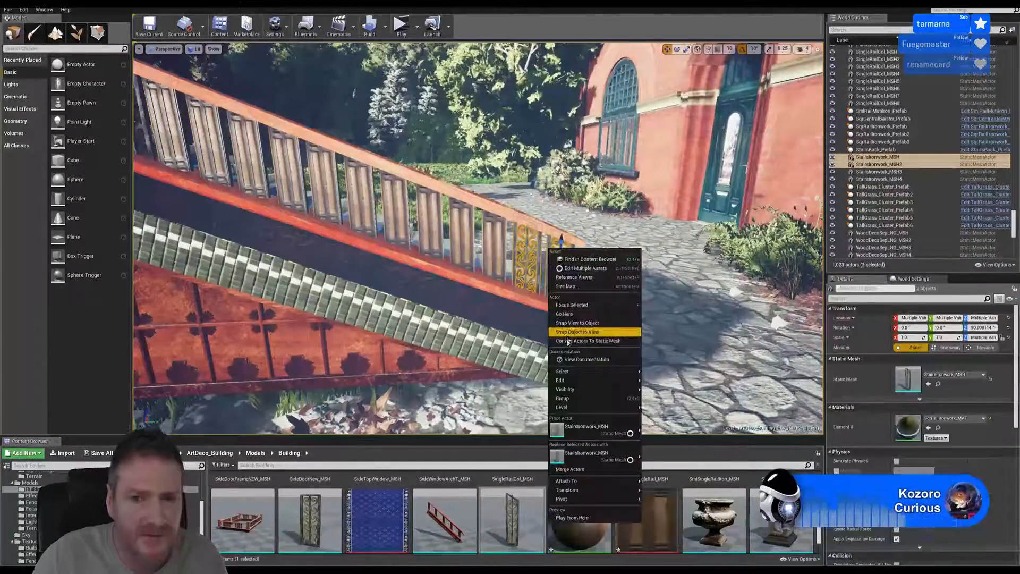
mouse_move(579, 382)
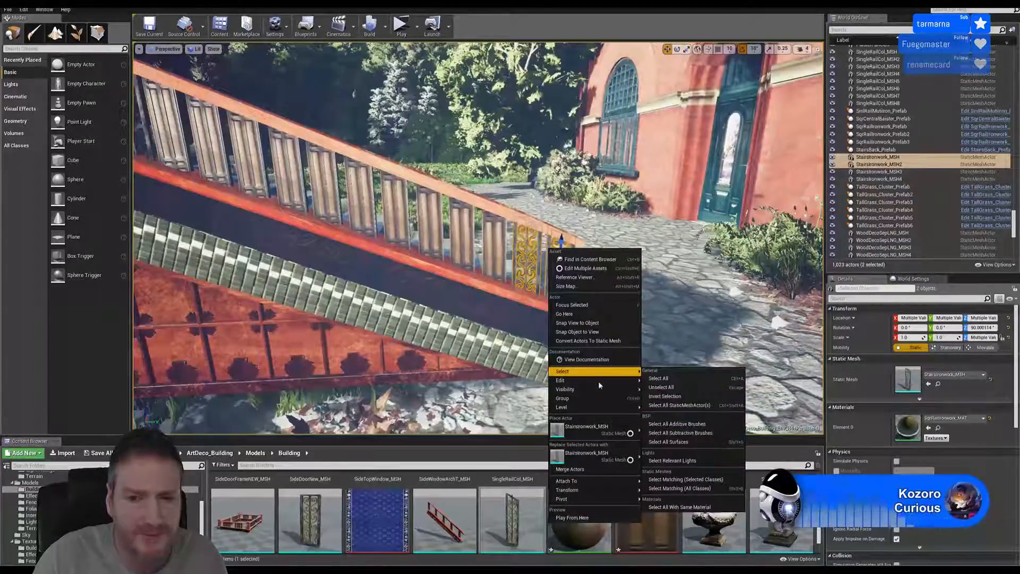
left_click(677, 417)
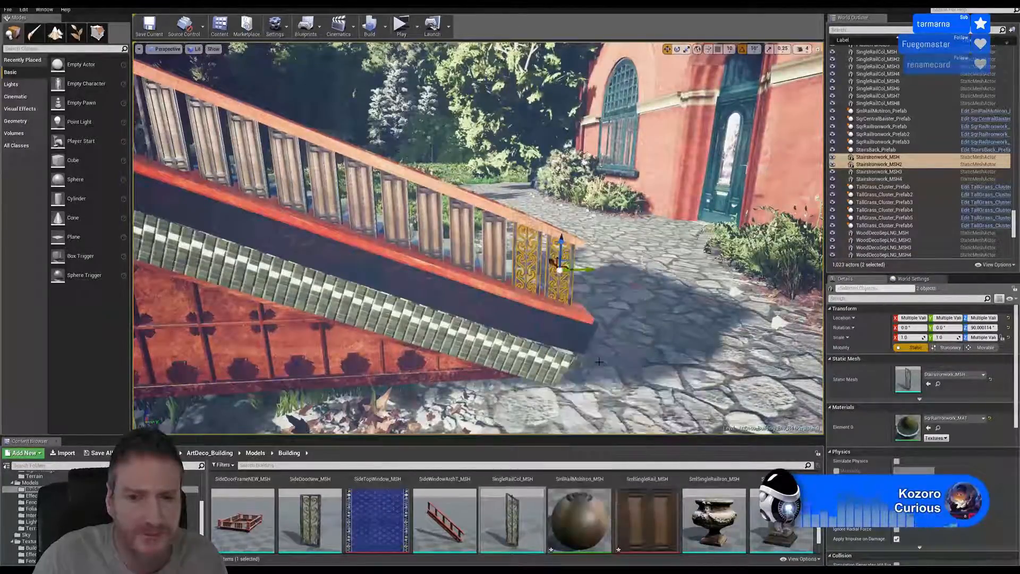
- Move the duplicated ironwork pair up the slope into the gap at the railing's upper end and narrow its X scale to about 0.96
right_click_drag(670, 408, 629, 366)
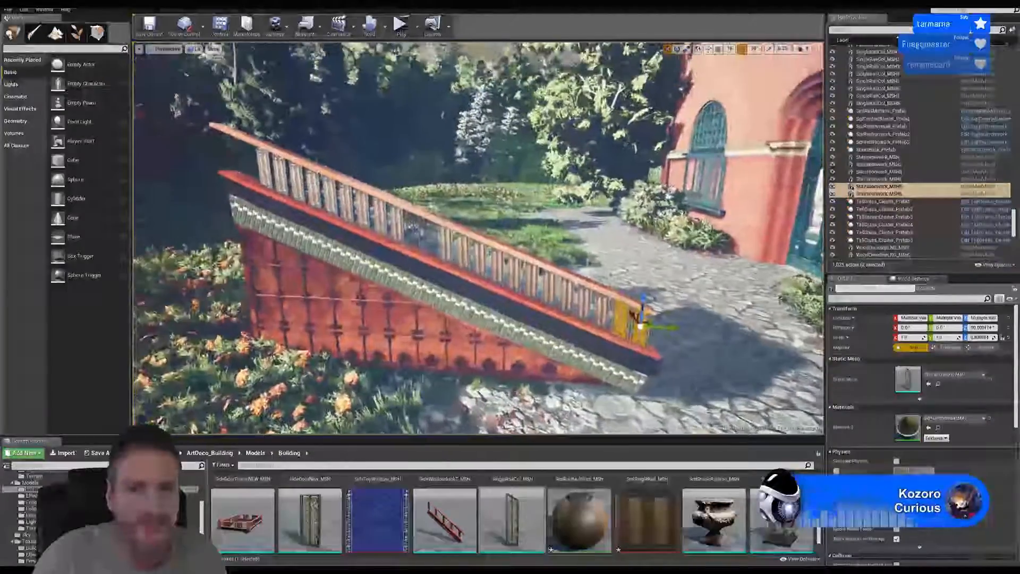
left_click_drag(668, 327, 237, 145)
right_click_drag(319, 202, 348, 203)
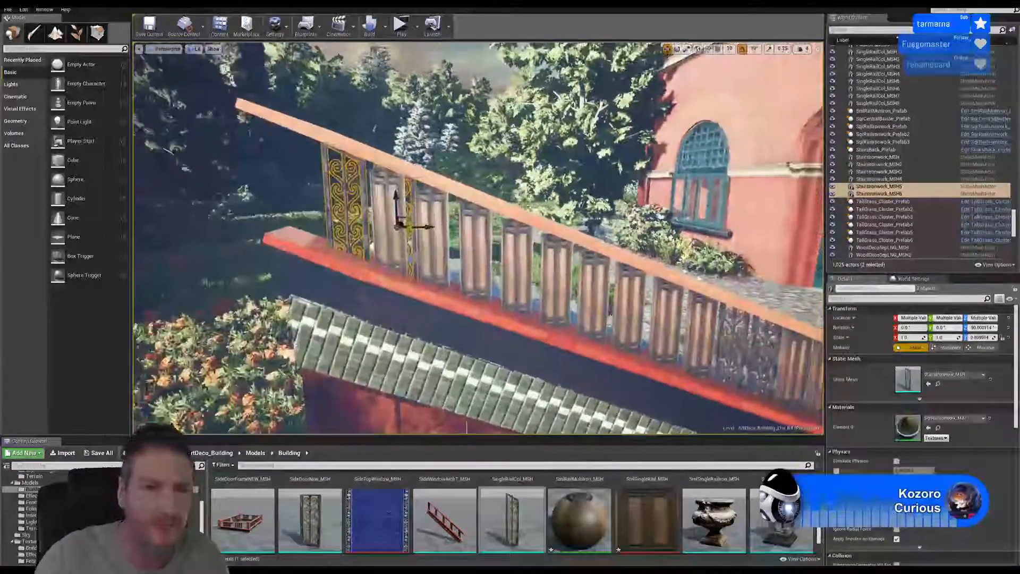
left_click_drag(419, 225, 352, 191)
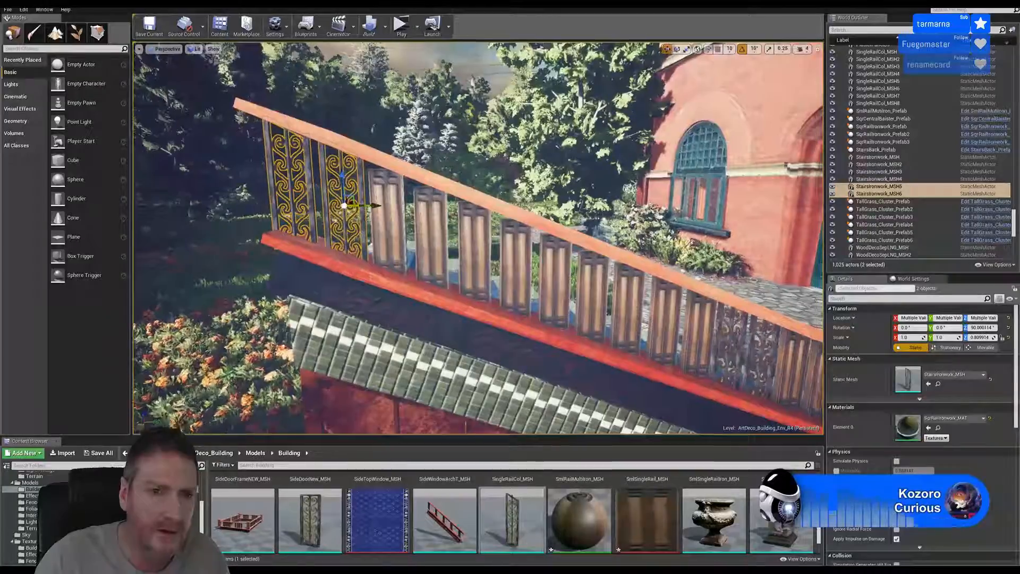
right_click_drag(374, 206, 411, 176)
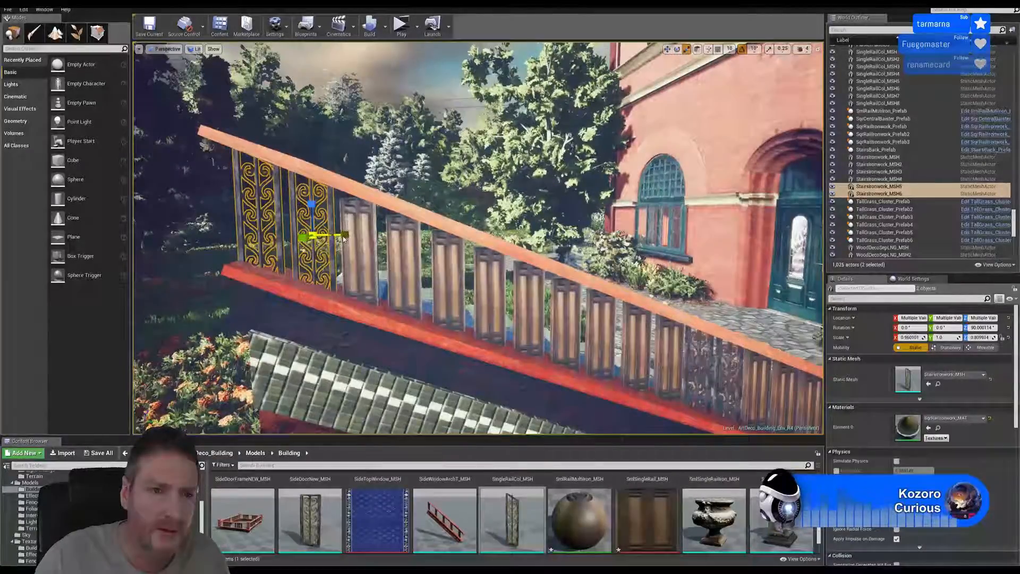
left_click(396, 223)
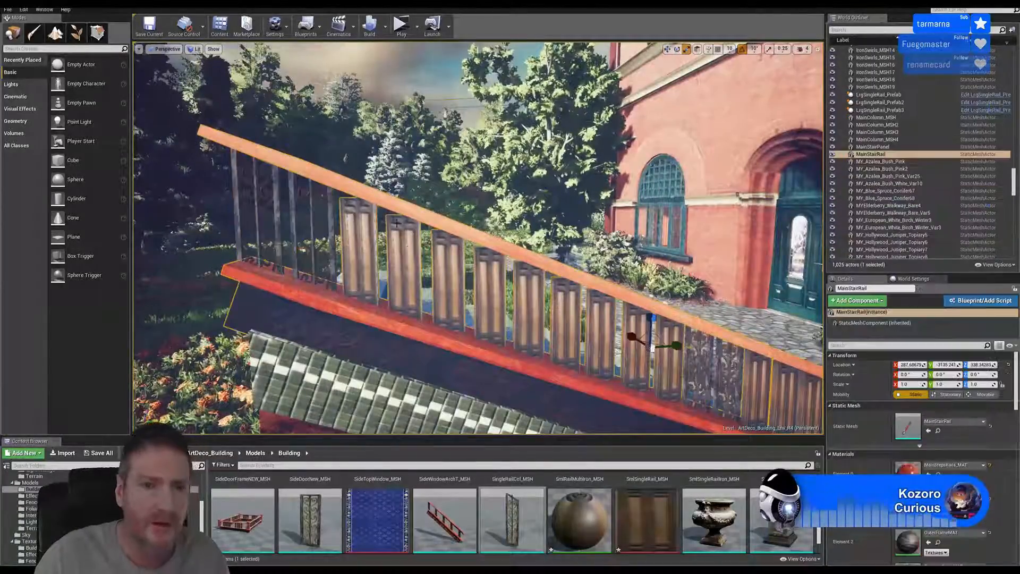
- Switch to 3ds Max and examine how the rail base, tiled trim and stair panel meet at the staircase's lower end
right_click_drag(422, 296, 286, 328)
right_click_drag(393, 376, 396, 376)
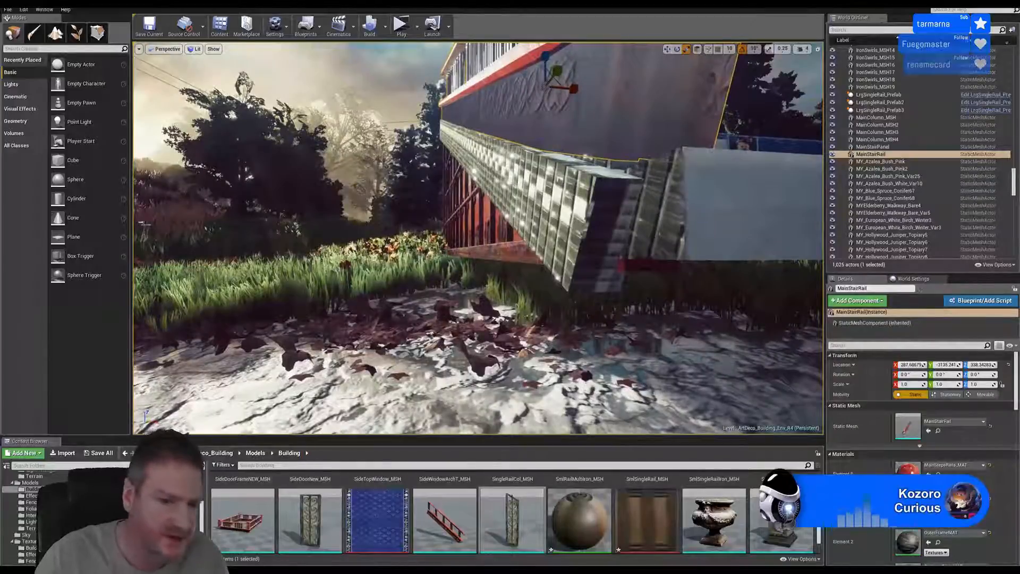
left_click(341, 568)
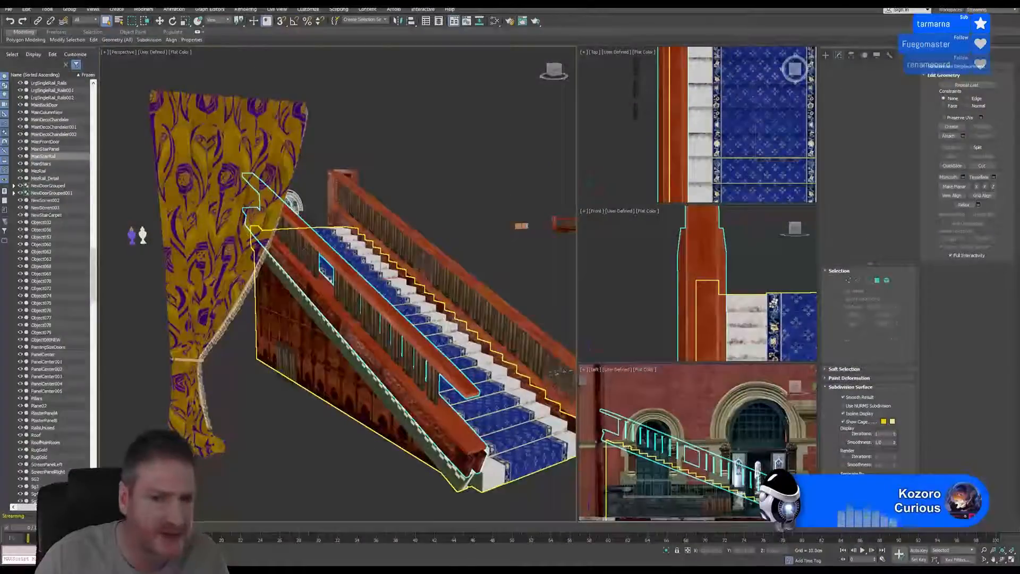
middle_click_drag(395, 302, 345, 195)
scroll(363, 317, "up", 3)
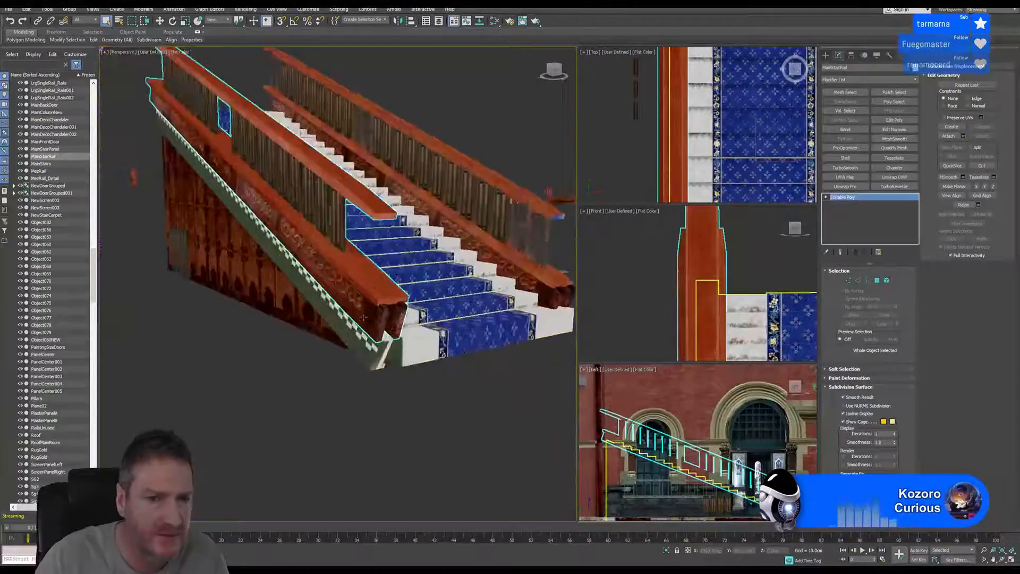
scroll(334, 279, "up", 6)
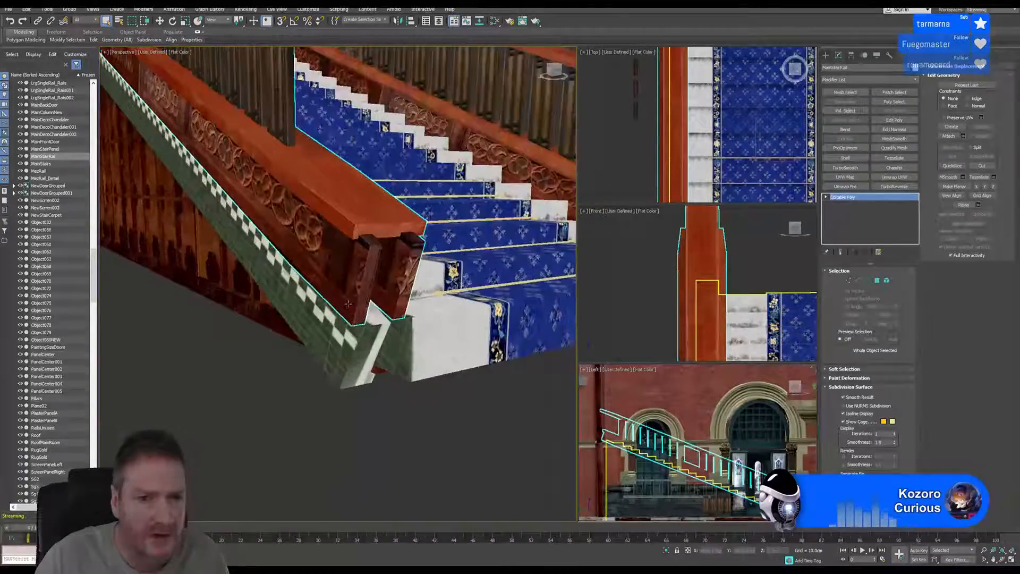
middle_click_drag(303, 252, 178, 187)
left_click(1003, 559)
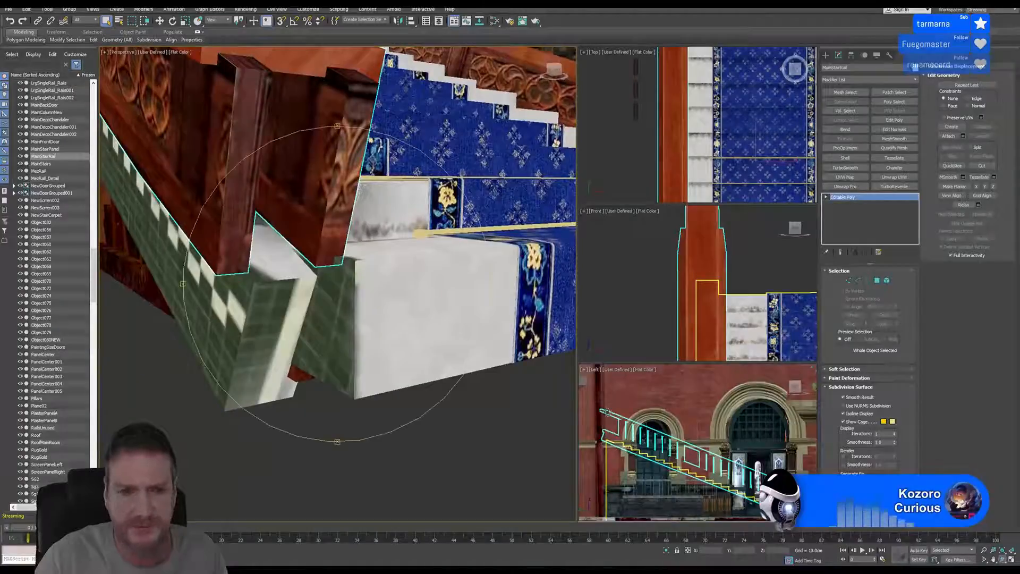
left_click_drag(419, 319, 223, 314)
scroll(223, 314, "down", 6)
middle_click_drag(223, 314, 350, 262)
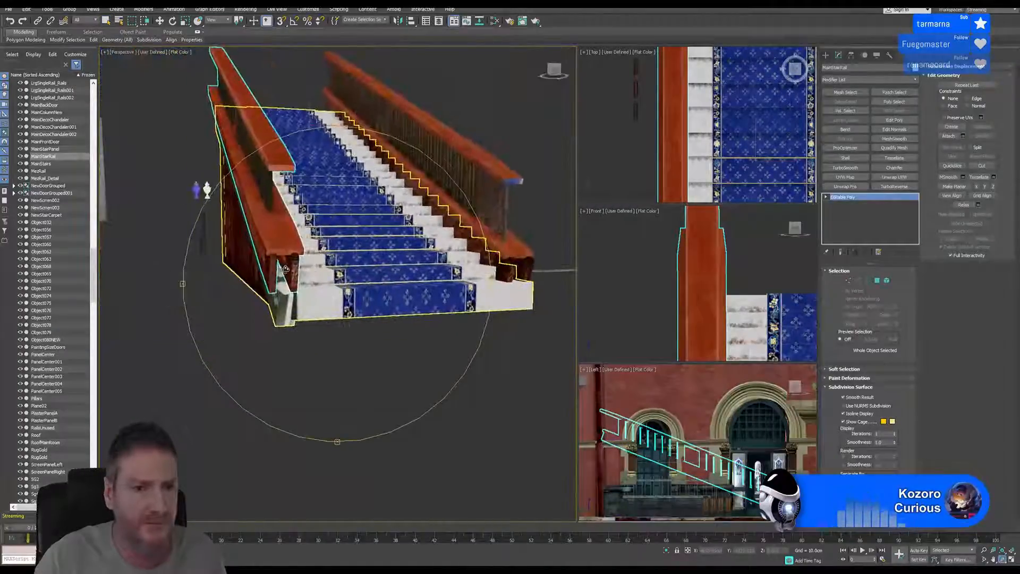
left_click_drag(351, 263, 300, 96)
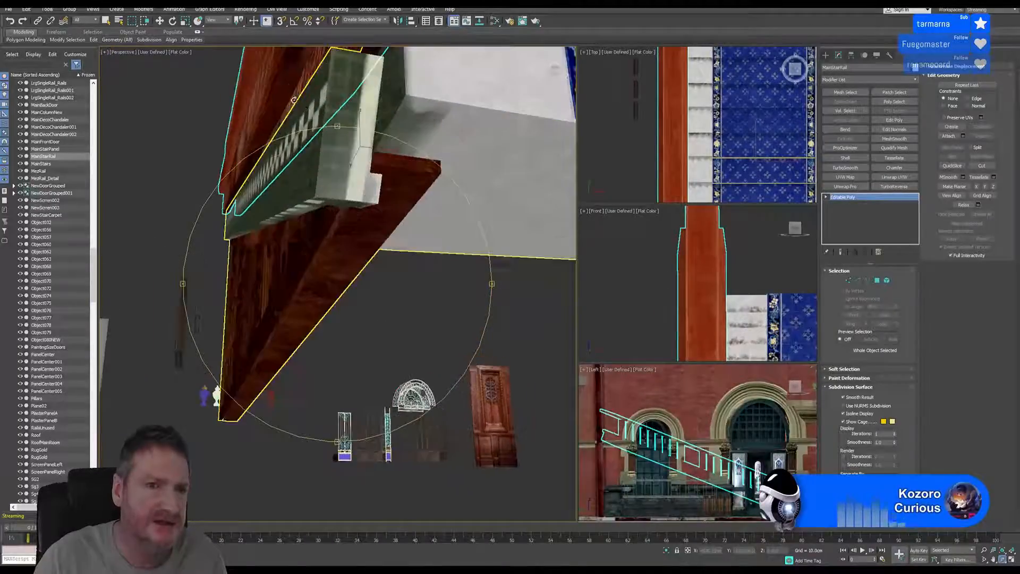
middle_click_drag(301, 95, 366, 141)
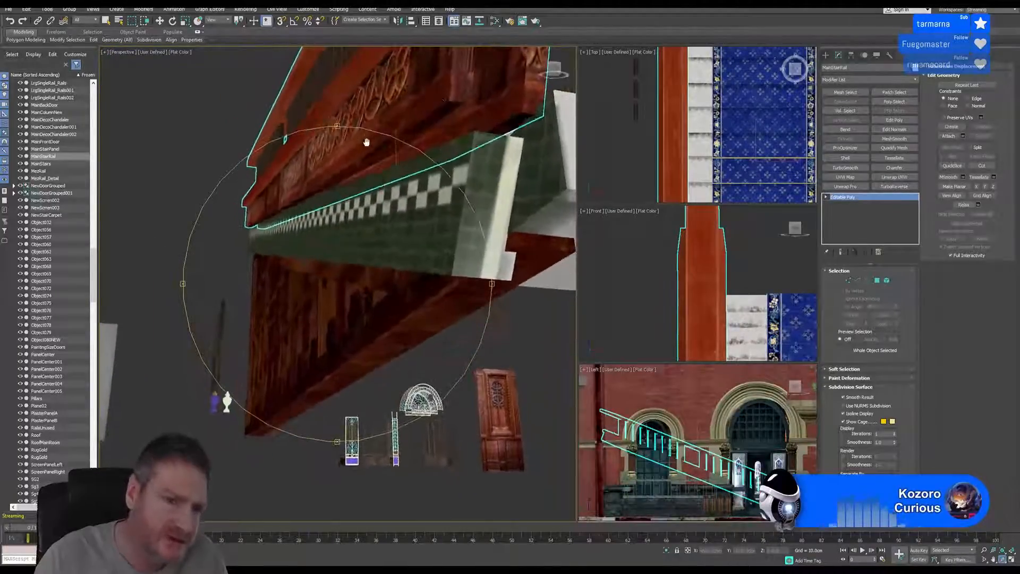
left_click_drag(336, 163, 263, 243)
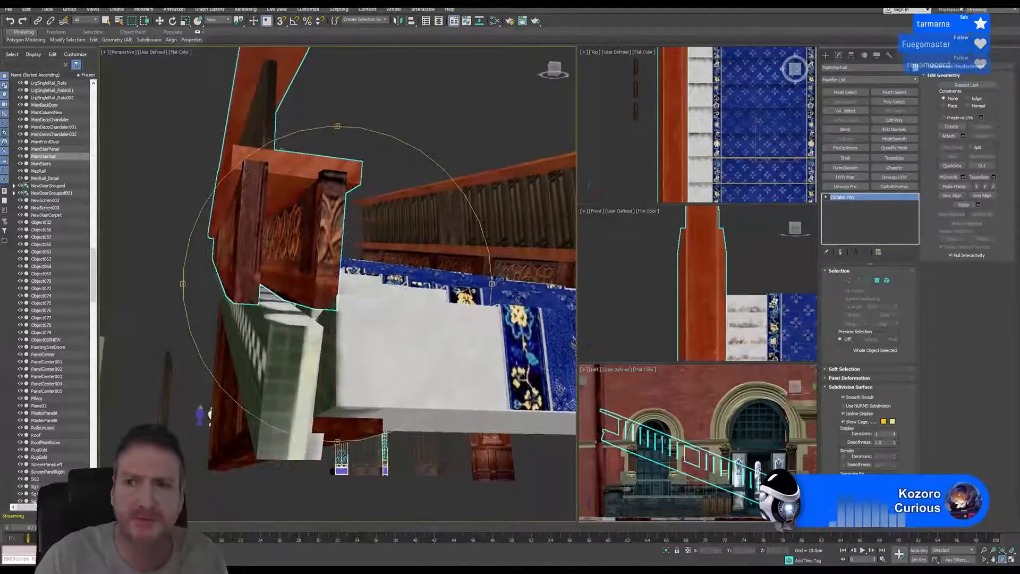
- Switch back to Unreal Editor and shift MainStairPanel sideways under the rail base, to an X location of about 298
key("alt+Tab")
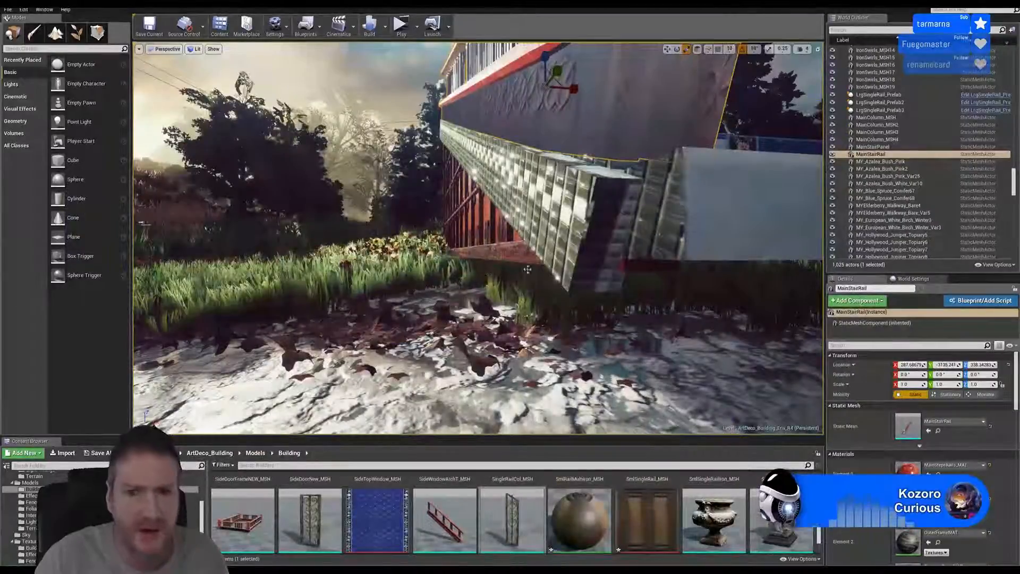
right_click_drag(576, 229, 547, 212)
key("d")
key("a")
key("d")
key("d")
key("e")
key("s")
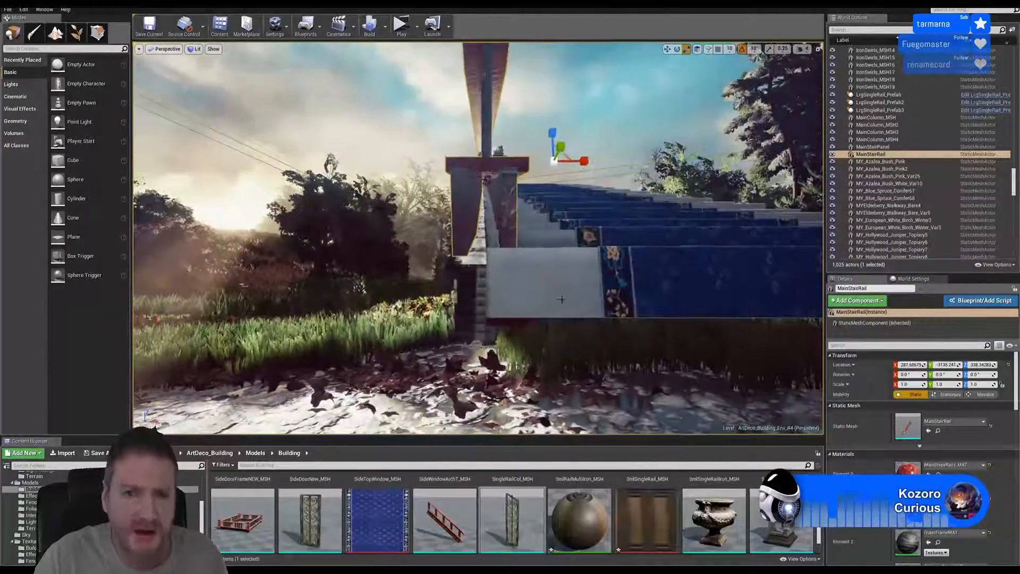
left_click(556, 282)
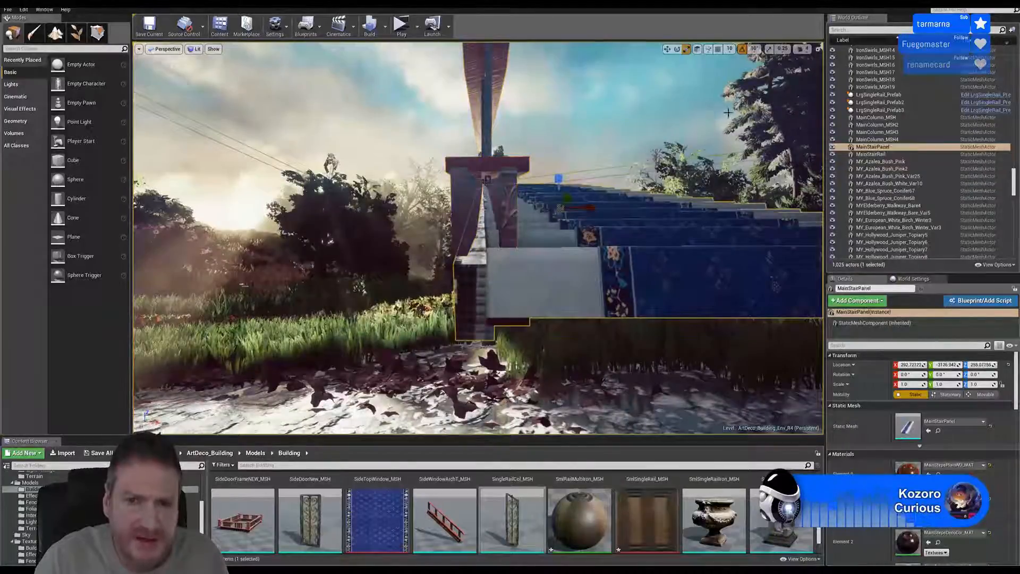
left_click(667, 49)
left_click_drag(588, 207, 593, 204)
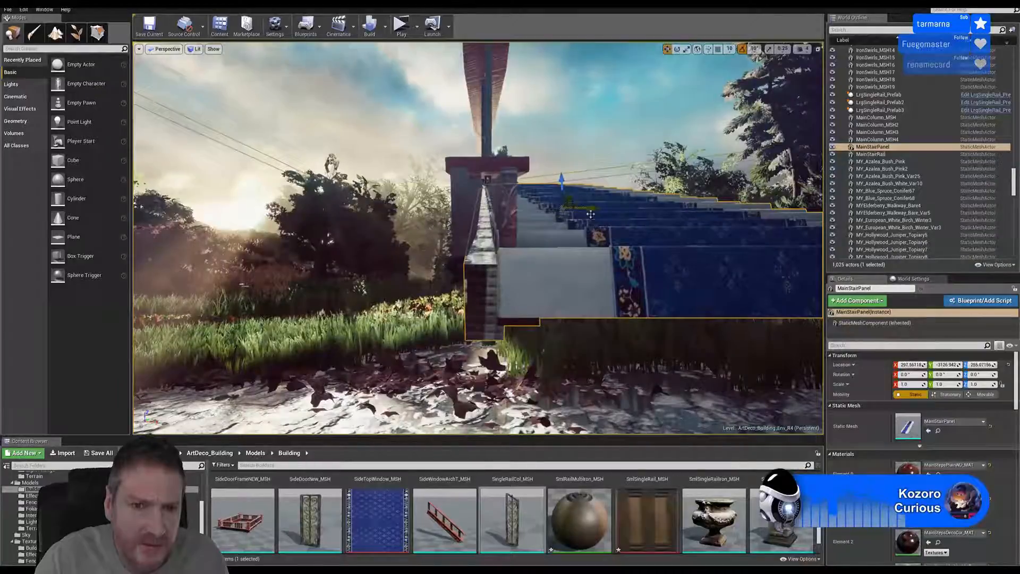
- Raise MainStairPanel slightly so its tiled trim sits closer to the underside of the rail base
right_click_drag(591, 214, 690, 199)
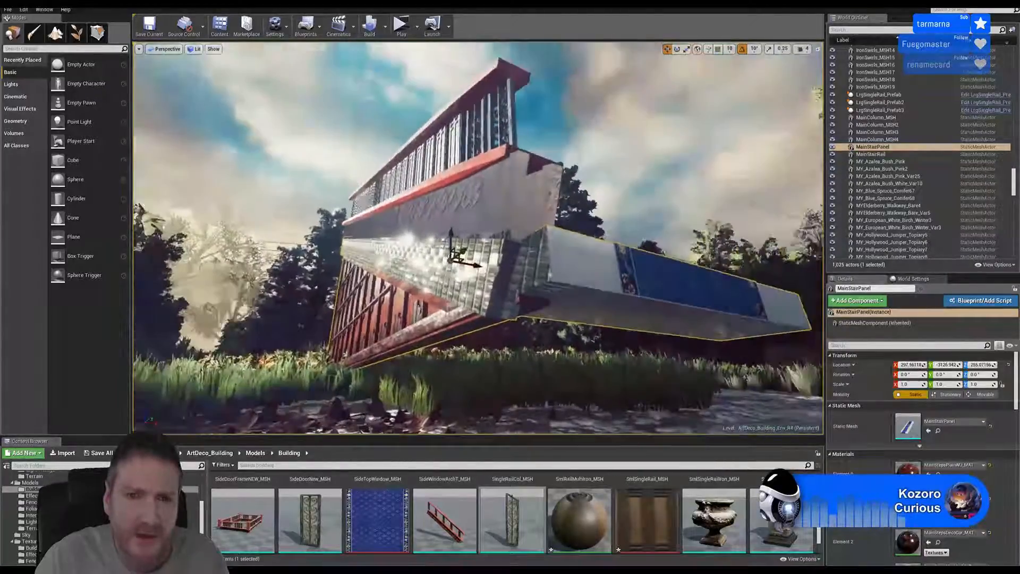
right_click_drag(538, 229, 480, 229)
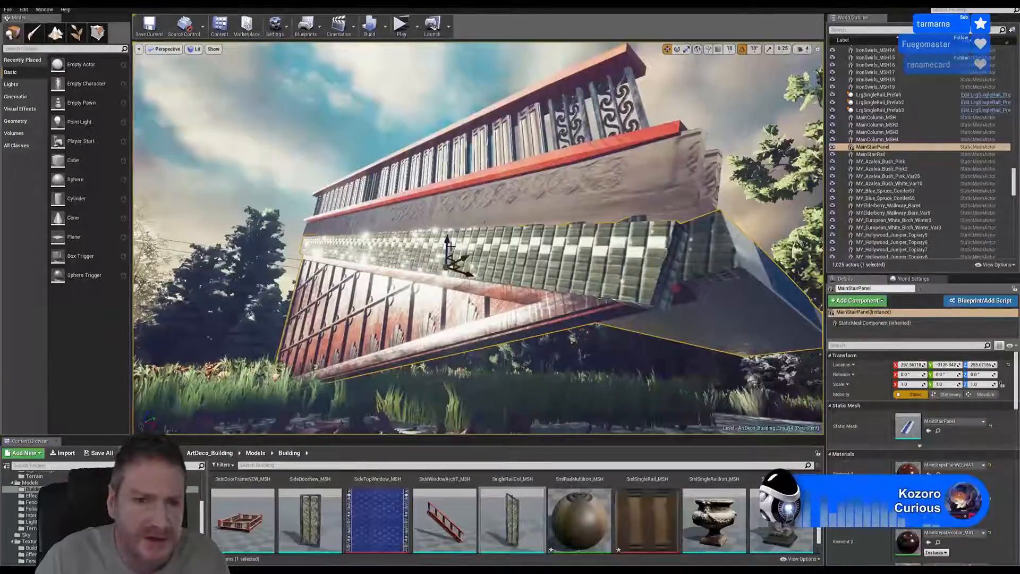
left_click_drag(447, 245, 448, 244)
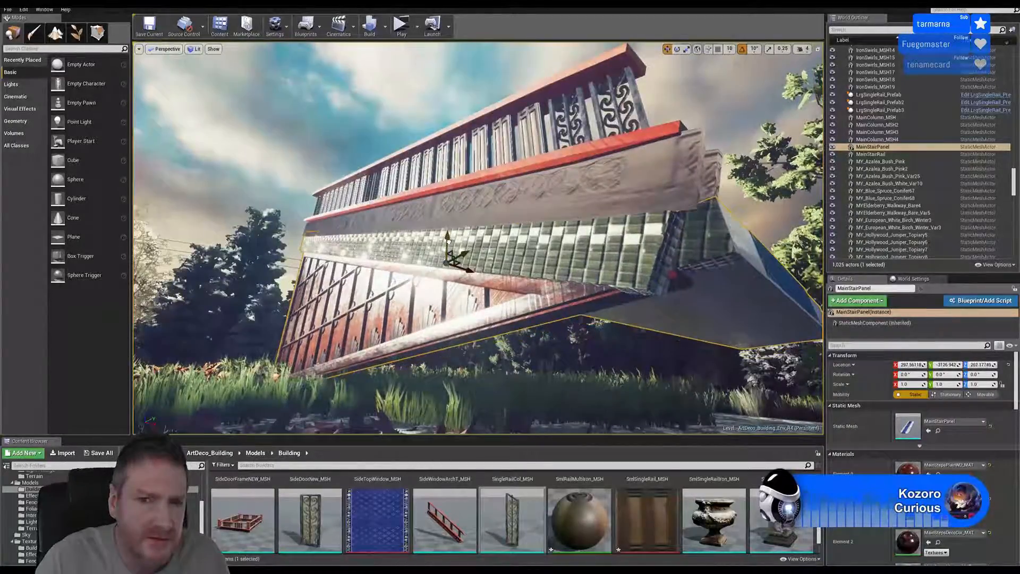
right_click_drag(448, 241, 463, 266)
right_click_drag(405, 284, 601, 310)
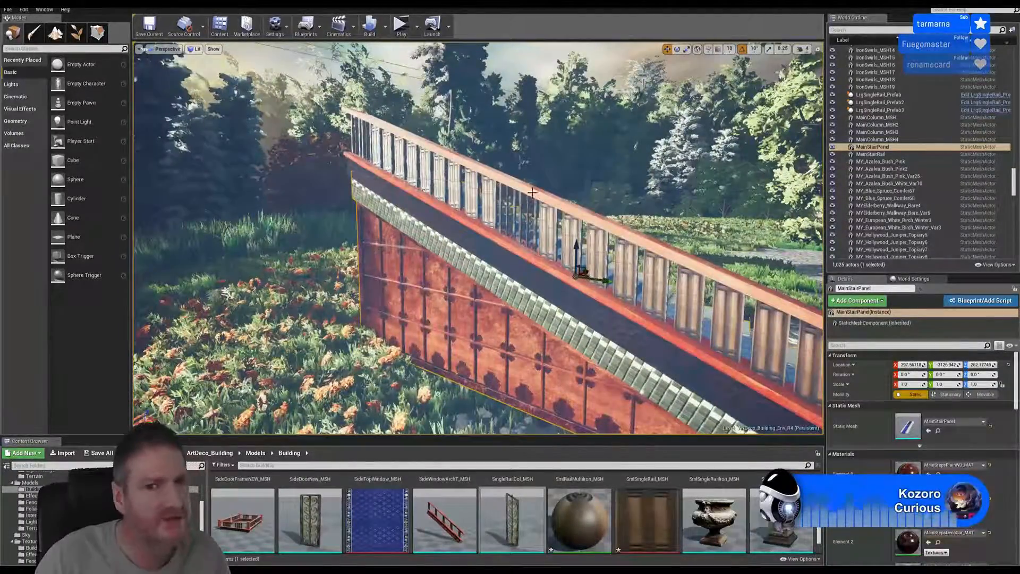
- Select MainStairRail together with all six ironwork panels at the lower, middle and upper gaps of the railing
right_click_drag(443, 263, 536, 268)
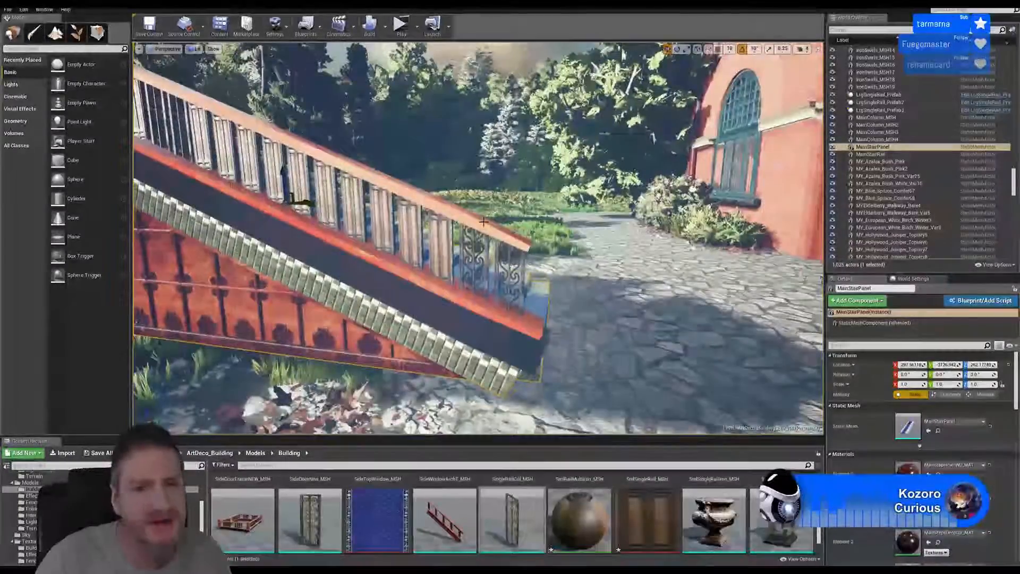
left_click(487, 251)
left_click(490, 255, "ctrl")
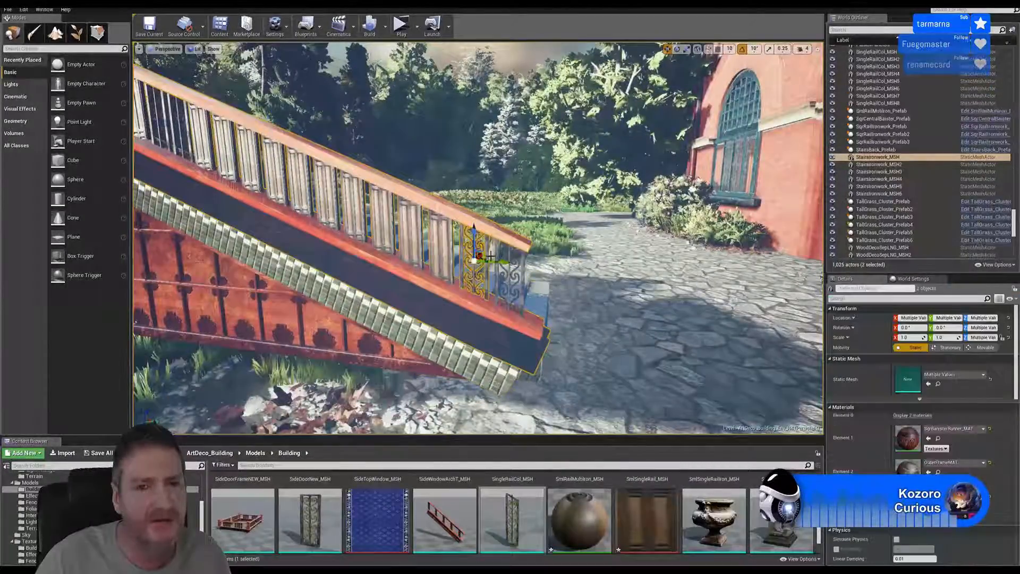
left_click(497, 253, "ctrl")
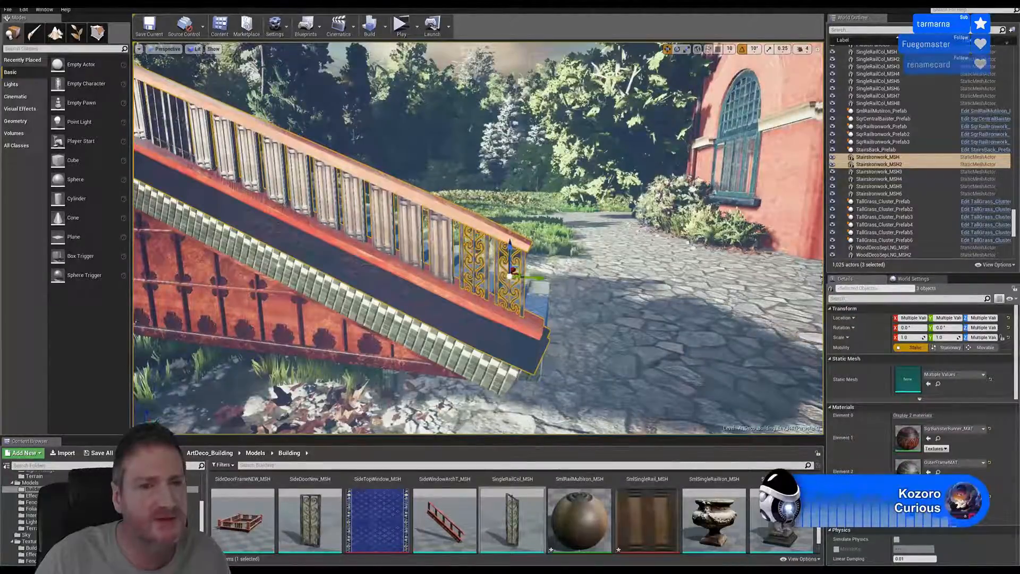
key("a")
right_click_drag(354, 175, 353, 174)
key("w")
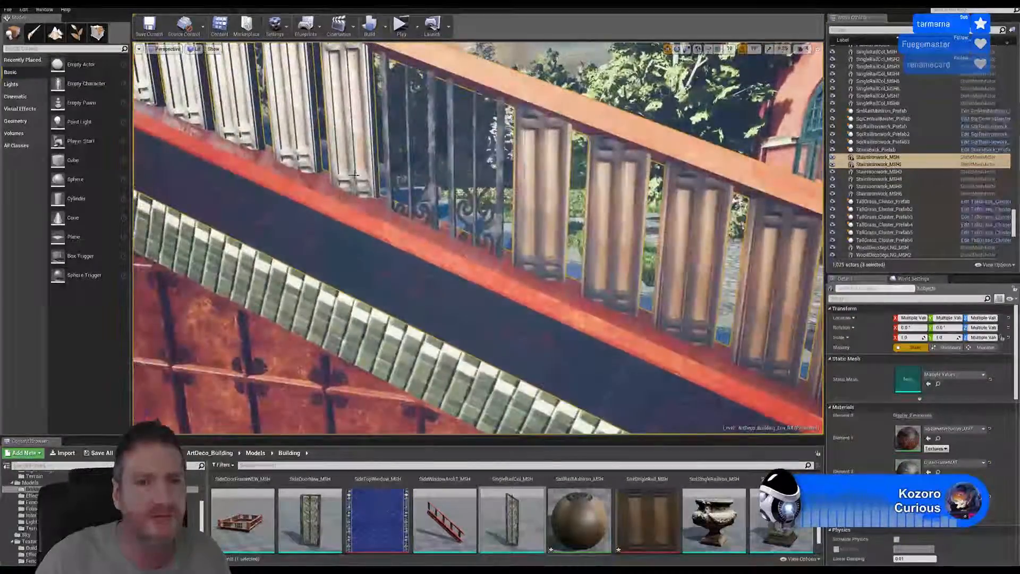
left_click(433, 120, "ctrl")
left_click(451, 122, "ctrl")
key("a")
mouse_move(453, 258)
right_mouse_down()
mouse_move(425, 257)
mouse_move(462, 257)
right_mouse_up()
key("w")
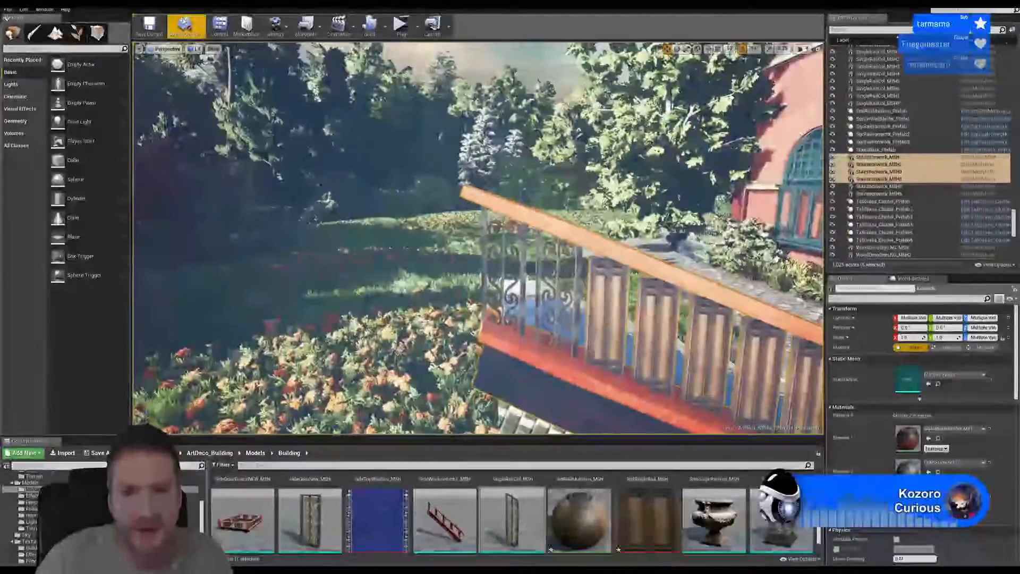
left_click(524, 259, "ctrl")
left_click(539, 268, "ctrl")
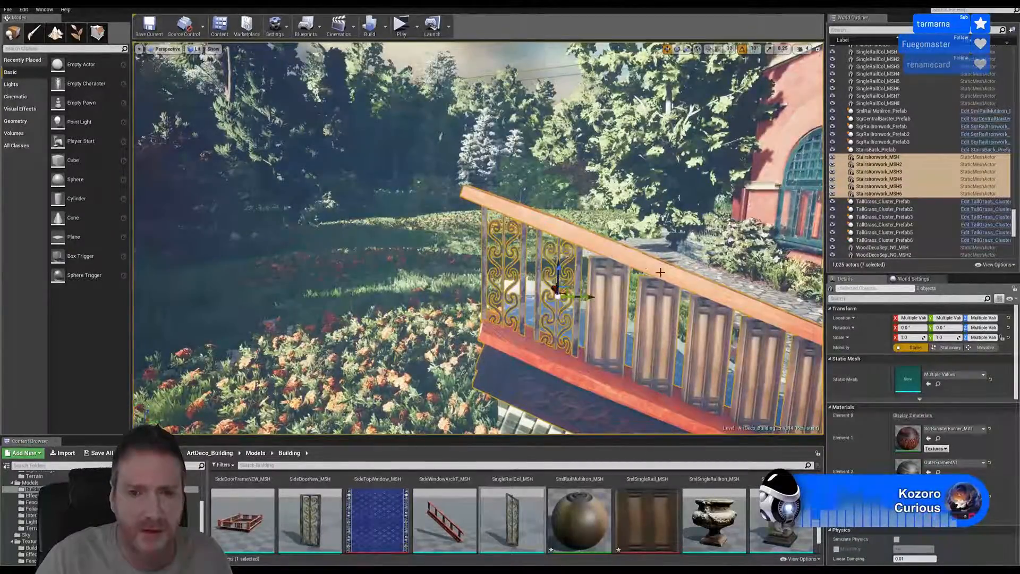
- Duplicate the selected railing with its ironwork panels and move the copy across to the opposite side of the stairs
mouse_move(539, 268)
right_mouse_down()
mouse_move(515, 228)
mouse_move(553, 276)
mouse_move(540, 268)
right_mouse_up()
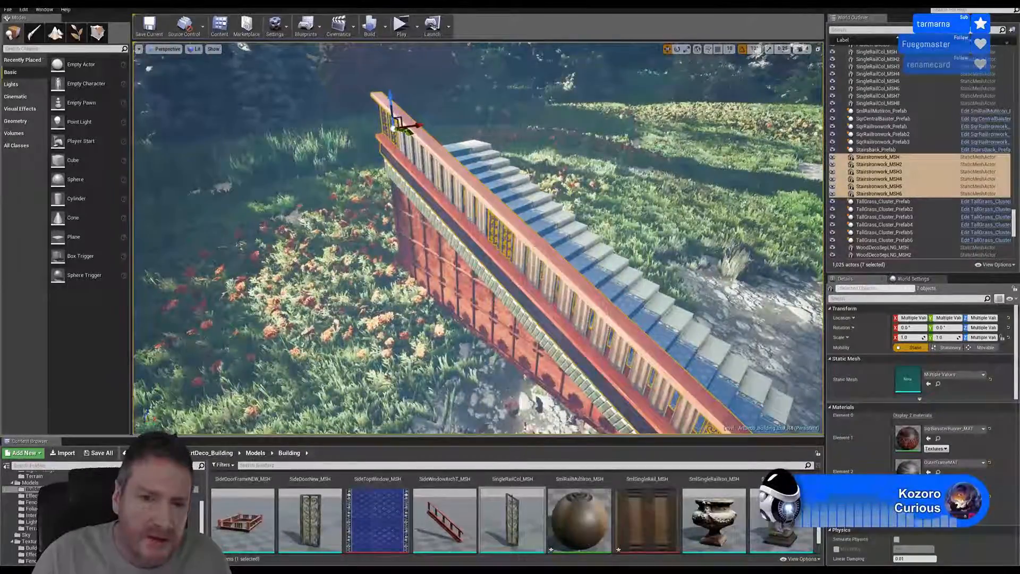
right_click(540, 268)
mouse_move(578, 386)
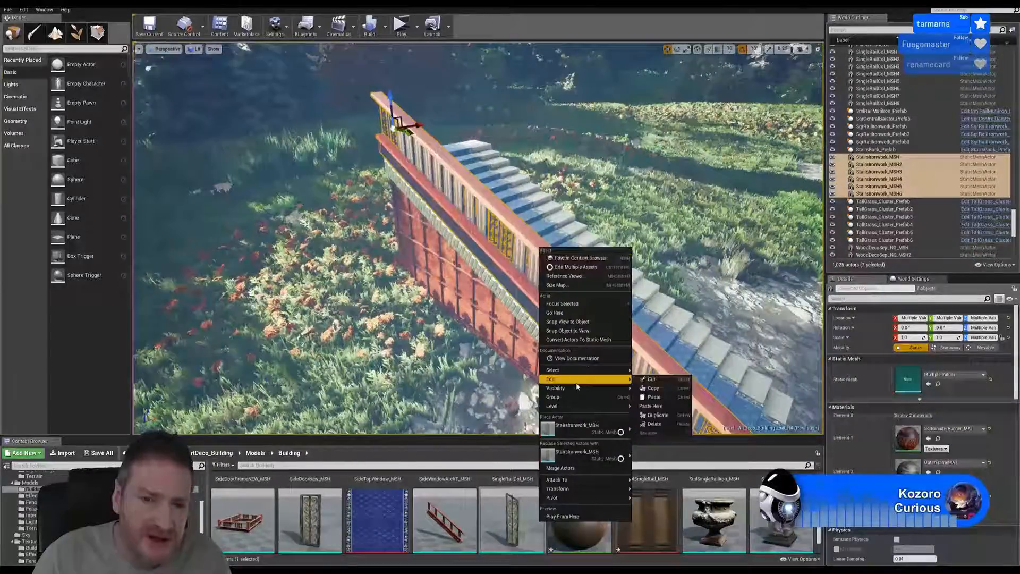
left_click(657, 415)
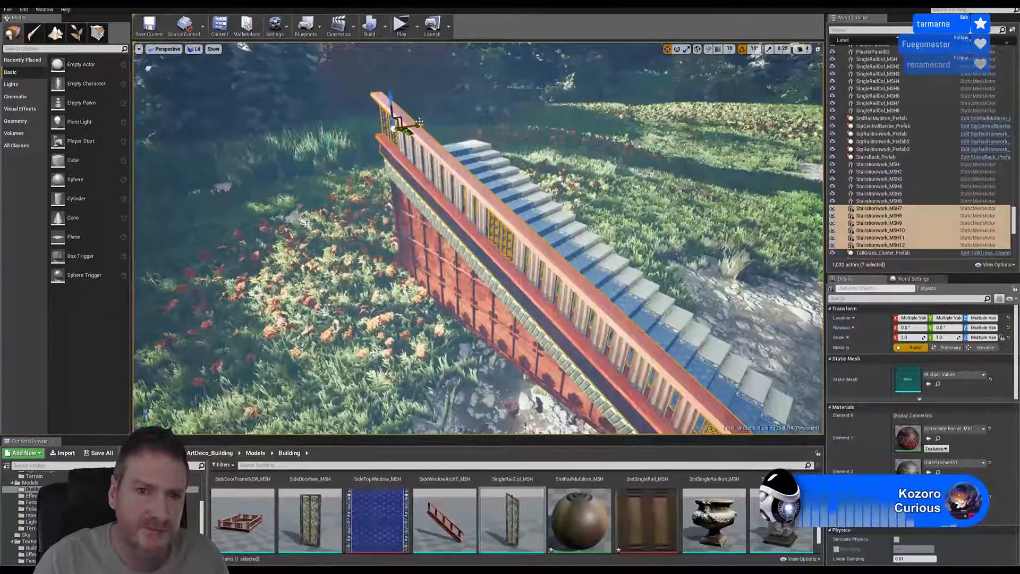
left_click_drag(419, 122, 495, 115)
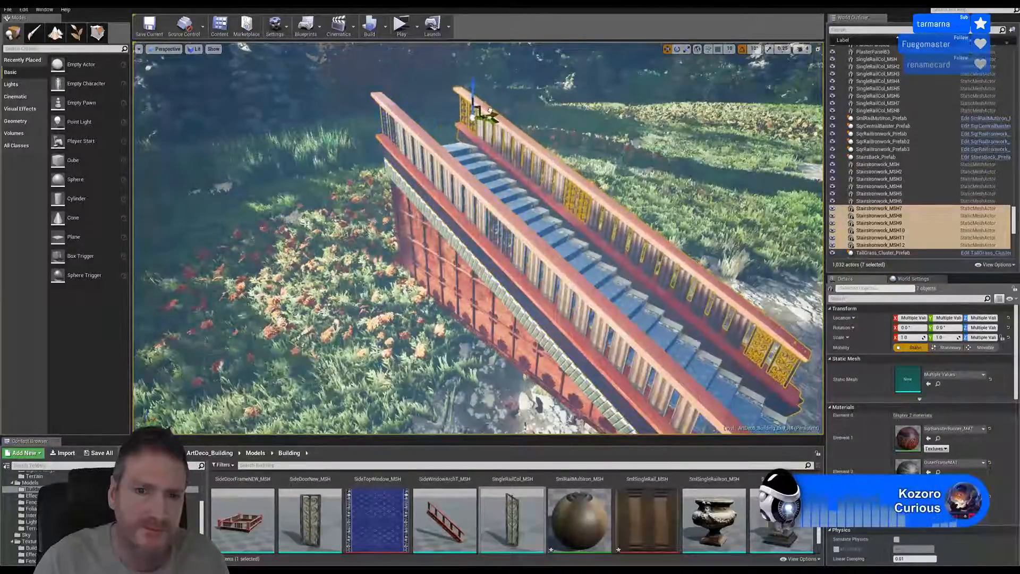
- Try mirroring the duplicated railing along the staircase's length, and undo the mirroring
key("d")
right_click_drag(495, 114, 390, 123)
right_click(578, 145)
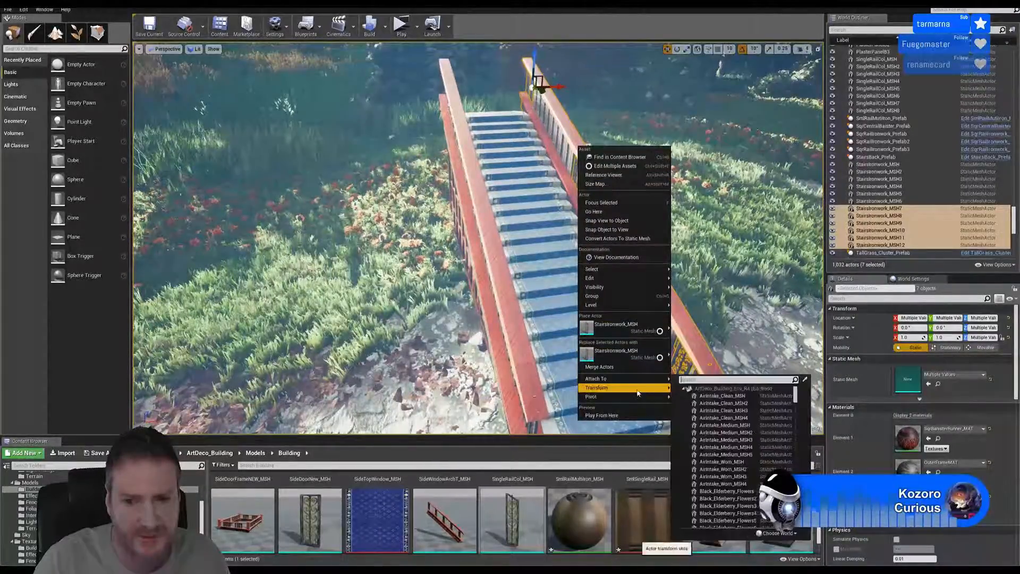
mouse_move(634, 387)
left_click(709, 420)
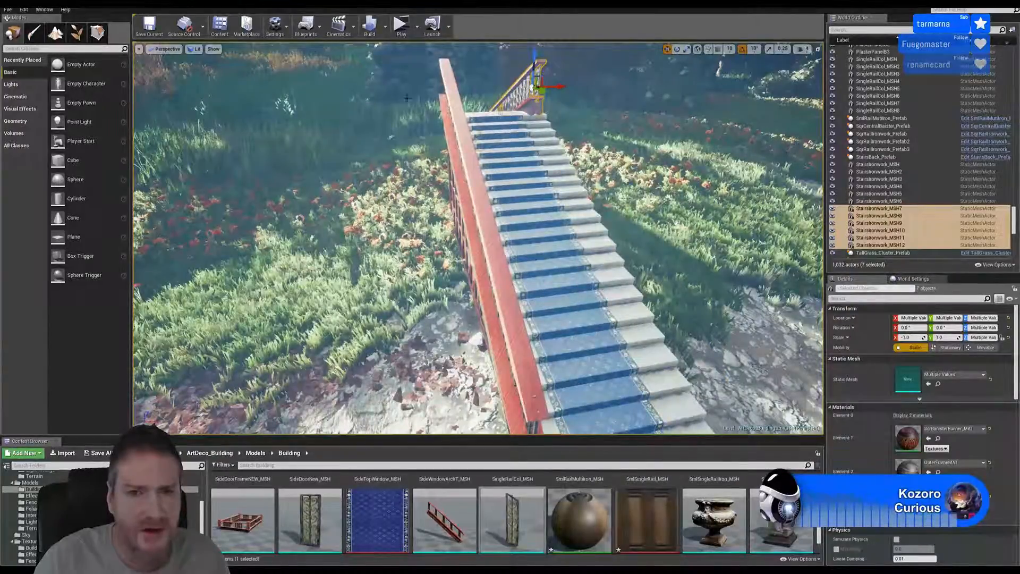
left_click(23, 10)
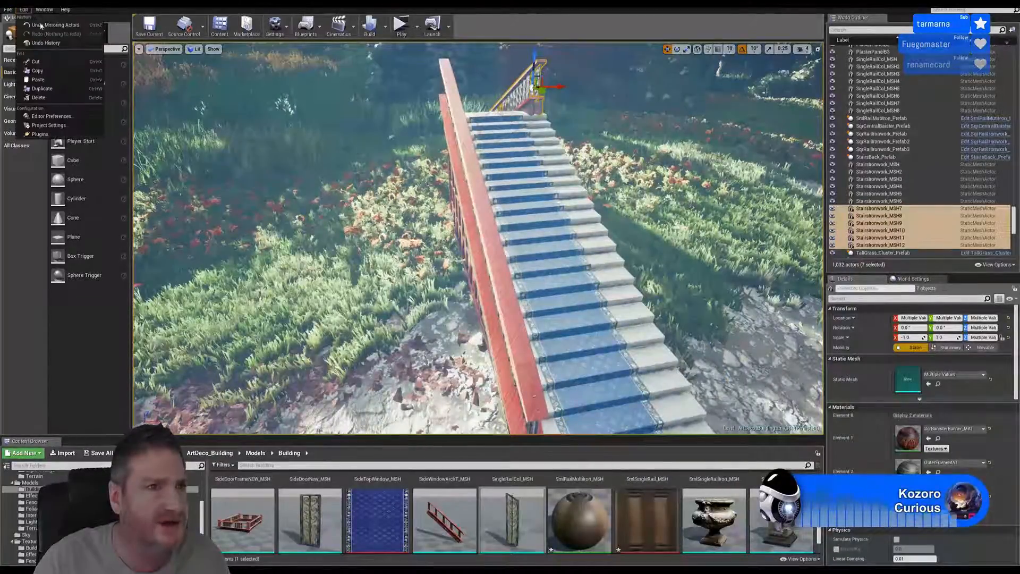
left_click(41, 26)
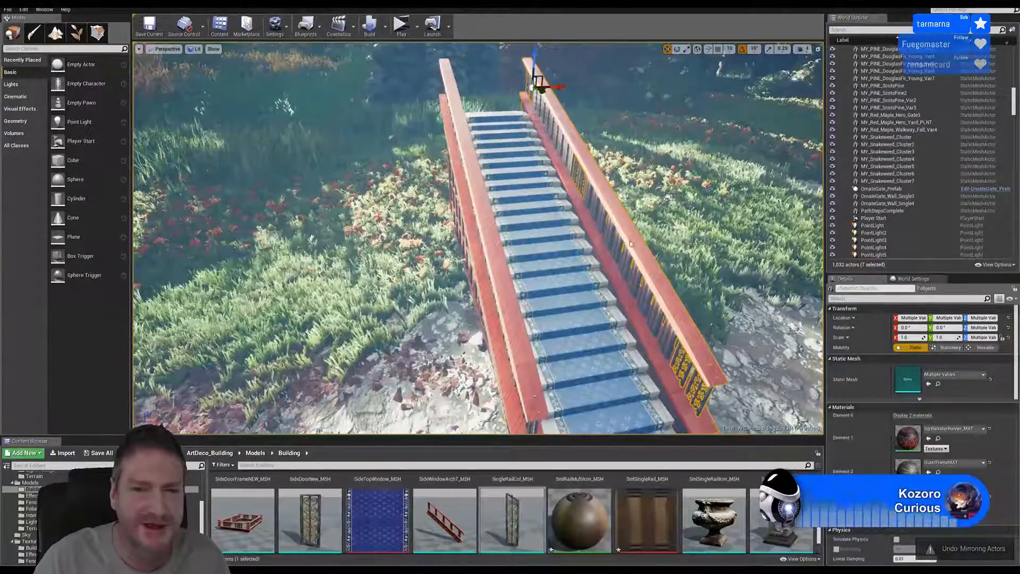
- Mirror the duplicated railing and its ironwork across the staircase's width on the X axis
right_click(631, 244)
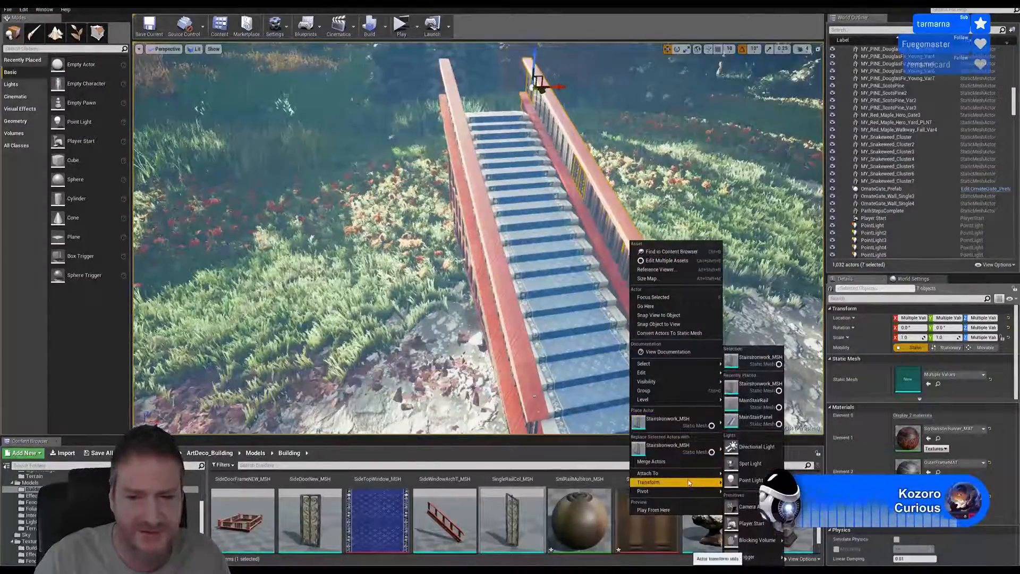
mouse_move(688, 483)
left_click(744, 486)
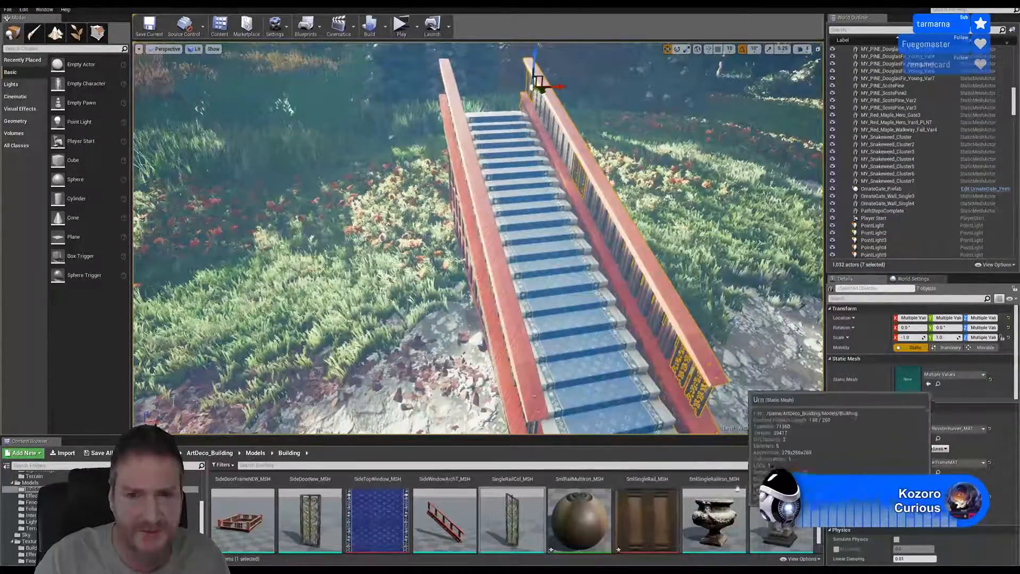
- Shift the mirrored railing outward so its base sits along the outer edge of the steps
right_click_drag(639, 350, 690, 390)
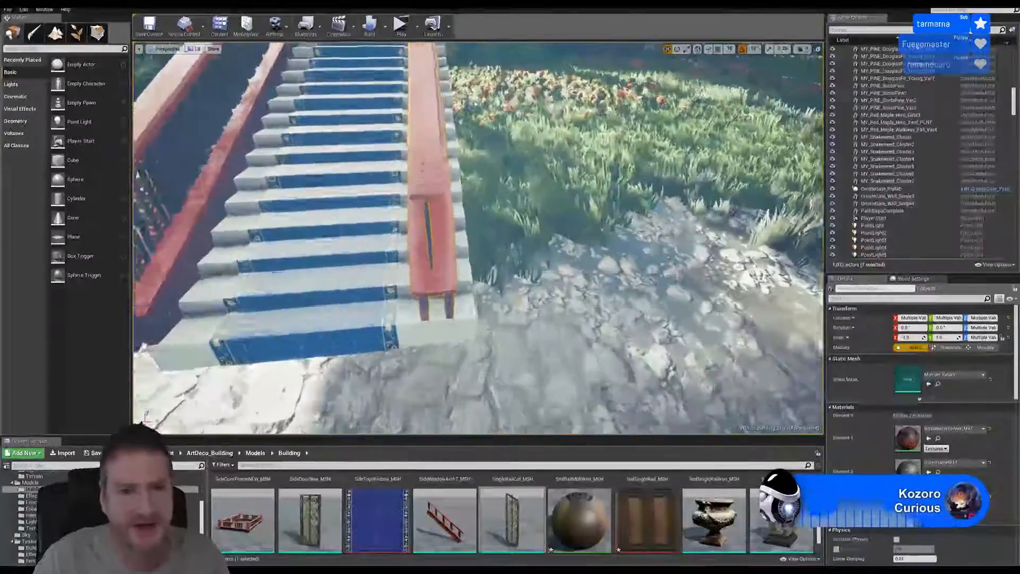
right_click_drag(403, 297, 343, 290)
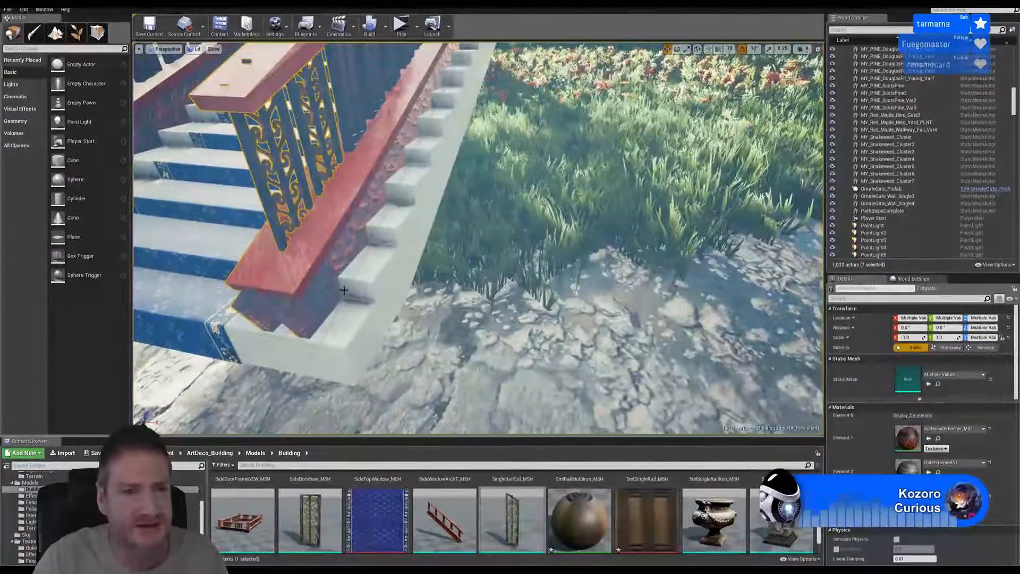
right_click_drag(383, 262, 357, 227)
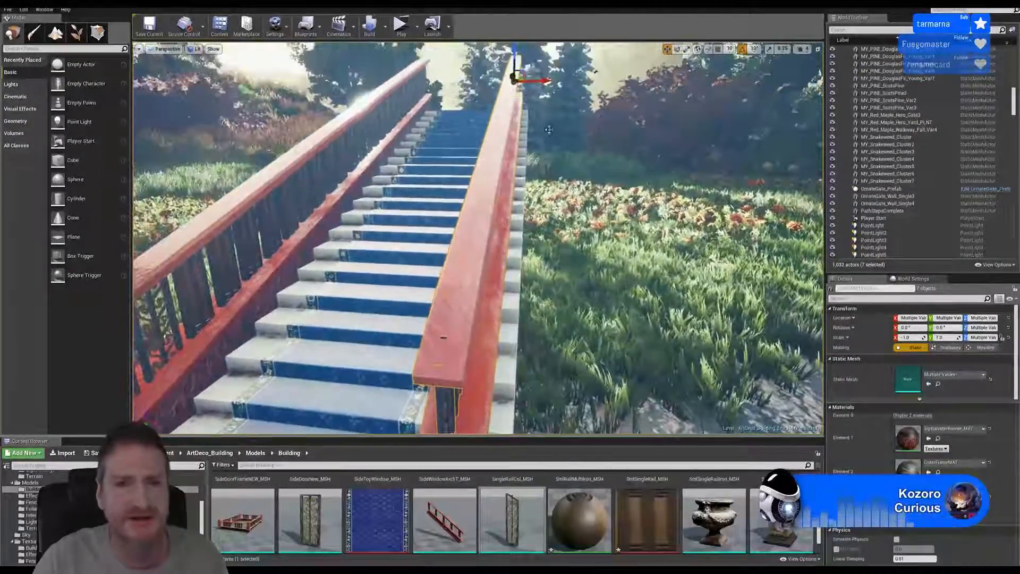
left_click_drag(540, 79, 547, 81)
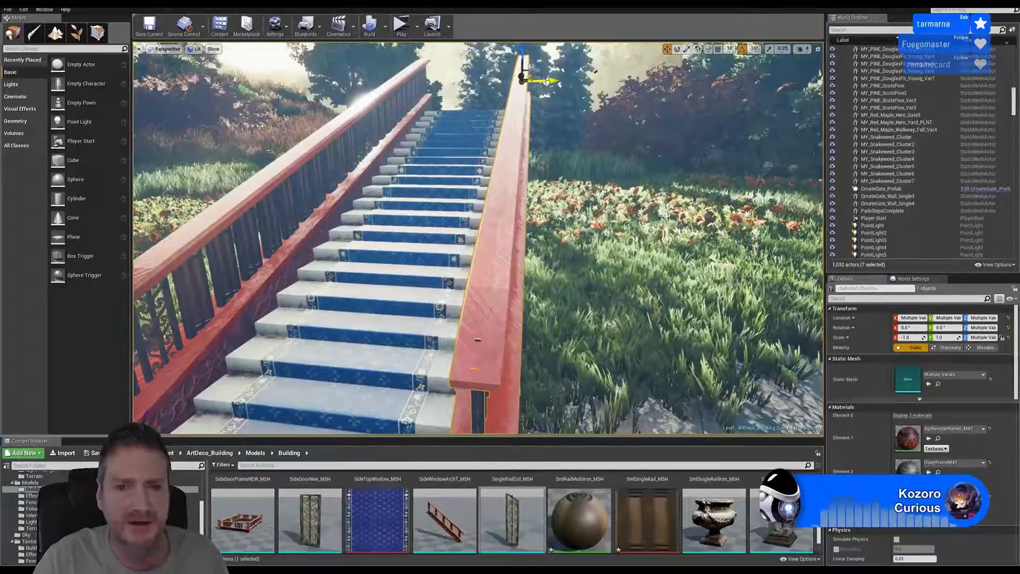
right_click_drag(560, 246, 560, 231)
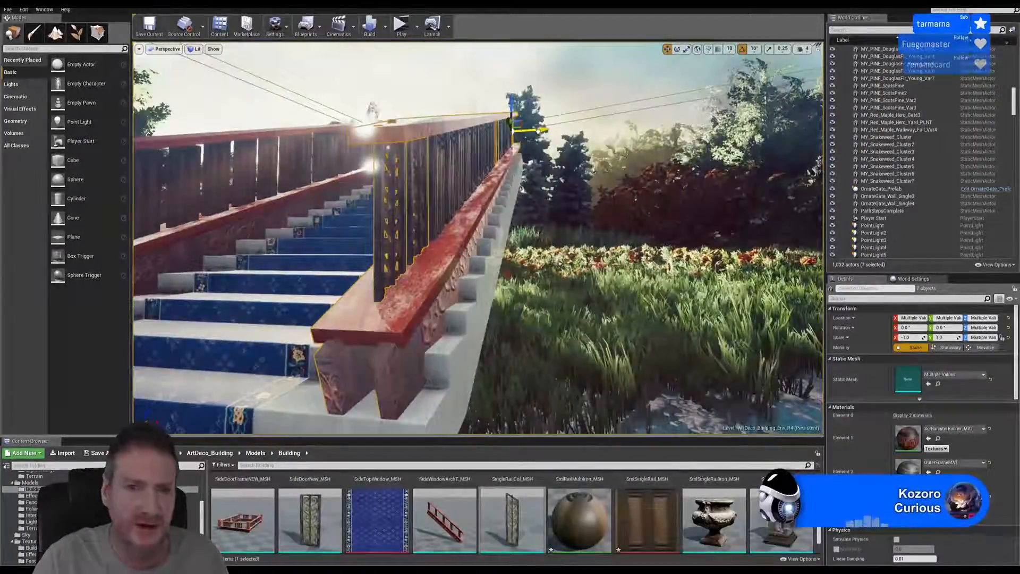
left_click_drag(540, 129, 547, 130)
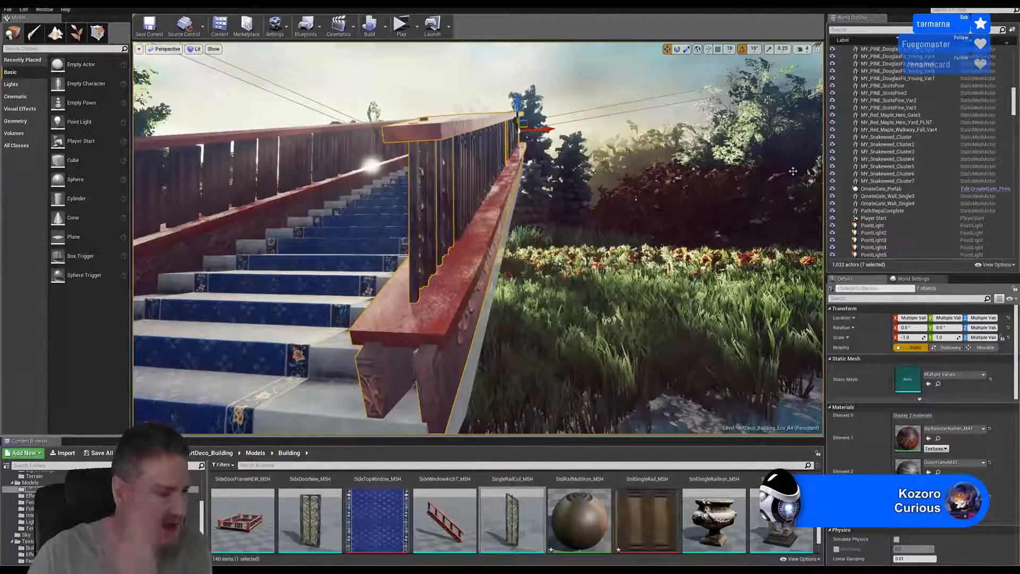
- Examine the lower ironwork panels on both railings, clear the selection, and check how the two railings frame the staircase
key("a")
mouse_move(516, 130)
right_mouse_down()
mouse_move(493, 143)
mouse_move(531, 136)
right_mouse_up()
key("a")
right_click_drag(250, 291, 290, 297)
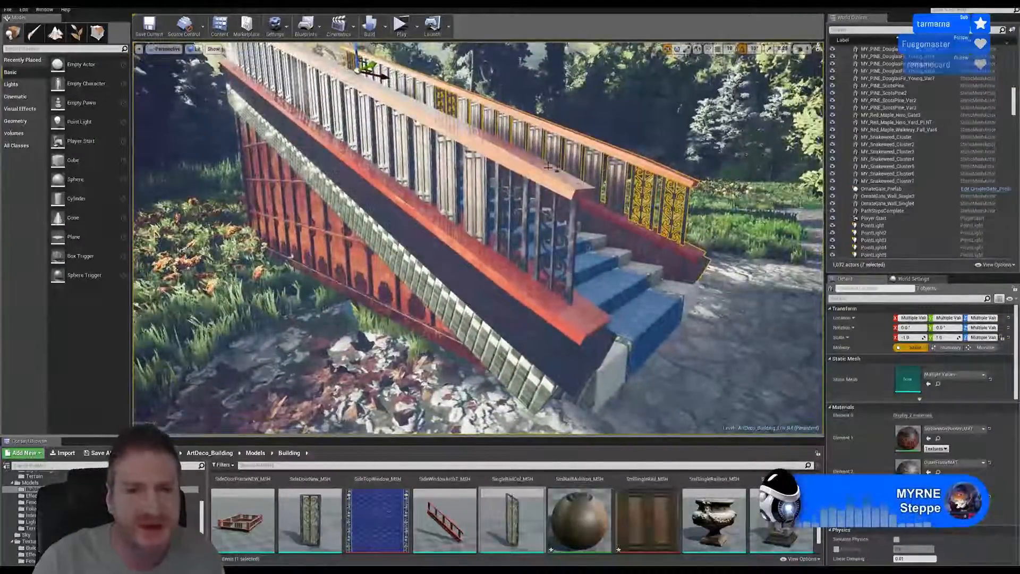
left_click(572, 230)
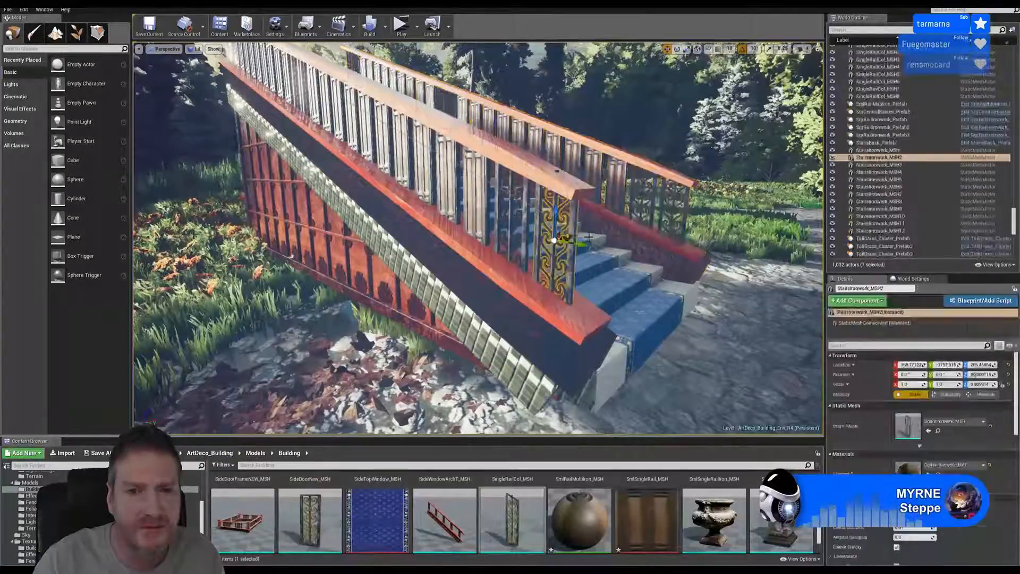
left_click(682, 212, "ctrl")
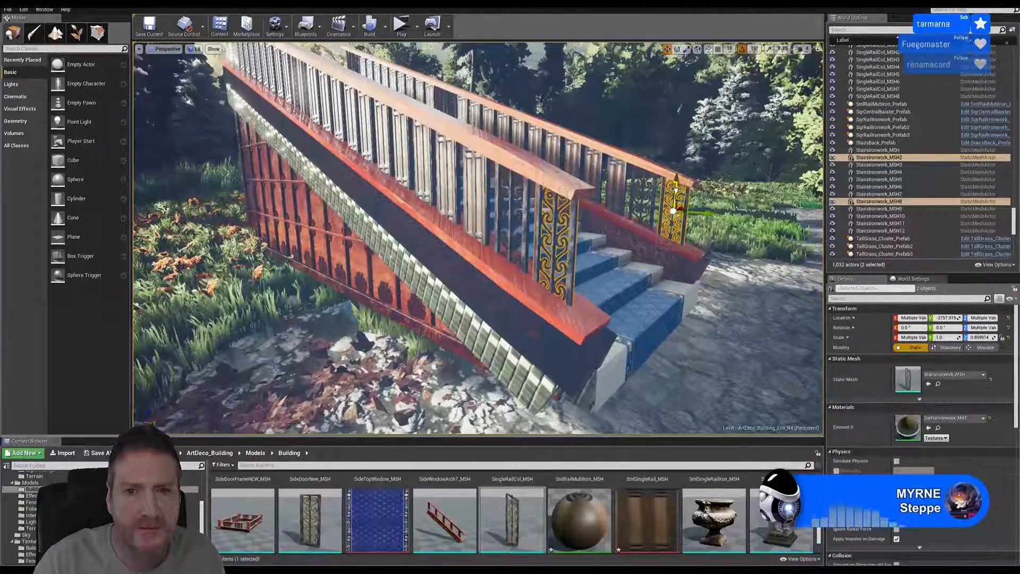
key("Escape")
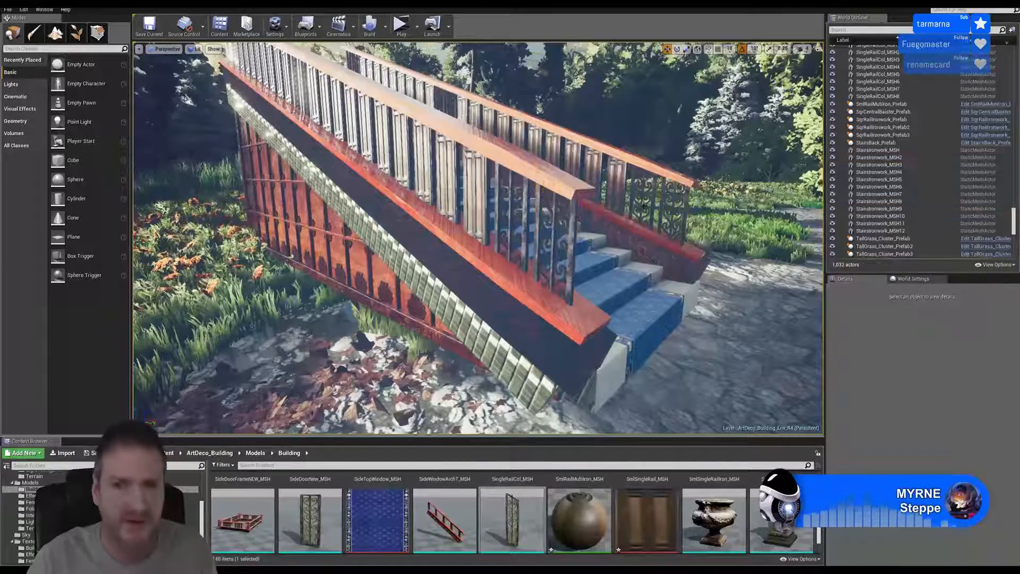
right_click_drag(676, 190, 628, 246)
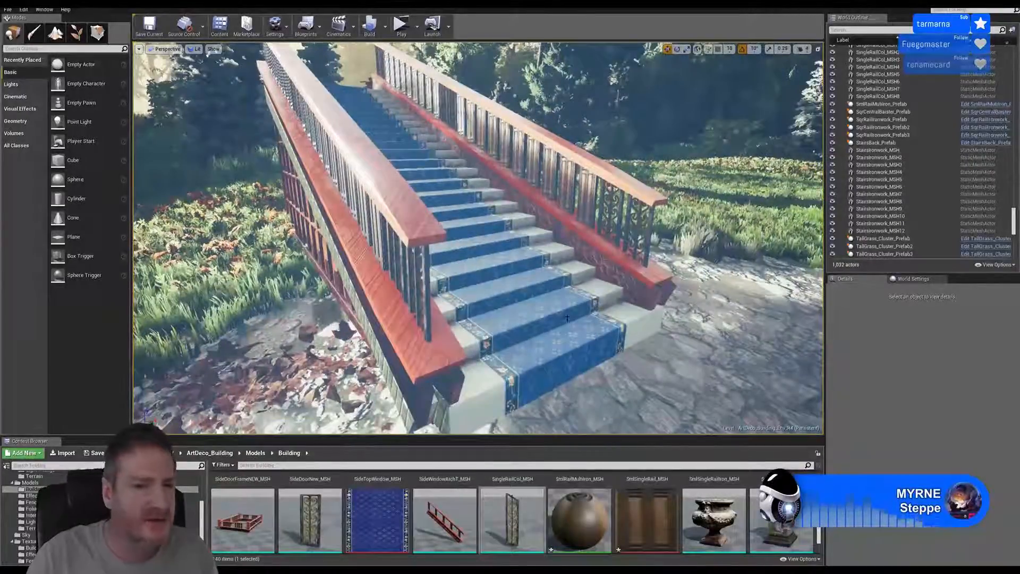
right_click_drag(546, 307, 513, 301)
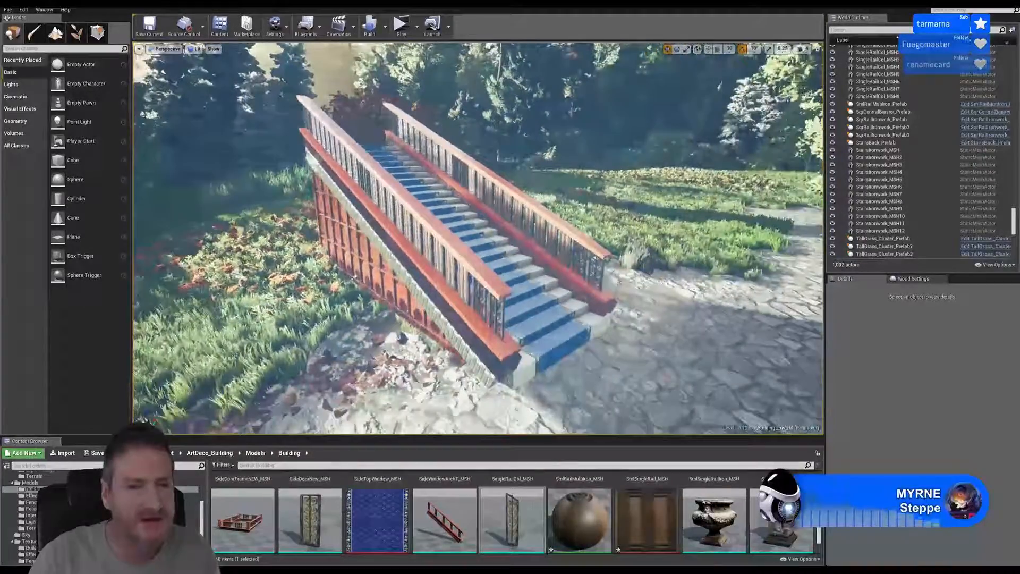
- Select MainStairPanel, MainStairRail and MainStairRail2 together
left_click(400, 283)
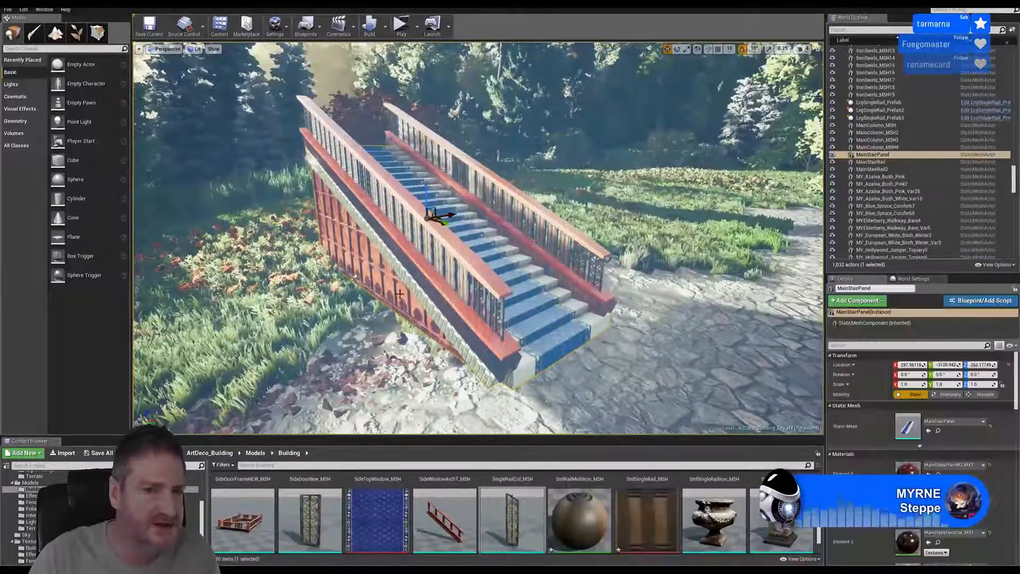
left_click(445, 290, "ctrl")
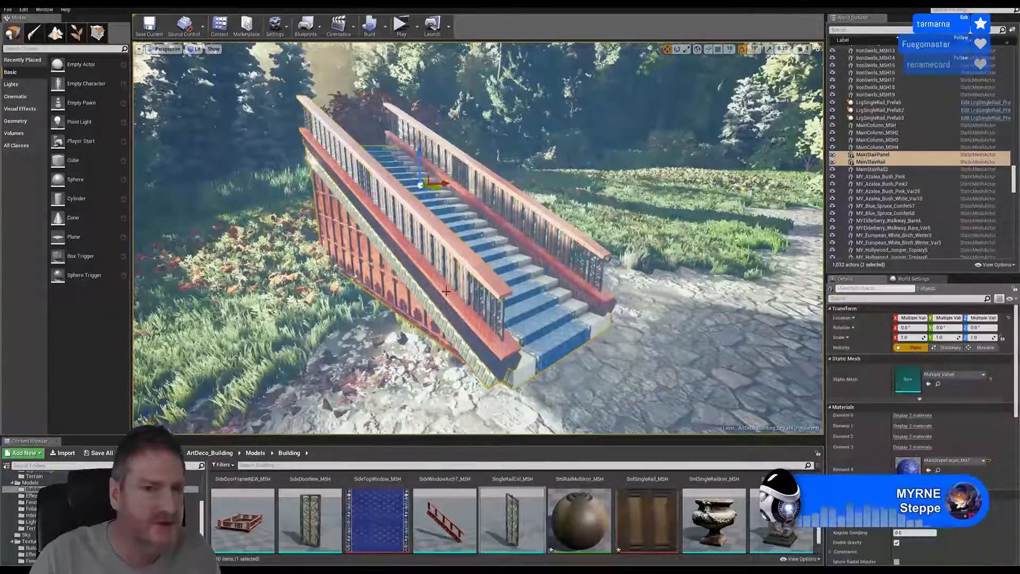
left_click(583, 242, "ctrl")
- Add the four ironwork panels at the lower ends of both railings to the selection
right_click_drag(583, 243, 556, 239)
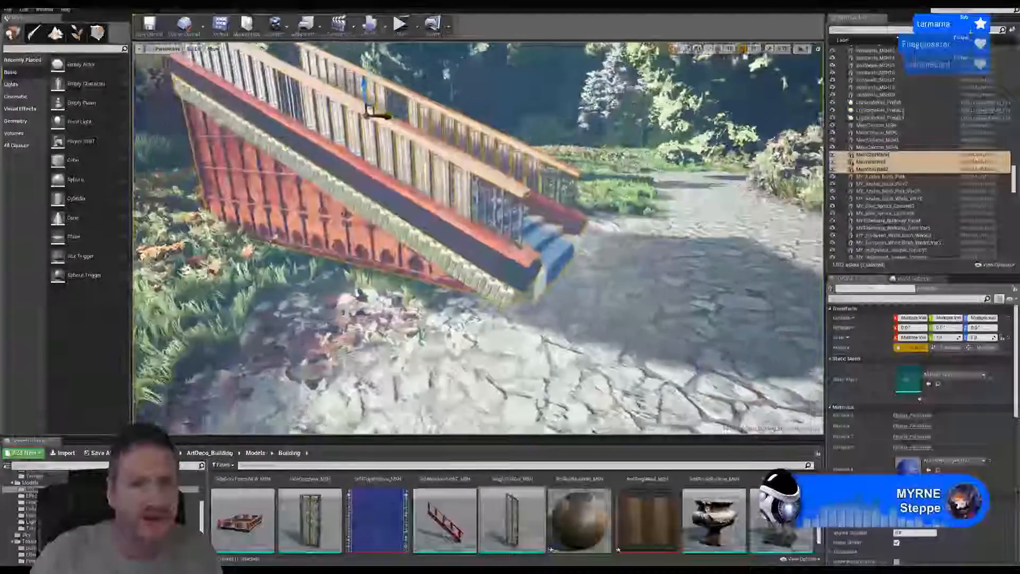
right_click_drag(512, 264, 523, 264)
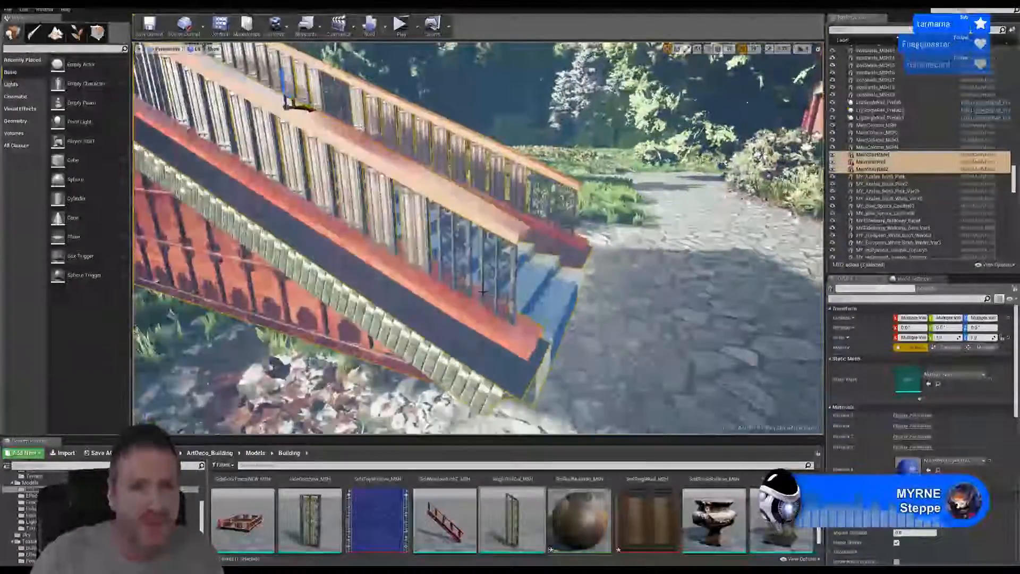
left_click(508, 264, "ctrl")
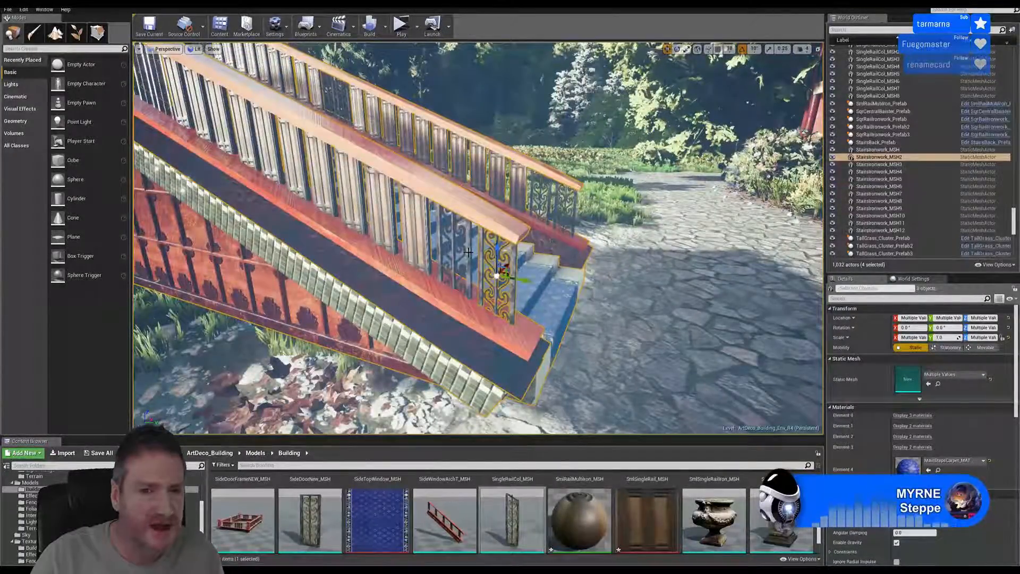
left_click(468, 252, "ctrl")
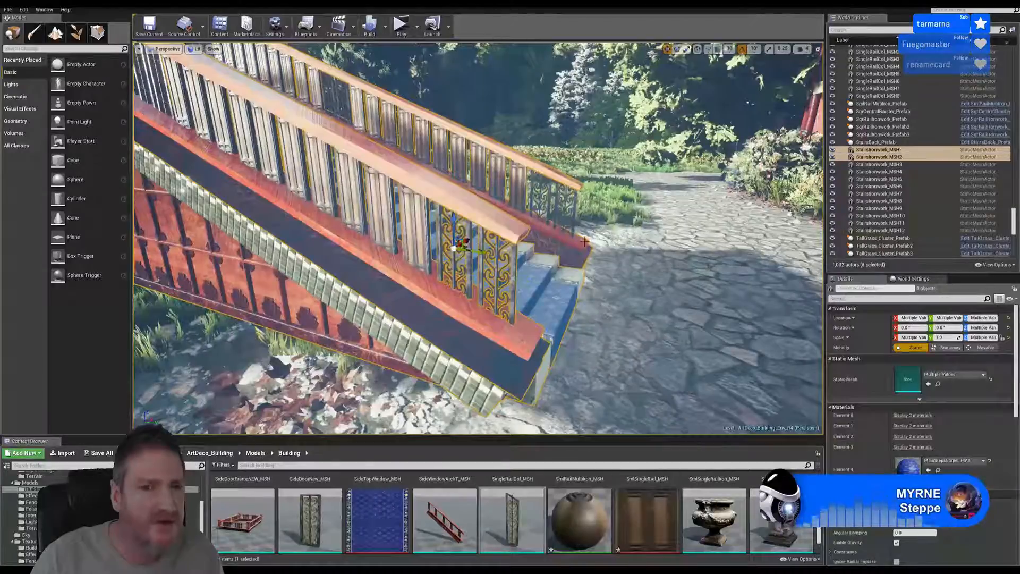
left_click(573, 209, "ctrl")
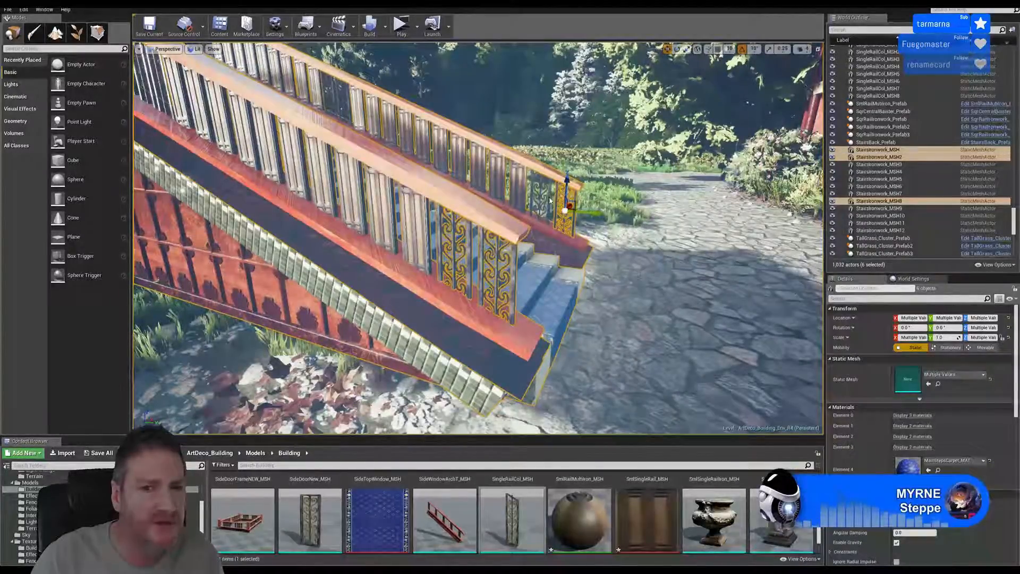
left_click(547, 200, "ctrl")
- Add the four ironwork panels in the middle gaps of both railings to the selection
right_click_drag(611, 260, 553, 258)
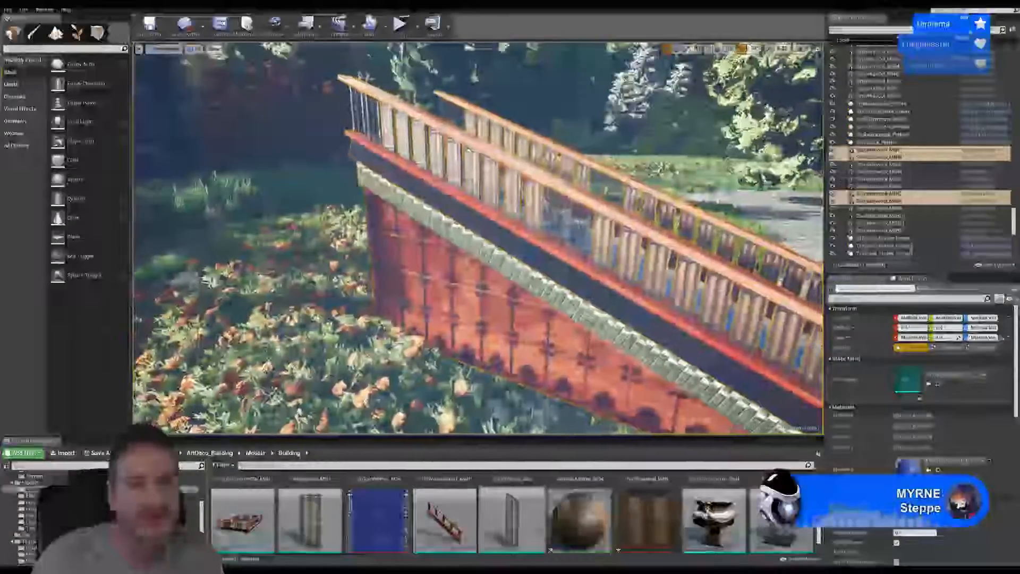
right_click_drag(428, 302, 468, 316)
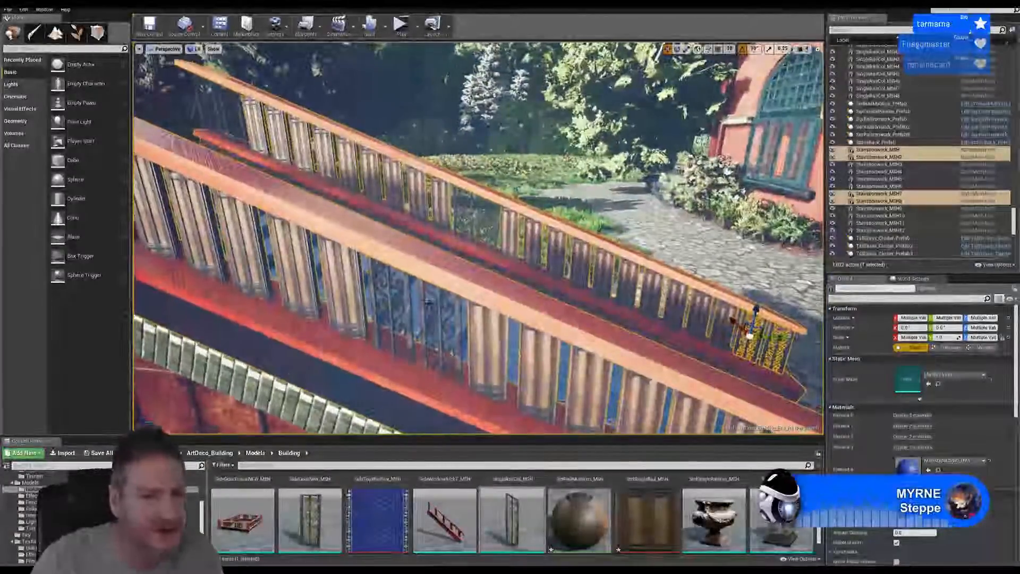
left_click(422, 302, "ctrl")
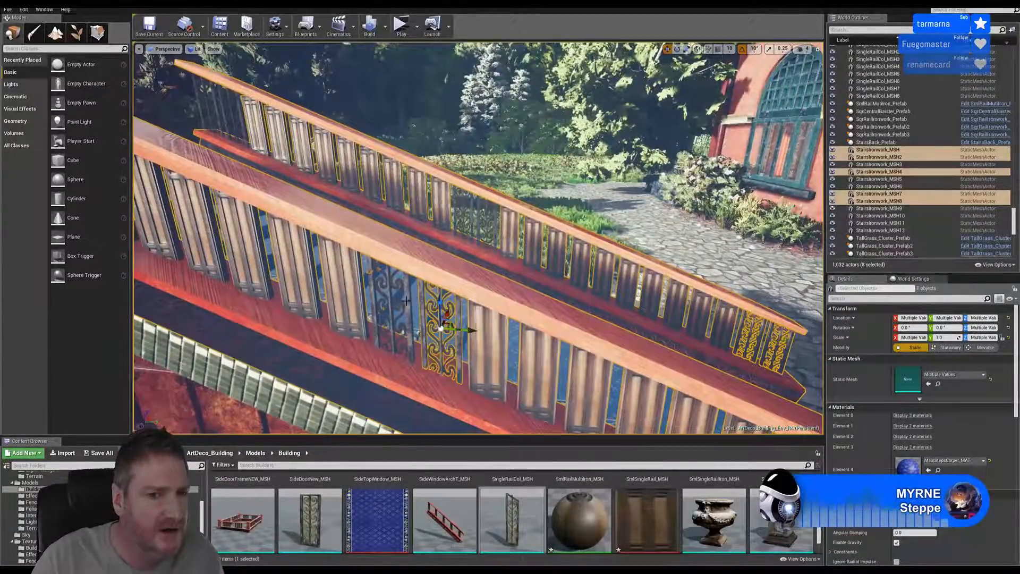
left_click(408, 299, "ctrl")
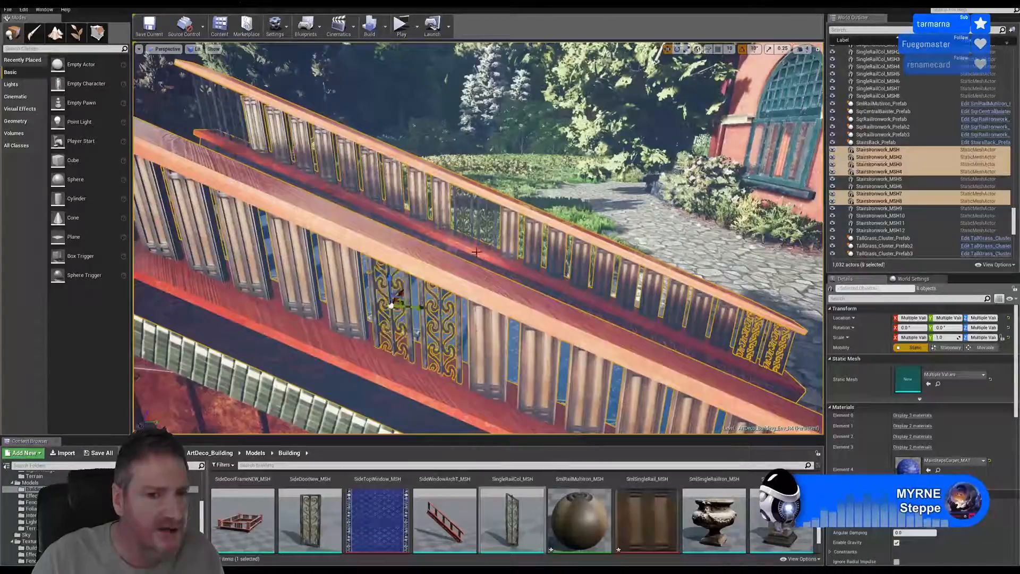
left_click(470, 215, "ctrl")
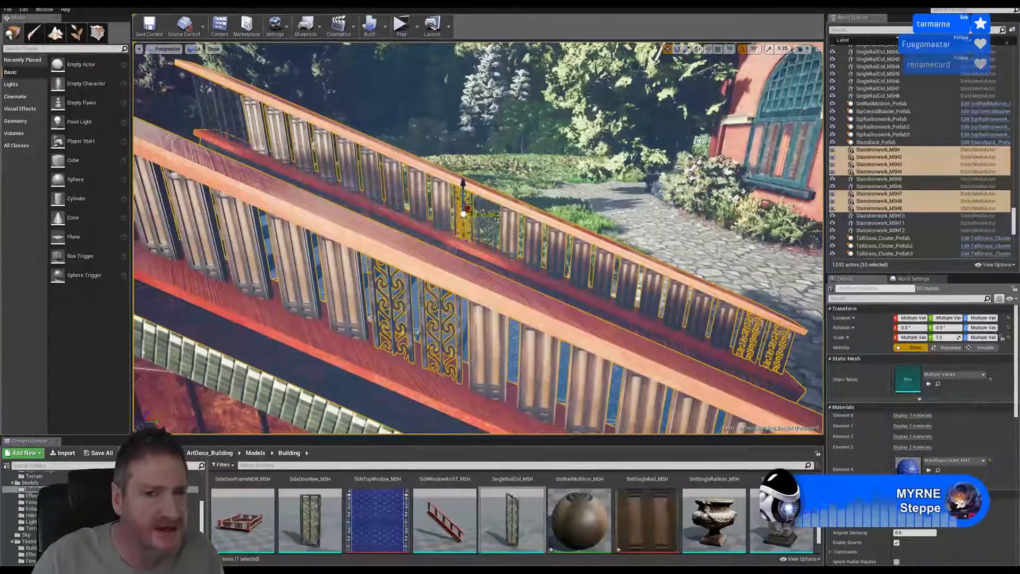
left_click(494, 227, "ctrl")
right_click_drag(494, 226, 457, 205)
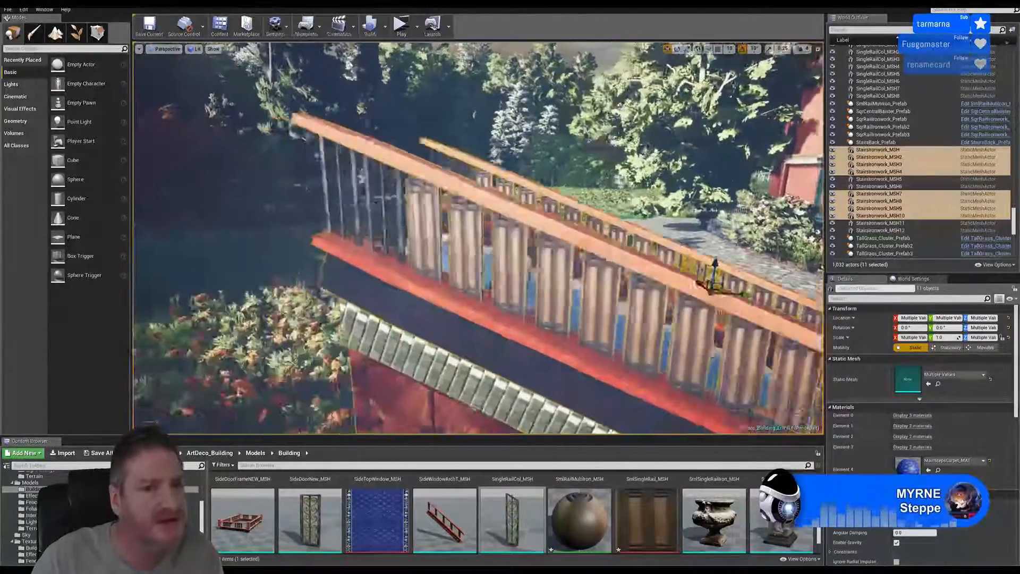
- Add the four ironwork panels at the upper ends of both railings to the staircase selection
mouse_move(388, 196)
right_mouse_down()
mouse_move(369, 195)
mouse_move(388, 196)
right_mouse_up()
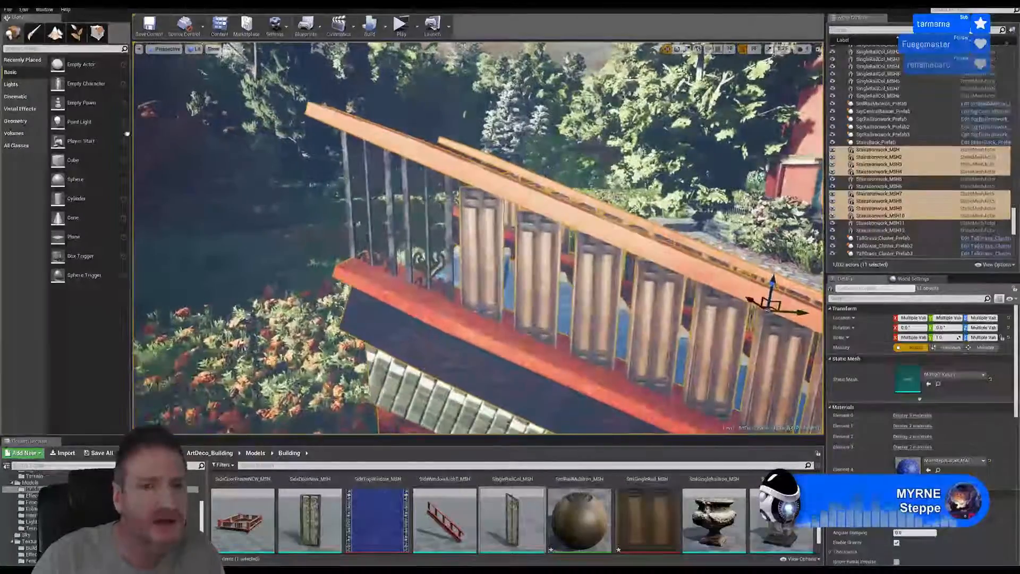
left_click(388, 196, "ctrl")
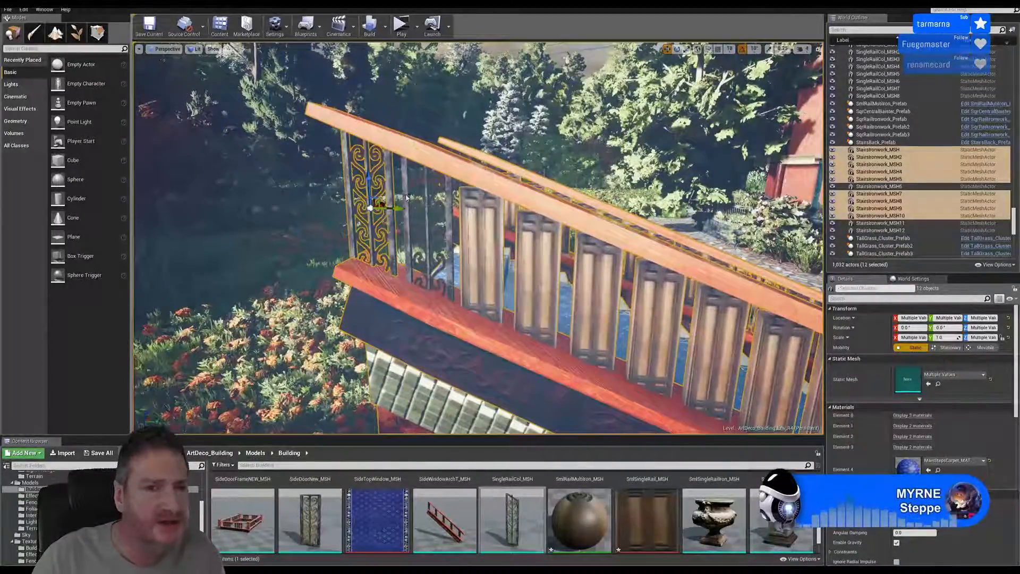
right_click_drag(407, 198, 384, 177)
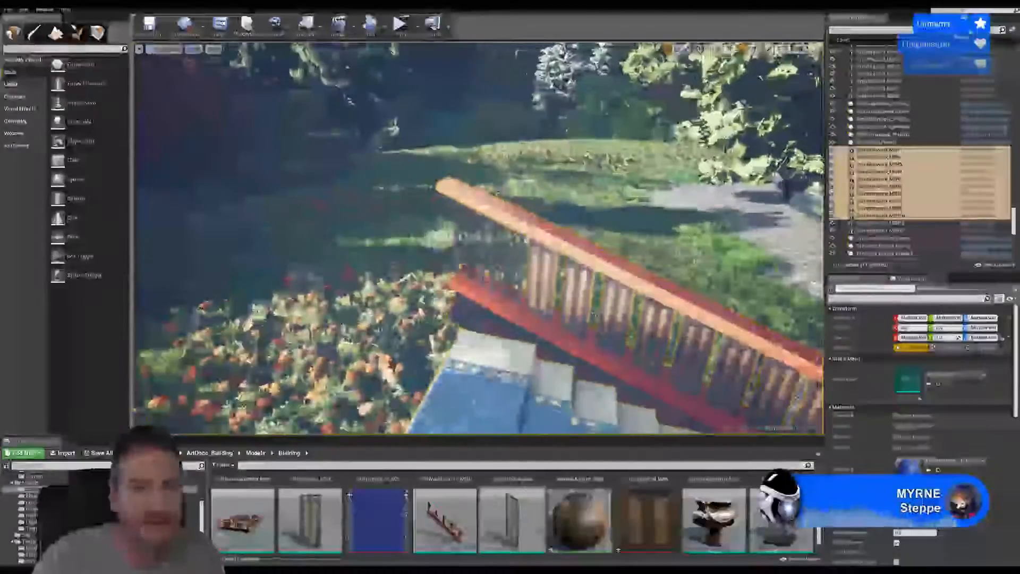
left_click(477, 245, "ctrl")
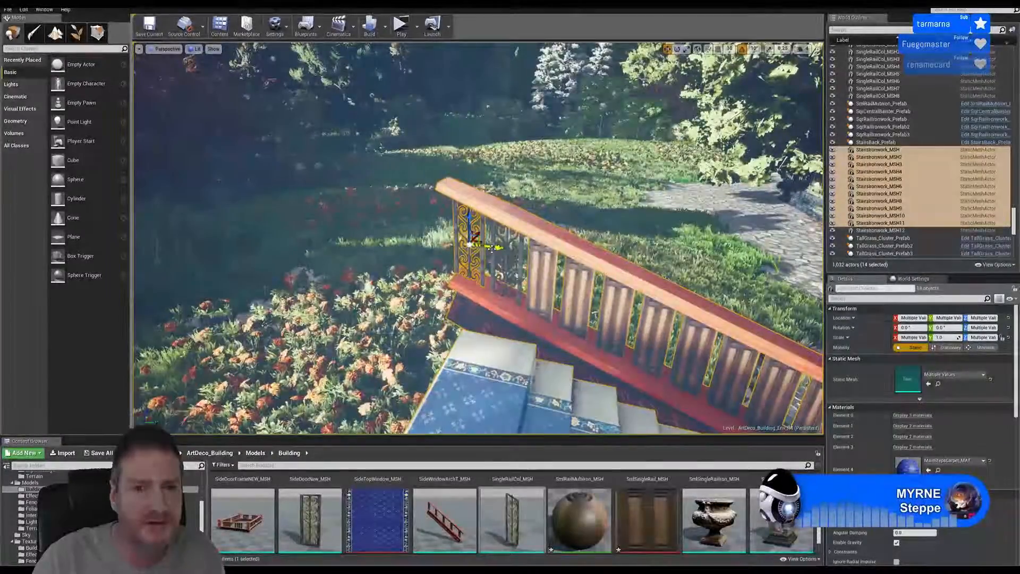
left_click(522, 249, "ctrl")
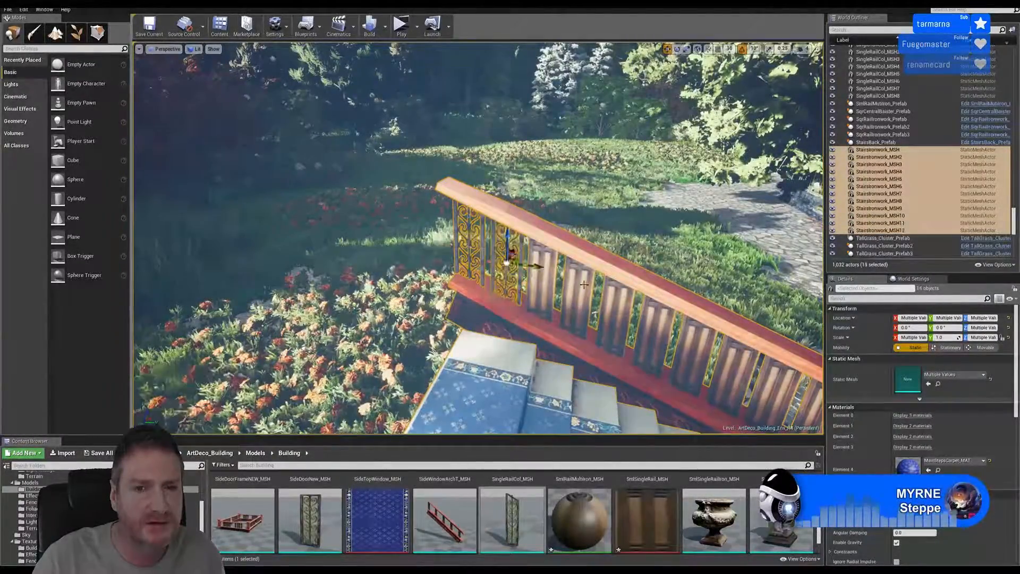
- Convert the selected staircase parts into a Blueprint named MainStair_Prefab in the ArtDeco_Building Blueprints folder
right_click_drag(522, 250, 575, 280)
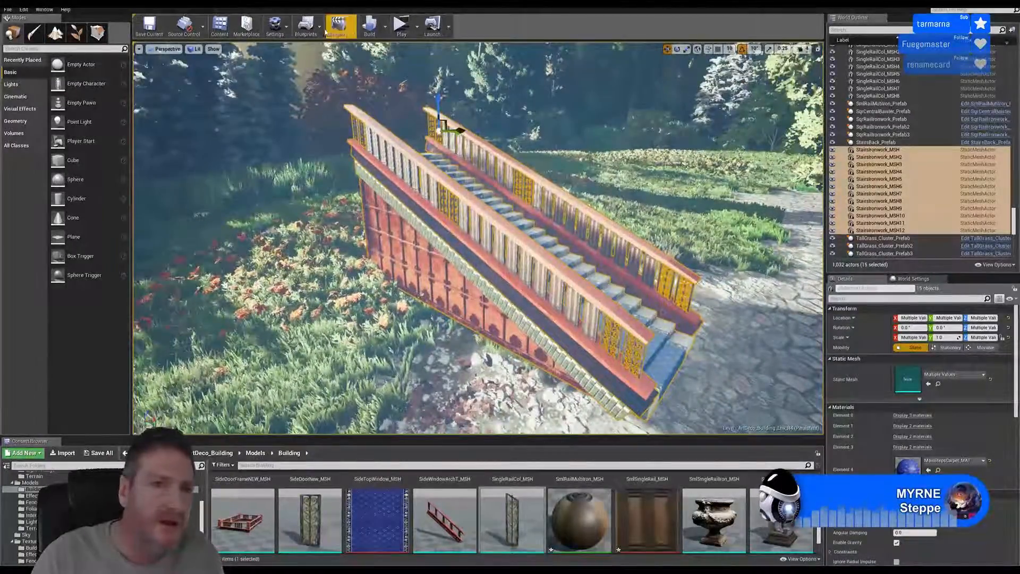
left_click(306, 27)
left_click(332, 59)
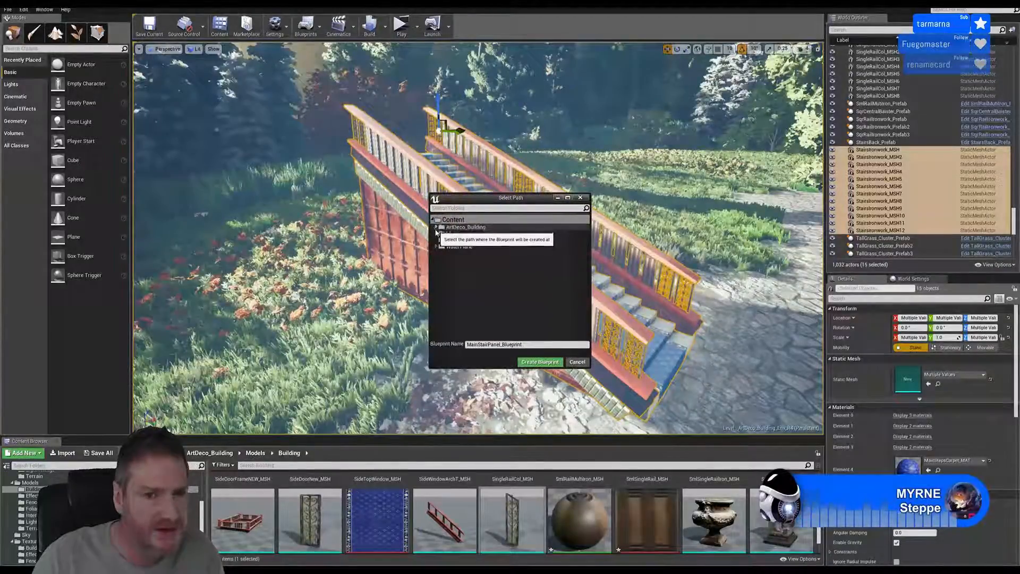
left_click(438, 228)
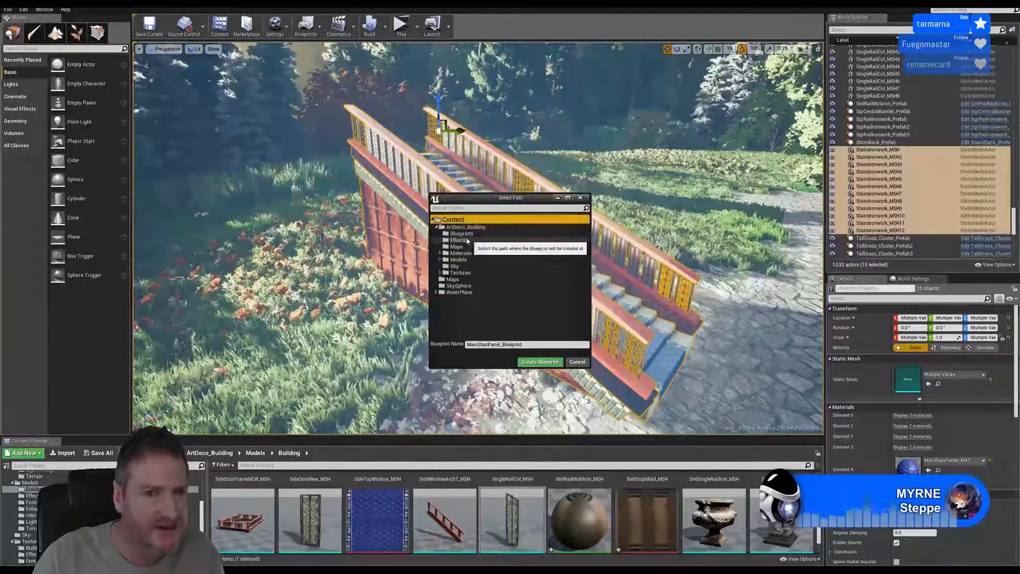
left_click(462, 234)
left_click(501, 344)
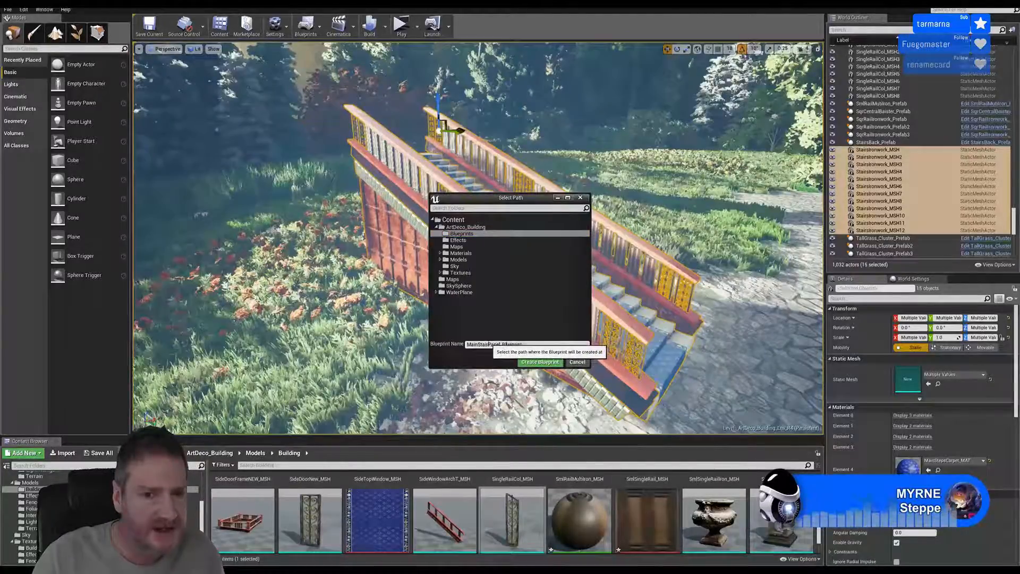
left_click_drag(487, 344, 588, 348)
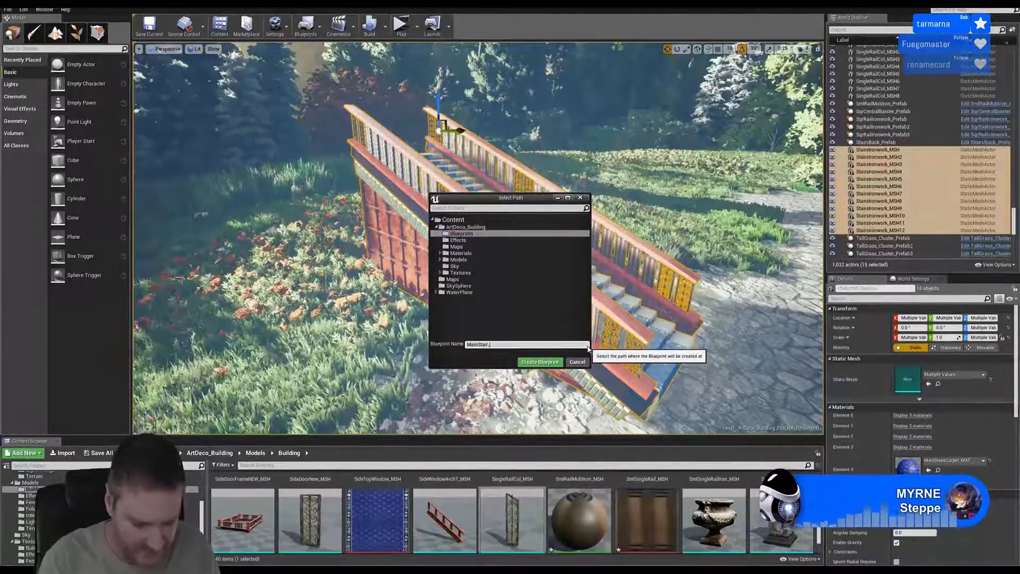
type("MainStair_Prefab")
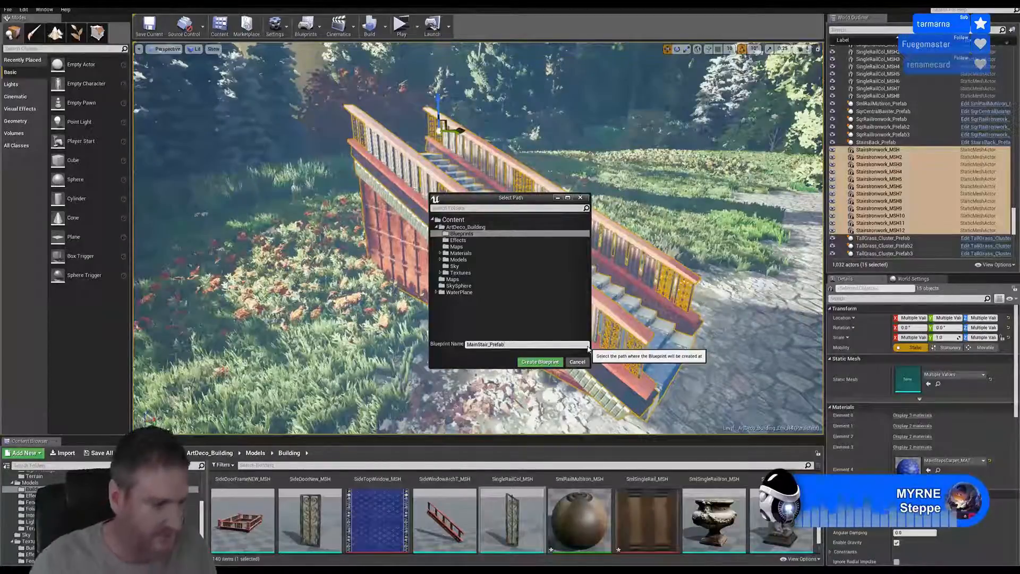
left_click(540, 362)
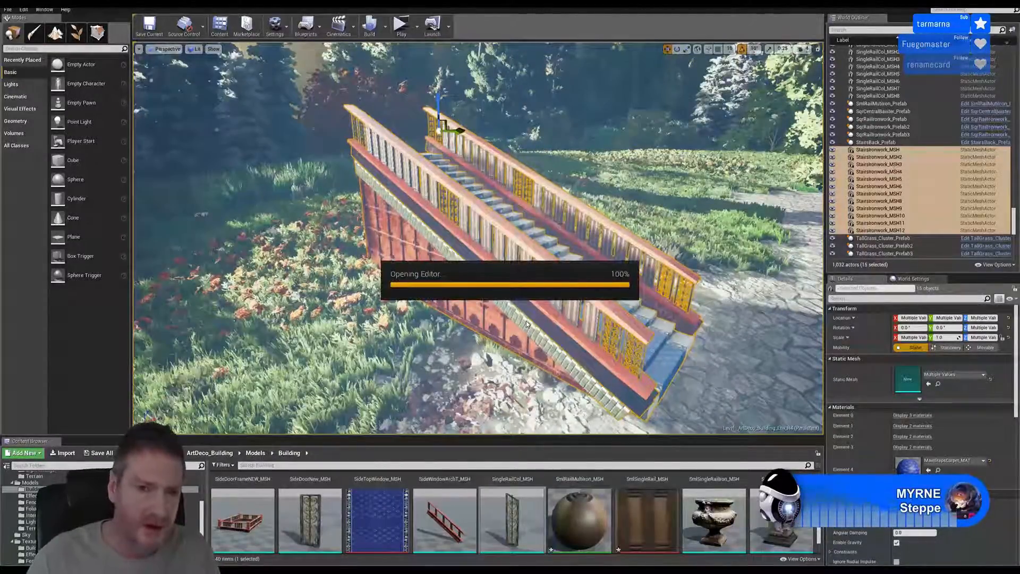
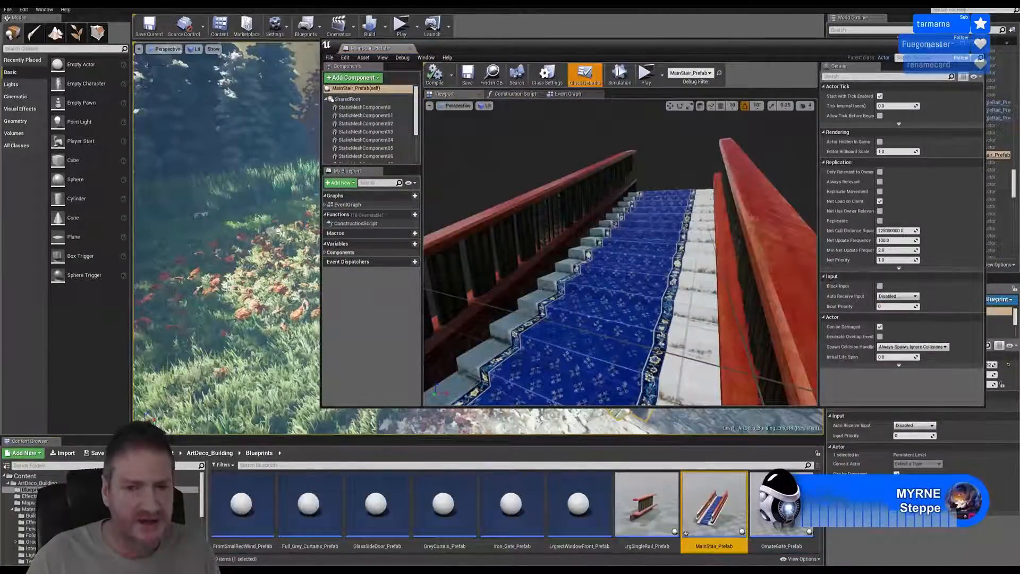
- Examine the whole staircase from the outside in the Blueprint editor and close that editor
right_click_drag(597, 332, 597, 332)
key("d")
key("s")
left_click_drag(631, 387, 733, 377, "alt")
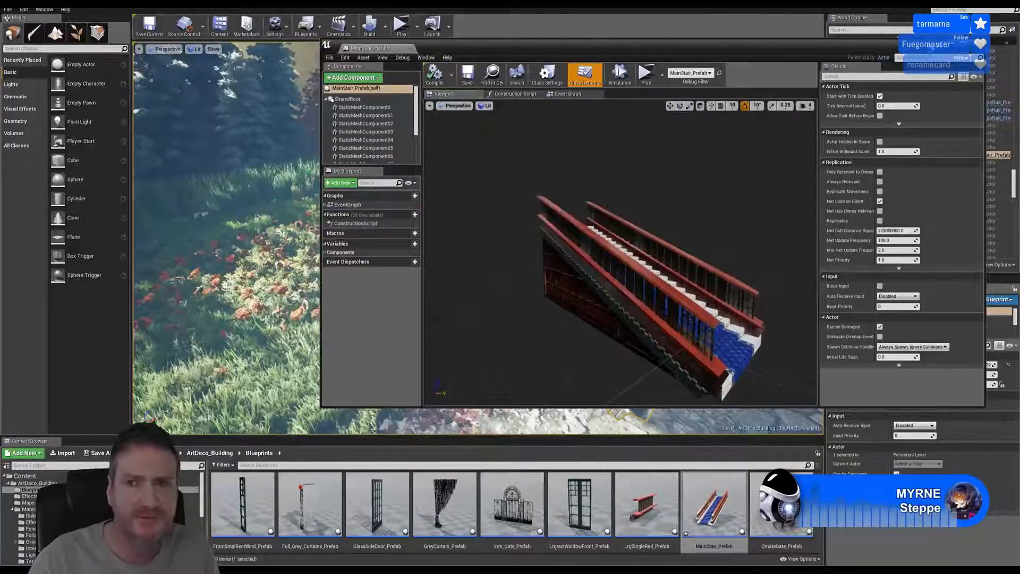
left_click(973, 43)
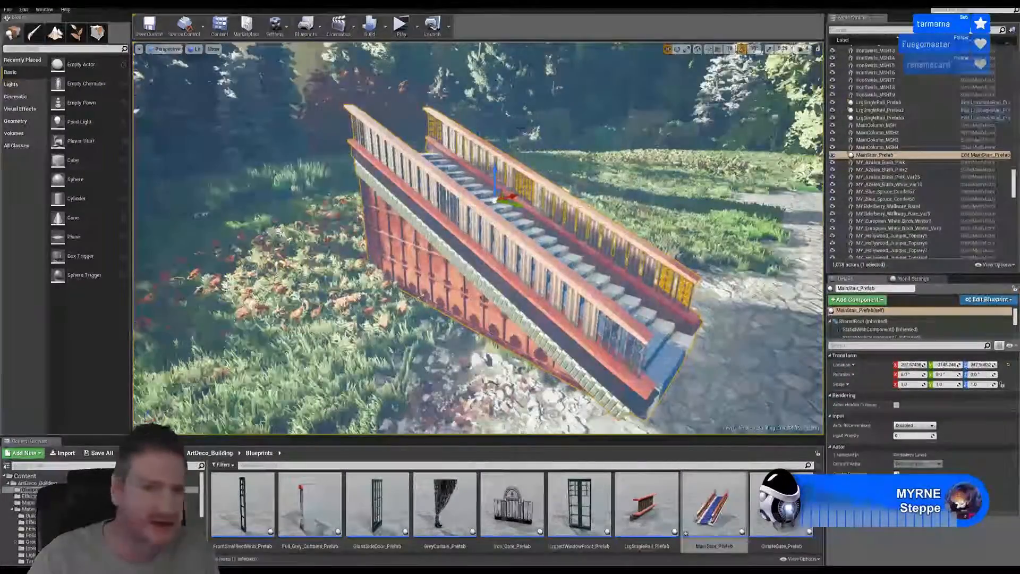
- Rotate the staircase prefab 90 degrees about its vertical axis
right_click_drag(311, 176, 353, 190)
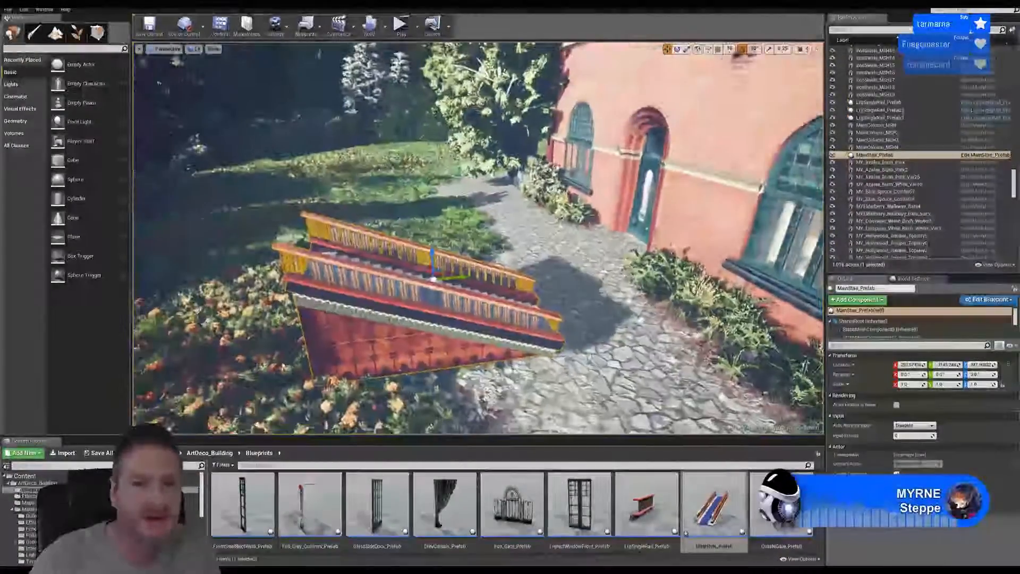
left_click(678, 49)
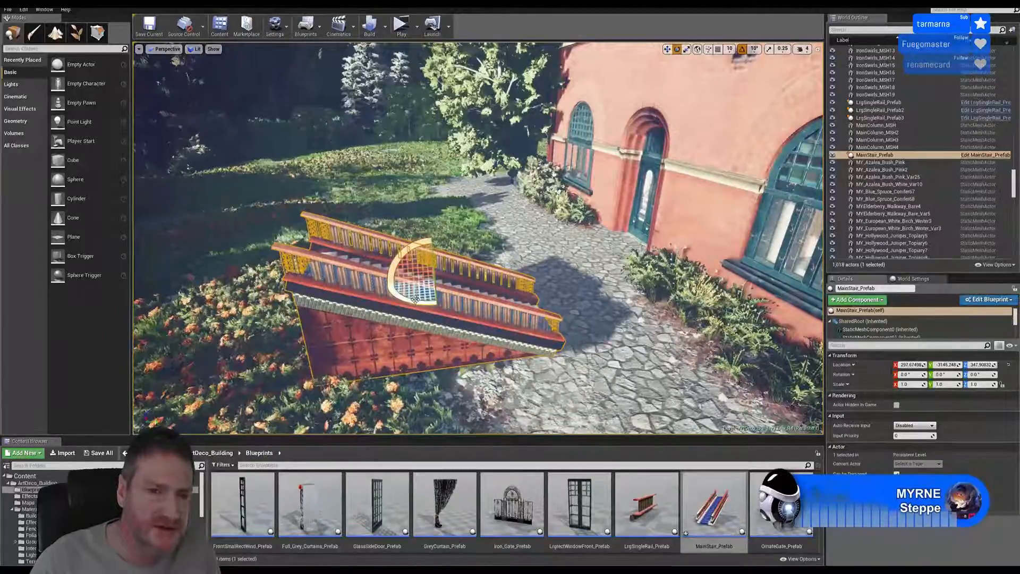
left_click_drag(468, 268, 473, 262)
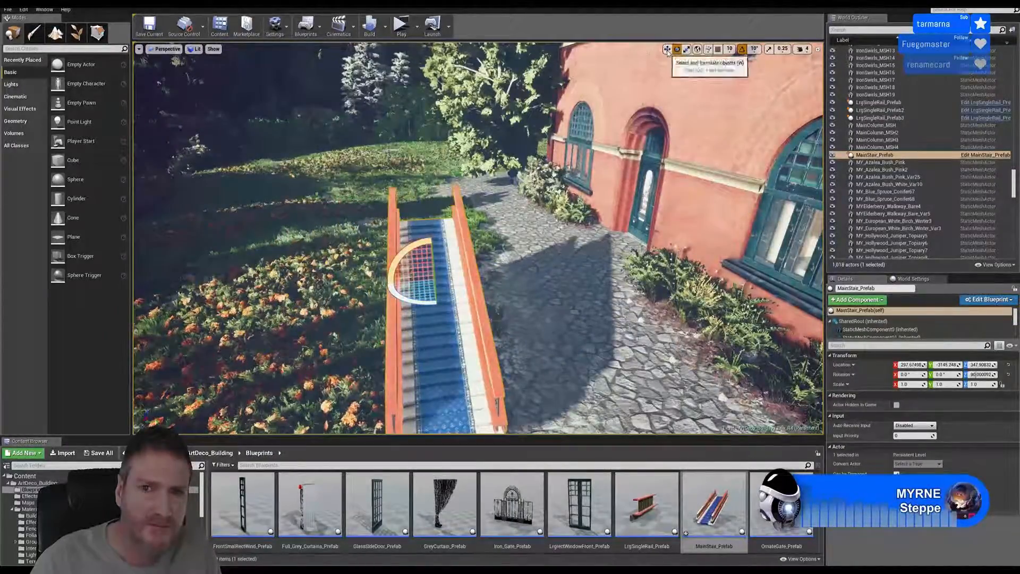
- Move the staircase prefab into the panelled hall and place it below the landing, beside the wood-panelled wall
right_click_drag(562, 249, 633, 244)
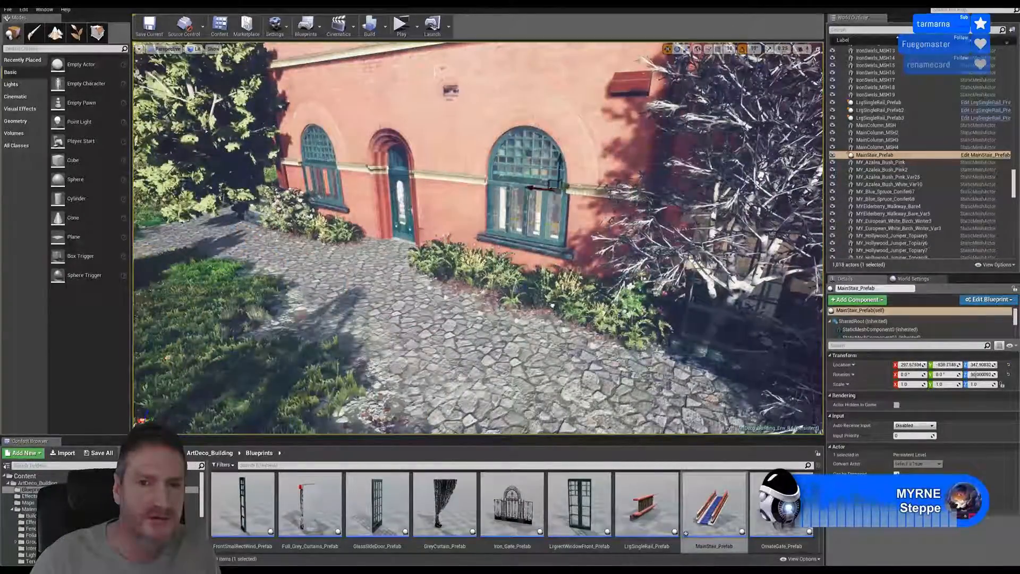
right_click_drag(478, 239, 513, 289)
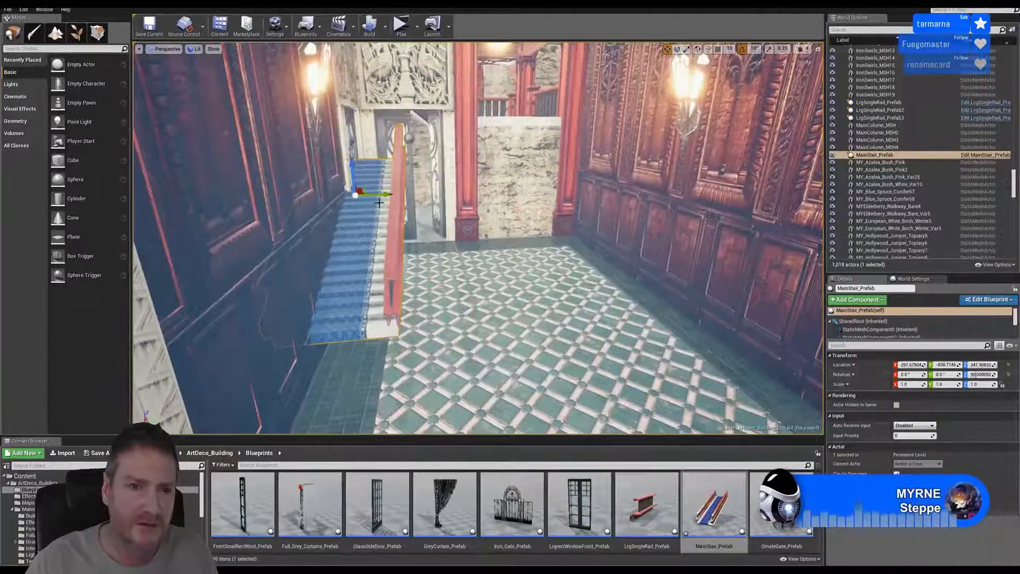
left_click_drag(424, 189, 562, 186)
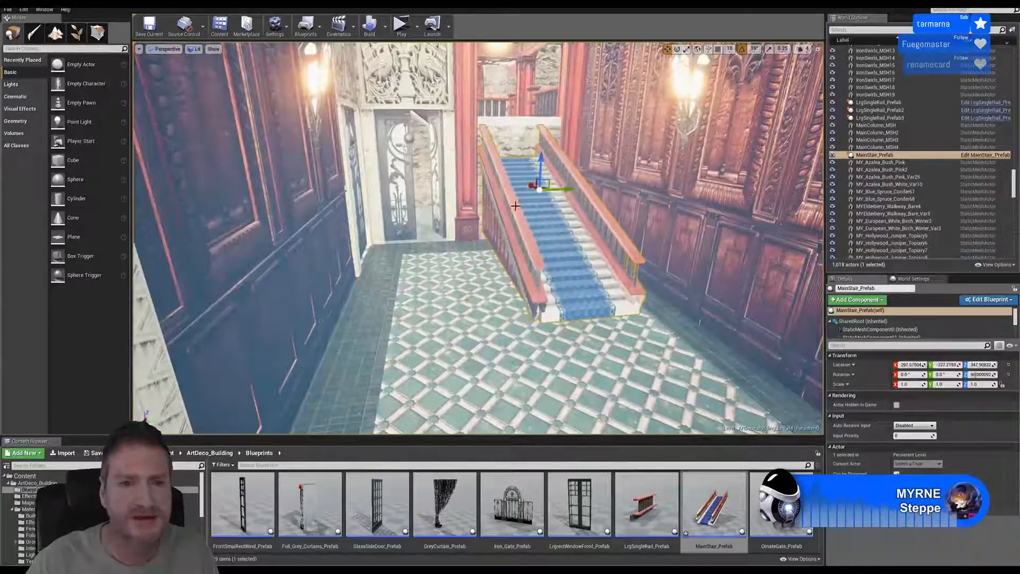
right_click_drag(515, 205, 362, 194)
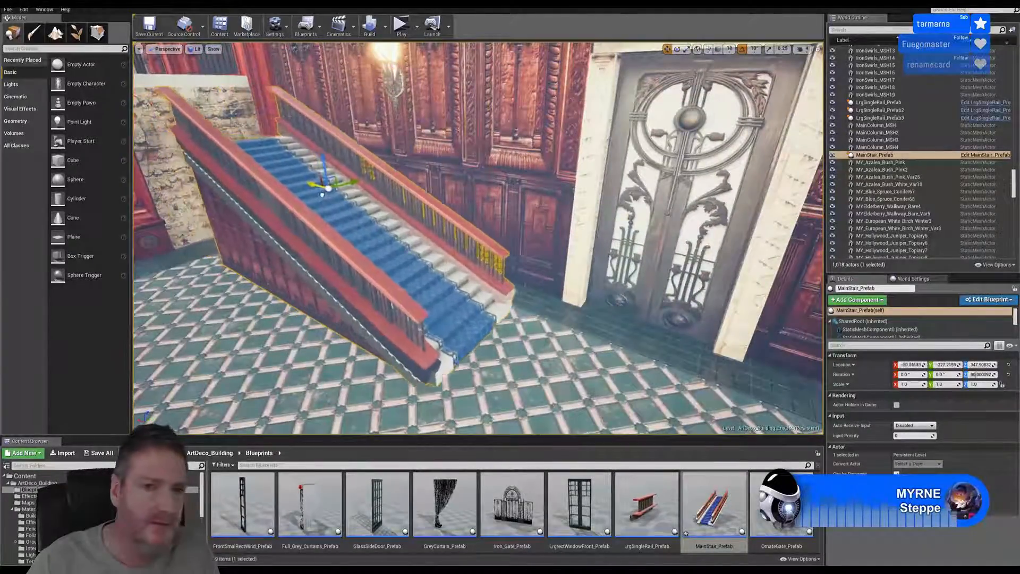
- Scale the staircase prefab up uniformly to about 1.374
left_click(686, 49)
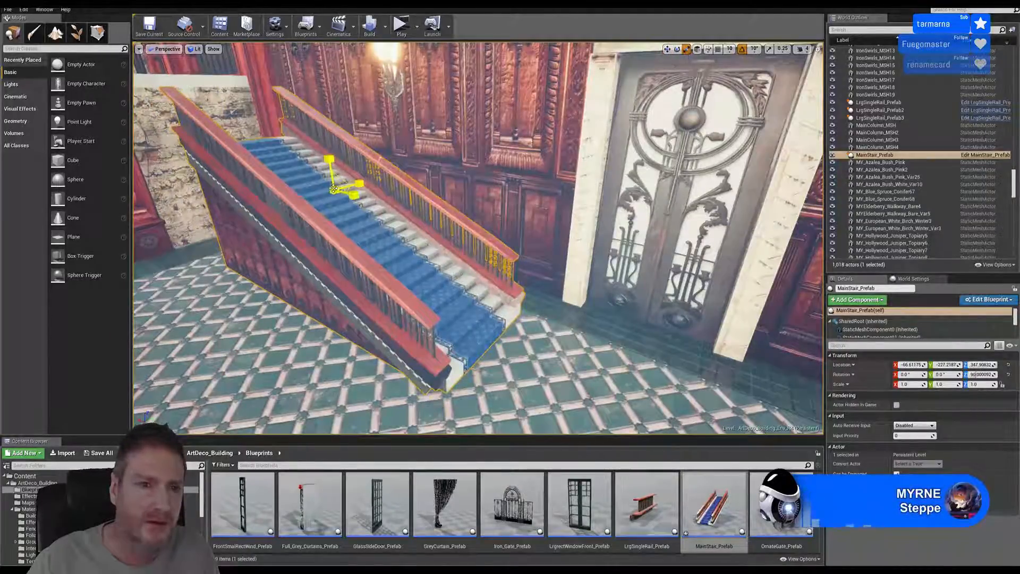
left_click_drag(332, 192, 359, 179)
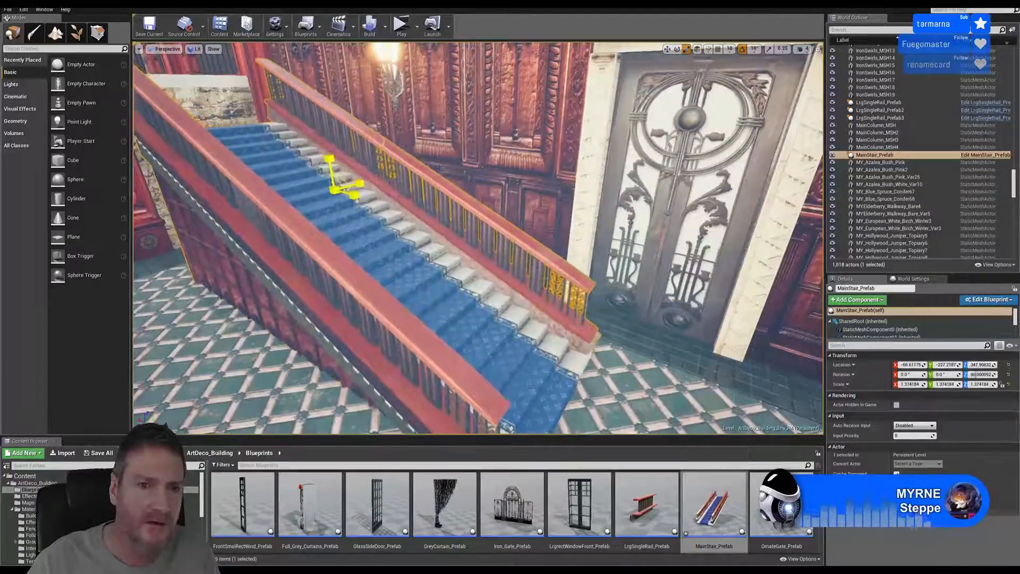
left_click(667, 49)
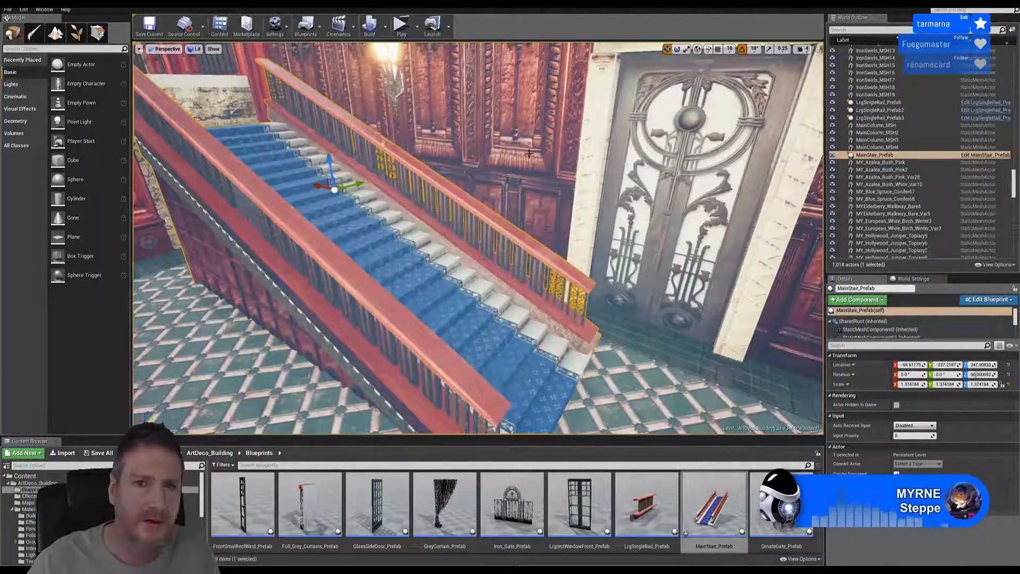
- Shift the enlarged staircase back toward the landing and sideways to fit it between the red column and the panelled wall
key("f")
mouse_move(493, 151)
right_mouse_down()
mouse_move(479, 148)
mouse_move(493, 151)
right_mouse_up()
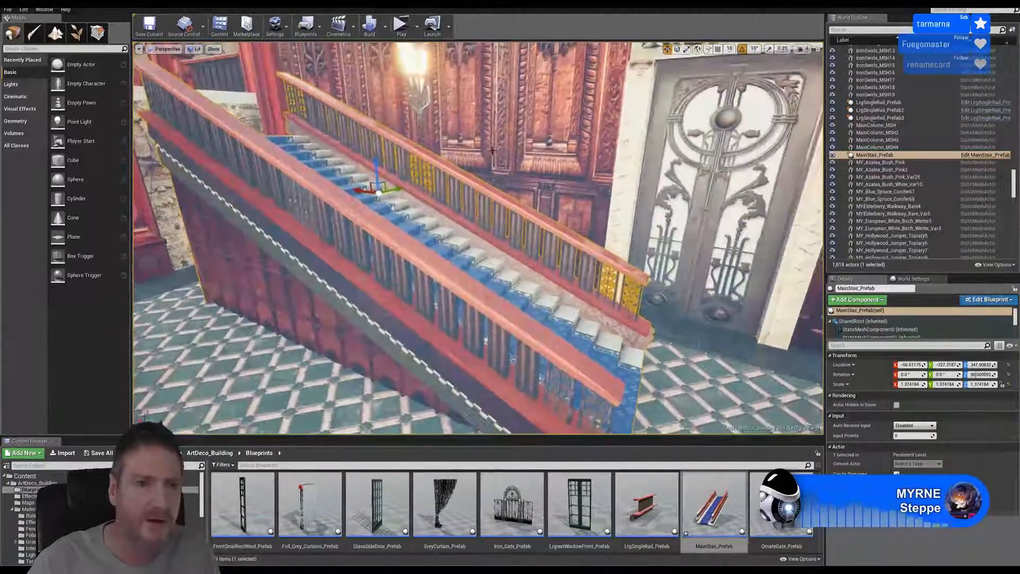
left_click_drag(353, 192, 296, 183)
right_click_drag(392, 175, 457, 160)
left_click_drag(462, 155, 473, 153)
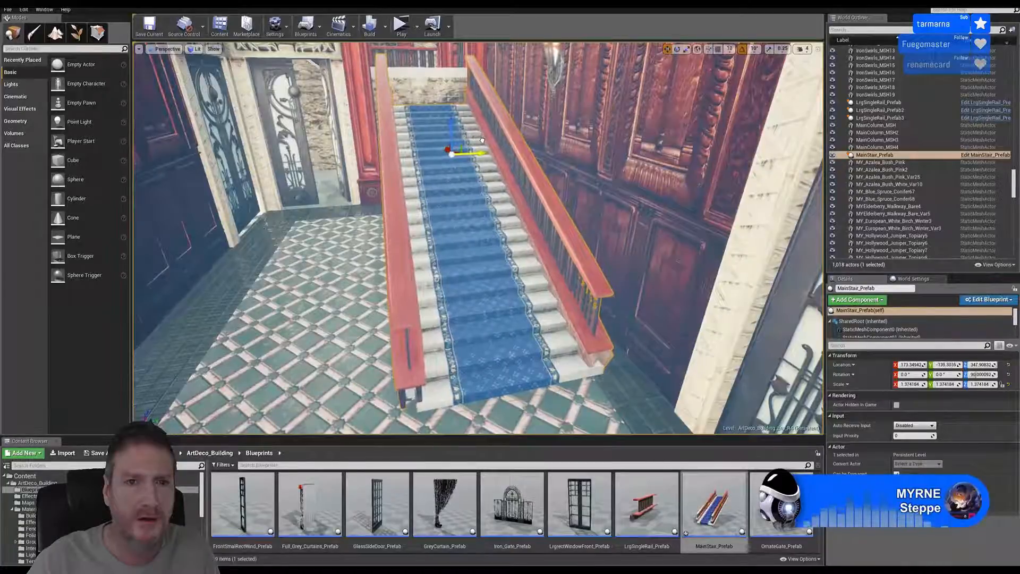
right_click_drag(480, 140, 523, 143)
- Raise the staircase prefab to a Z location of about 369 and check its fit against the landing
mouse_move(351, 137)
right_mouse_down()
mouse_move(324, 154)
mouse_move(351, 137)
right_mouse_up()
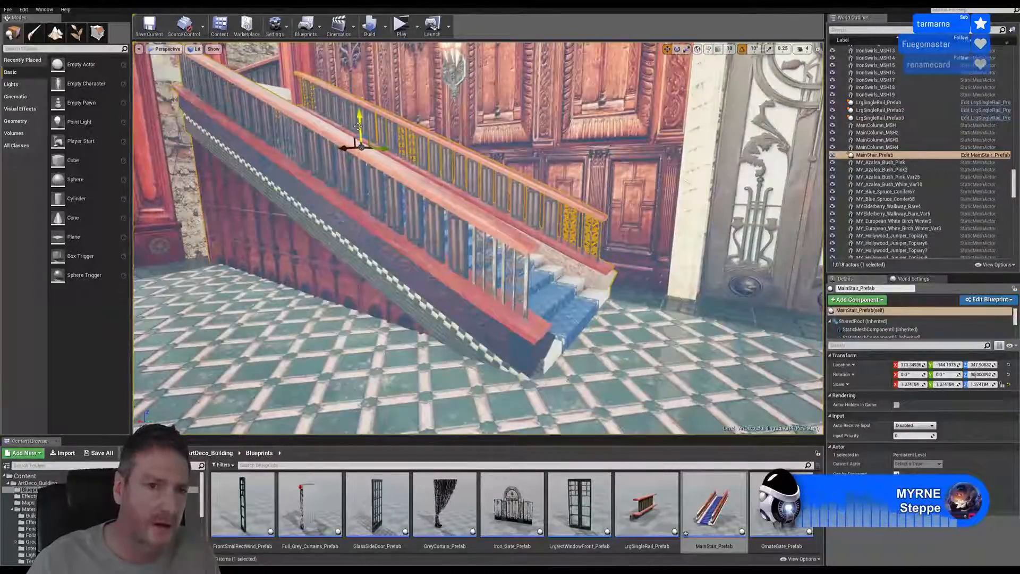
left_click_drag(358, 126, 359, 113)
right_click_drag(264, 126, 235, 113)
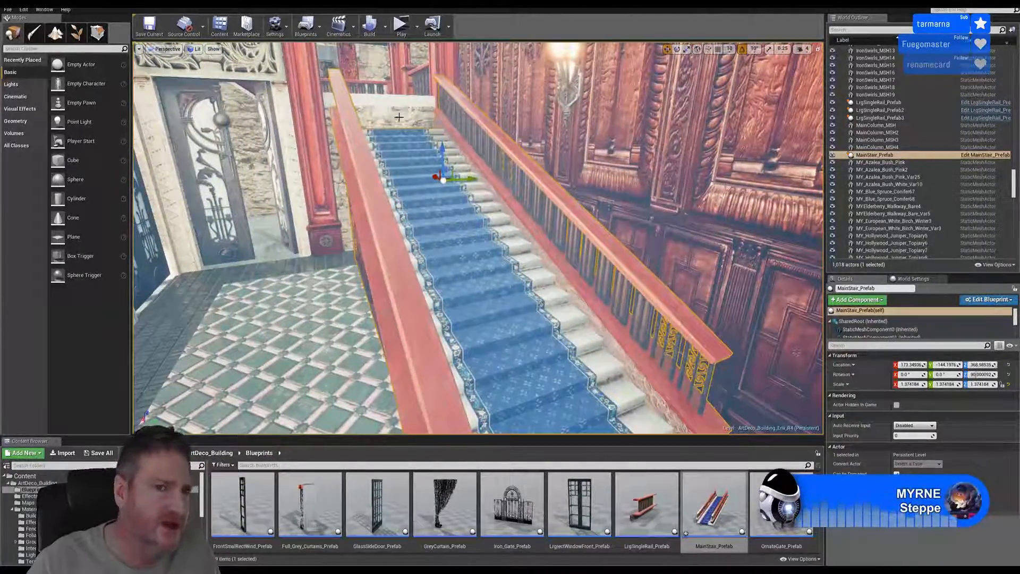
right_click_drag(398, 117, 423, 88)
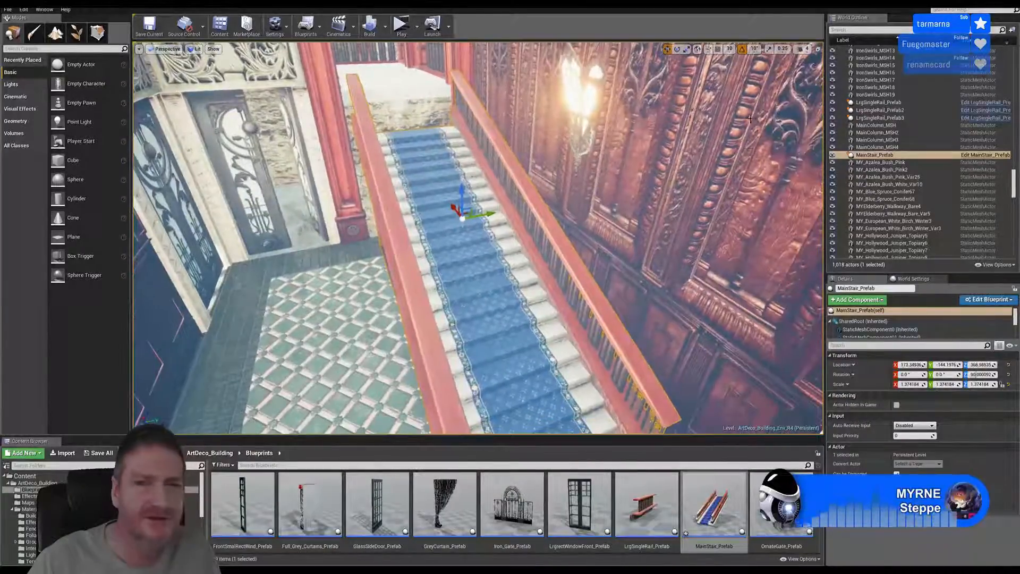
- Scale the staircase prefab uniformly to about 1.586 and raise it to a Z location of about 423.7
left_click(686, 49)
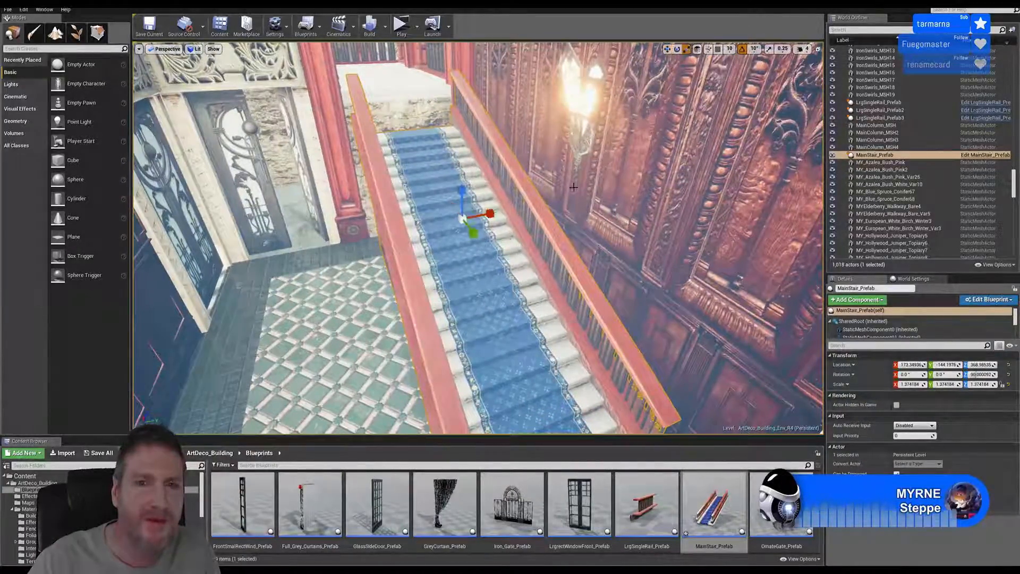
left_click_drag(474, 222, 489, 206)
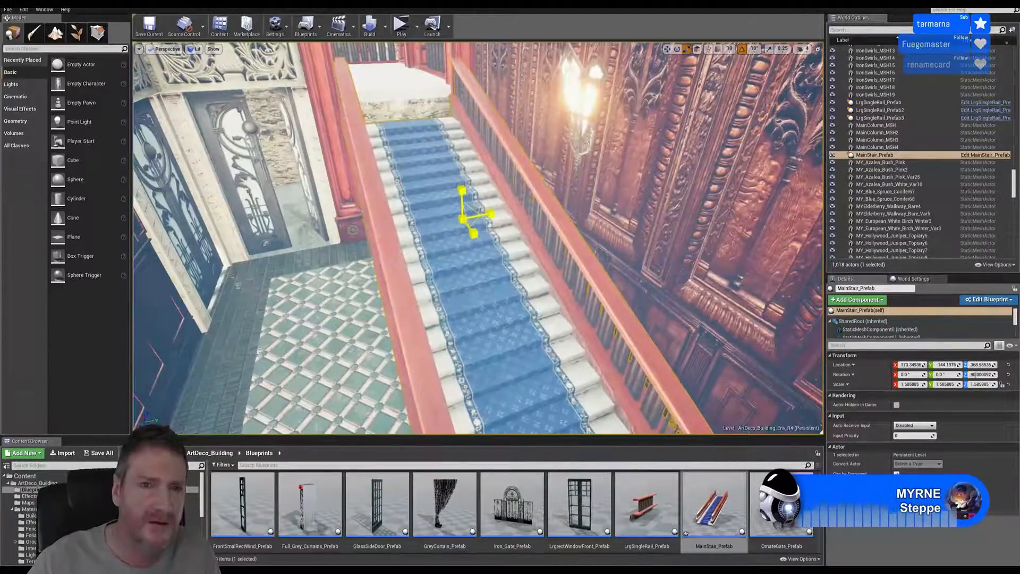
left_click(667, 50)
right_click_drag(563, 159, 459, 161)
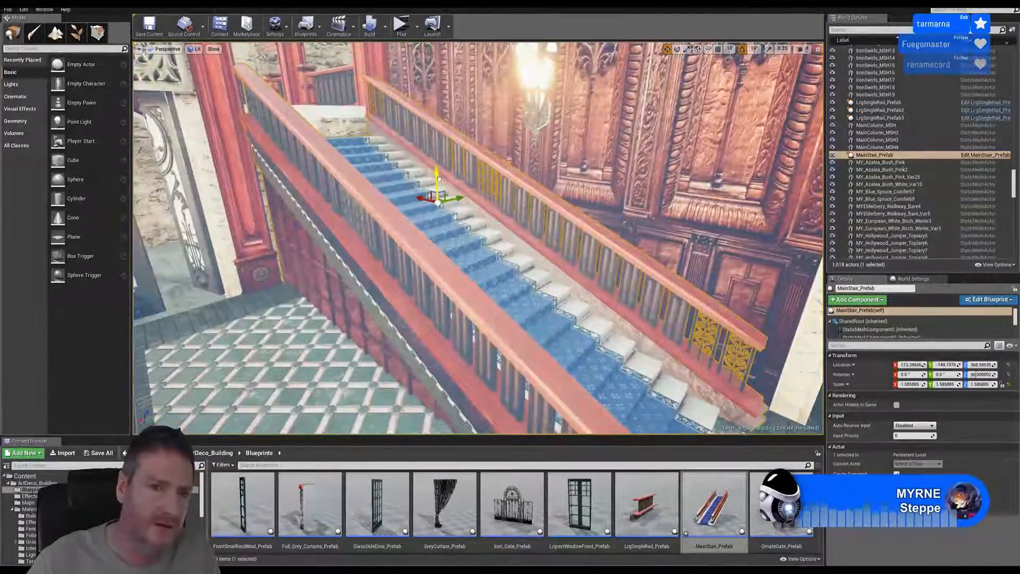
left_click_drag(439, 177, 444, 157)
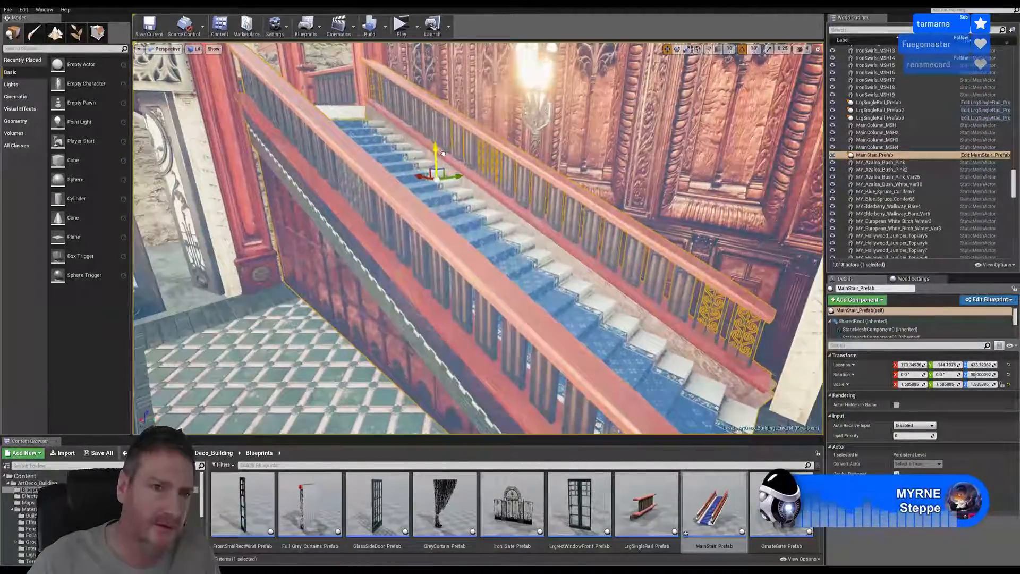
- Scale the staircase prefab uniformly to about 1.68 and raise it to a Z location of about 440.7
left_click(687, 49)
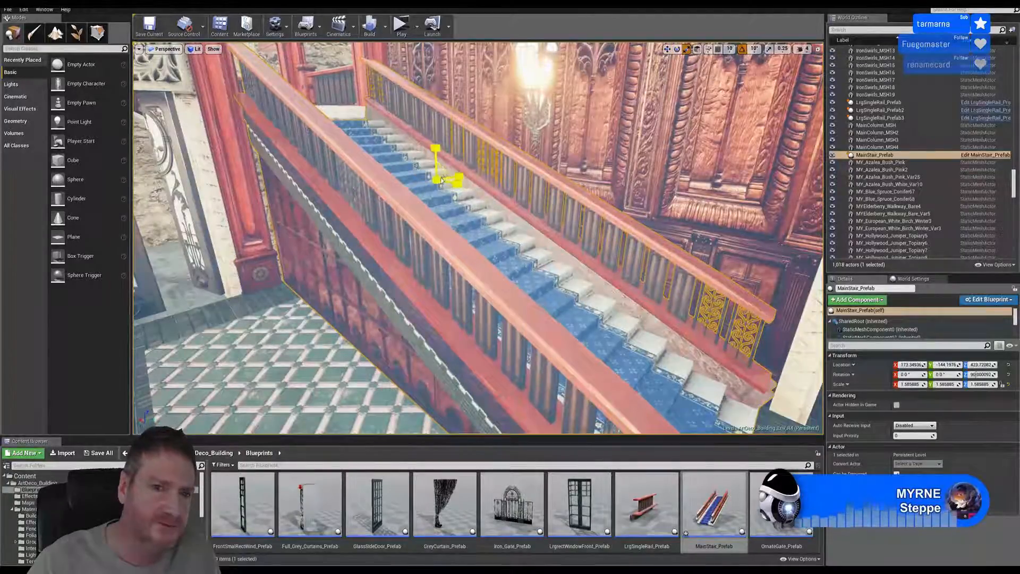
left_click_drag(440, 180, 461, 174)
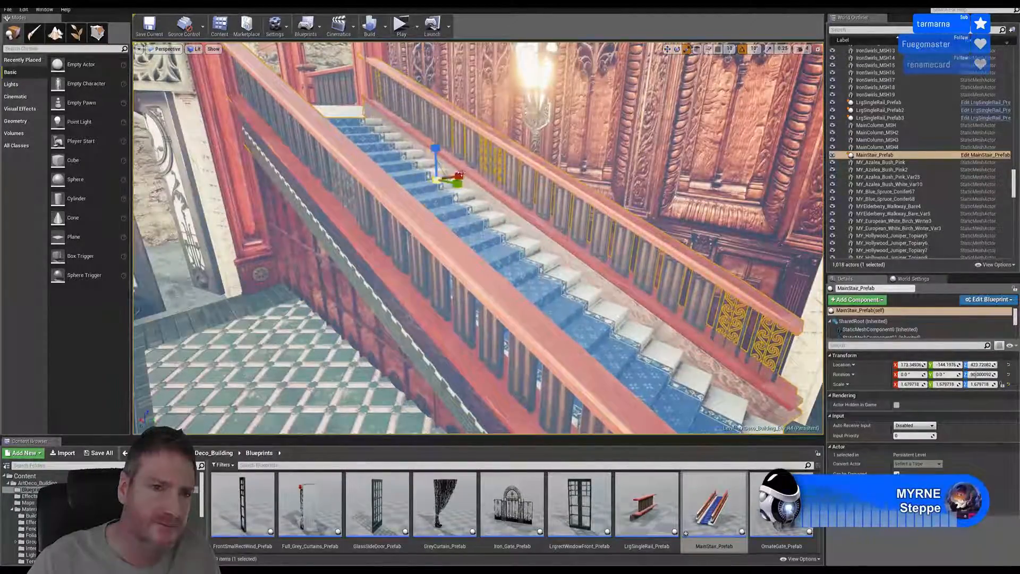
left_click(666, 50)
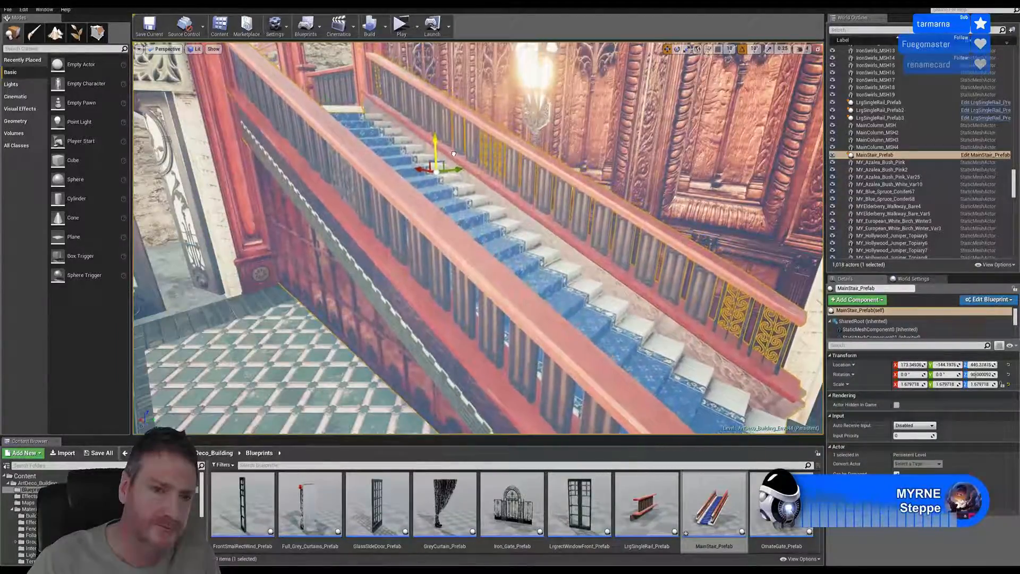
right_click_drag(455, 154, 425, 160)
right_click_drag(601, 289, 588, 247)
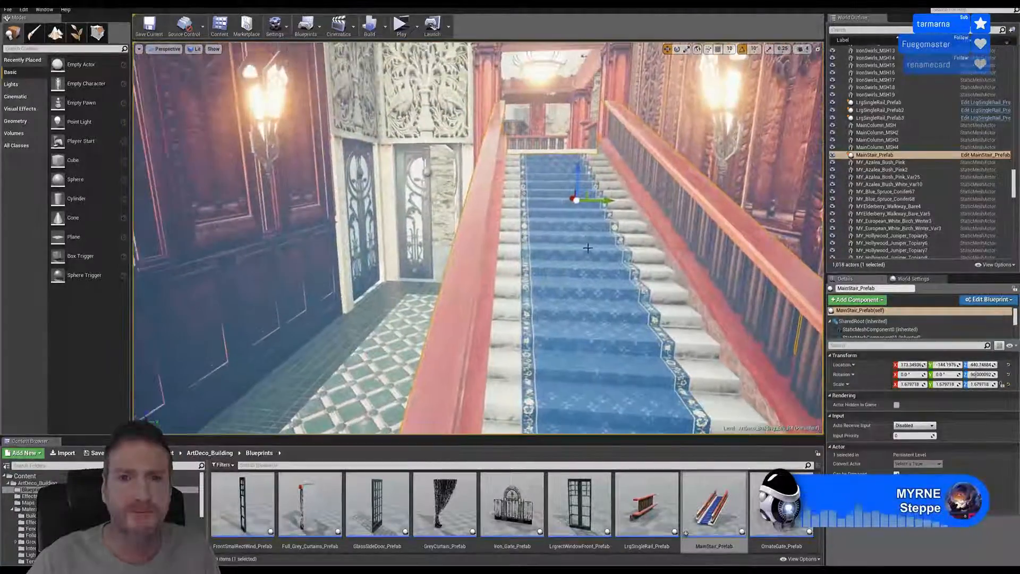
- Shift the staircase prefab sideways to a Y location of about -153.3, check its fit in the hall and deselect it
right_click_drag(577, 292, 557, 282)
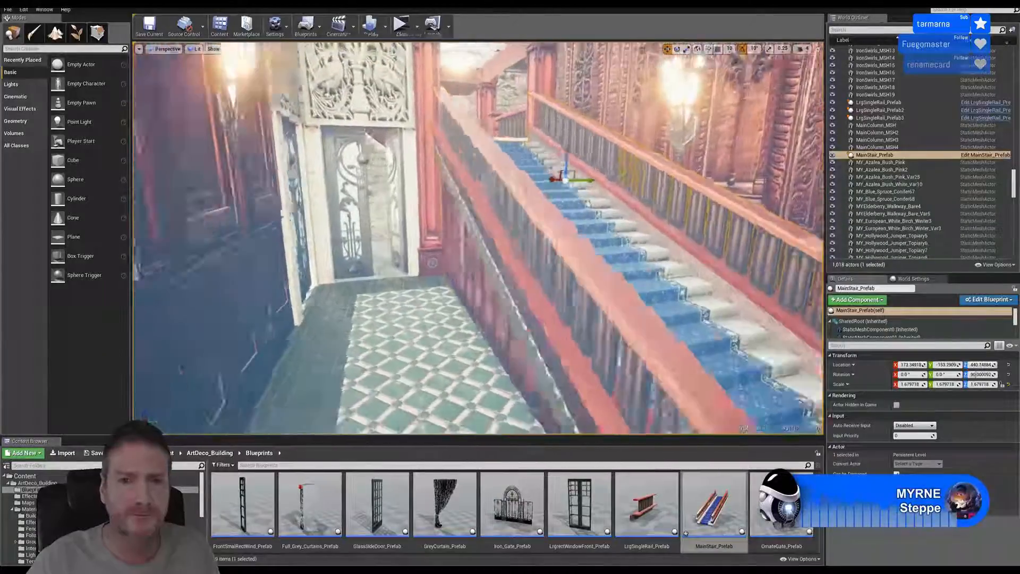
right_click_drag(478, 239, 467, 207)
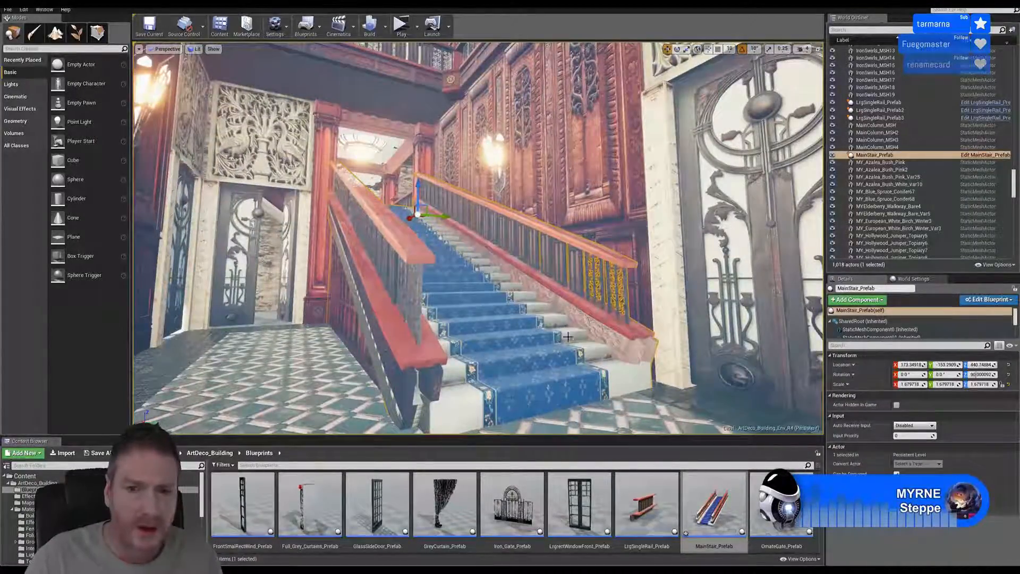
key("Escape")
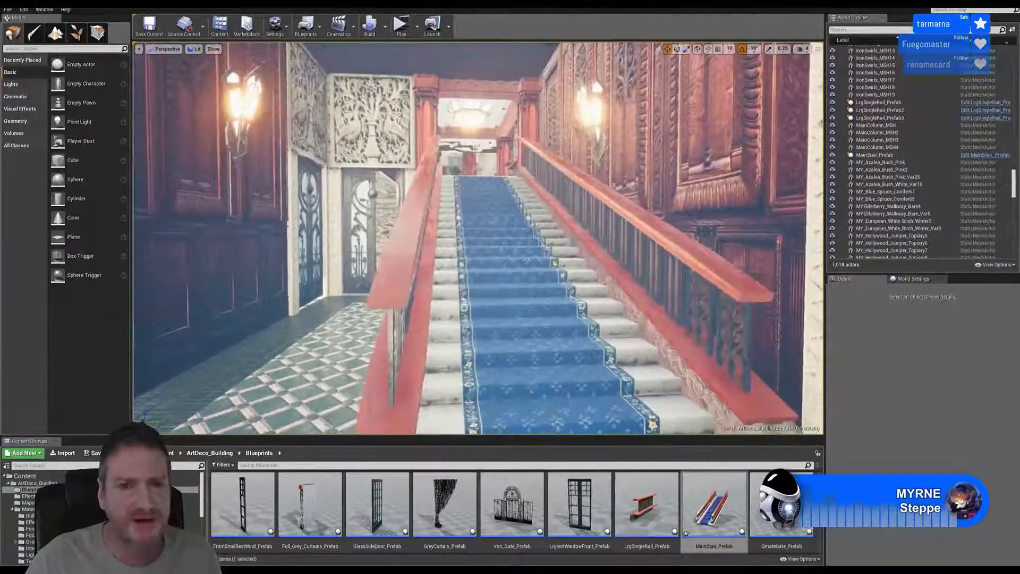
- Rescale the staircase prefab uniformly to about 1.735 so it fits between the landing and the hall floor
middle_click_drag(478, 238, 425, 247)
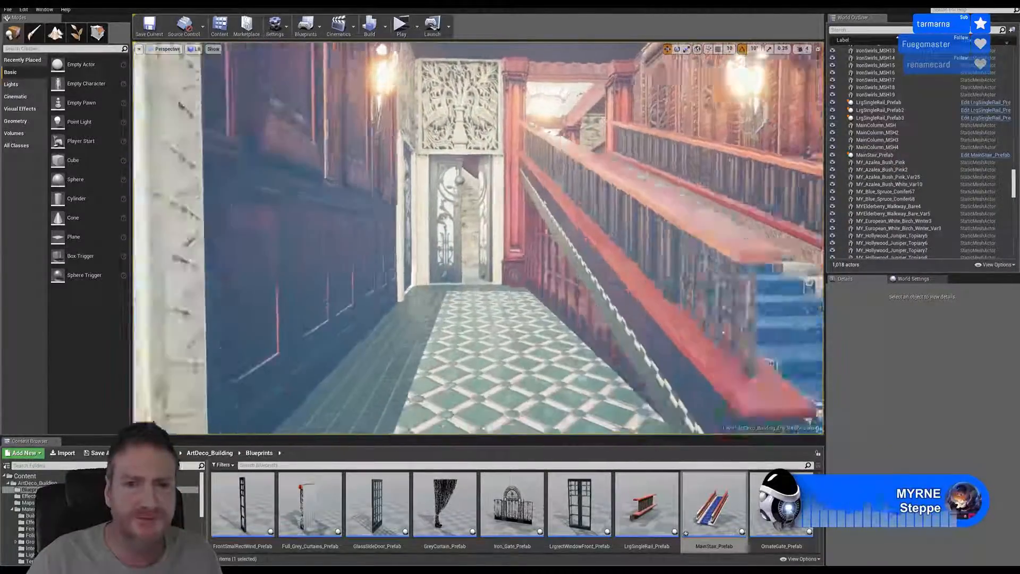
key("w")
right_click_drag(478, 238, 332, 268)
key("s")
left_click(441, 290)
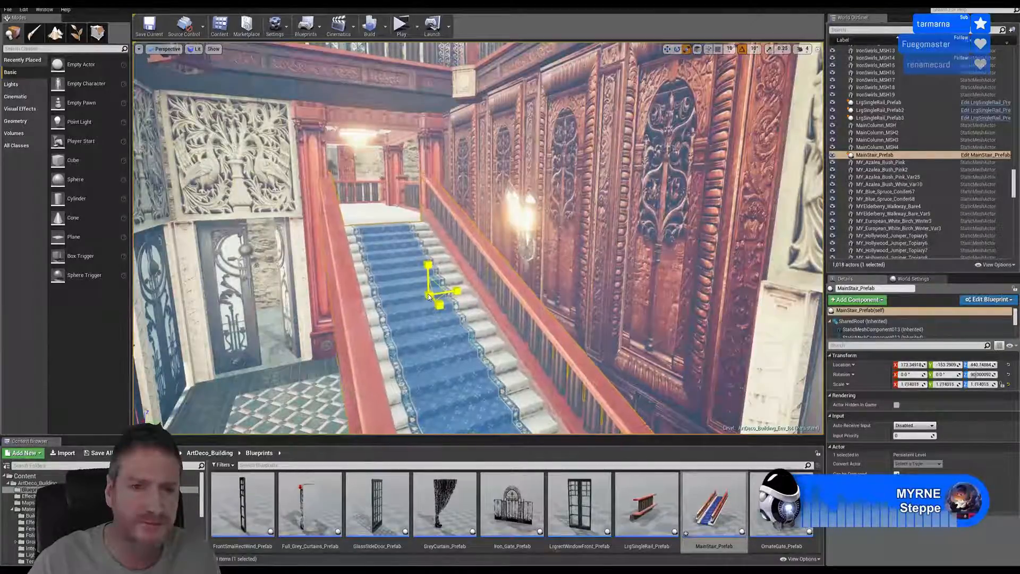
left_click_drag(429, 296, 432, 293)
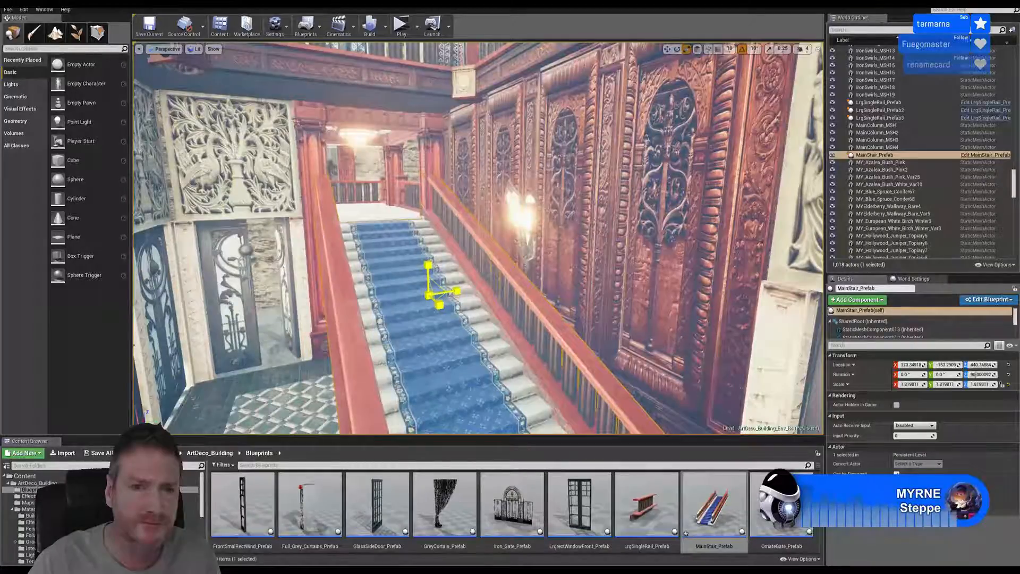
right_click_drag(561, 226, 499, 239)
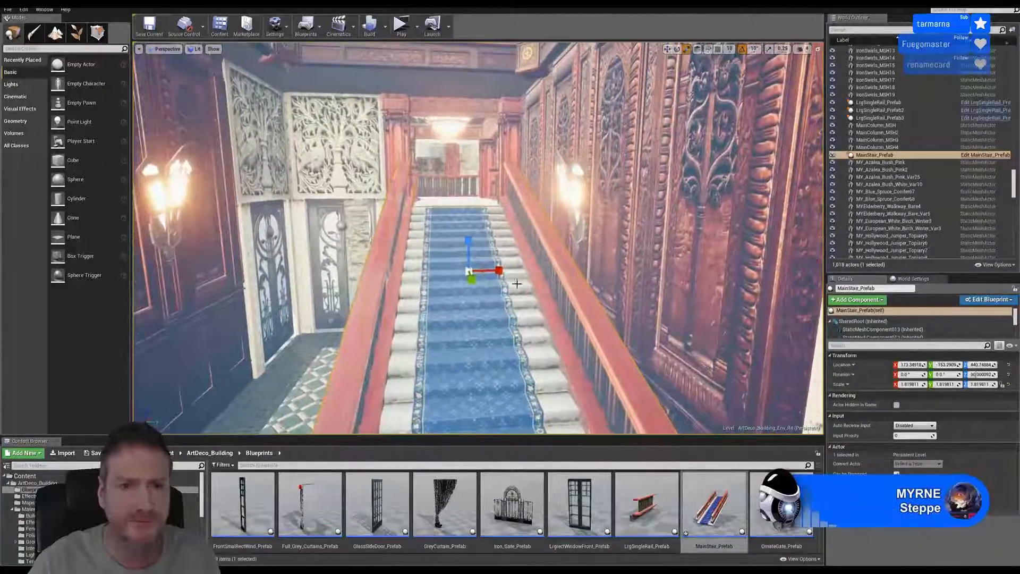
mouse_move(457, 305)
right_mouse_down()
mouse_move(468, 313)
mouse_move(409, 332)
mouse_move(531, 330)
mouse_move(460, 305)
right_mouse_up()
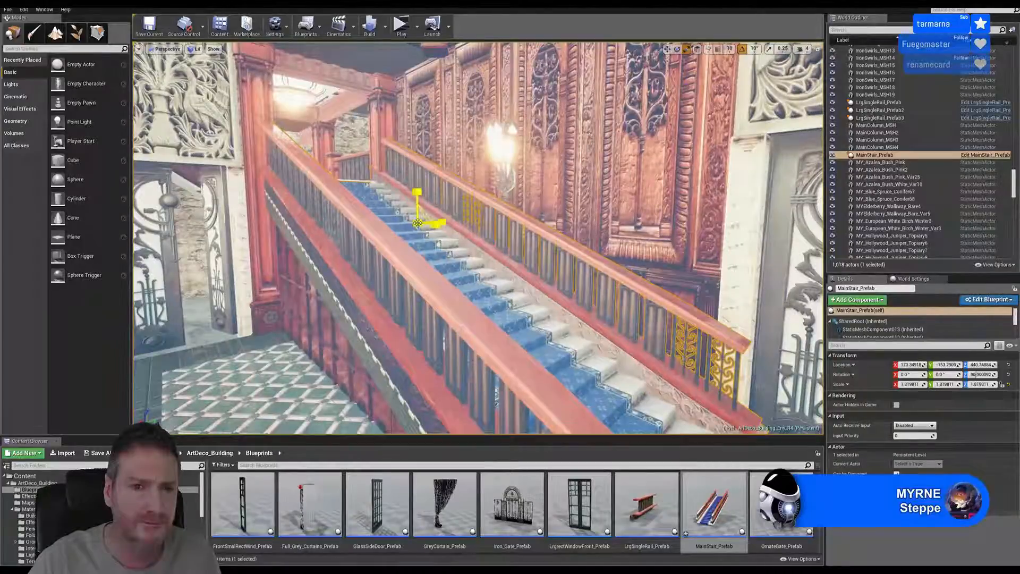
left_click_drag(418, 225, 416, 227)
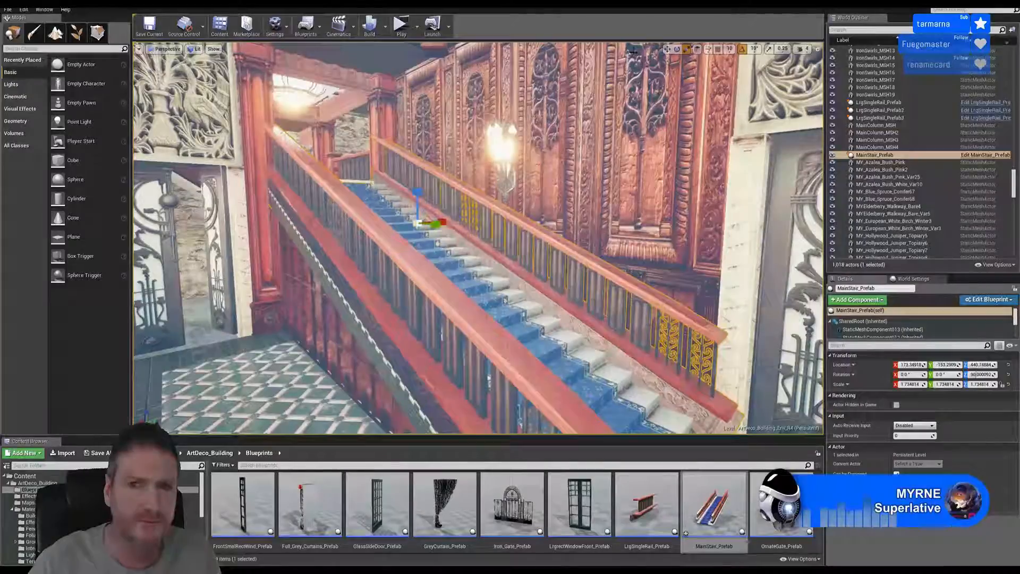
- Raise the staircase prefab to a Z location of about 443 and shift it sideways to a Y location of about -162
left_click(667, 49)
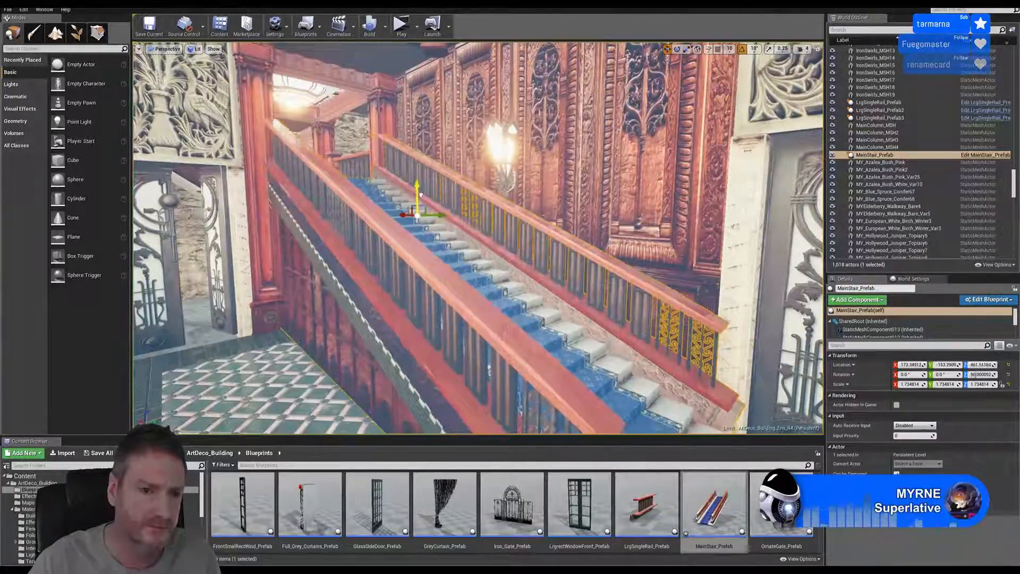
left_click_drag(421, 196, 421, 200)
mouse_move(422, 200)
right_mouse_down()
mouse_move(391, 224)
mouse_move(403, 227)
mouse_move(393, 217)
mouse_move(408, 225)
mouse_move(410, 216)
right_mouse_up()
right_click_drag(485, 246, 485, 240)
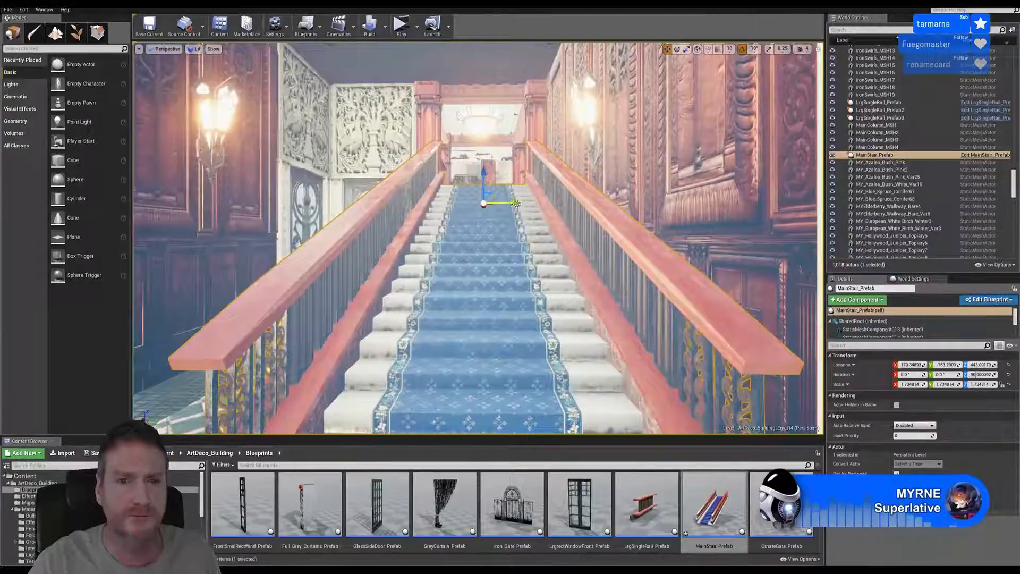
left_click_drag(506, 203, 503, 204)
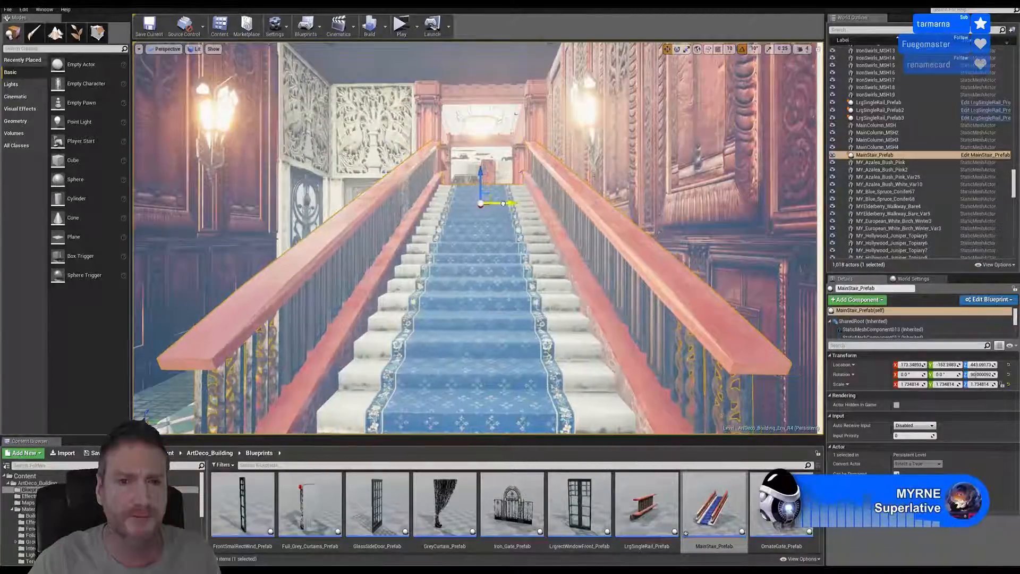
key("Escape")
right_click_drag(462, 276, 495, 286)
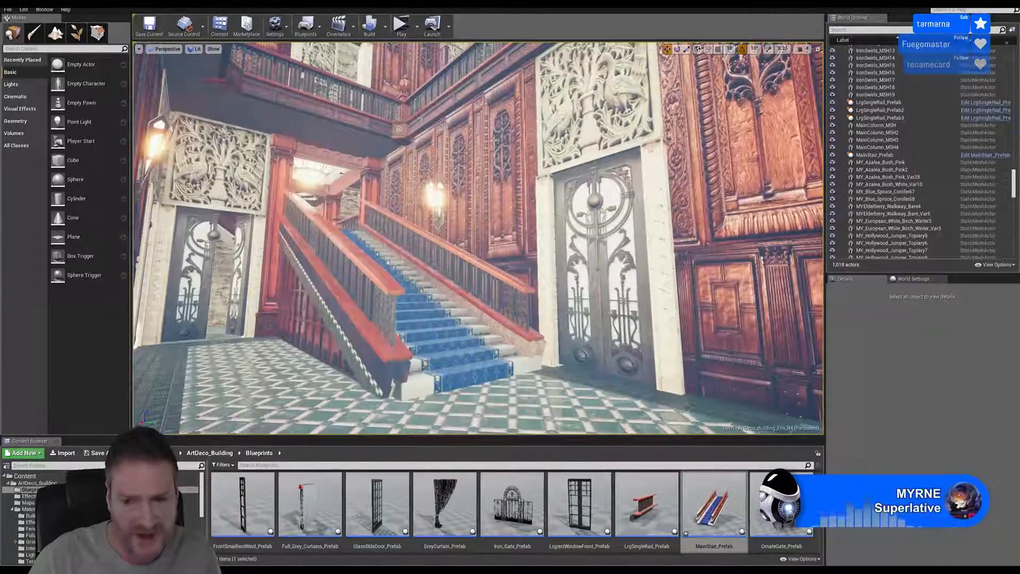
- Place a BackStairColumn_Prefab from the ArtDeco_Building Blueprints folder at the foot of the staircase
left_click(43, 483)
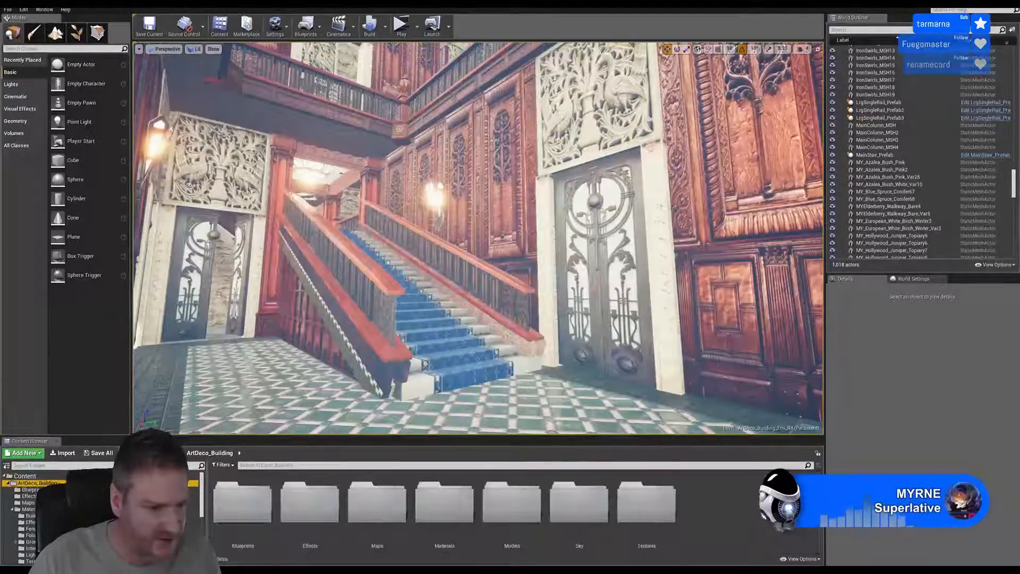
left_click(36, 489)
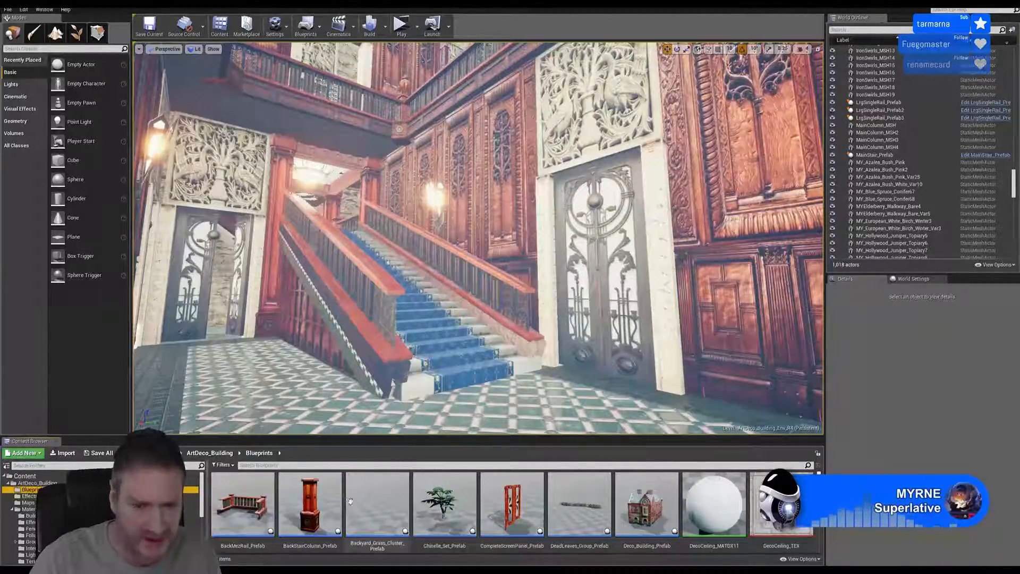
left_click_drag(310, 504, 414, 354)
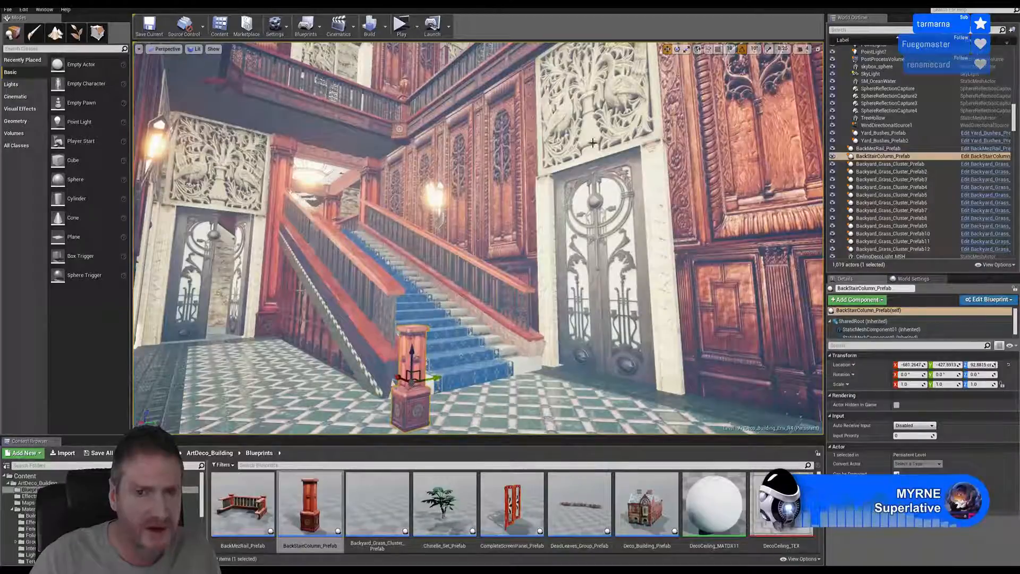
- Scale the stair column uniformly to about 1.498 and move it to an X location of about -594 and Z of about 121.9
left_click(685, 48)
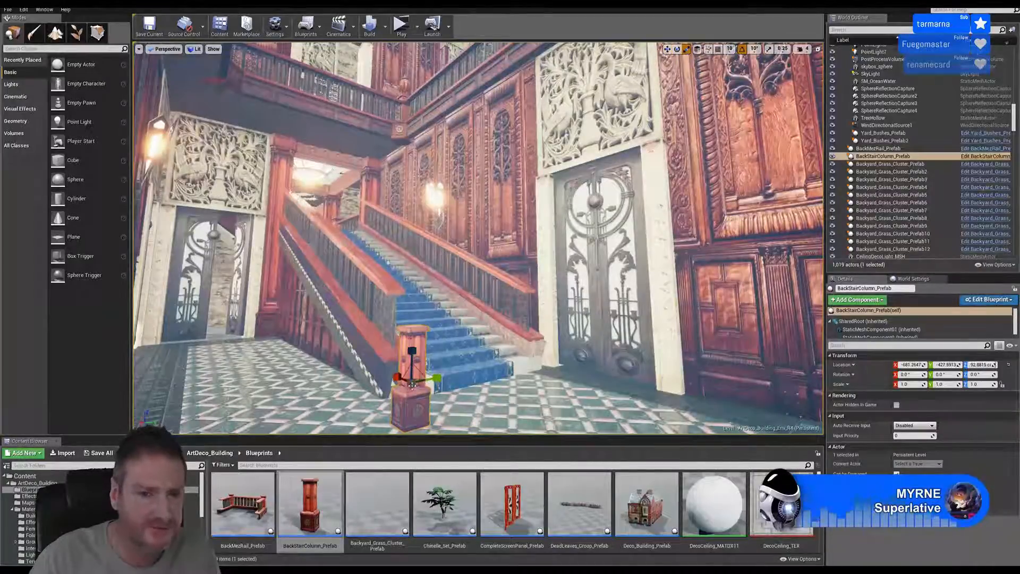
left_click_drag(412, 383, 415, 353)
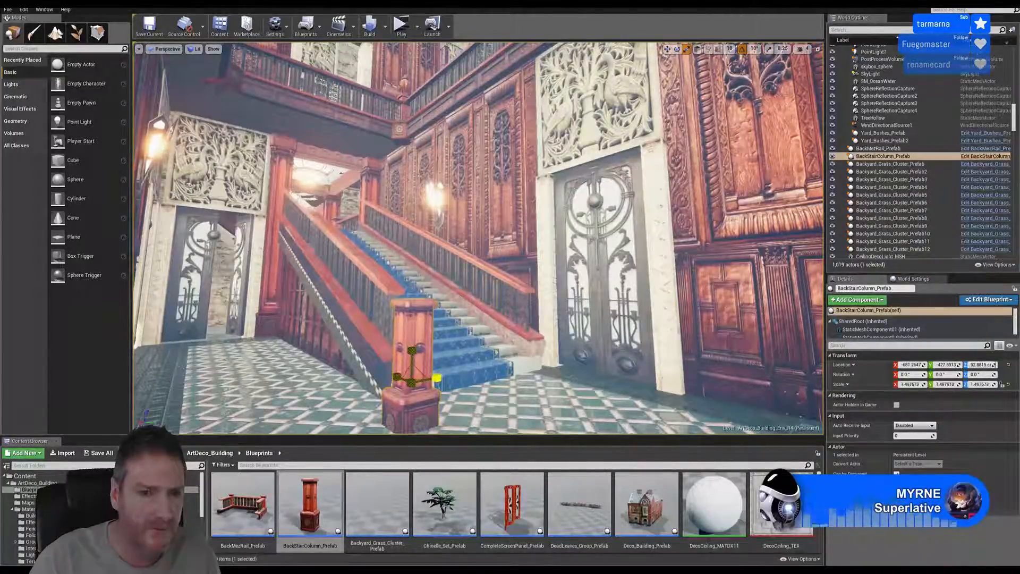
left_click(667, 49)
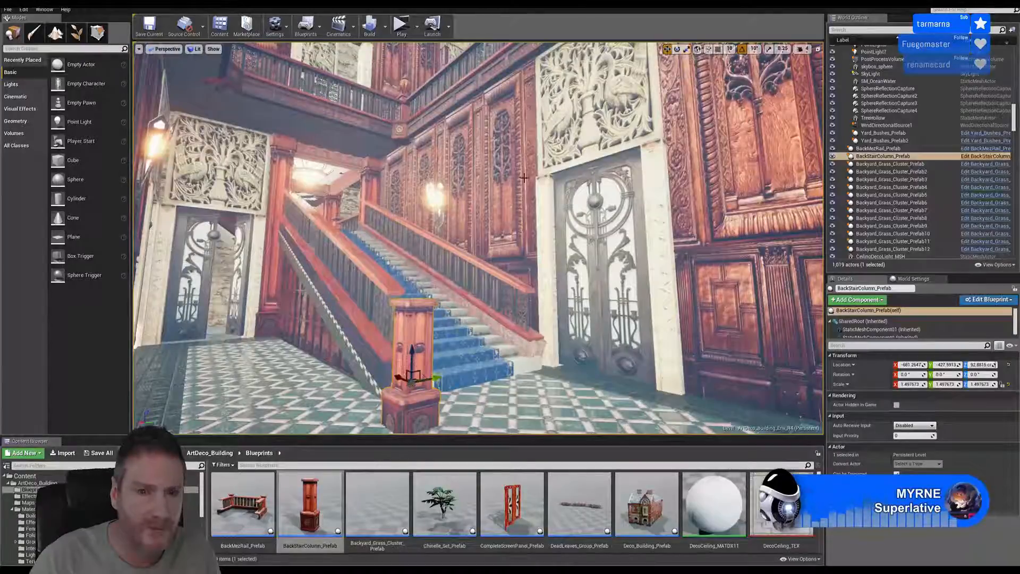
left_click_drag(411, 356, 414, 337)
right_click_drag(460, 340, 523, 341)
left_click_drag(377, 348, 335, 337)
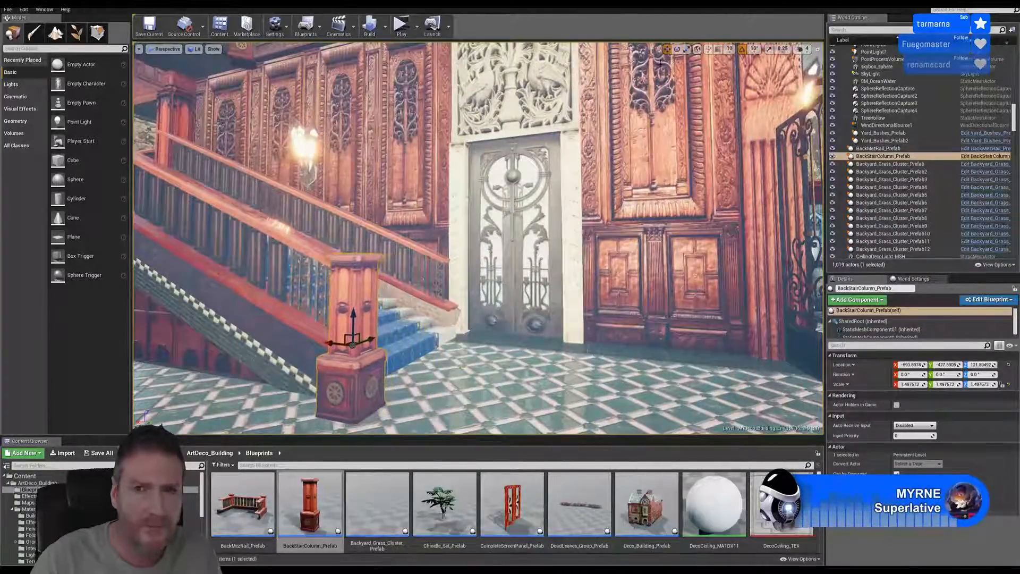
- Scale the stair column uniformly to about 1.607 and raise it to a Z location of about 128.4
left_click(687, 49)
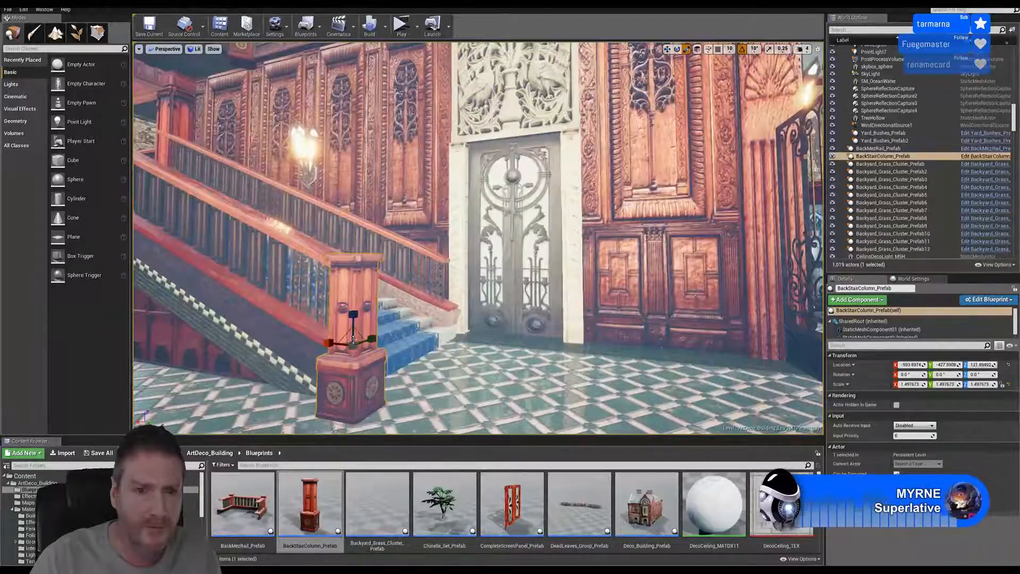
left_click_drag(354, 351, 357, 340)
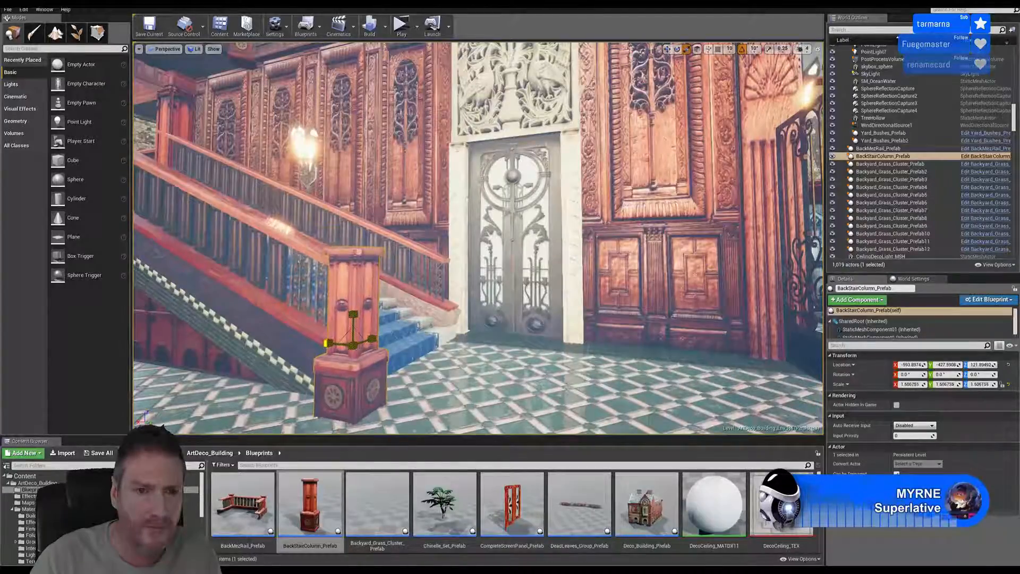
left_click(668, 49)
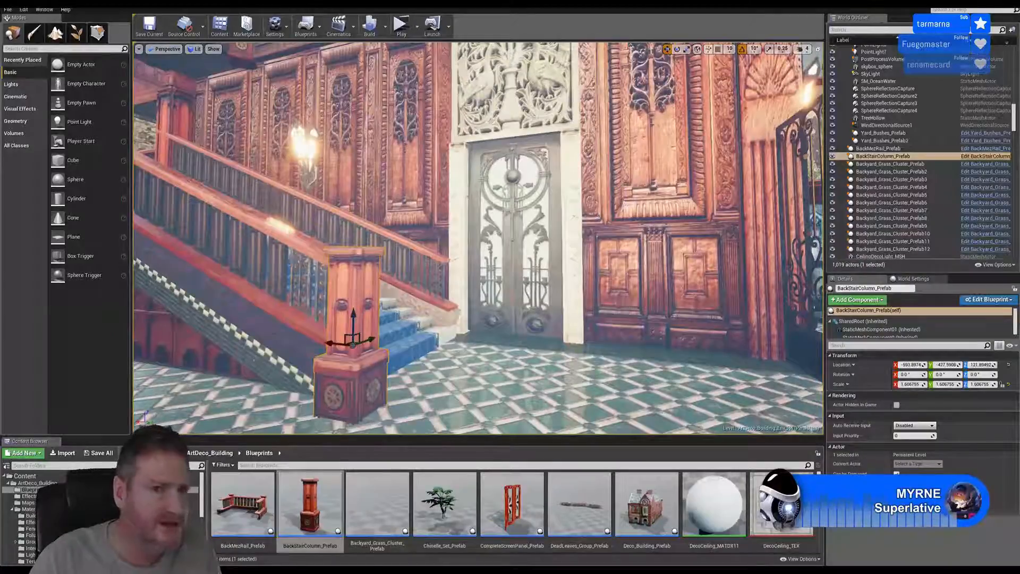
right_click_drag(347, 388, 300, 362)
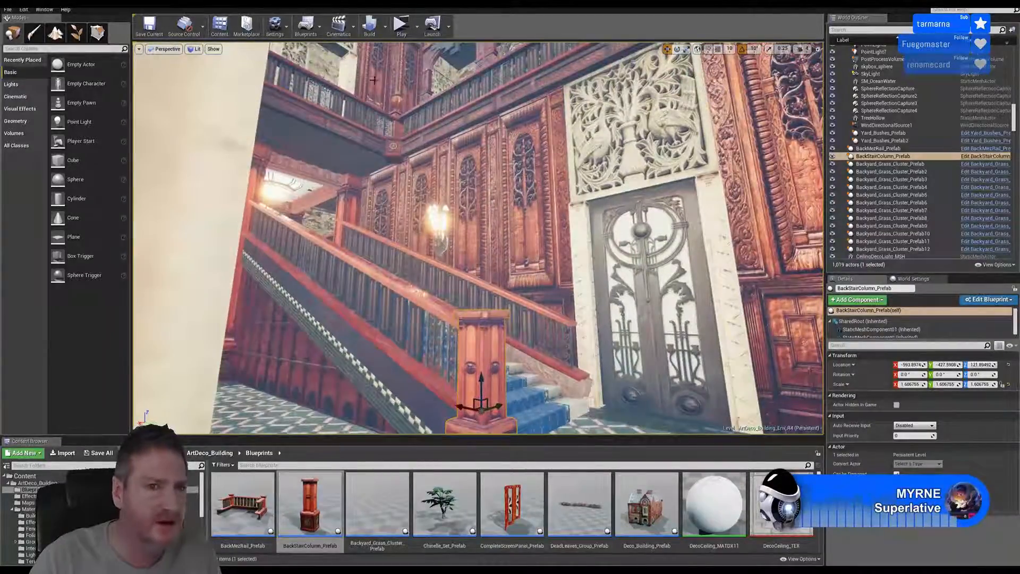
right_click_drag(453, 294, 487, 367)
right_click_drag(410, 255, 401, 254)
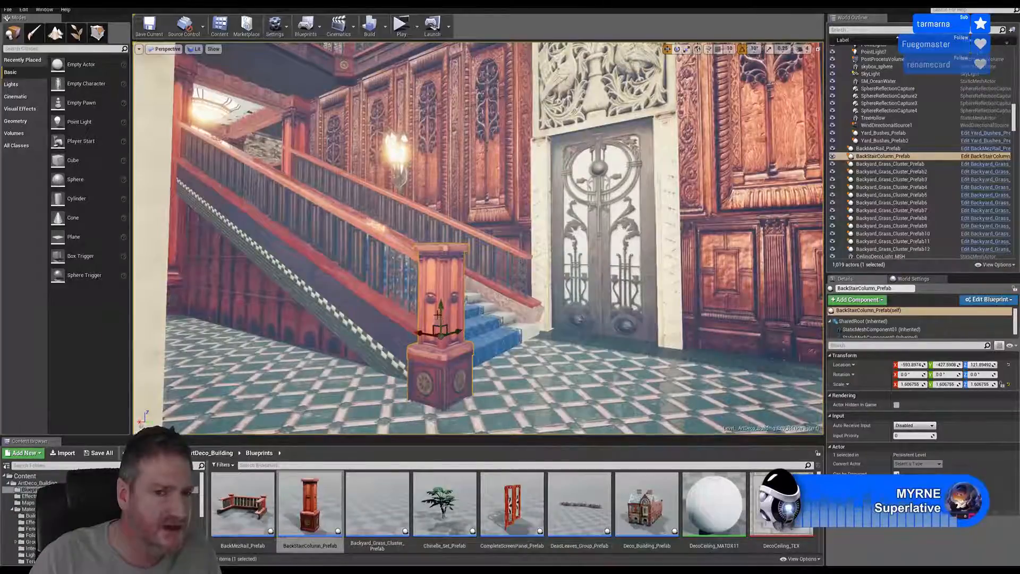
right_click_drag(438, 317, 435, 320)
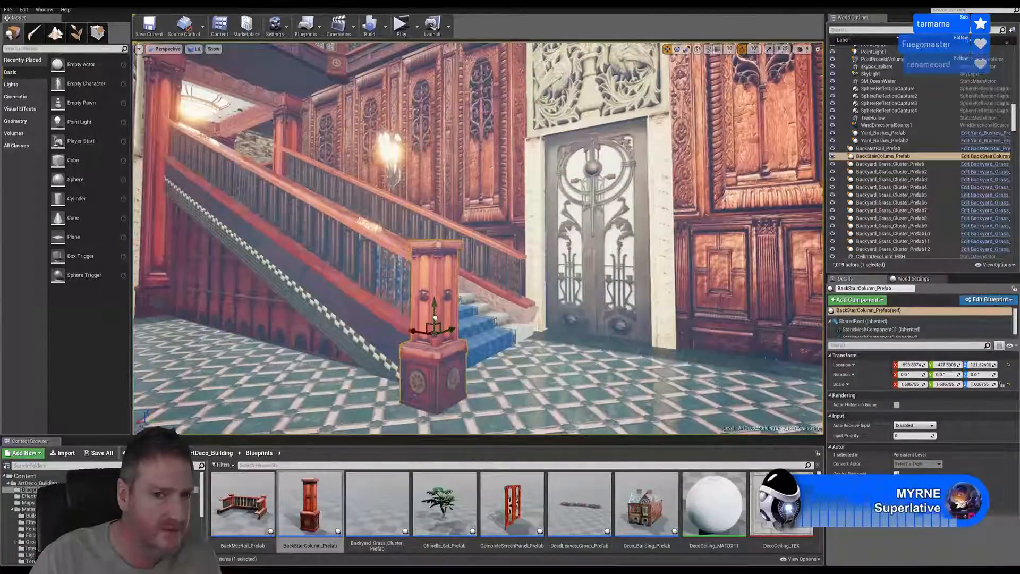
left_click_drag(435, 317, 442, 315)
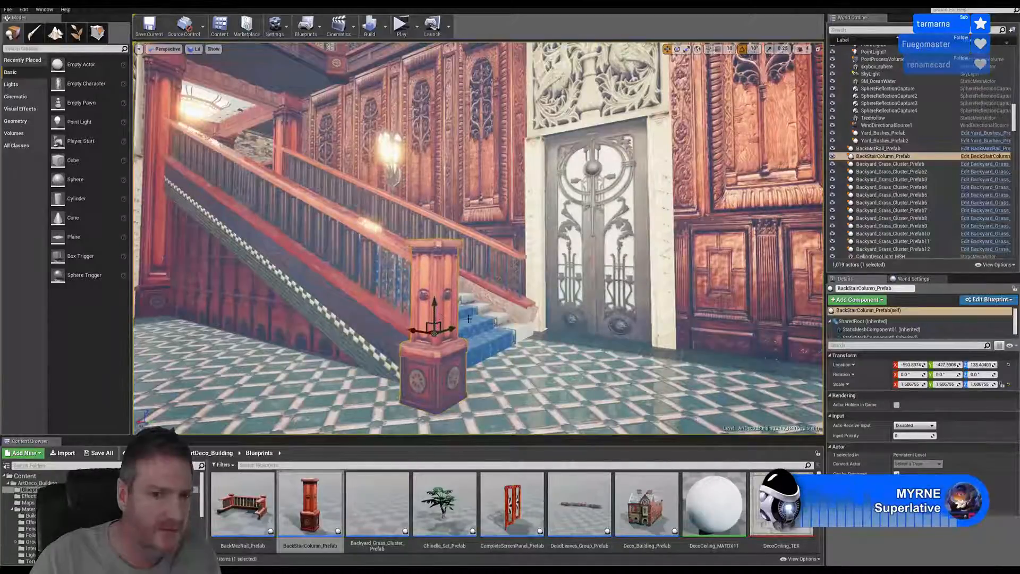
- Move the stair column against the lower end of the outer handrail, at about X -567.3 and Y -393.2
right_click_drag(468, 319, 338, 319)
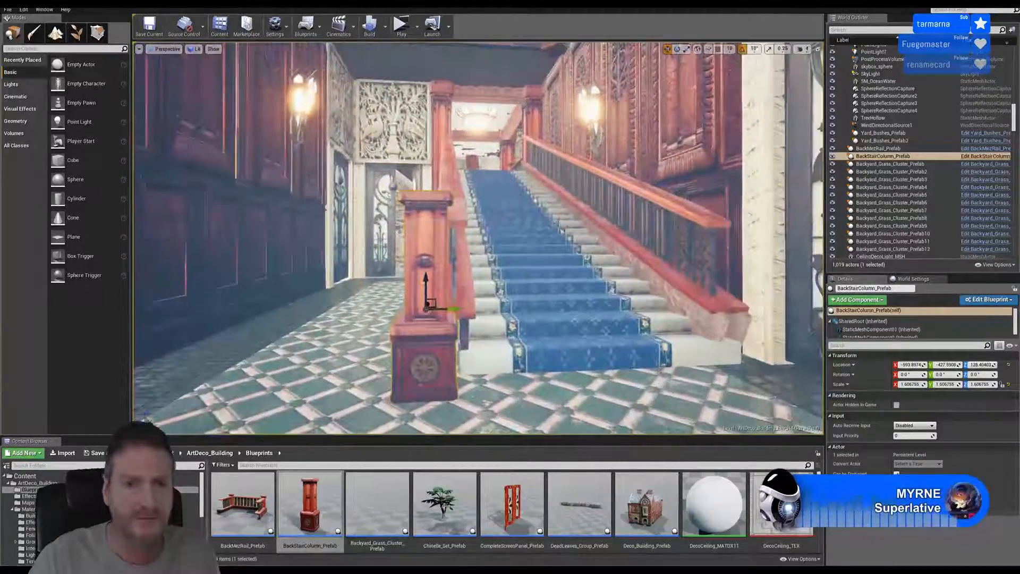
left_click_drag(444, 309, 469, 307)
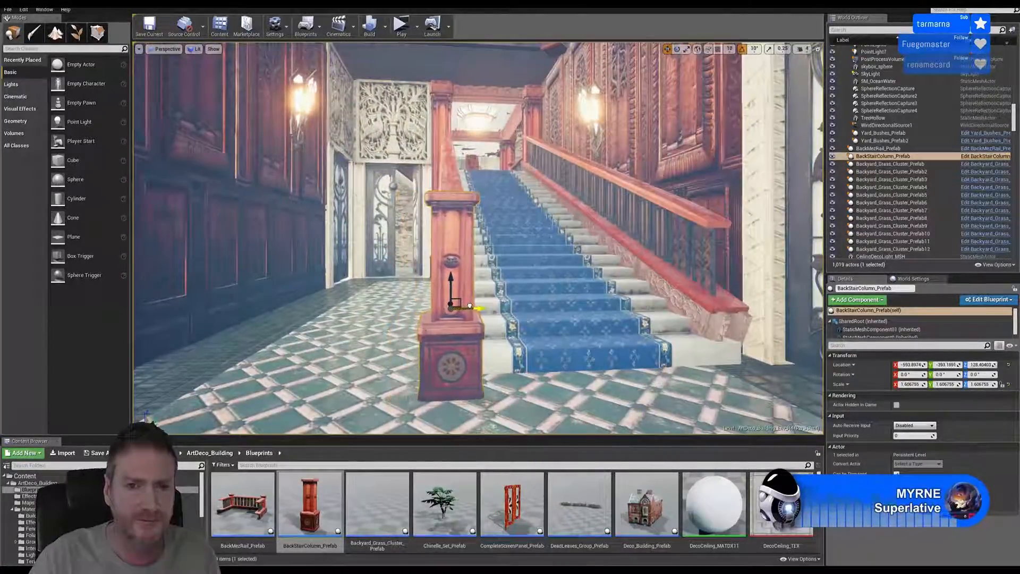
right_click_drag(469, 306, 449, 299)
key("w")
key("s")
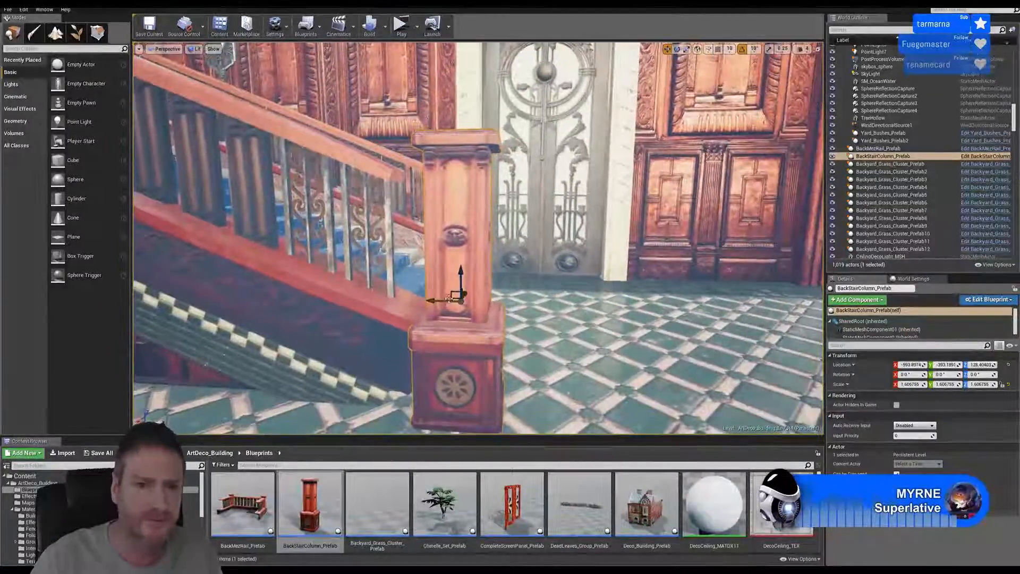
left_click_drag(416, 303, 413, 307)
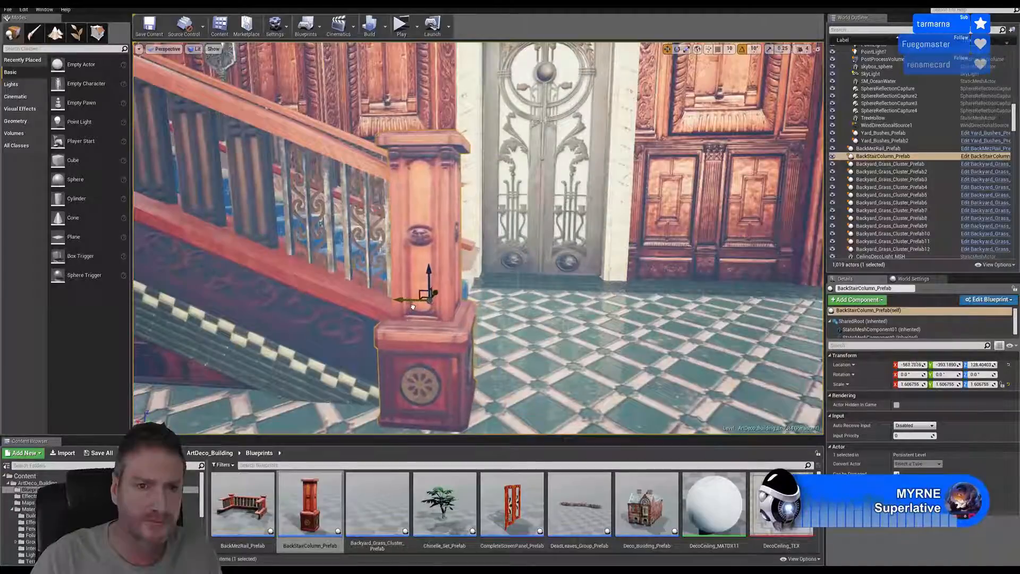
- Shift the stair column to an X location of about -561.4 and scale it uniformly to about 1.86
key("a")
right_click_drag(489, 320, 633, 330)
key("a")
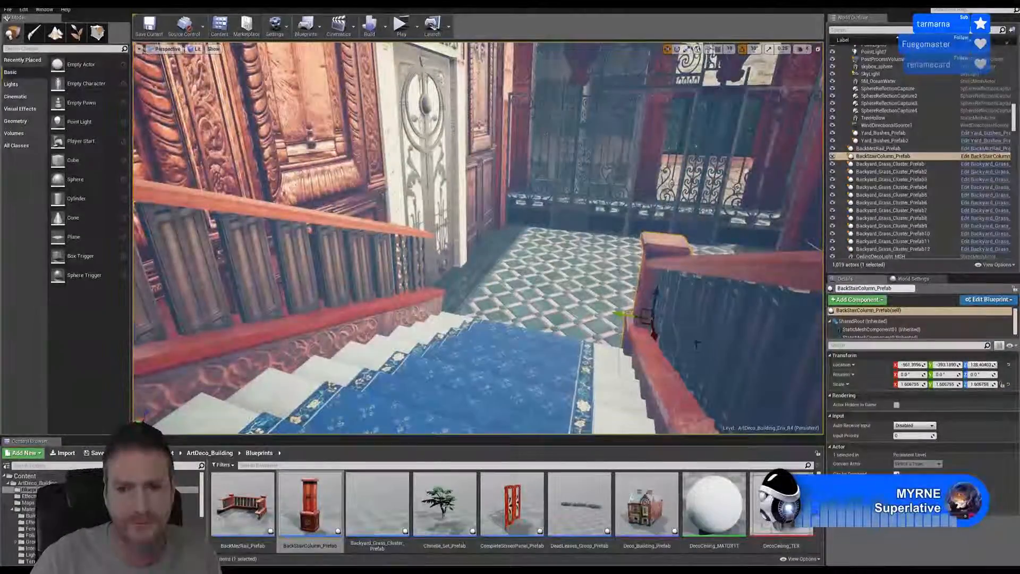
left_click(686, 49)
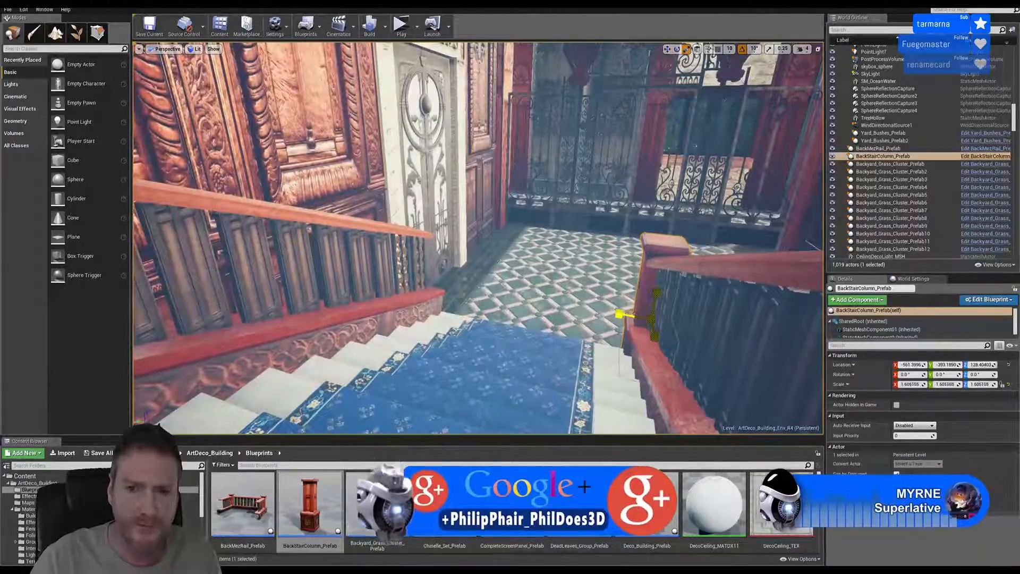
left_click_drag(652, 318, 663, 314)
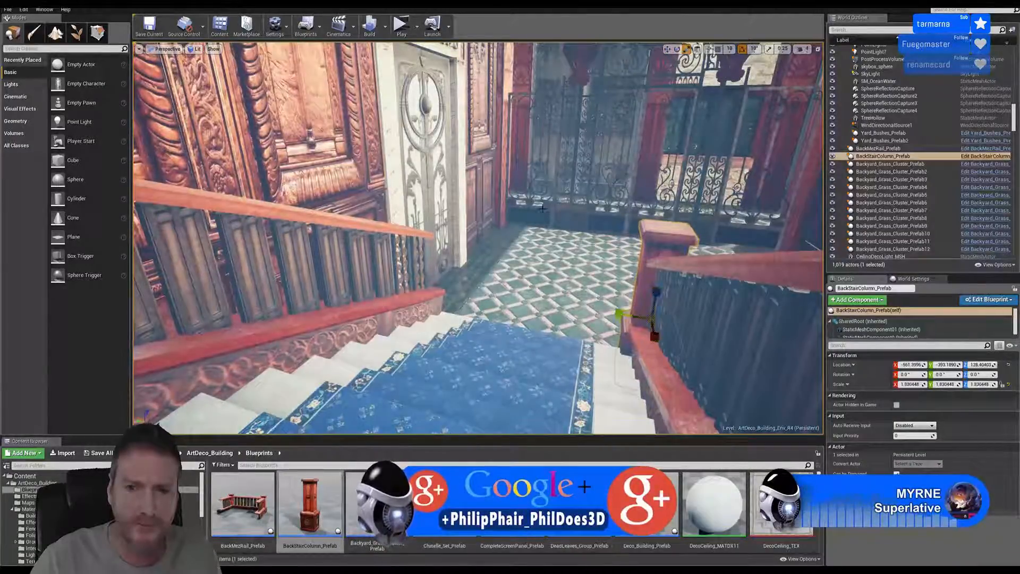
mouse_move(663, 314)
right_mouse_down()
mouse_move(646, 318)
mouse_move(659, 318)
right_mouse_up()
key("d")
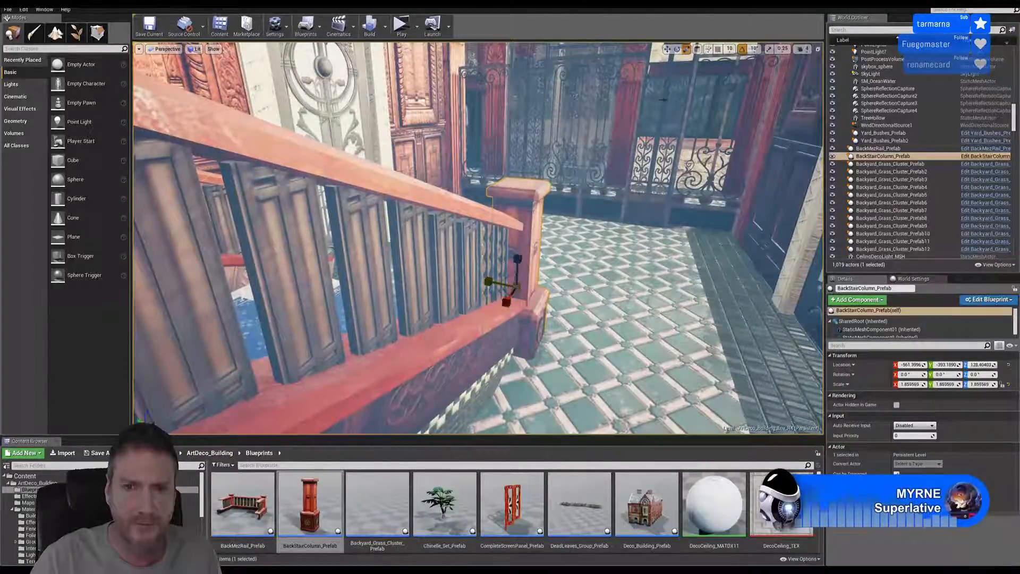
- Raise the enlarged stair column to a Z location of about 146.7 so its base sits on the floor
key("w")
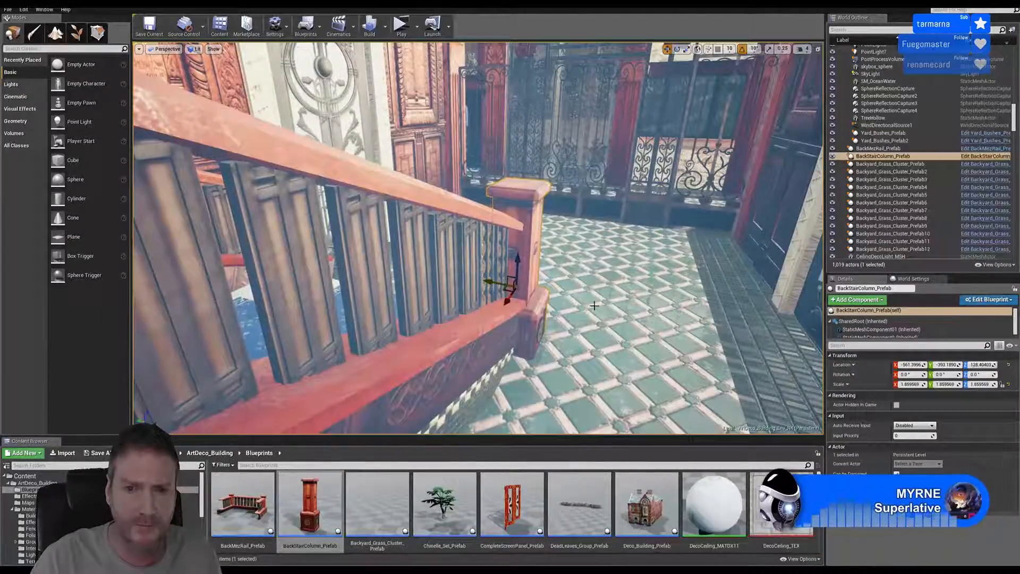
mouse_move(594, 305)
right_mouse_down()
mouse_move(627, 307)
mouse_move(520, 314)
mouse_move(563, 319)
mouse_move(596, 306)
right_mouse_up()
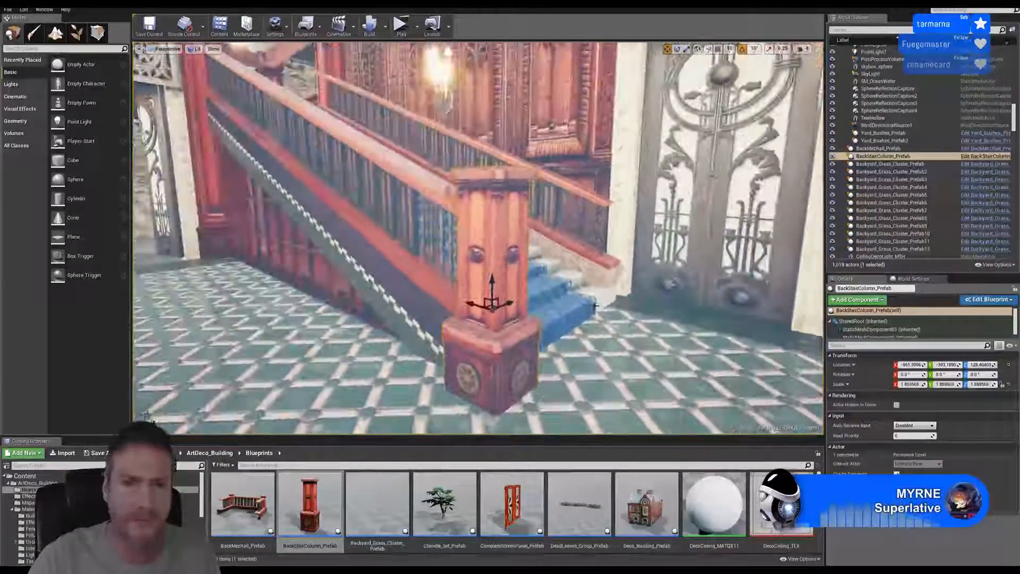
left_click_drag(492, 289, 499, 276)
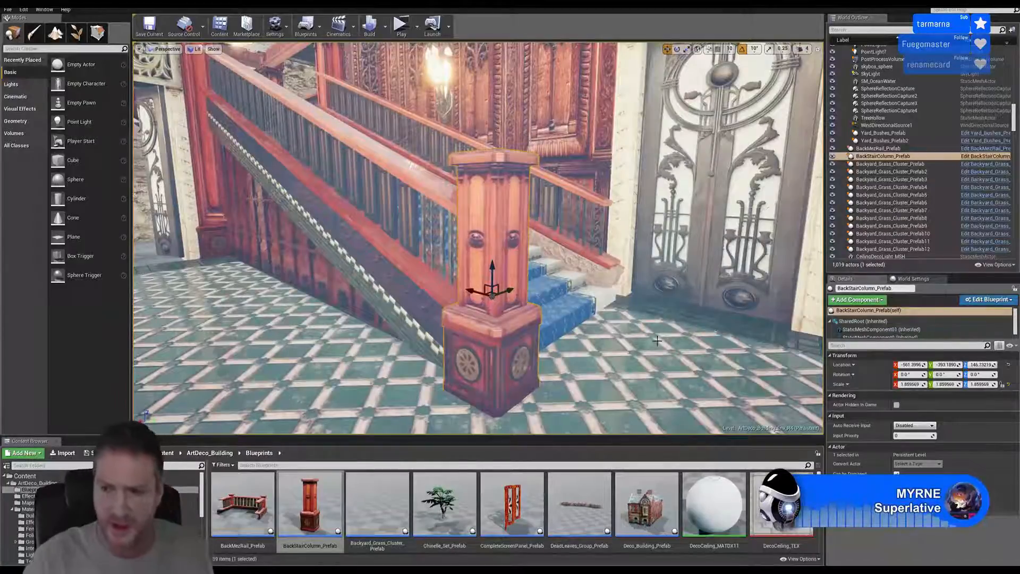
- Duplicate the stair column and move the copy across the steps to the wall-side handrail, at a Y location of about 18
right_click_drag(497, 334, 440, 345)
key("d")
right_click_drag(633, 374, 624, 359)
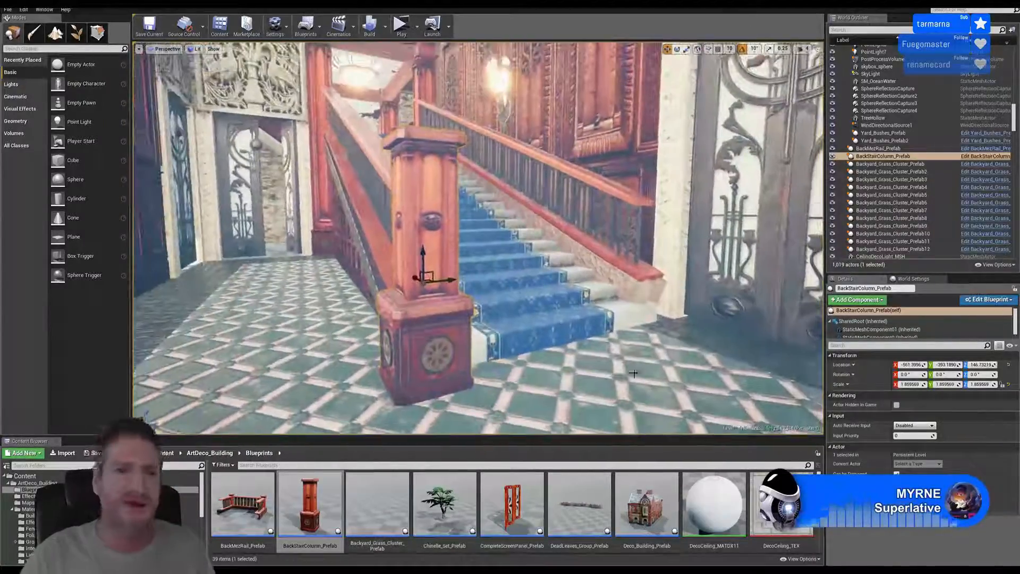
right_click(439, 309)
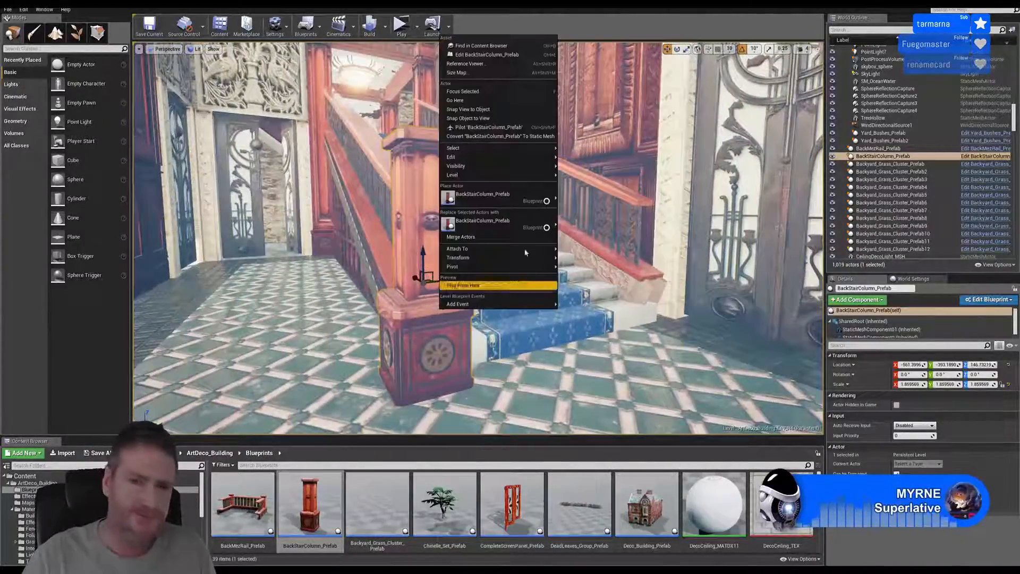
mouse_move(494, 157)
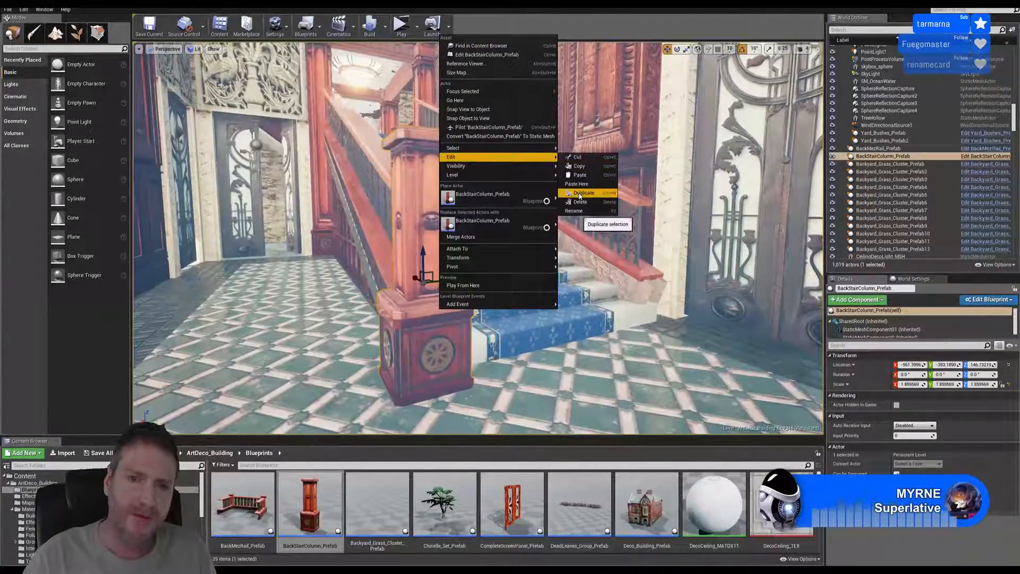
left_click(582, 193)
left_click_drag(433, 279, 653, 255)
right_click_drag(653, 255, 690, 245)
mouse_move(502, 290)
left_mouse_down()
mouse_move(434, 279)
mouse_move(484, 287)
left_mouse_up()
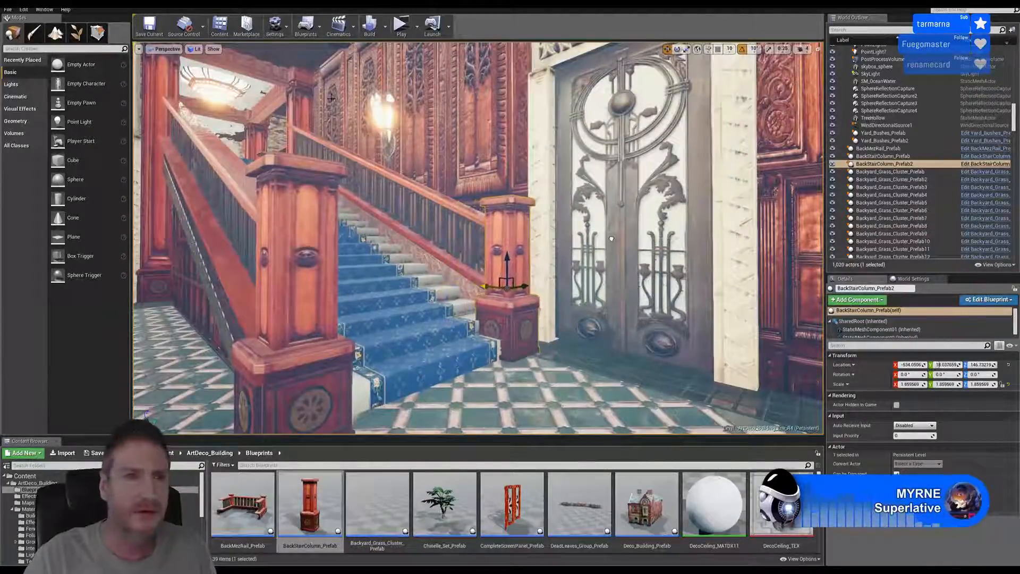
left_click(23, 9)
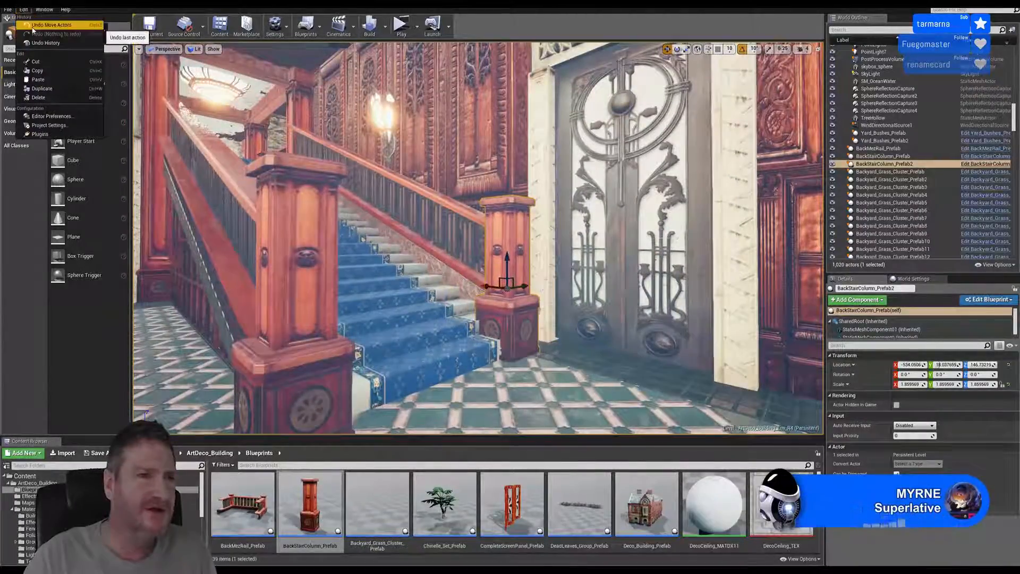
left_click(31, 24)
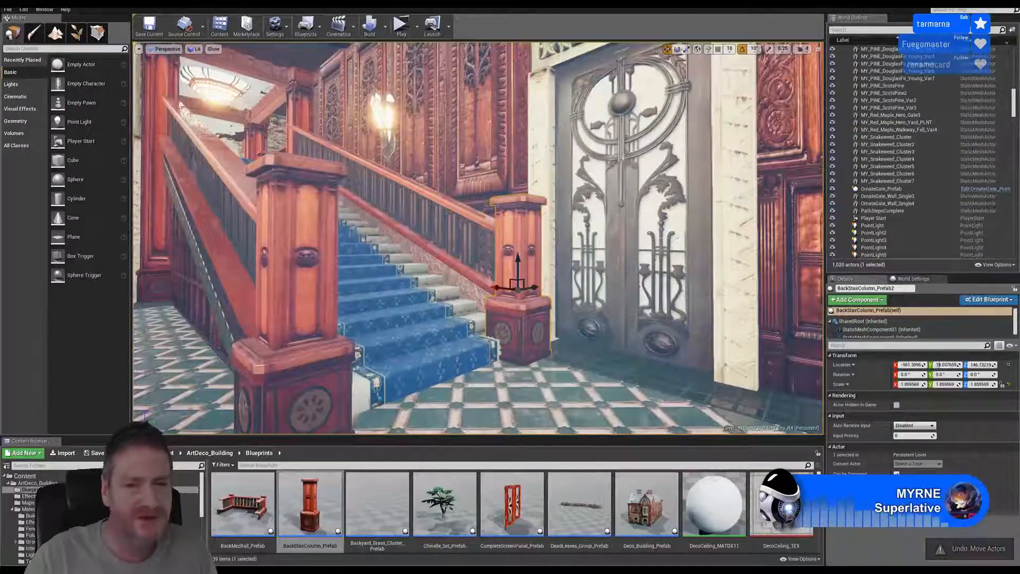
- Move the duplicated column sideways into line with the wall-side handrail, at a Y location of about 66.4
right_click_drag(542, 283, 547, 308)
right_click_drag(478, 239, 526, 247)
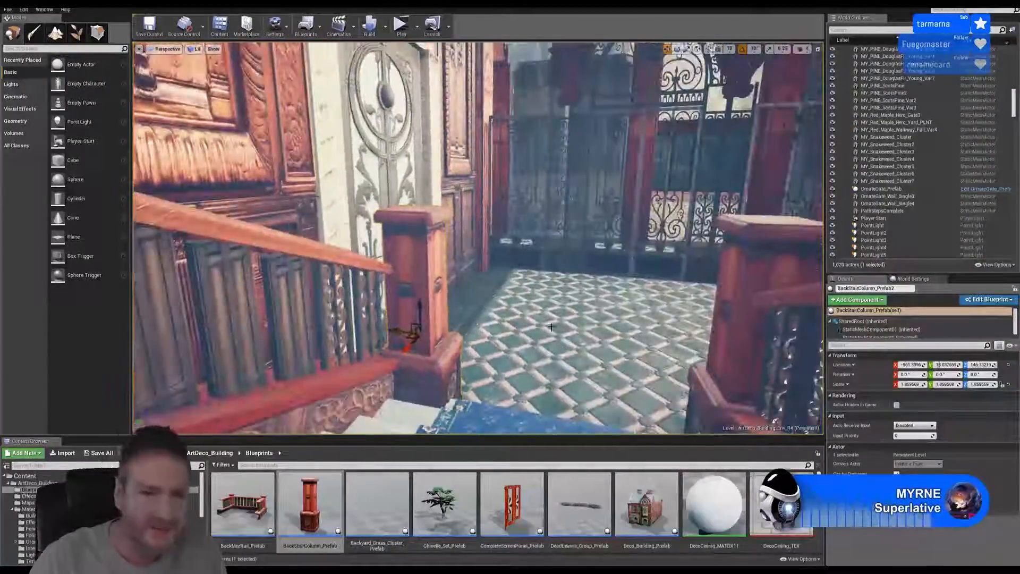
left_click_drag(400, 331, 369, 326)
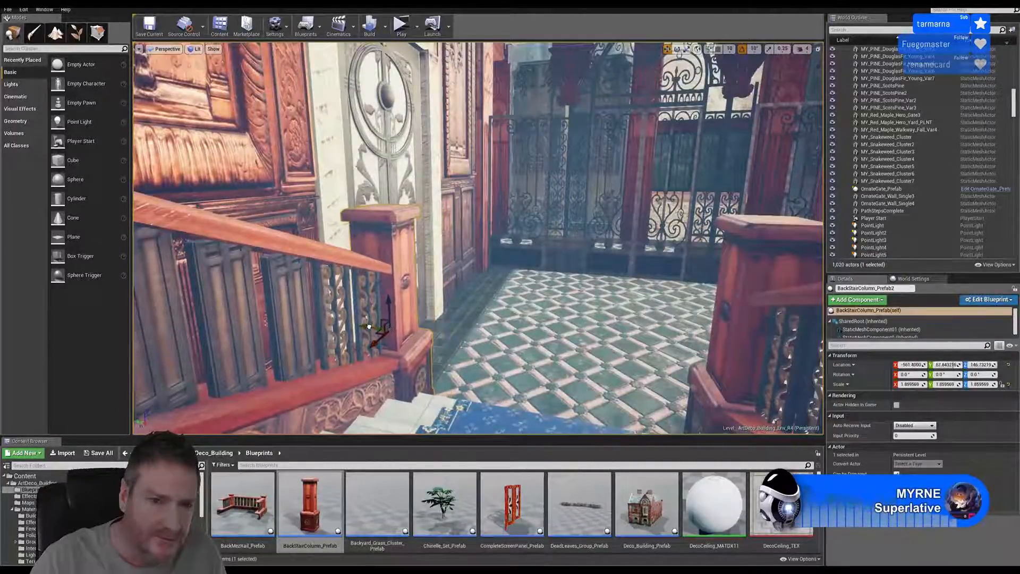
- Examine both stair columns, the handrails and the staircase's side from several angles, and clear the selection
mouse_move(577, 371)
right_mouse_down()
mouse_move(571, 380)
mouse_move(576, 372)
right_mouse_up()
key("w")
key("f")
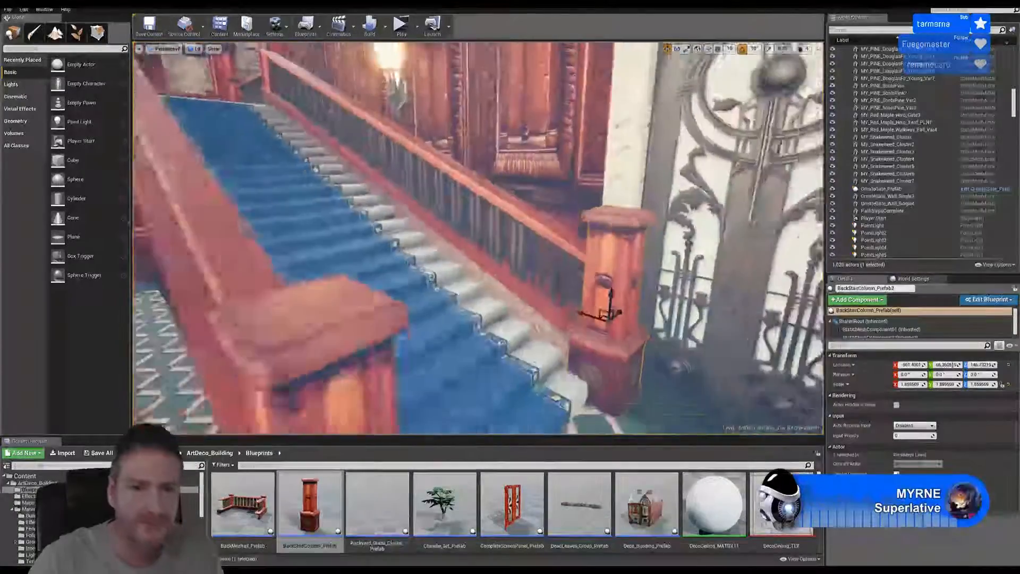
key("q")
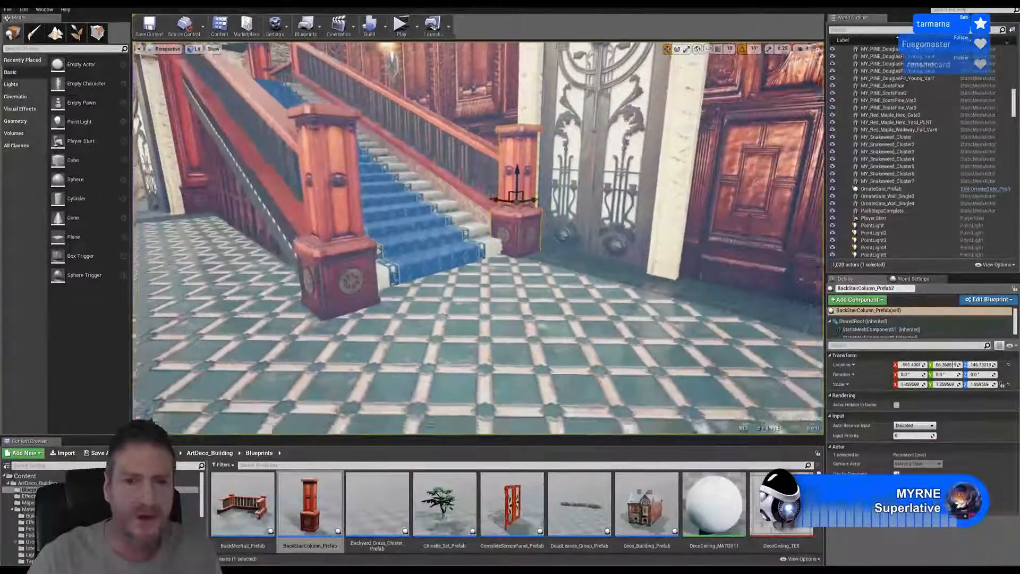
key("a")
key("e")
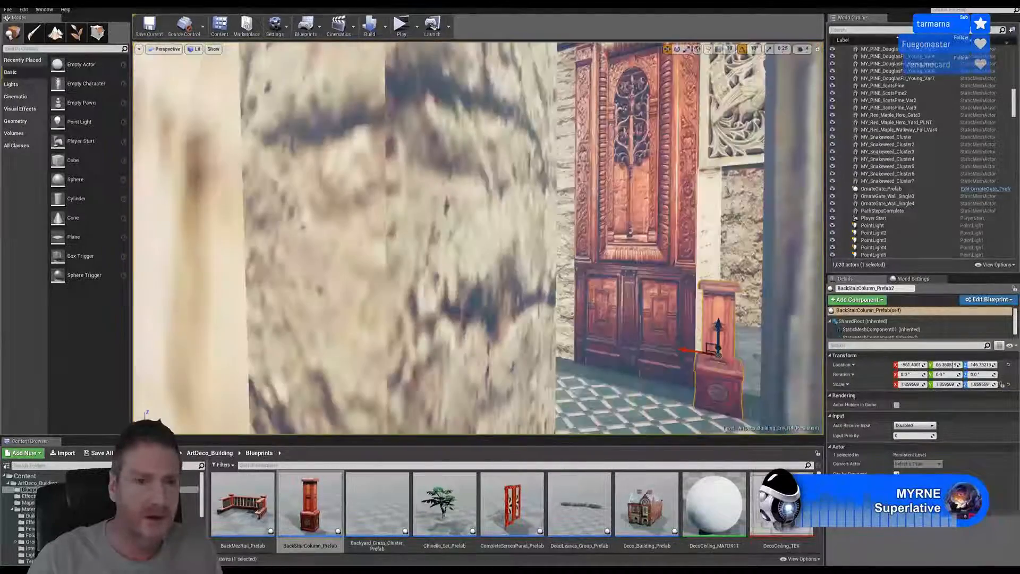
key("a")
key("w")
key("e")
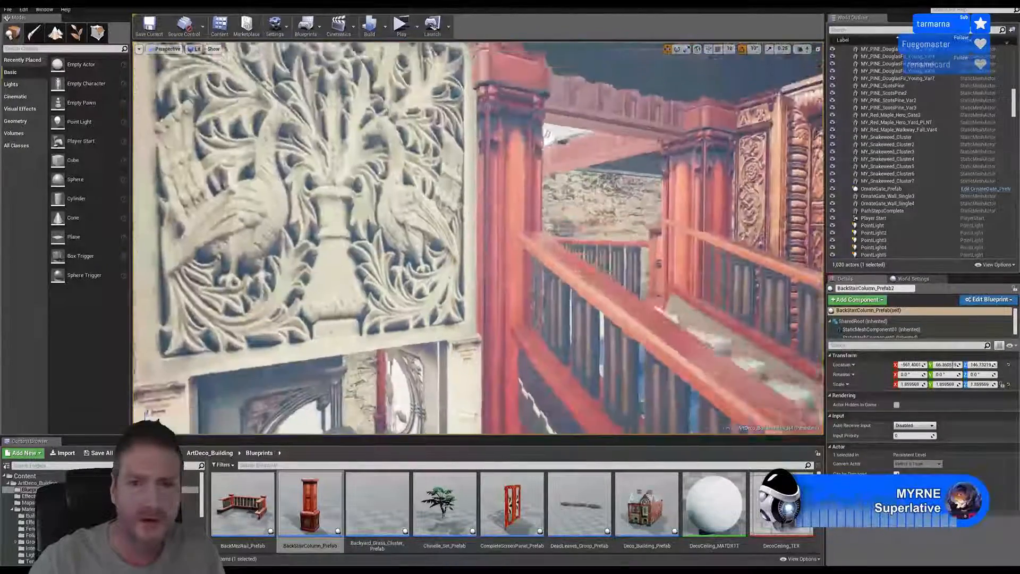
key("a")
key("q")
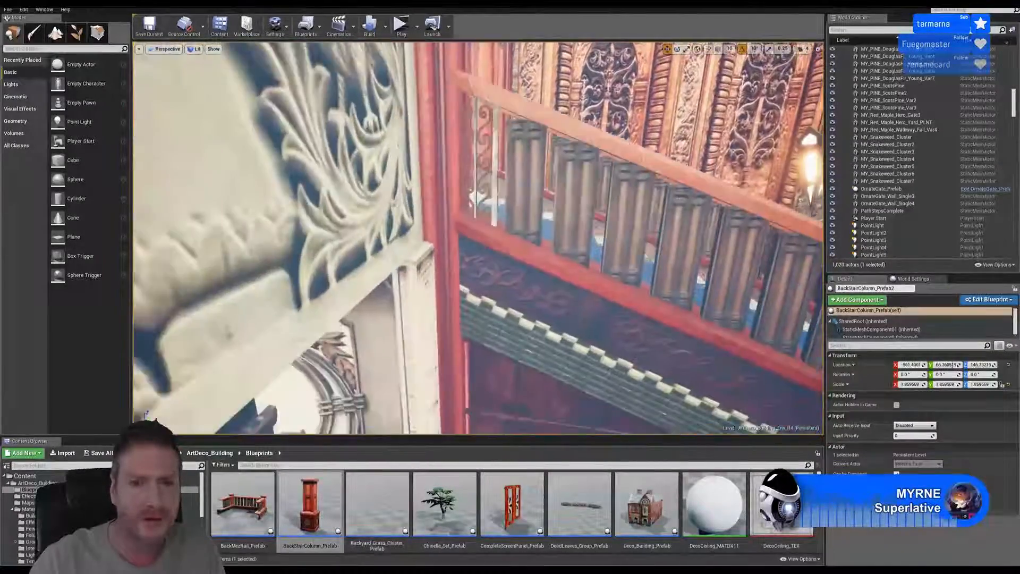
key("d")
key("q")
key("a")
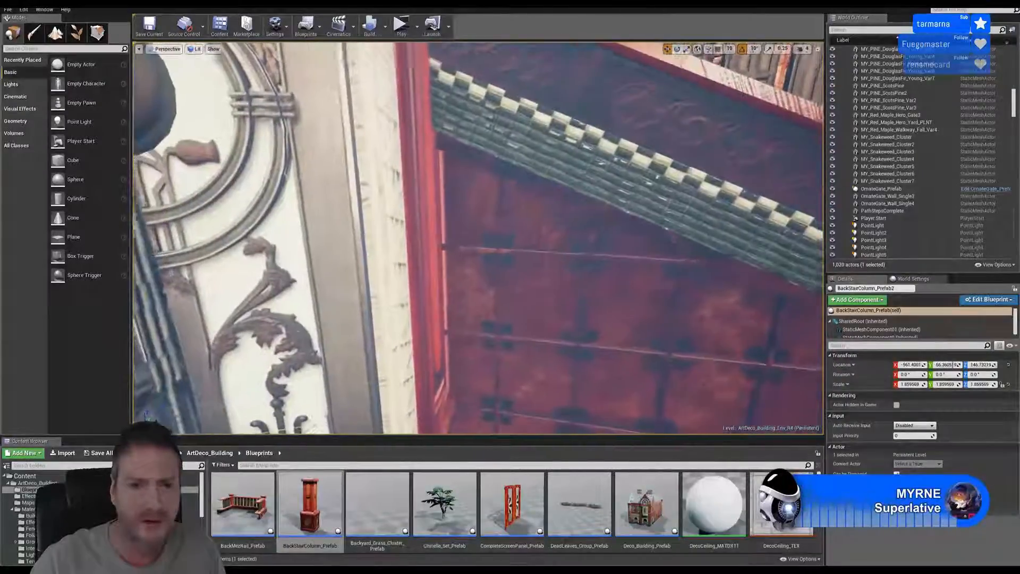
key("e")
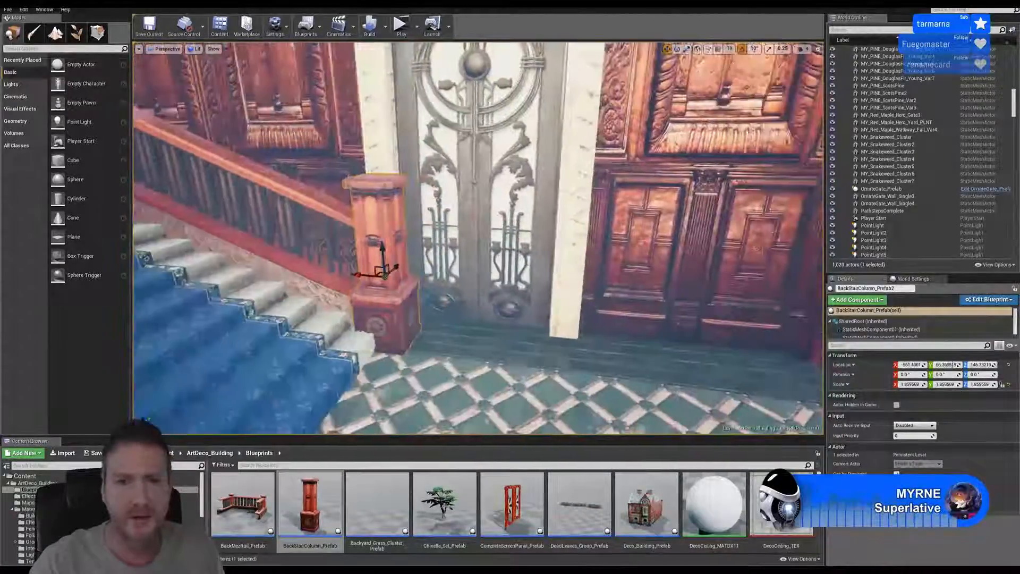
right_click_drag(479, 238, 372, 237)
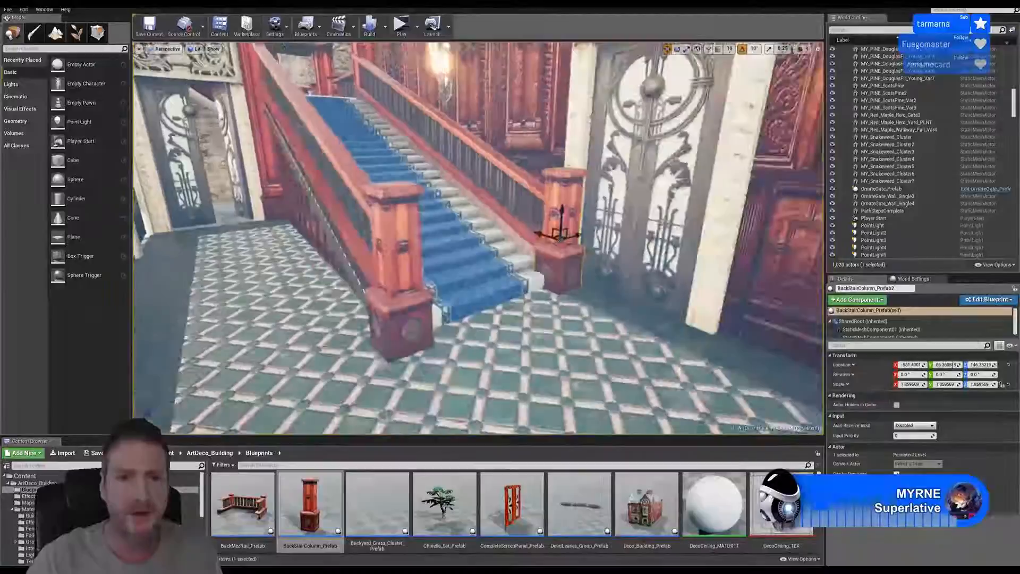
right_click_drag(478, 238, 492, 273)
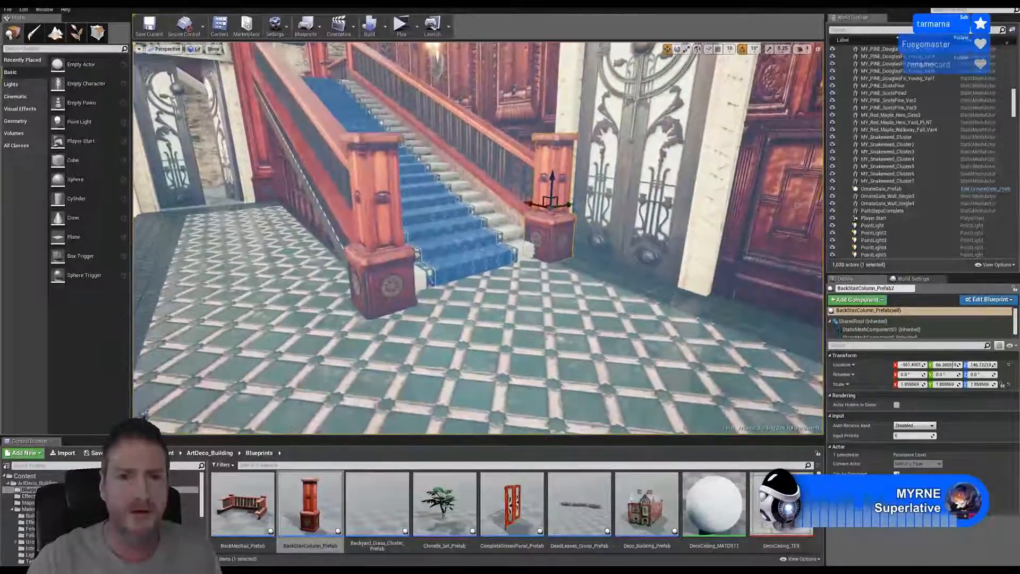
key("Escape")
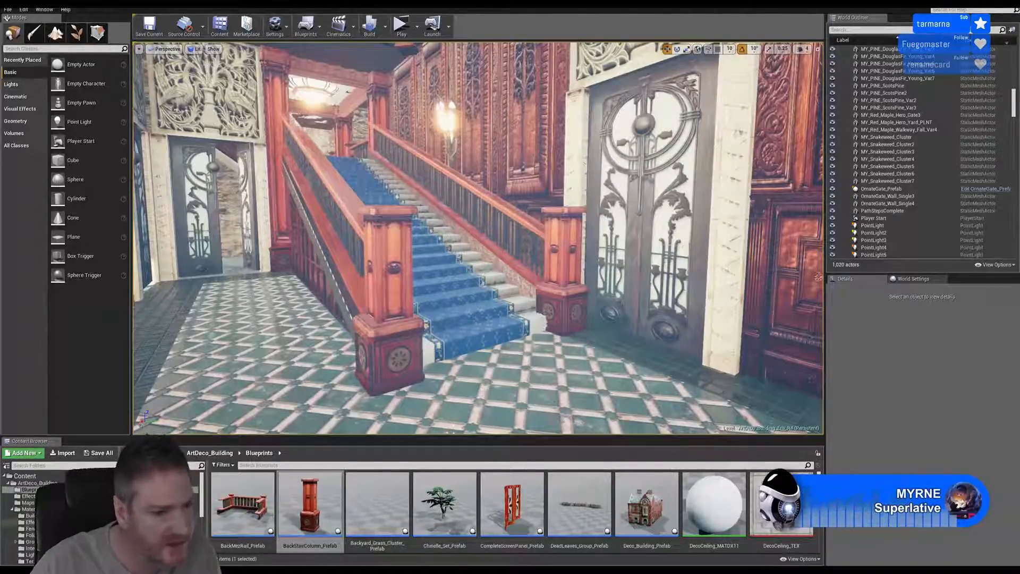
- Open the ArtDeco_Building Models > Building folder and look through its meshes and materials for further hall pieces
scroll(26, 517, "down", 3)
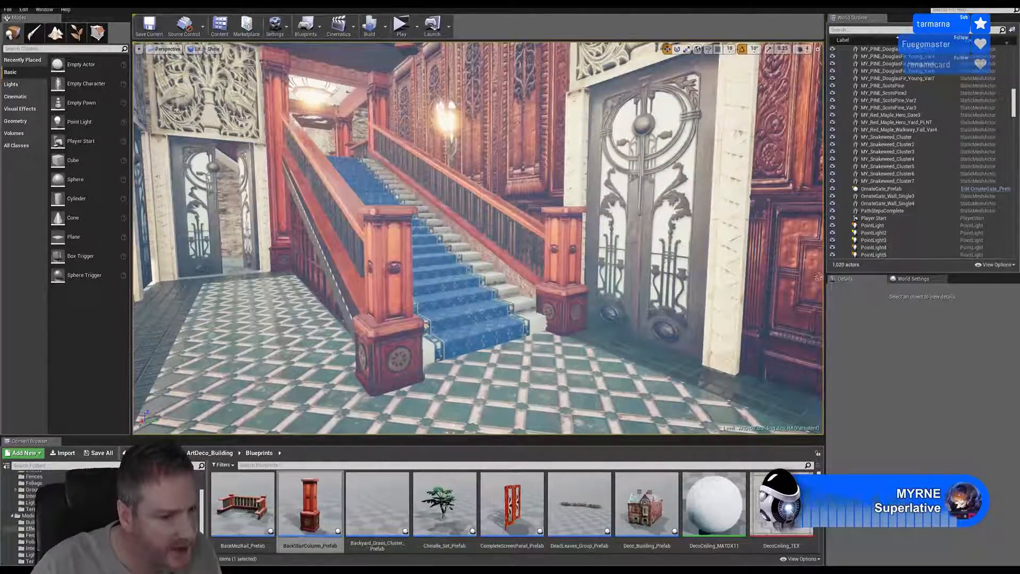
left_click(29, 522)
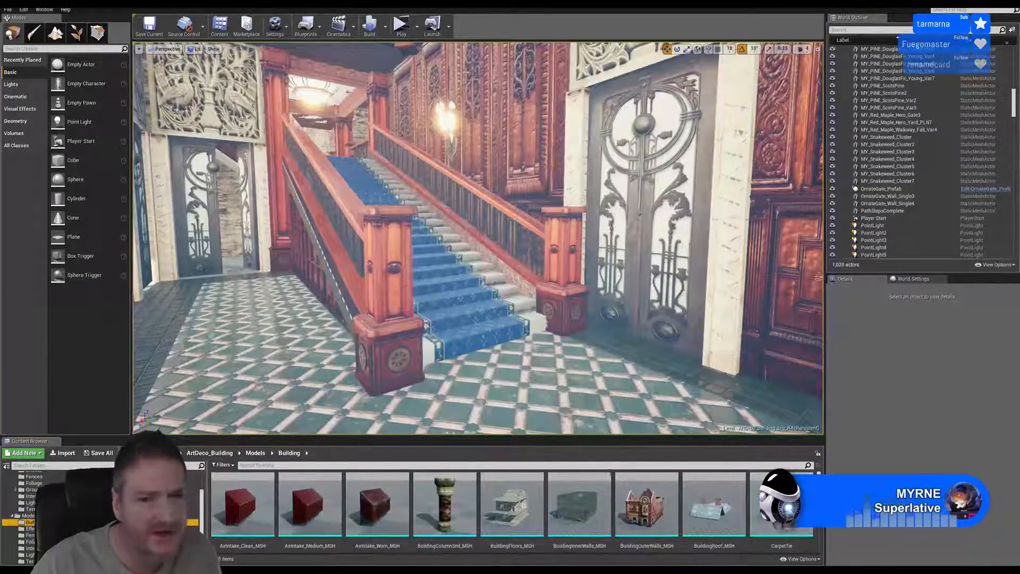
right_click_drag(334, 94, 371, 48)
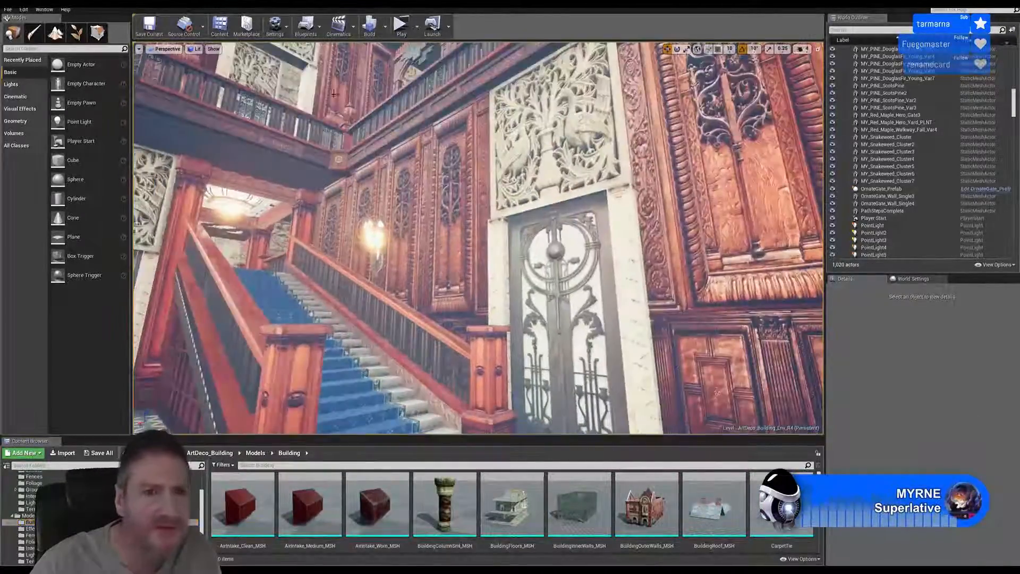
right_click_drag(574, 264, 567, 281)
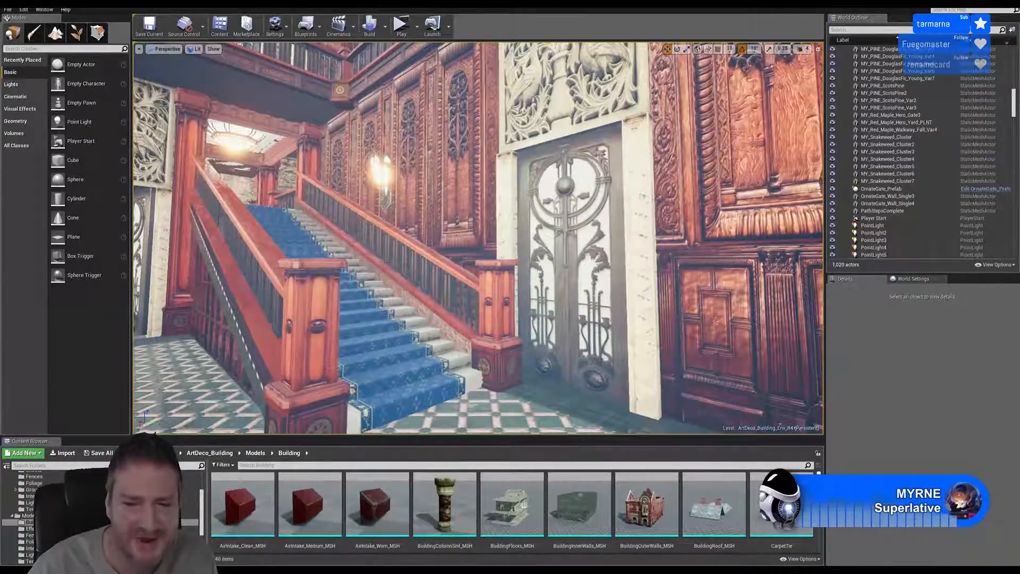
scroll(576, 492, "down", 5)
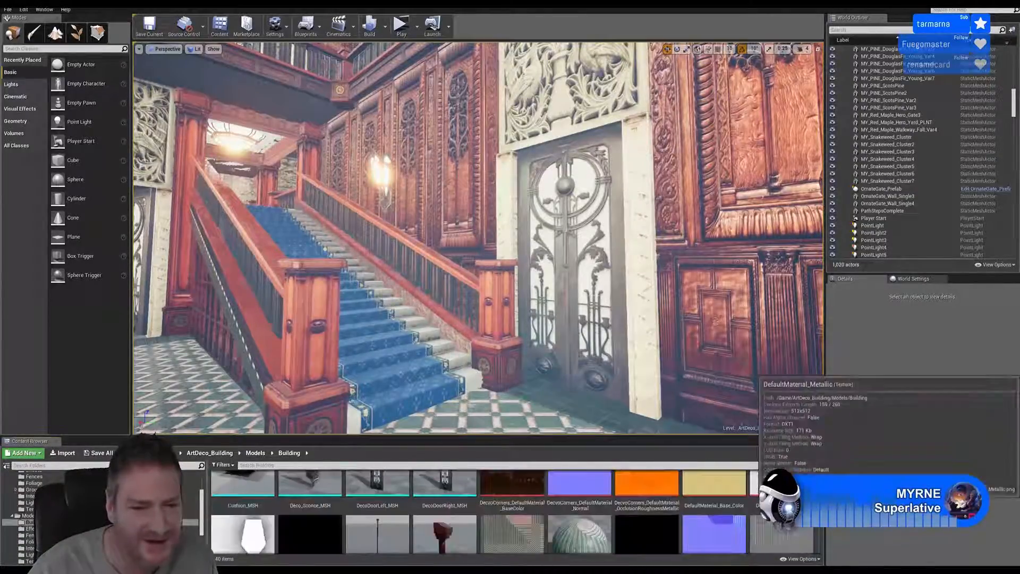
scroll(576, 491, "down", 6)
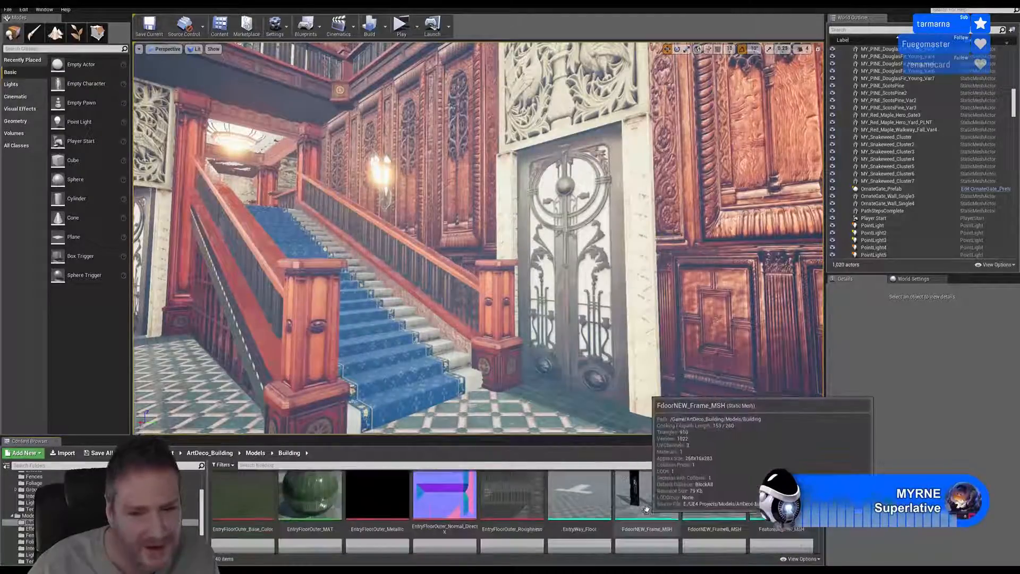
scroll(647, 505, "down", 5)
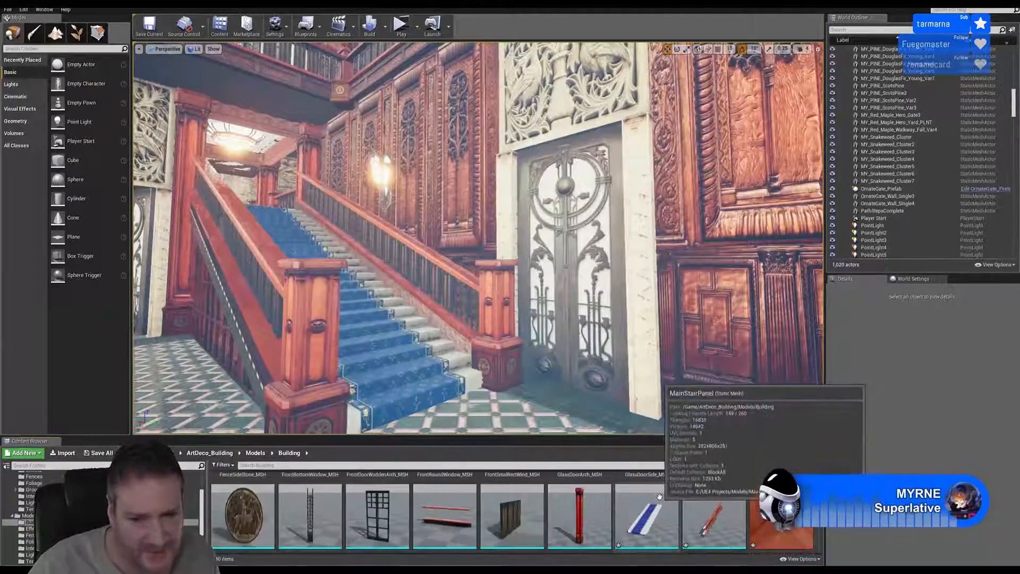
scroll(645, 512, "down", 5)
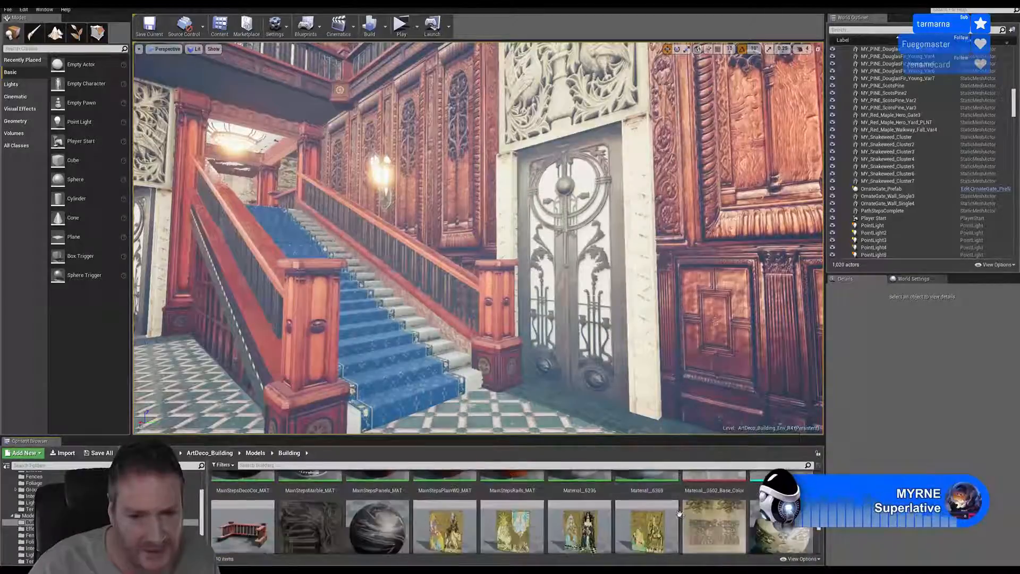
scroll(679, 513, "down", 6)
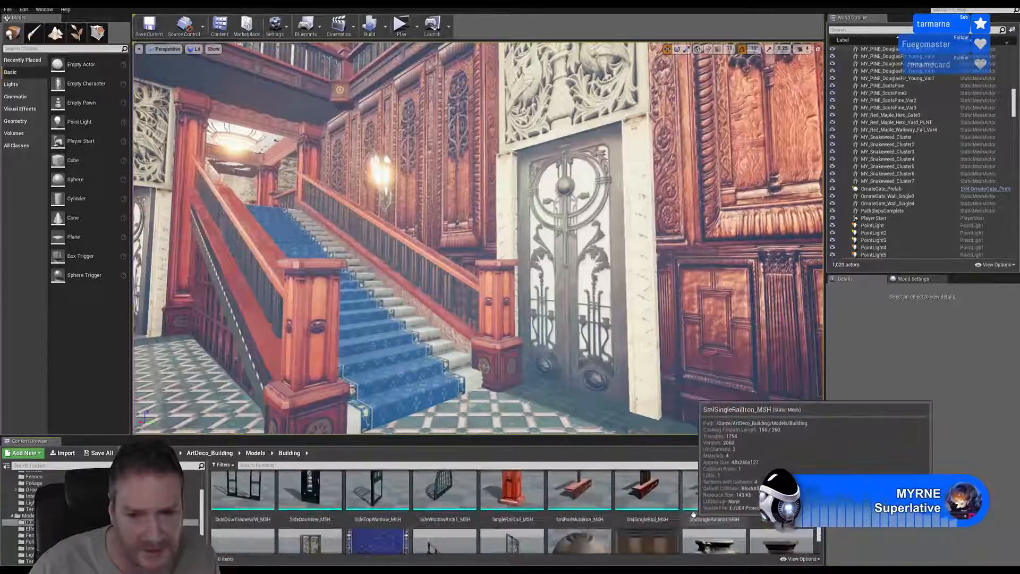
scroll(753, 496, "down", 8)
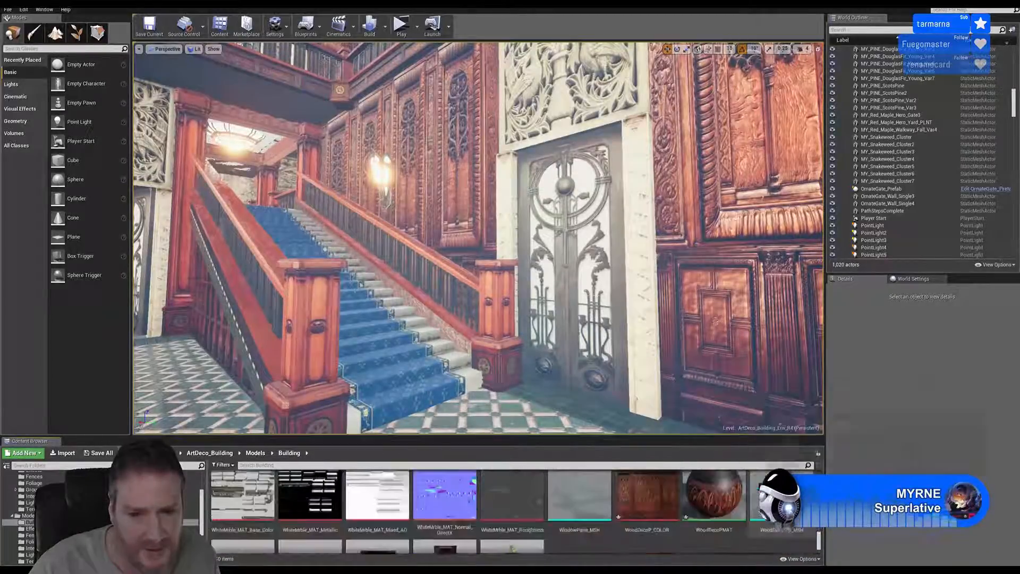
- Place the WoodenUrn_MSH mesh in the hall and set it over the open-side stair column, at a Y location of about -396
left_click_drag(512, 507, 376, 202)
right_click_drag(403, 234, 384, 243)
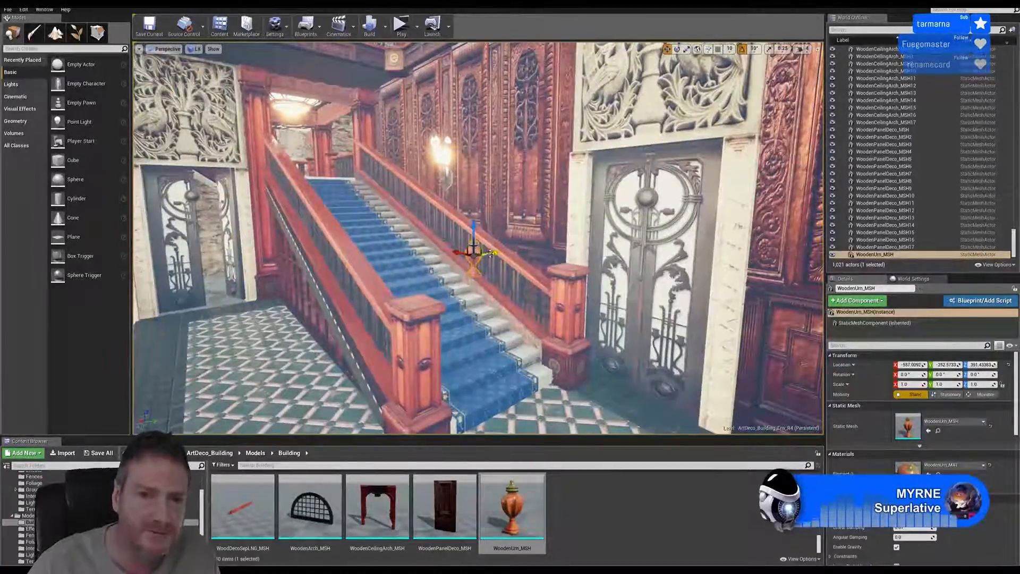
left_click_drag(488, 256, 429, 285)
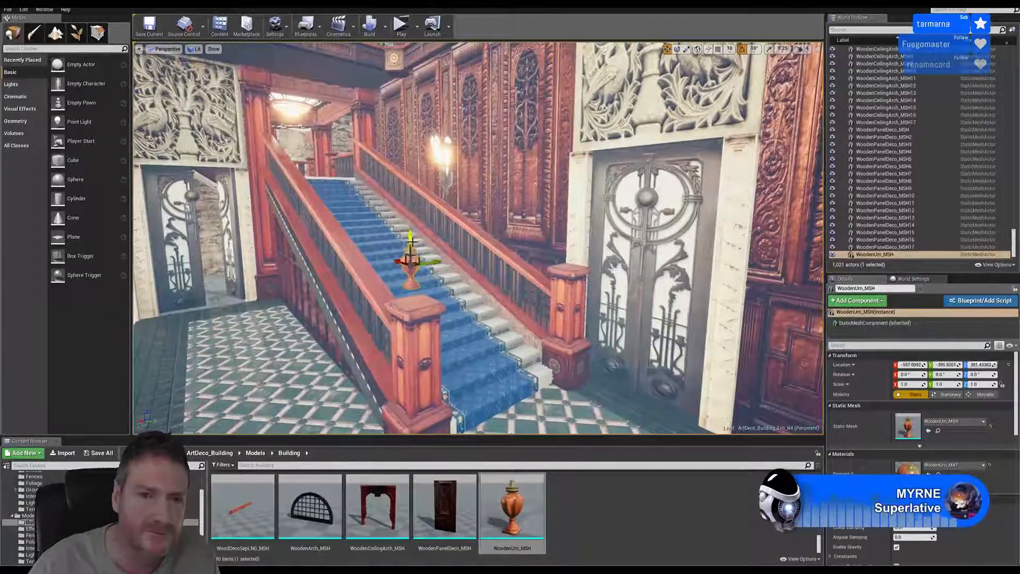
left_click_drag(412, 241, 411, 256)
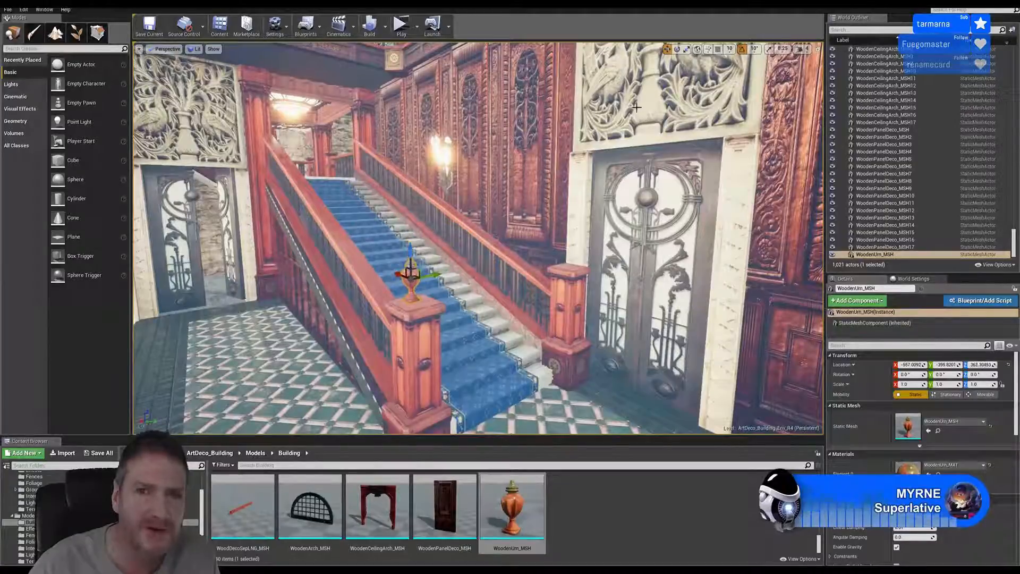
- Scale the wooden urn uniformly to about 1.88 and raise it onto the column's cap, at a Z location of about 397
left_click(686, 49)
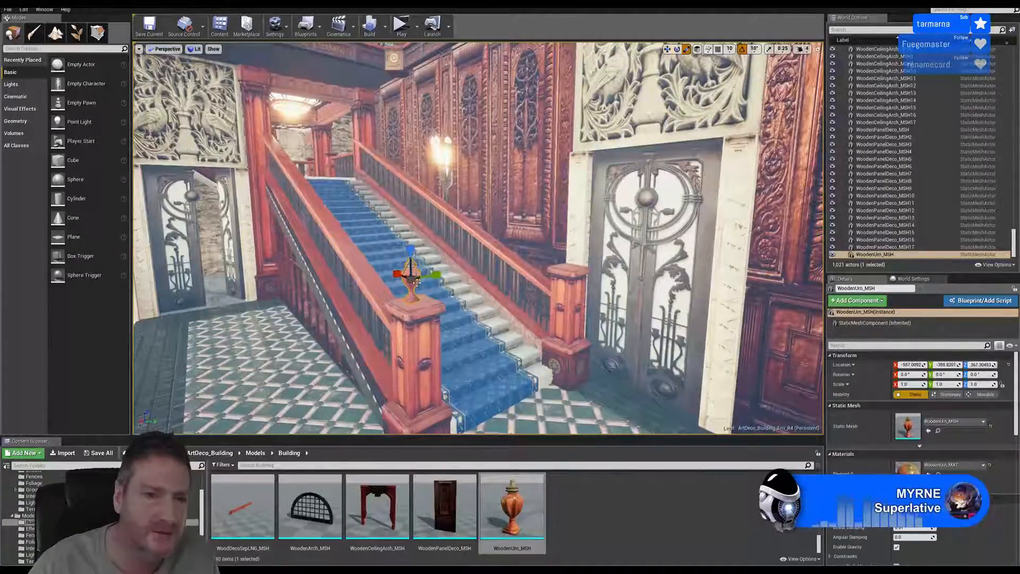
left_click_drag(416, 282, 411, 262)
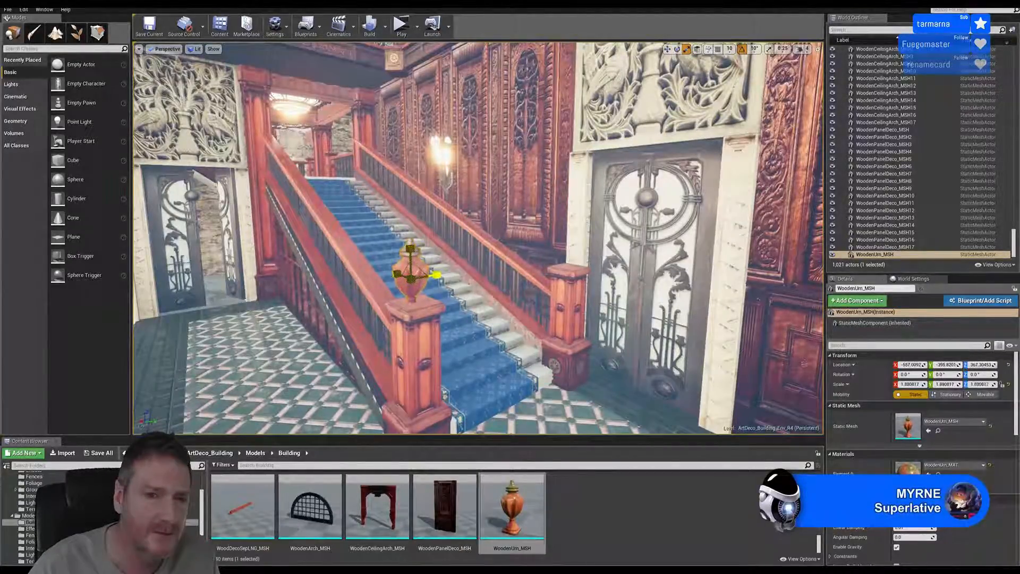
left_click(667, 49)
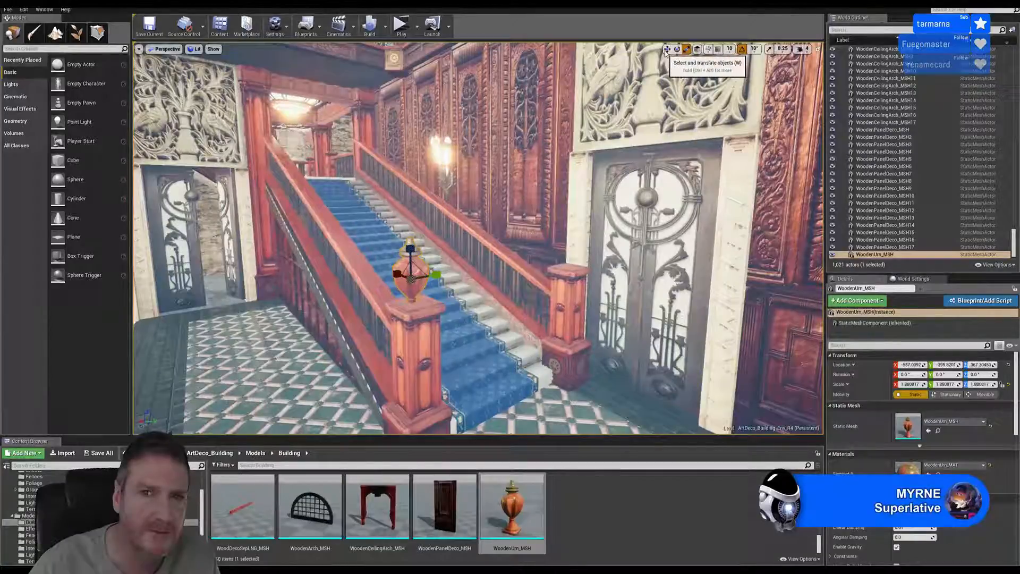
left_click(666, 51)
left_click_drag(416, 258, 429, 240)
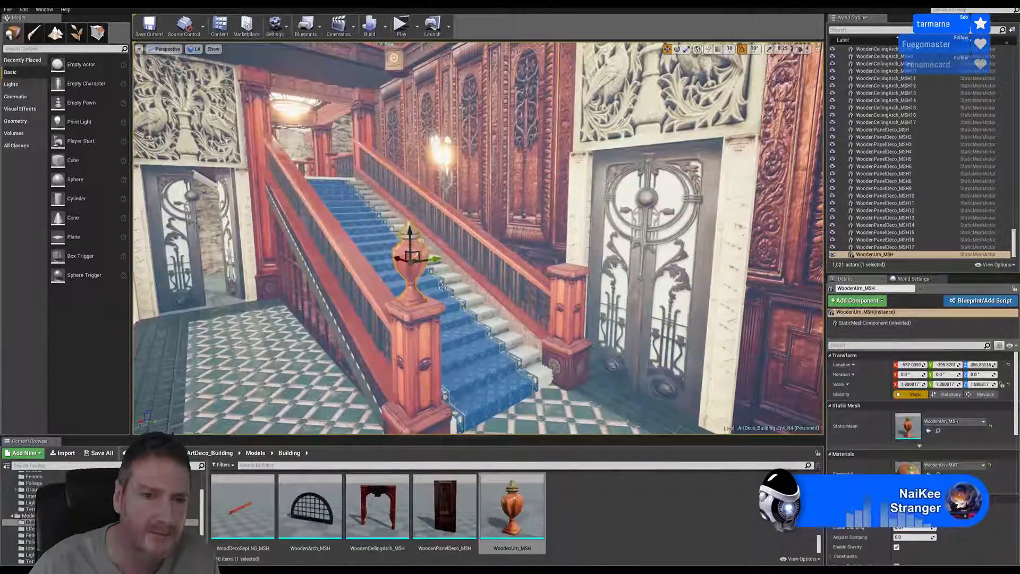
- Centre the wooden urn on the column's cap, at about X -559.6 and Y -390.4
mouse_move(460, 294)
right_mouse_down()
mouse_move(509, 294)
mouse_move(460, 294)
right_mouse_up()
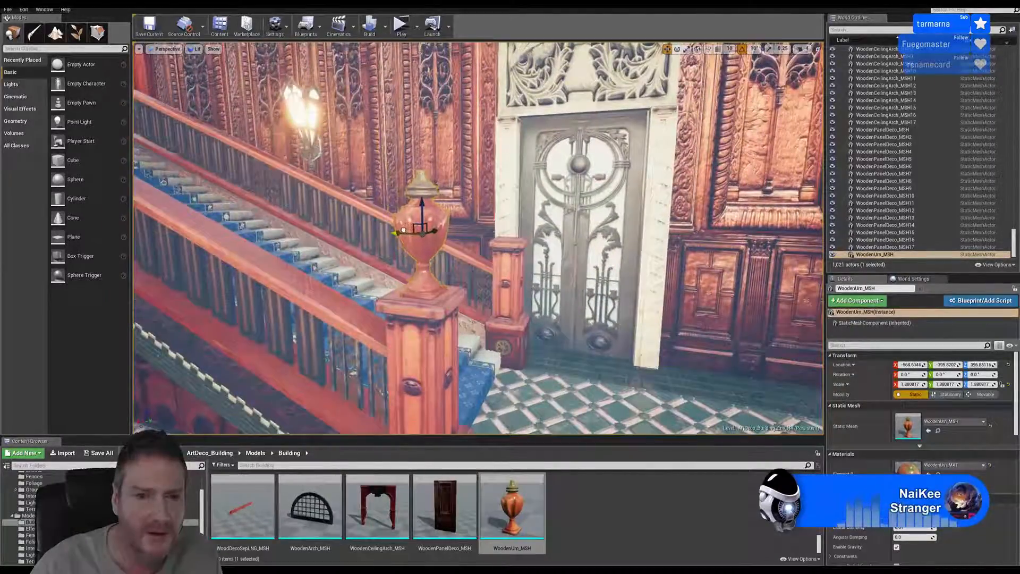
right_click_drag(403, 230, 311, 242)
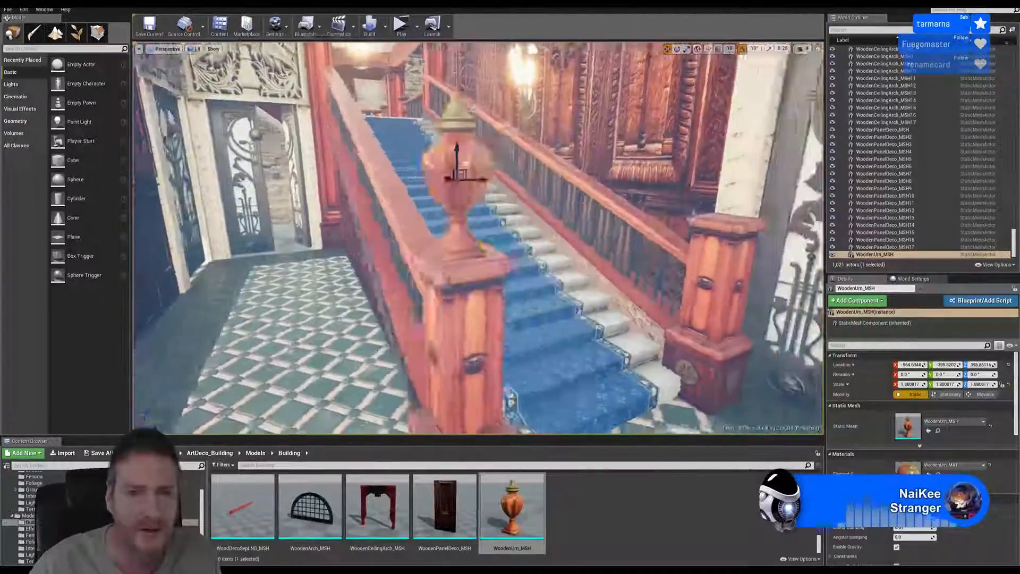
mouse_move(476, 295)
right_mouse_down()
mouse_move(513, 293)
mouse_move(459, 292)
mouse_move(475, 295)
right_mouse_up()
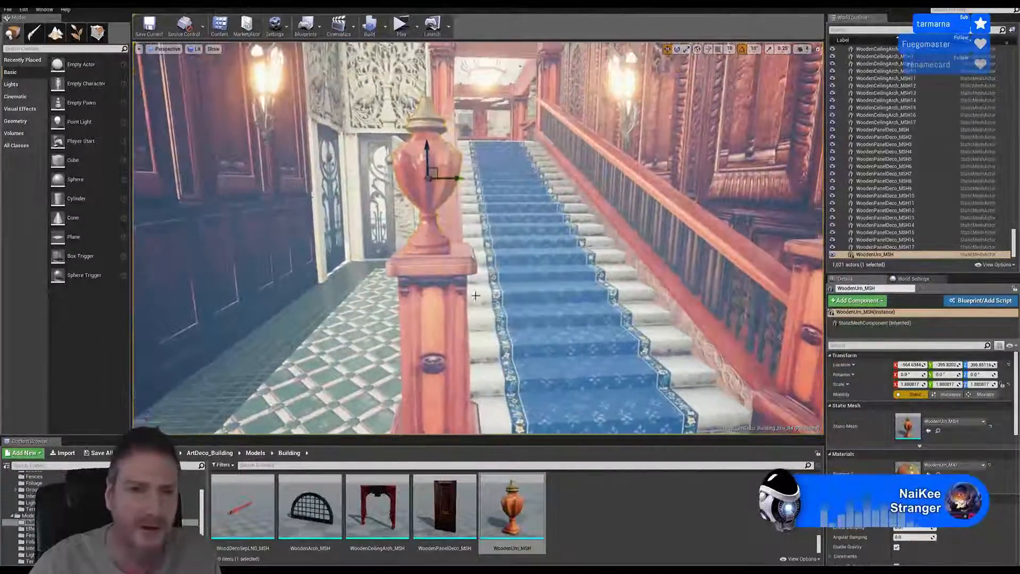
left_click_drag(458, 177, 466, 178)
mouse_move(478, 239)
right_mouse_down()
mouse_move(548, 244)
mouse_move(417, 239)
mouse_move(491, 248)
right_mouse_up()
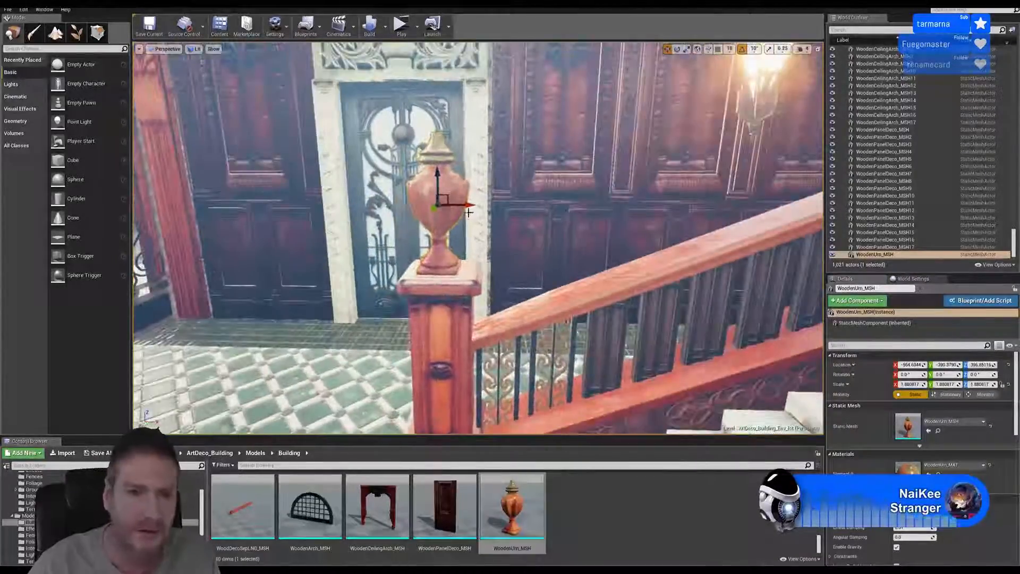
right_click_drag(469, 213, 478, 213)
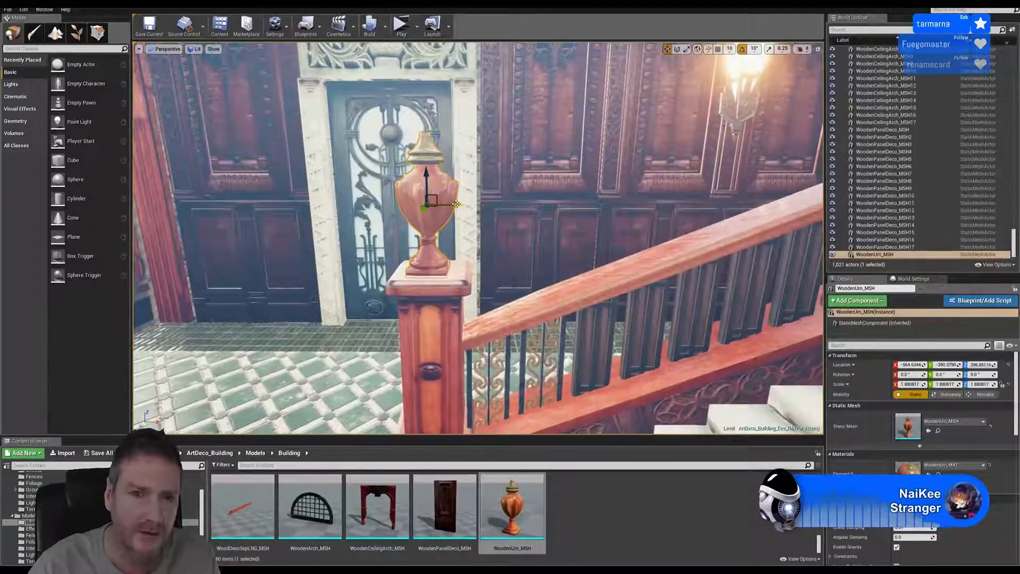
left_click_drag(458, 204, 461, 204)
right_click_drag(461, 206, 505, 218)
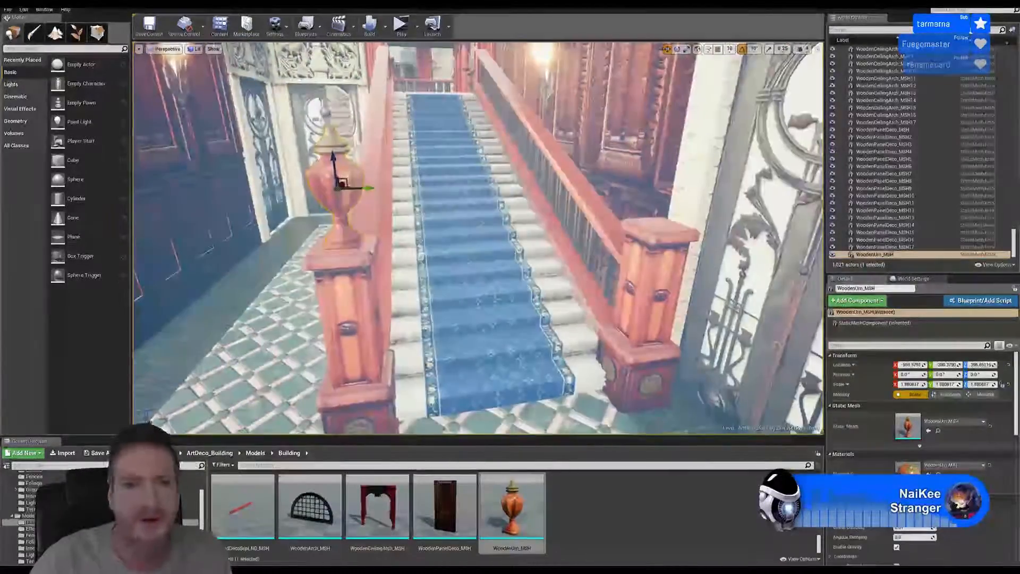
- Duplicate the wooden urn and move the copy onto the wall-side stair column, at a Y location of about 69
right_click(328, 183)
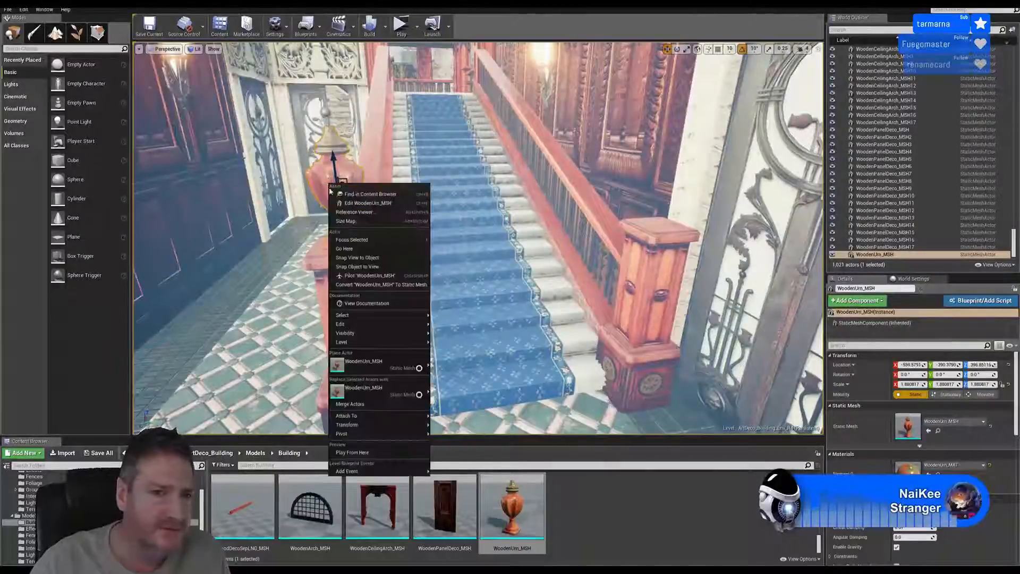
mouse_move(382, 326)
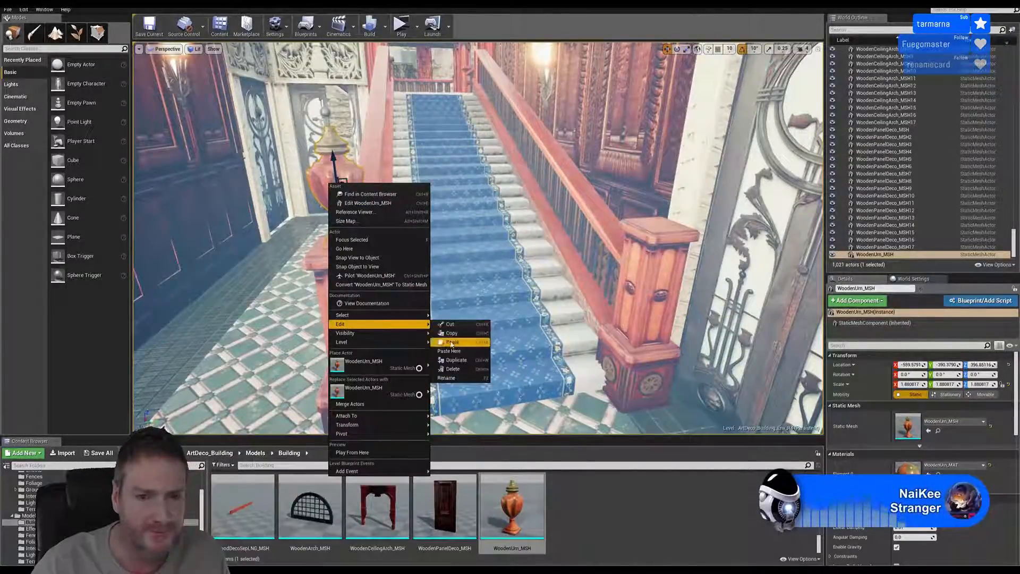
left_click(457, 360)
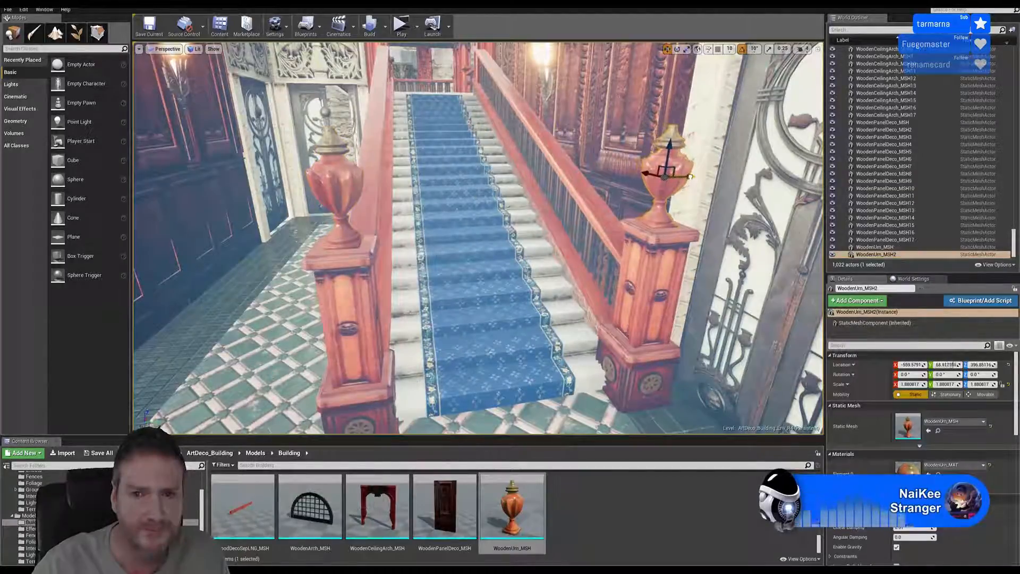
- Examine both urns on the stair columns from several angles and distances, and clear the selection
right_click_drag(674, 171, 713, 161)
key("a")
key("s")
right_click_drag(604, 81, 486, 100)
key("w")
key("a")
key("a")
key("s")
key("a")
key("d")
key("s")
key("a")
key("s")
key("a")
key("Escape")
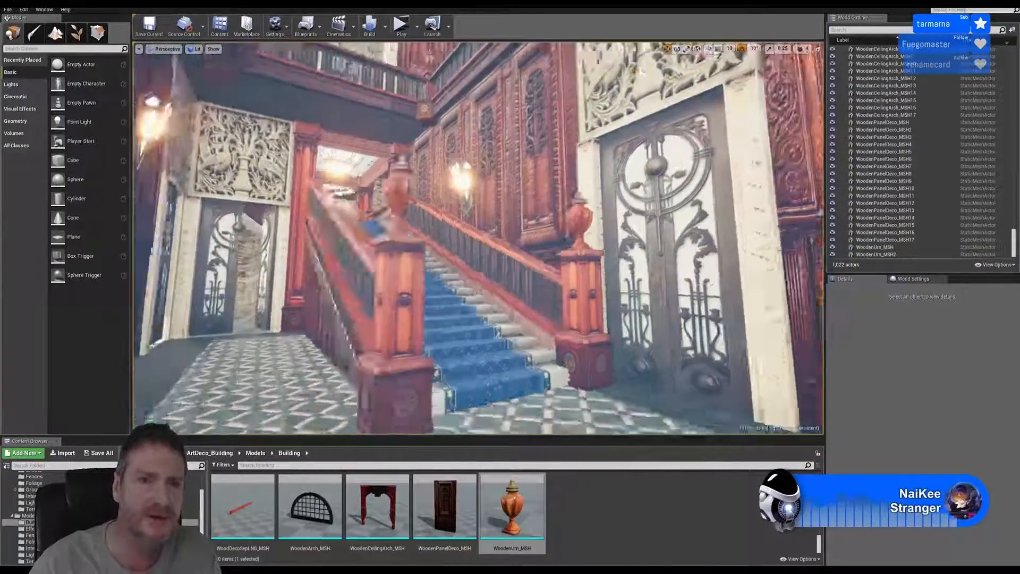
- Inspect the decorated staircase from across the hall, including the views around the iron gates and entrance doors
key("a")
mouse_move(478, 238)
right_mouse_down()
mouse_move(462, 238)
mouse_move(491, 237)
mouse_move(475, 241)
right_mouse_up()
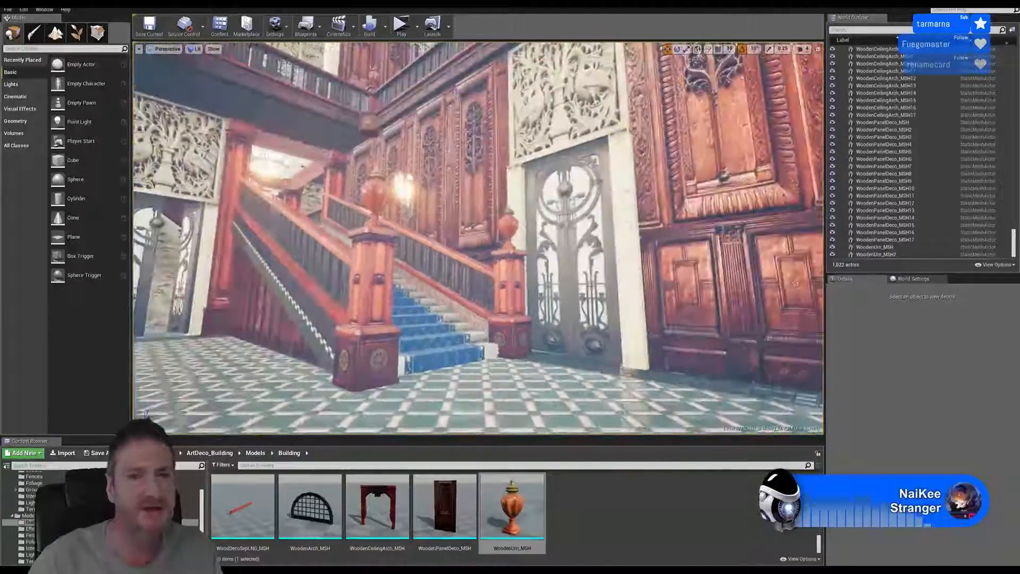
key("s")
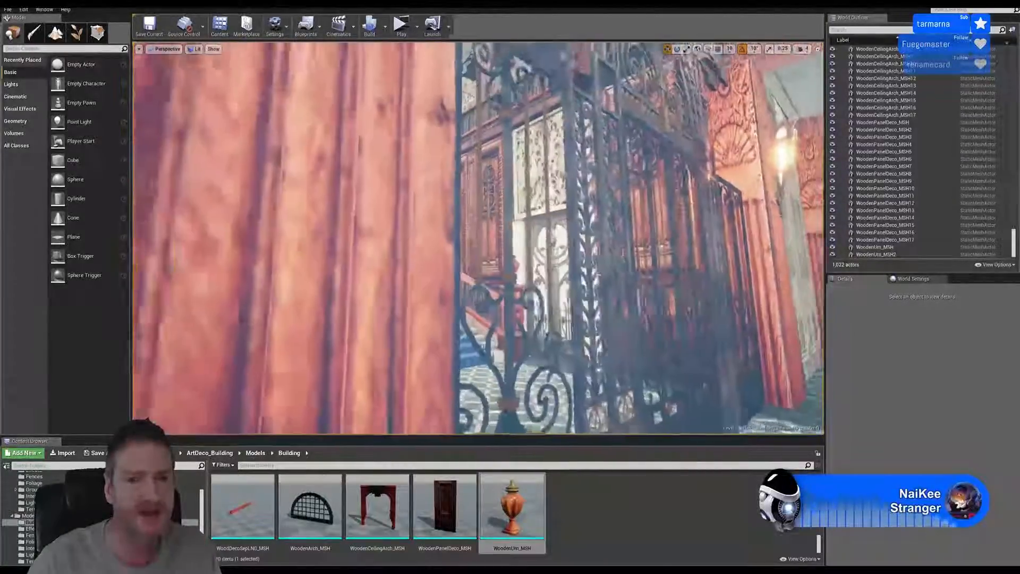
key("s")
right_click_drag(478, 239, 372, 245)
right_click_drag(478, 239, 372, 241)
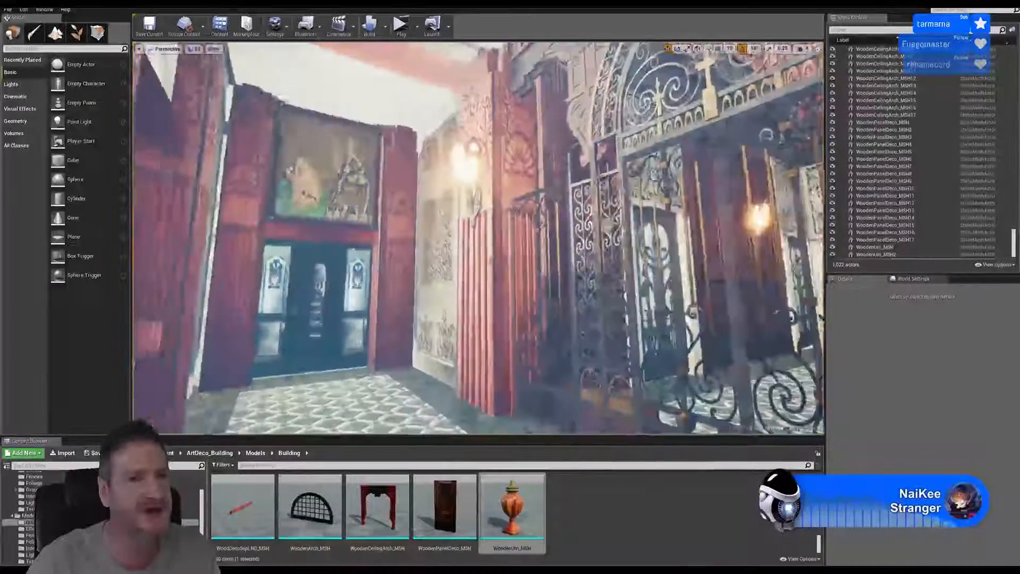
right_click_drag(478, 239, 558, 239)
right_click_drag(478, 239, 371, 241)
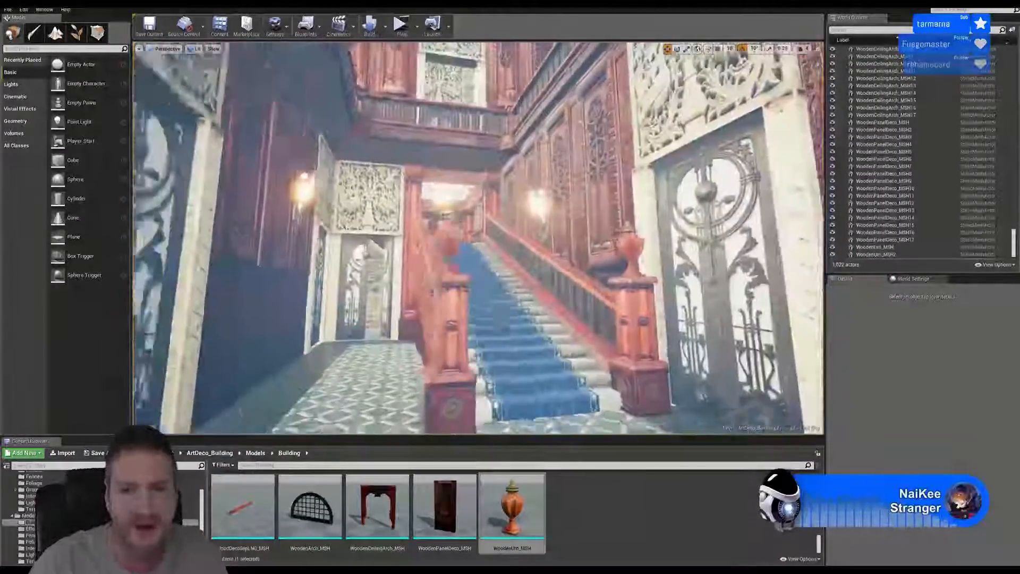
right_click_drag(478, 239, 558, 239)
mouse_move(478, 239)
right_mouse_down()
mouse_move(499, 239)
mouse_move(446, 239)
mouse_move(470, 229)
right_mouse_up()
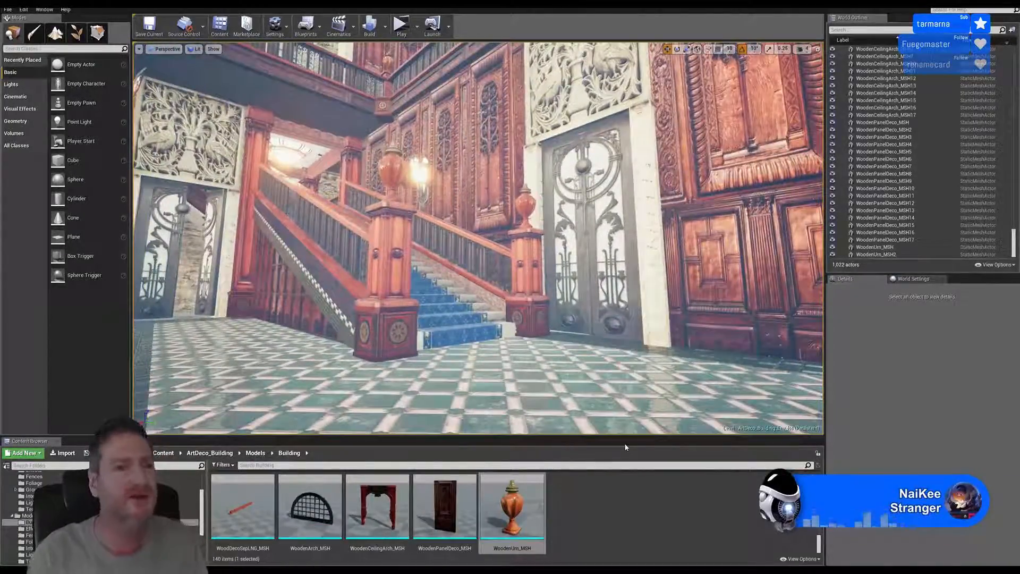